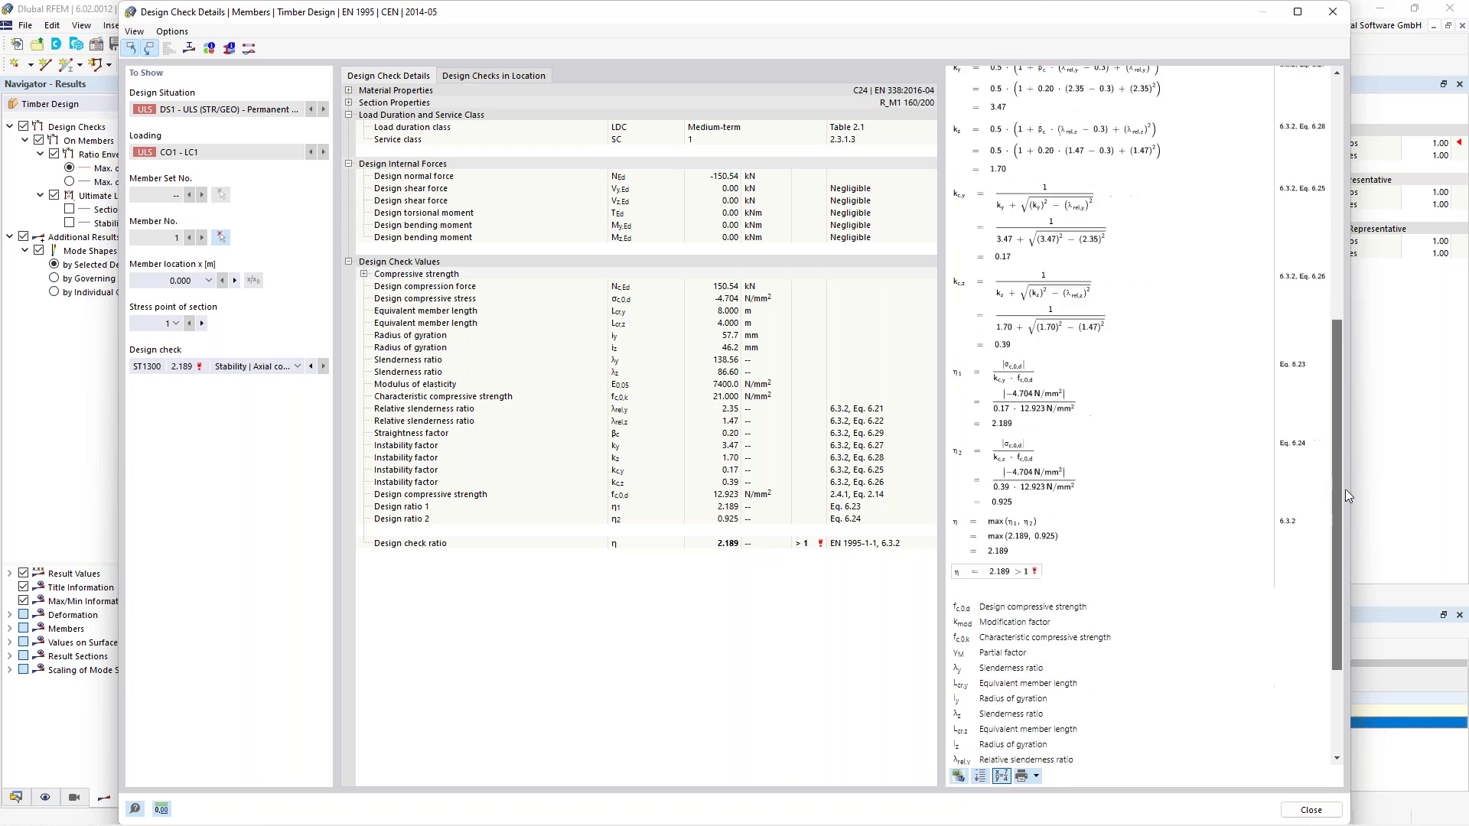
Review the formulas of the column's ST1300 stability check for axial compression with buckling about both axes, and close the details
{"action": "scroll", "coordinate": [1076, 108], "scroll_direction": "up", "scroll_amount": 1}
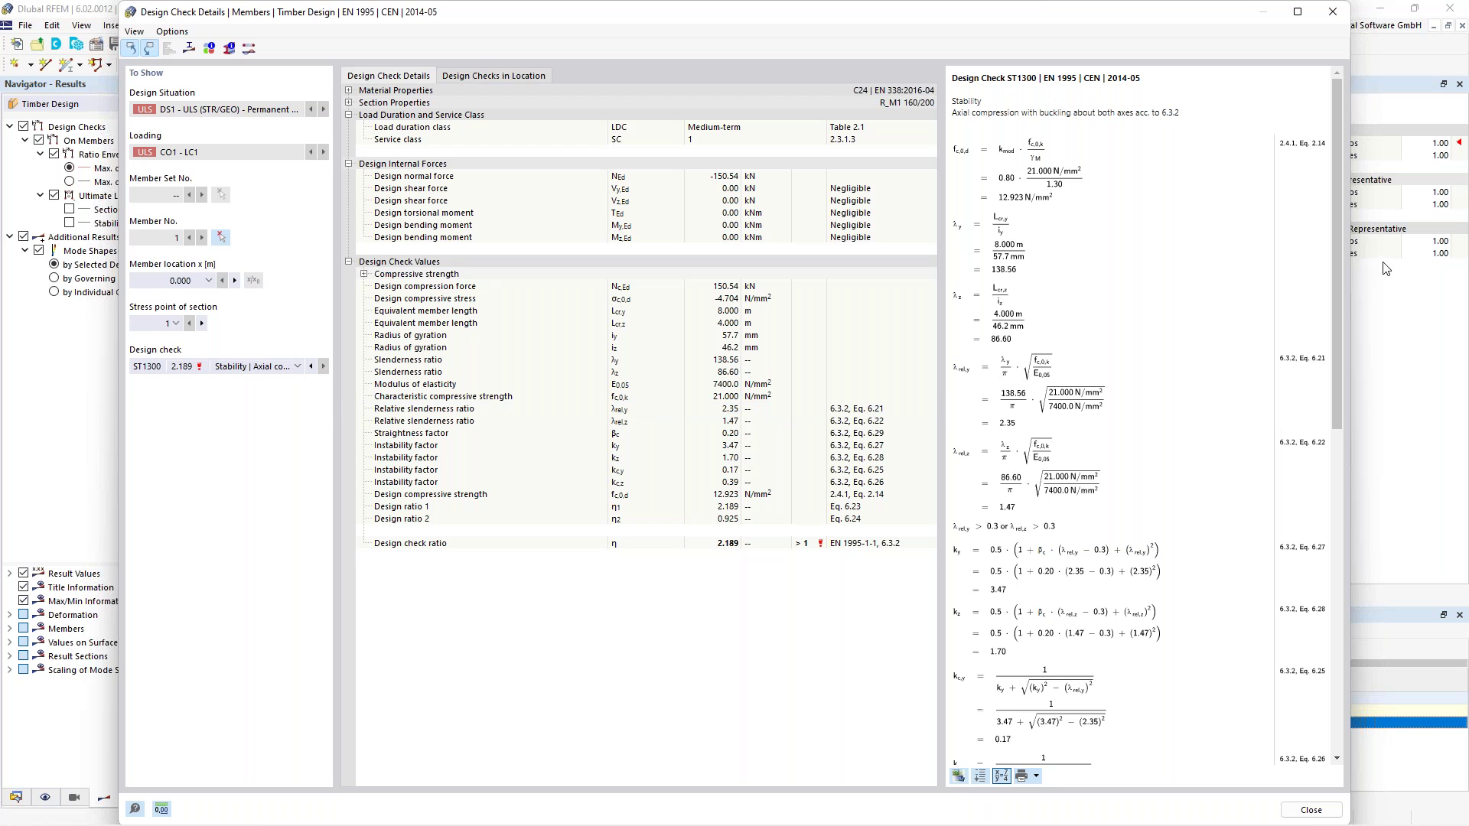
{"action": "left_click_drag", "start_coordinate": [1339, 253], "coordinate": [1333, 327]}
{"action": "scroll", "coordinate": [1007, 497], "scroll_direction": "down", "scroll_amount": 4}
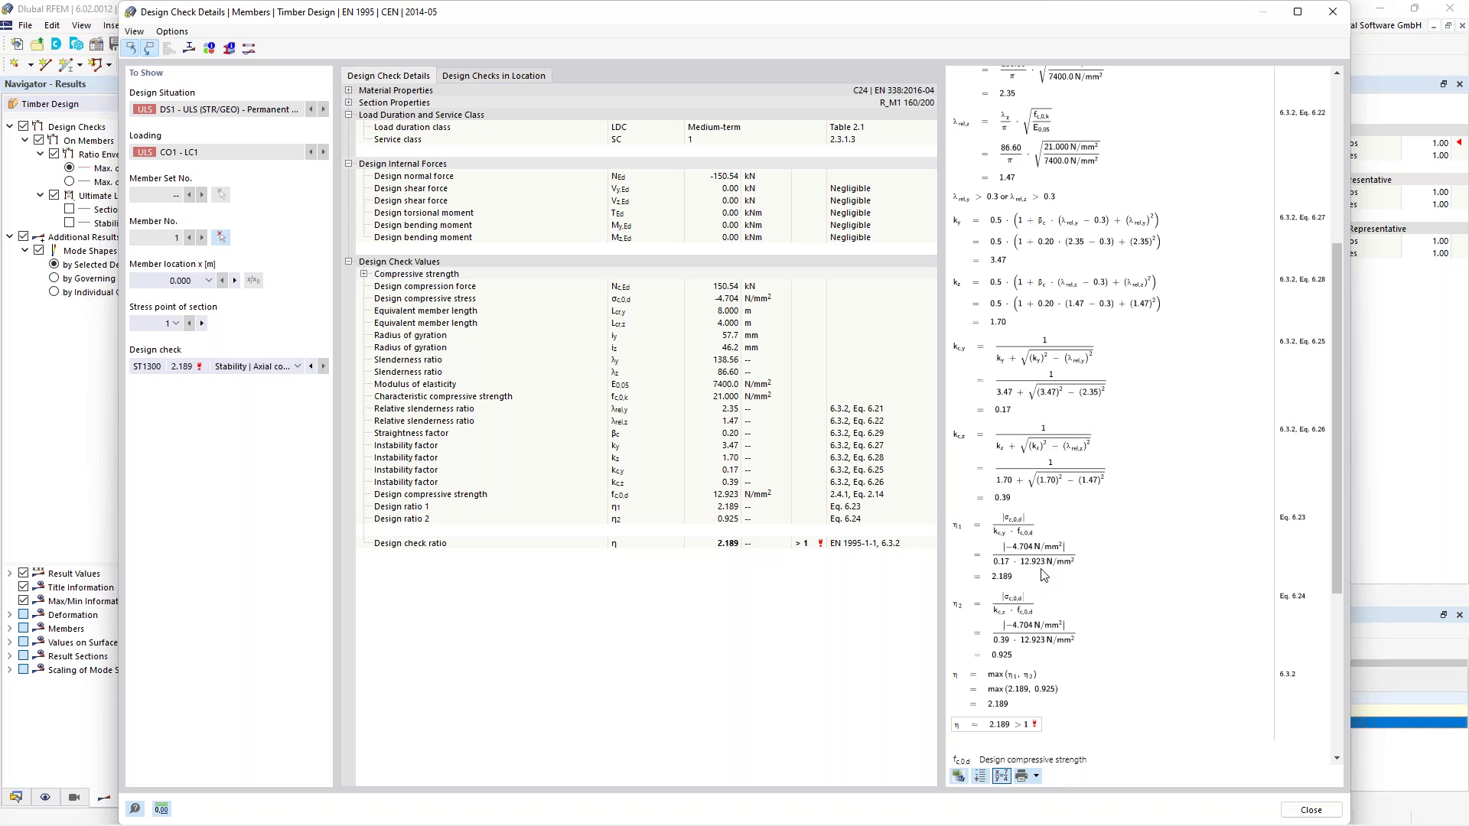
{"action": "key", "text": "Escape"}
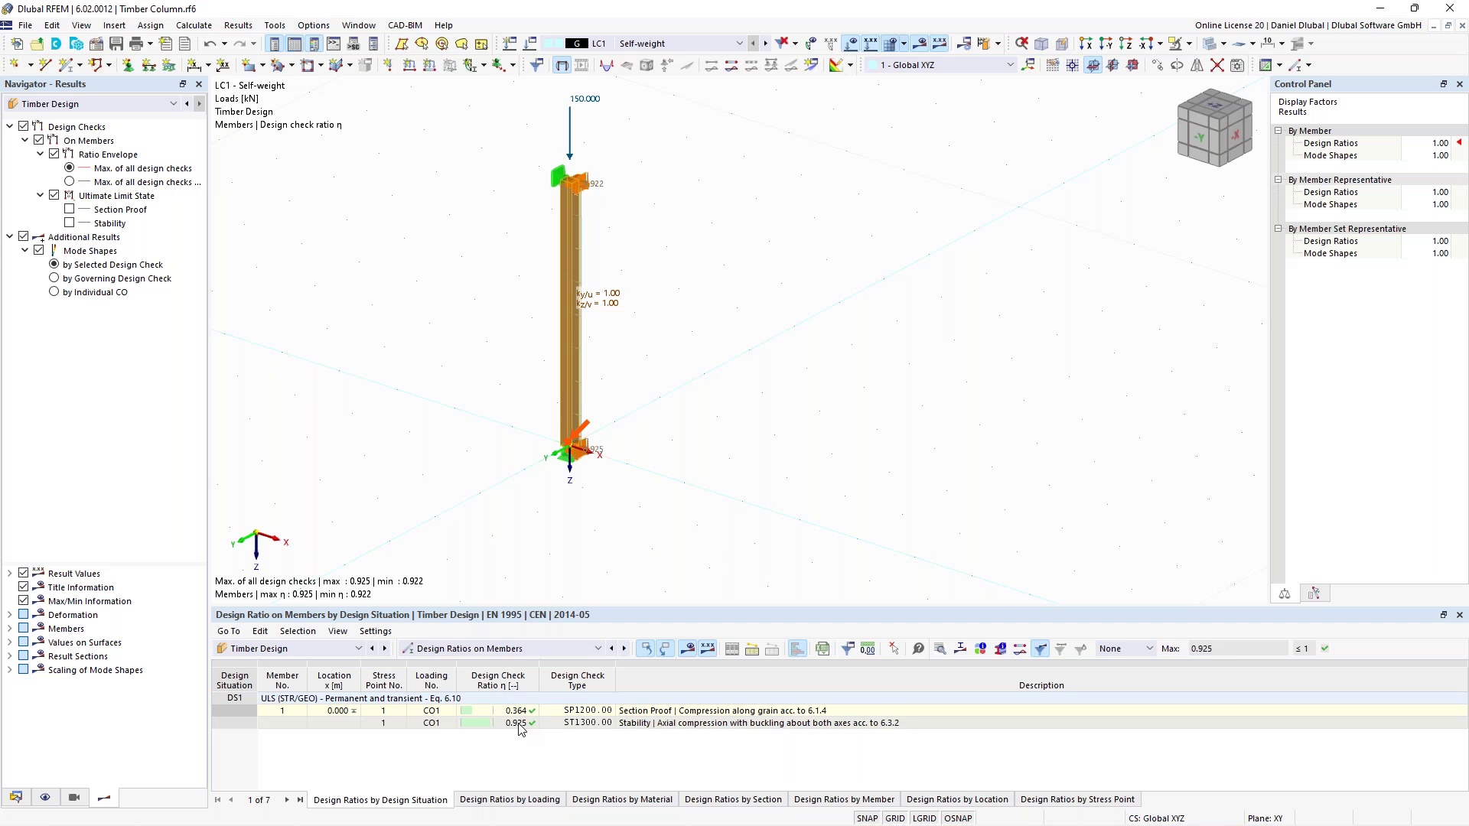
Examine the service class options, from dry to wet, in the column's Service Class 1 definition without keeping any change
{"action": "double_click", "coordinate": [653, 318]}
{"action": "left_click", "coordinate": [418, 173]}
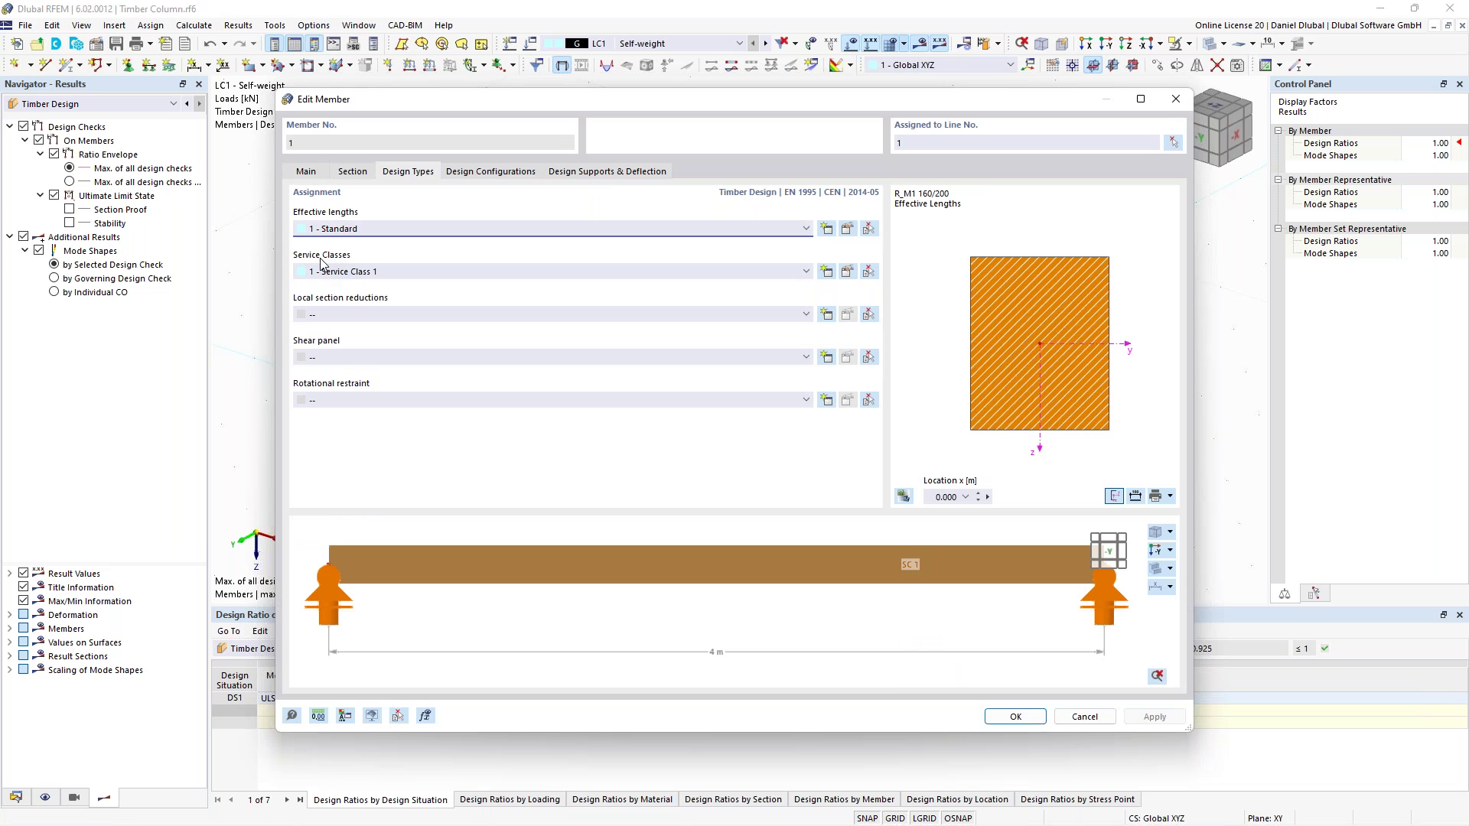
{"action": "left_click", "coordinate": [851, 274]}
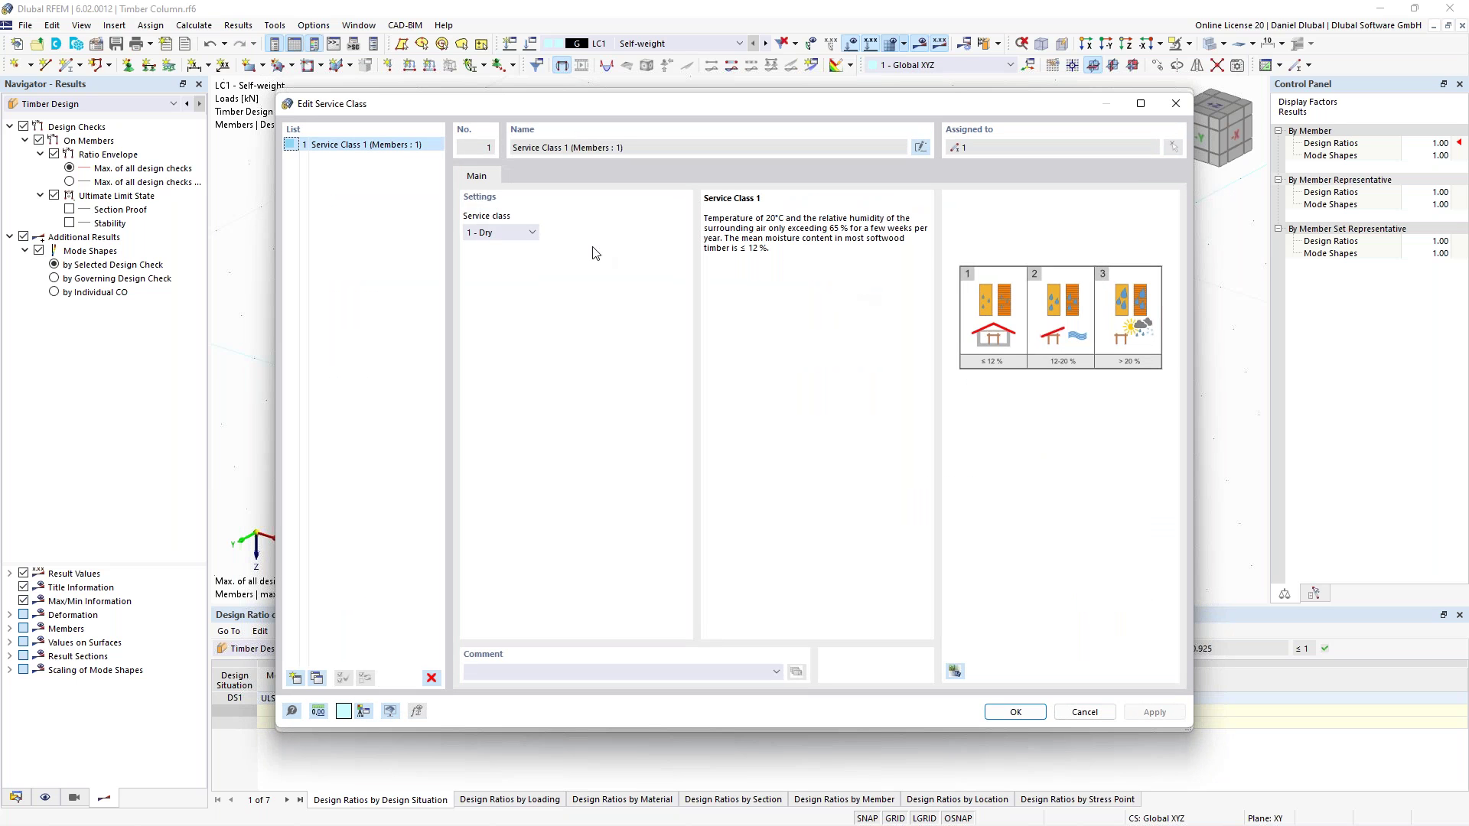
{"action": "left_click", "coordinate": [527, 233]}
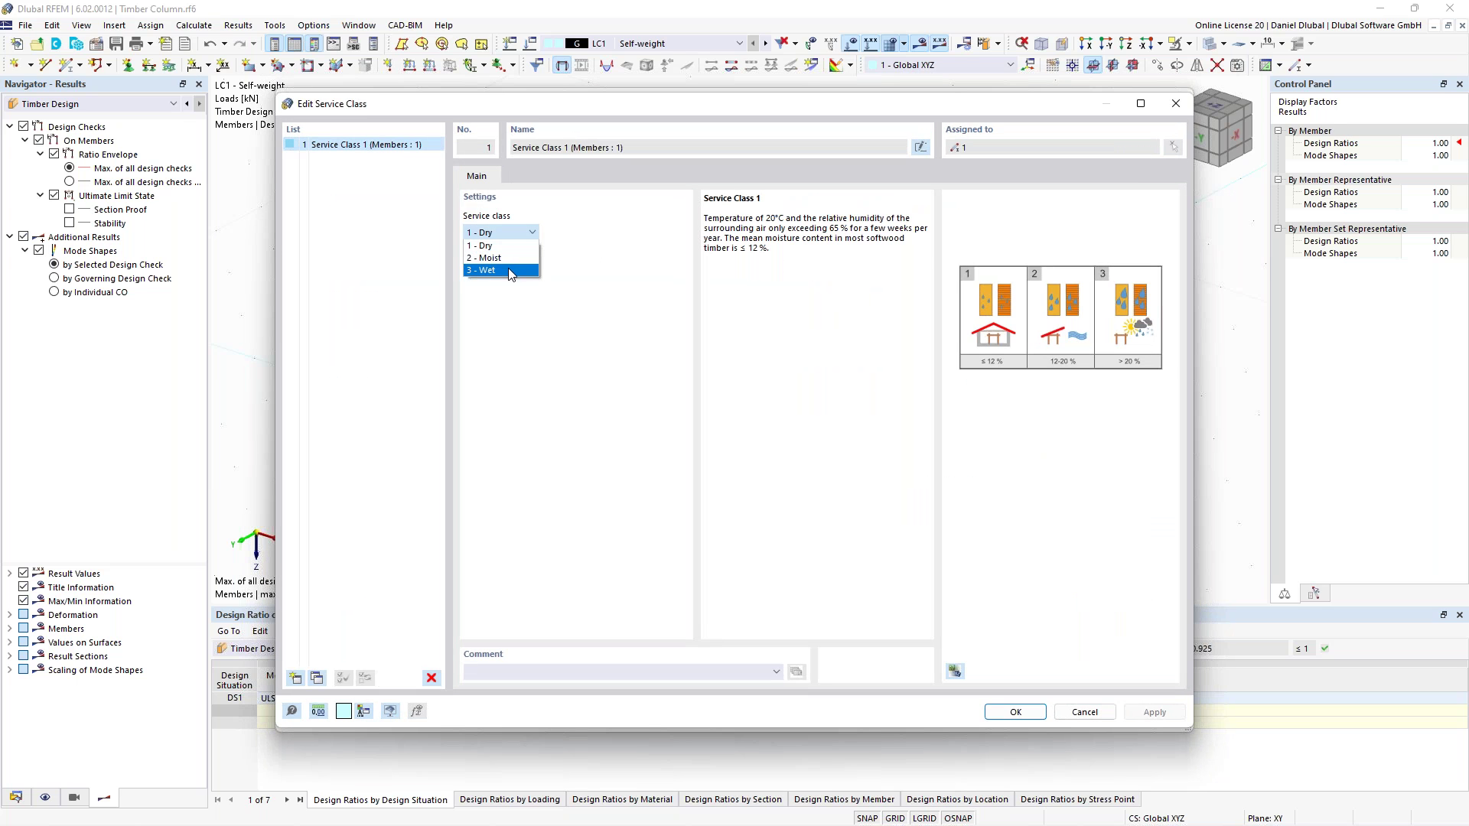
{"action": "left_click", "coordinate": [557, 260]}
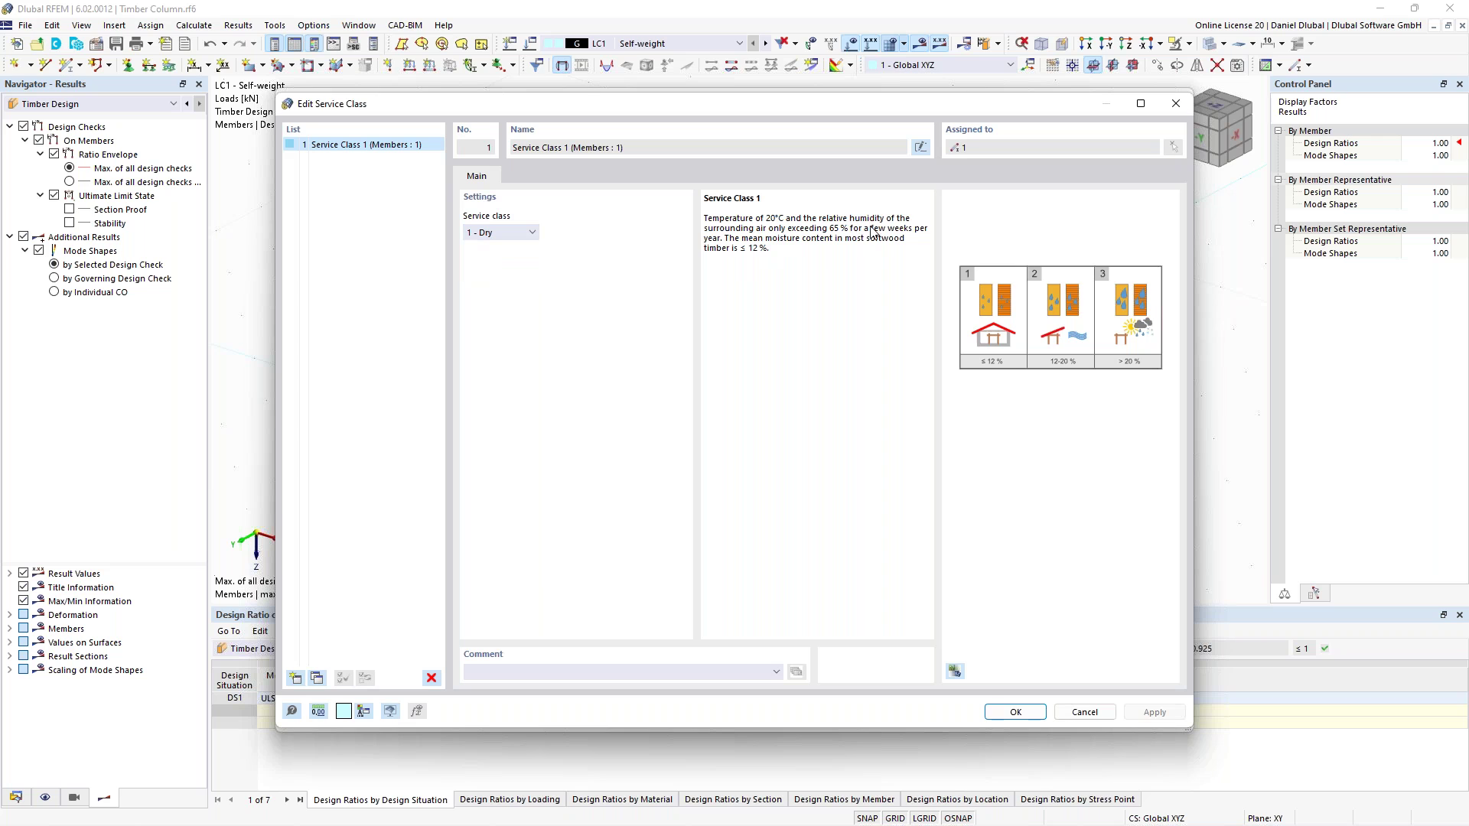
{"action": "left_click", "coordinate": [489, 233]}
{"action": "left_click", "coordinate": [495, 264]}
{"action": "left_click", "coordinate": [509, 233]}
{"action": "left_click", "coordinate": [490, 245]}
{"action": "left_click", "coordinate": [1176, 102]}
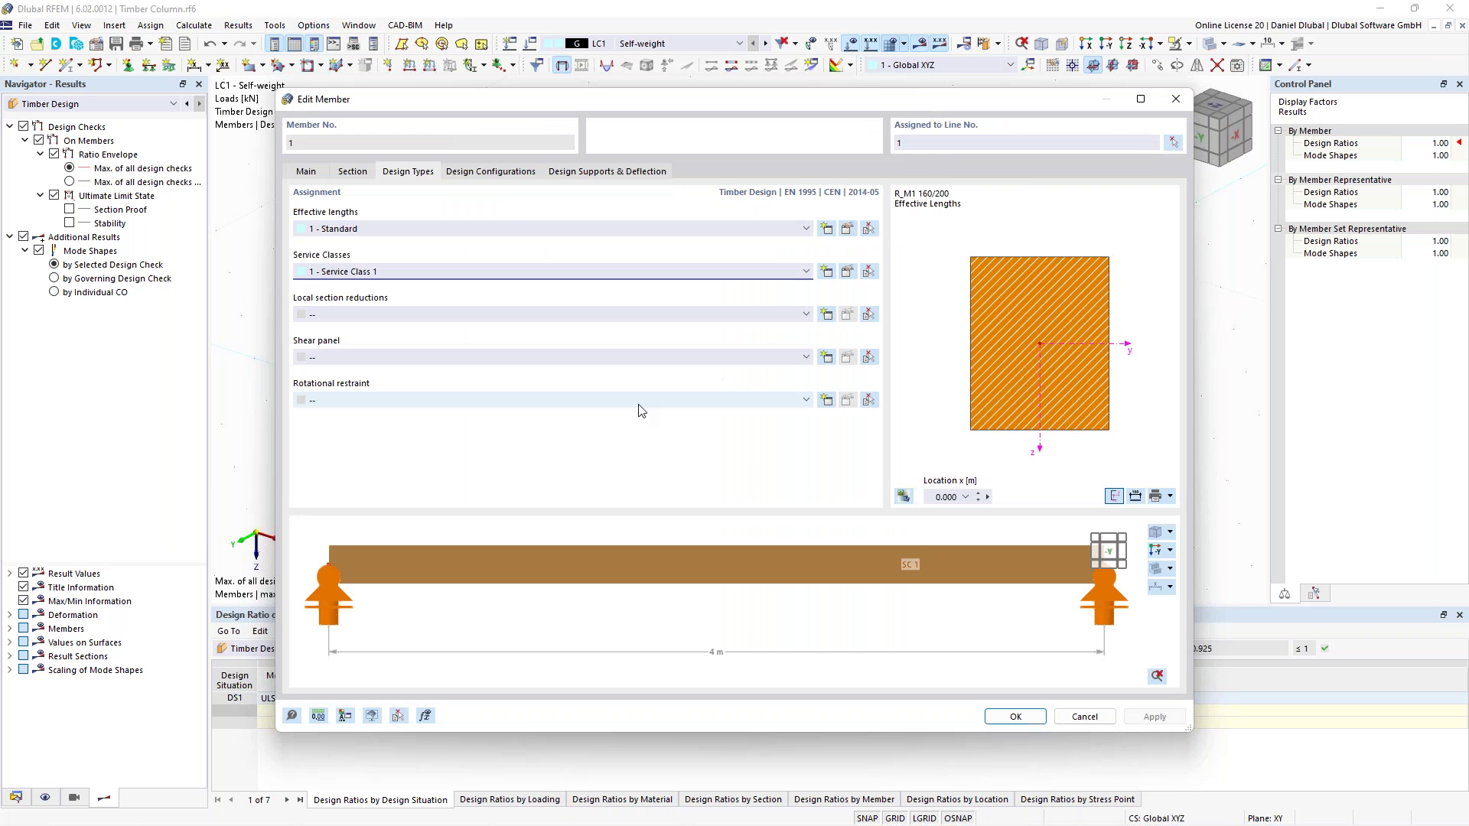
Examine the general and stability settings of the column's default ultimate configuration, including the stiffness reduction acc. to DIN EN 1995-1-1
{"action": "left_click", "coordinate": [493, 172]}
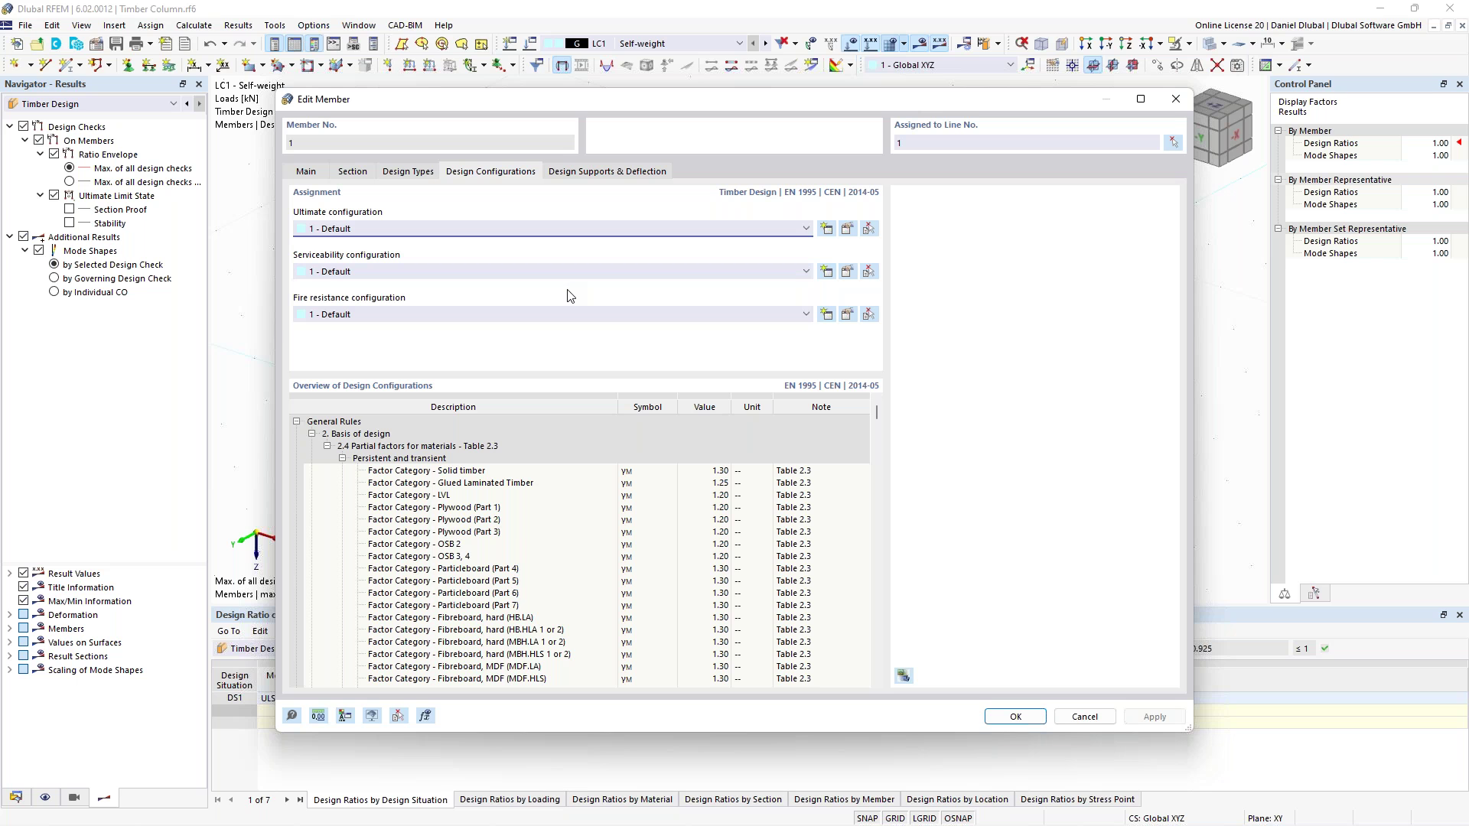
{"action": "left_click", "coordinate": [849, 231]}
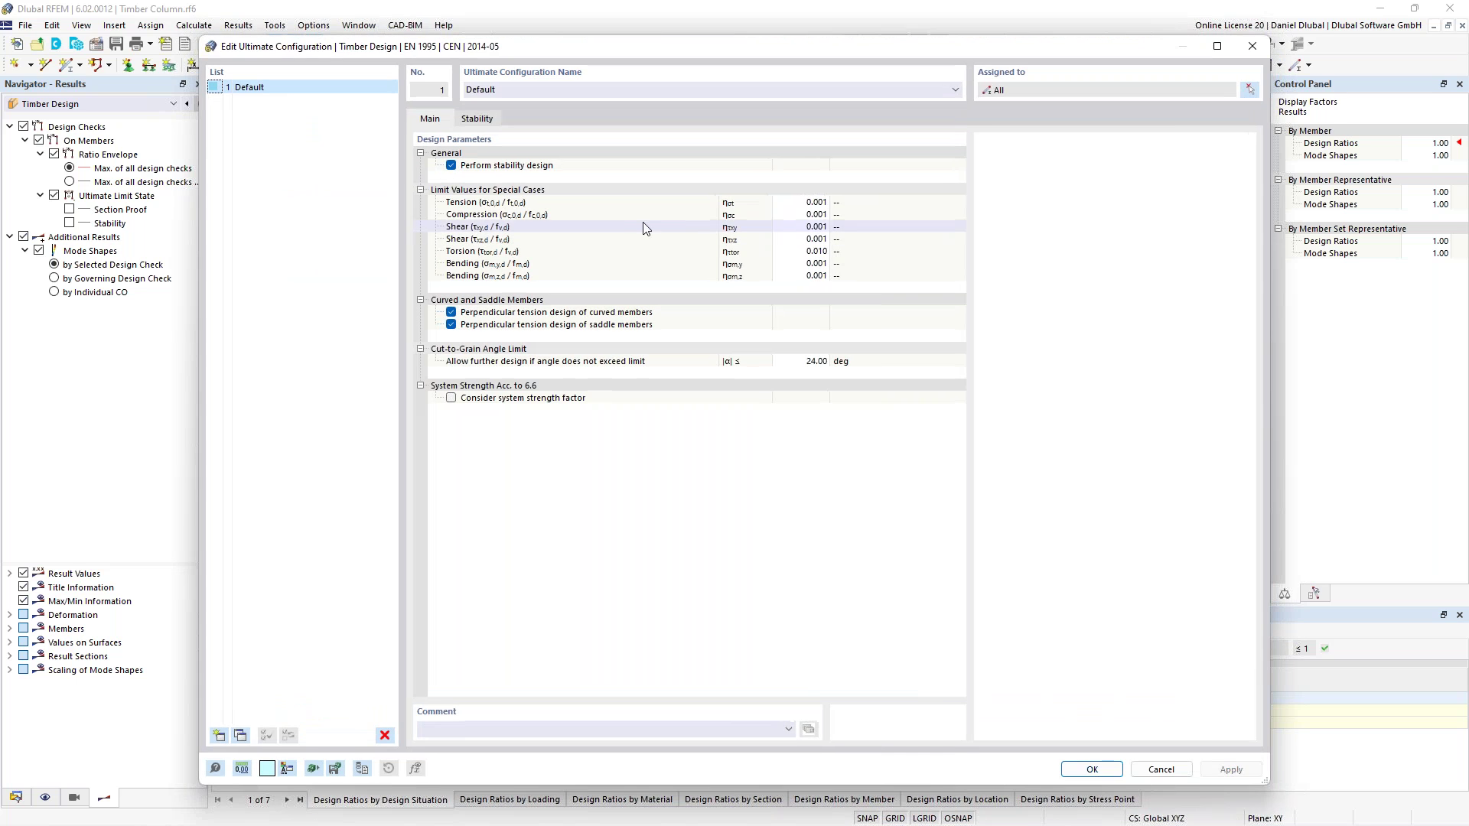
{"action": "left_click", "coordinate": [478, 120]}
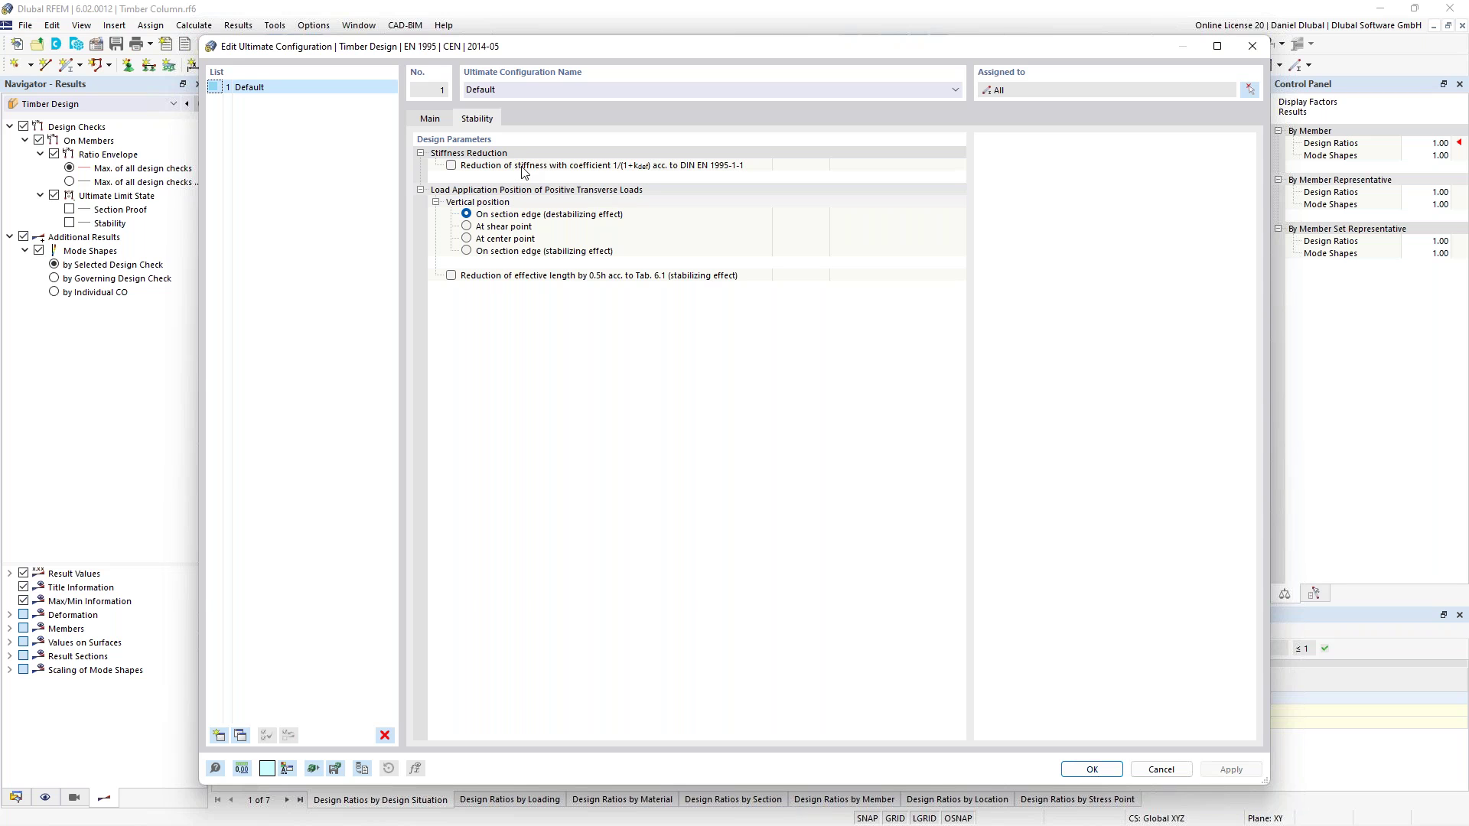
{"action": "left_click", "coordinate": [650, 166]}
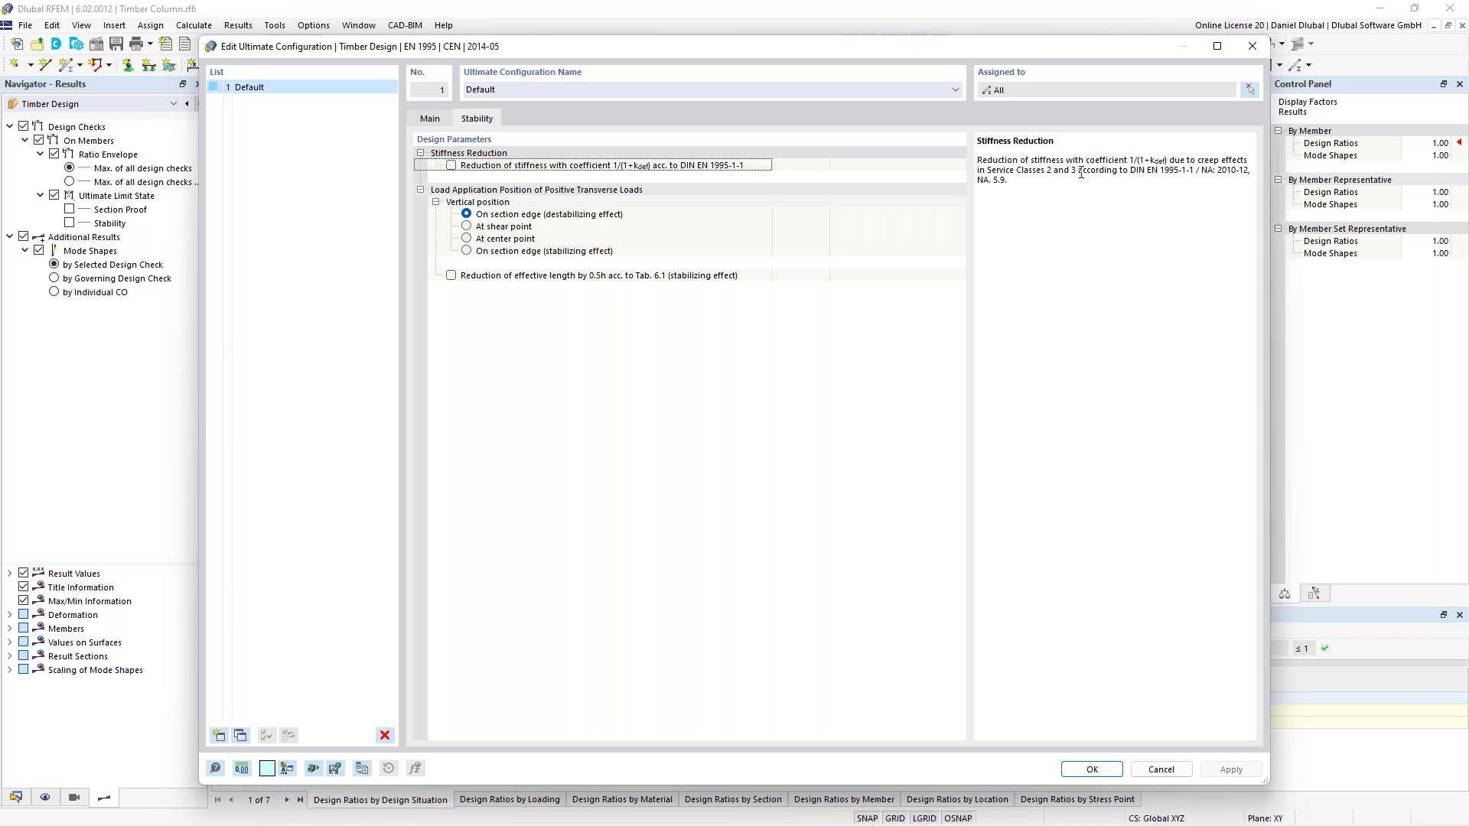
{"action": "left_click_drag", "start_coordinate": [1080, 172], "coordinate": [1249, 173]}
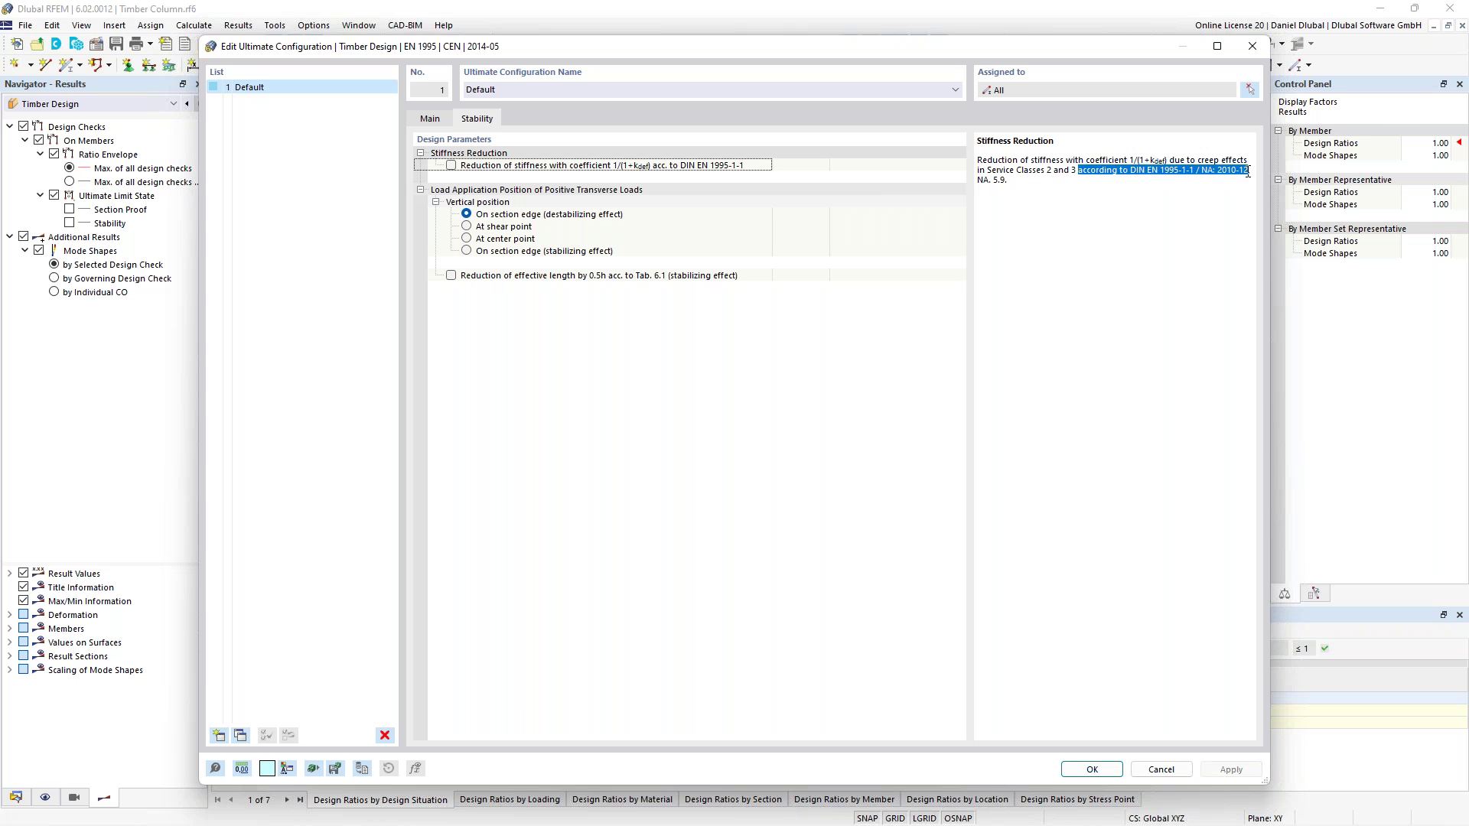
{"action": "left_click", "coordinate": [1021, 184]}
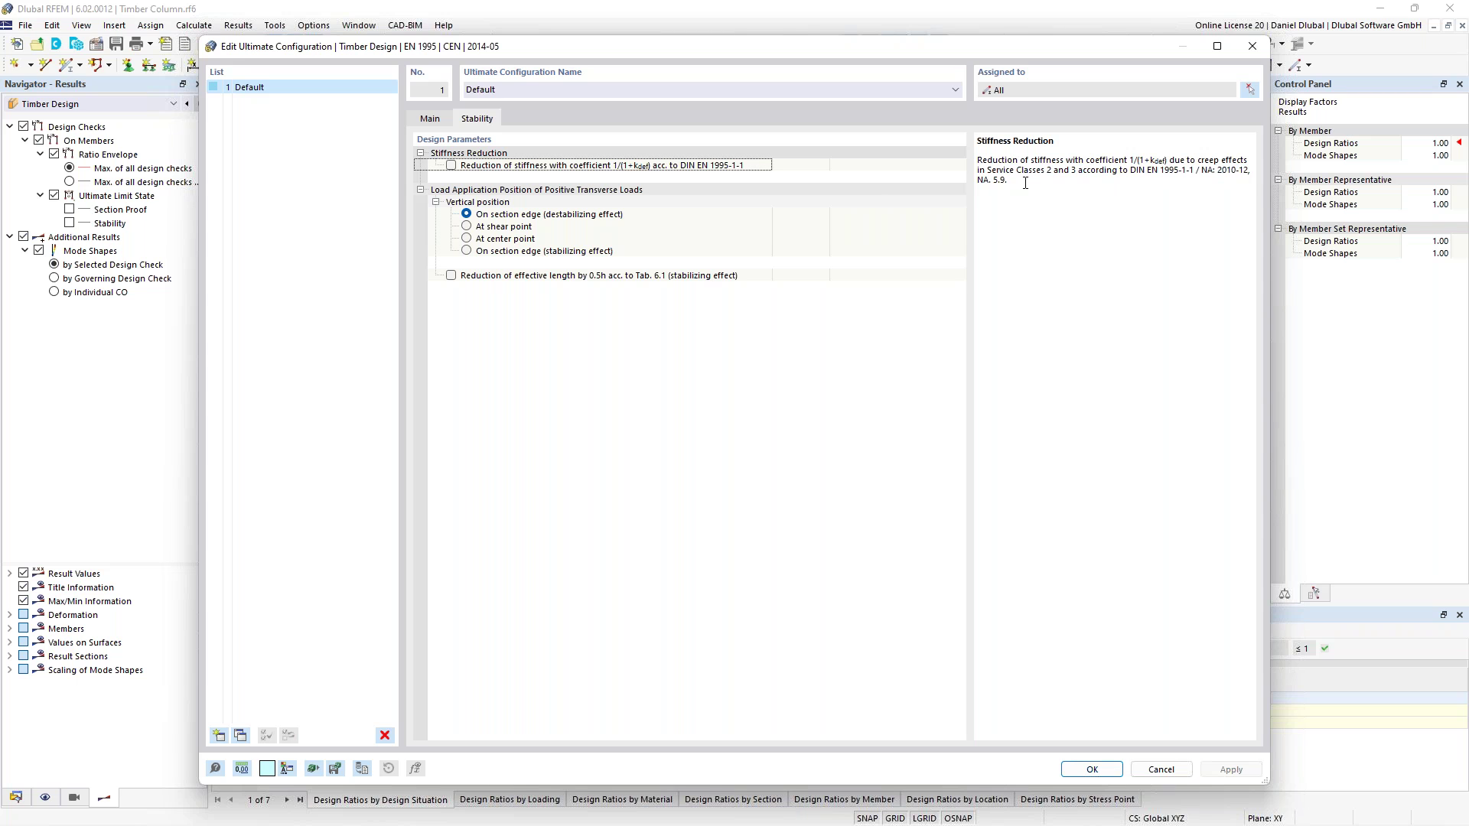
{"action": "left_click", "coordinate": [431, 120]}
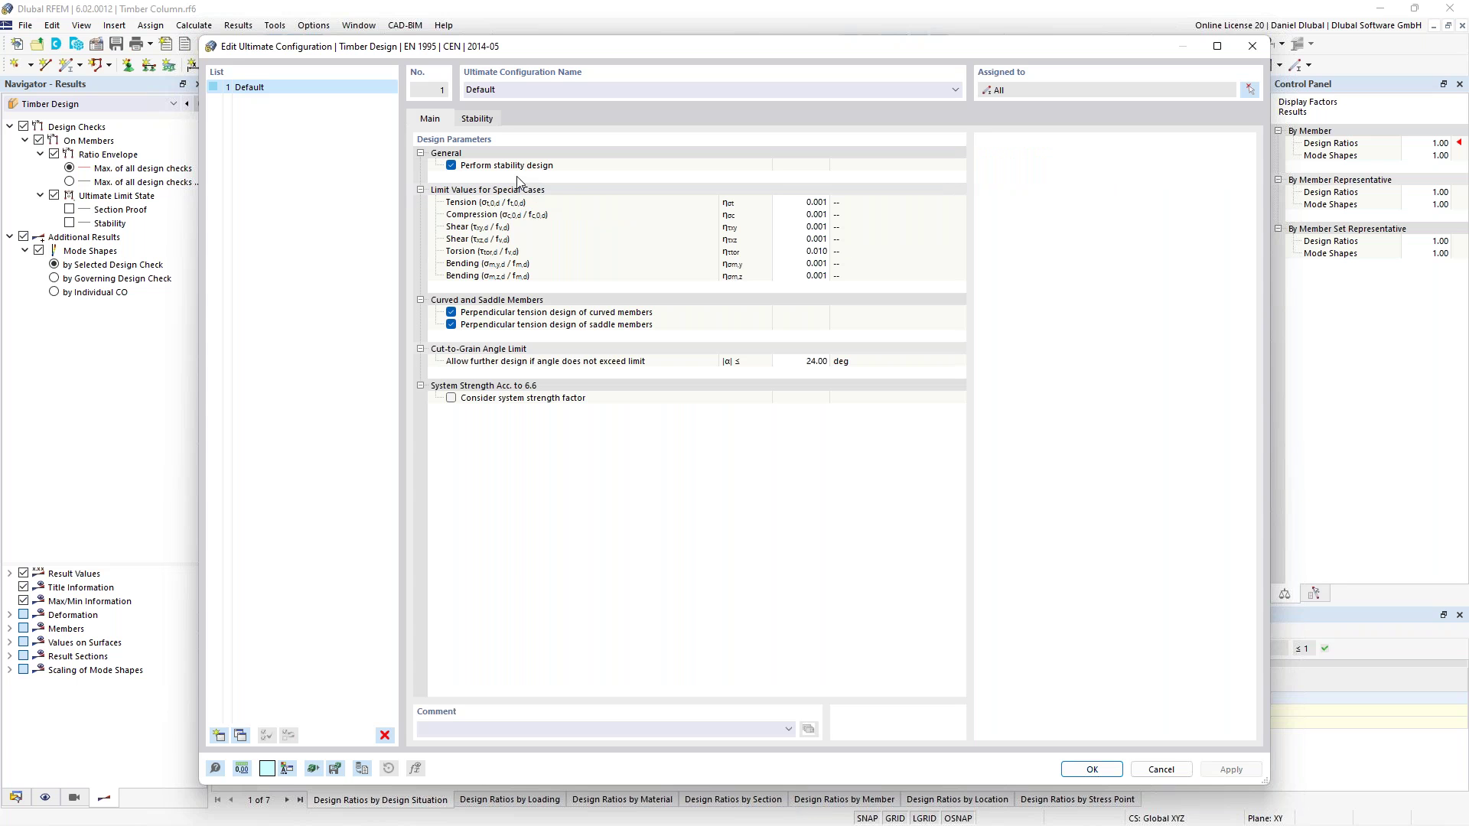
{"action": "left_click", "coordinate": [1252, 46]}
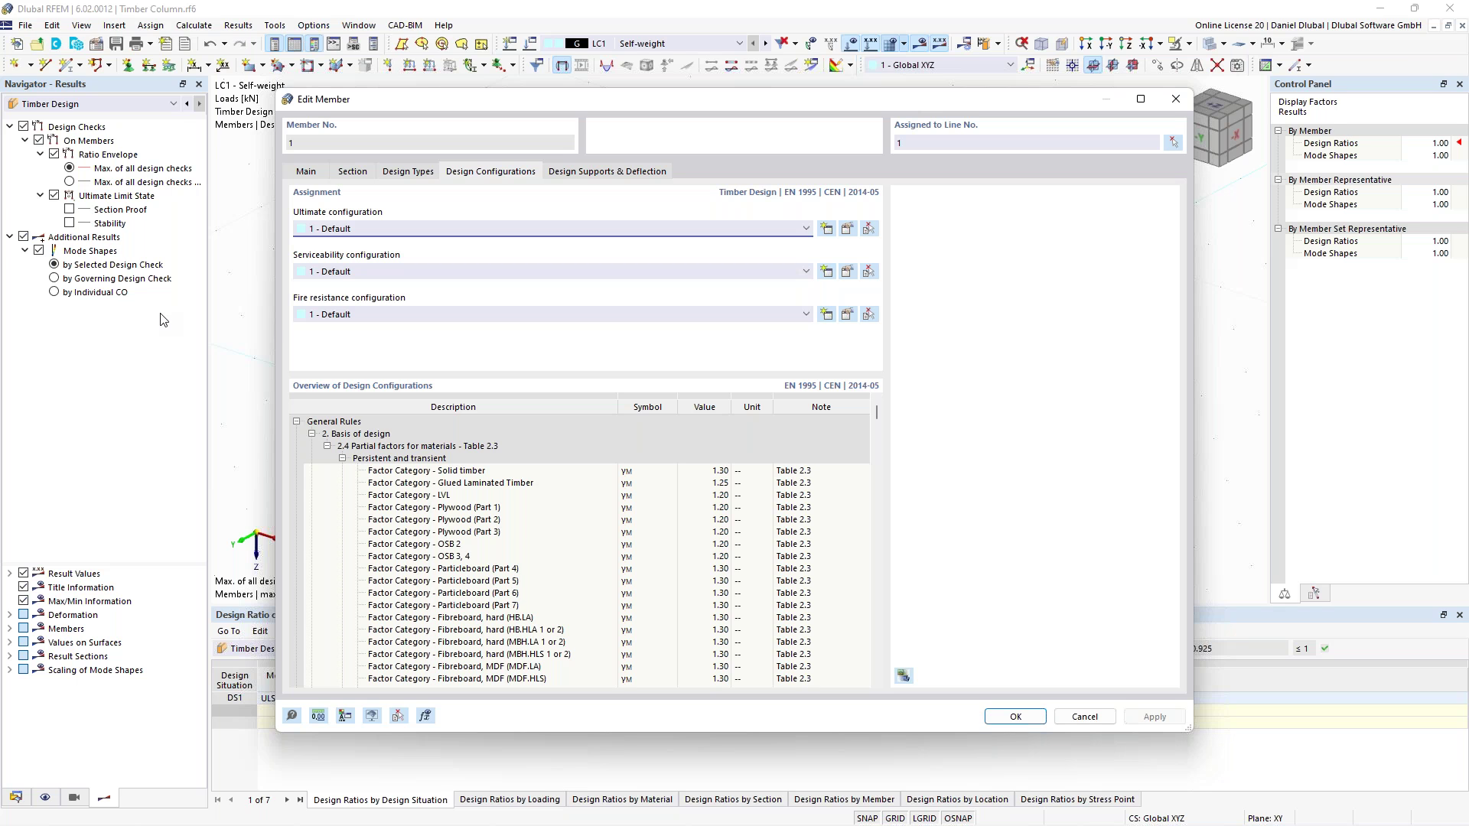
{"action": "key", "text": "Escape"}
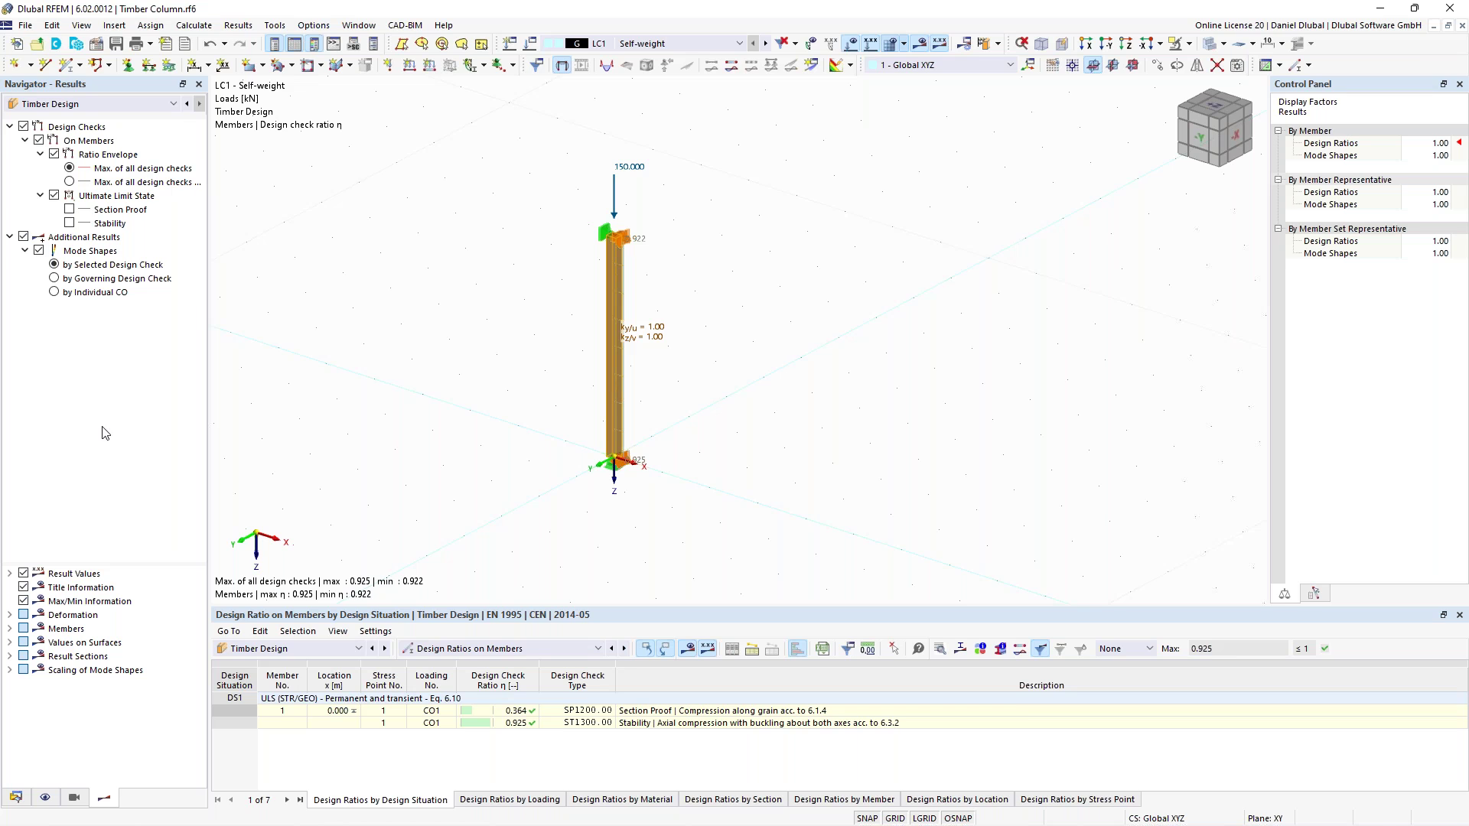
Switch to the open model 02_Design Supports_Start.rf6 and view the beam structure with its design supports from the corner
{"action": "left_click", "coordinate": [366, 25]}
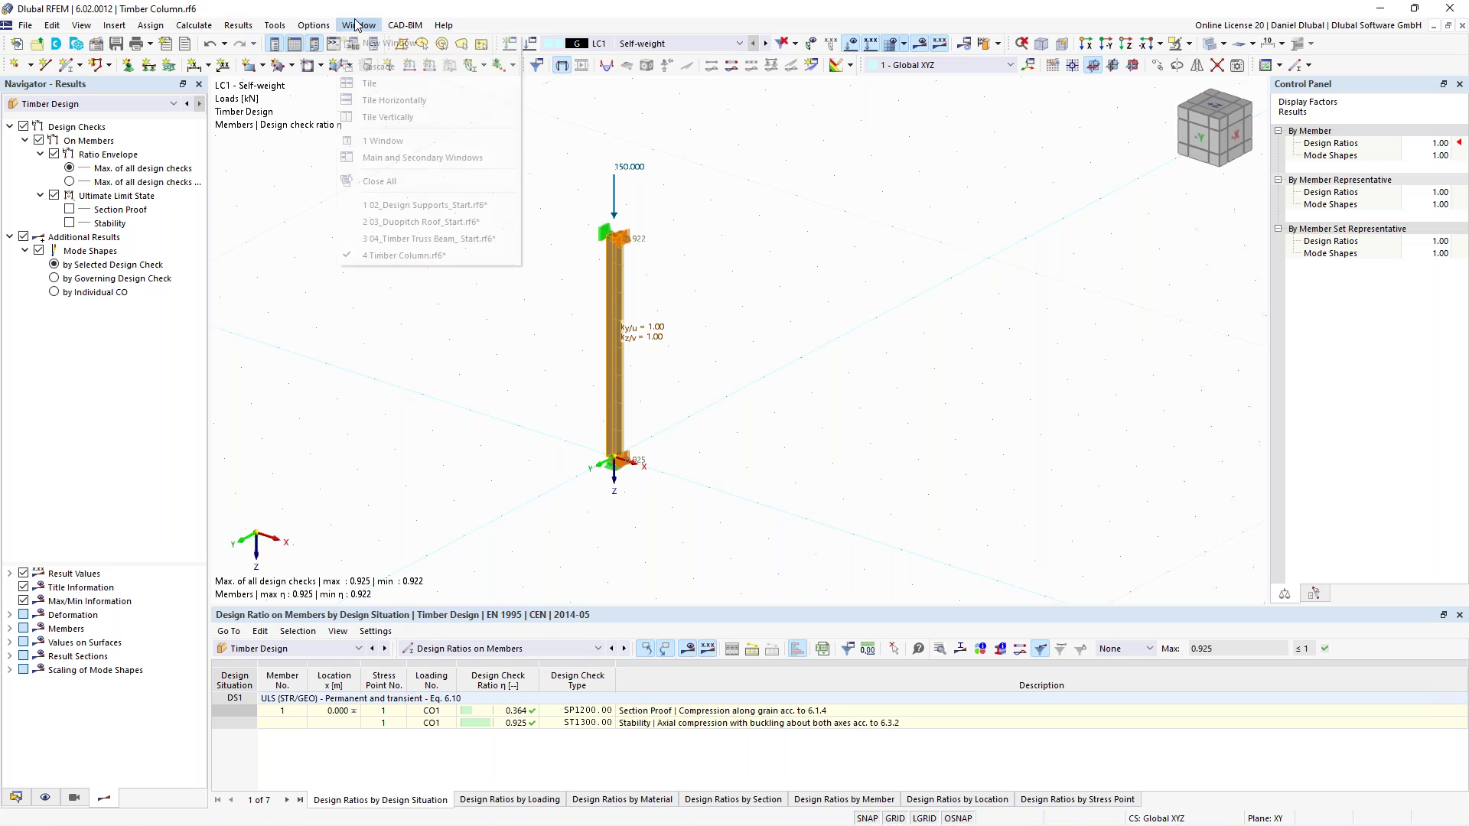
{"action": "left_click", "coordinate": [427, 205]}
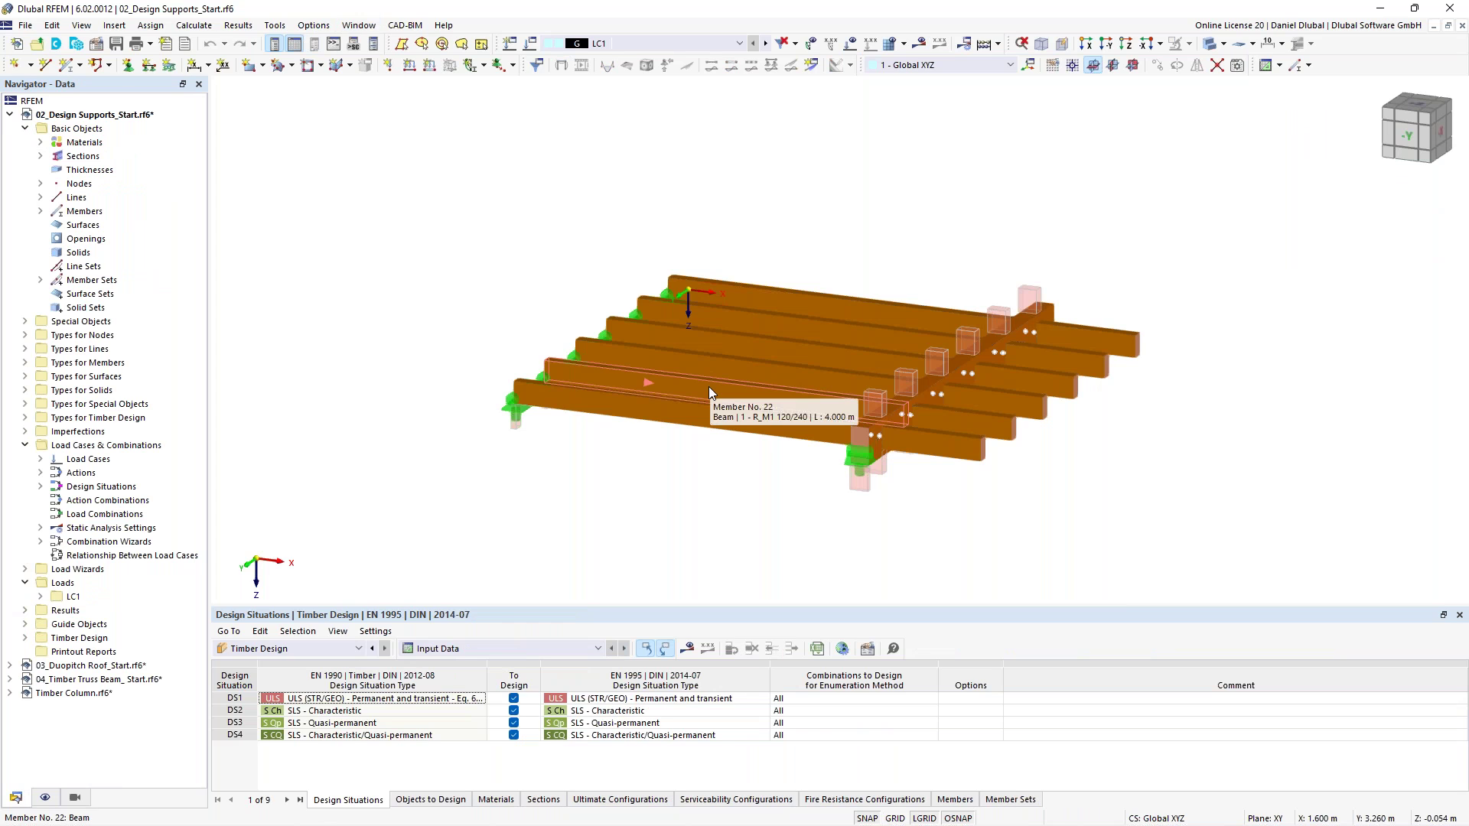
{"action": "mouse_move", "coordinate": [1185, 471]}
{"action": "middle_mouse_down"}
{"action": "mouse_move", "coordinate": [1066, 485]}
{"action": "mouse_move", "coordinate": [1147, 420]}
{"action": "mouse_move", "coordinate": [1177, 443]}
{"action": "middle_mouse_up"}
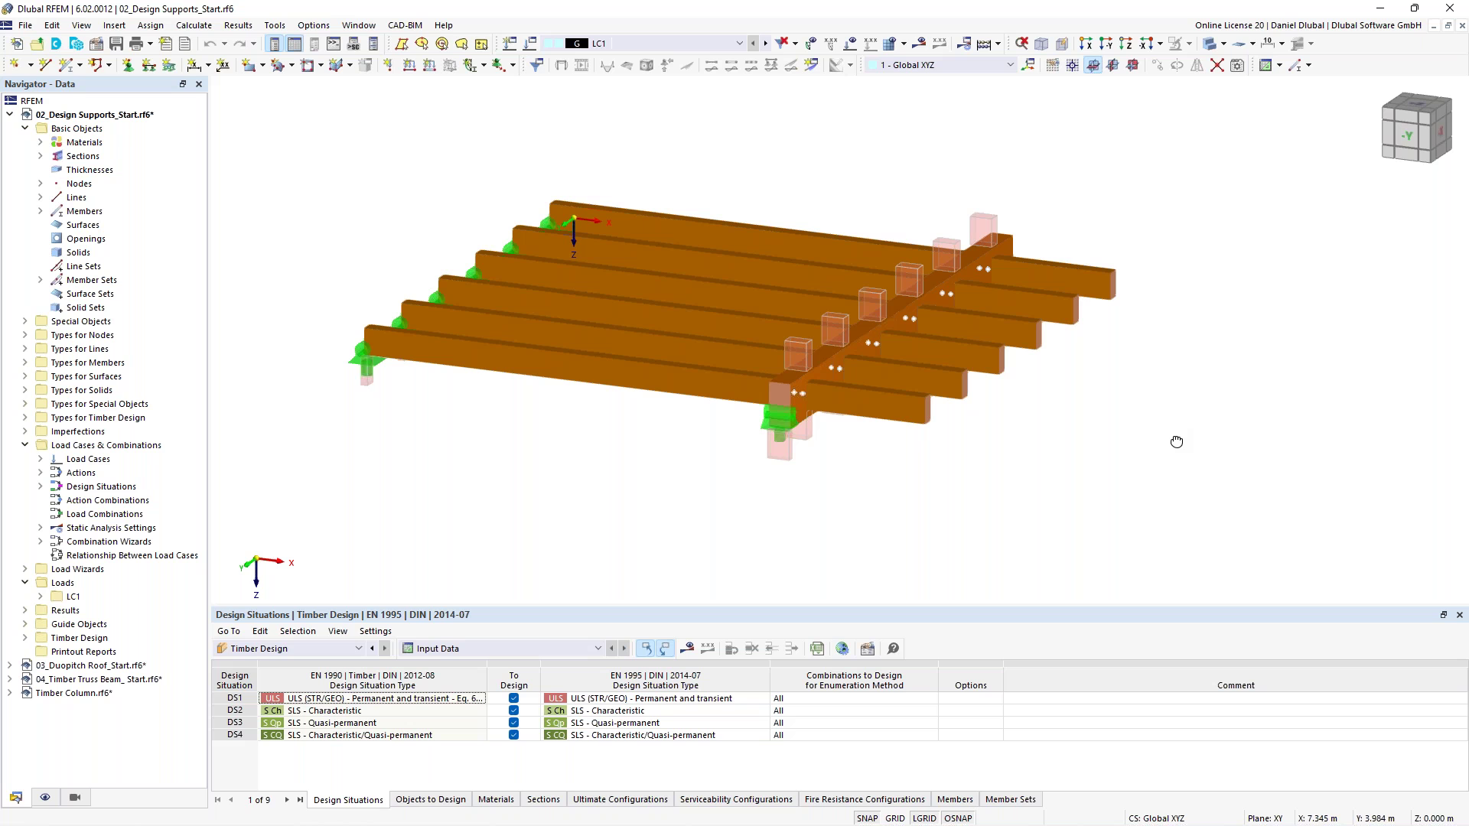
{"action": "middle_click_drag", "start_coordinate": [1177, 442], "coordinate": [517, 375], "text": "ctrl"}
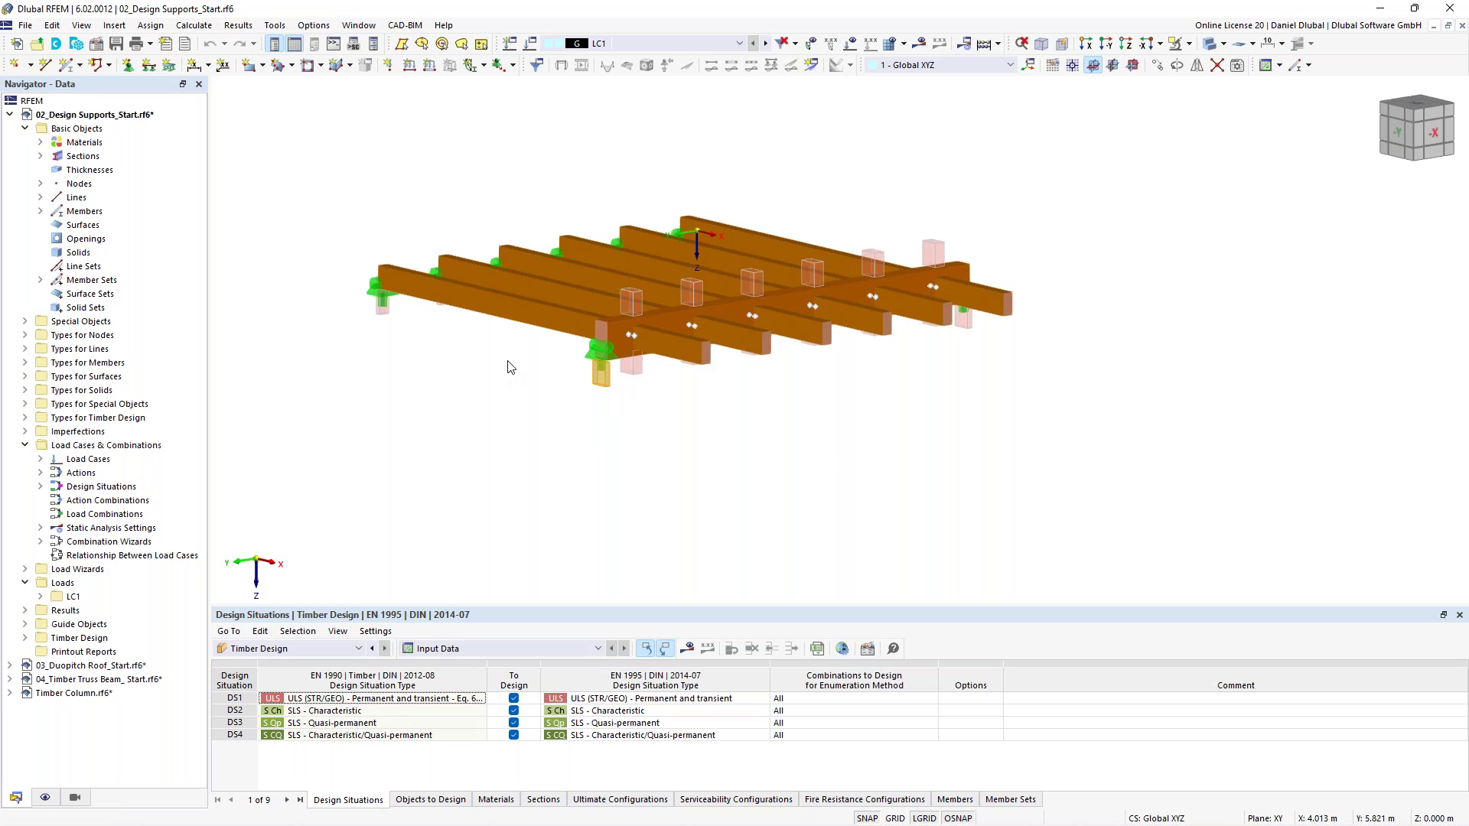
{"action": "middle_click_drag", "start_coordinate": [444, 342], "coordinate": [564, 437], "text": "ctrl"}
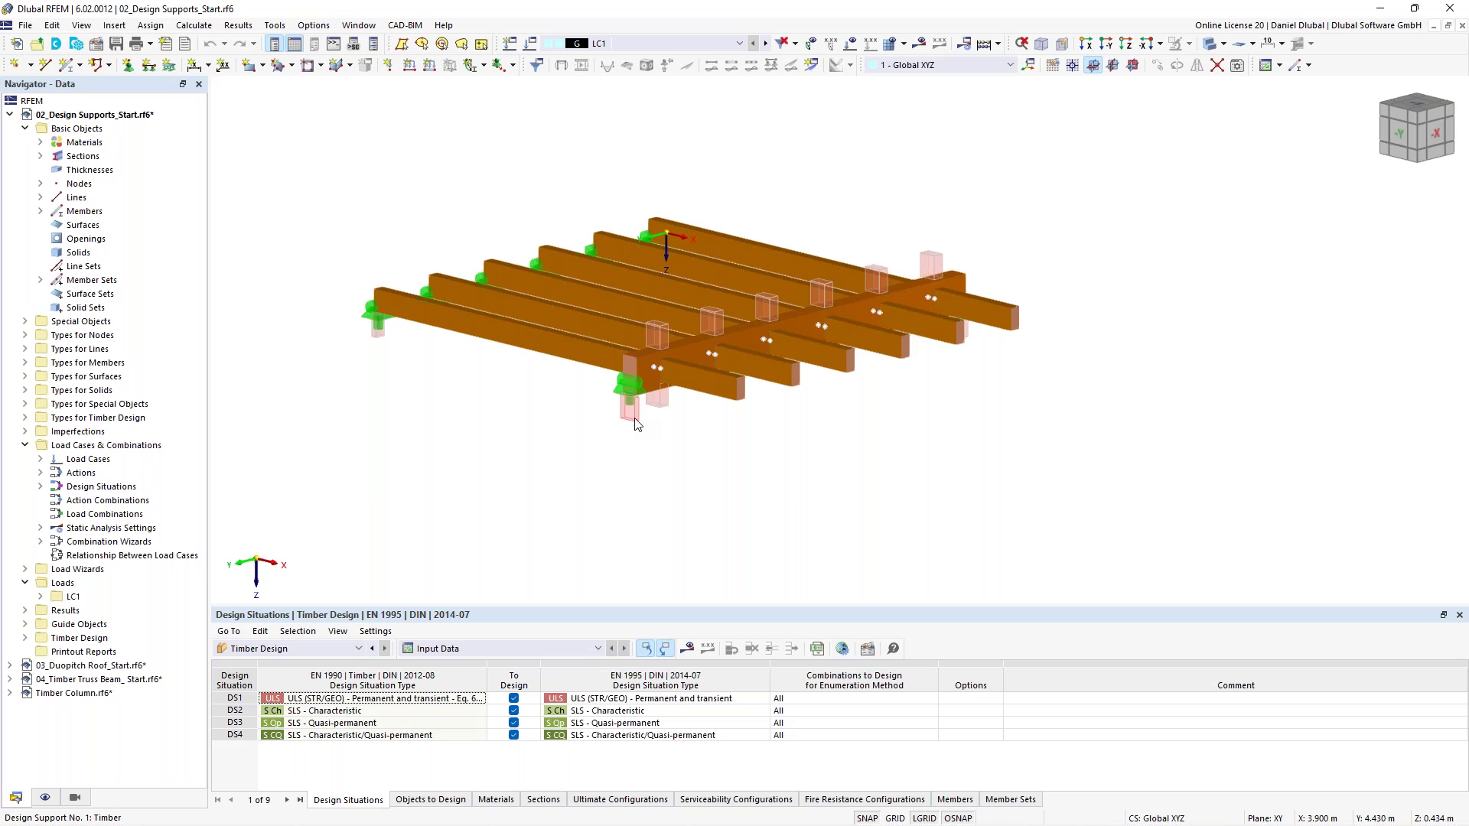
Inspect the timber design support at the cross beam's end and the design supports and deflection settings assigned along member 13
{"action": "double_click", "coordinate": [636, 423]}
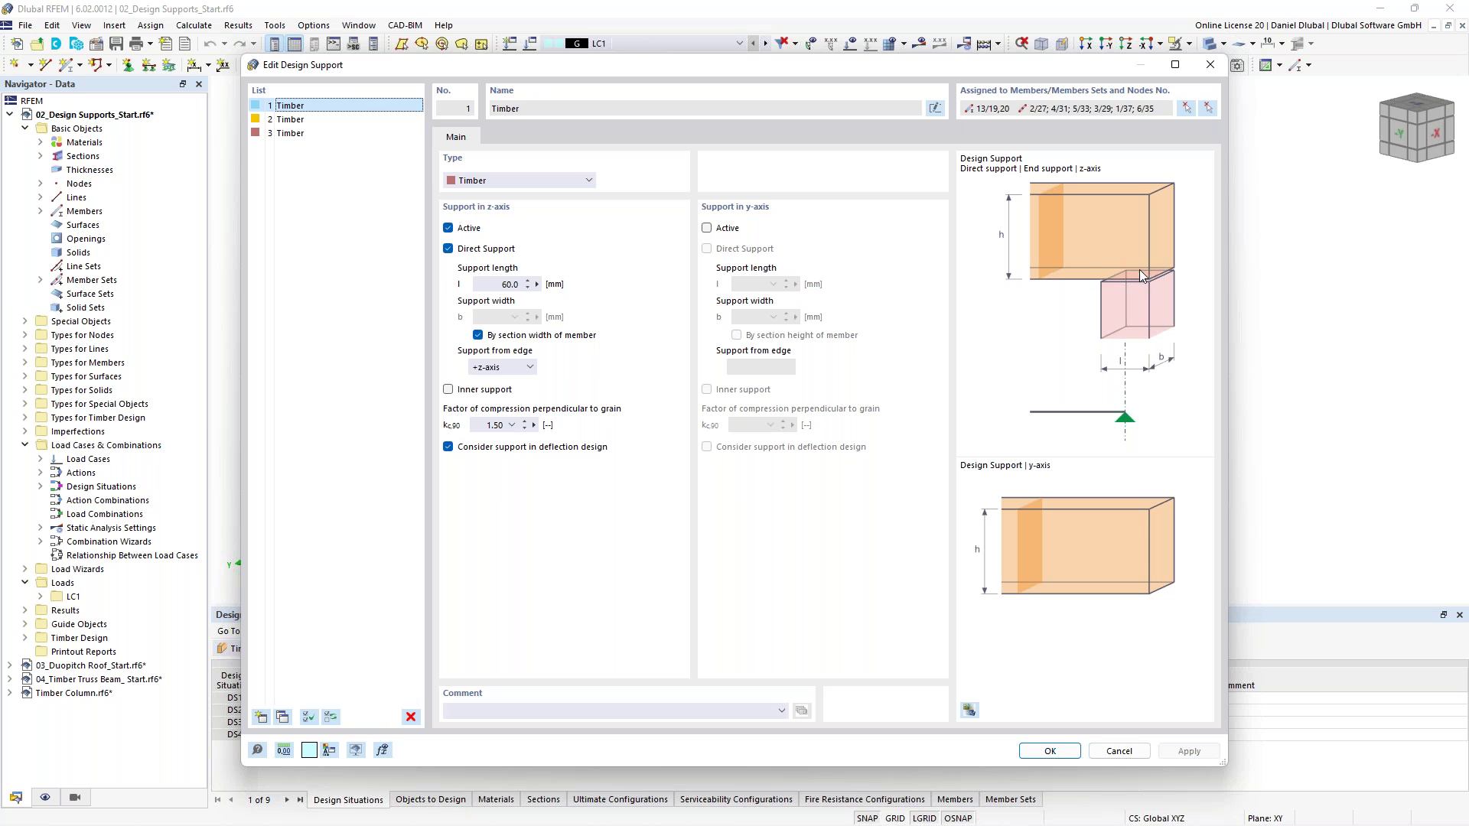
{"action": "left_click", "coordinate": [1210, 64]}
{"action": "middle_click_drag", "start_coordinate": [494, 426], "coordinate": [658, 387], "text": "ctrl"}
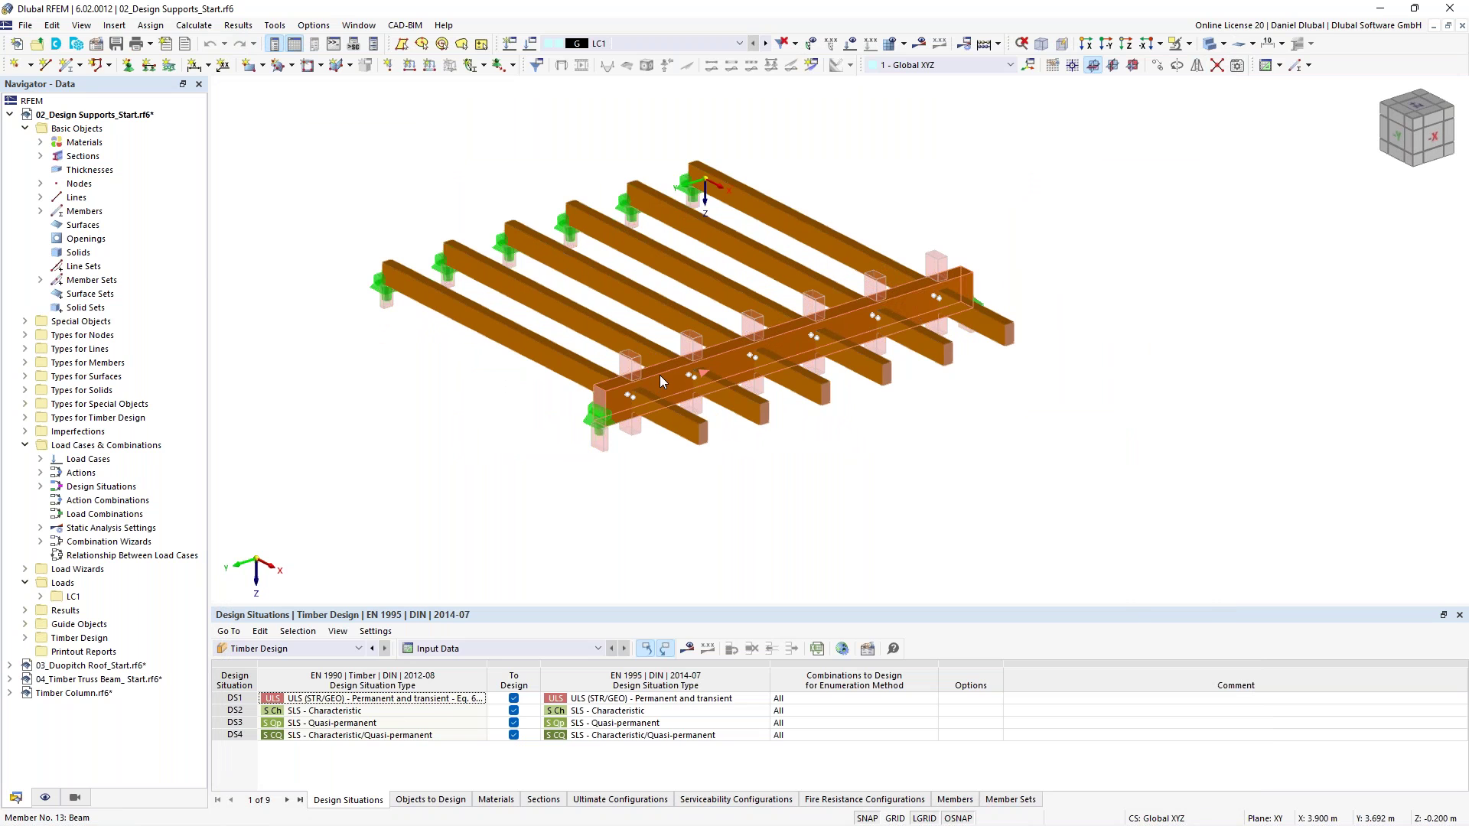
{"action": "double_click", "coordinate": [656, 409]}
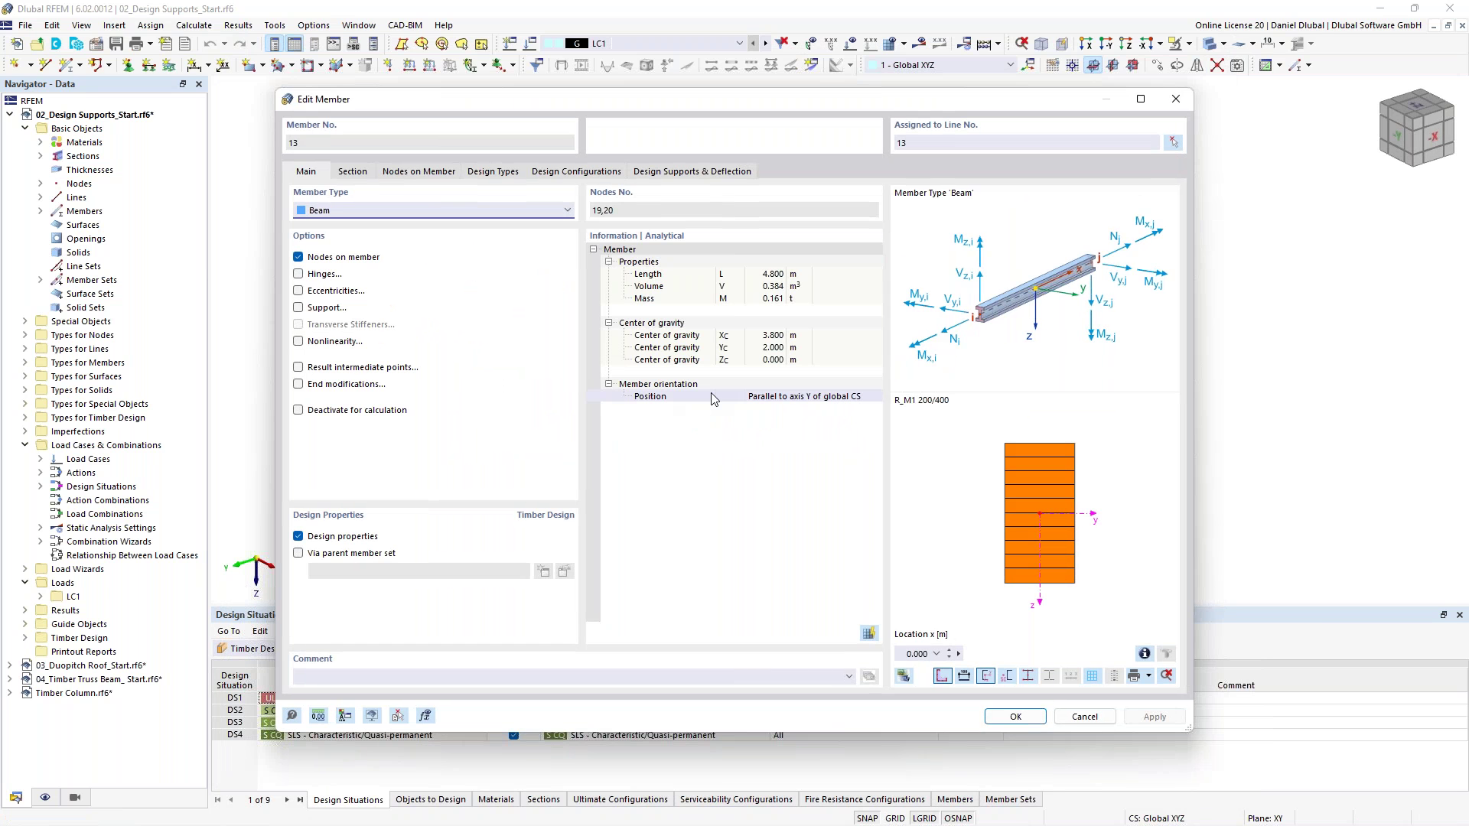
{"action": "left_click", "coordinate": [450, 174]}
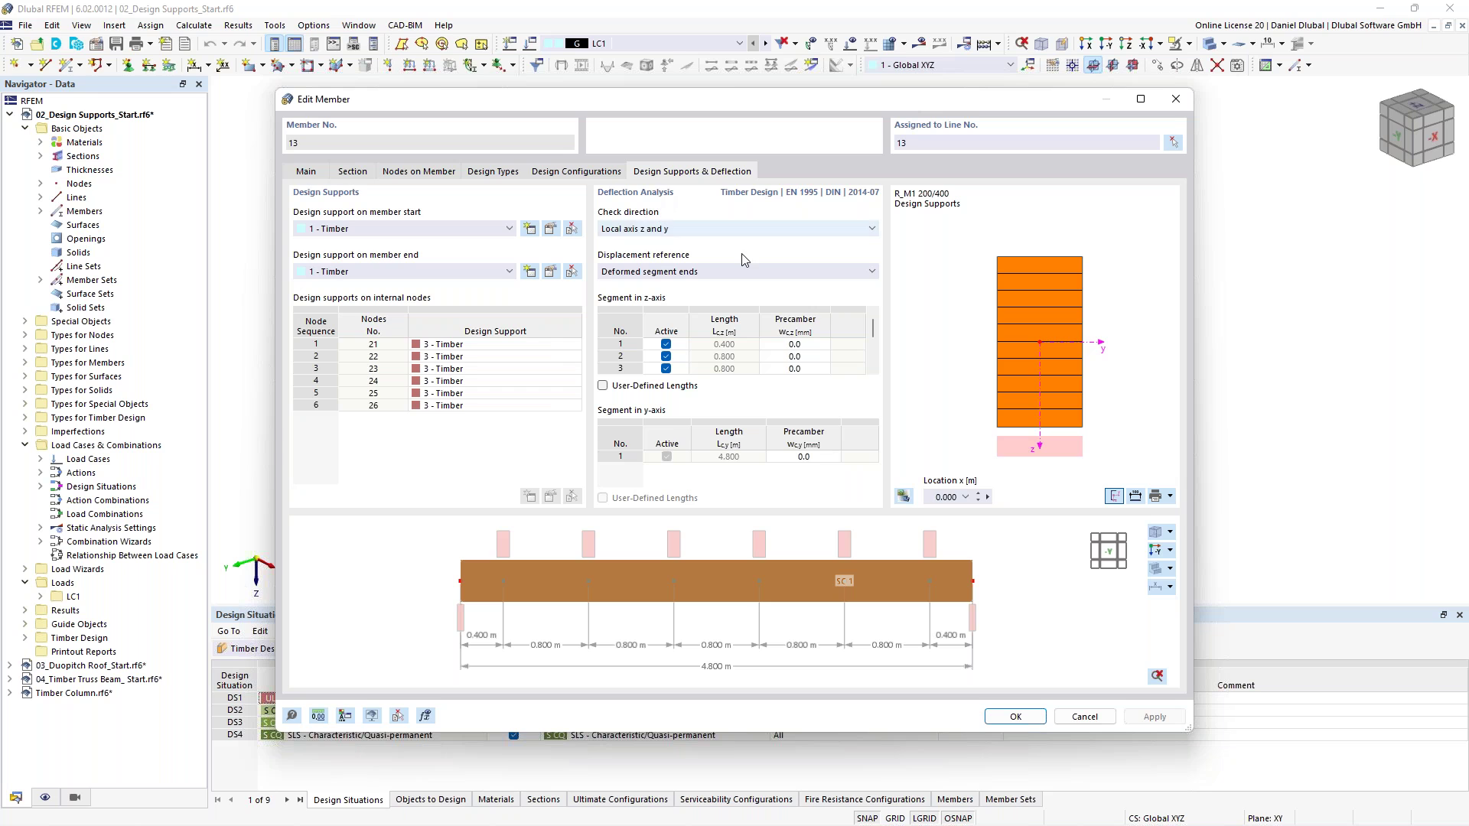
{"action": "mouse_move", "coordinate": [874, 327]}
{"action": "left_mouse_down"}
{"action": "mouse_move", "coordinate": [875, 368]}
{"action": "mouse_move", "coordinate": [874, 323]}
{"action": "left_mouse_up"}
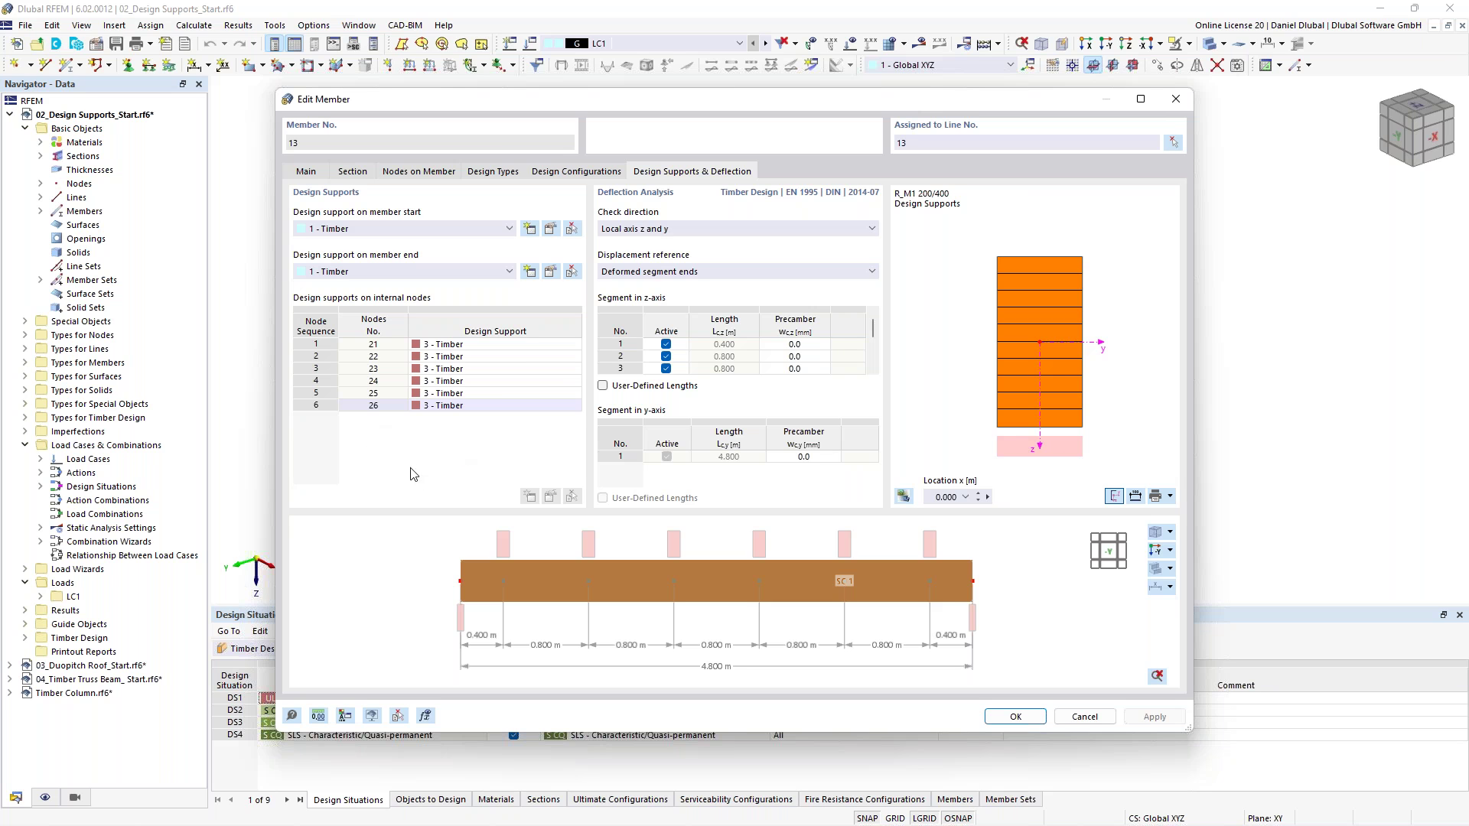
{"action": "left_click", "coordinate": [1174, 100]}
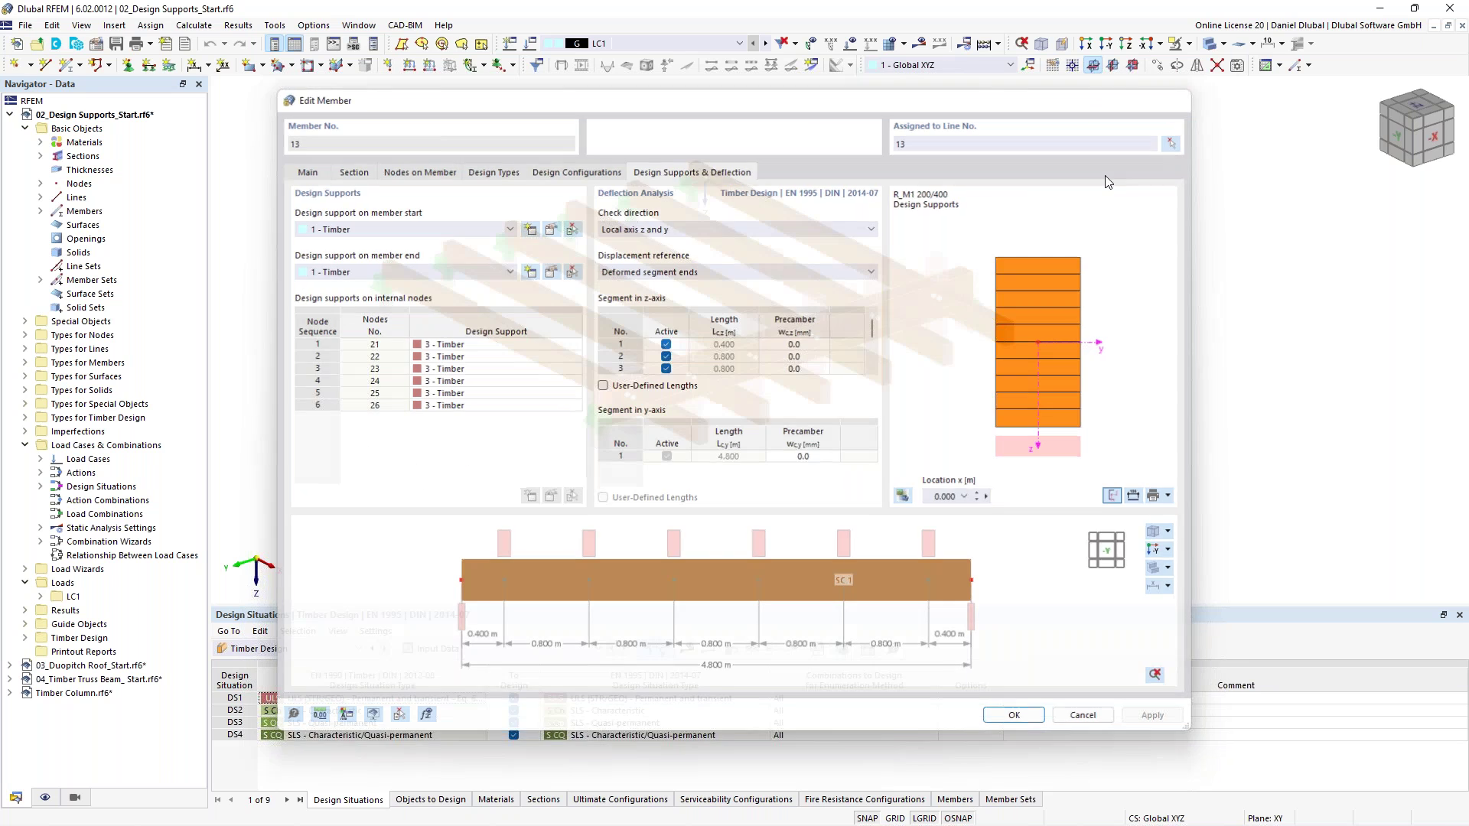
Run the Timber Design calculation for the beam structure
{"action": "middle_click_drag", "start_coordinate": [446, 158], "coordinate": [551, 191]}
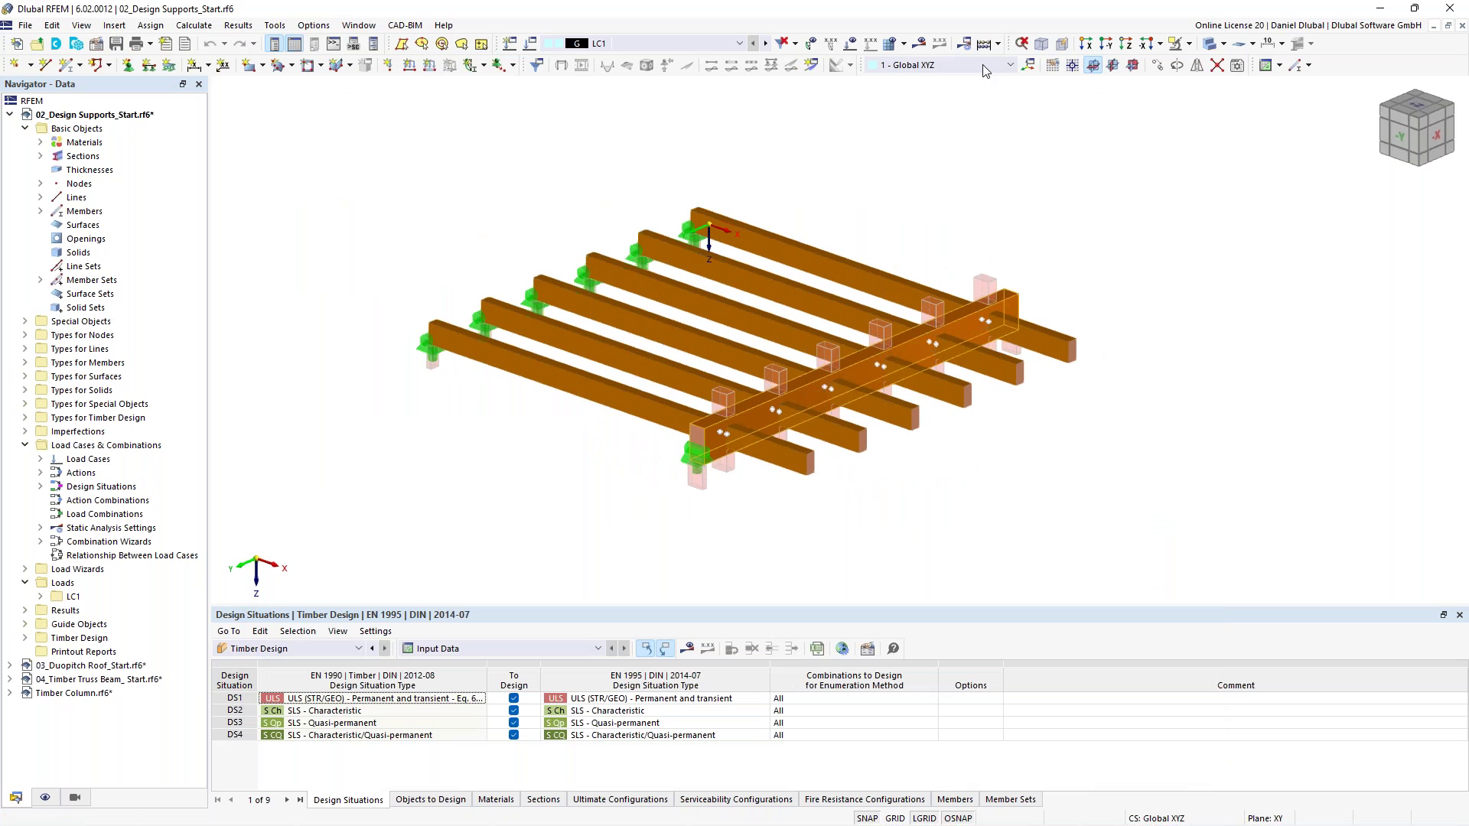
{"action": "left_click", "coordinate": [998, 44]}
{"action": "left_click", "coordinate": [1013, 81]}
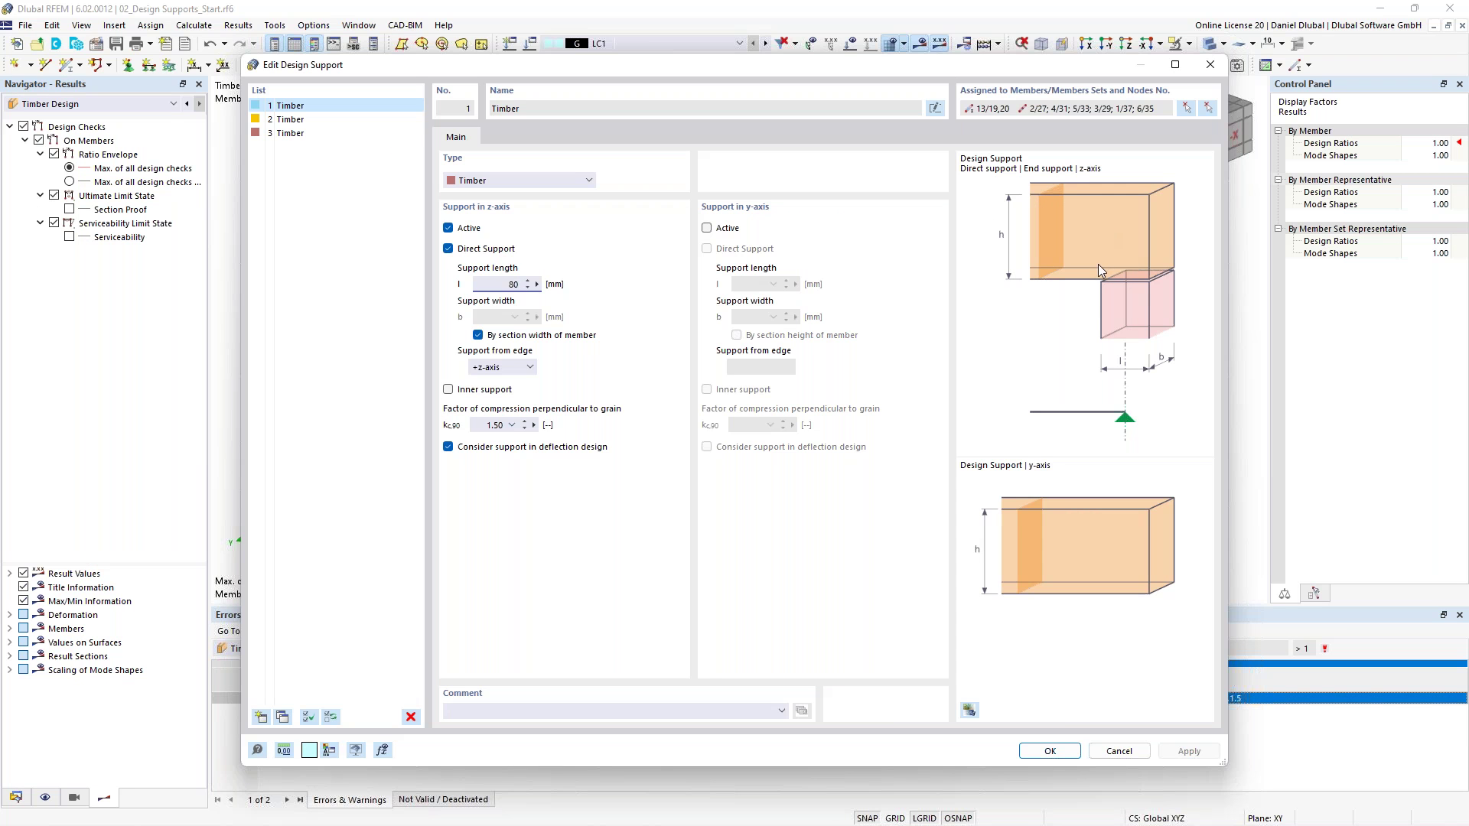
Set the z-axis support length of design support 1 to 80 mm, accepting deletion of the results, and recalculate the Timber Design
{"action": "left_click", "coordinate": [1052, 752]}
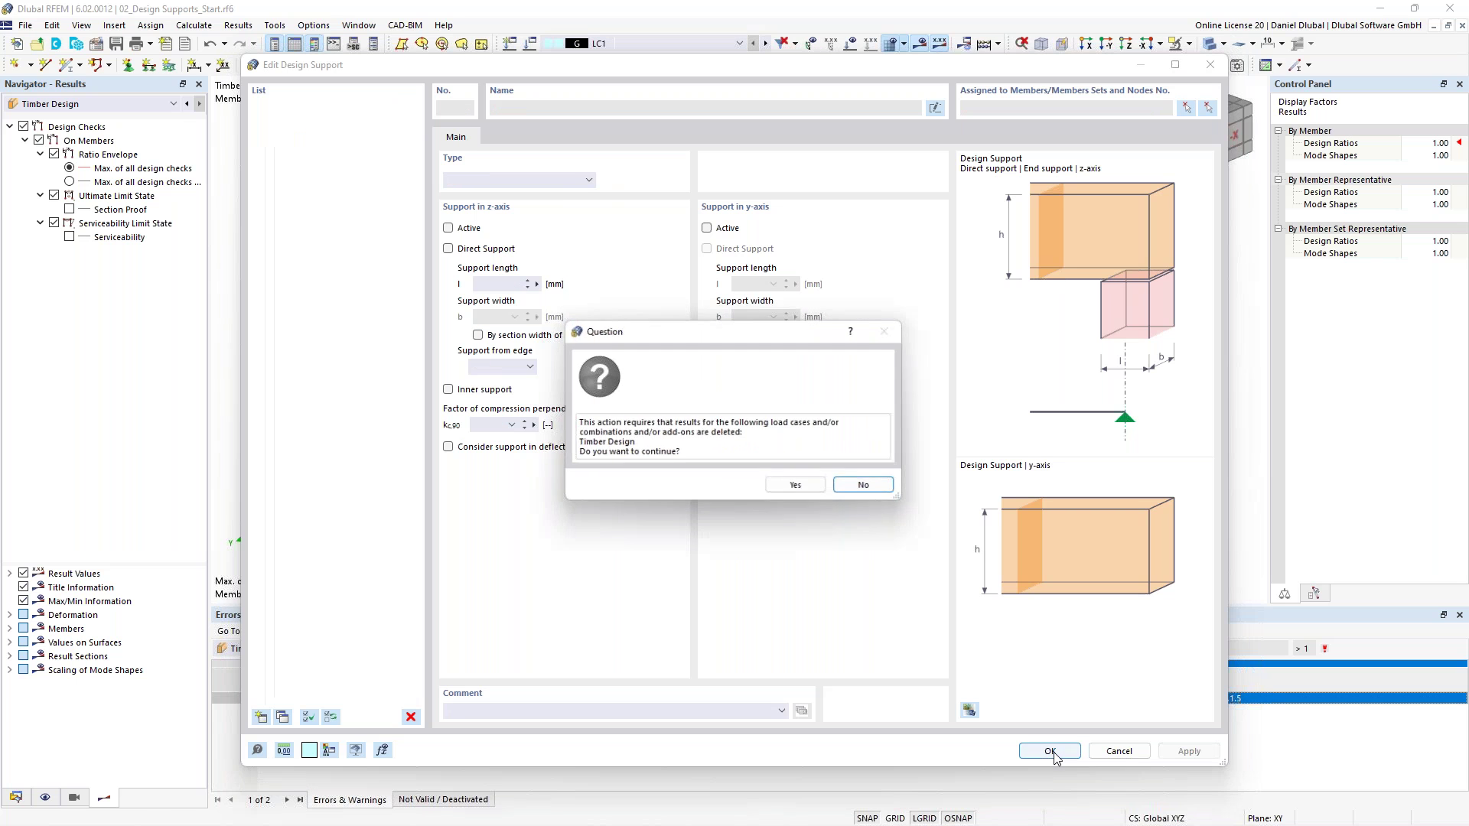
{"action": "left_click", "coordinate": [798, 488]}
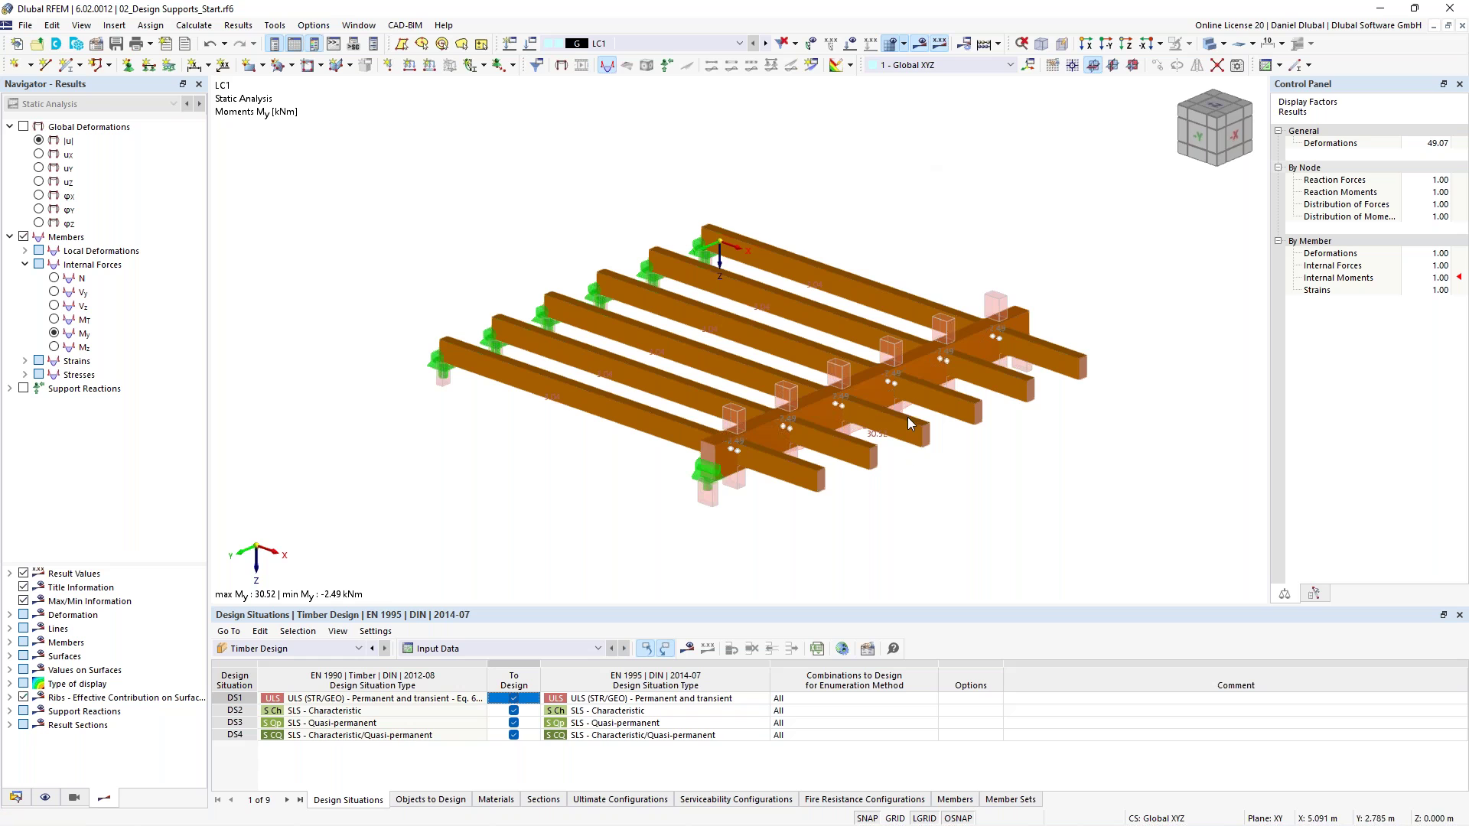
{"action": "left_click", "coordinate": [998, 43]}
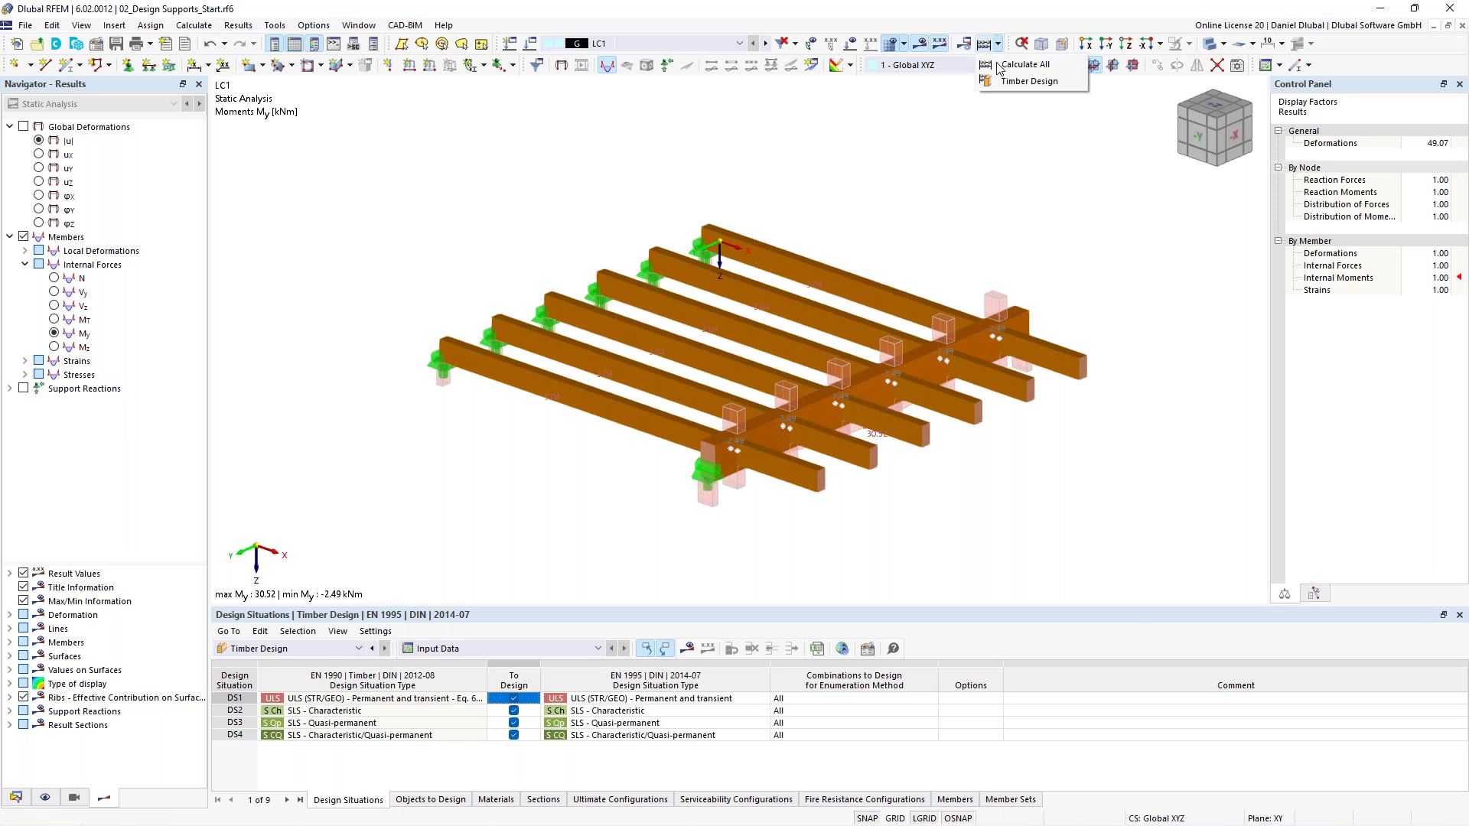
{"action": "left_click", "coordinate": [1006, 81]}
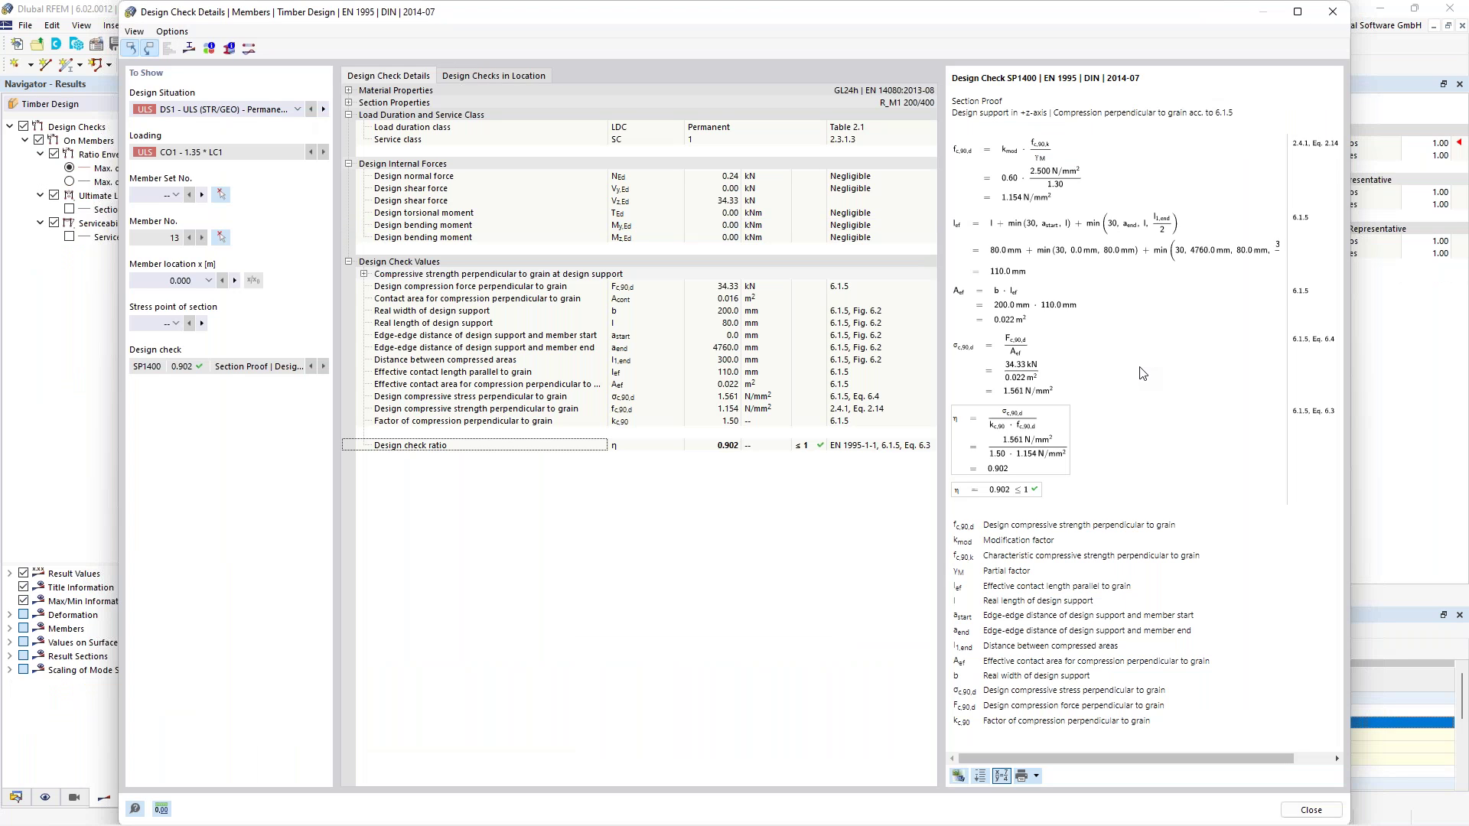
Examine how the effective contact length is derived in member 13's SP1400 check for compression perpendicular to grain
{"action": "key", "text": "Up"}
{"action": "key", "text": "Up"}
{"action": "key", "text": "Up"}
{"action": "key", "text": "Up"}
{"action": "key", "text": "Up"}
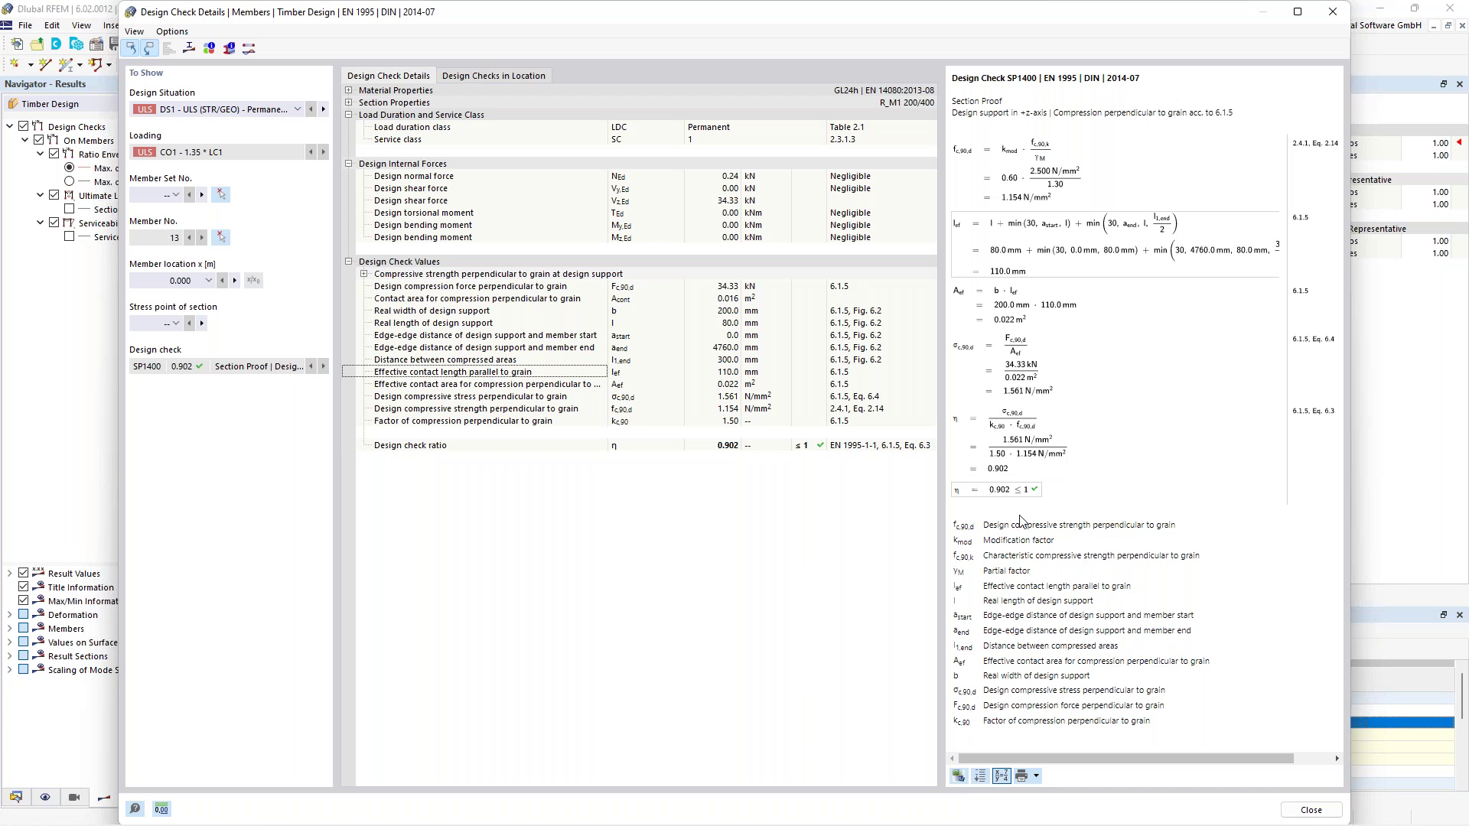
Review the effective contact length entry in the SP1400 symbol legend and close the design check details
{"action": "left_click_drag", "start_coordinate": [984, 586], "coordinate": [1137, 594]}
{"action": "left_click", "coordinate": [1138, 594]}
{"action": "left_click", "coordinate": [1332, 14]}
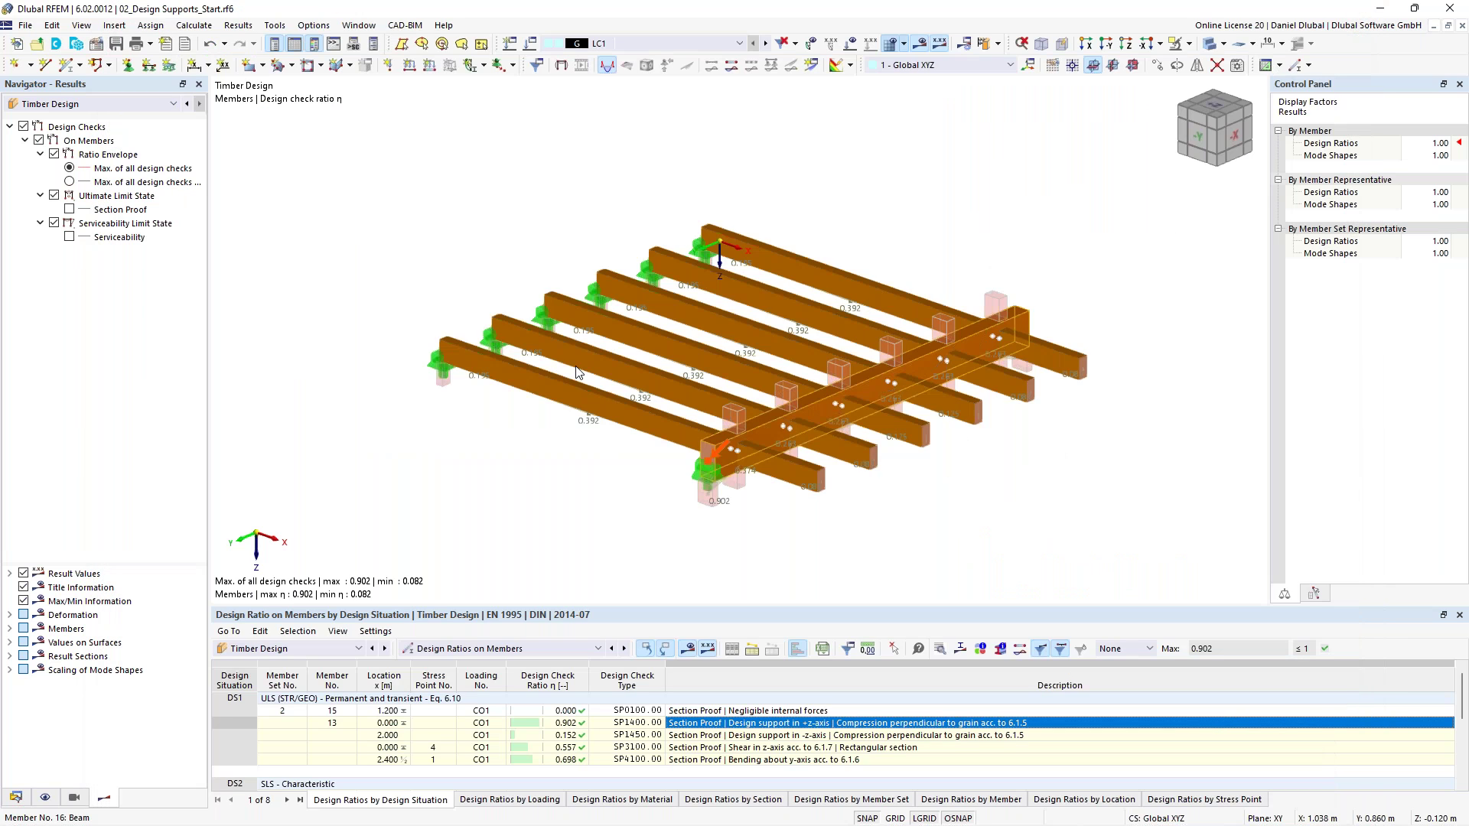
Open the timber design types of member 24's parent member set for editing
{"action": "scroll", "coordinate": [448, 245], "scroll_direction": "down", "scroll_amount": 2}
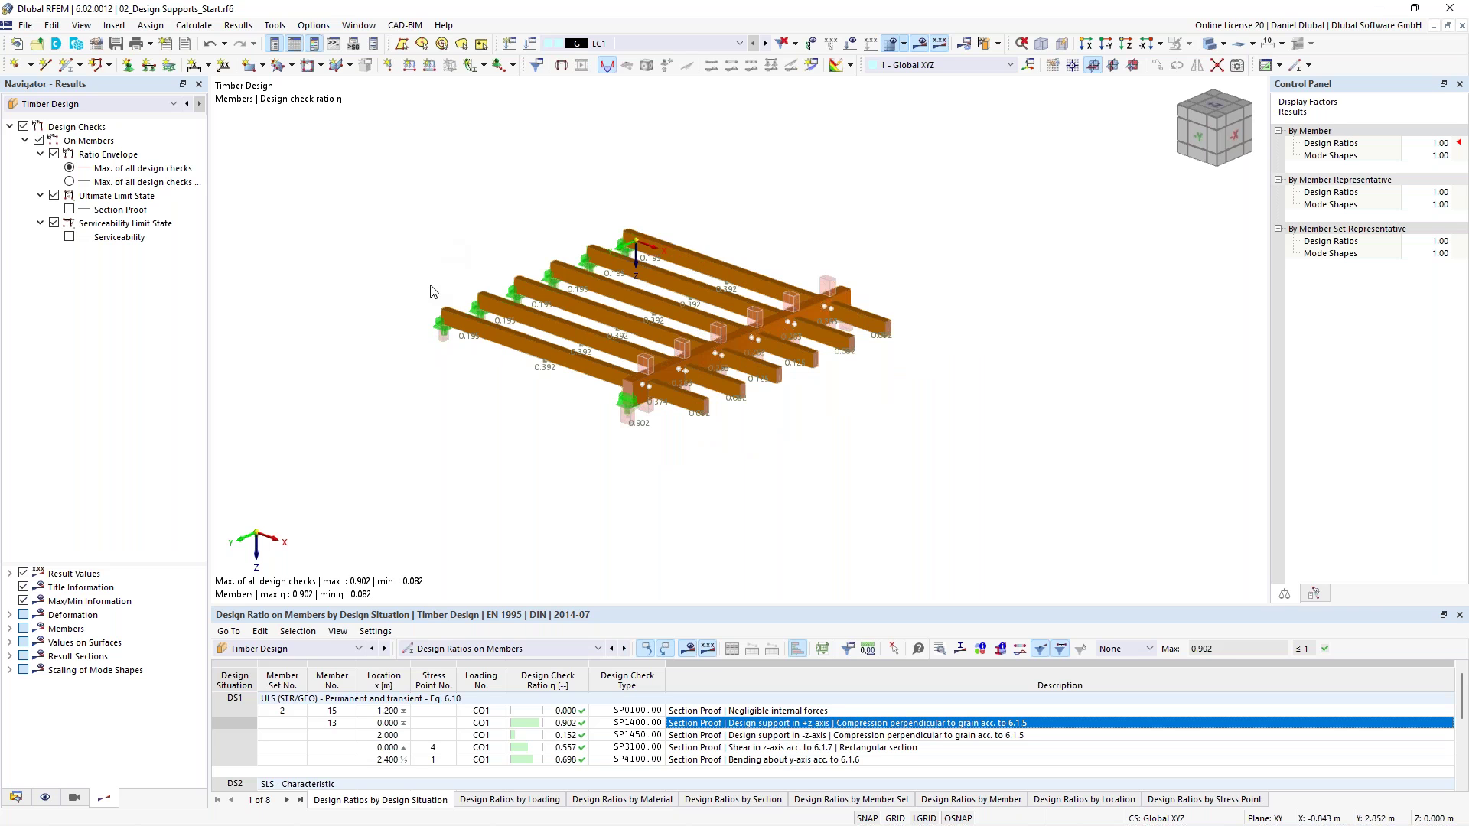
{"action": "scroll", "coordinate": [511, 238], "scroll_direction": "up", "scroll_amount": 2}
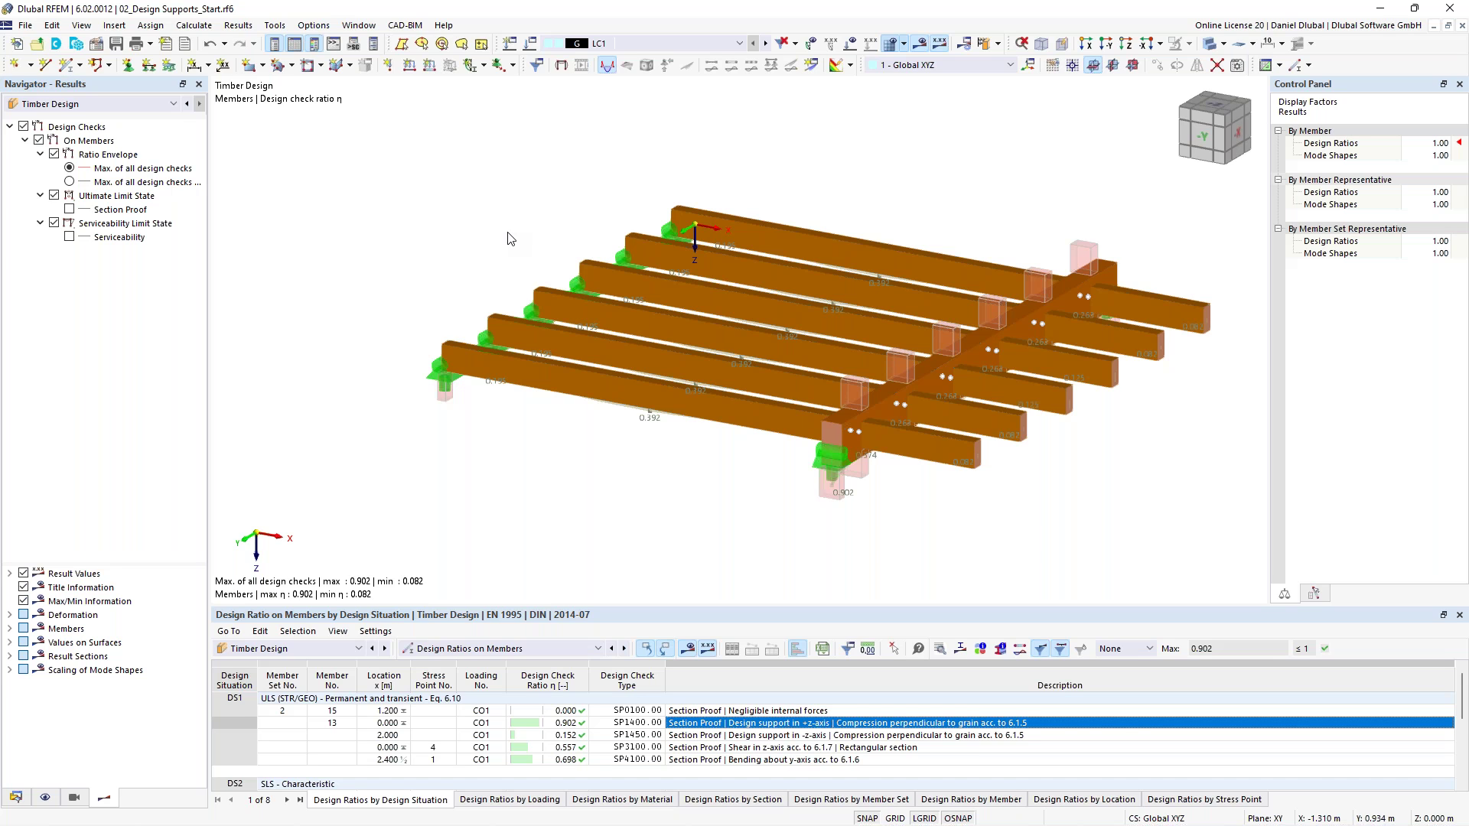
{"action": "left_click", "coordinate": [665, 406]}
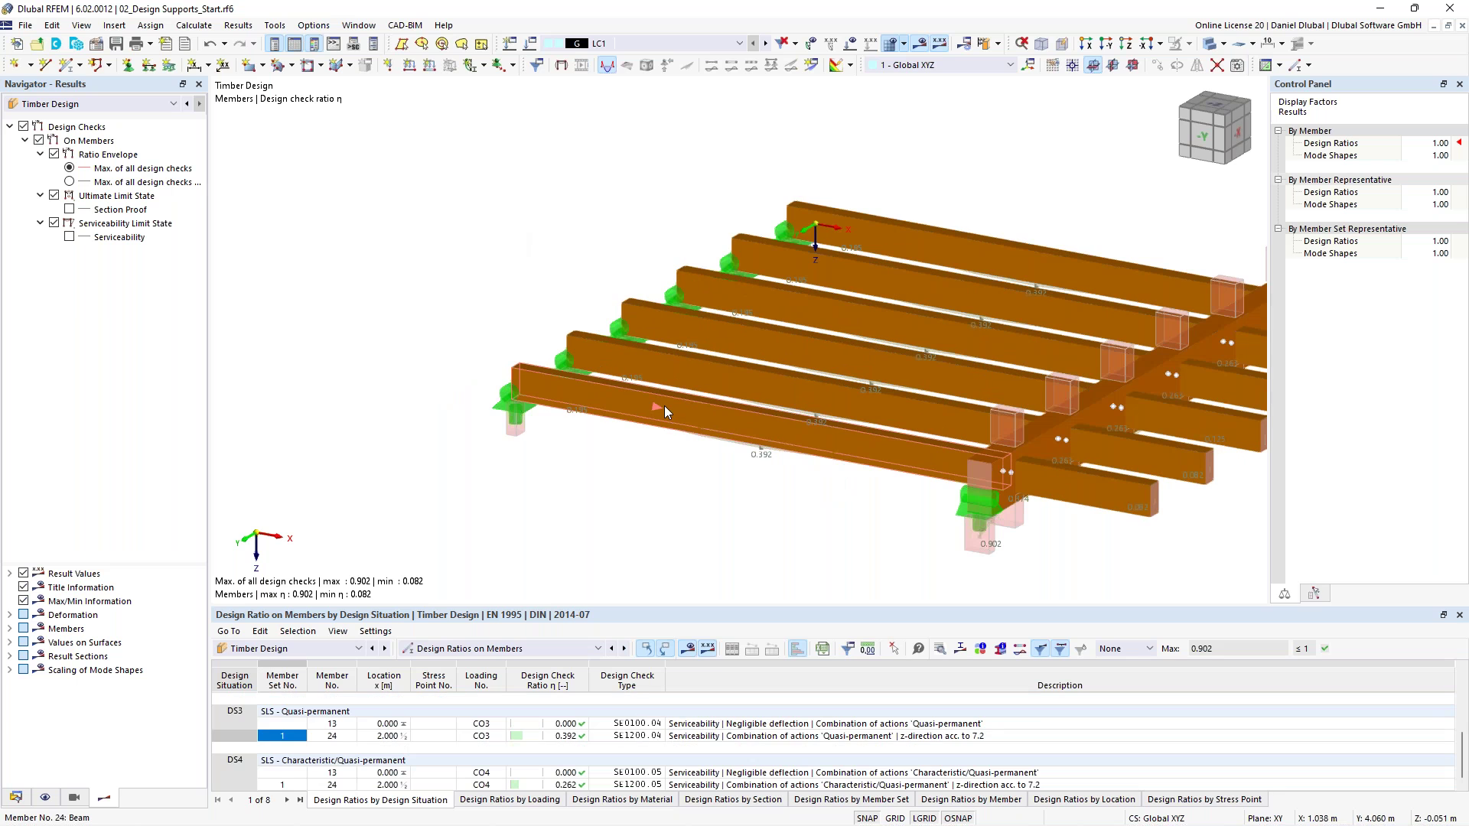
{"action": "double_click", "coordinate": [664, 405]}
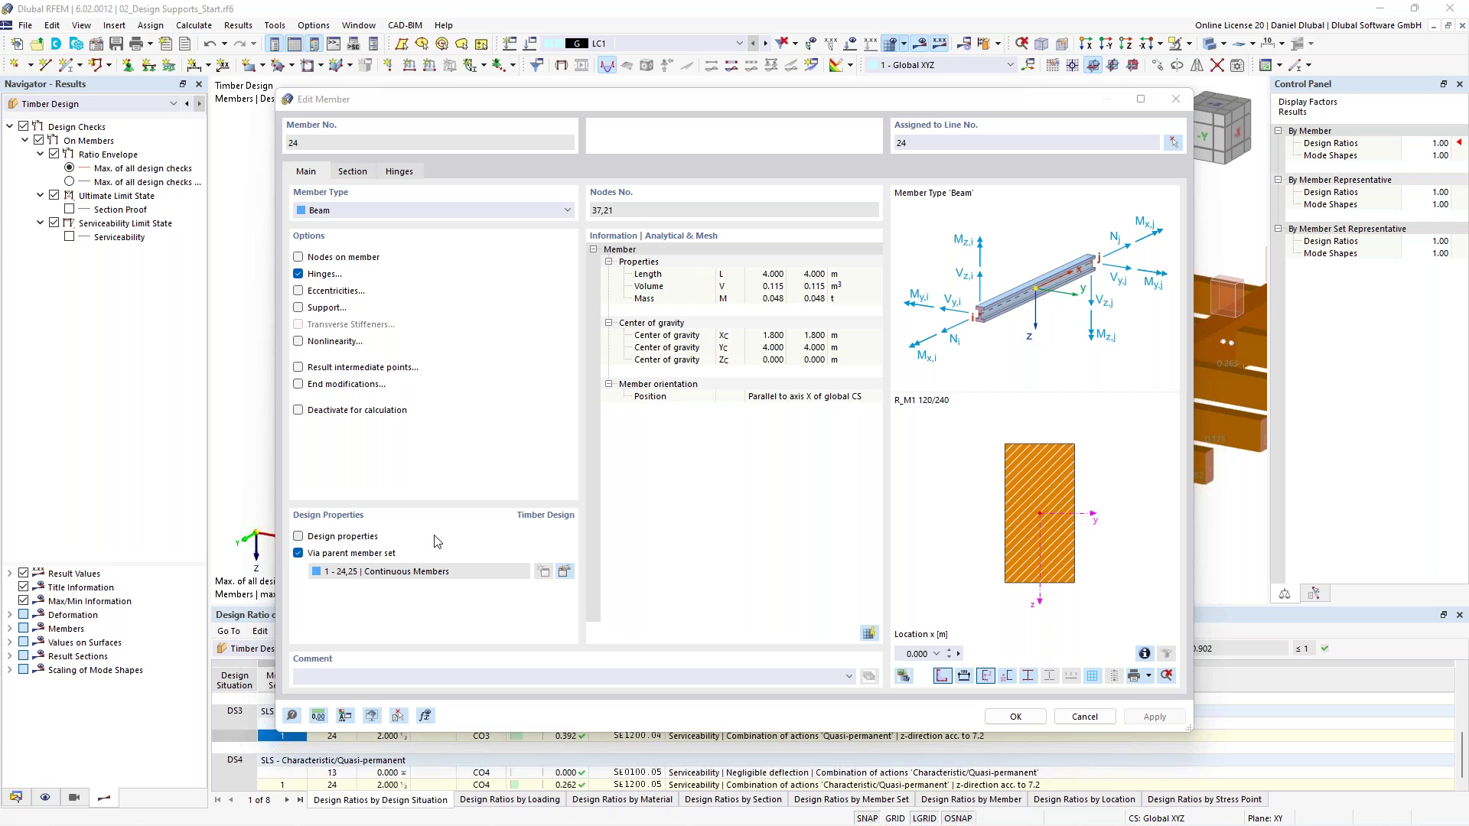
{"action": "left_click", "coordinate": [564, 573]}
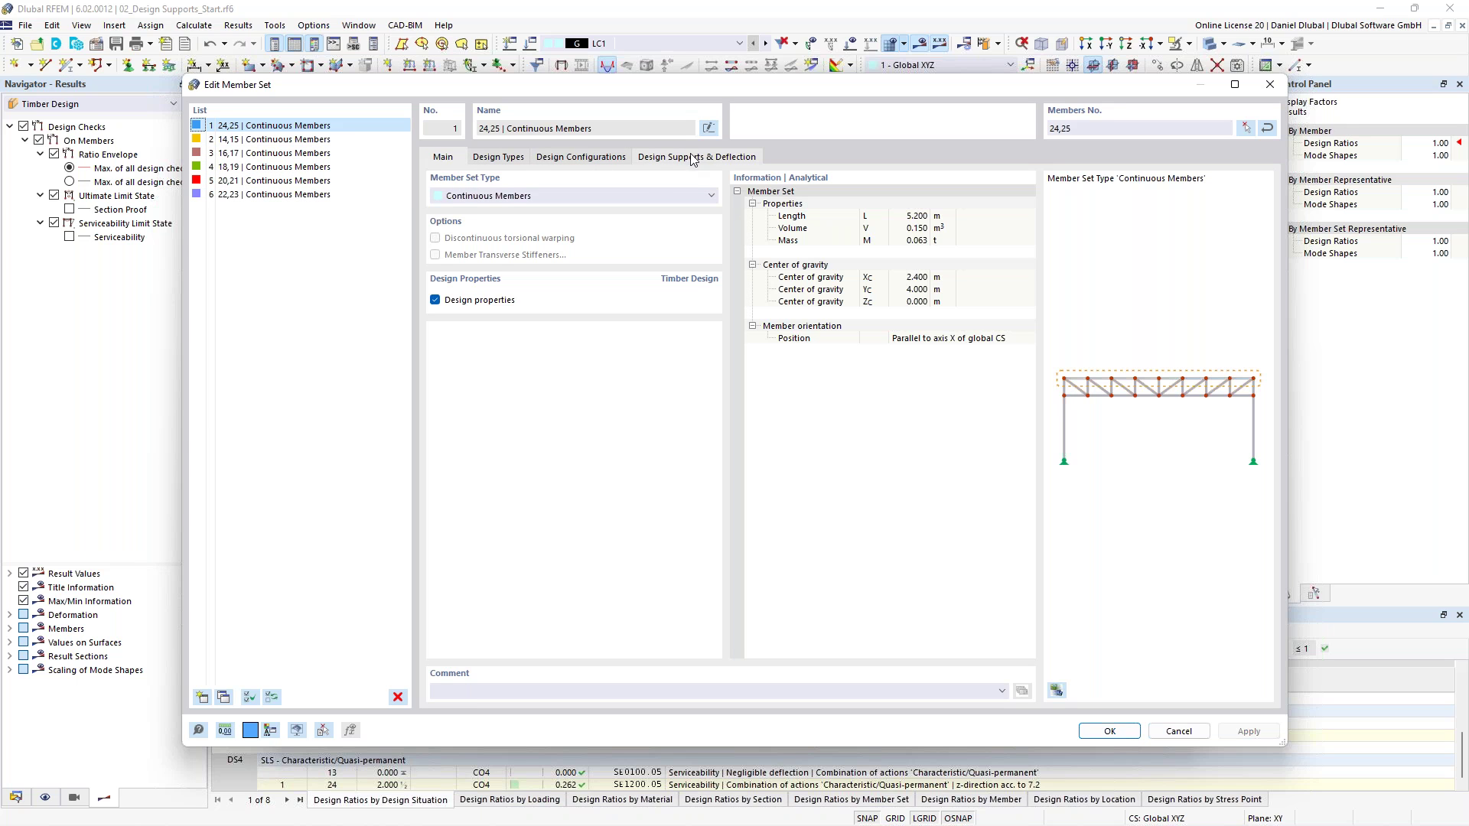
{"action": "left_click", "coordinate": [502, 158]}
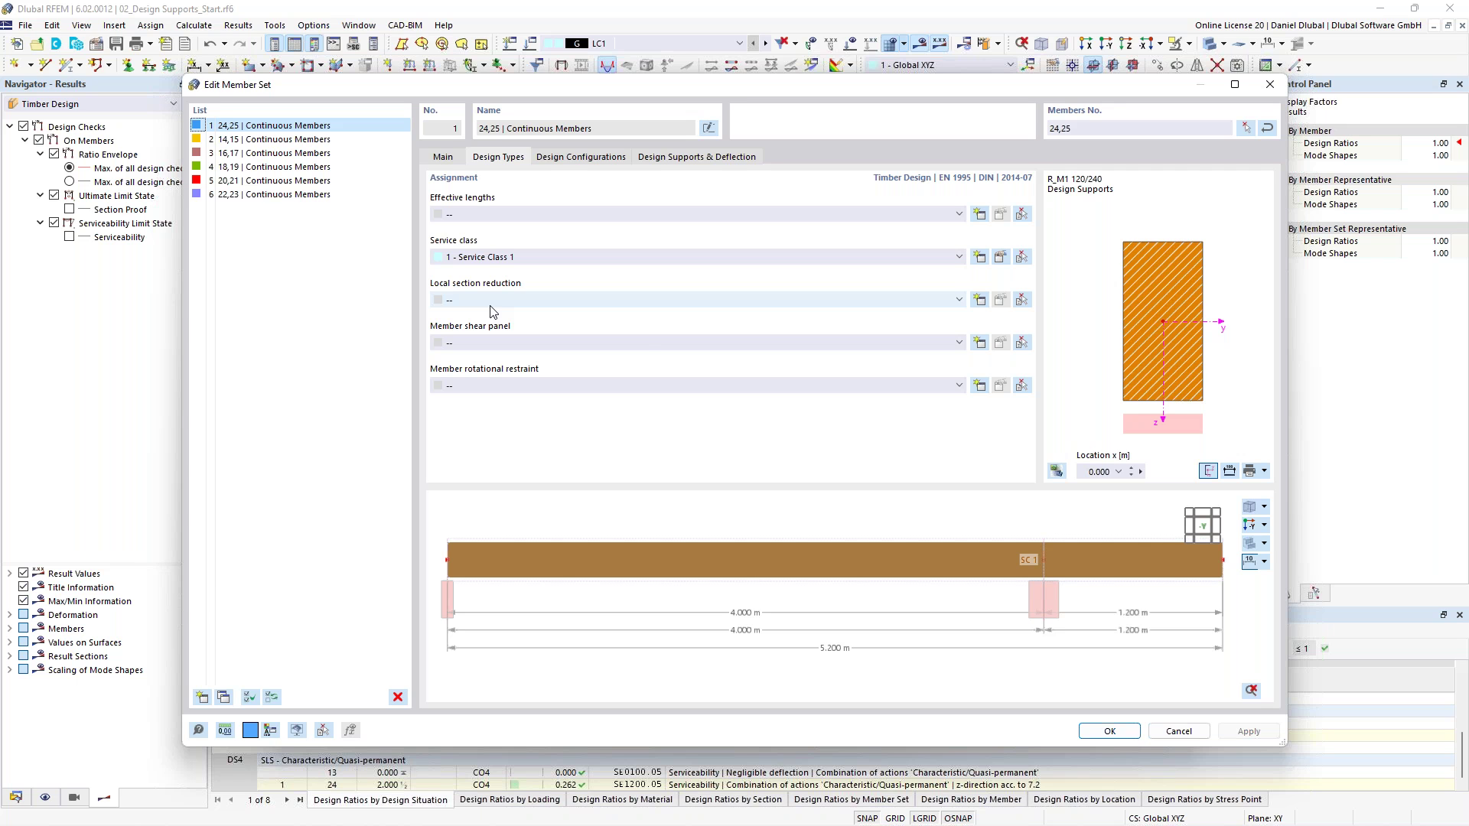
Create a new local section reduction for member set 1 with the reduction type Start Notch
{"action": "left_click", "coordinate": [980, 299]}
{"action": "left_click", "coordinate": [562, 233]}
{"action": "left_click", "coordinate": [571, 233]}
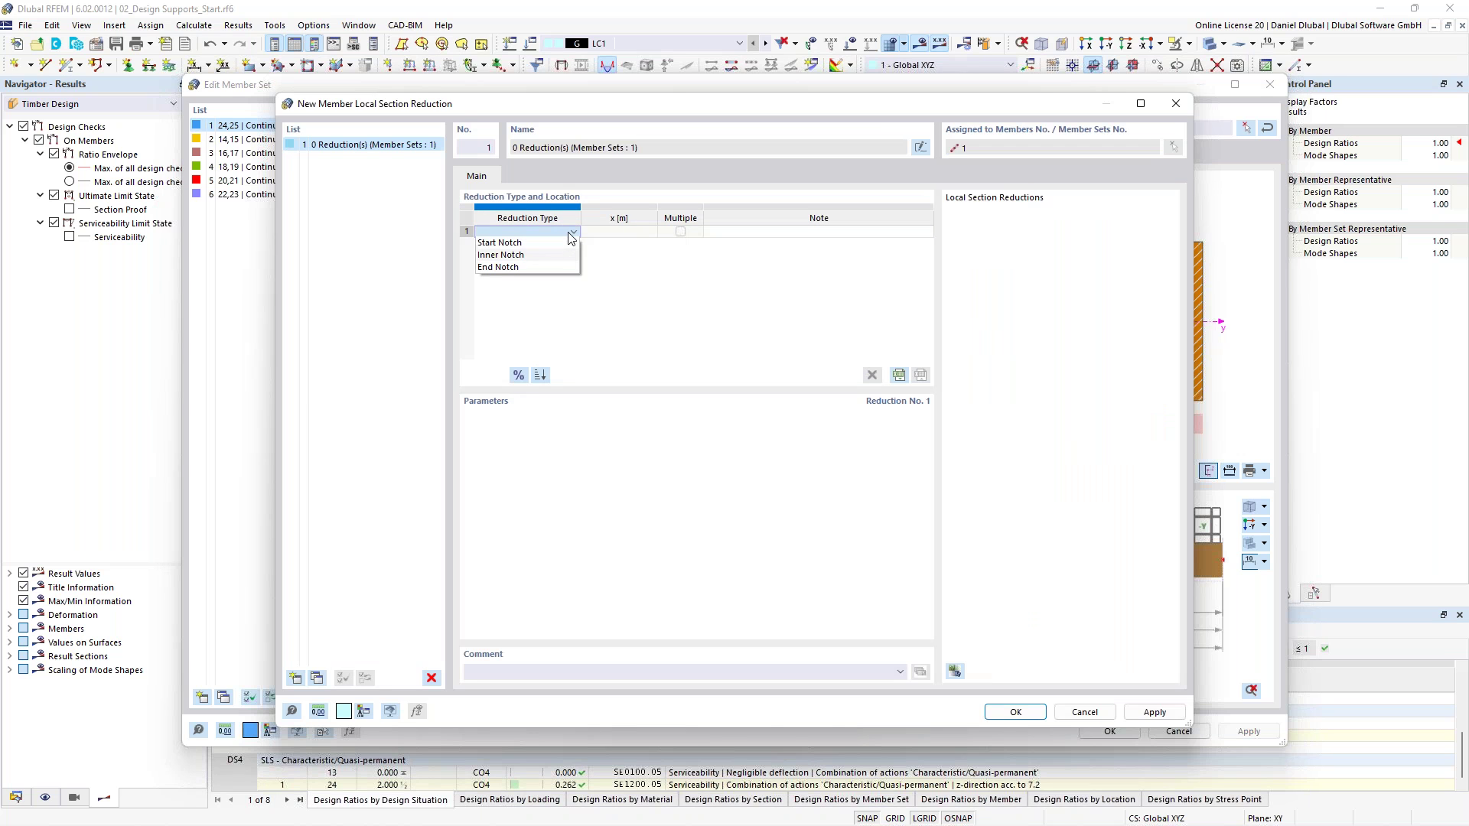
{"action": "left_click", "coordinate": [528, 256]}
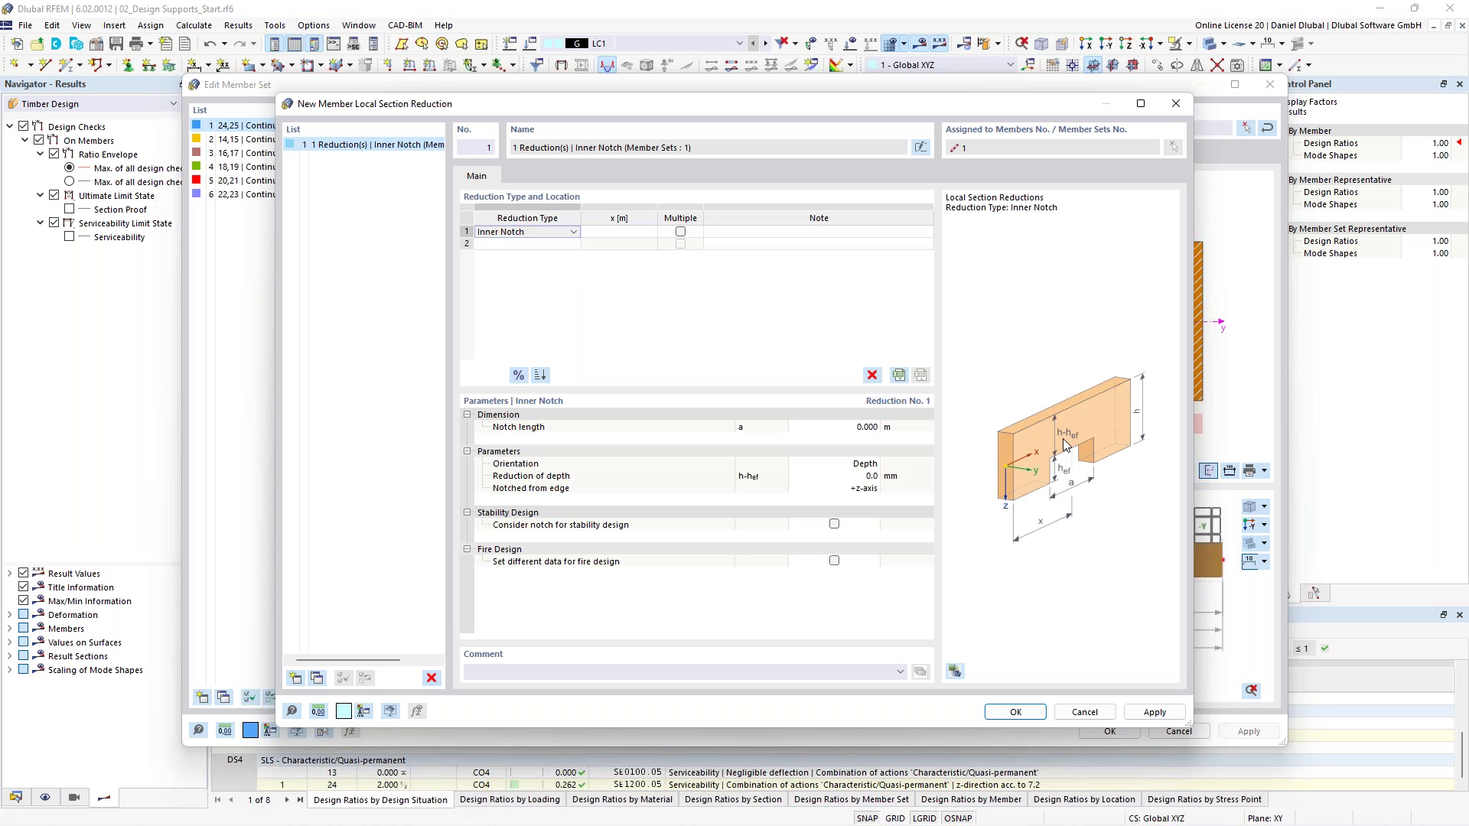
{"action": "left_click", "coordinate": [557, 233]}
{"action": "left_click", "coordinate": [563, 243]}
{"action": "left_click", "coordinate": [563, 234]}
{"action": "left_click", "coordinate": [552, 246]}
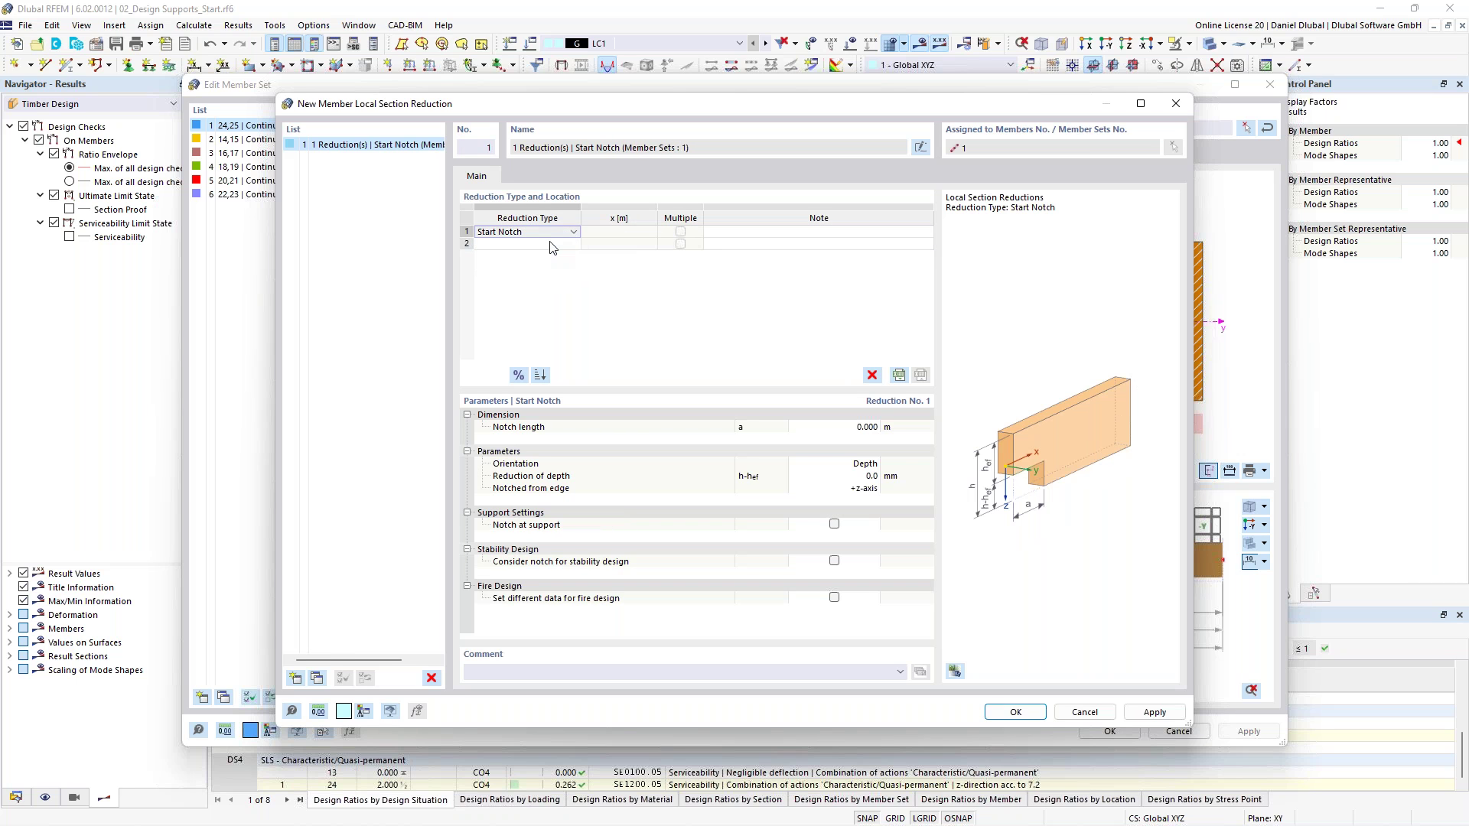
Set the start notch length to 0.040 m and keep its orientation as Depth
{"action": "left_click", "coordinate": [856, 426]}
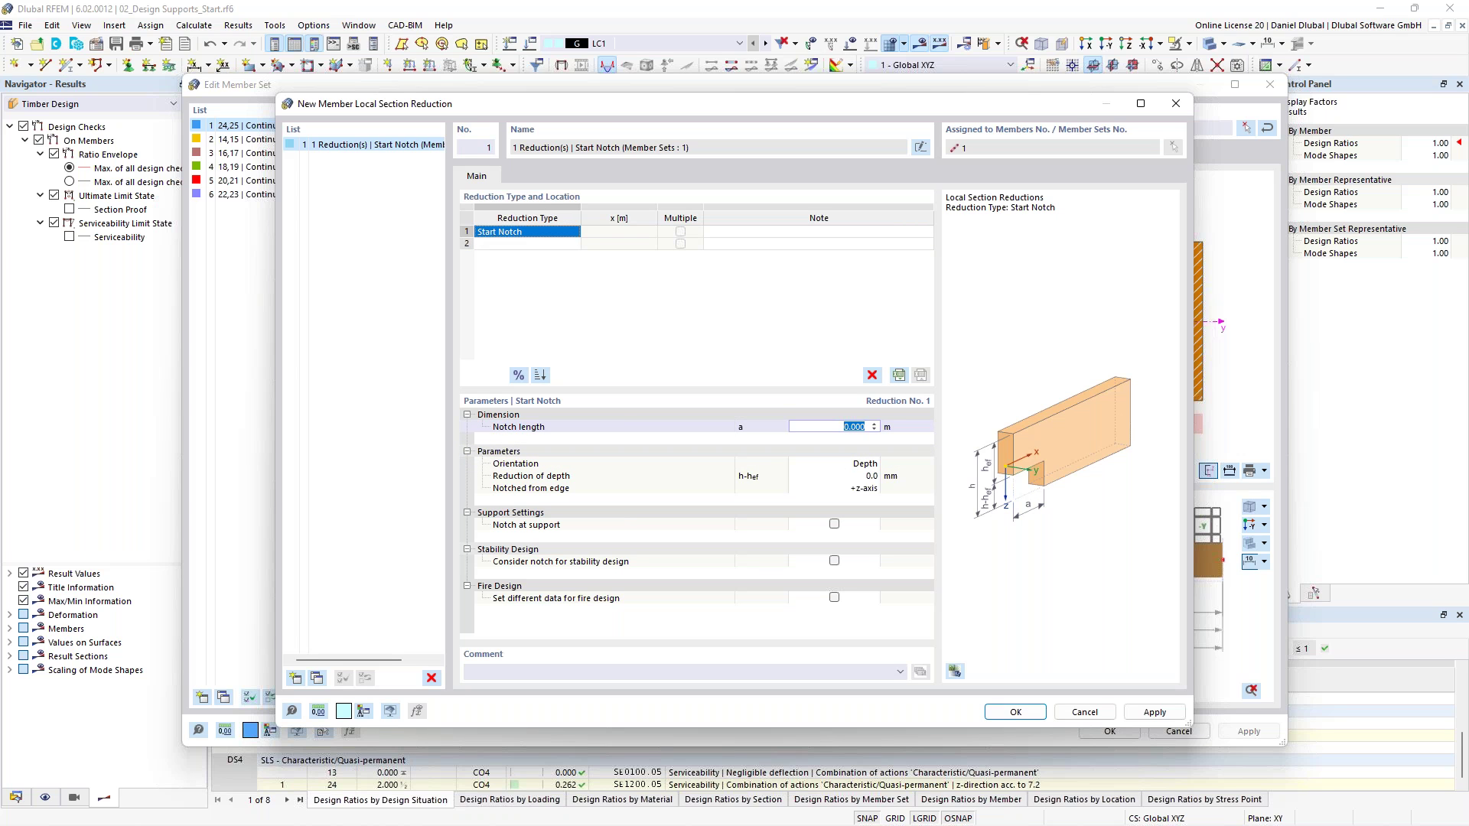
{"action": "type", "text": "0.04"}
{"action": "left_click", "coordinate": [834, 465]}
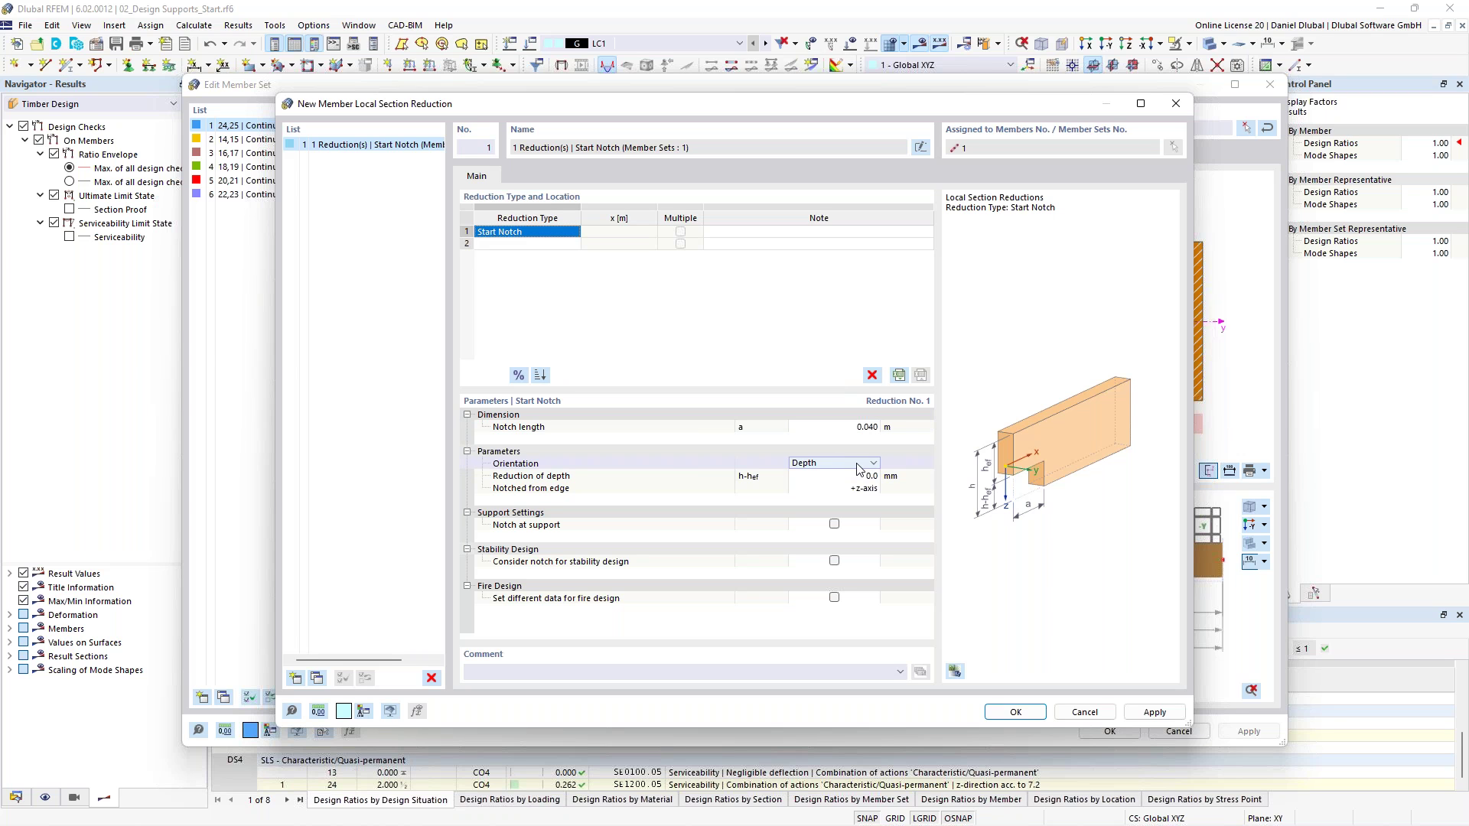
{"action": "left_click", "coordinate": [860, 467]}
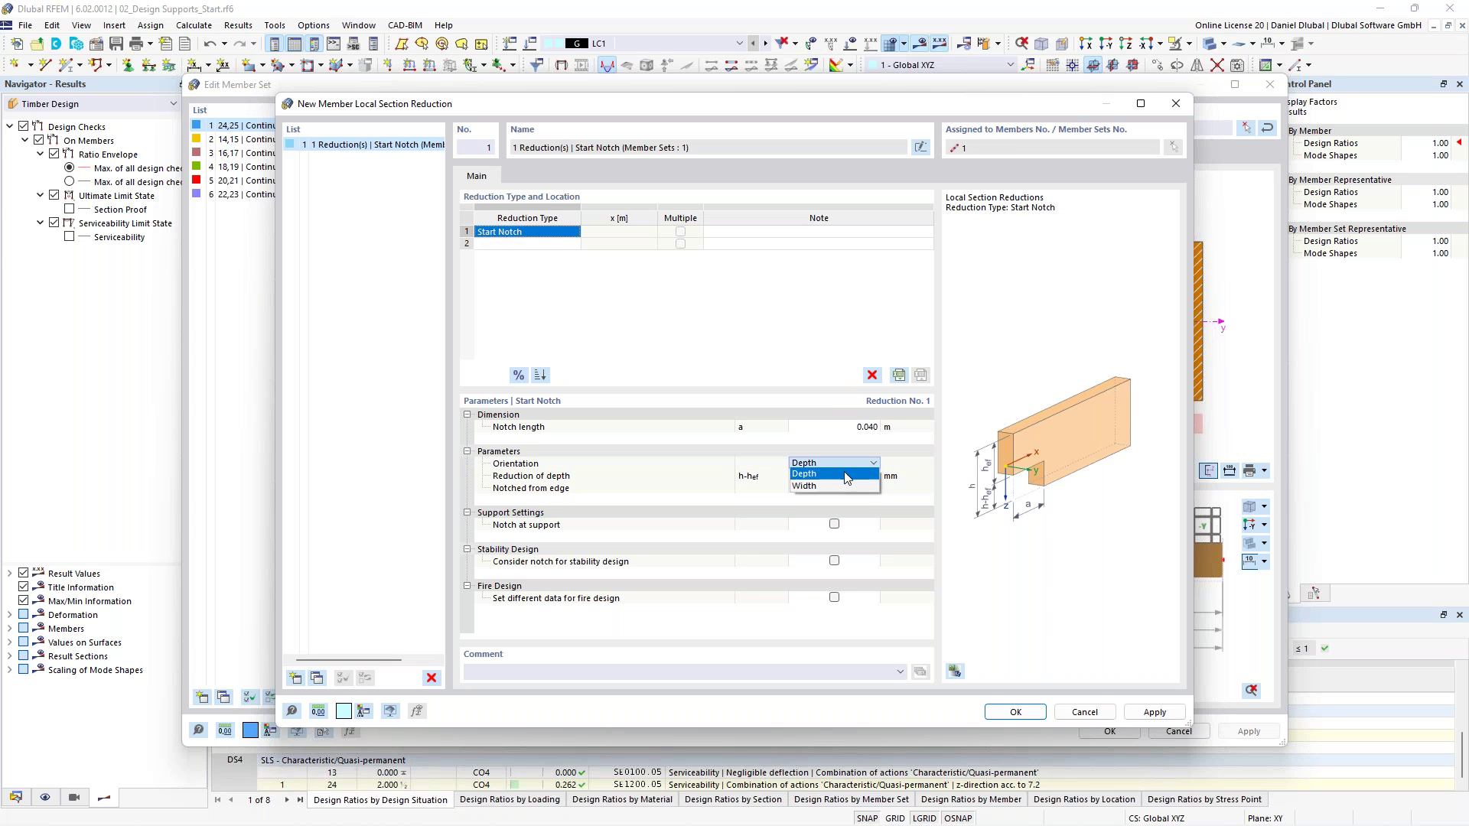
{"action": "left_click", "coordinate": [846, 474]}
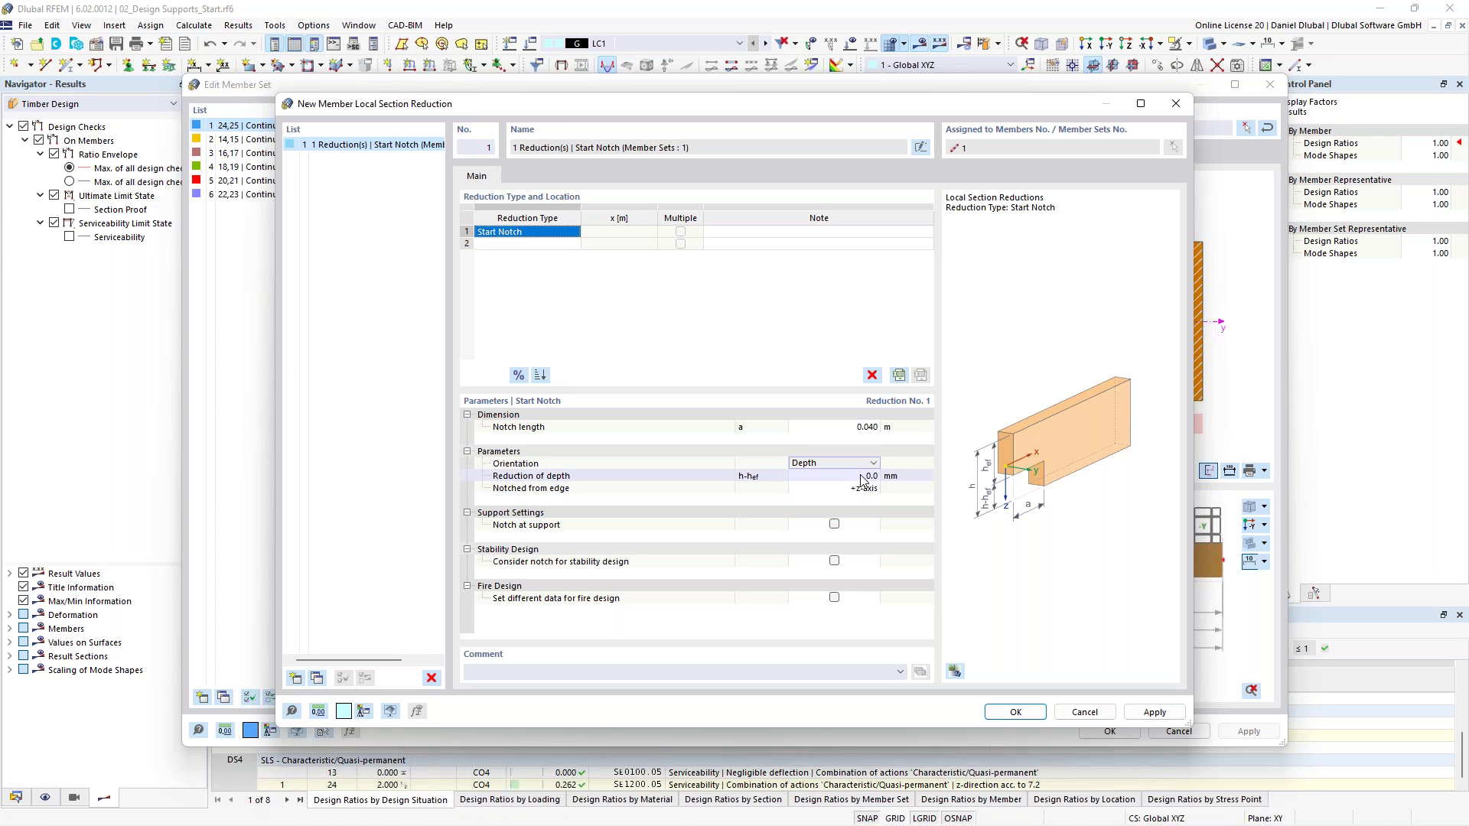
Set the start notch's depth reduction to 100 mm from the +z-axis edge and apply it as a notch at support
{"action": "left_click", "coordinate": [862, 475]}
{"action": "type", "text": "10"}
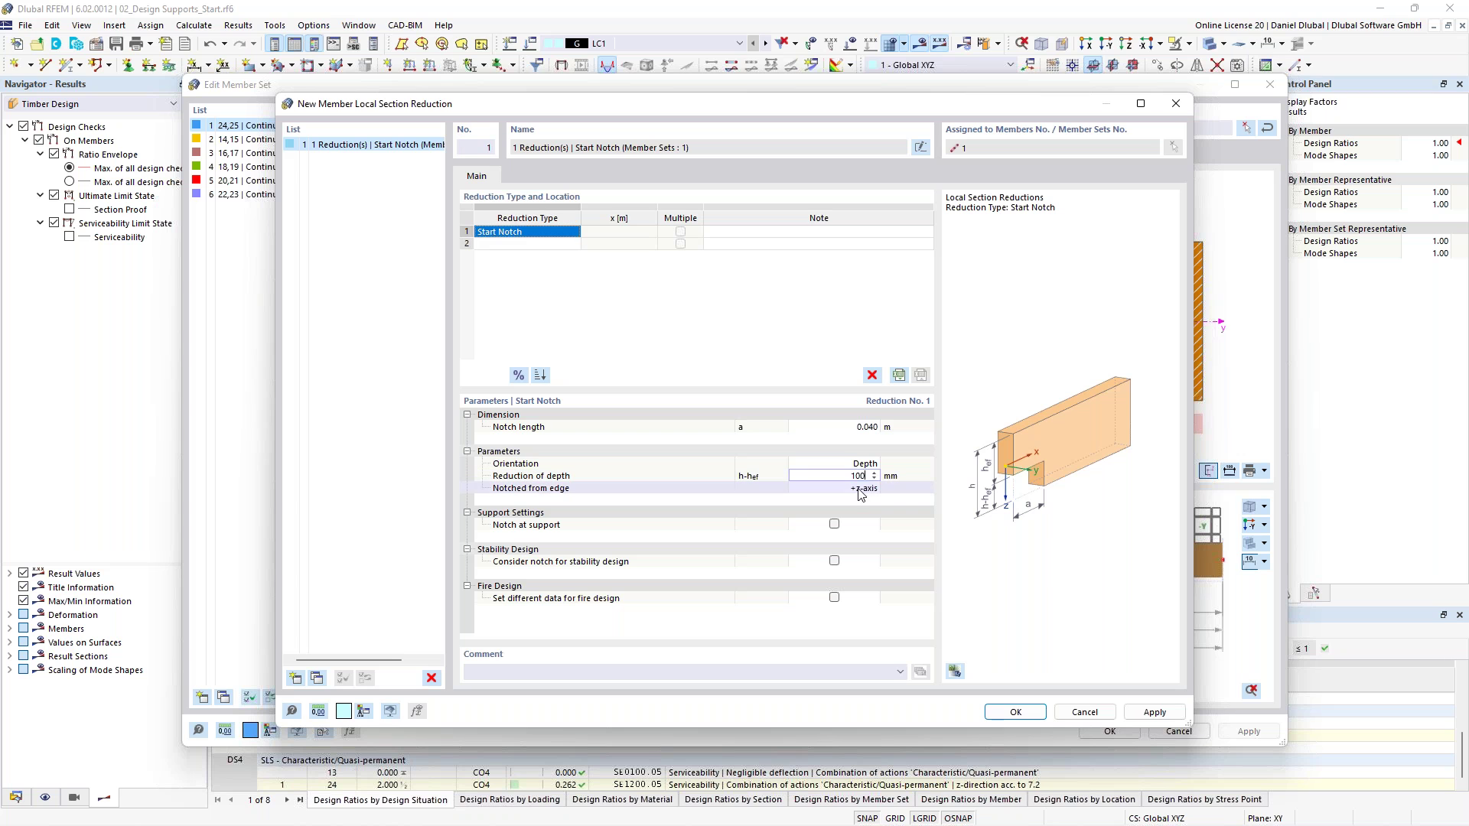
{"action": "left_click", "coordinate": [861, 490]}
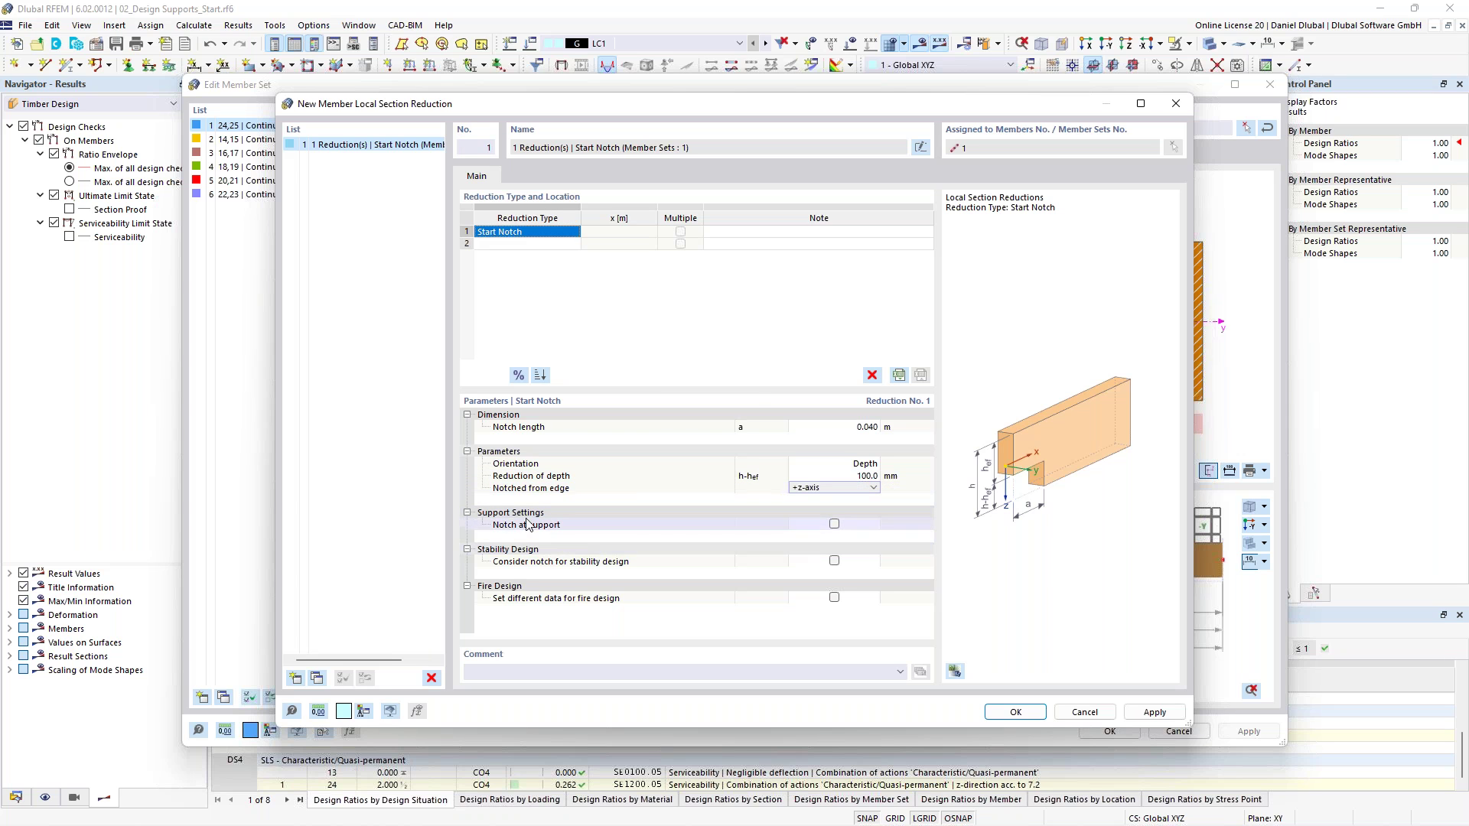
{"action": "left_click", "coordinate": [835, 524]}
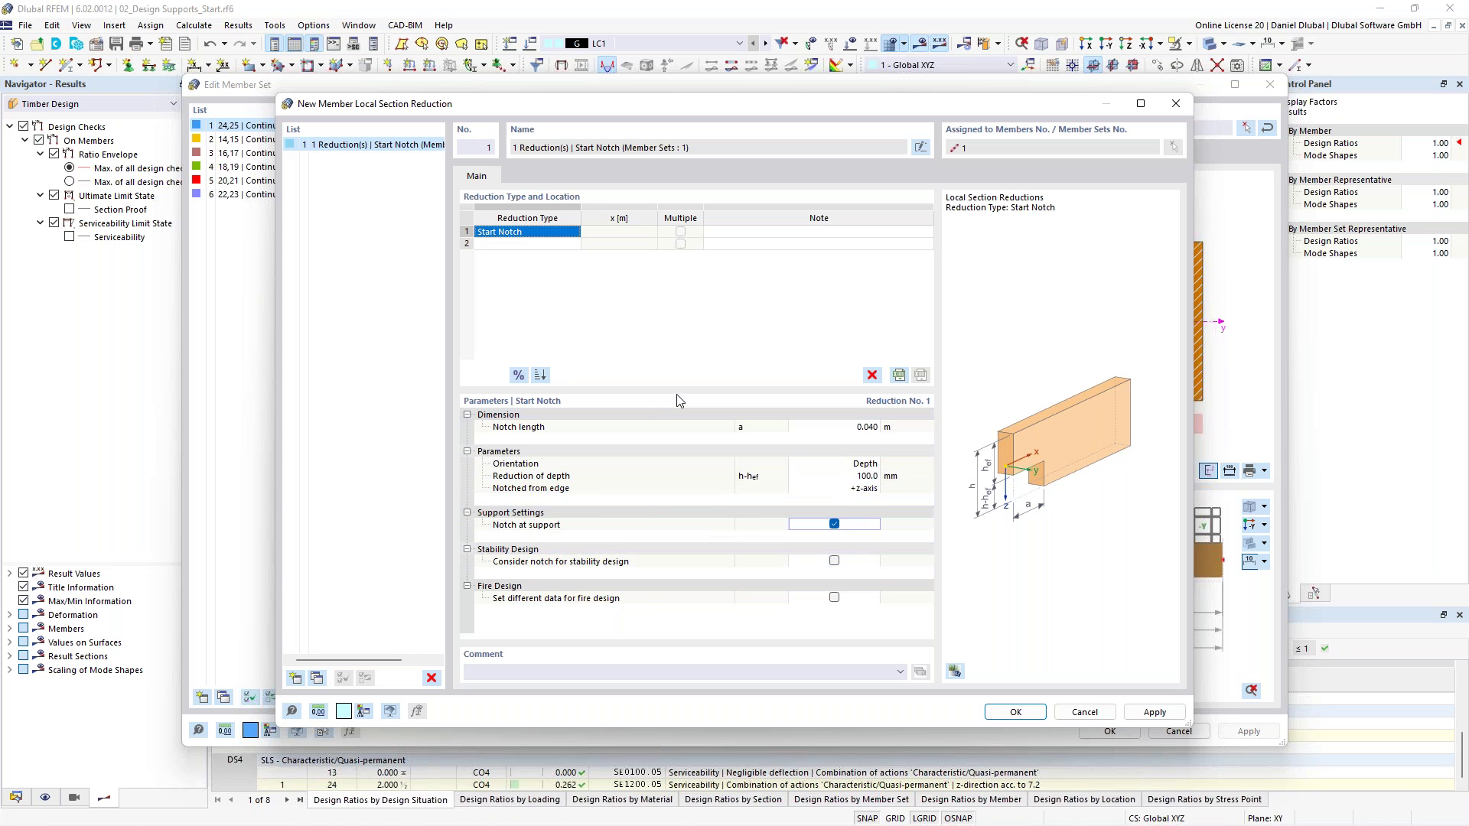
{"action": "left_click", "coordinate": [1015, 712]}
{"action": "left_click", "coordinate": [799, 486]}
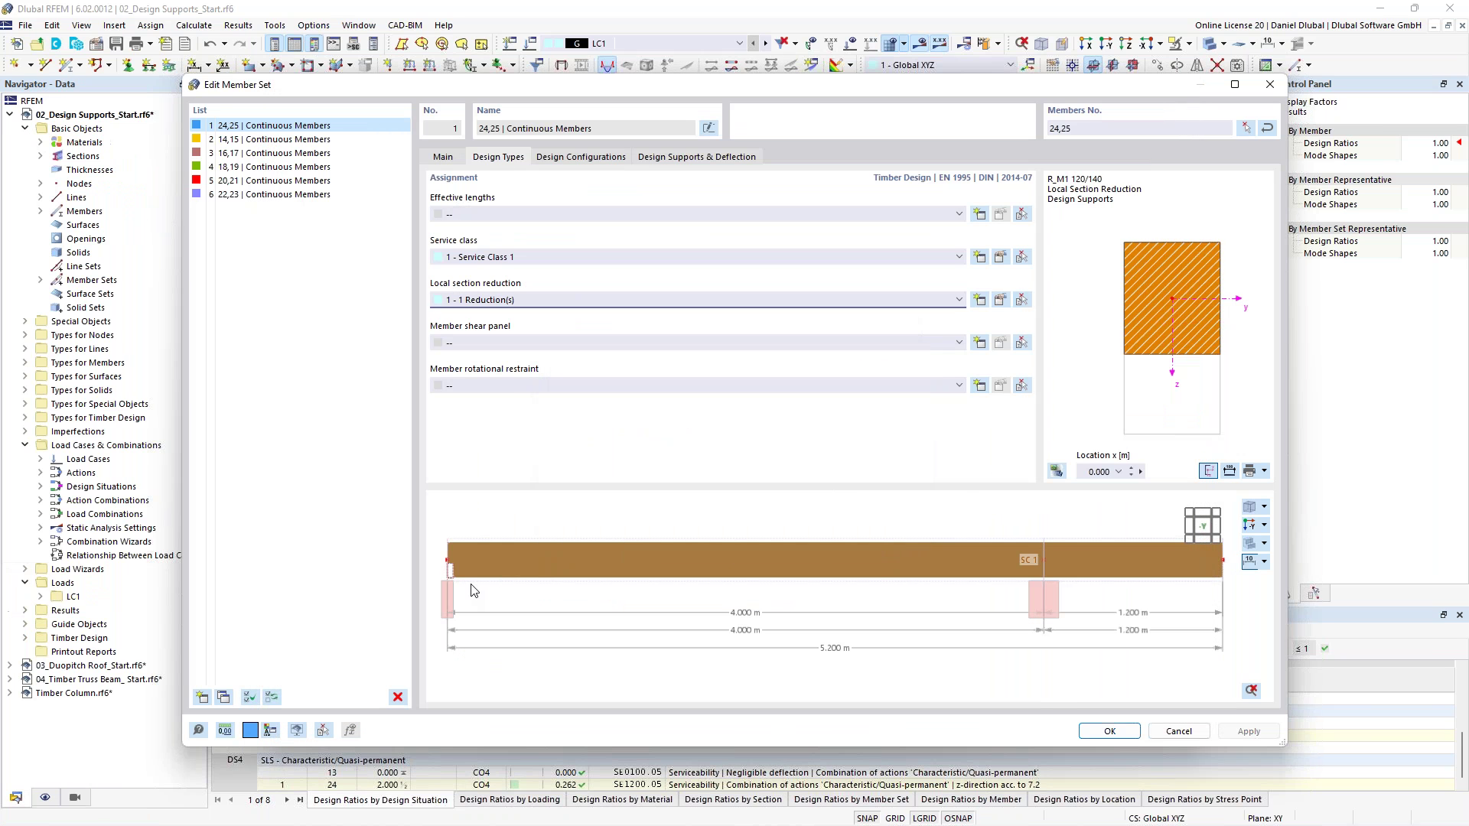
Inspect the start notch above the design support in the member set preview and confirm the member set and member edits
{"action": "scroll", "coordinate": [436, 591], "scroll_direction": "up", "scroll_amount": 3}
{"action": "middle_click_drag", "start_coordinate": [464, 576], "coordinate": [577, 625]}
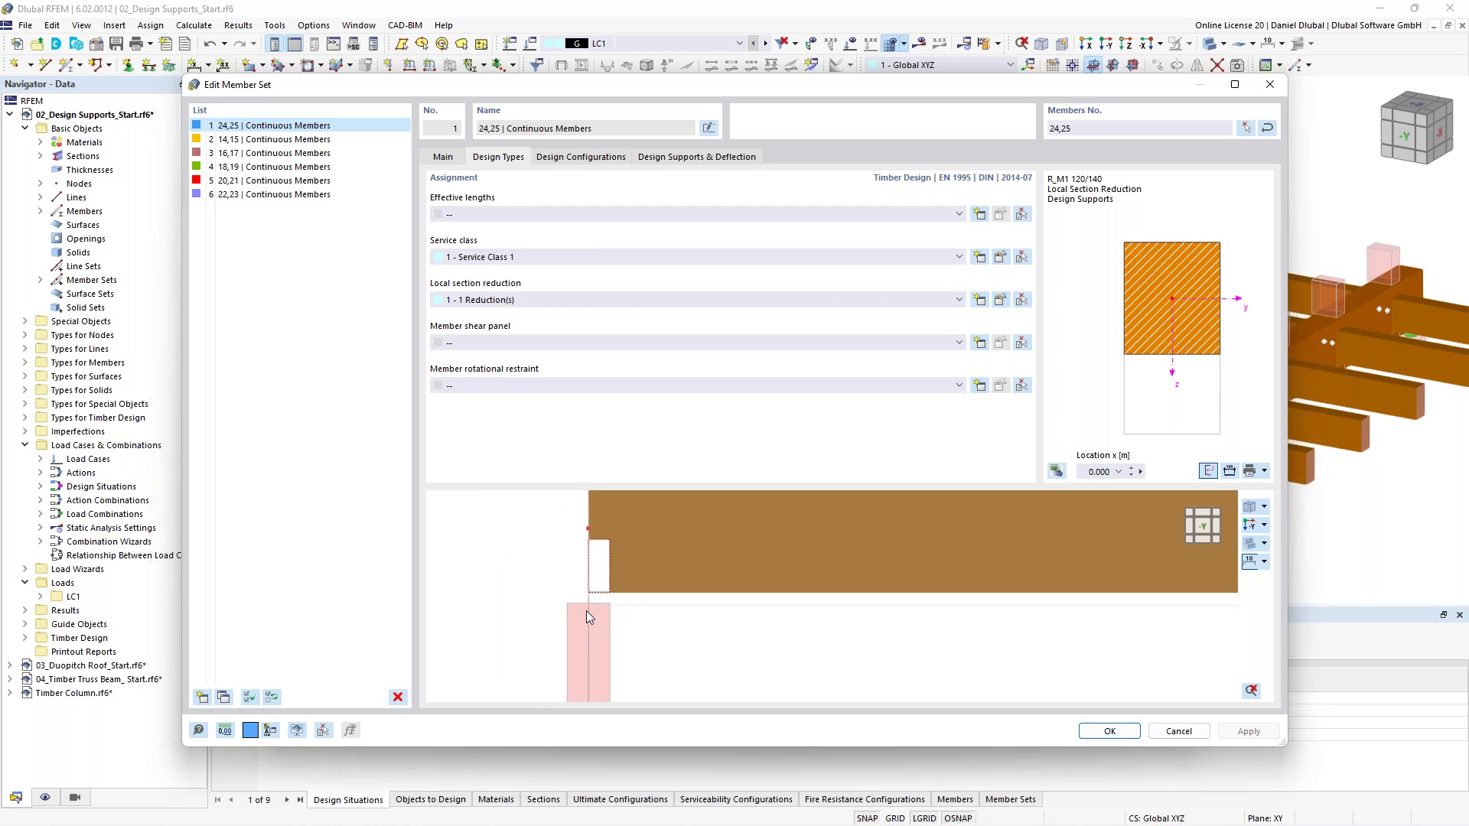
{"action": "scroll", "coordinate": [586, 612], "scroll_direction": "down", "scroll_amount": 2}
{"action": "scroll", "coordinate": [594, 630], "scroll_direction": "down", "scroll_amount": 2}
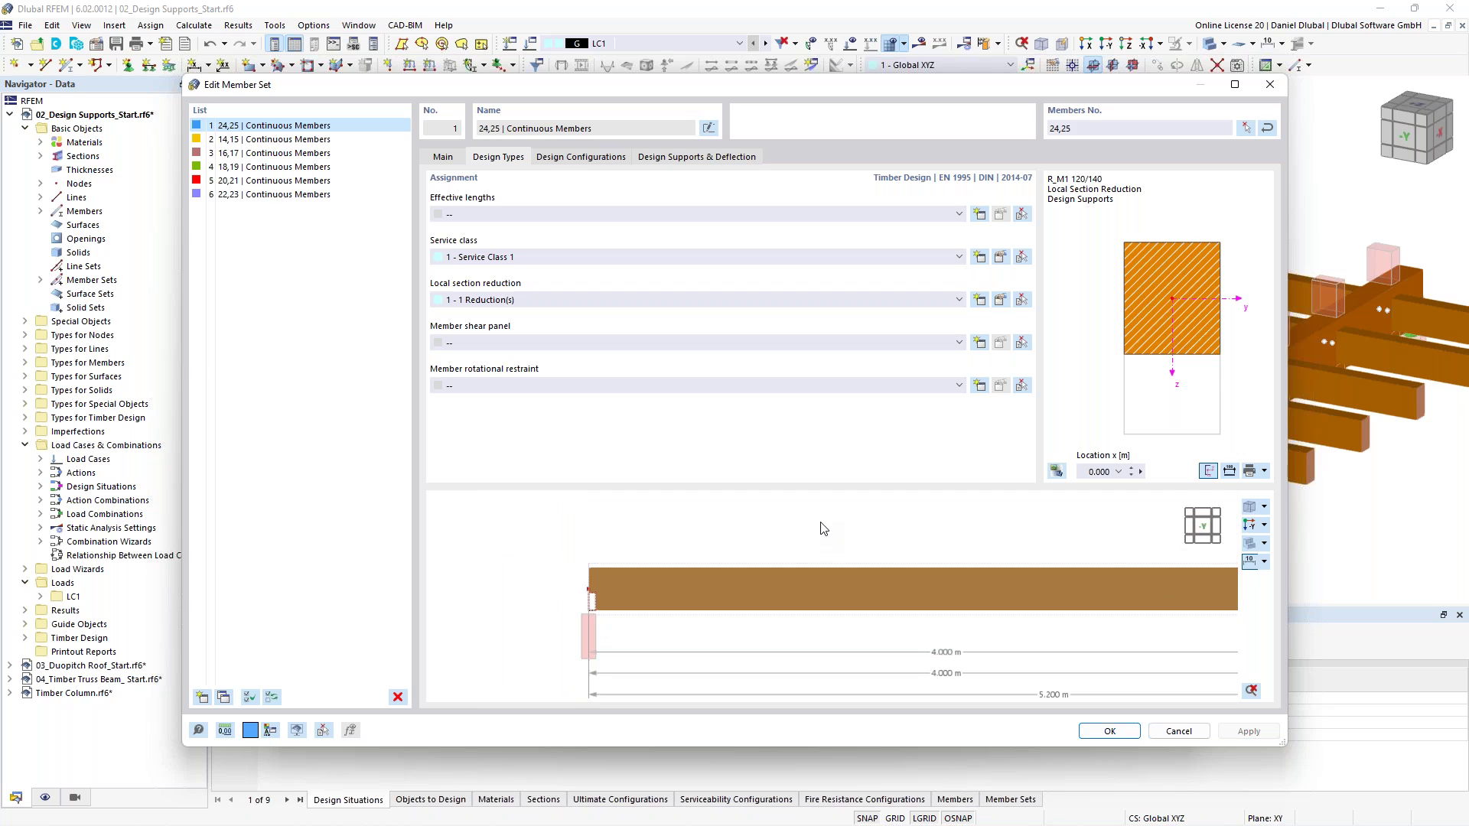
{"action": "scroll", "coordinate": [643, 475], "scroll_direction": "down", "scroll_amount": 2}
{"action": "scroll", "coordinate": [653, 513], "scroll_direction": "down", "scroll_amount": 1}
{"action": "middle_click_drag", "start_coordinate": [653, 508], "coordinate": [733, 554]}
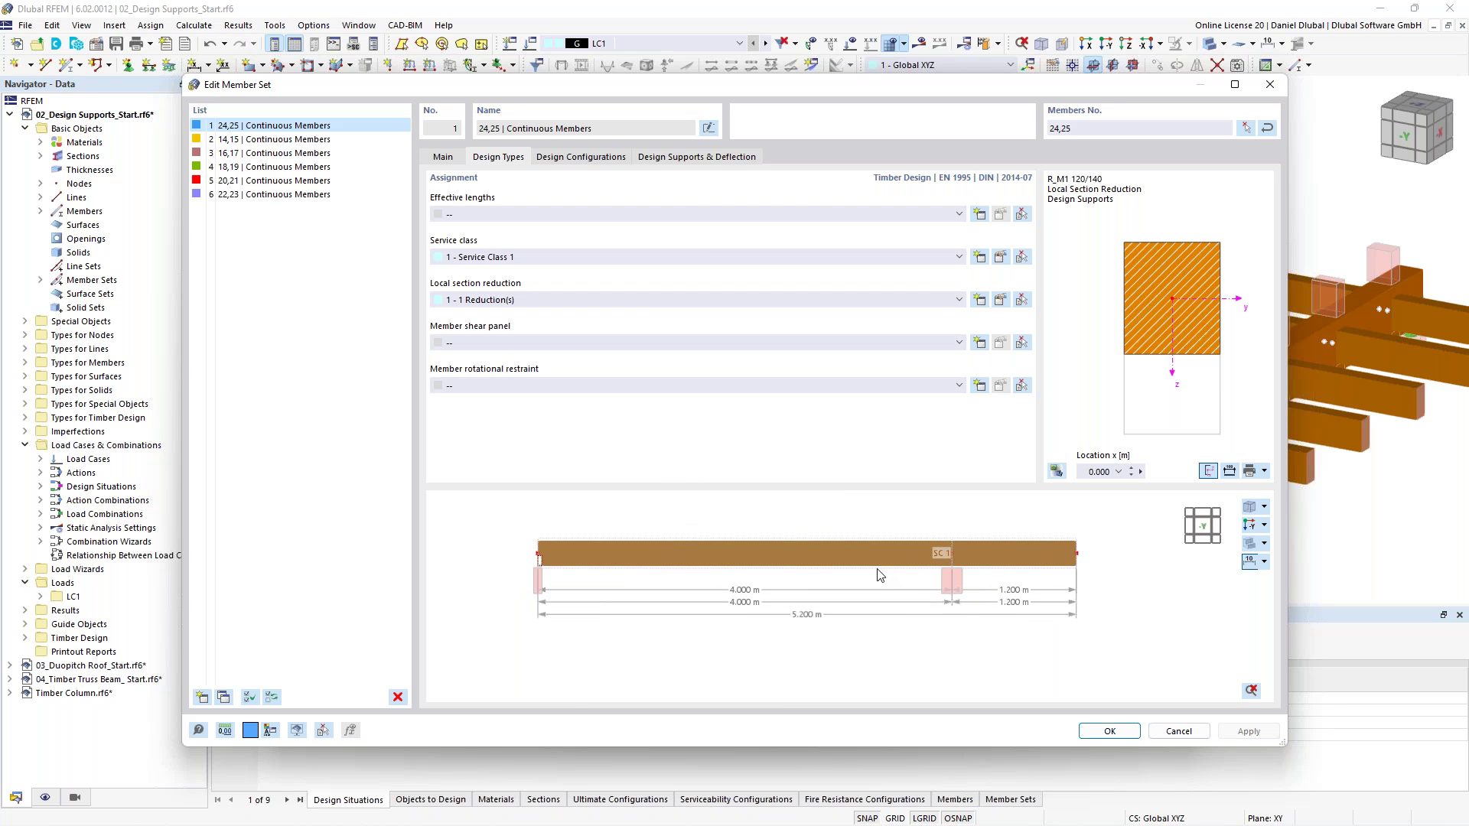
{"action": "left_click", "coordinate": [1109, 731]}
{"action": "left_click", "coordinate": [1018, 714]}
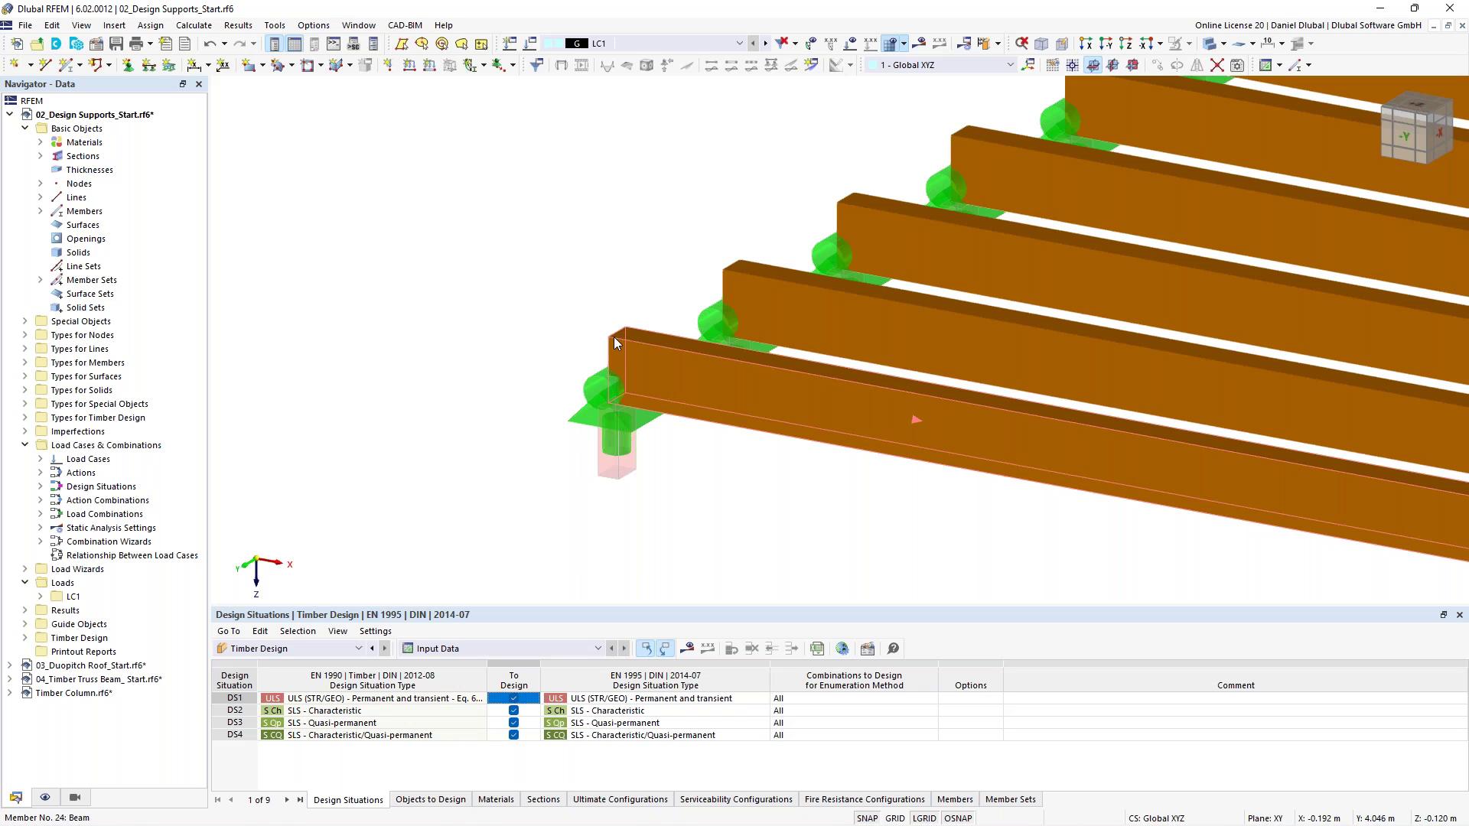
Hide the nodal support at the notched beam's start to expose the notch in the model
{"action": "right_click", "coordinate": [603, 413]}
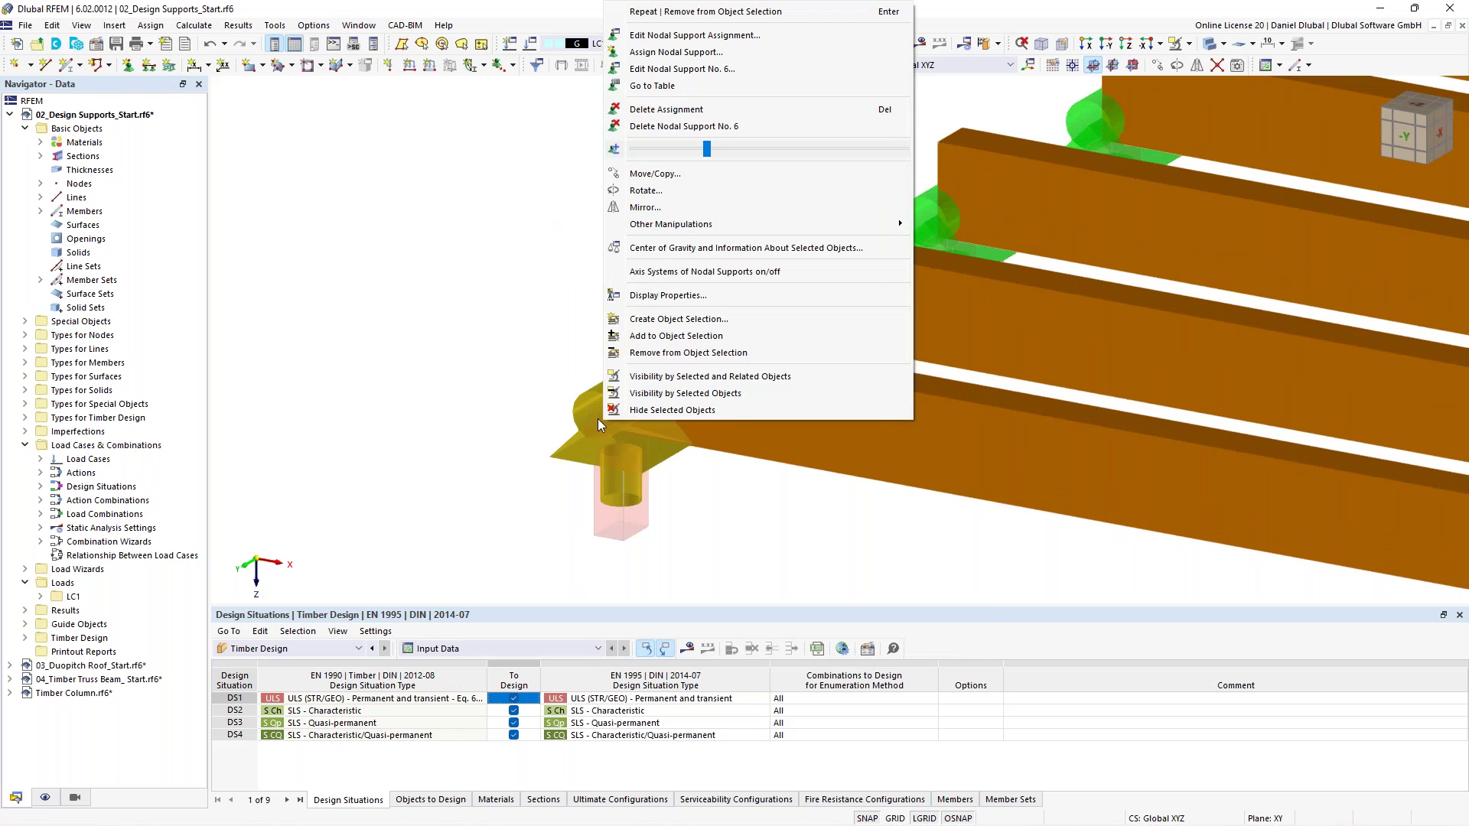
{"action": "left_click", "coordinate": [672, 410]}
{"action": "middle_click_drag", "start_coordinate": [483, 385], "coordinate": [673, 422], "text": "ctrl"}
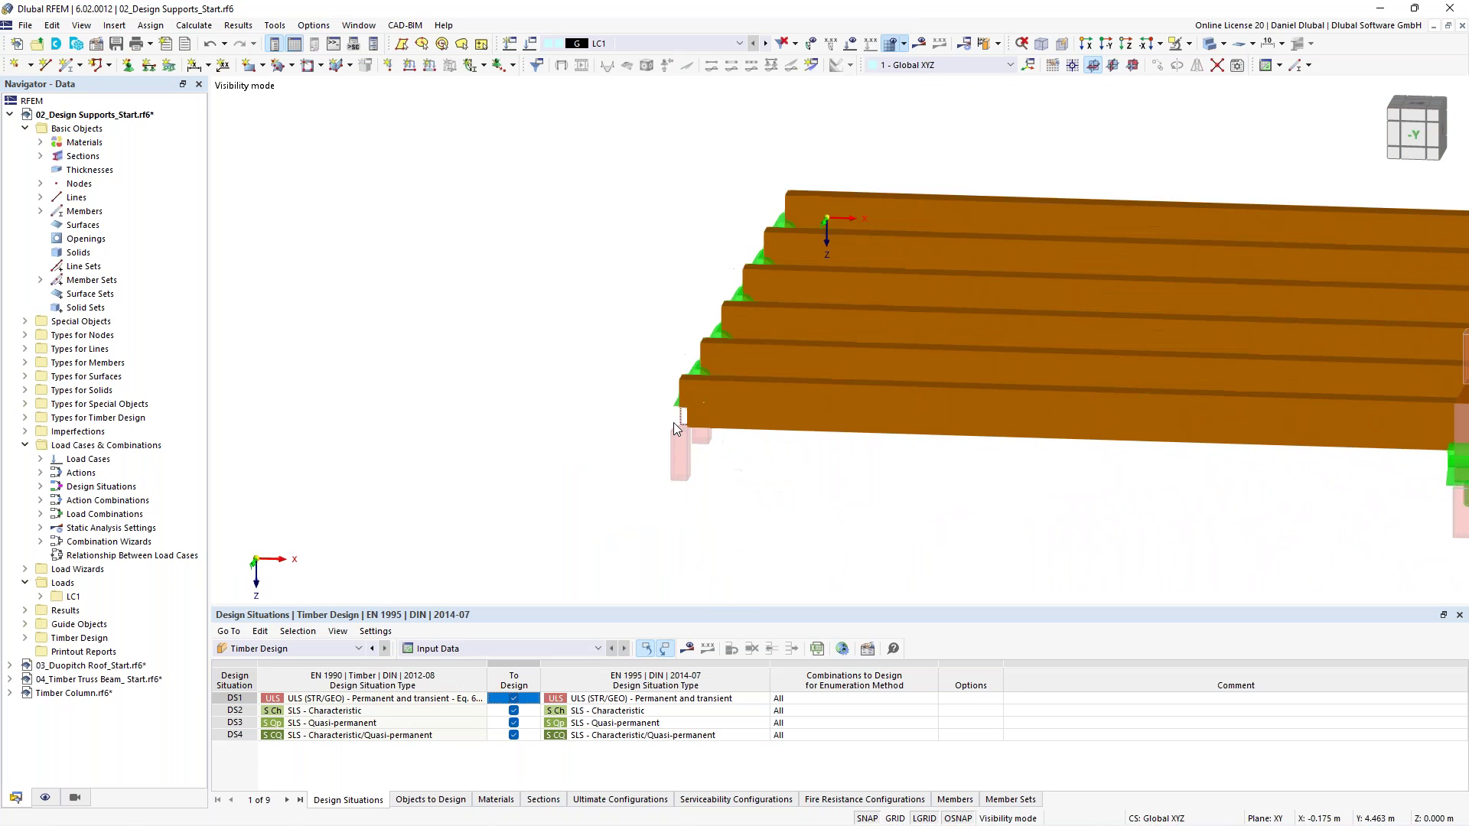
Recalculate the Timber Design with the start notch included
{"action": "key", "text": "F7"}
{"action": "left_click", "coordinate": [984, 43]}
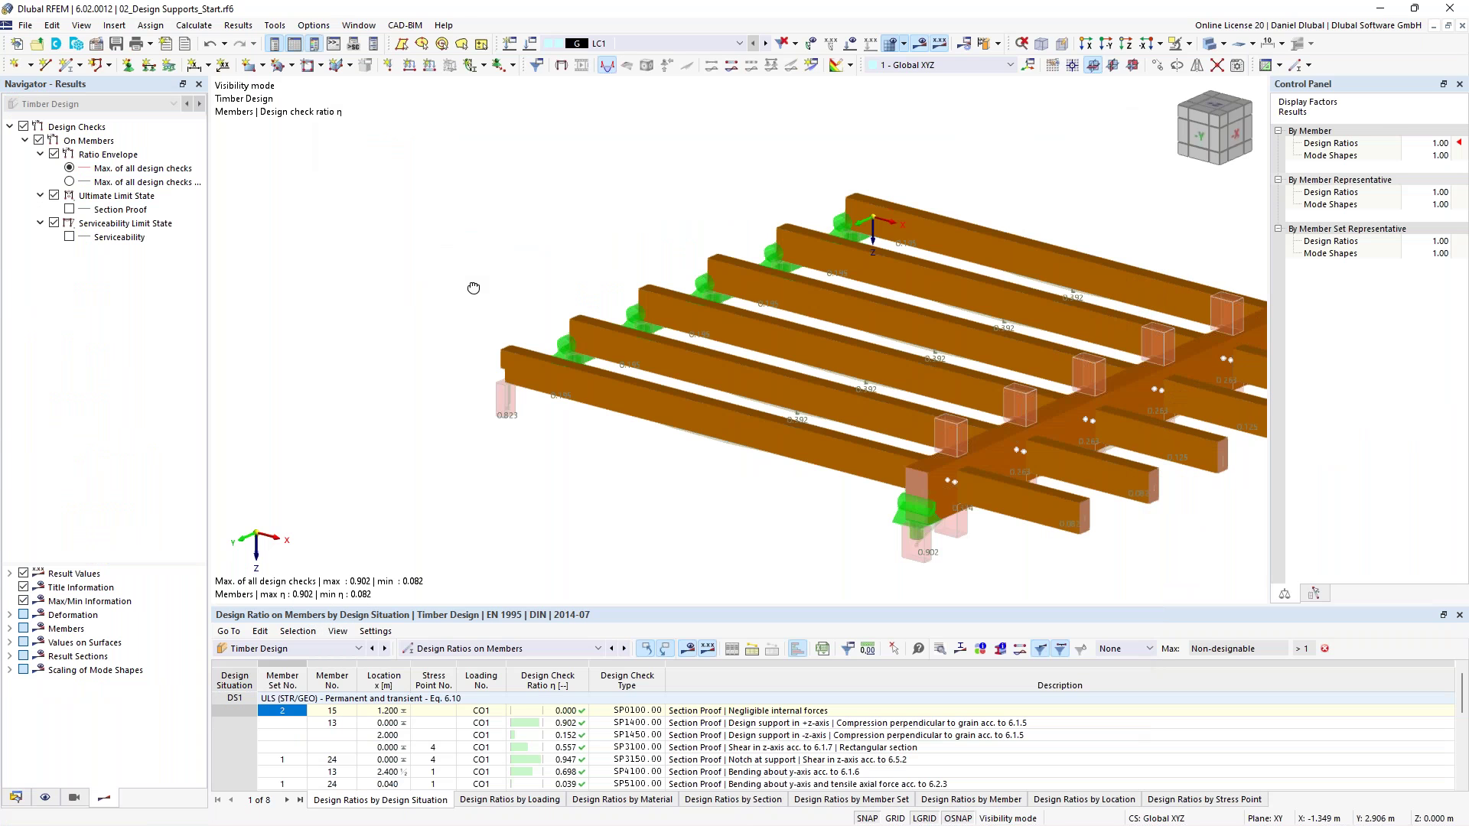
{"action": "middle_click_drag", "start_coordinate": [474, 287], "coordinate": [651, 488], "text": "ctrl"}
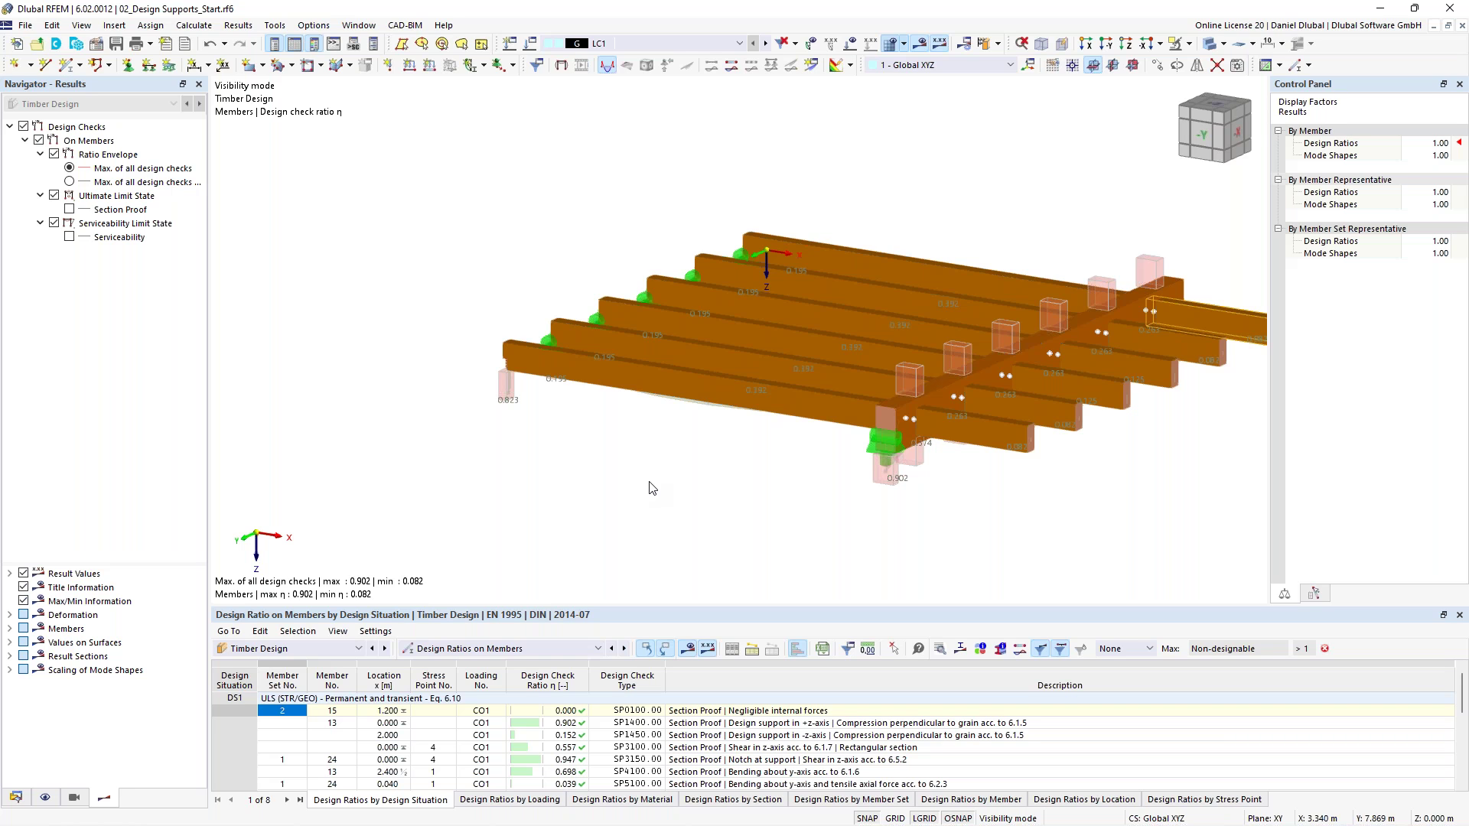
Review member 24's SP3150 notch-at-support check in the design ratio results and the ratio filter options
{"action": "left_click", "coordinate": [1059, 649]}
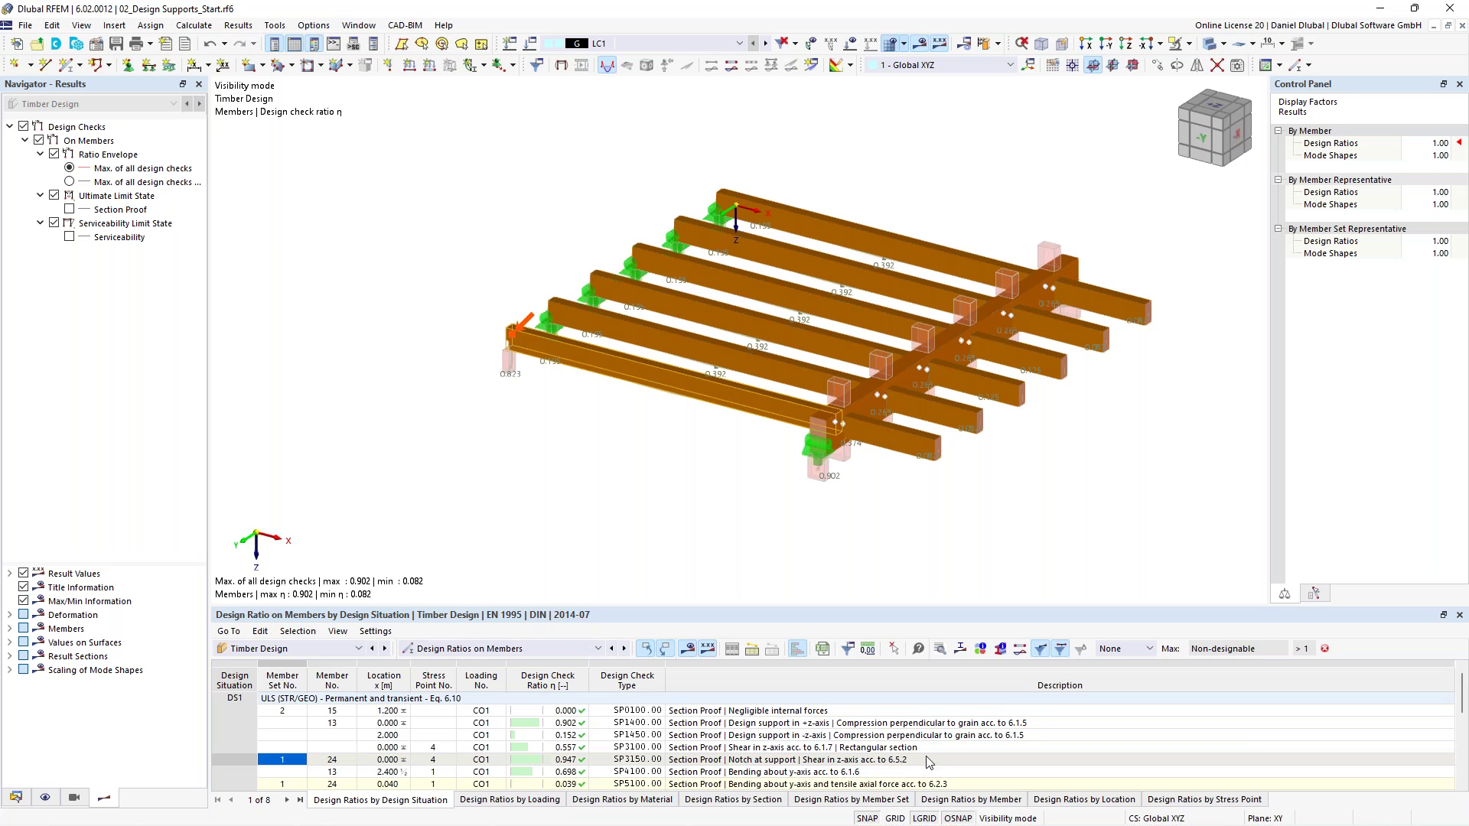
{"action": "left_click", "coordinate": [1125, 650]}
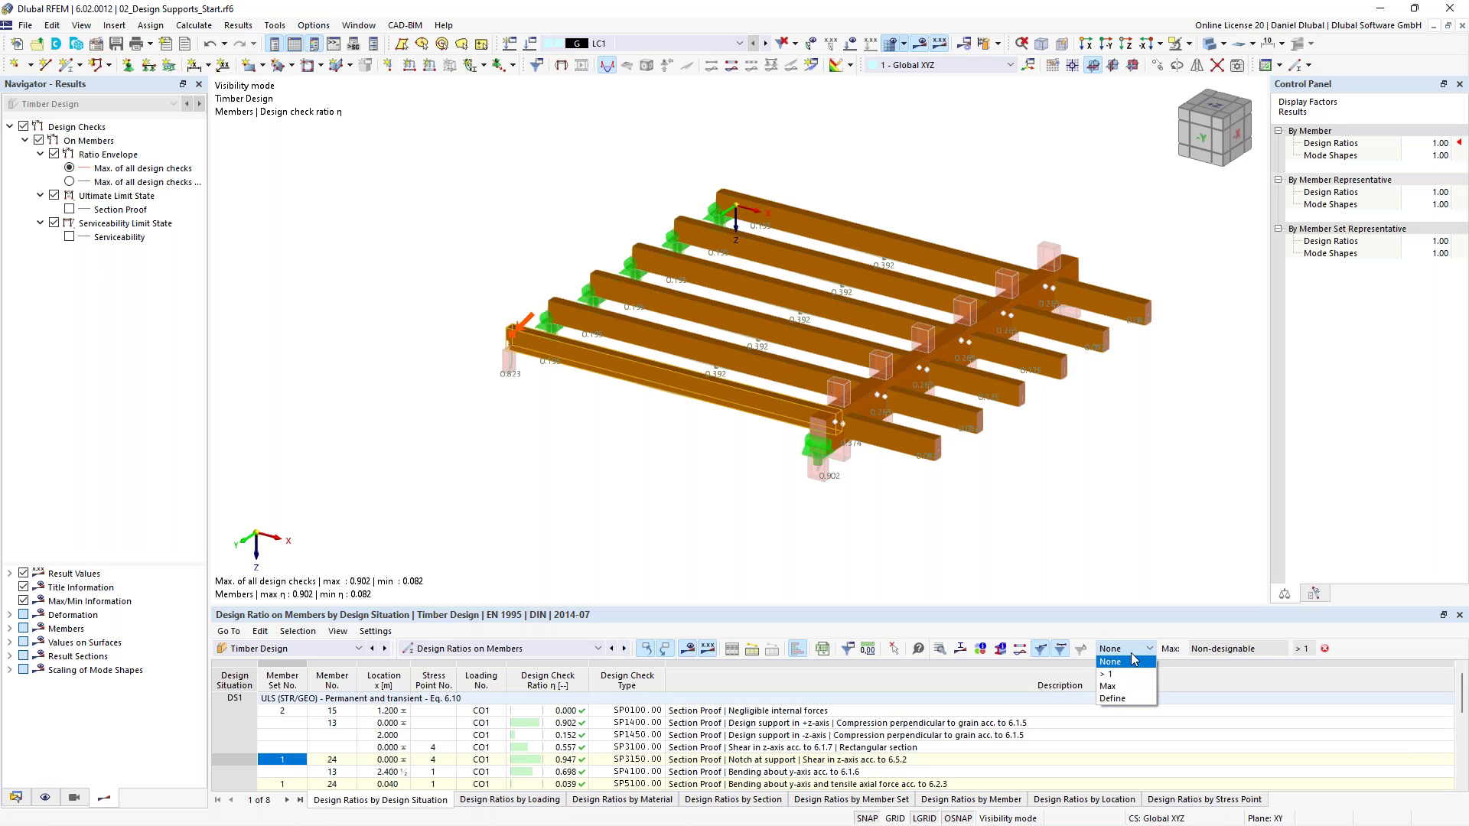
{"action": "left_click", "coordinate": [1126, 652]}
{"action": "left_click", "coordinate": [819, 566]}
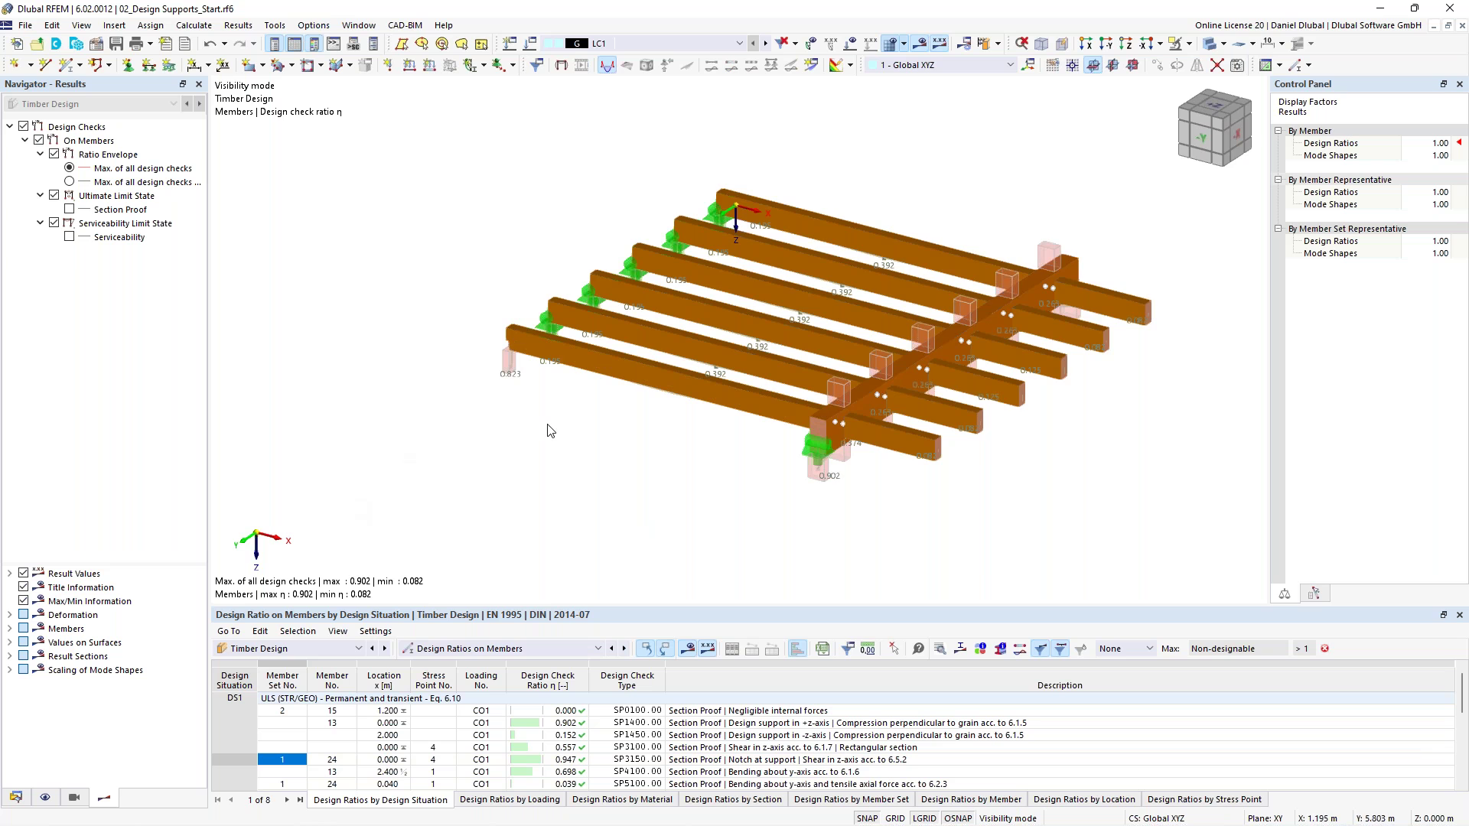
{"action": "scroll", "coordinate": [551, 430], "scroll_direction": "down", "scroll_amount": 2}
{"action": "middle_click_drag", "start_coordinate": [469, 262], "coordinate": [456, 262]}
{"action": "scroll", "coordinate": [701, 372], "scroll_direction": "up", "scroll_amount": 2}
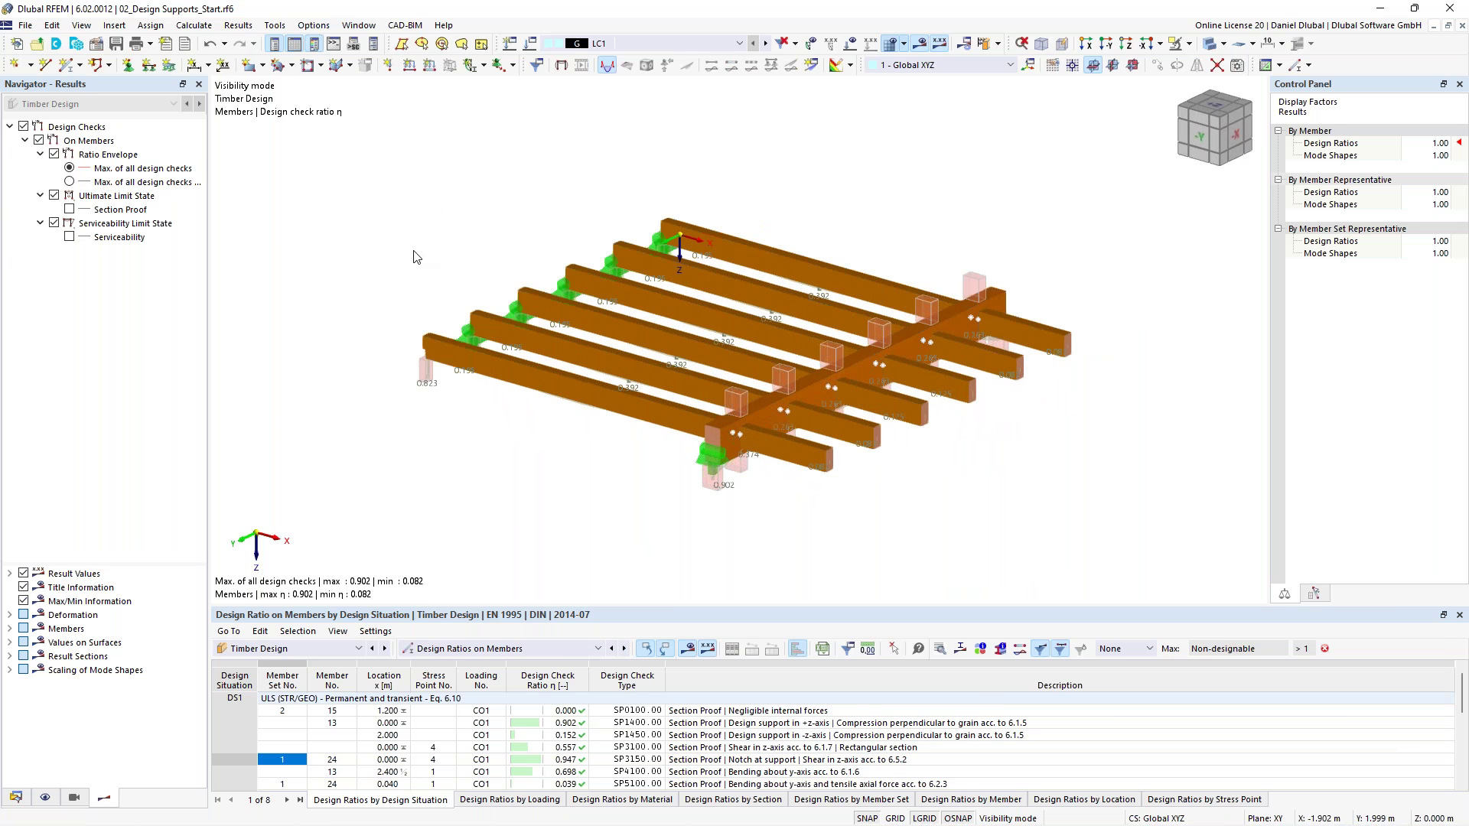
{"action": "middle_click_drag", "start_coordinate": [344, 212], "coordinate": [432, 278], "text": "ctrl"}
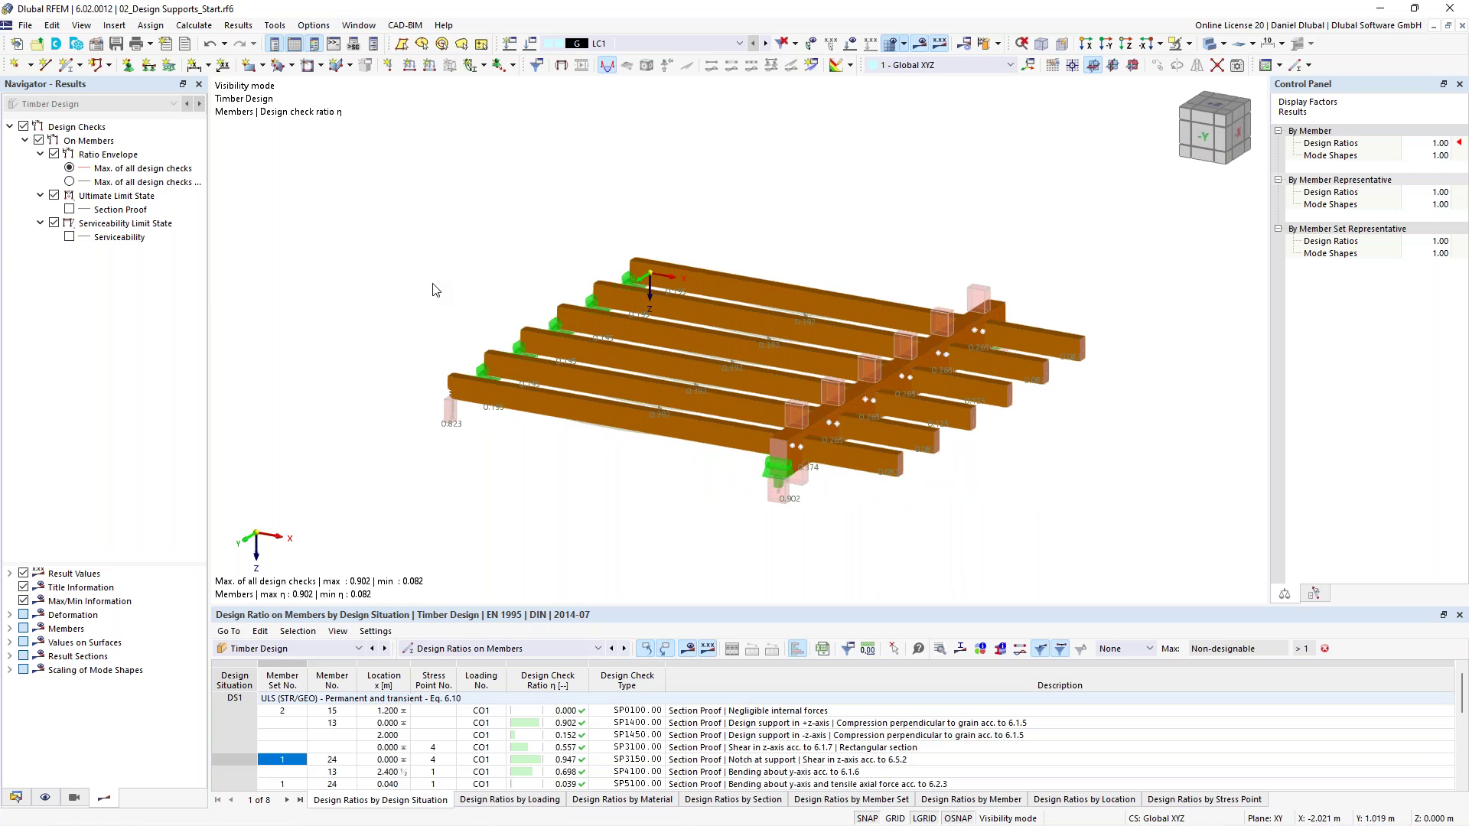
{"action": "scroll", "coordinate": [400, 267], "scroll_direction": "down", "scroll_amount": 2}
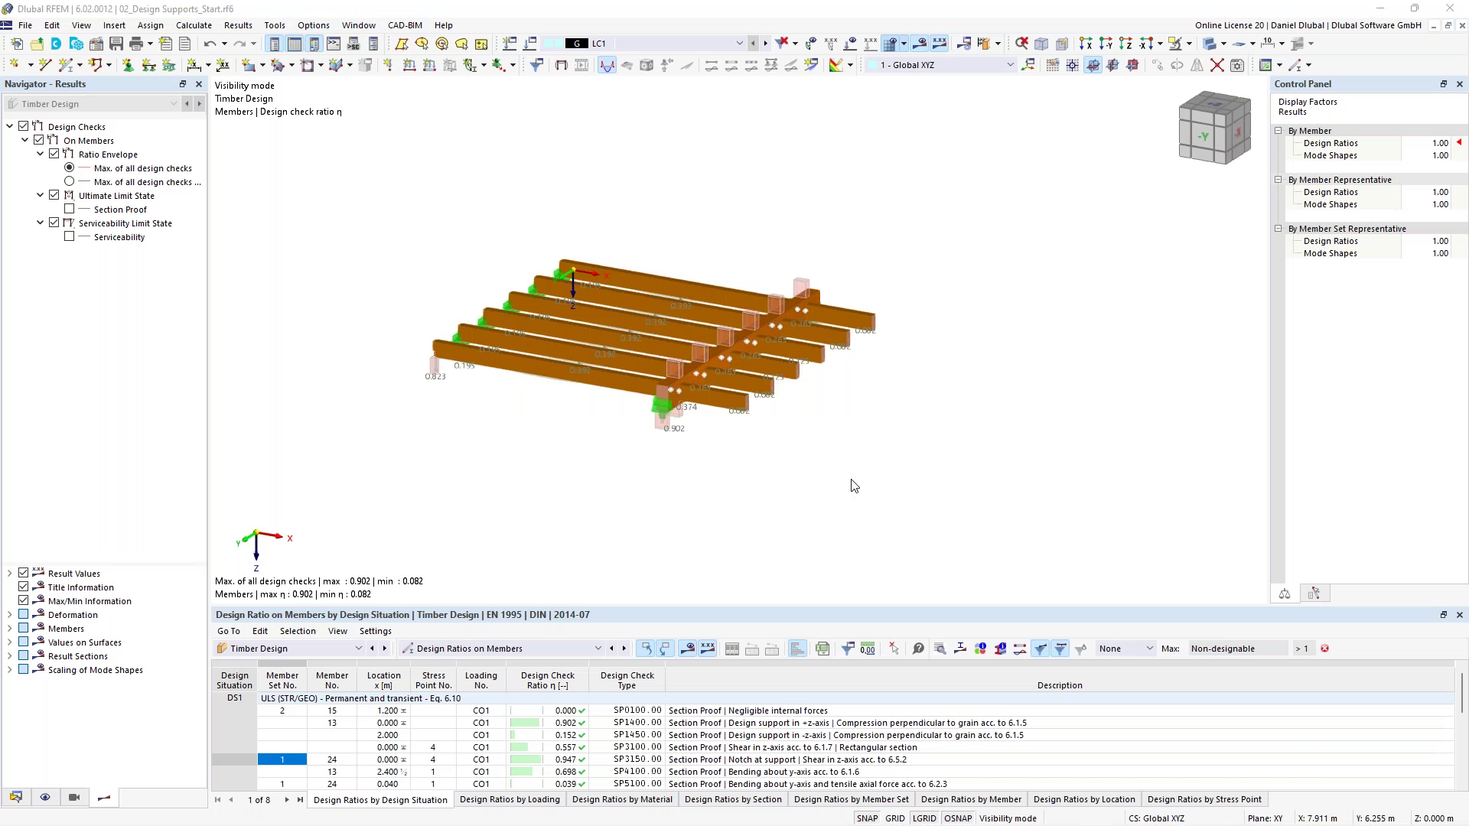
Switch to the 03_Duopitch Roof_Start.rf6 model and expand its materials in the data navigator
{"action": "left_click", "coordinate": [316, 28]}
{"action": "mouse_move", "coordinate": [294, 30]}
{"action": "mouse_move", "coordinate": [359, 27]}
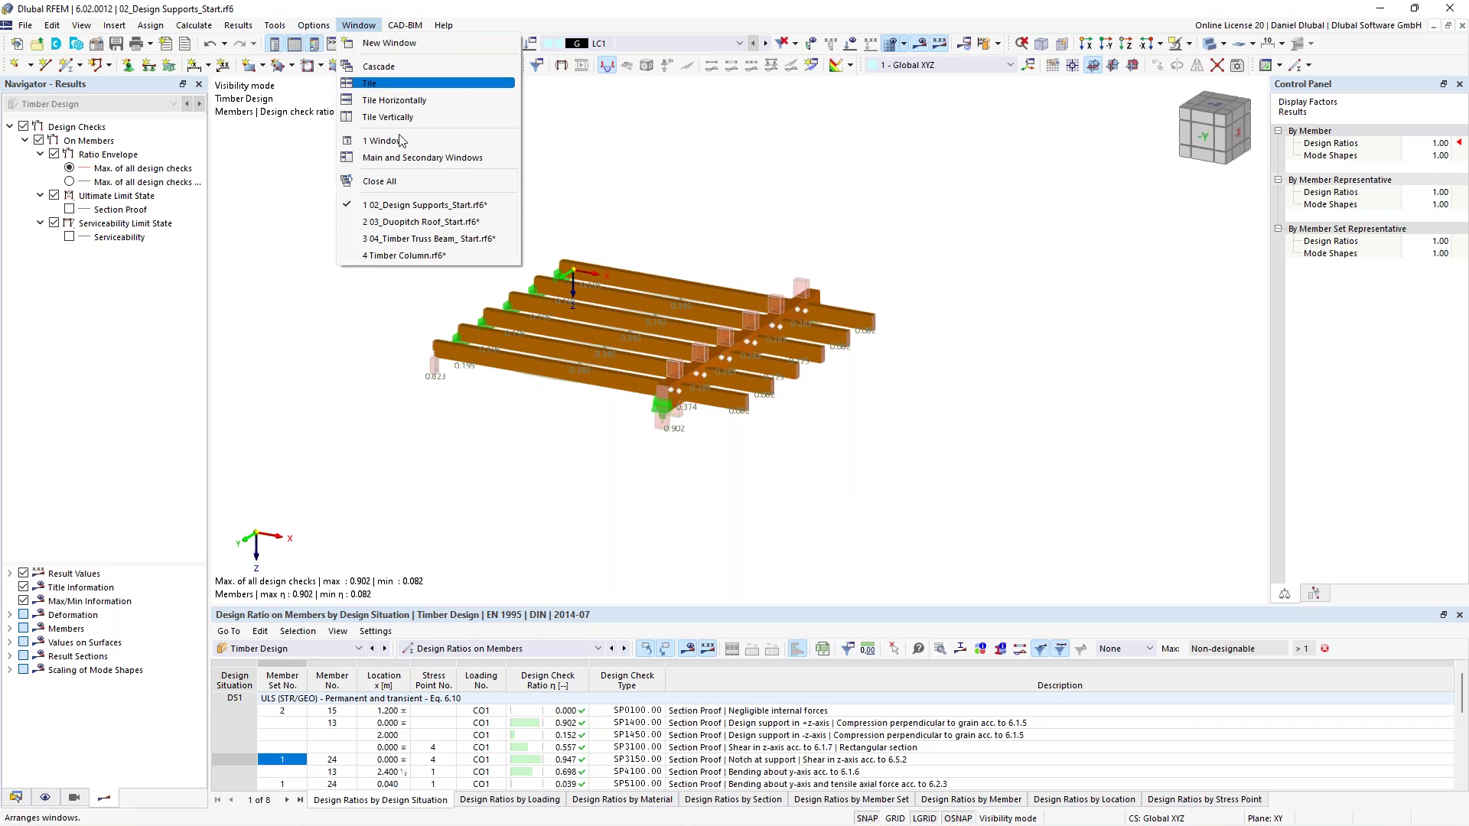
{"action": "left_click", "coordinate": [426, 229]}
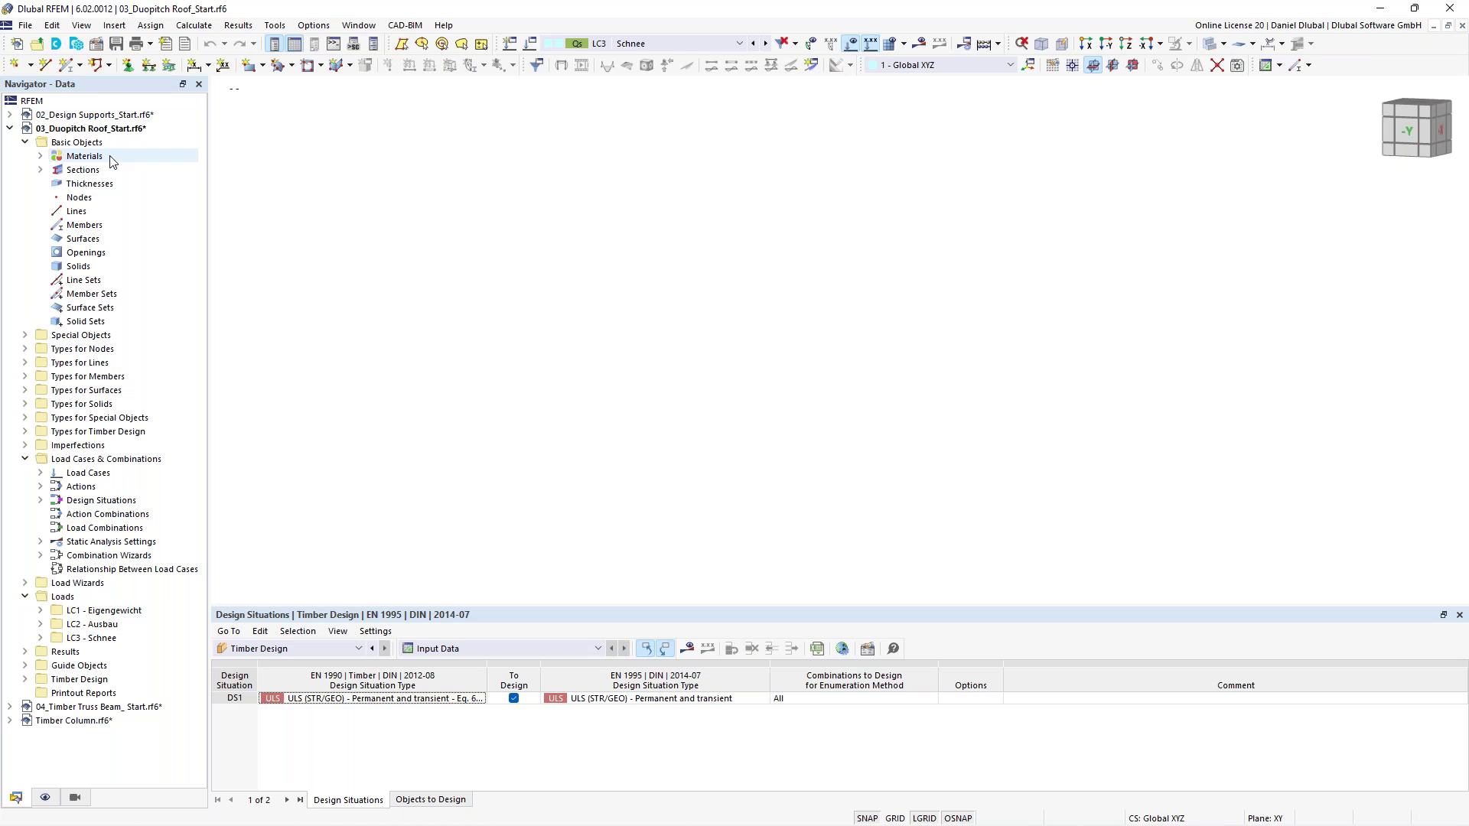
{"action": "left_click", "coordinate": [40, 156]}
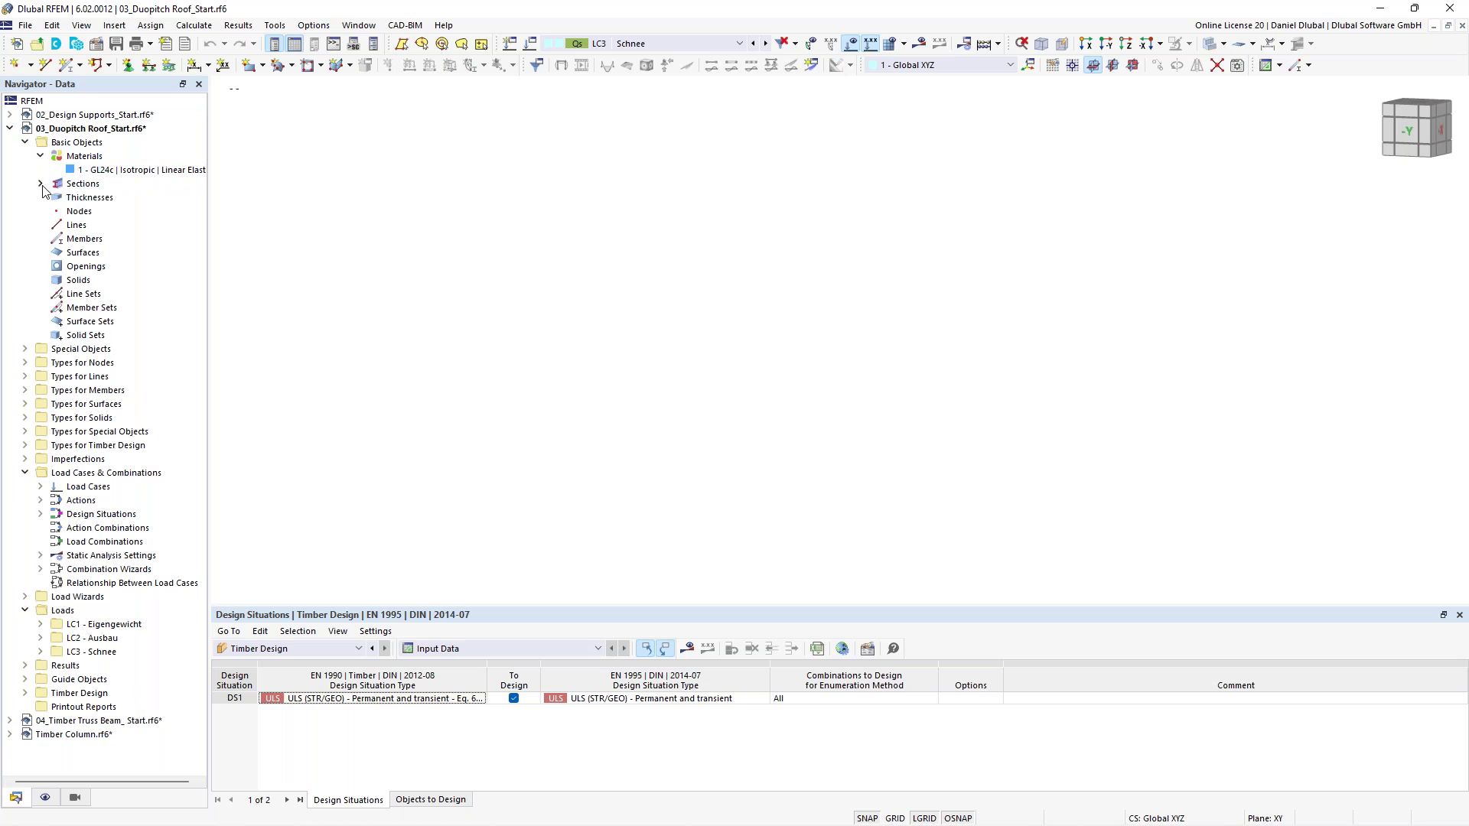
Expand the defined sections in the data navigator and switch the work plane to XZ
{"action": "left_click", "coordinate": [40, 184]}
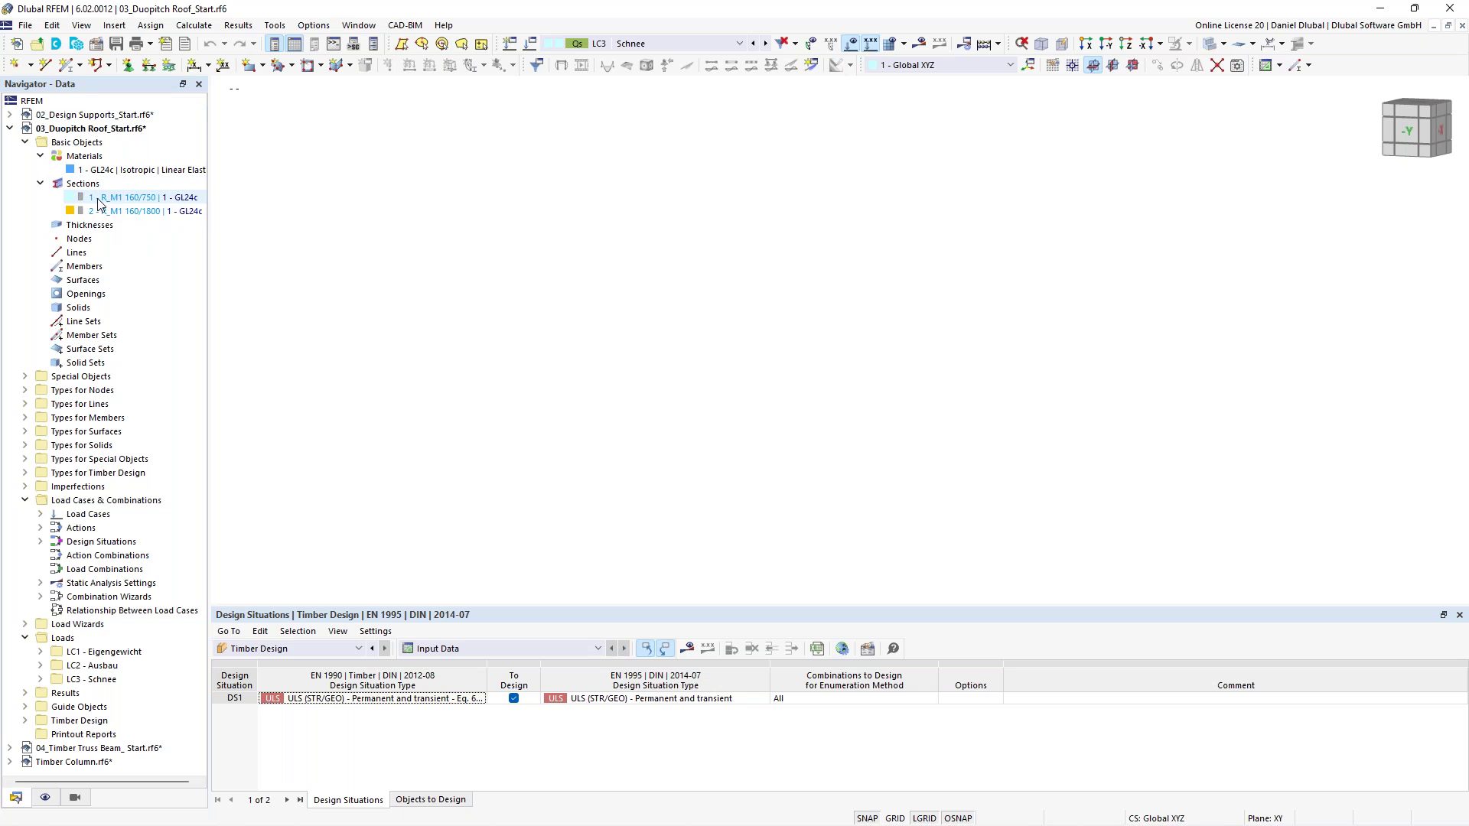
{"action": "left_click", "coordinate": [122, 211]}
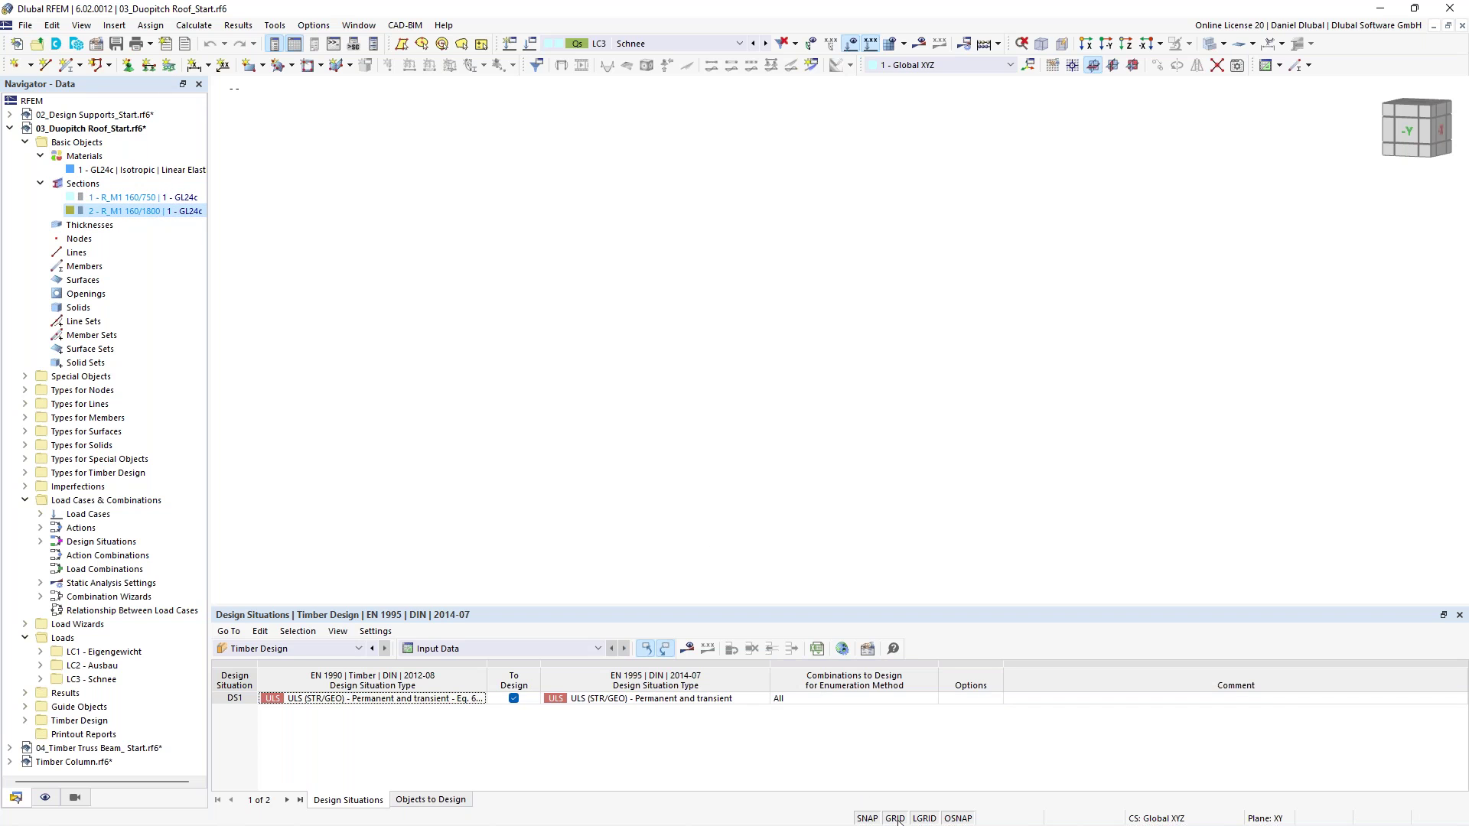
{"action": "middle_click_drag", "start_coordinate": [565, 275], "coordinate": [571, 374]}
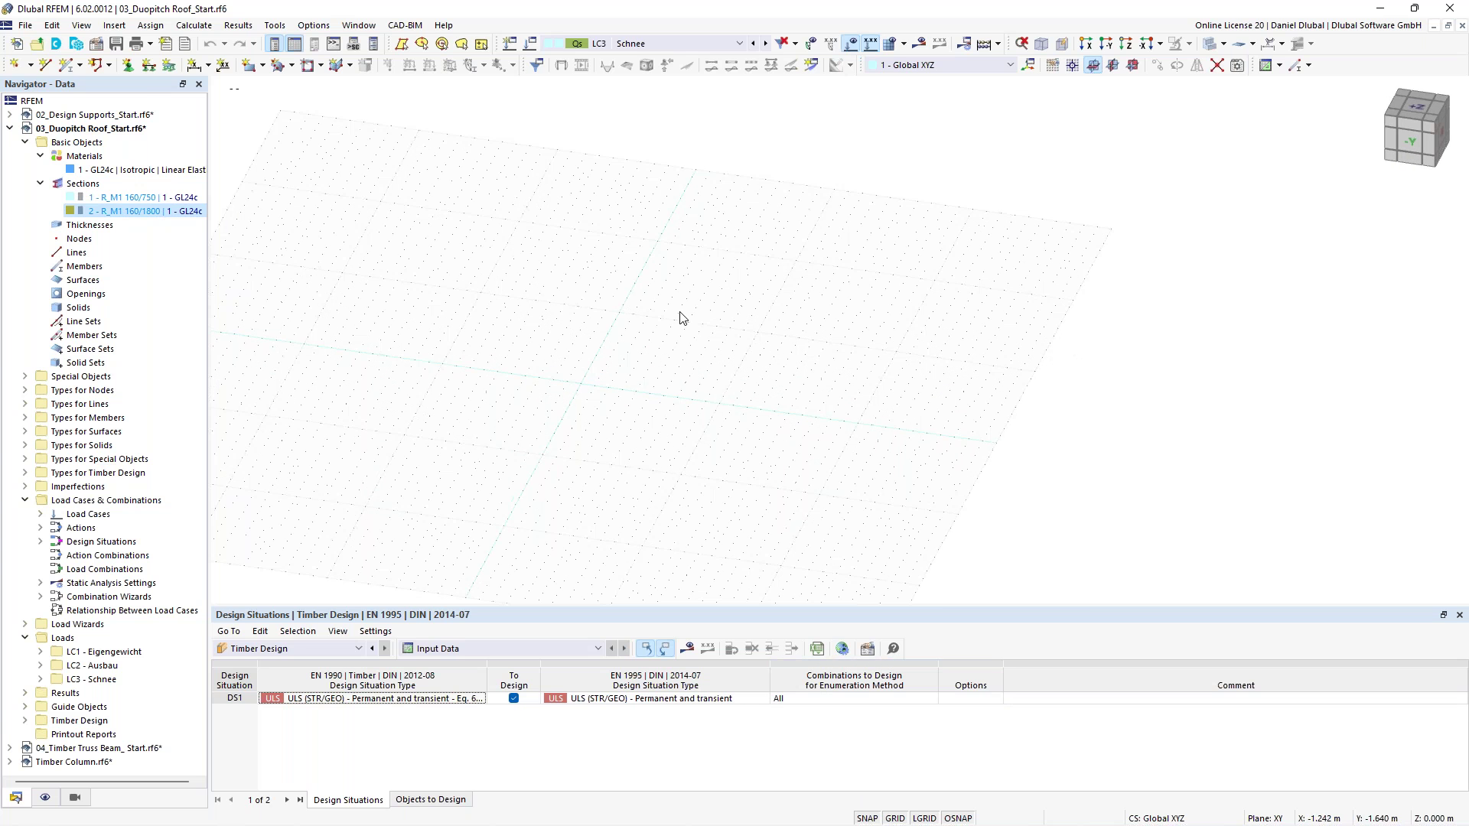
{"action": "left_click", "coordinate": [1133, 64]}
Start a new single member with a Saddle section distribution, Bottom alignment and internal point k at 50 % of its length
{"action": "left_click", "coordinate": [64, 69]}
{"action": "left_click", "coordinate": [65, 70]}
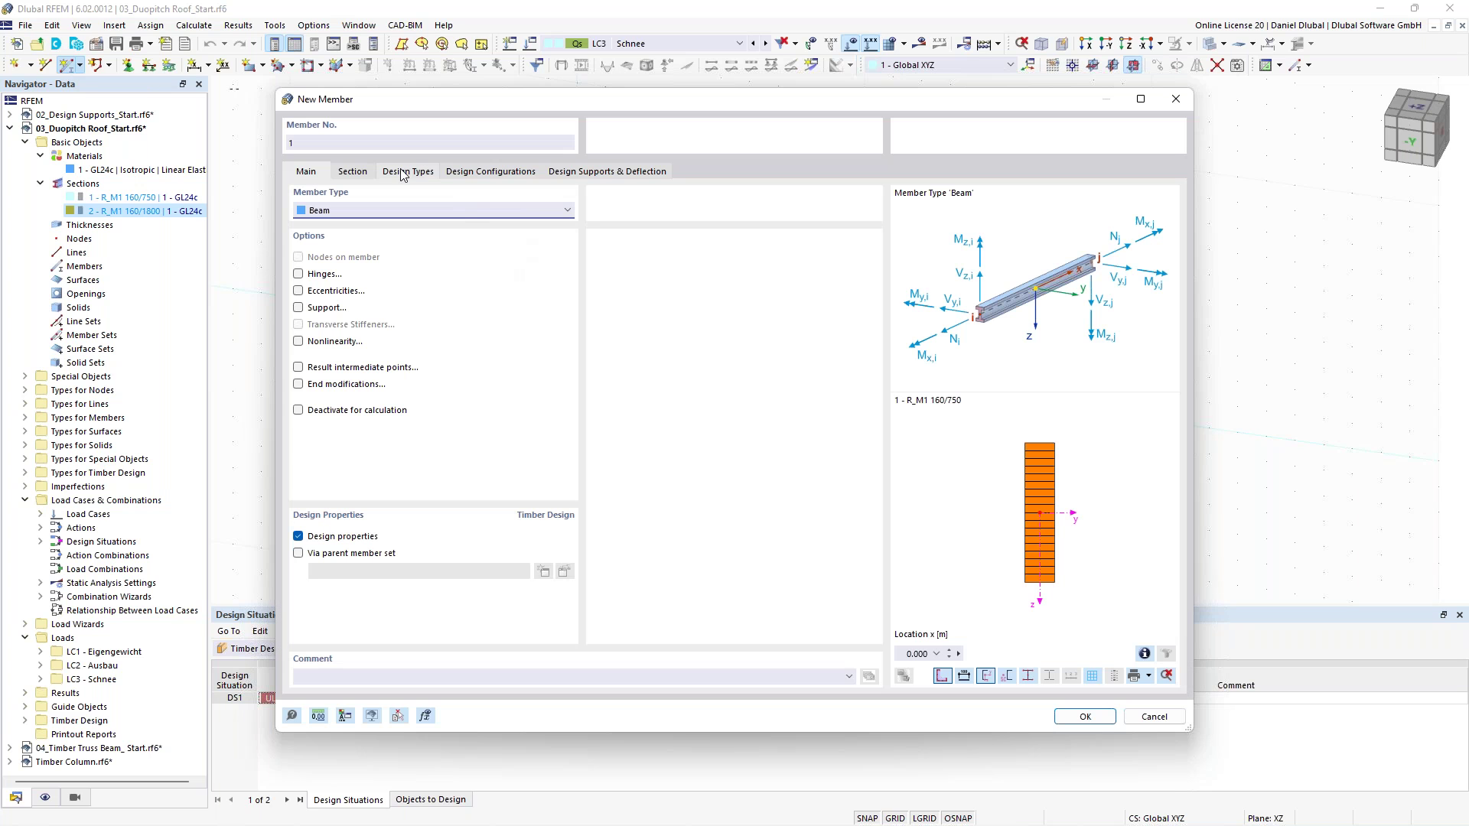
{"action": "left_click", "coordinate": [366, 173]}
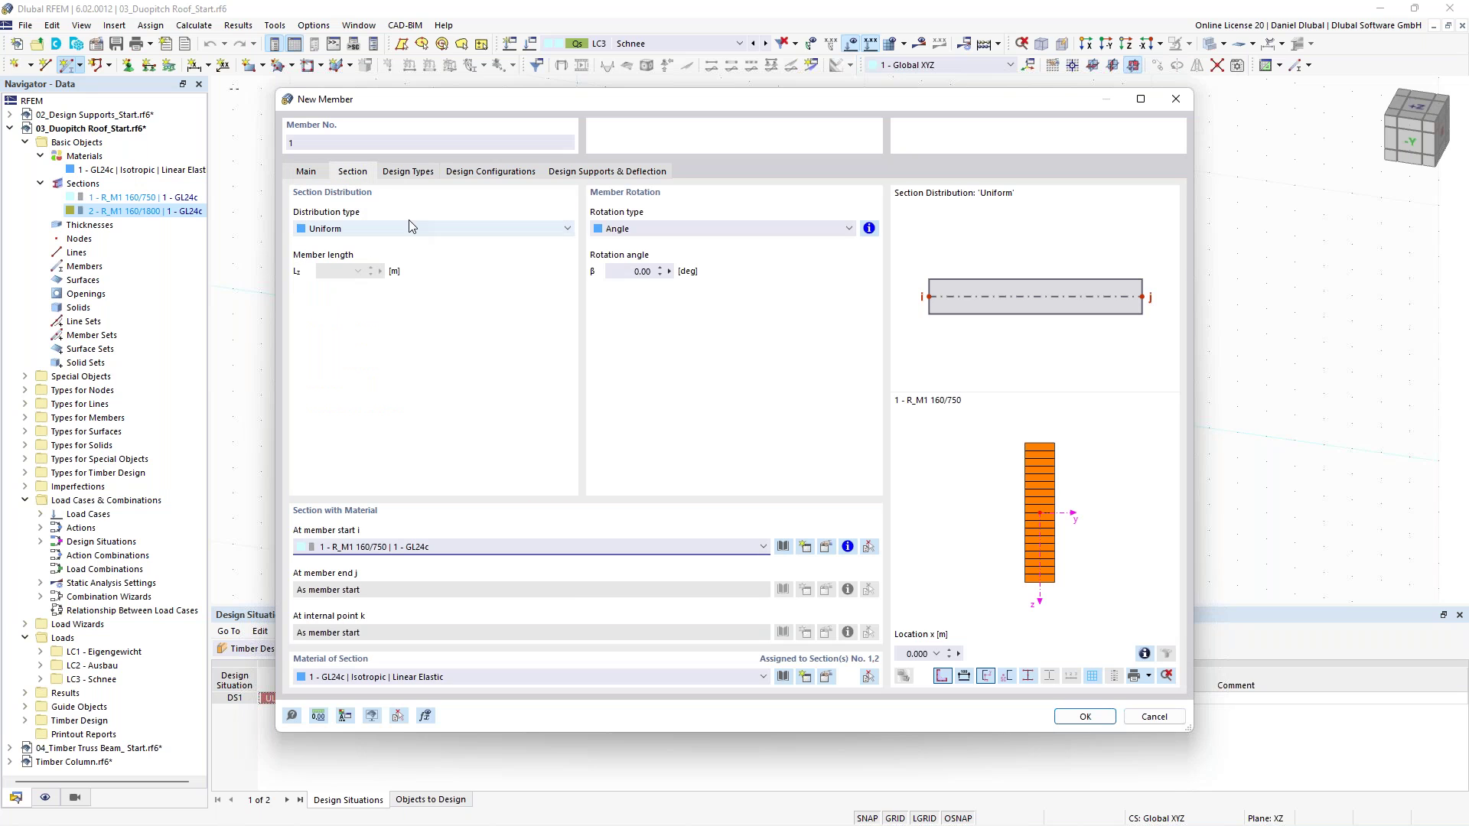
{"action": "left_click", "coordinate": [330, 233]}
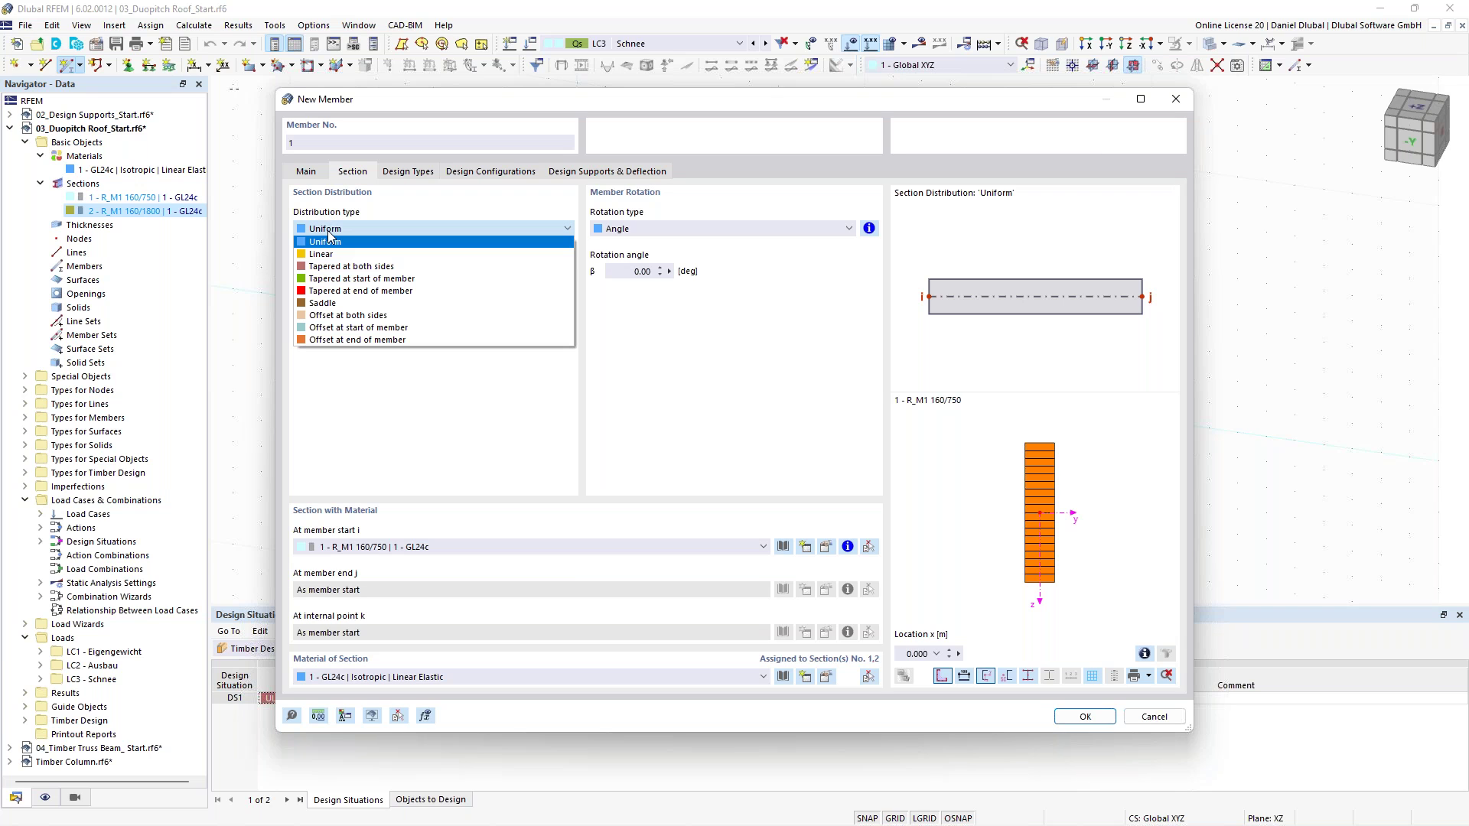
{"action": "left_click", "coordinate": [330, 305]}
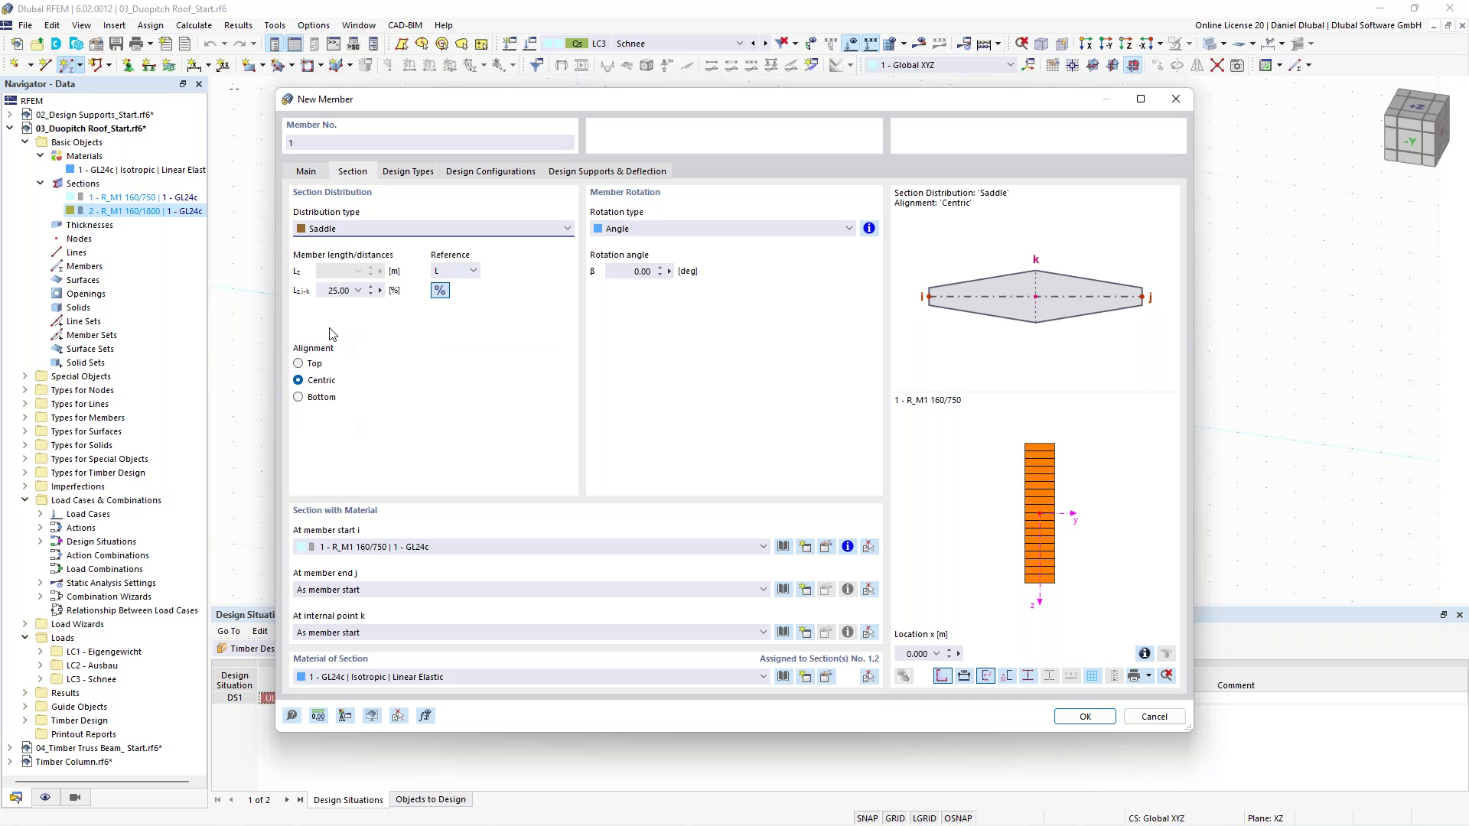
{"action": "left_click", "coordinate": [299, 397]}
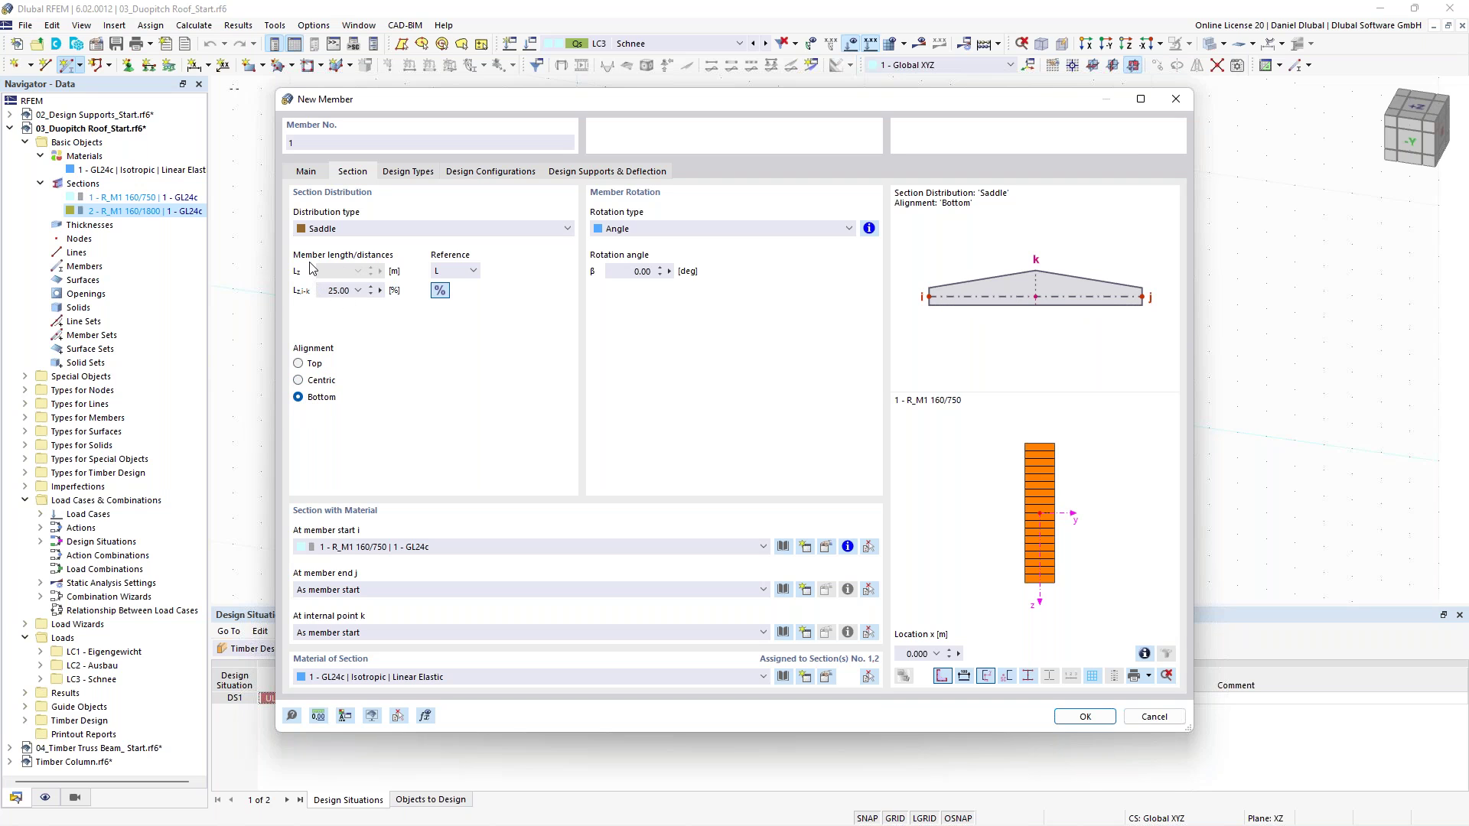
{"action": "left_click", "coordinate": [325, 291]}
{"action": "double_click", "coordinate": [326, 291]}
{"action": "type", "text": "50"}
Assign section R_M1 160/750 at the member start and R_M1 160/1800 at internal point k, keeping the member type Beam
{"action": "left_click", "coordinate": [370, 547]}
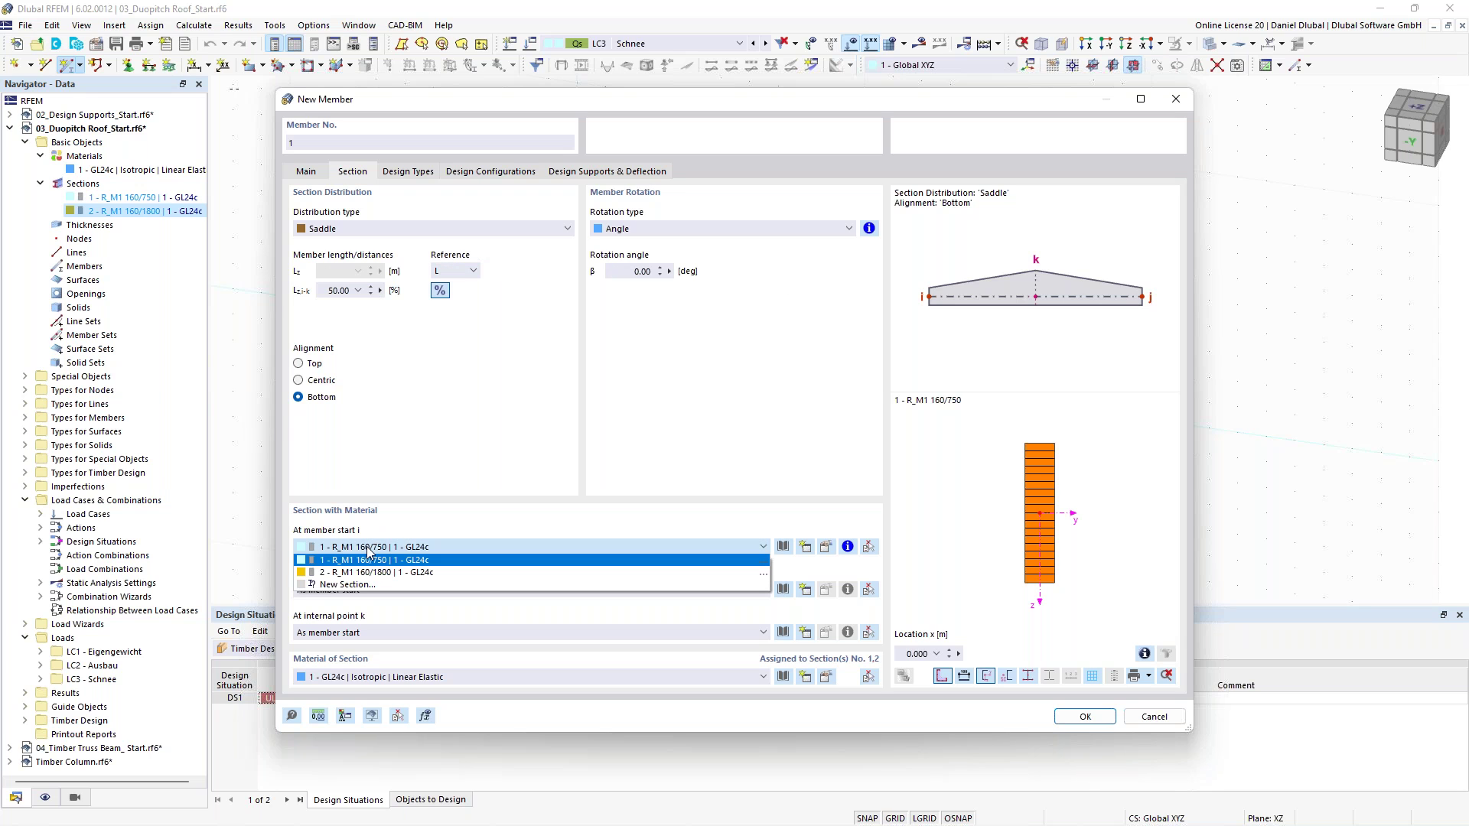
{"action": "left_click", "coordinate": [369, 557]}
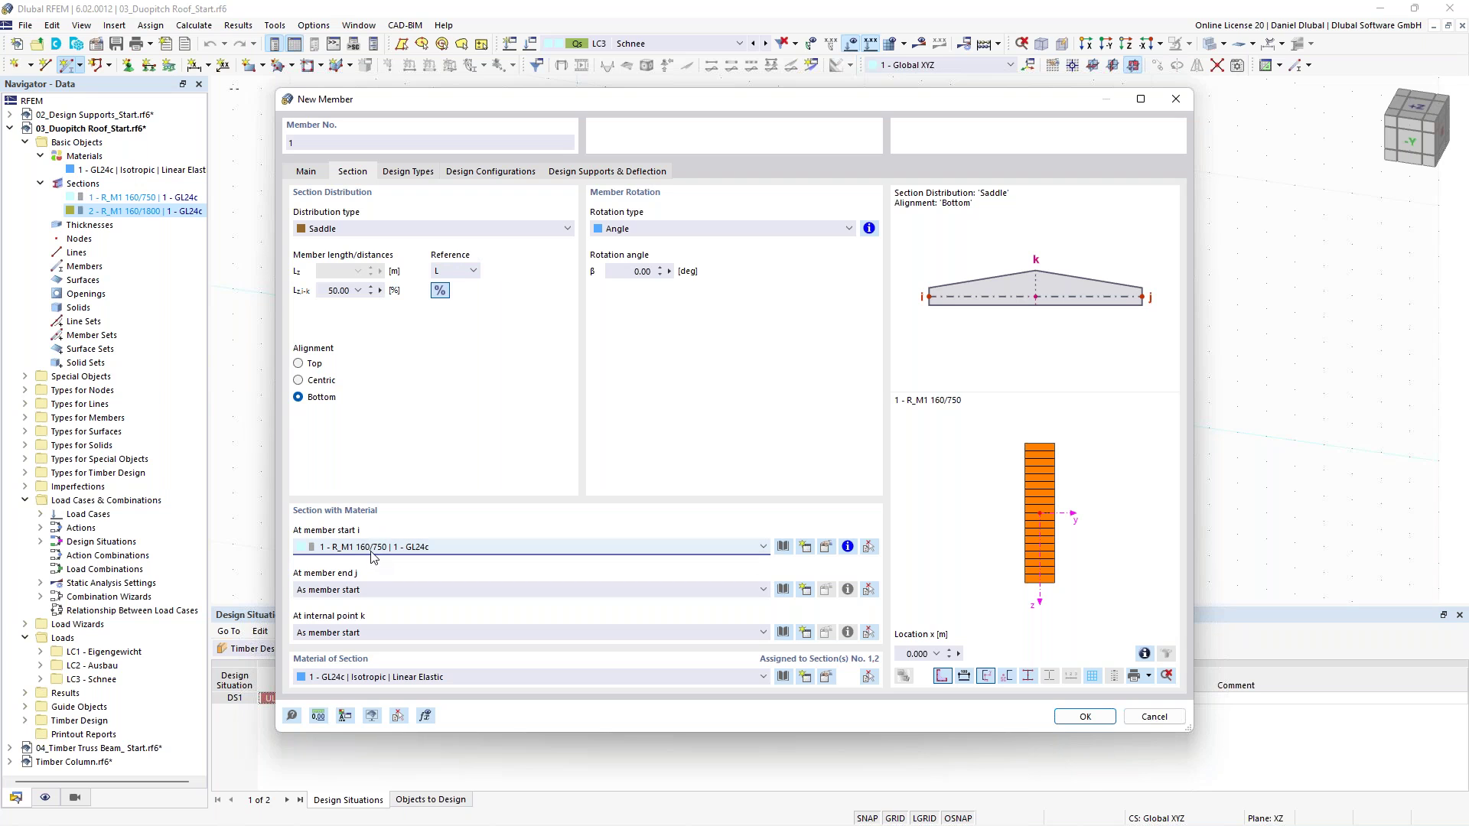
{"action": "left_click", "coordinate": [367, 633]}
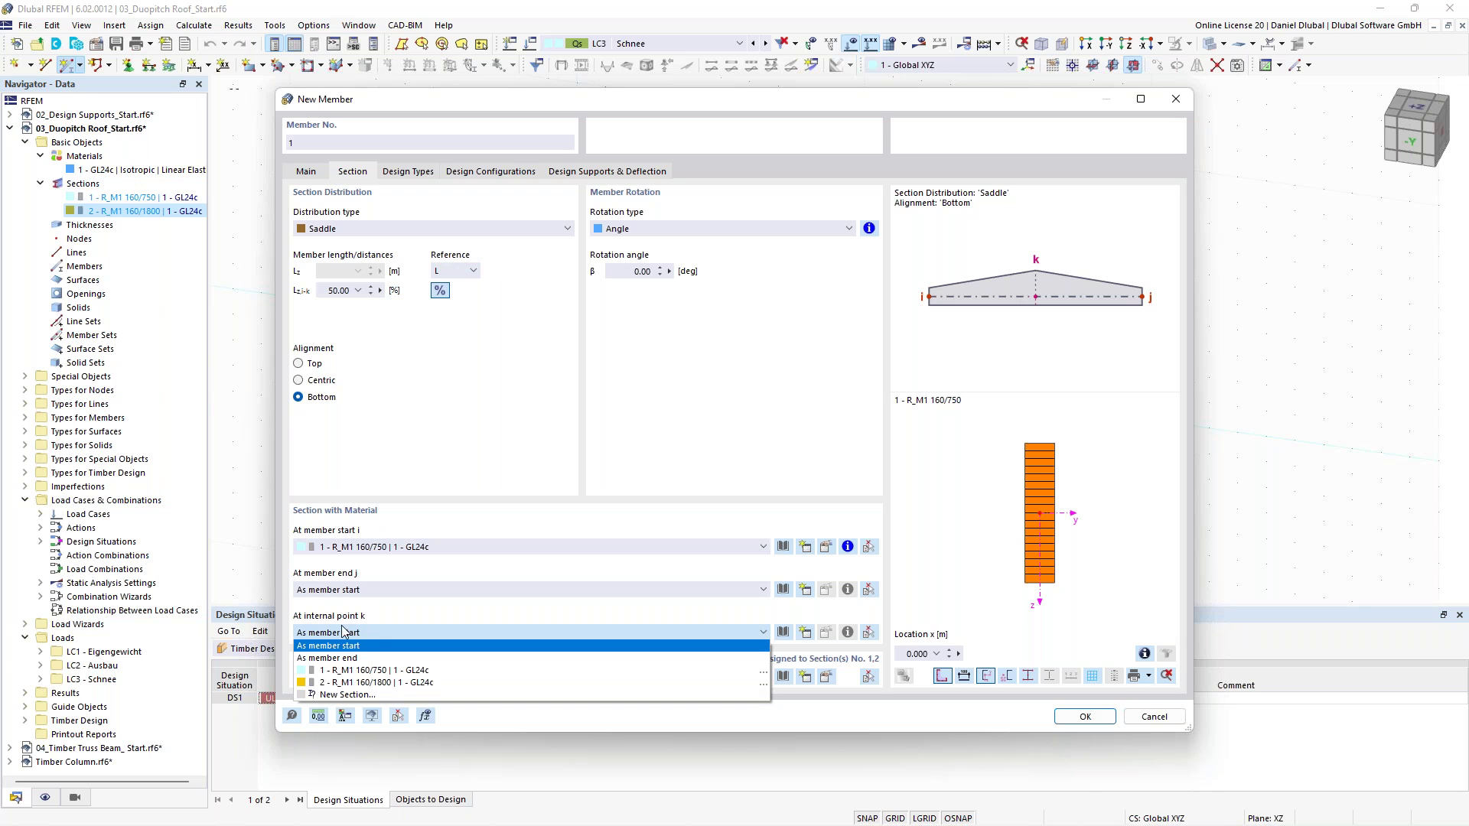
{"action": "left_click", "coordinate": [398, 683]}
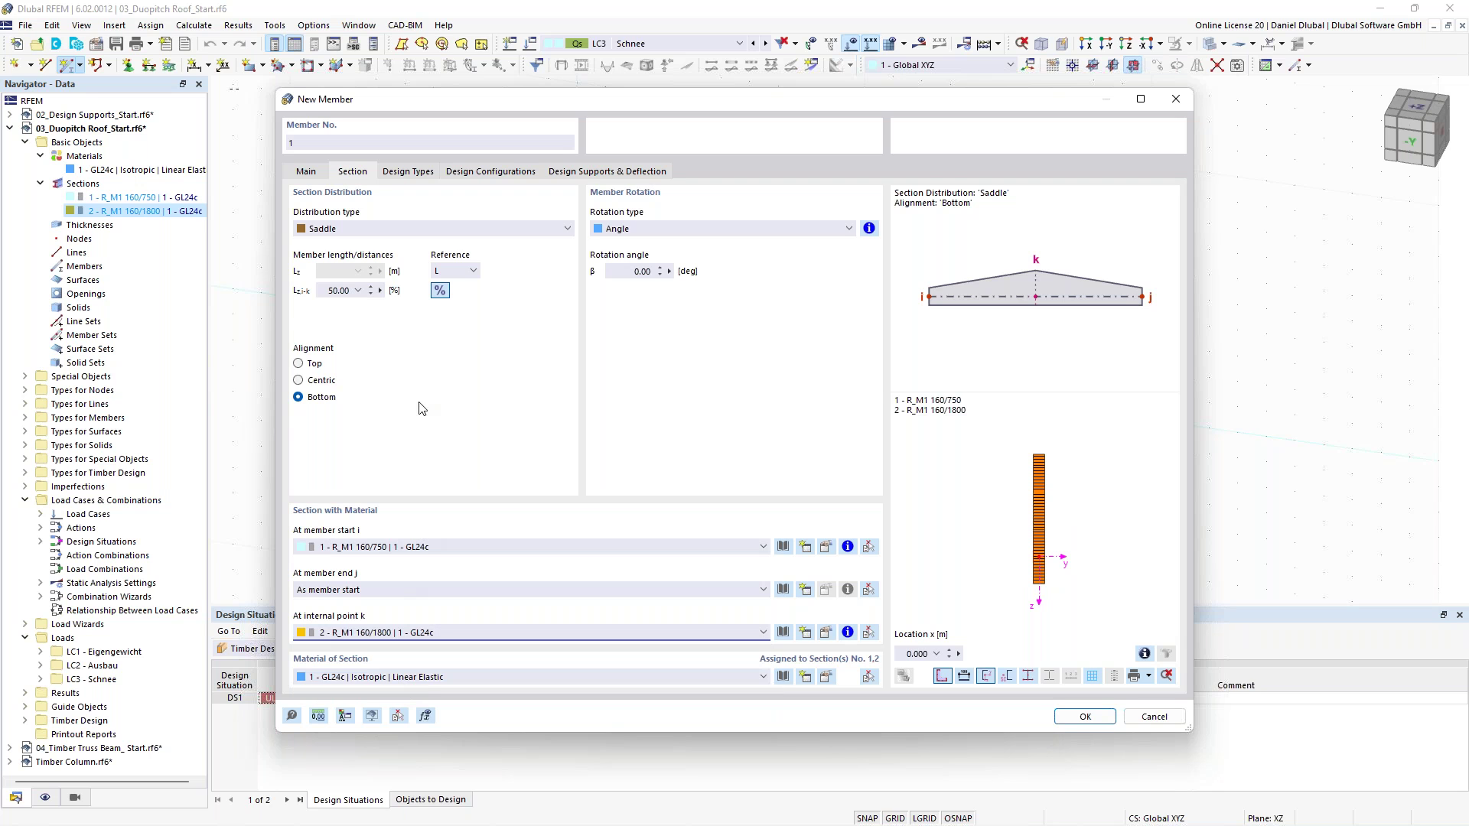
{"action": "left_click", "coordinate": [310, 172]}
{"action": "left_click", "coordinate": [342, 211]}
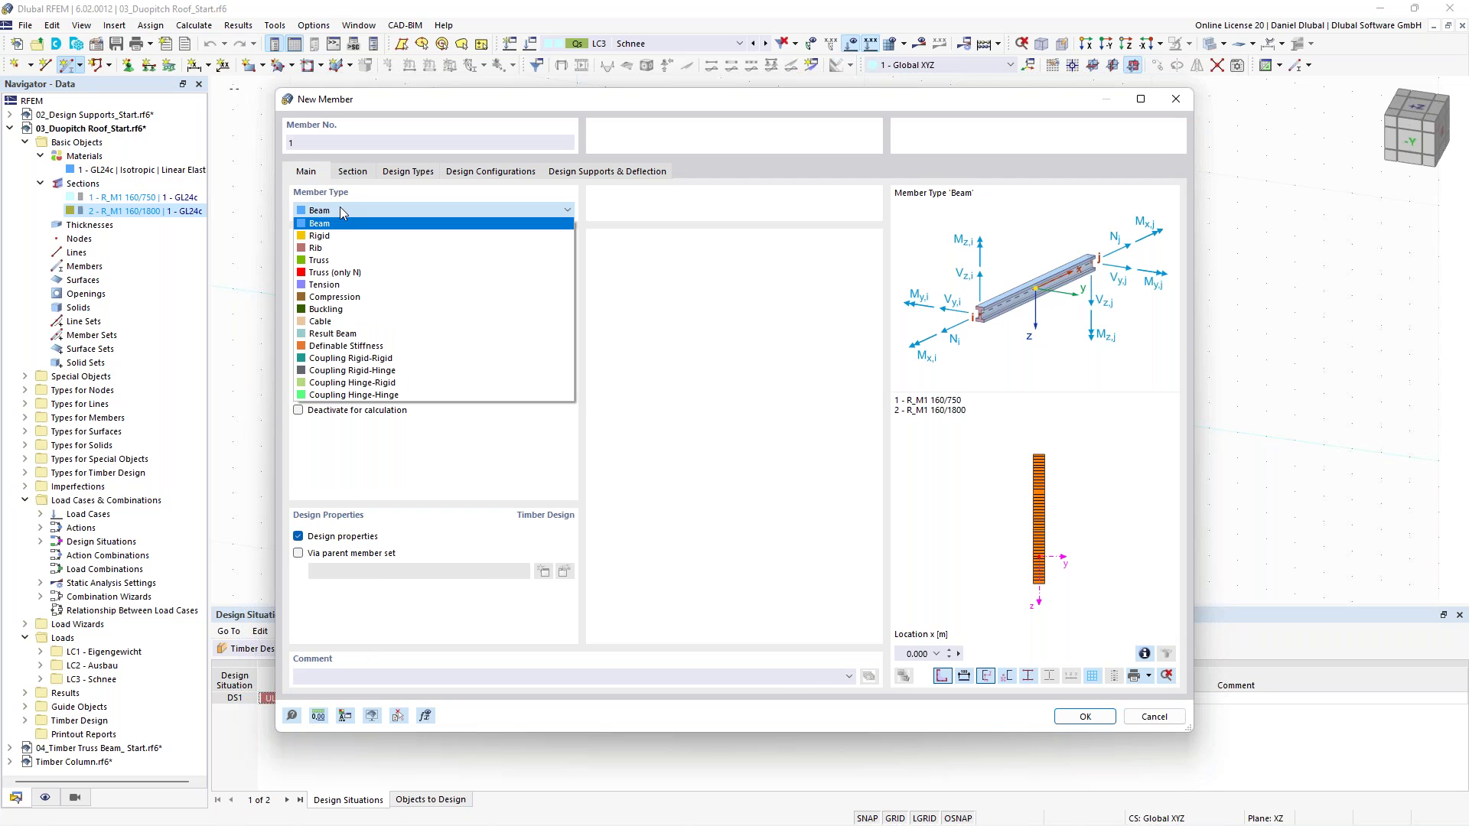
{"action": "left_click", "coordinate": [339, 217]}
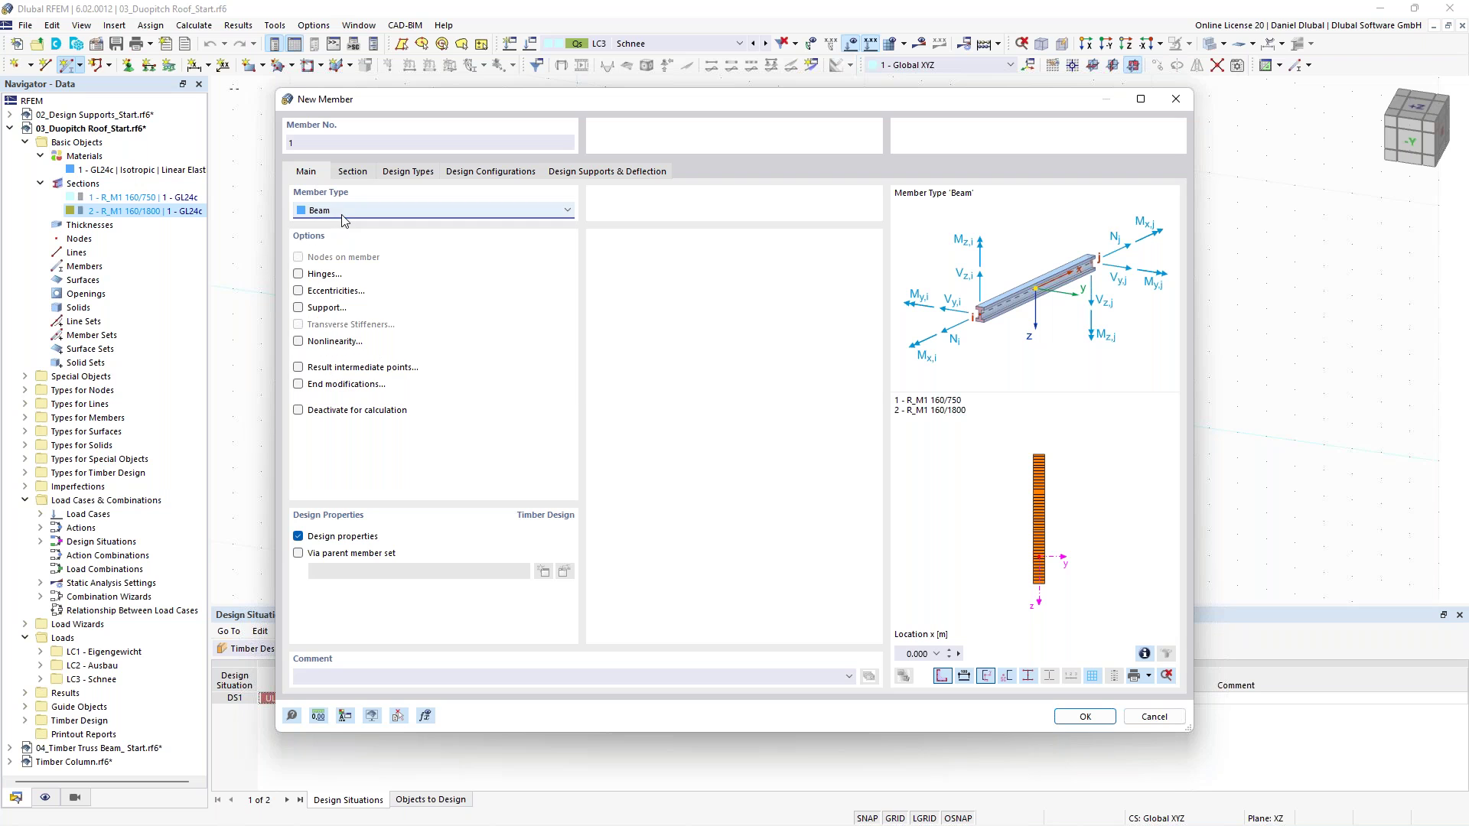
{"action": "left_click", "coordinate": [1102, 723]}
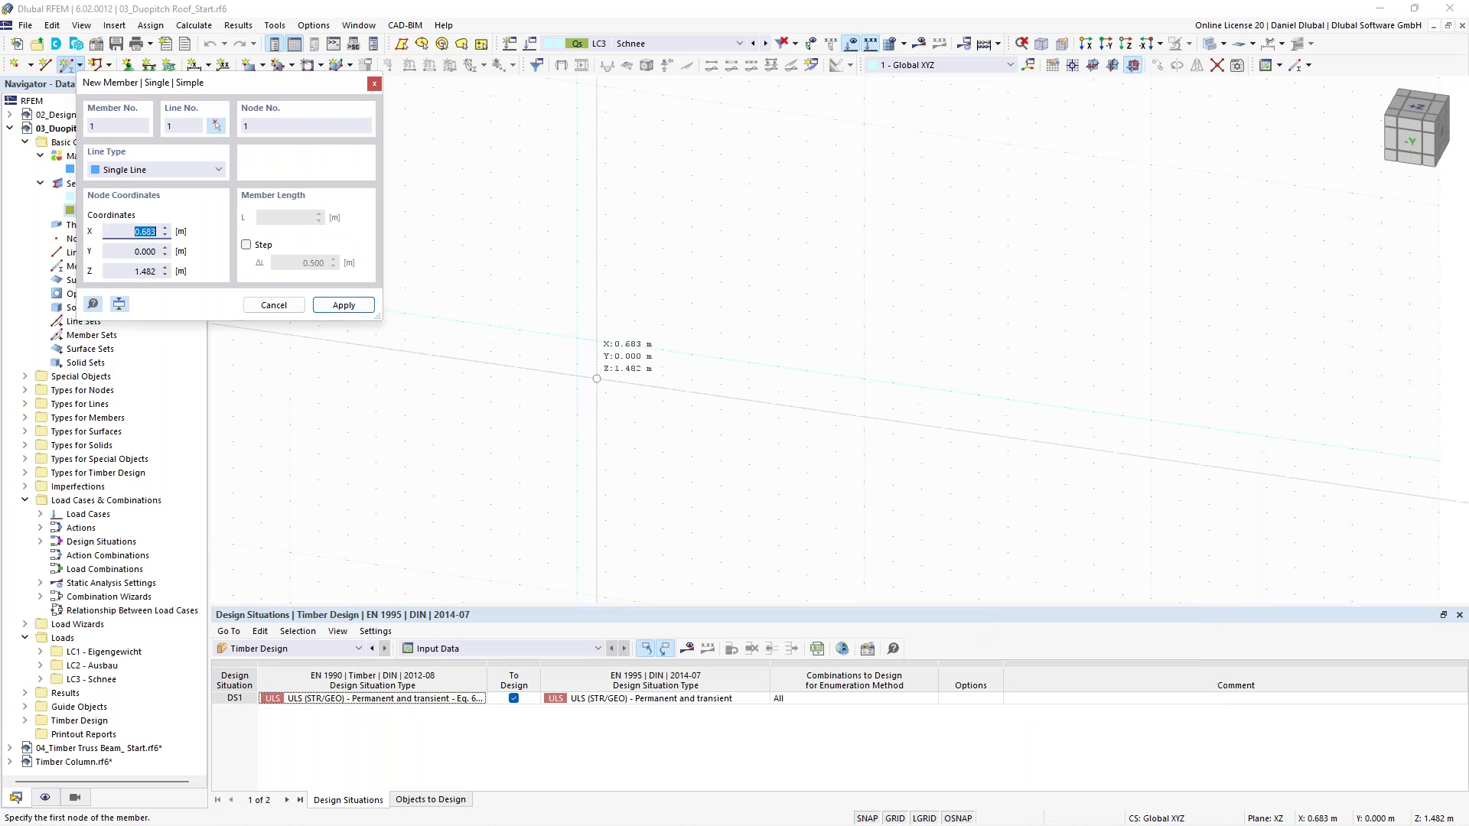
Place the saddle beam from the origin along the X axis with a length of 24 m
{"action": "left_click", "coordinate": [576, 337]}
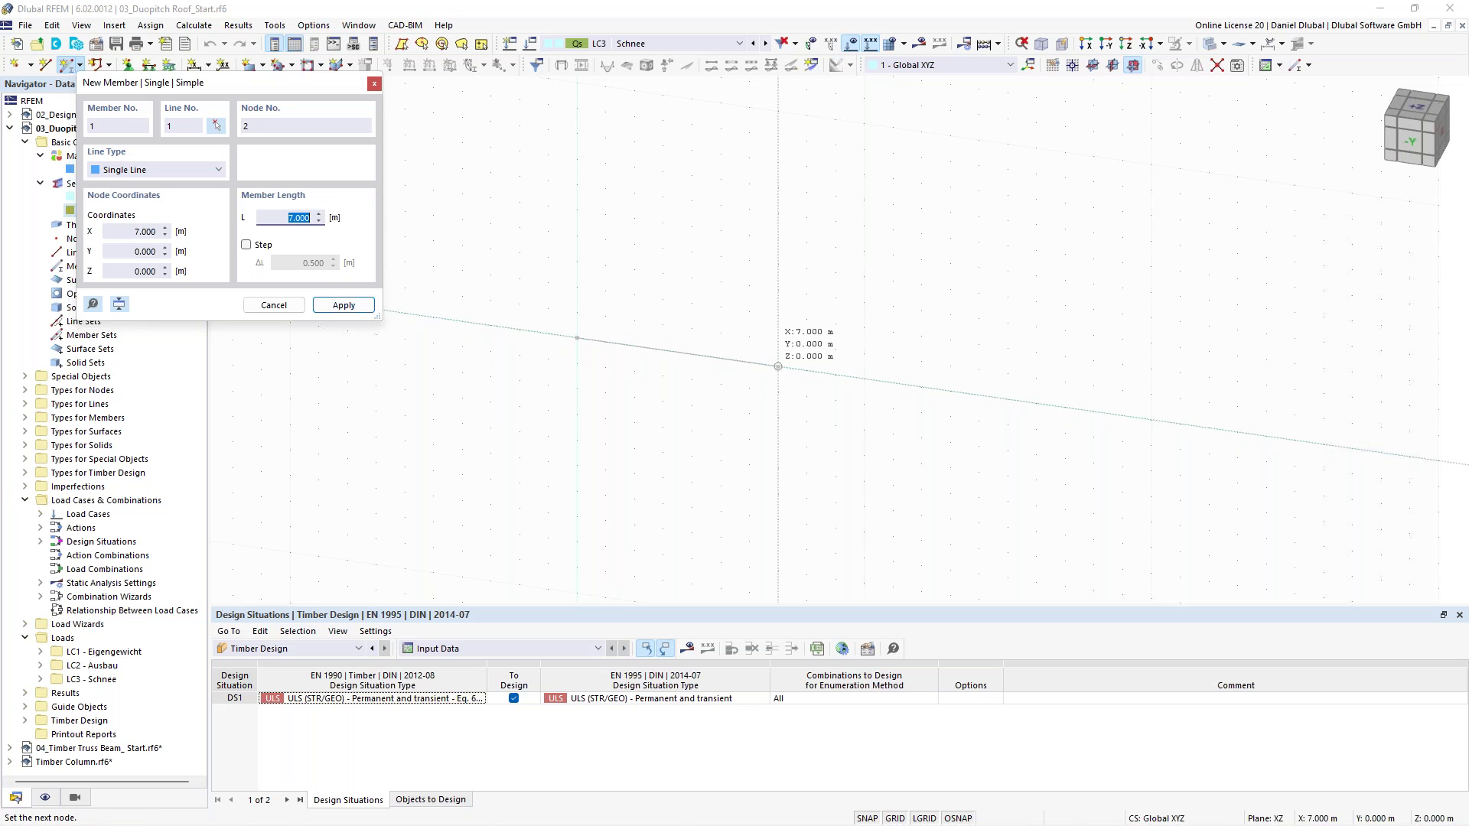
{"action": "type", "text": "24"}
{"action": "key", "text": "Return"}
{"action": "scroll", "coordinate": [779, 306], "scroll_direction": "down", "scroll_amount": 3}
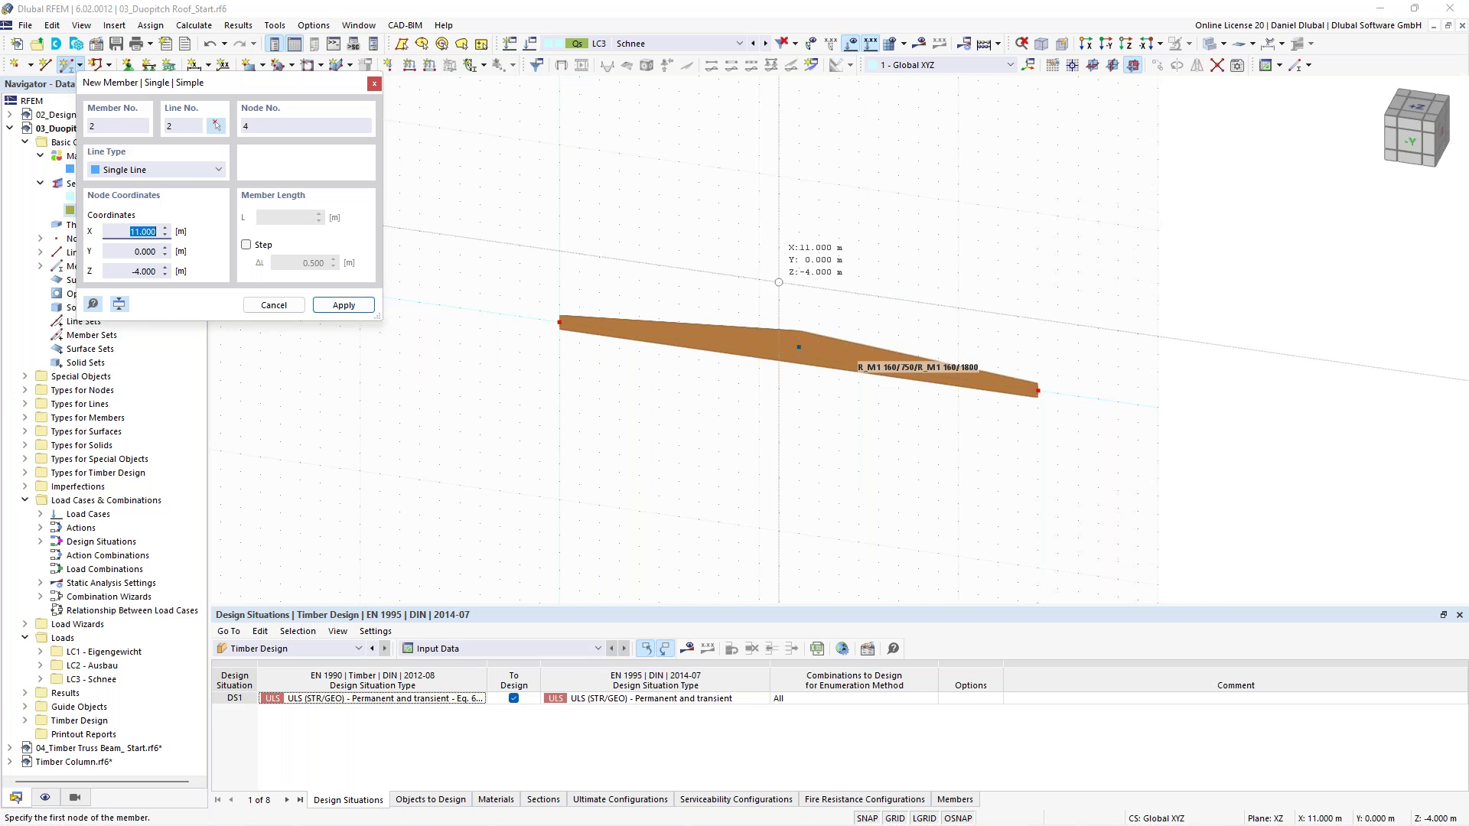
{"action": "key", "text": "Escape"}
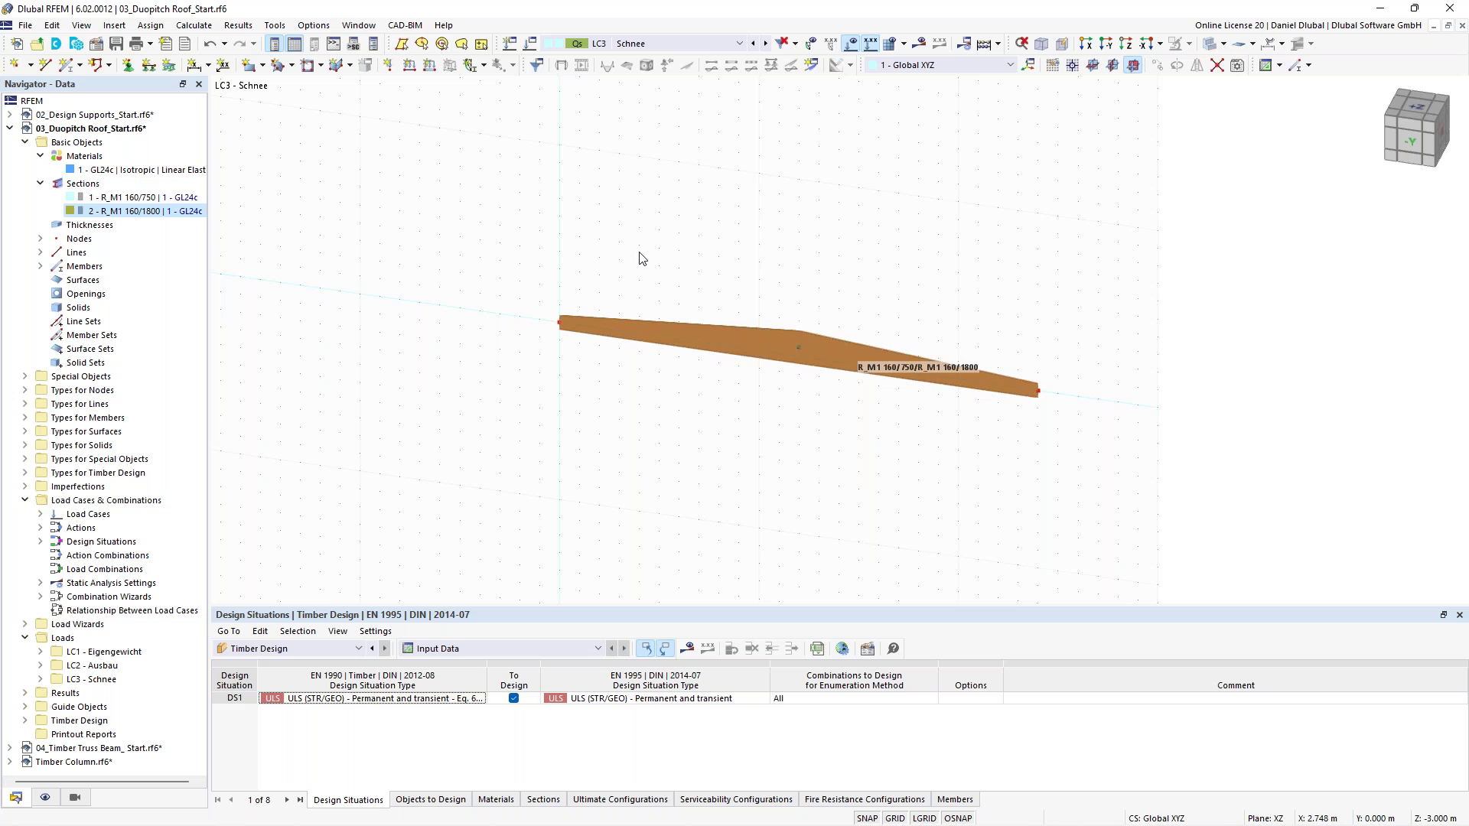
Assign nodal support type 1 to the beam's start node
{"action": "key", "text": "F3"}
{"action": "middle_click_drag", "start_coordinate": [641, 263], "coordinate": [536, 264], "text": "ctrl"}
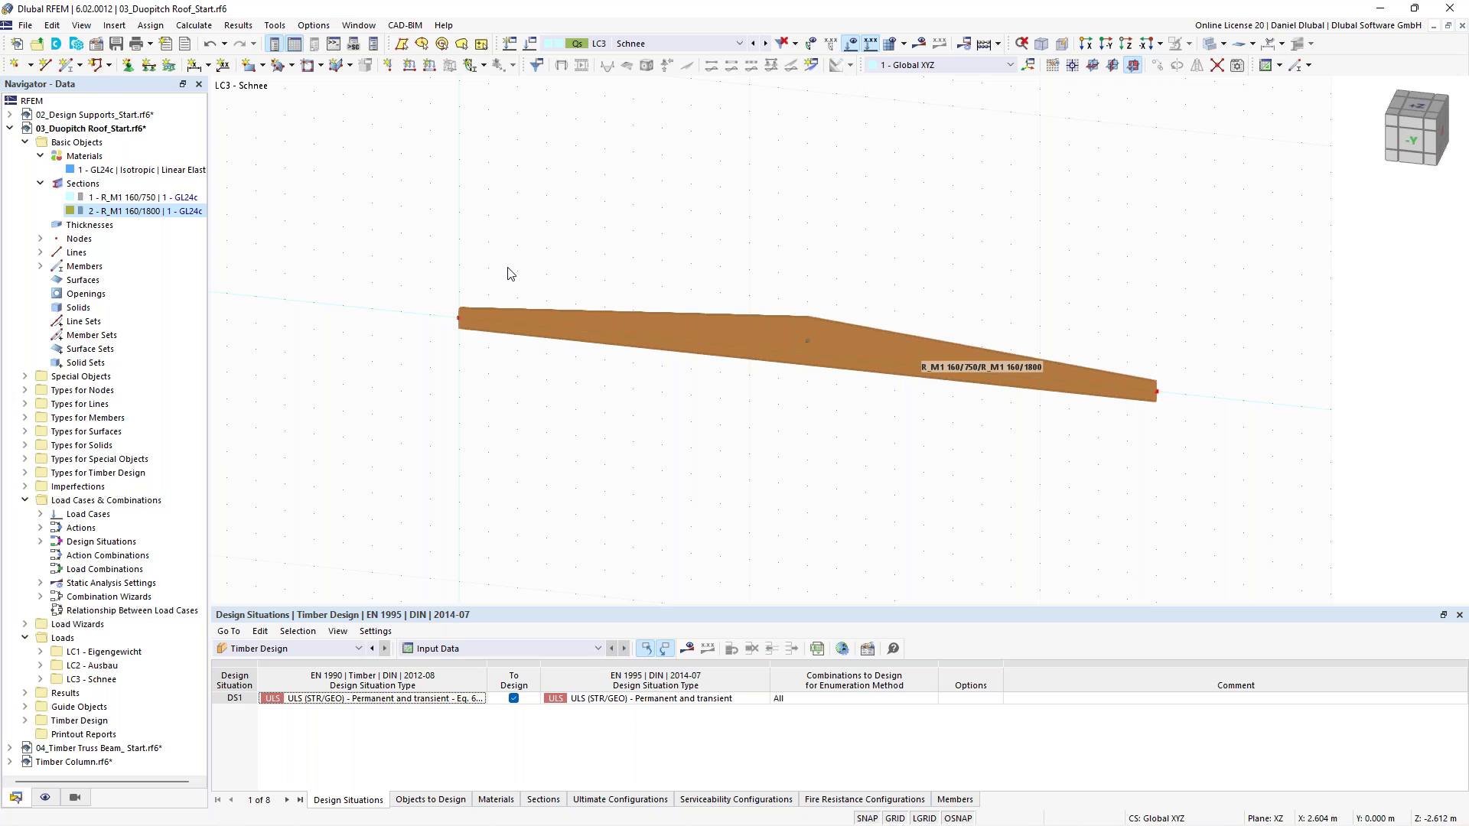
{"action": "left_click", "coordinate": [129, 68]}
Try the predefined nodal support types 5 and 3 for the beam's end node
{"action": "left_click", "coordinate": [626, 367]}
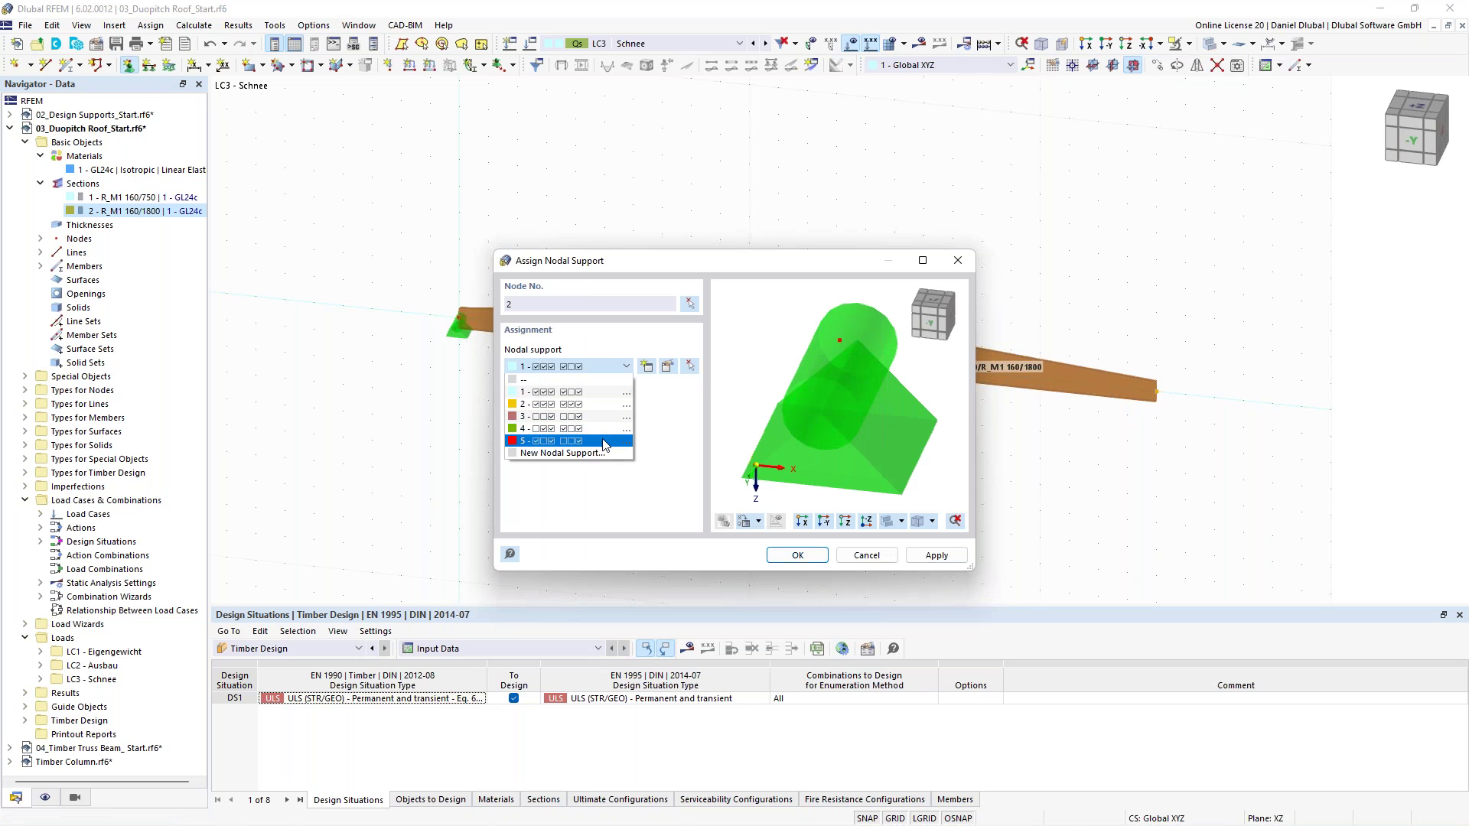
{"action": "left_click", "coordinate": [605, 442]}
{"action": "left_click", "coordinate": [626, 366]}
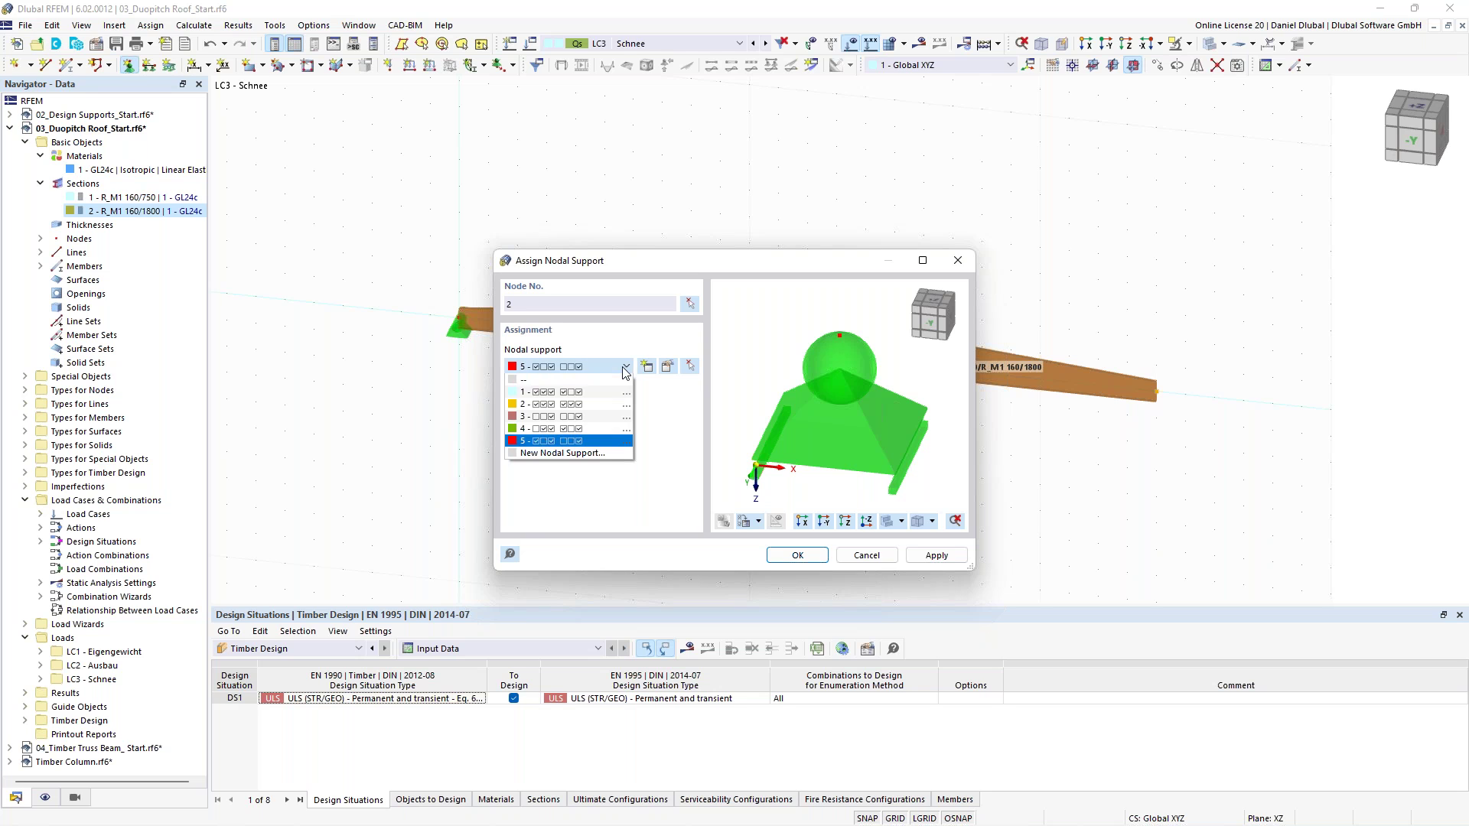
{"action": "left_click", "coordinate": [609, 420]}
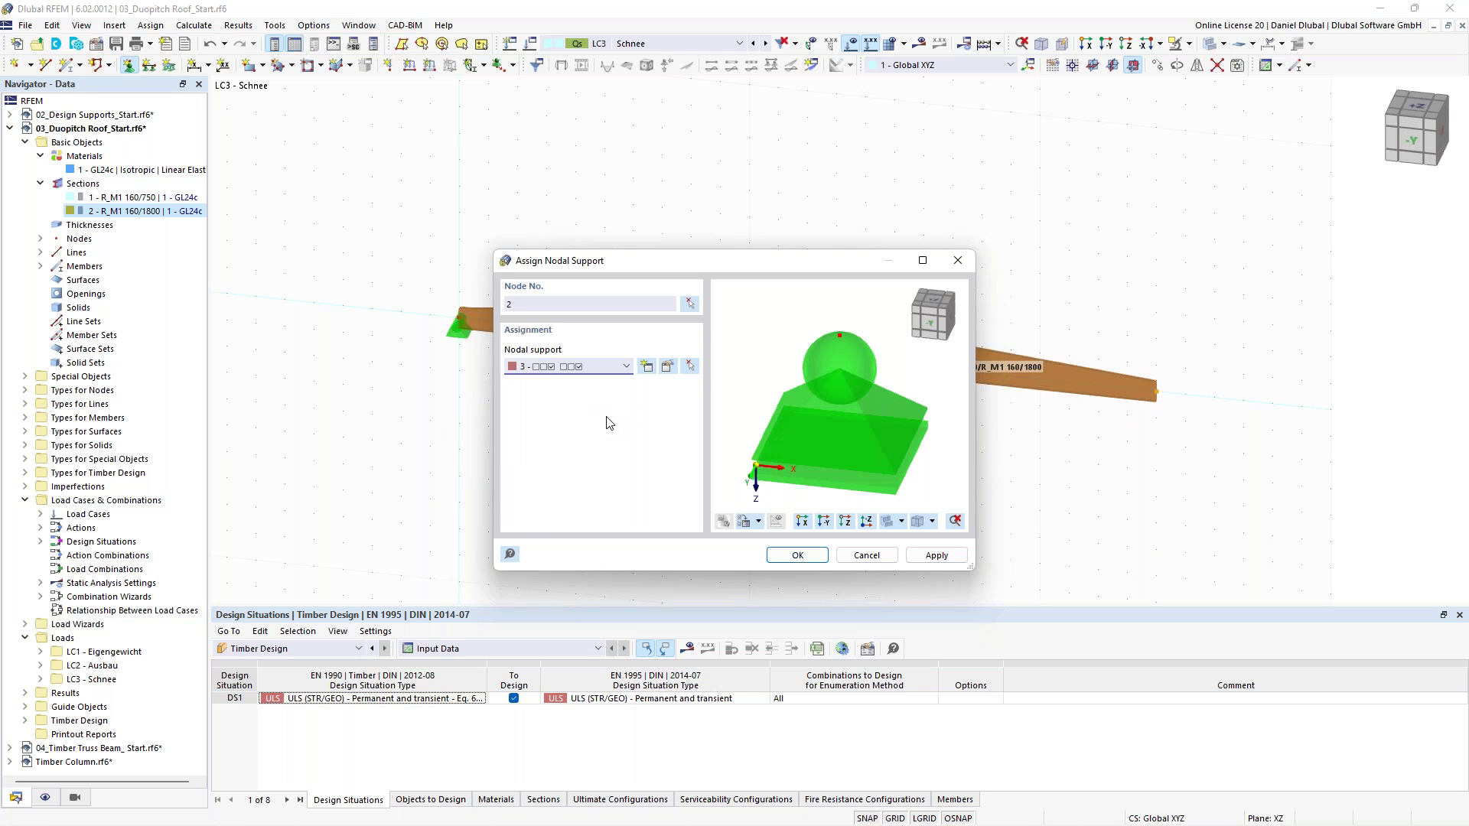
Create a new nodal support with the sliding-in-X preset and assign it to the beam's end node
{"action": "left_click", "coordinate": [648, 368]}
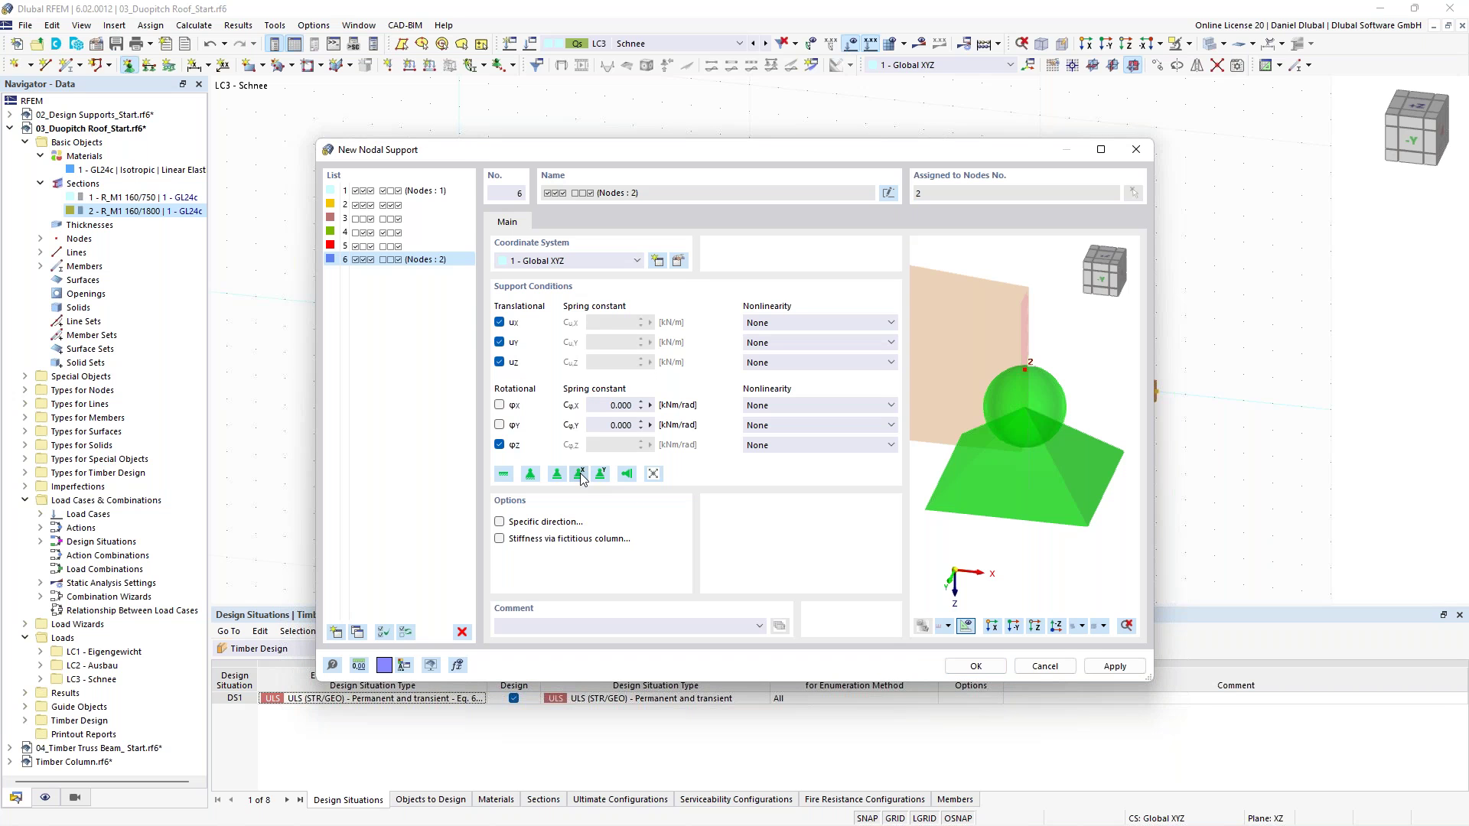
{"action": "left_click", "coordinate": [580, 473]}
{"action": "left_click", "coordinate": [977, 666]}
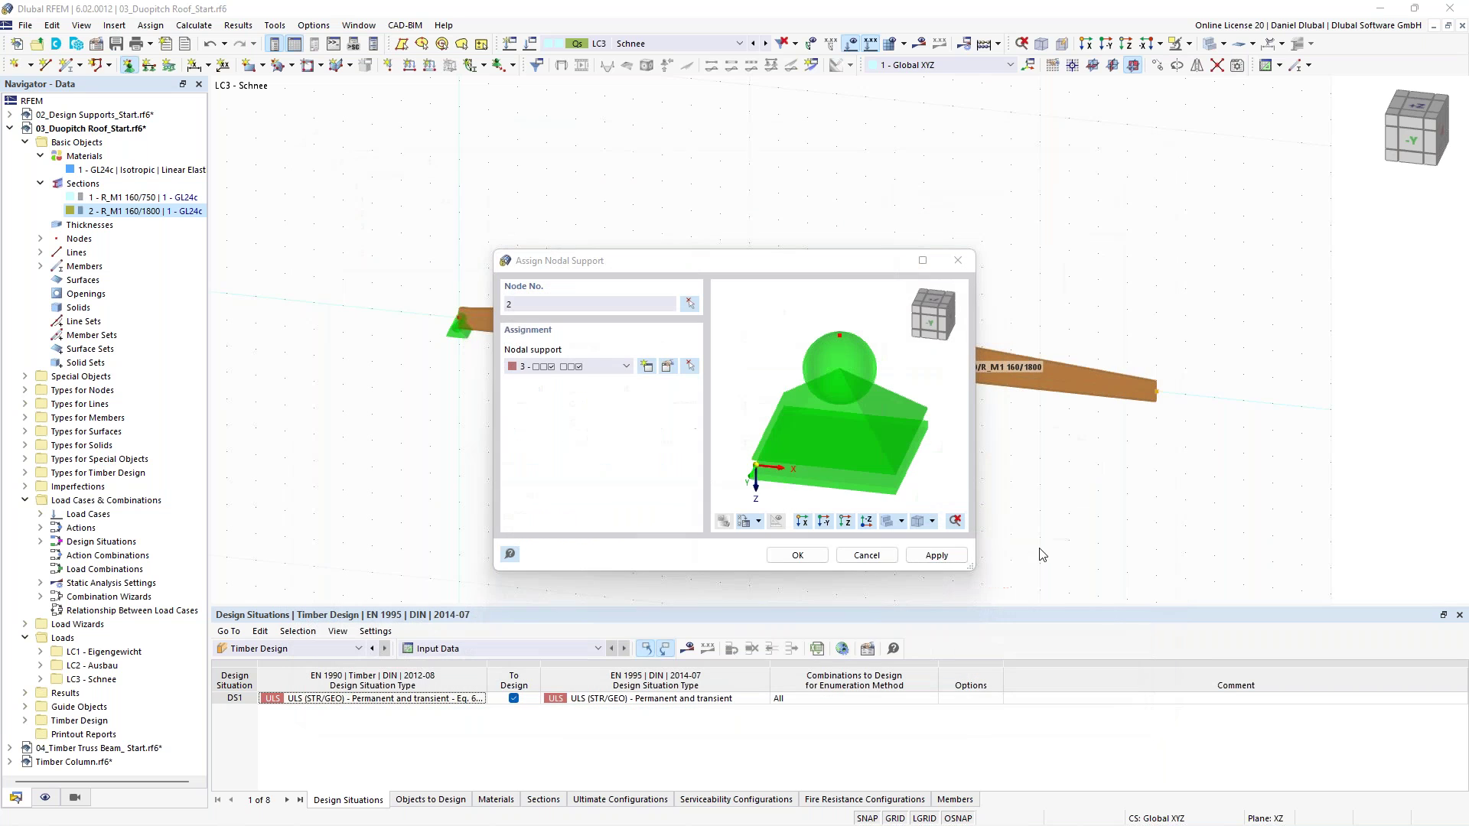
{"action": "left_click", "coordinate": [797, 556]}
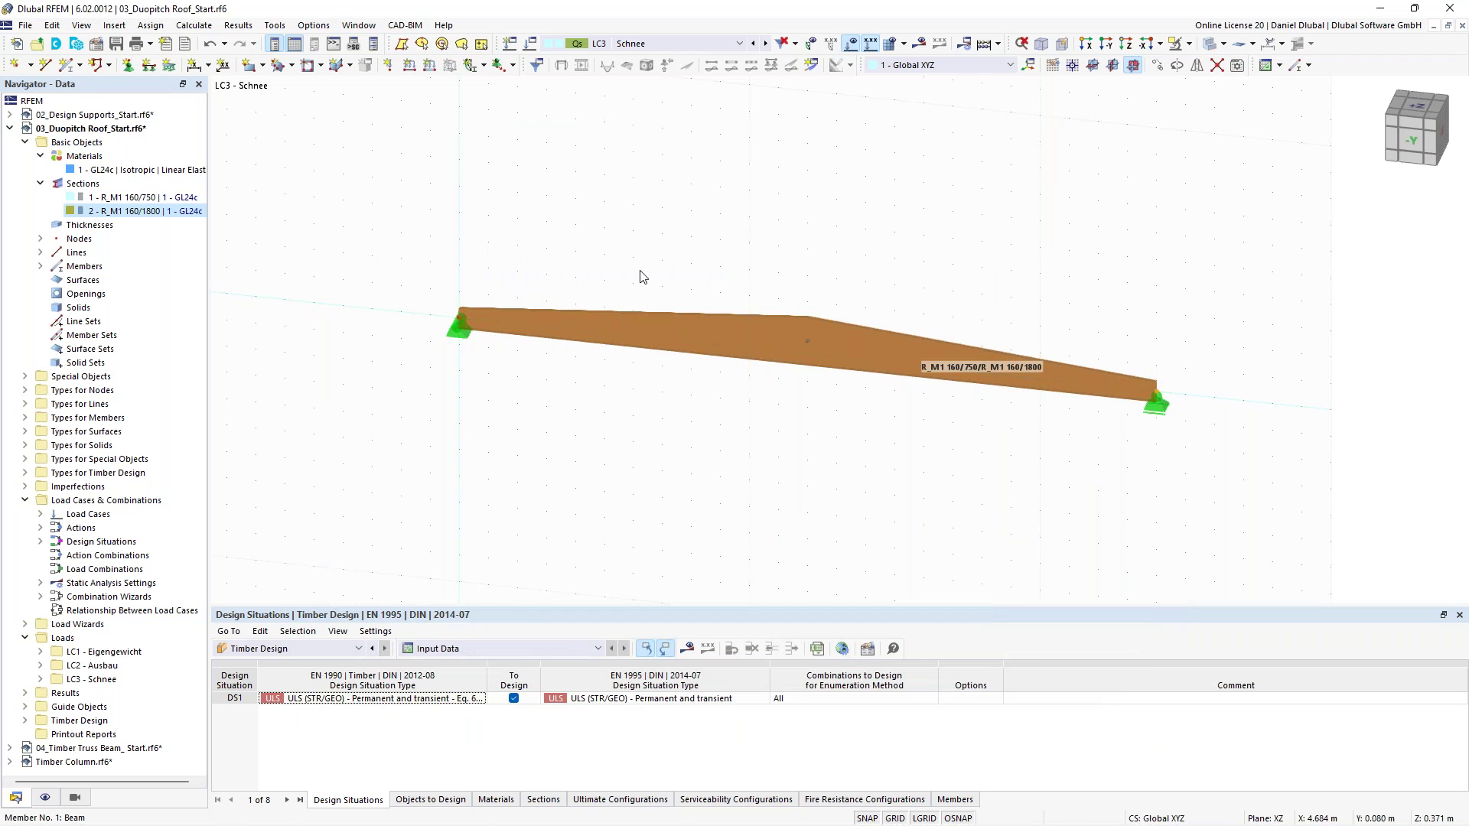
Create 5 intermediate 'On Member' nodes along the beam without dividing the member
{"action": "scroll", "coordinate": [737, 246], "scroll_direction": "up", "scroll_amount": 2}
{"action": "middle_click_drag", "start_coordinate": [734, 290], "coordinate": [649, 199], "text": "ctrl"}
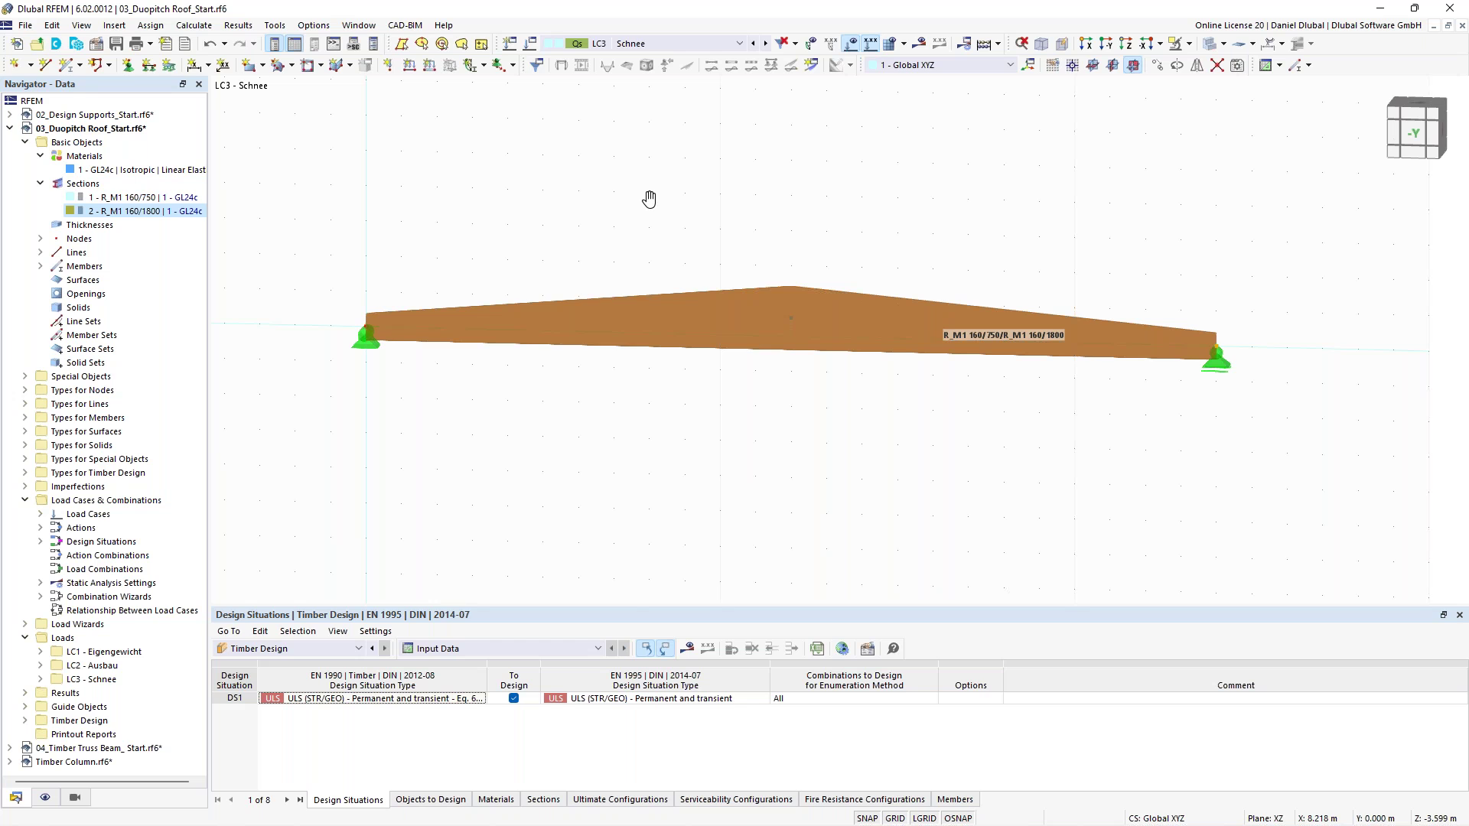
{"action": "middle_click_drag", "start_coordinate": [649, 199], "coordinate": [778, 305], "text": "ctrl"}
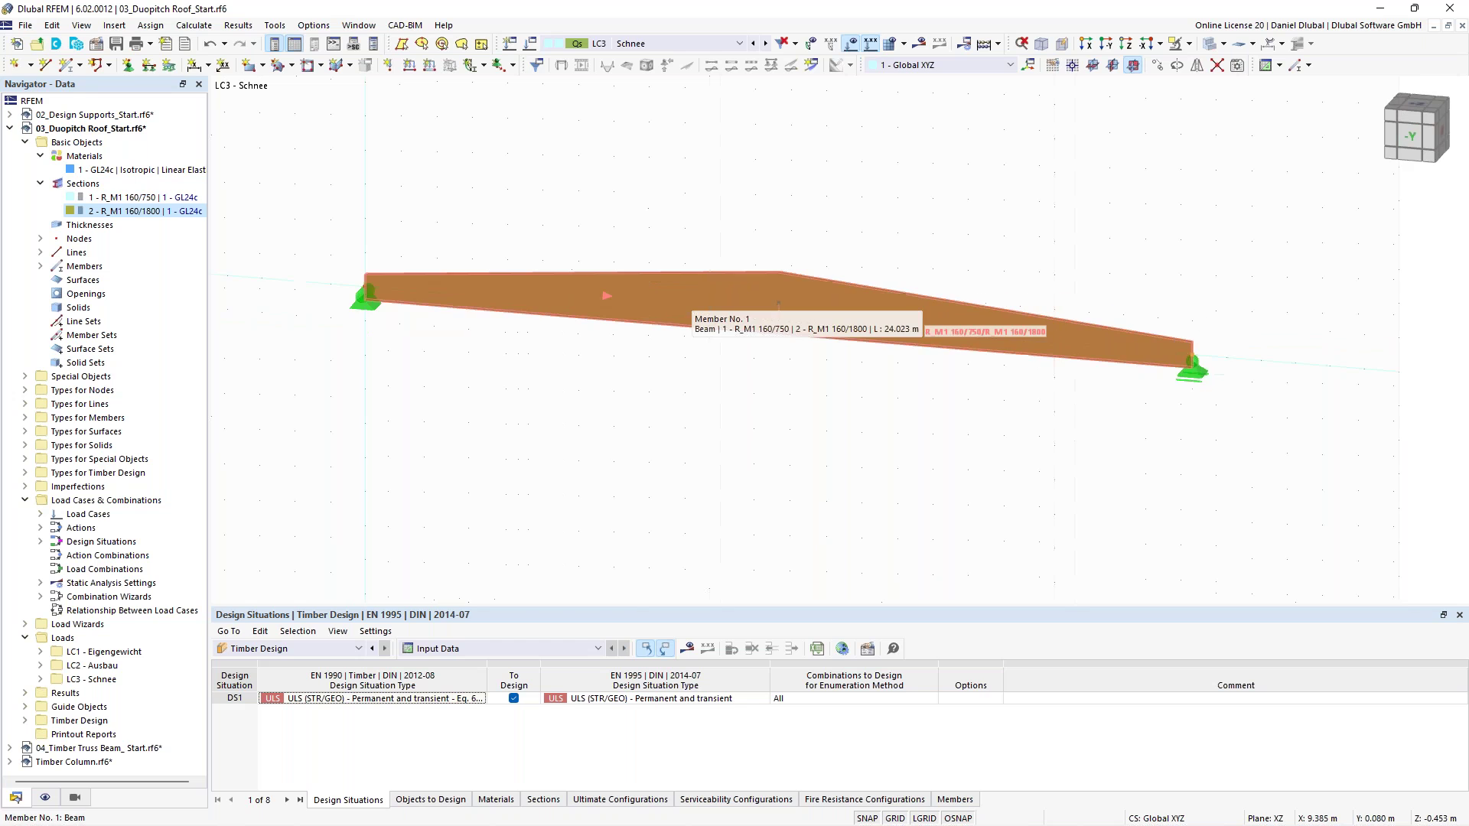
{"action": "double_click", "coordinate": [690, 303]}
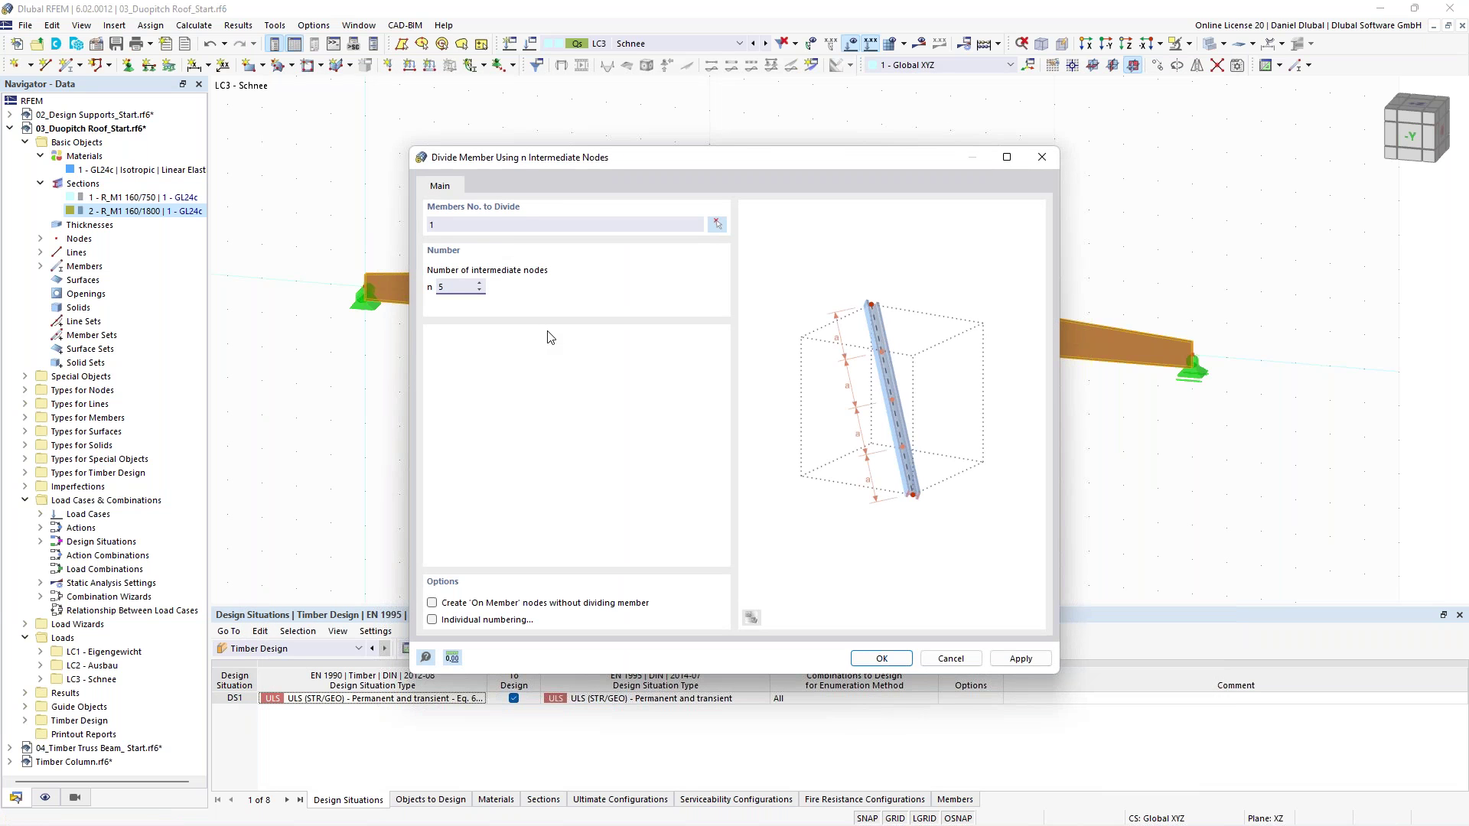
{"action": "left_click", "coordinate": [465, 609]}
{"action": "left_click_drag", "start_coordinate": [723, 159], "coordinate": [488, 568]}
{"action": "left_click_drag", "start_coordinate": [586, 566], "coordinate": [770, 180]}
{"action": "left_click", "coordinate": [830, 682]}
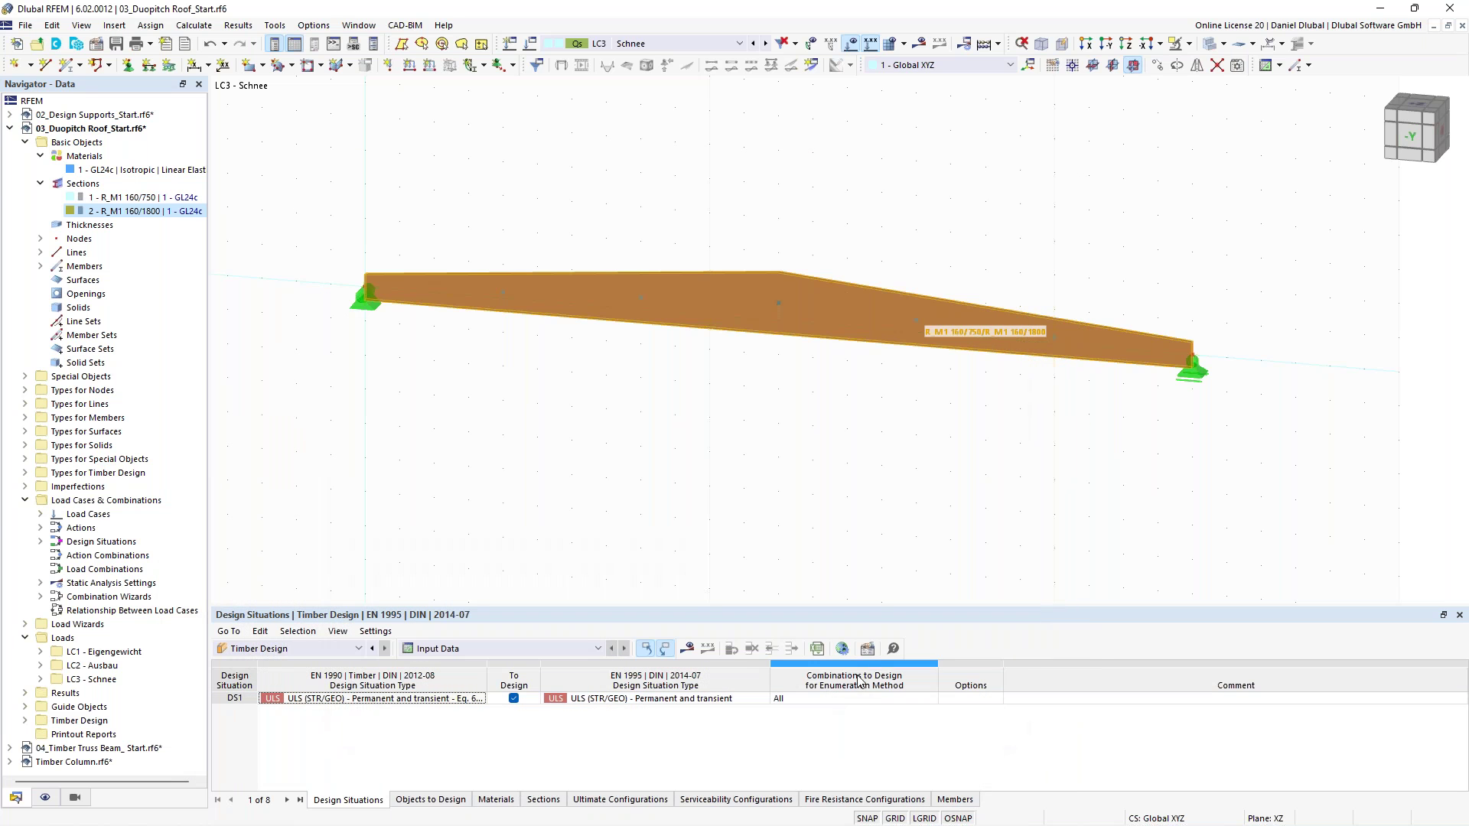
Inspect the intermediate nodes along the beam, including nodes 3 and 6 at the ridge
{"action": "scroll", "coordinate": [544, 188], "scroll_direction": "down", "scroll_amount": 2}
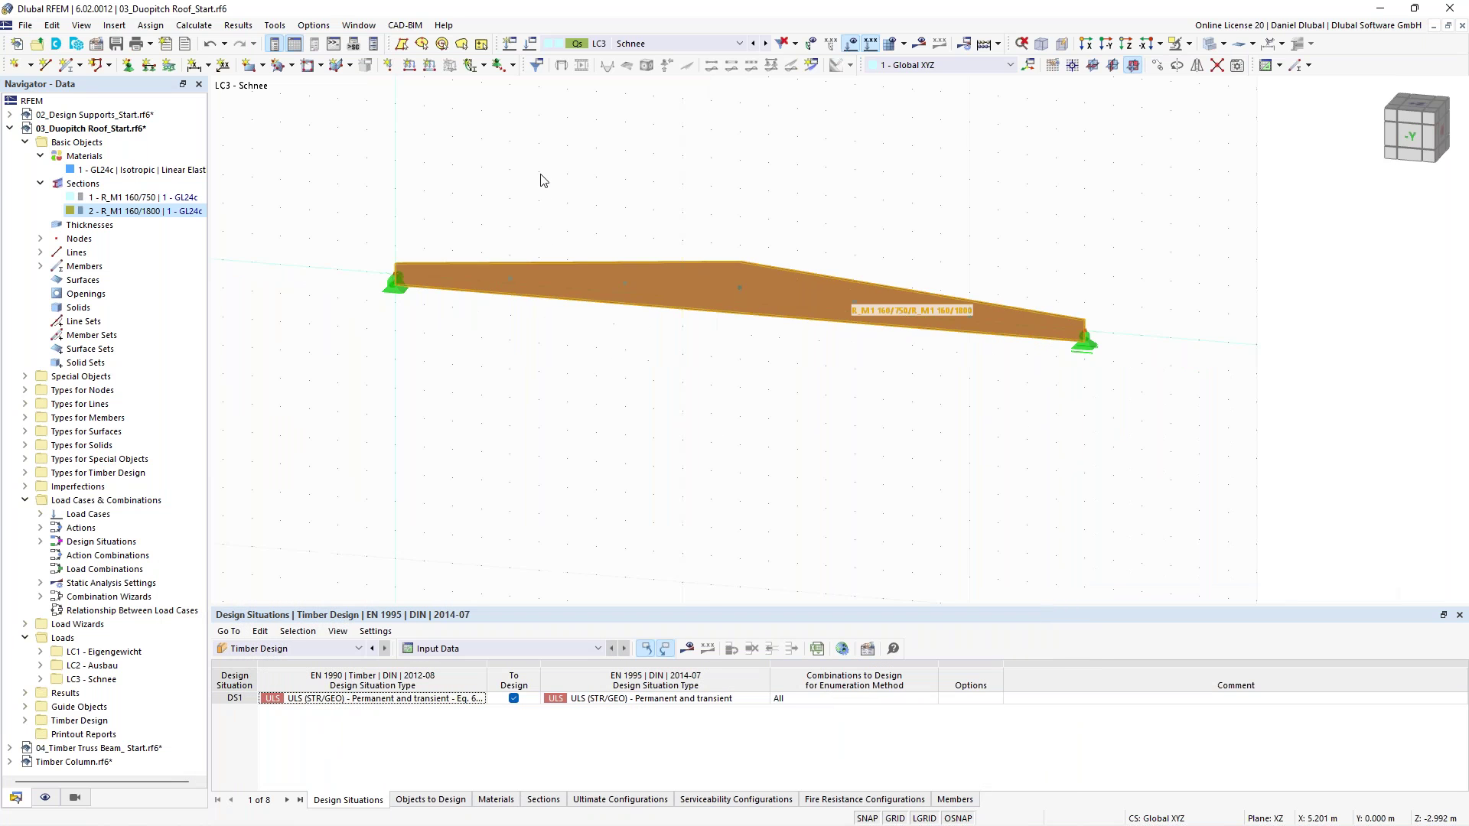
{"action": "scroll", "coordinate": [562, 203], "scroll_direction": "down", "scroll_amount": 1}
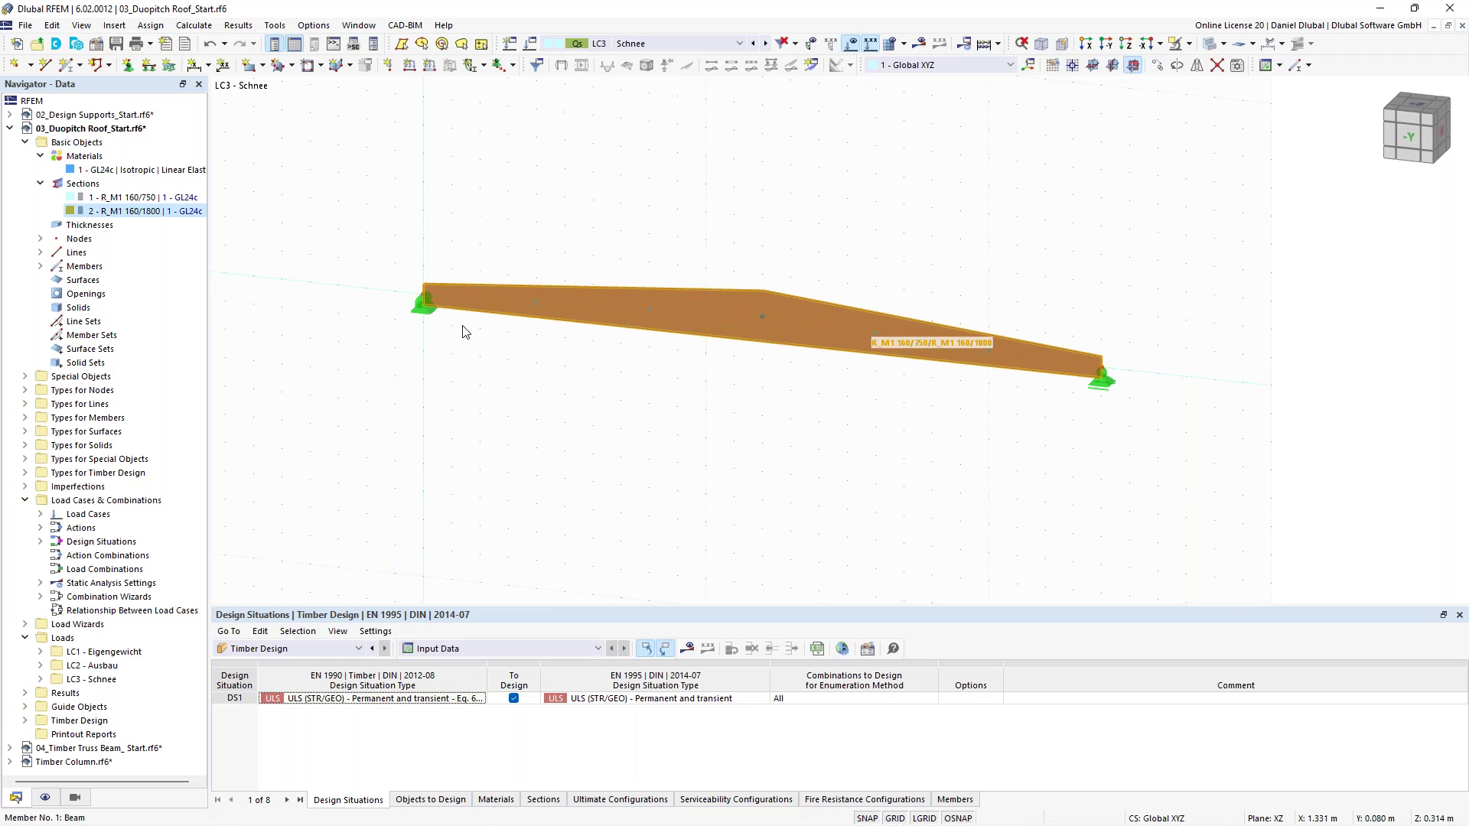
{"action": "scroll", "coordinate": [463, 329], "scroll_direction": "up", "scroll_amount": 2}
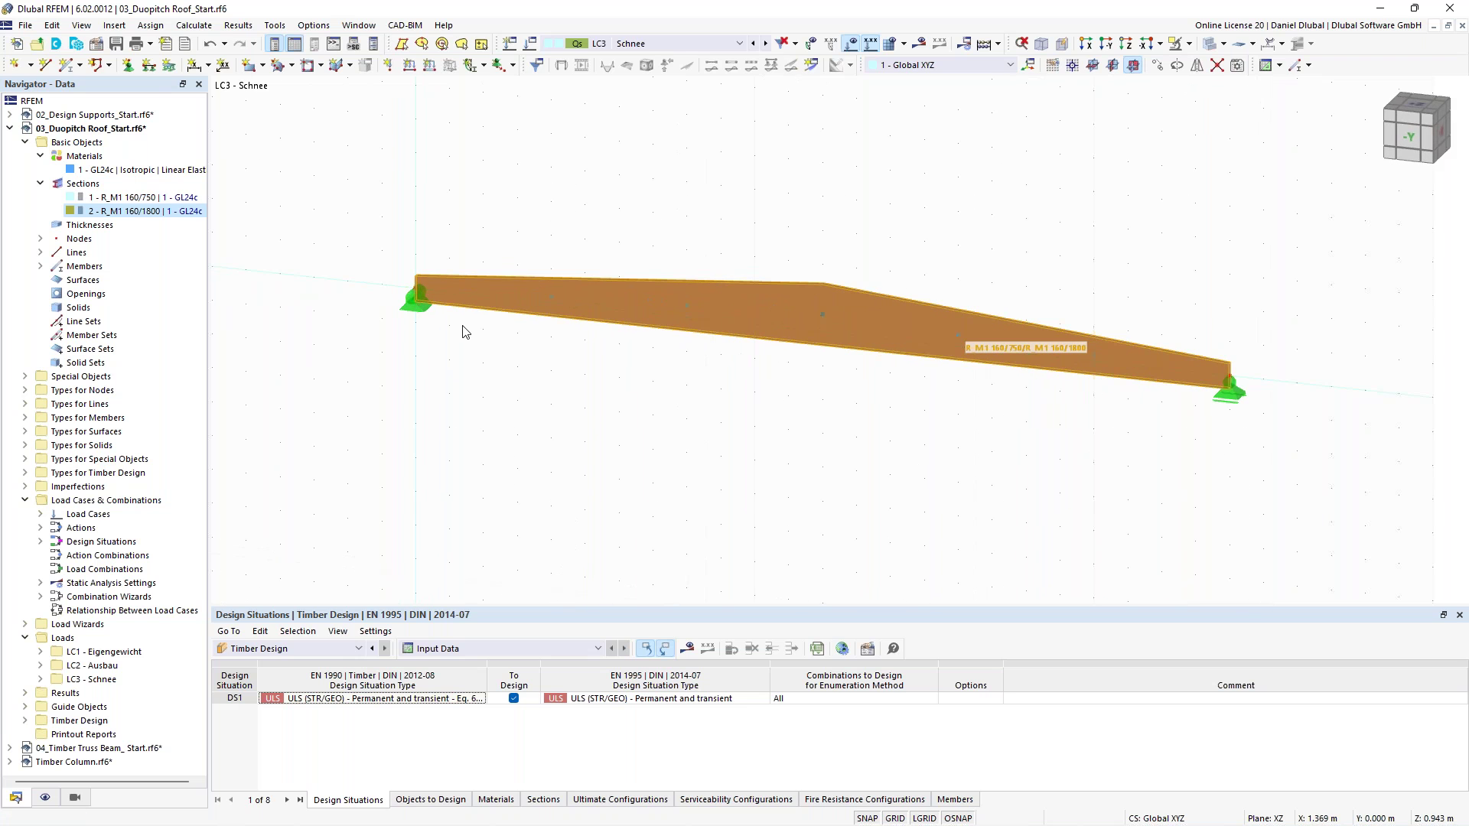
{"action": "left_click", "coordinate": [571, 292]}
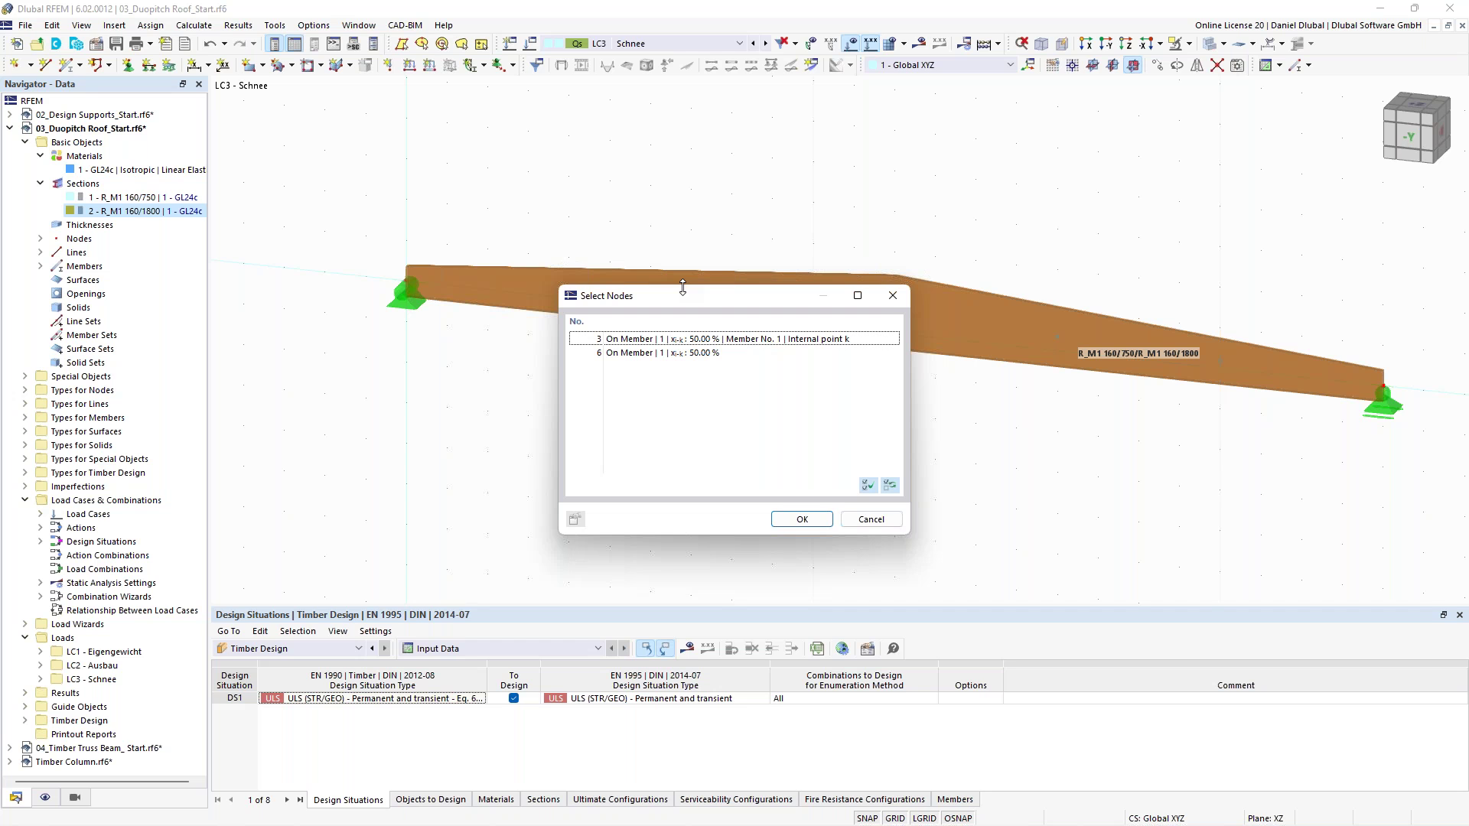
{"action": "key", "text": "Return"}
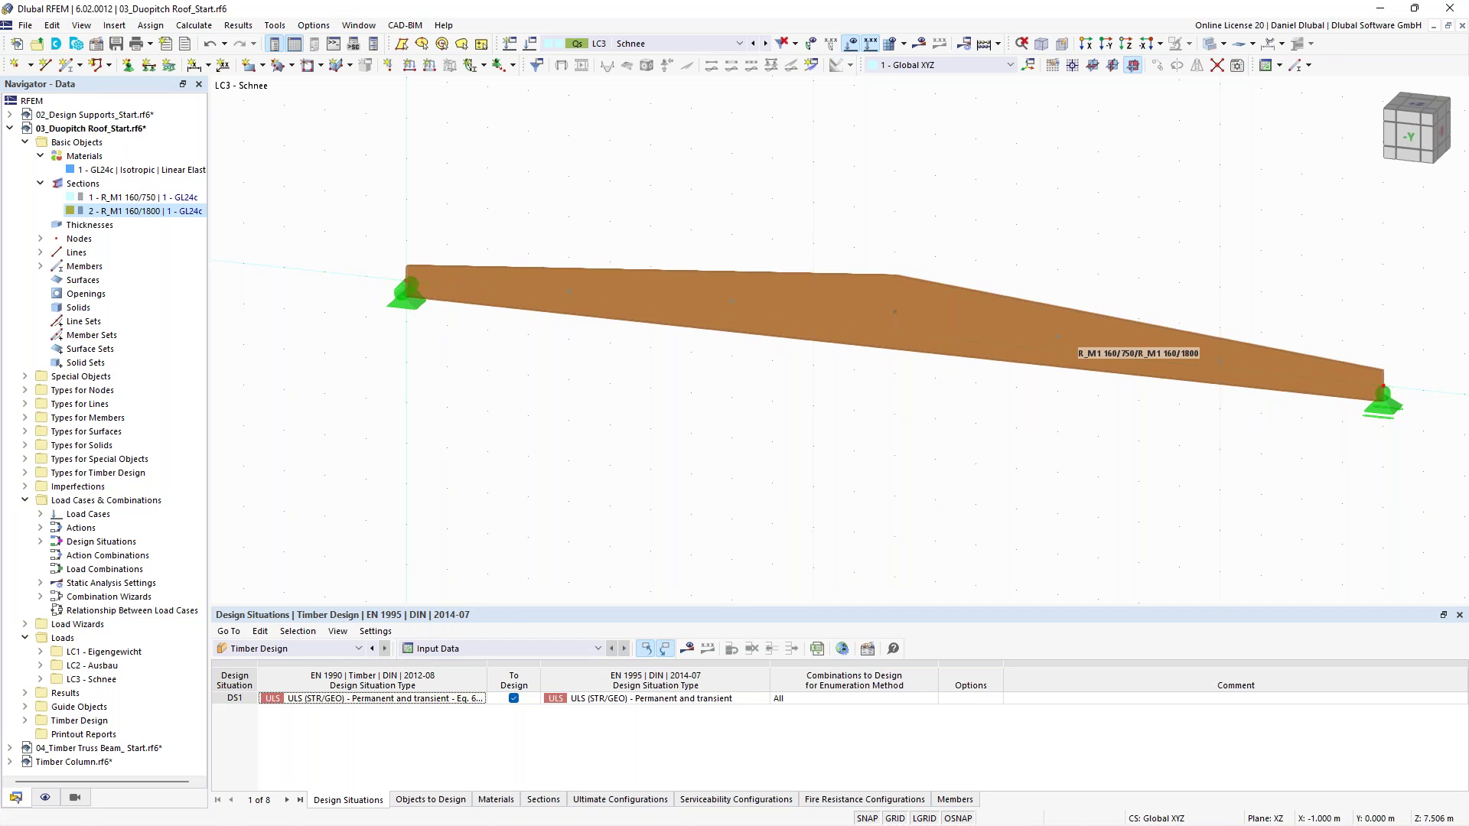
{"action": "scroll", "coordinate": [584, 410], "scroll_direction": "down", "scroll_amount": 2}
{"action": "scroll", "coordinate": [681, 370], "scroll_direction": "up", "scroll_amount": 1}
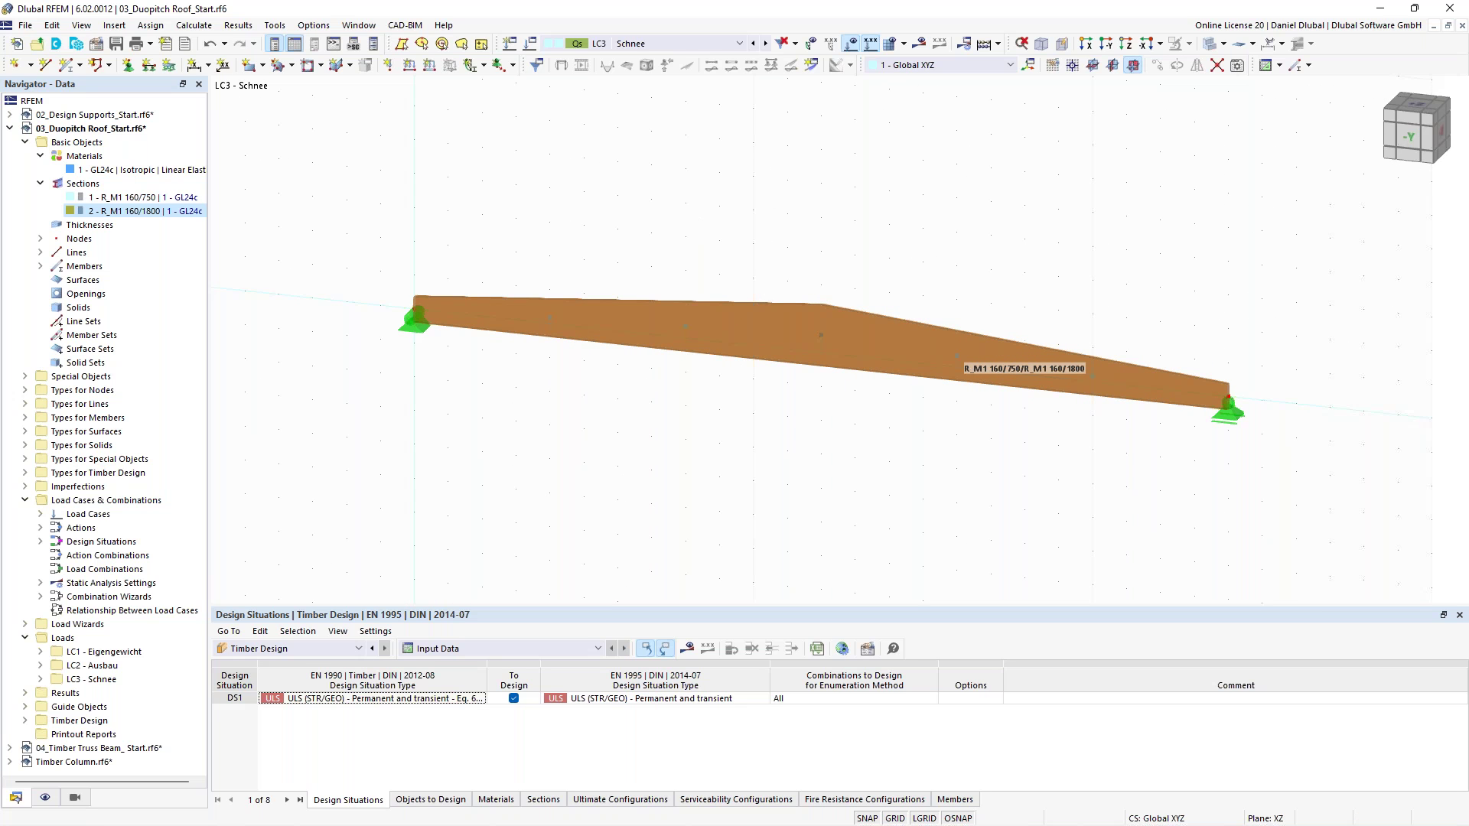
Start a new effective lengths definition for the duopitch beam member
{"action": "scroll", "coordinate": [769, 245], "scroll_direction": "up", "scroll_amount": 1}
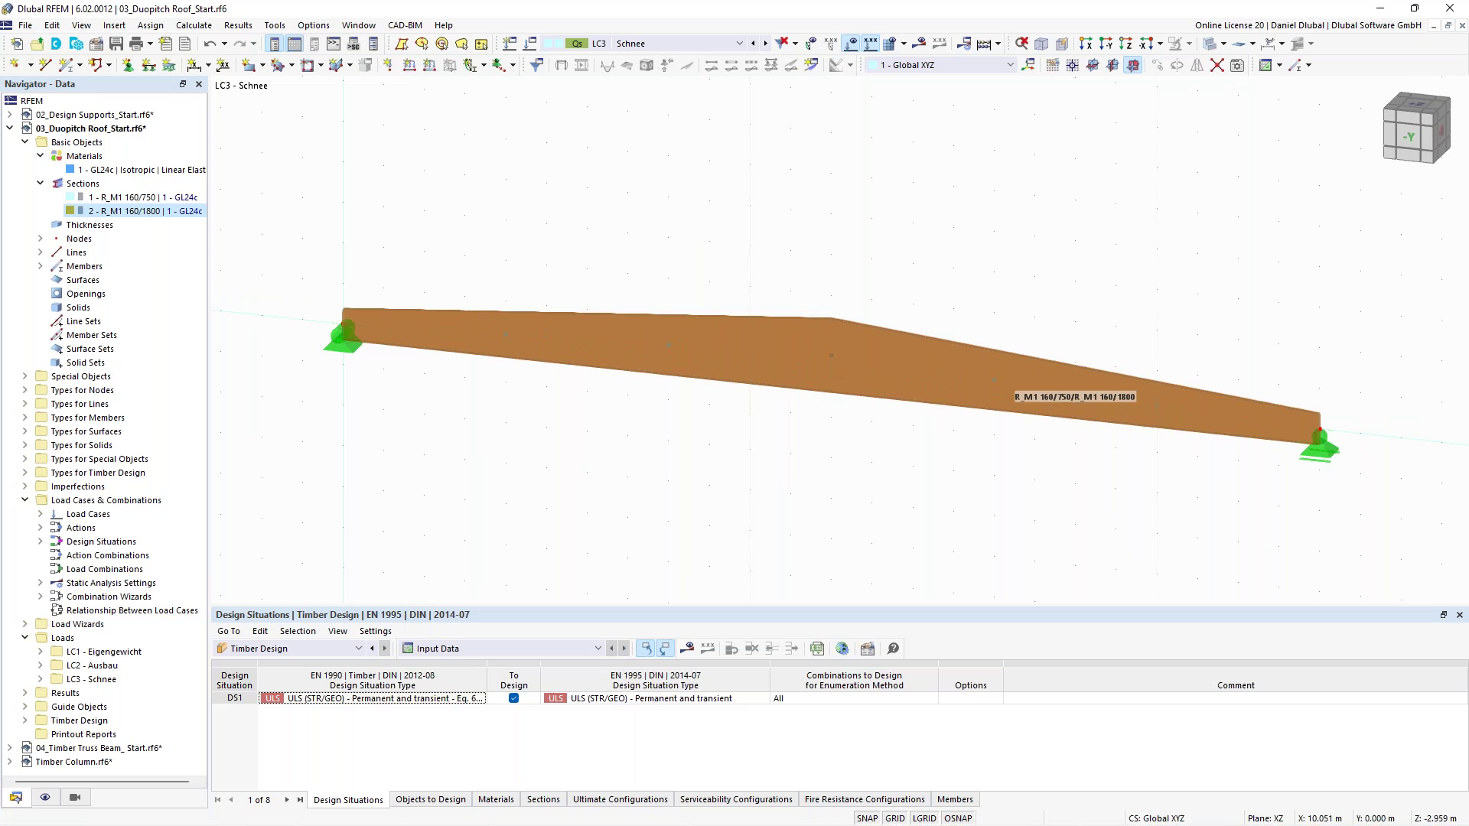
{"action": "middle_click_drag", "start_coordinate": [767, 246], "coordinate": [712, 245]}
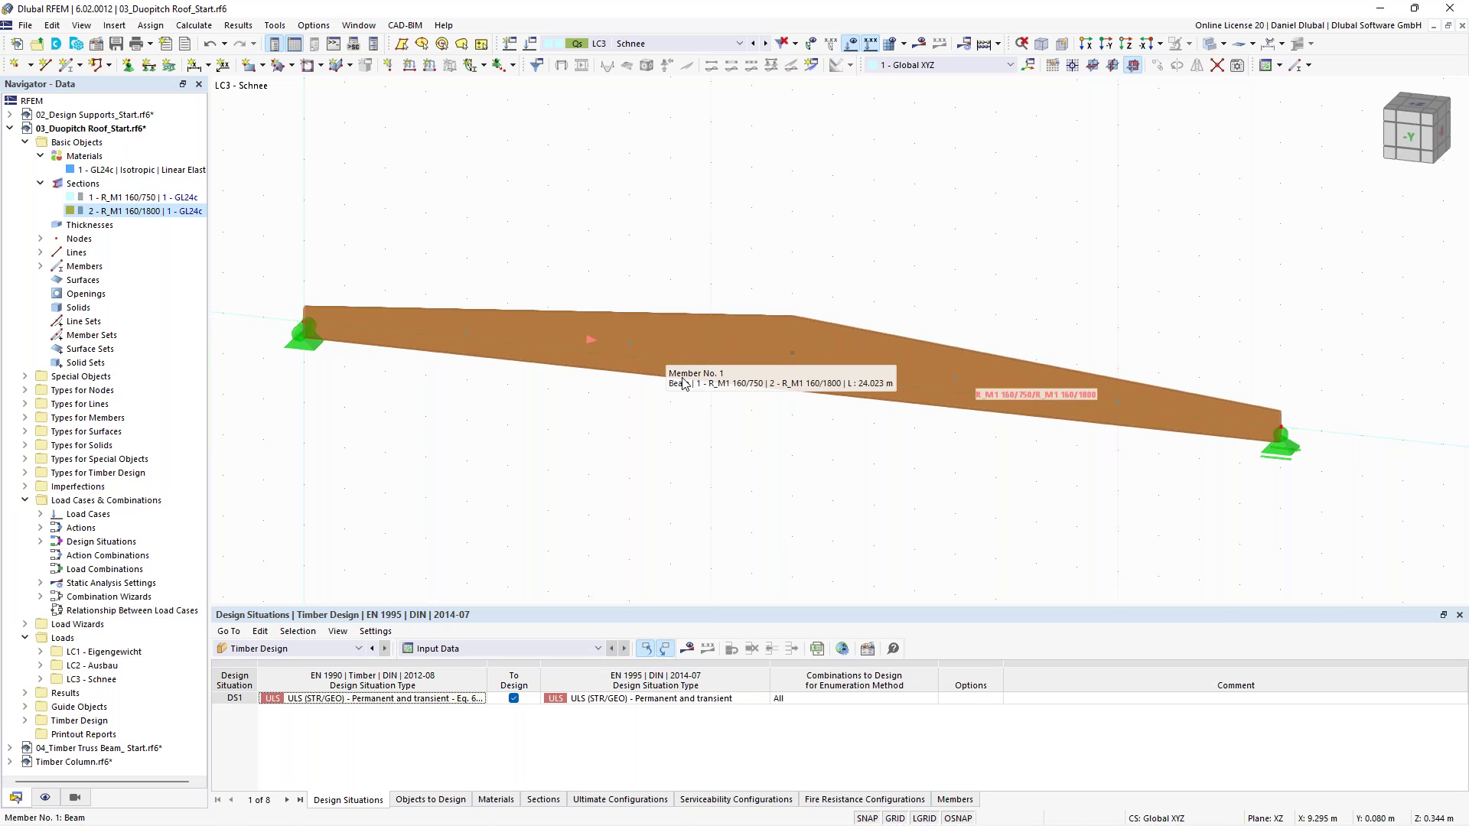
{"action": "double_click", "coordinate": [672, 338]}
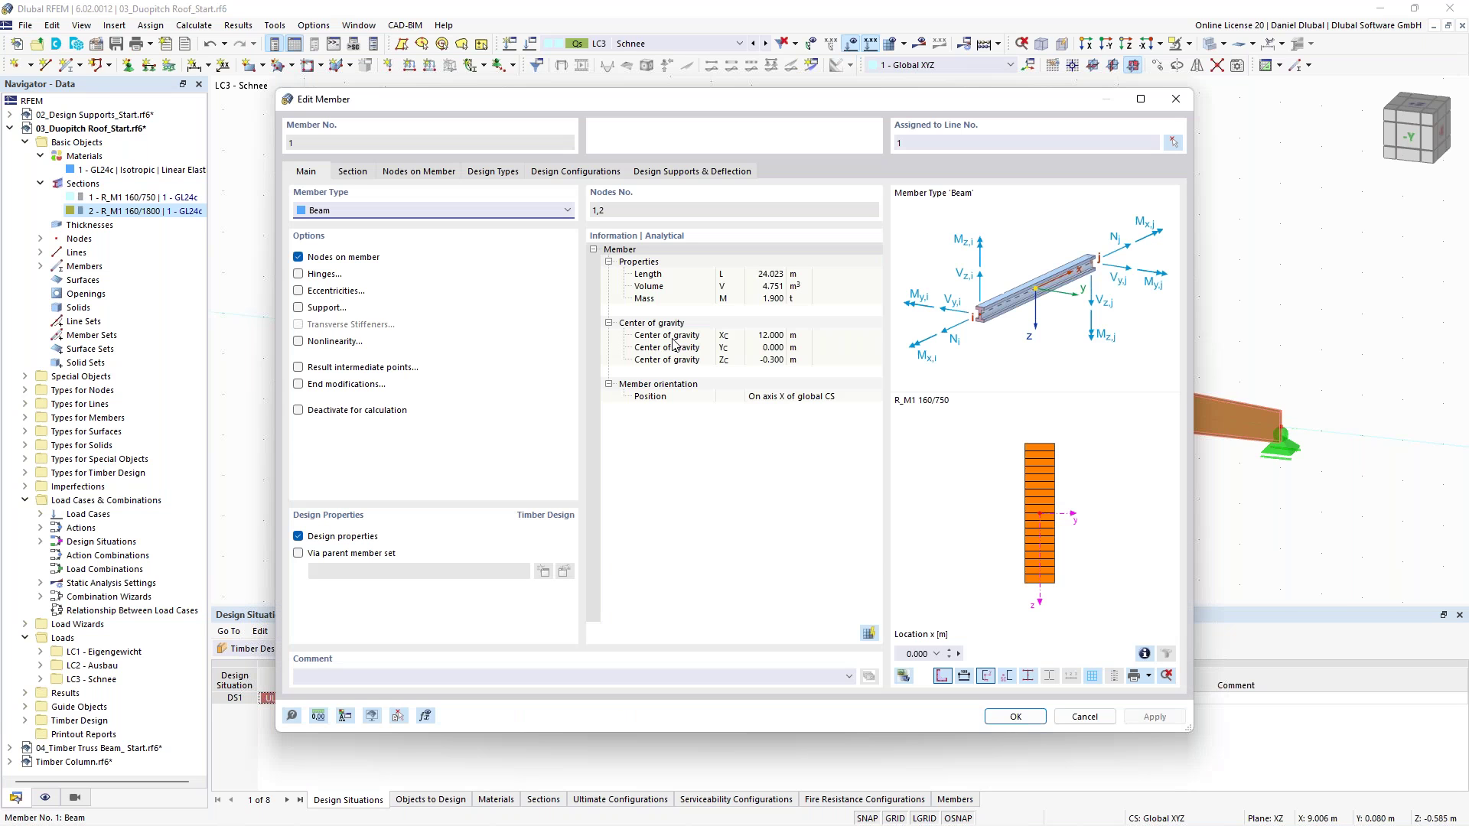
{"action": "left_click", "coordinate": [447, 172]}
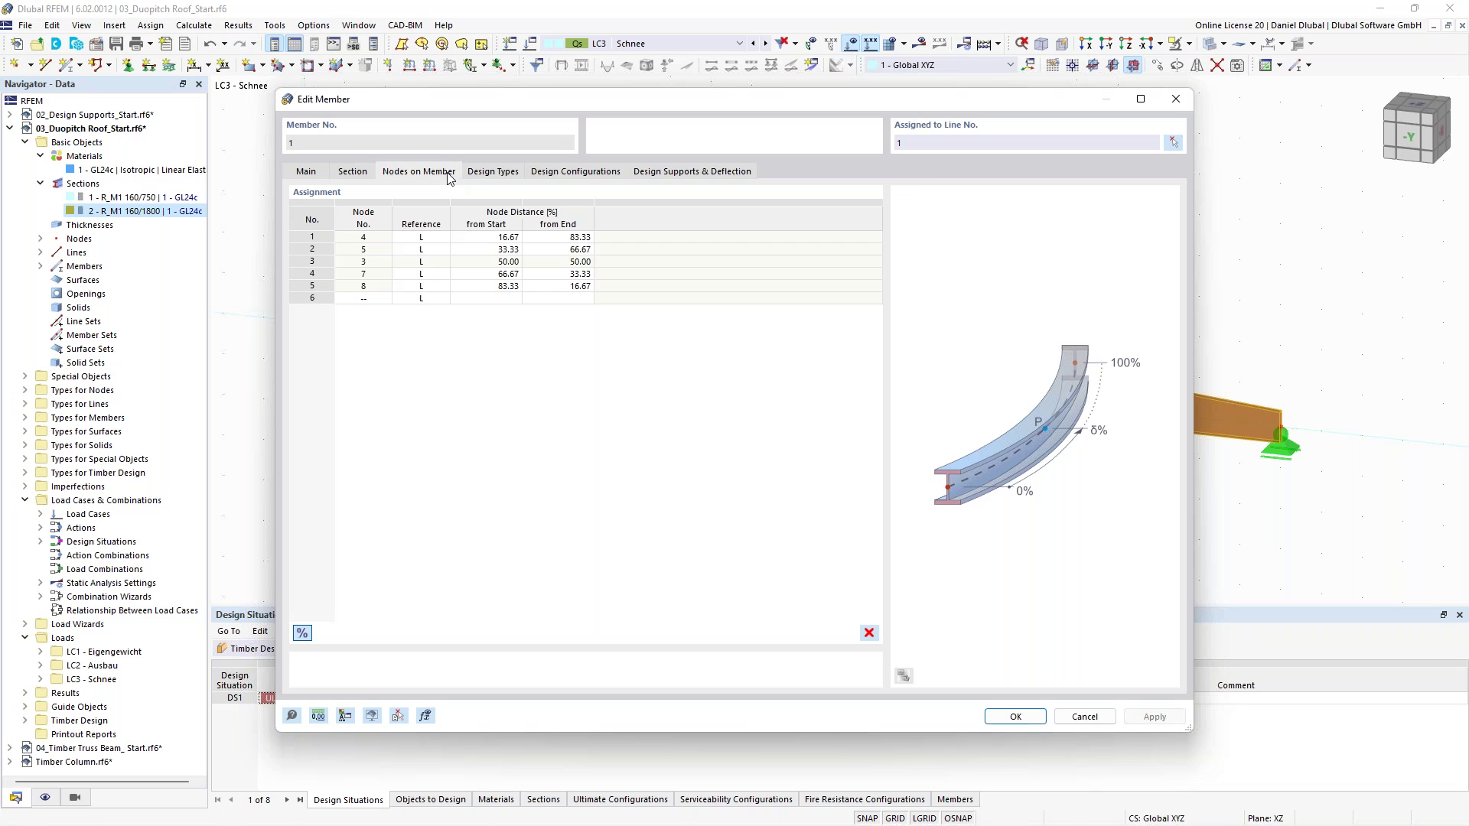
{"action": "left_click", "coordinate": [492, 173]}
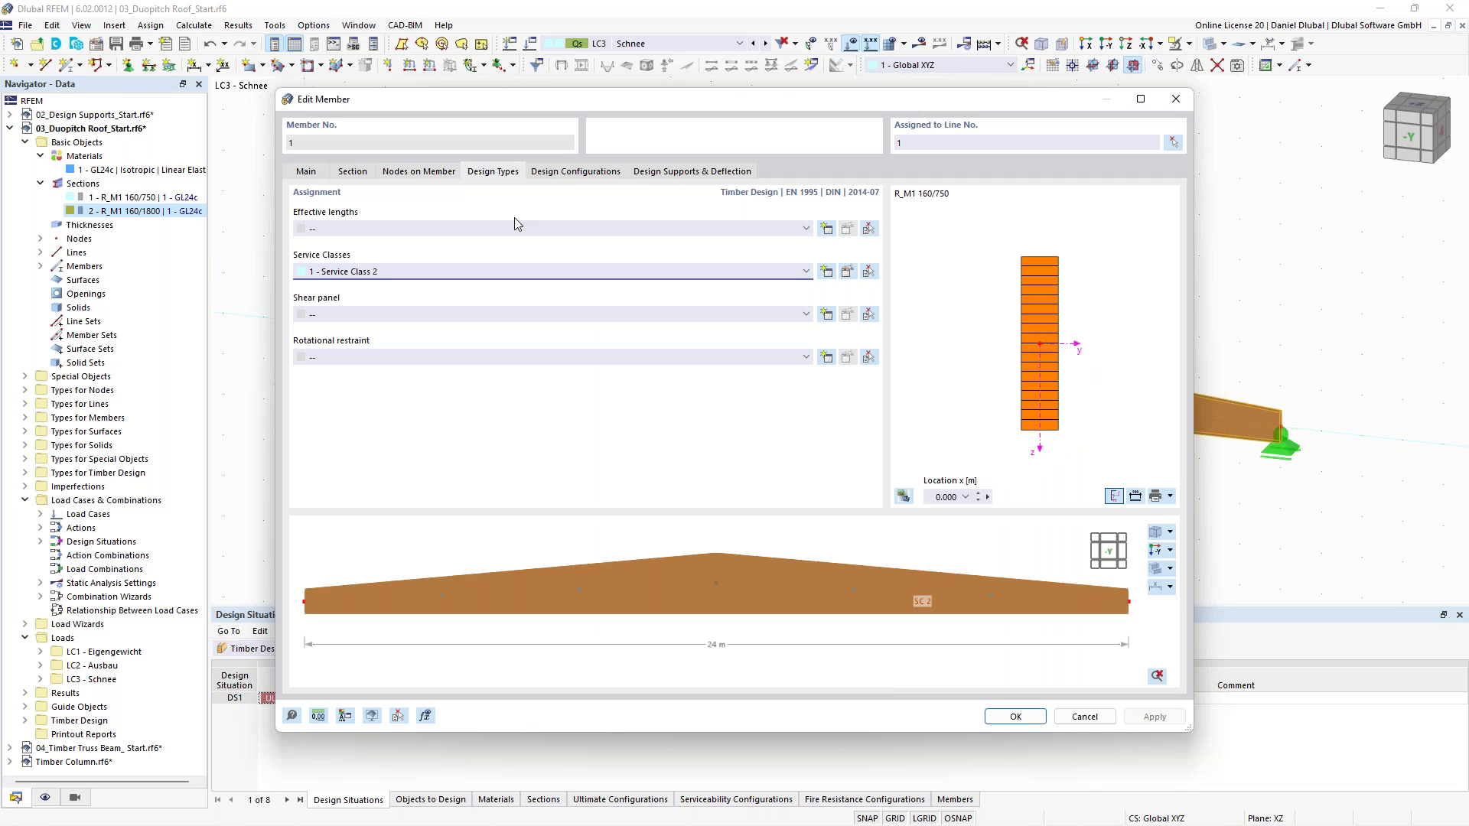
{"action": "double_click", "coordinate": [745, 229]}
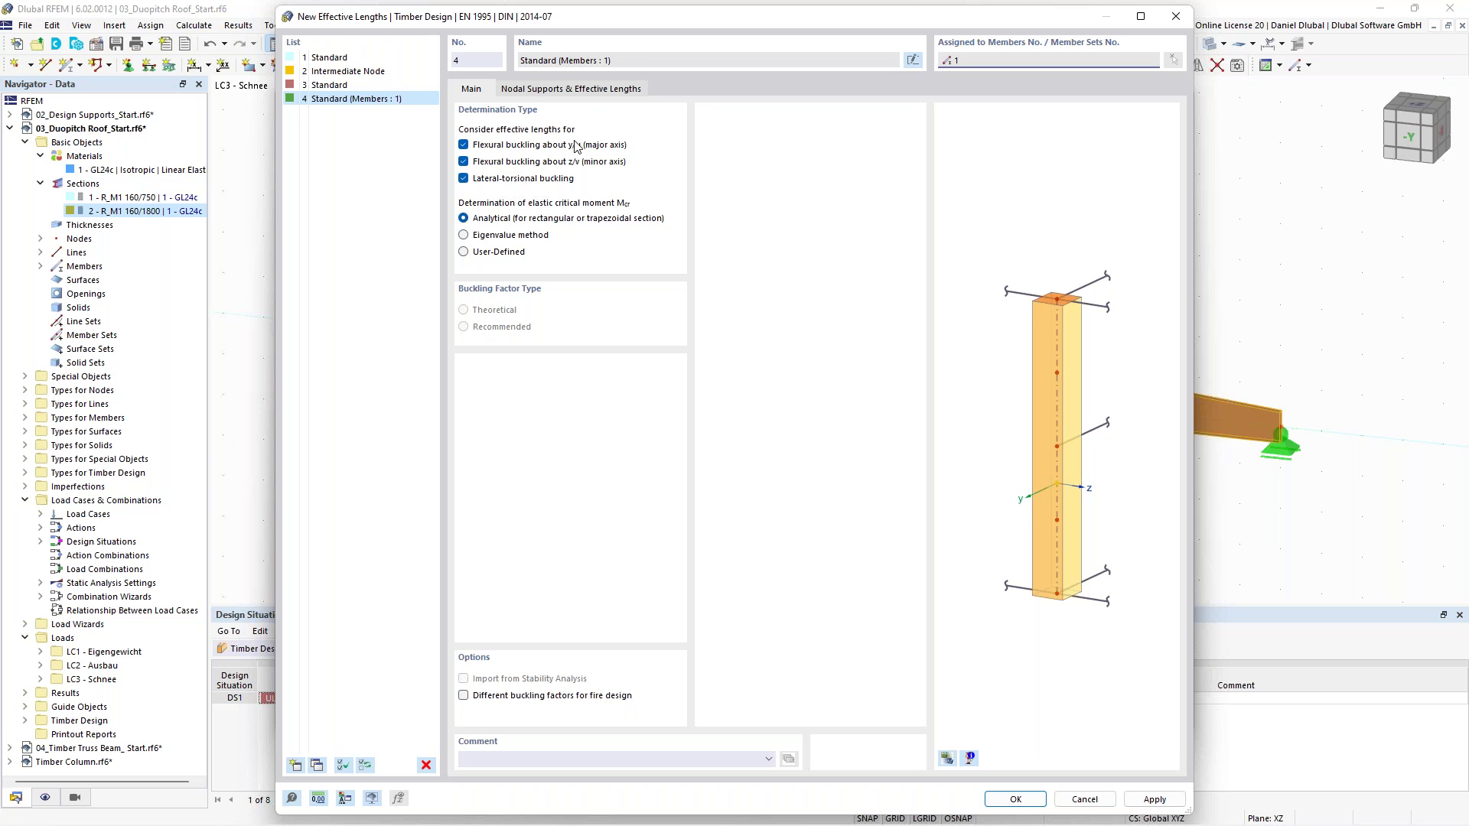
Import the beam's intermediate nodes into the effective lengths' nodal supports by picking the member in the model
{"action": "left_click", "coordinate": [556, 93]}
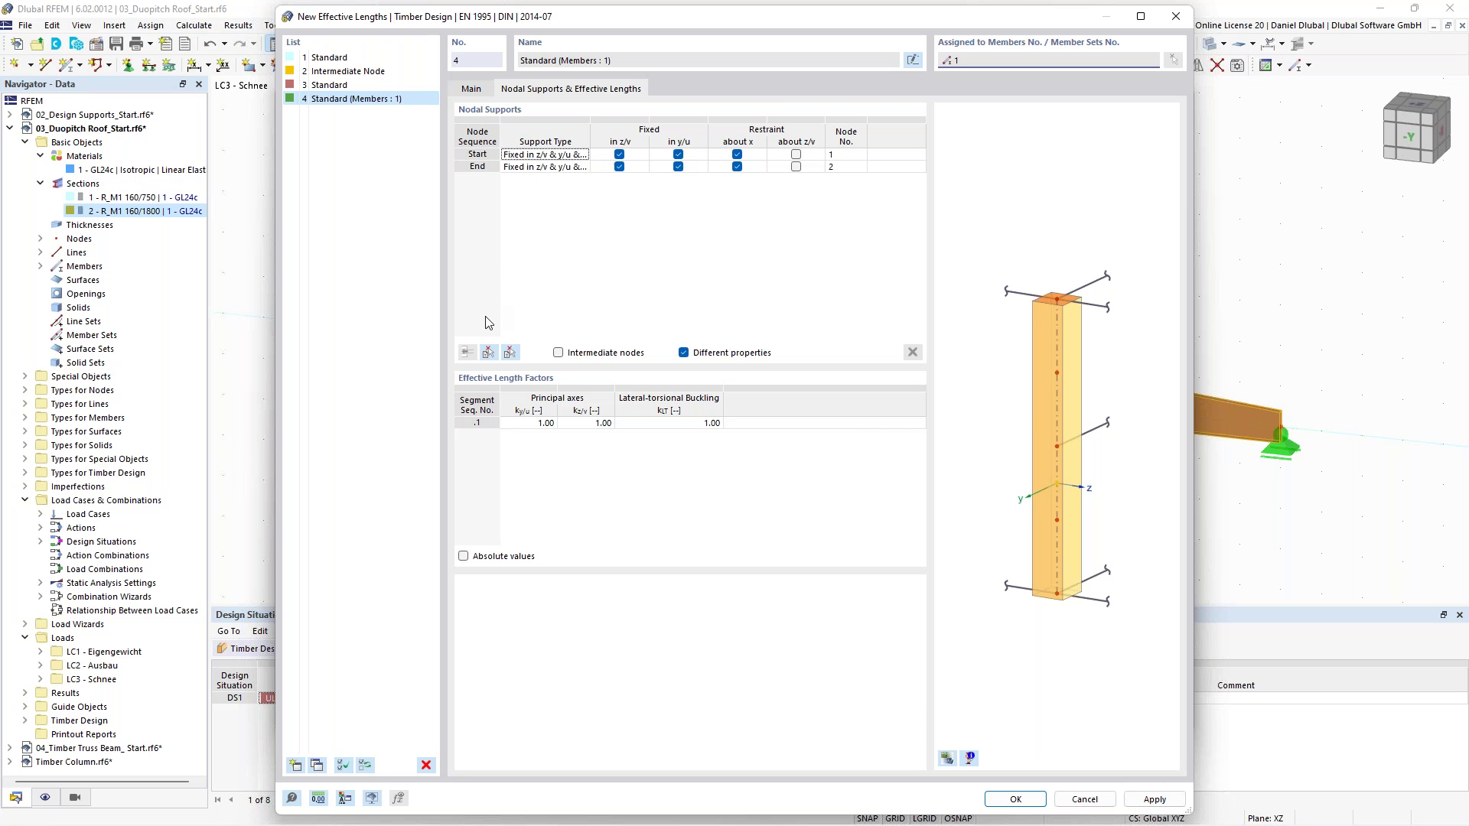
{"action": "left_click", "coordinate": [488, 353]}
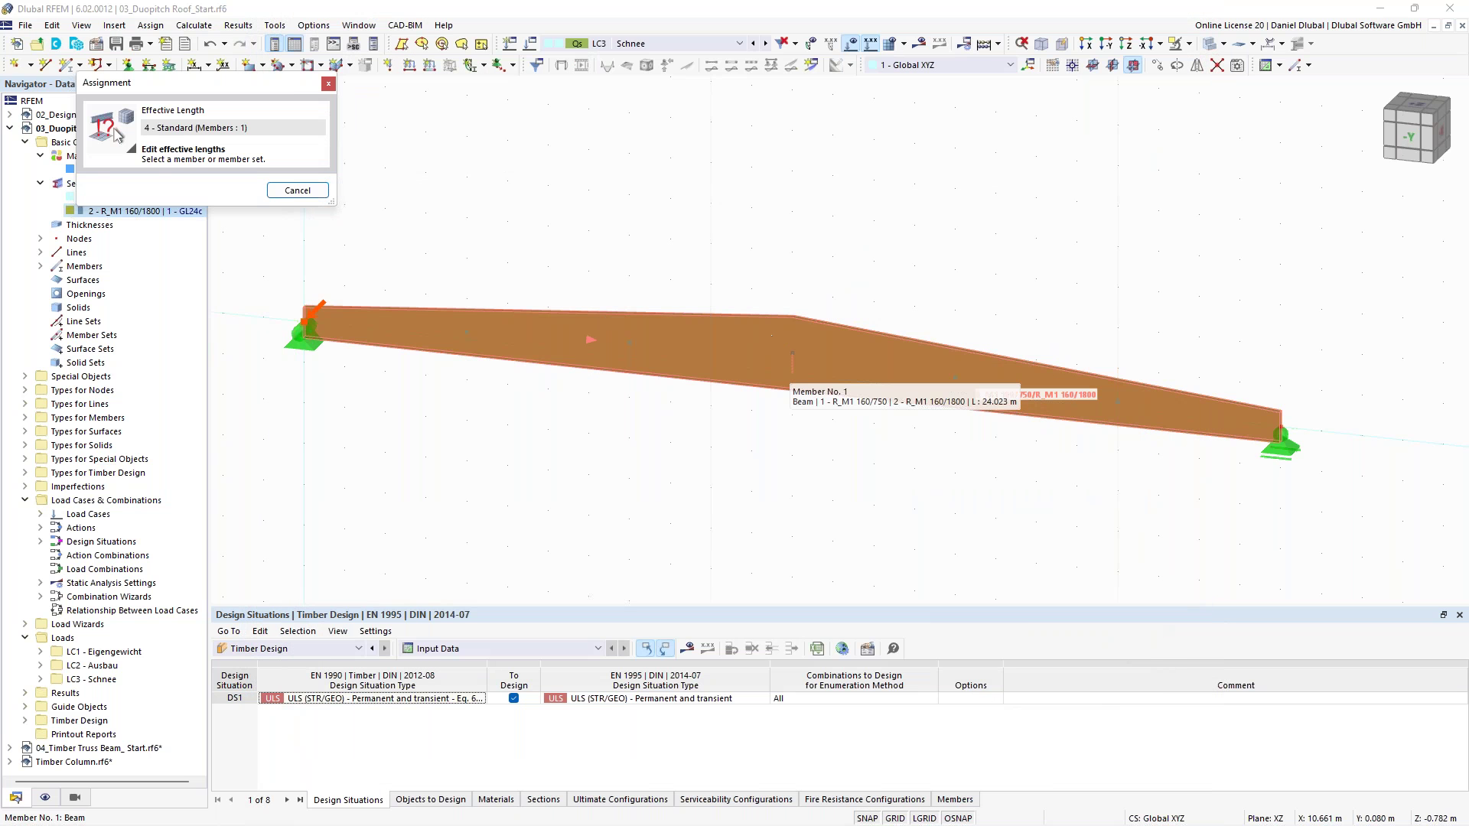
{"action": "left_click", "coordinate": [744, 360]}
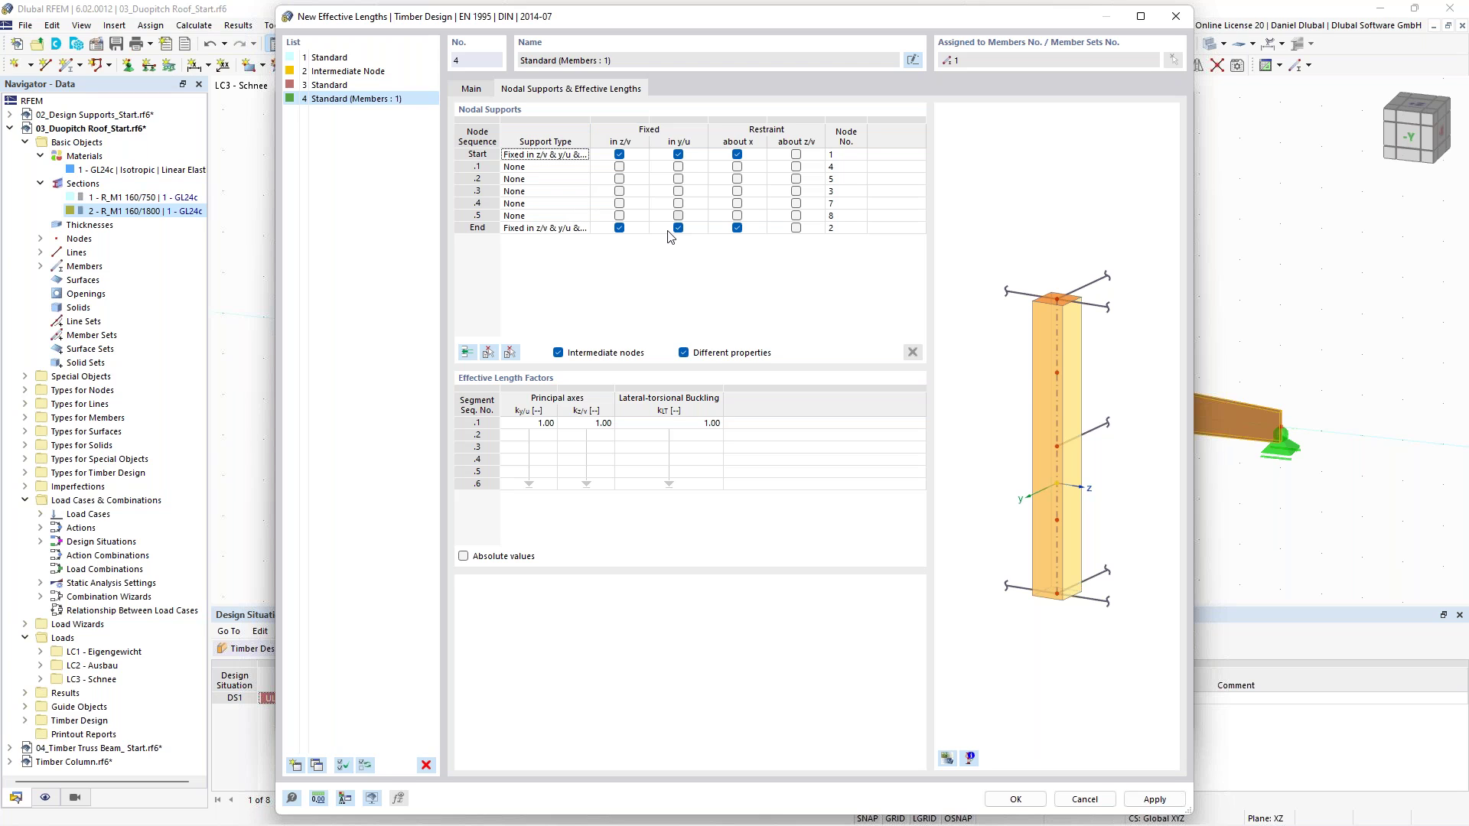
Set all five intermediate nodal supports, .1 to .5, as fixed in y/u
{"action": "left_click", "coordinate": [678, 168]}
{"action": "left_click", "coordinate": [678, 167]}
{"action": "left_click", "coordinate": [678, 179]}
{"action": "left_click", "coordinate": [678, 179]}
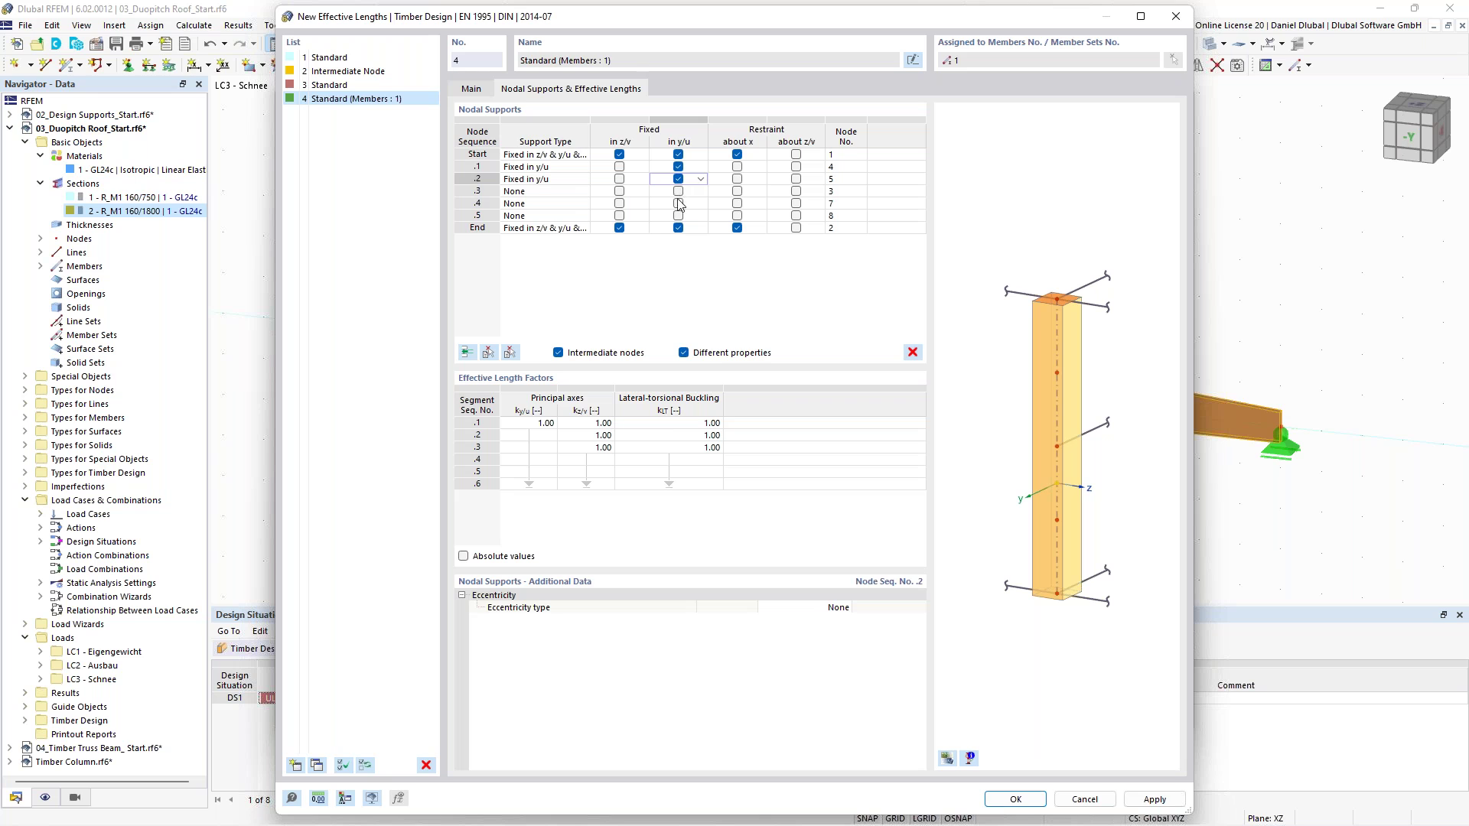
{"action": "left_click", "coordinate": [678, 191]}
{"action": "left_click", "coordinate": [678, 204]}
{"action": "left_click", "coordinate": [678, 216]}
Show the model preview in the effective lengths dialog and examine the lateral supports along the beam
{"action": "left_click", "coordinate": [947, 757]}
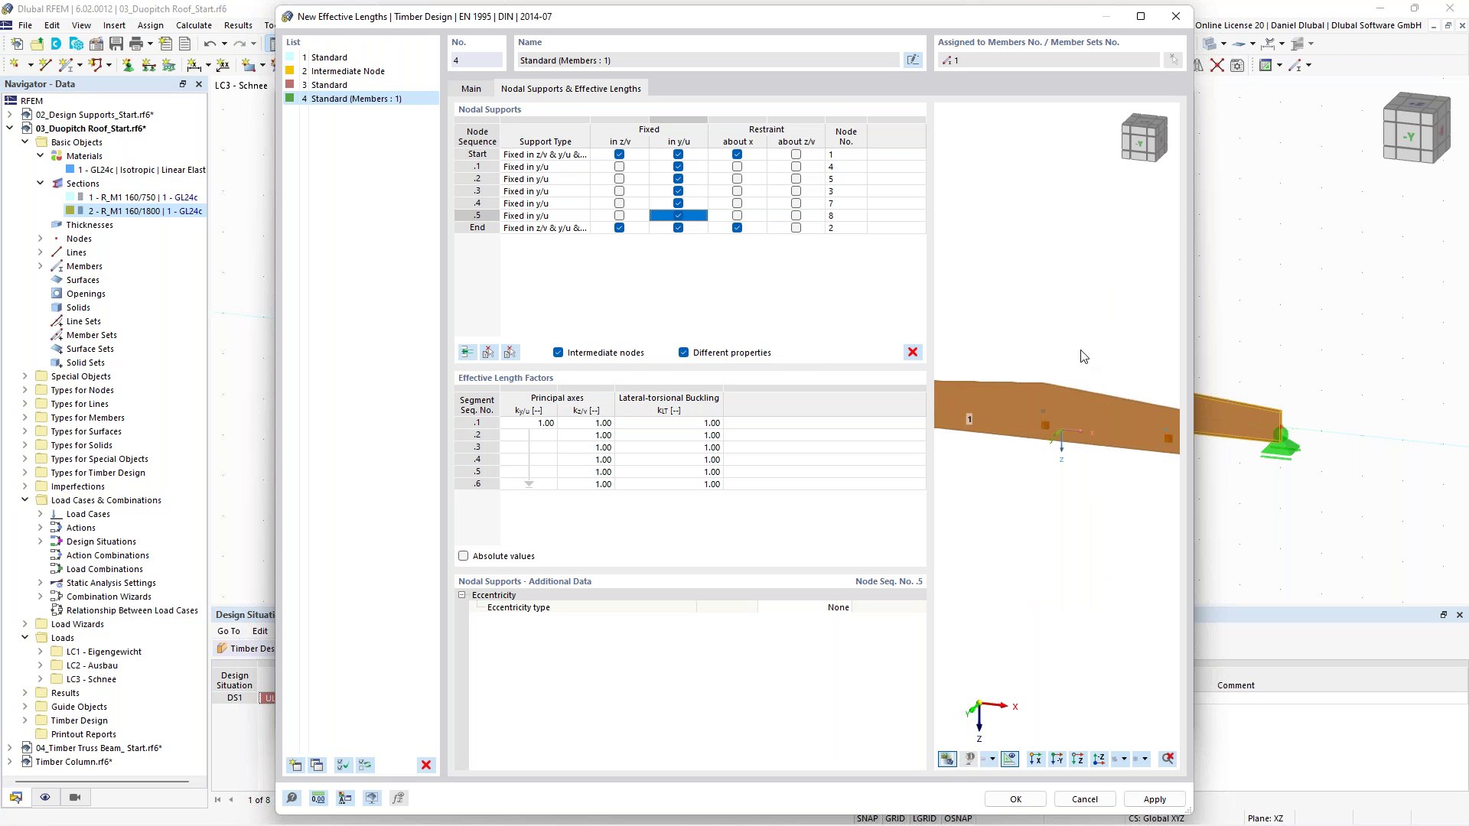
{"action": "scroll", "coordinate": [1085, 355], "scroll_direction": "up", "scroll_amount": 2}
{"action": "scroll", "coordinate": [1091, 375], "scroll_direction": "down", "scroll_amount": 1}
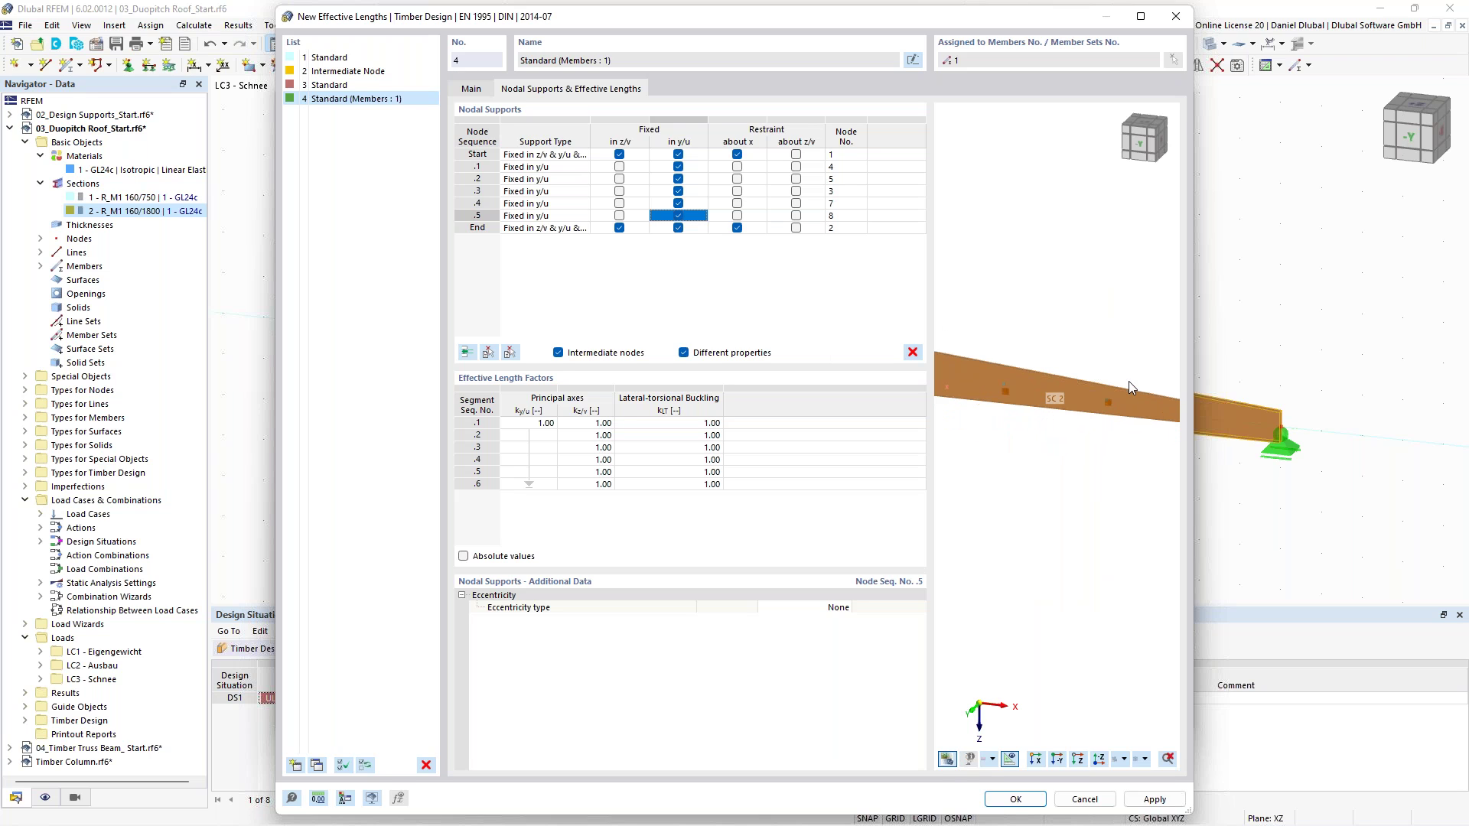
{"action": "middle_click_drag", "start_coordinate": [1119, 379], "coordinate": [1079, 351]}
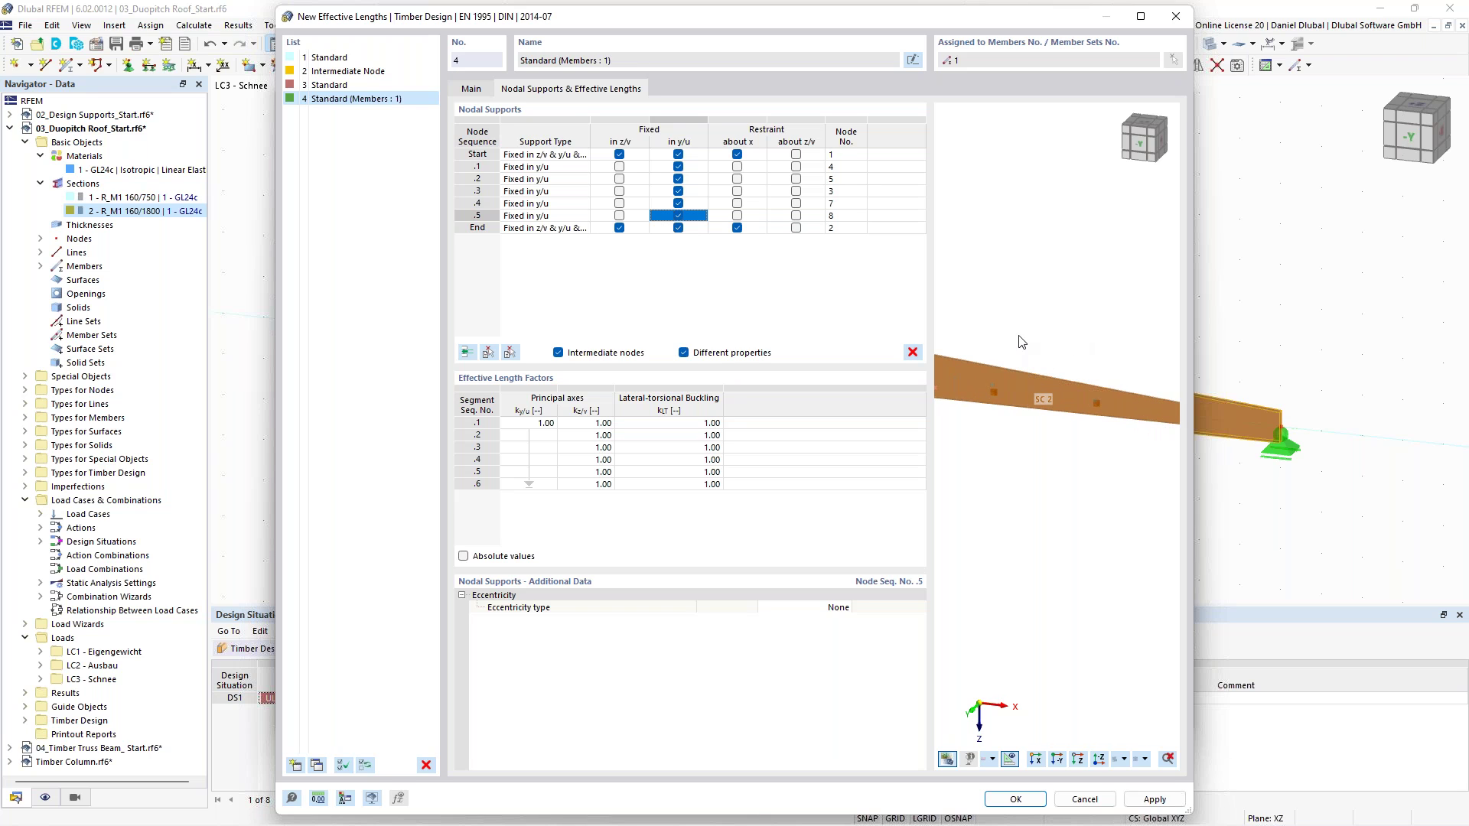
{"action": "middle_click_drag", "start_coordinate": [1017, 320], "coordinate": [1118, 327]}
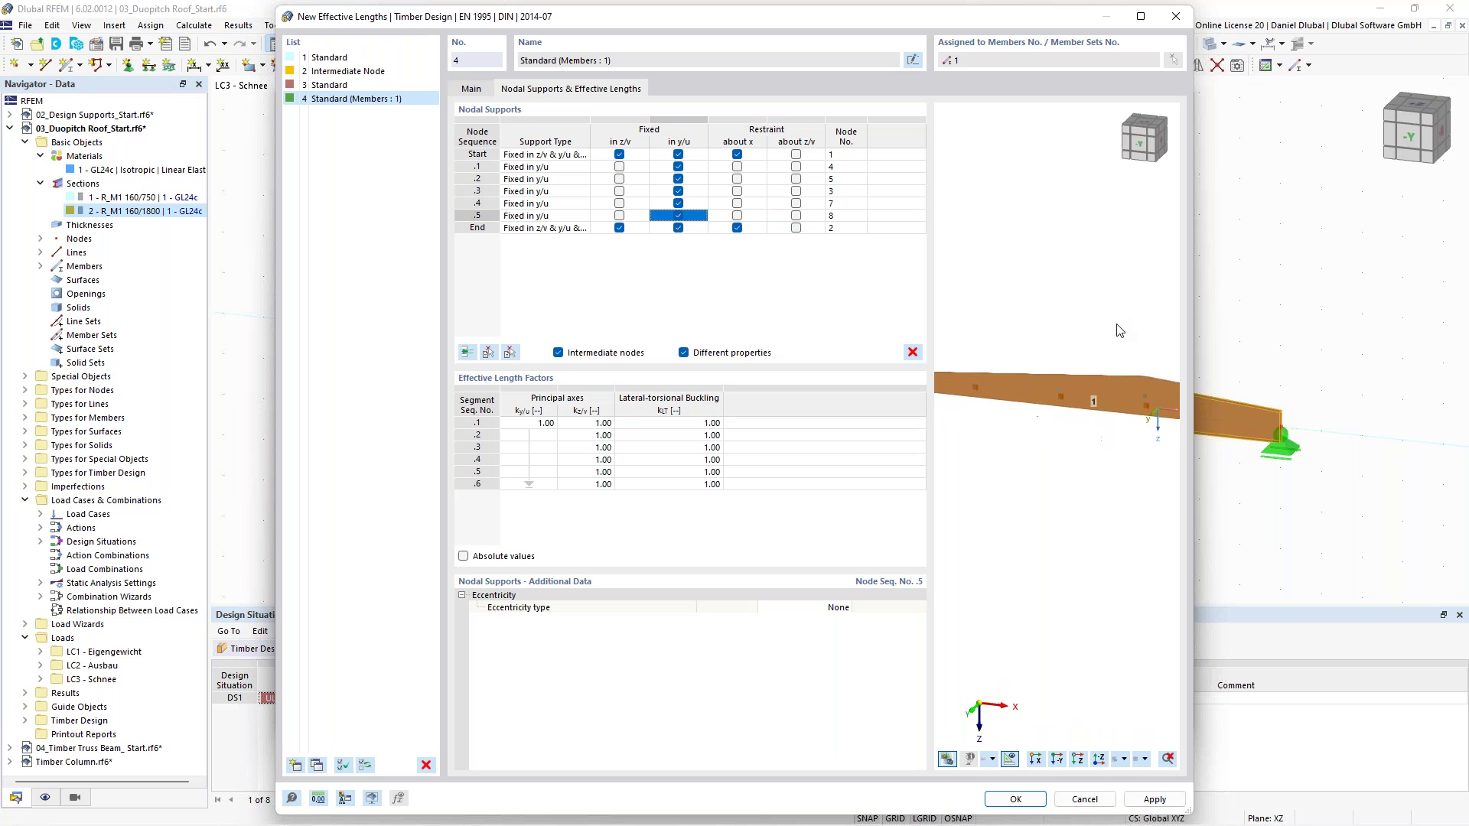
{"action": "middle_click_drag", "start_coordinate": [987, 336], "coordinate": [1103, 384]}
{"action": "scroll", "coordinate": [1104, 384], "scroll_direction": "up", "scroll_amount": 2}
{"action": "scroll", "coordinate": [1122, 356], "scroll_direction": "down", "scroll_amount": 1}
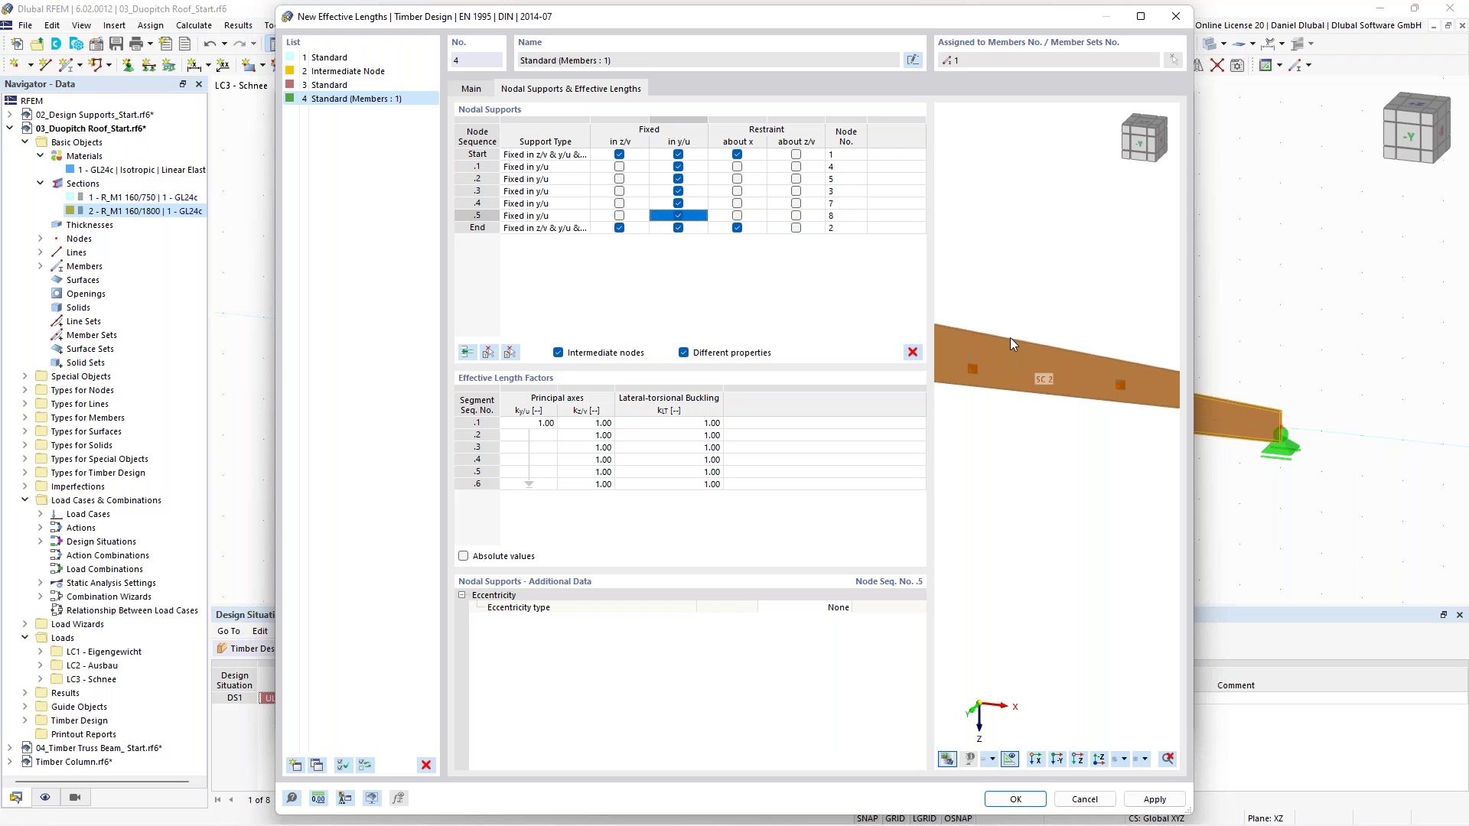
Review the critical moment method and the nodal supports, and confirm the effective lengths for the beam member
{"action": "left_click", "coordinate": [480, 94]}
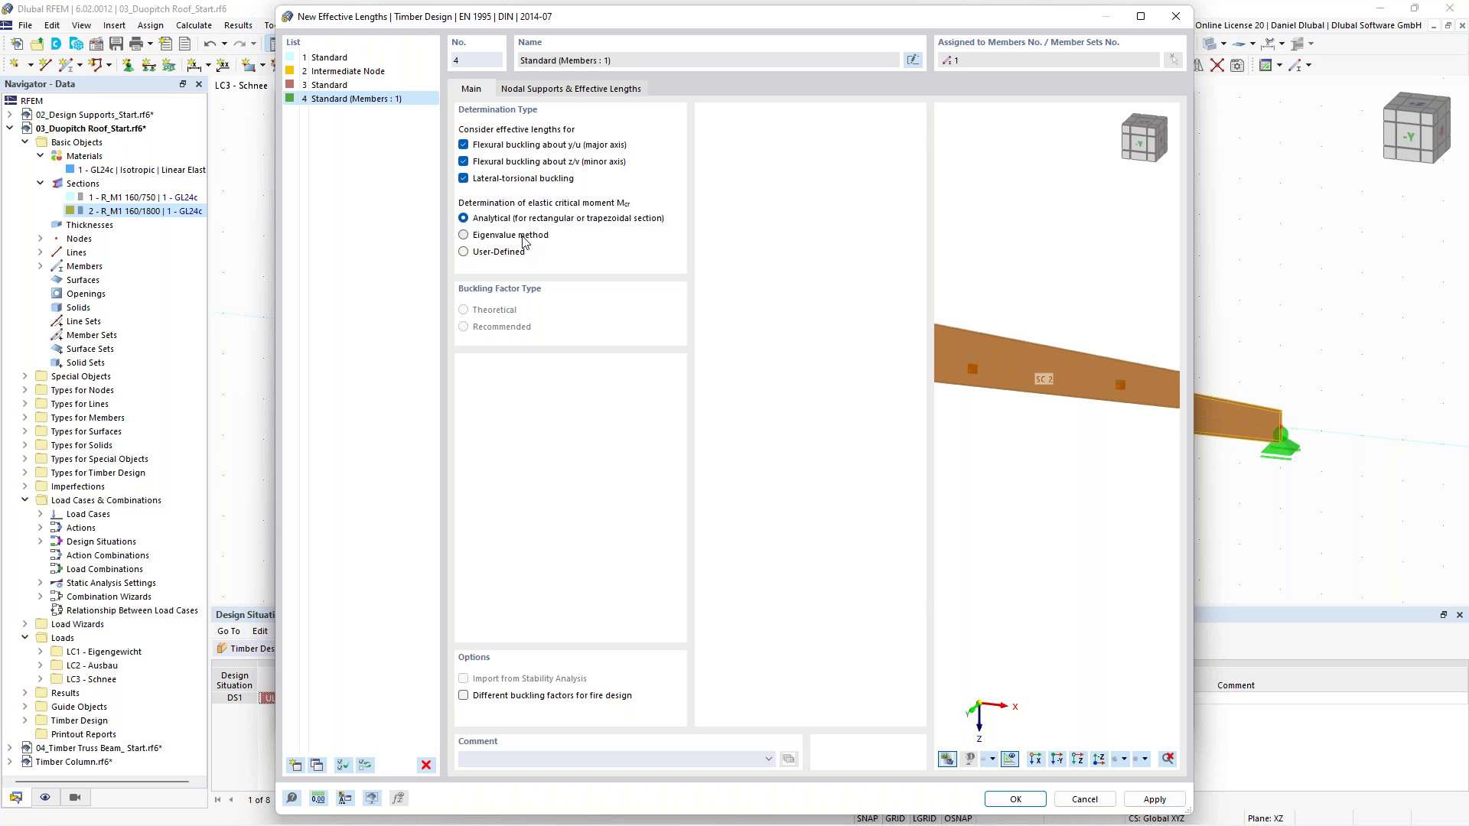
{"action": "left_click", "coordinate": [571, 89]}
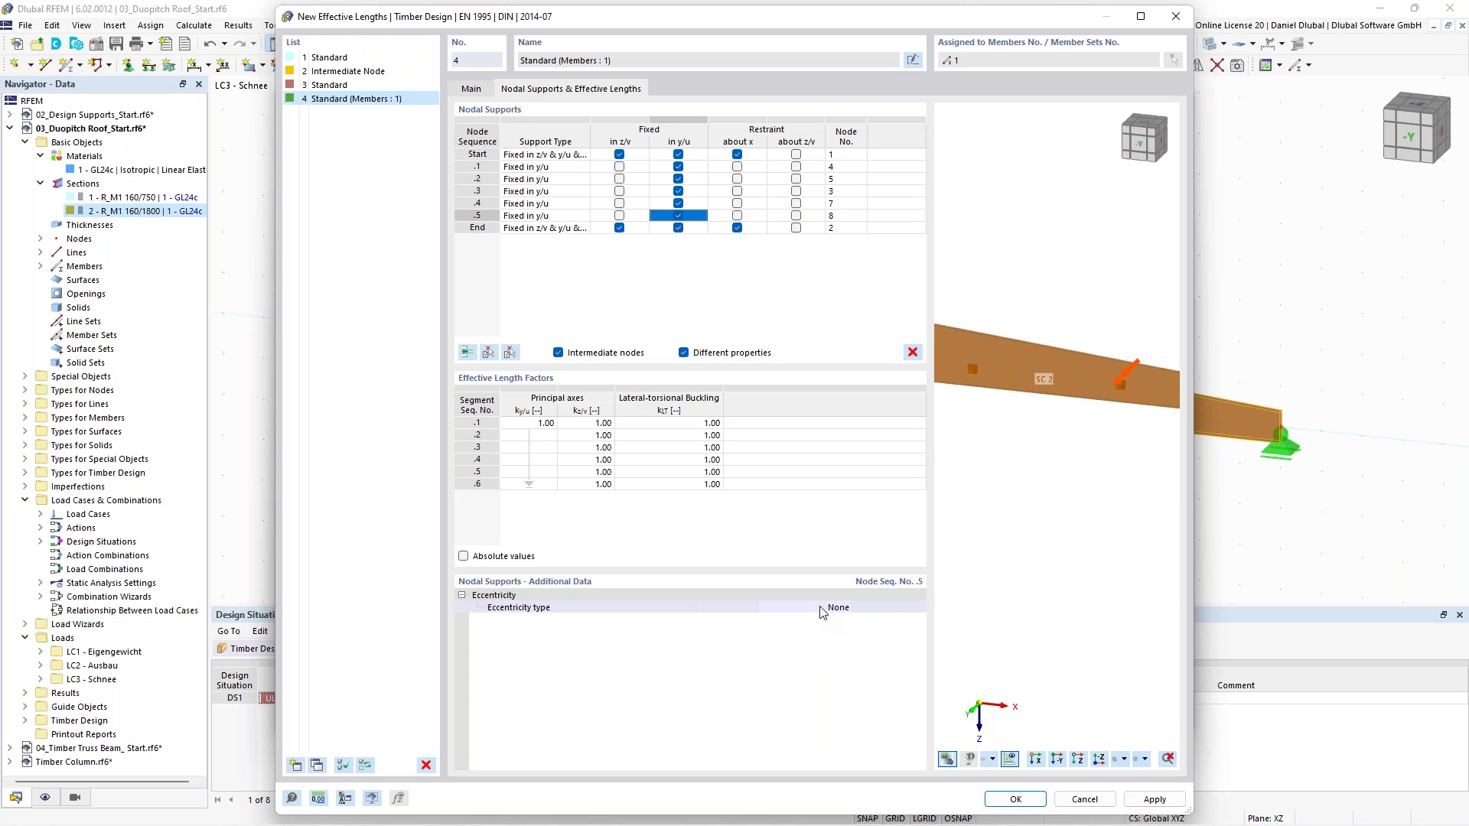
{"action": "middle_click_drag", "start_coordinate": [1101, 356], "coordinate": [1063, 344], "text": "ctrl"}
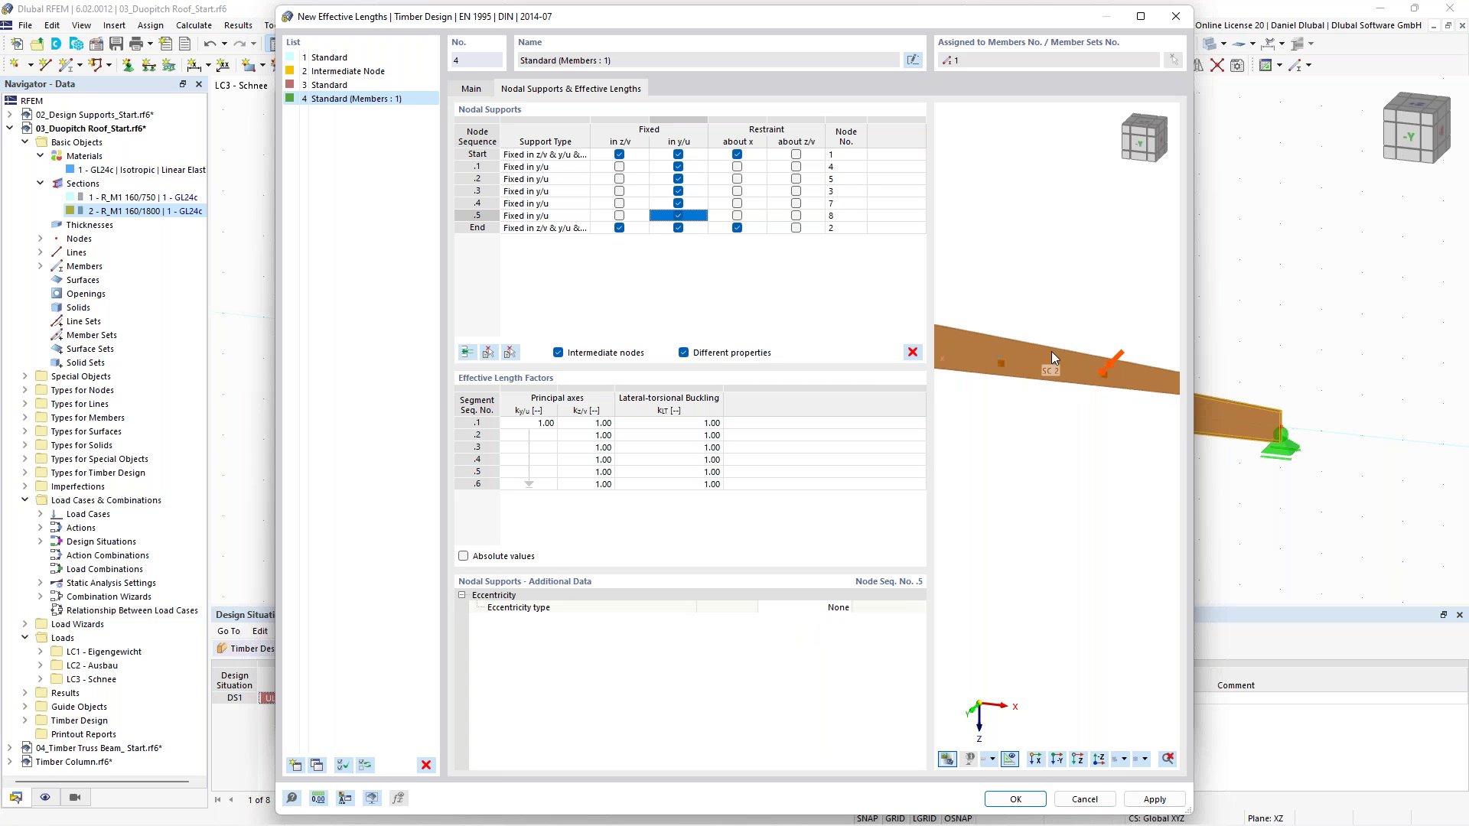
{"action": "left_click", "coordinate": [475, 90]}
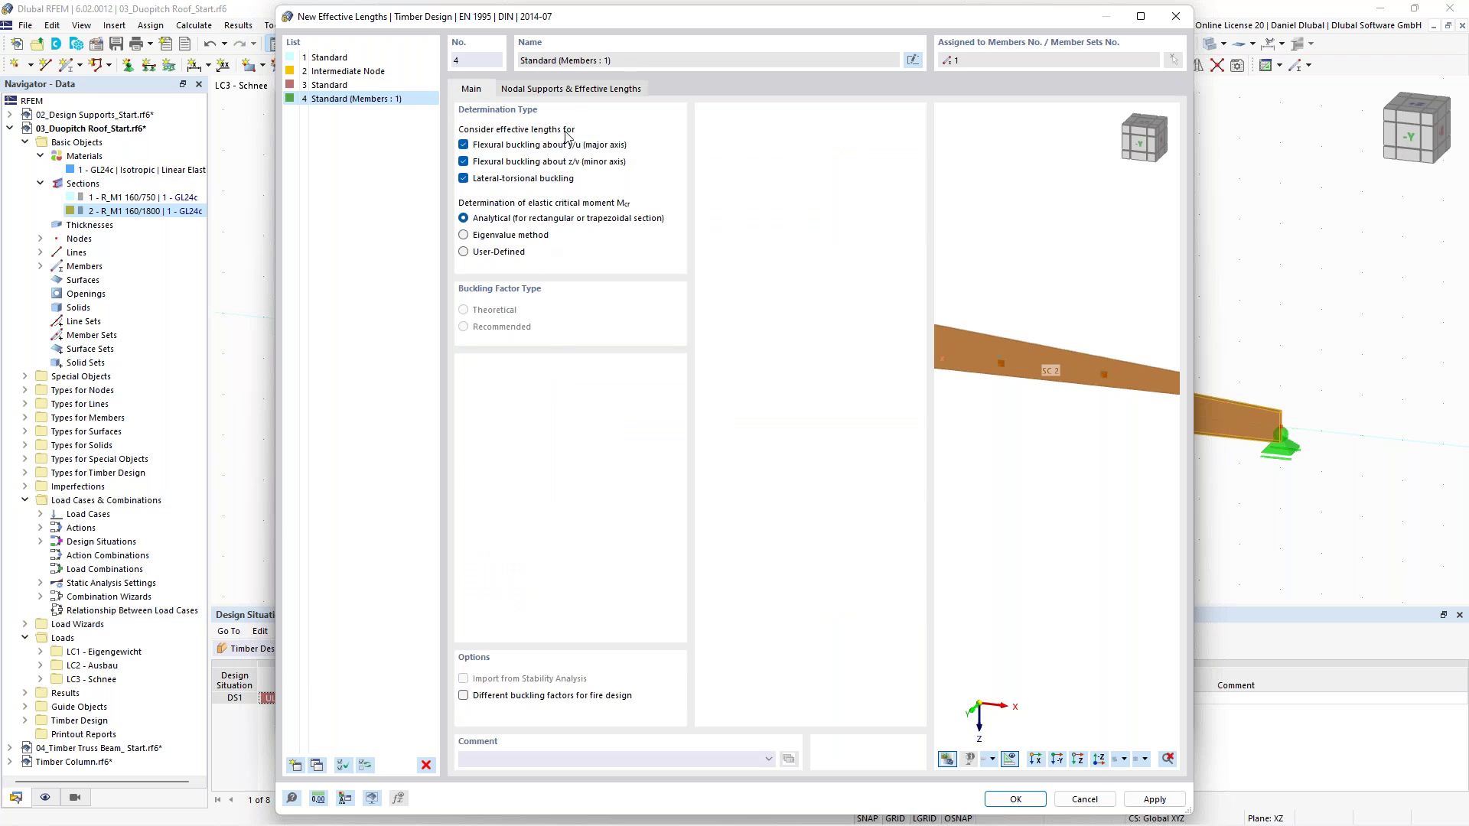
{"action": "left_click", "coordinate": [567, 92]}
{"action": "scroll", "coordinate": [1109, 345], "scroll_direction": "up", "scroll_amount": 3}
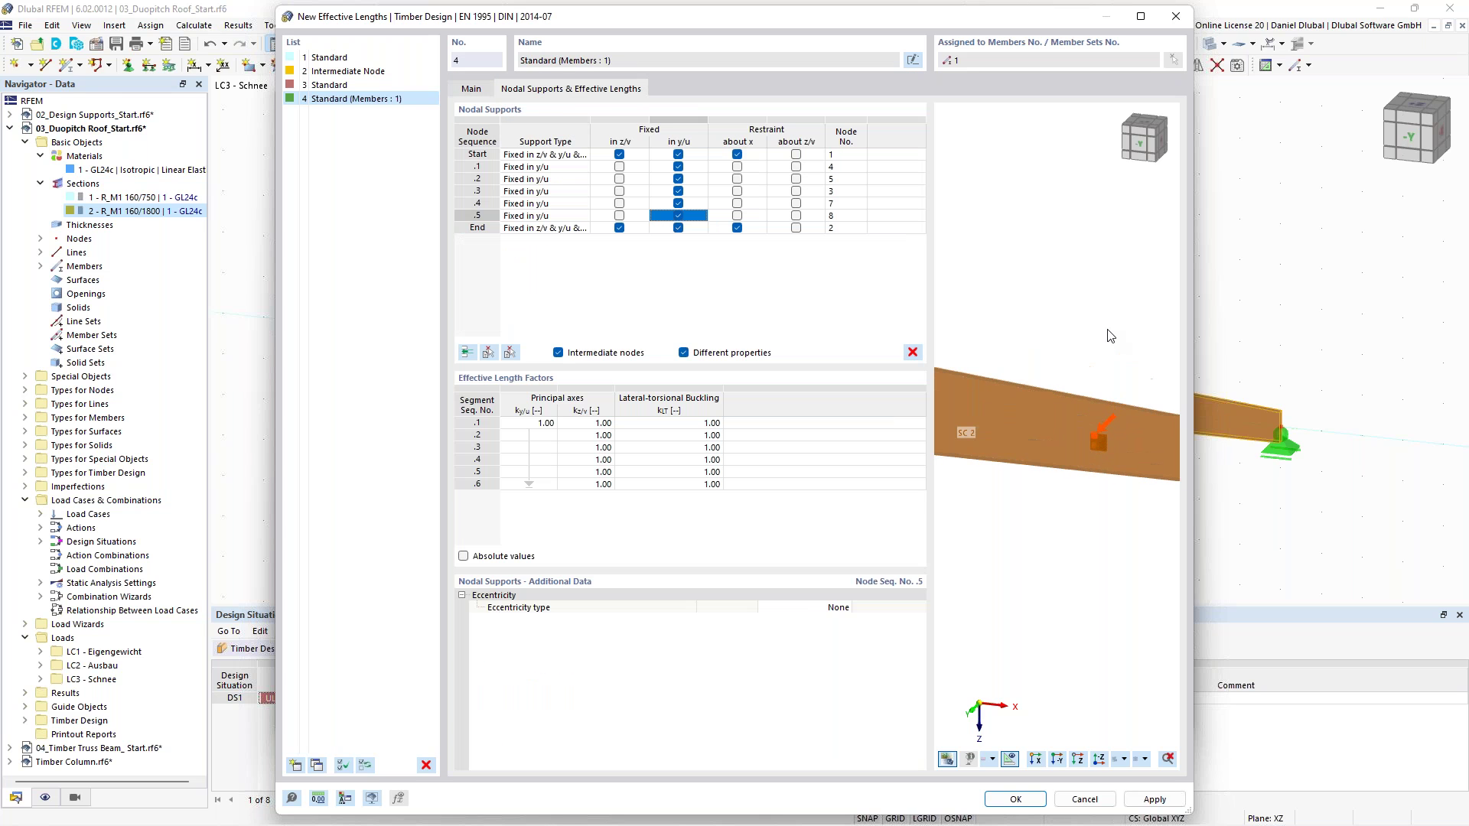
{"action": "middle_click_drag", "start_coordinate": [1032, 320], "coordinate": [1094, 374], "text": "ctrl"}
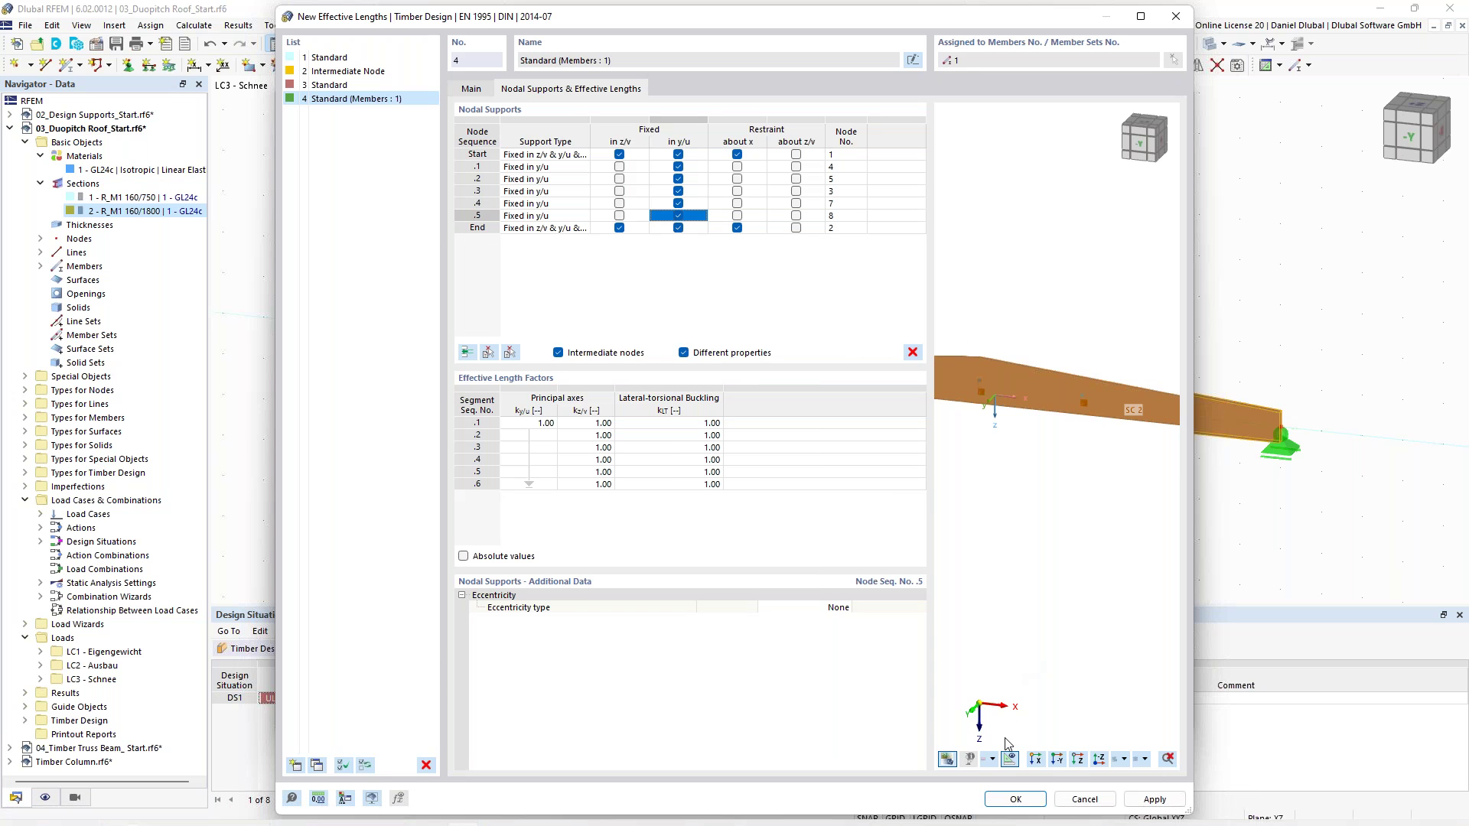
{"action": "left_click", "coordinate": [1026, 805]}
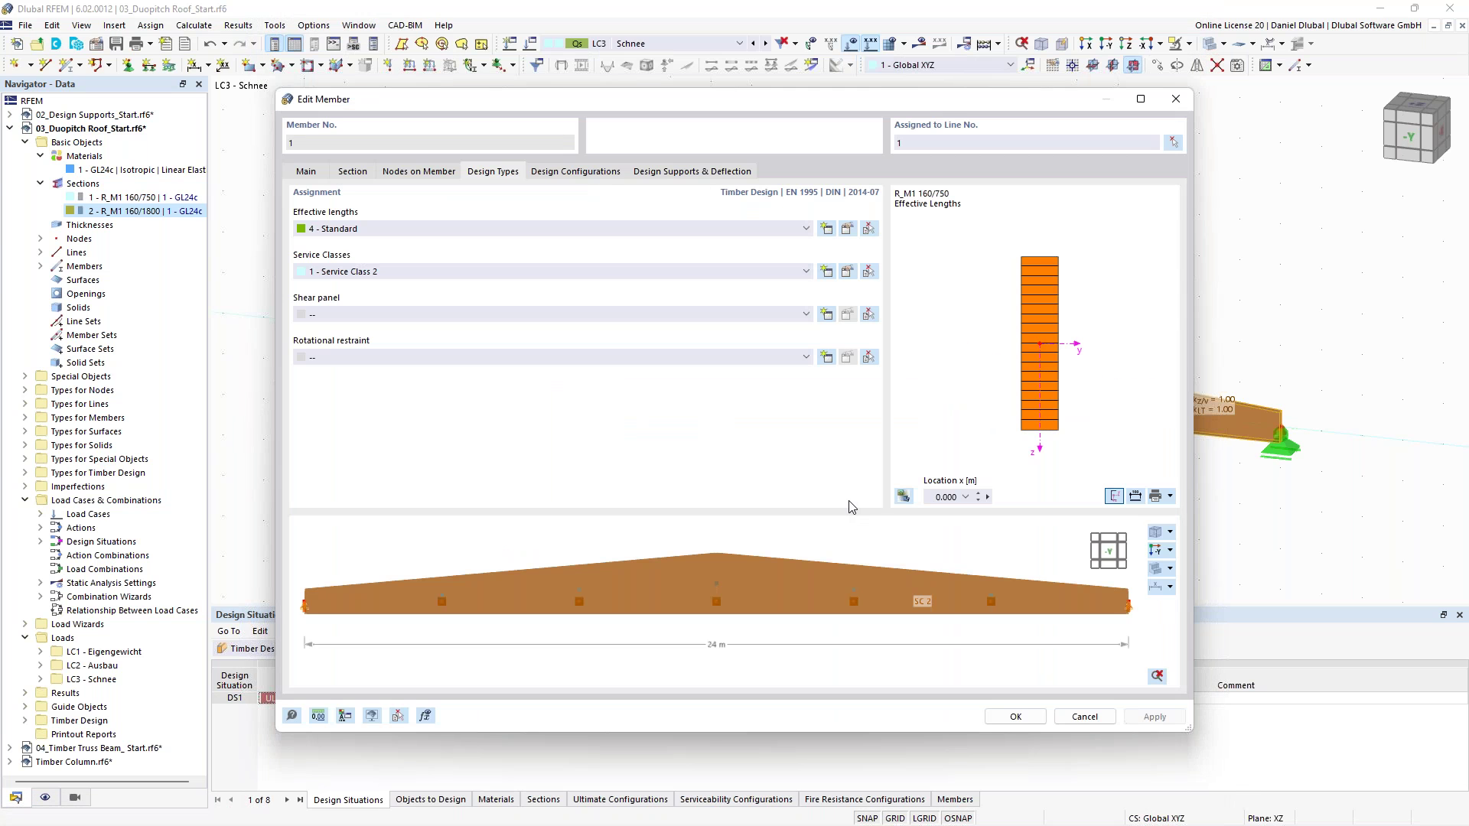
{"action": "left_click", "coordinate": [1017, 718]}
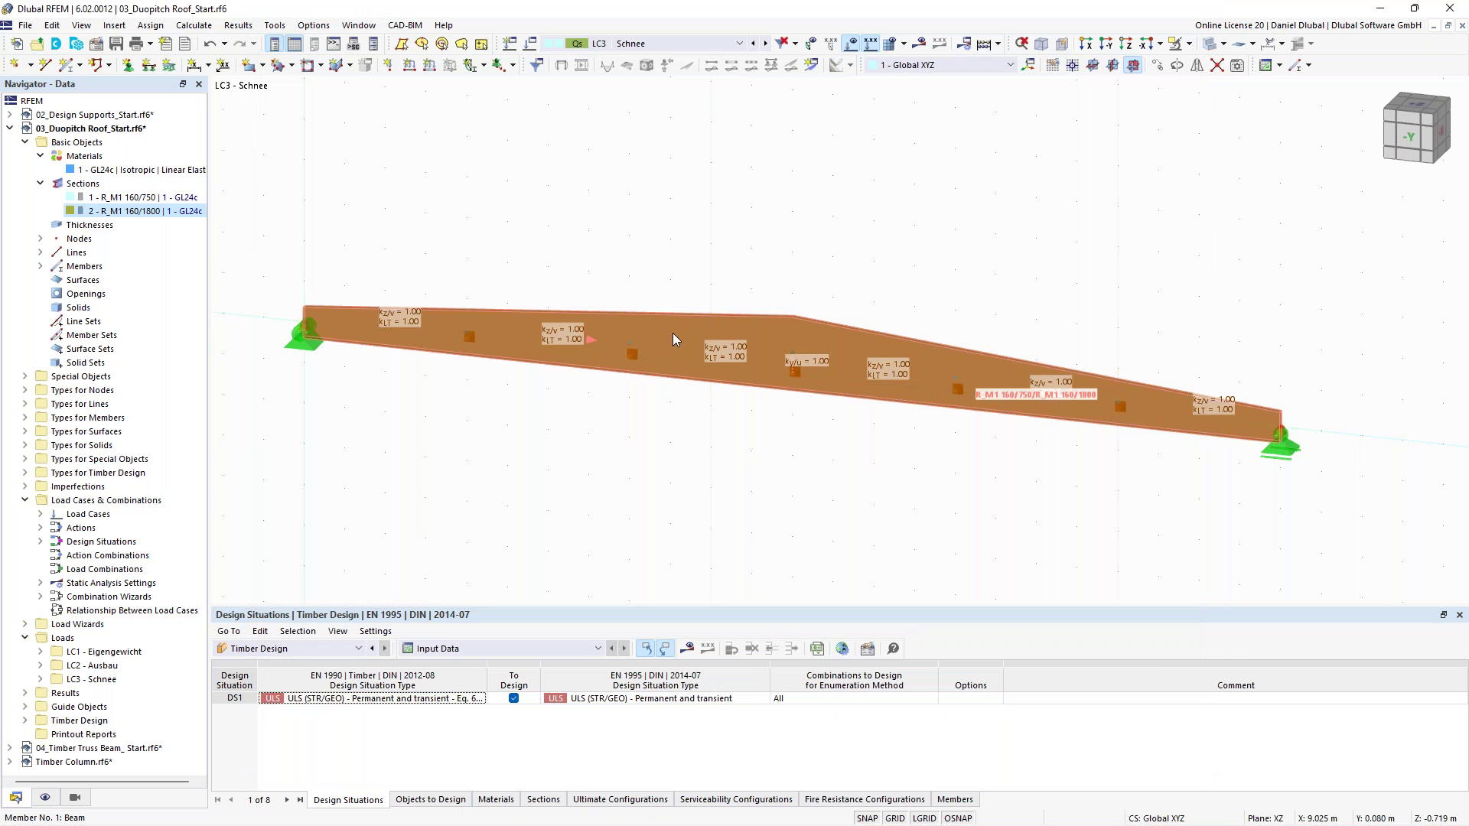
Examine the lateral supports and effective length factors along the beam in the model
{"action": "middle_click_drag", "start_coordinate": [672, 333], "coordinate": [641, 281], "text": "ctrl"}
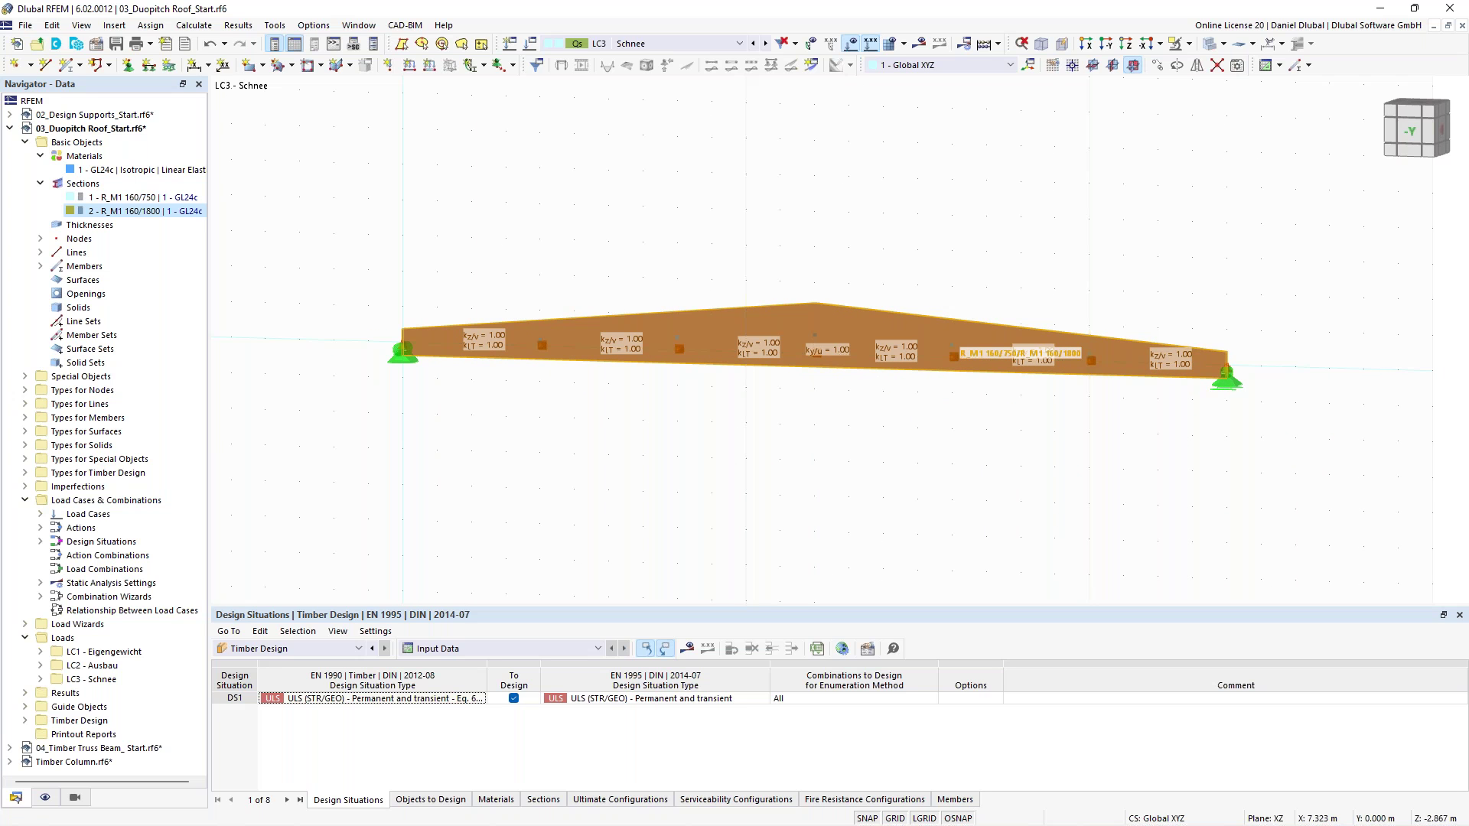
{"action": "middle_click_drag", "start_coordinate": [632, 324], "coordinate": [595, 336], "text": "ctrl"}
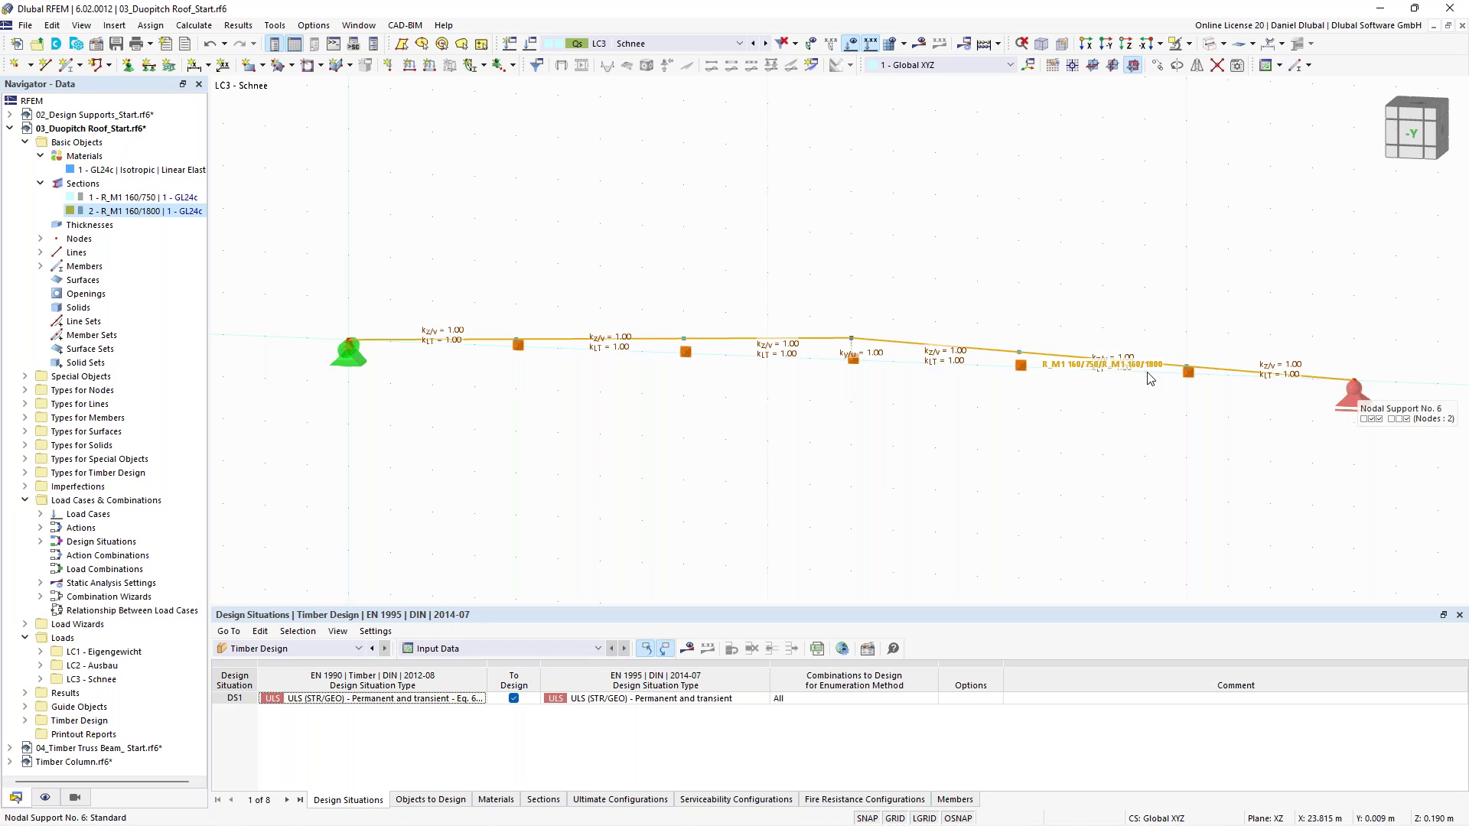
{"action": "left_click", "coordinate": [681, 325]}
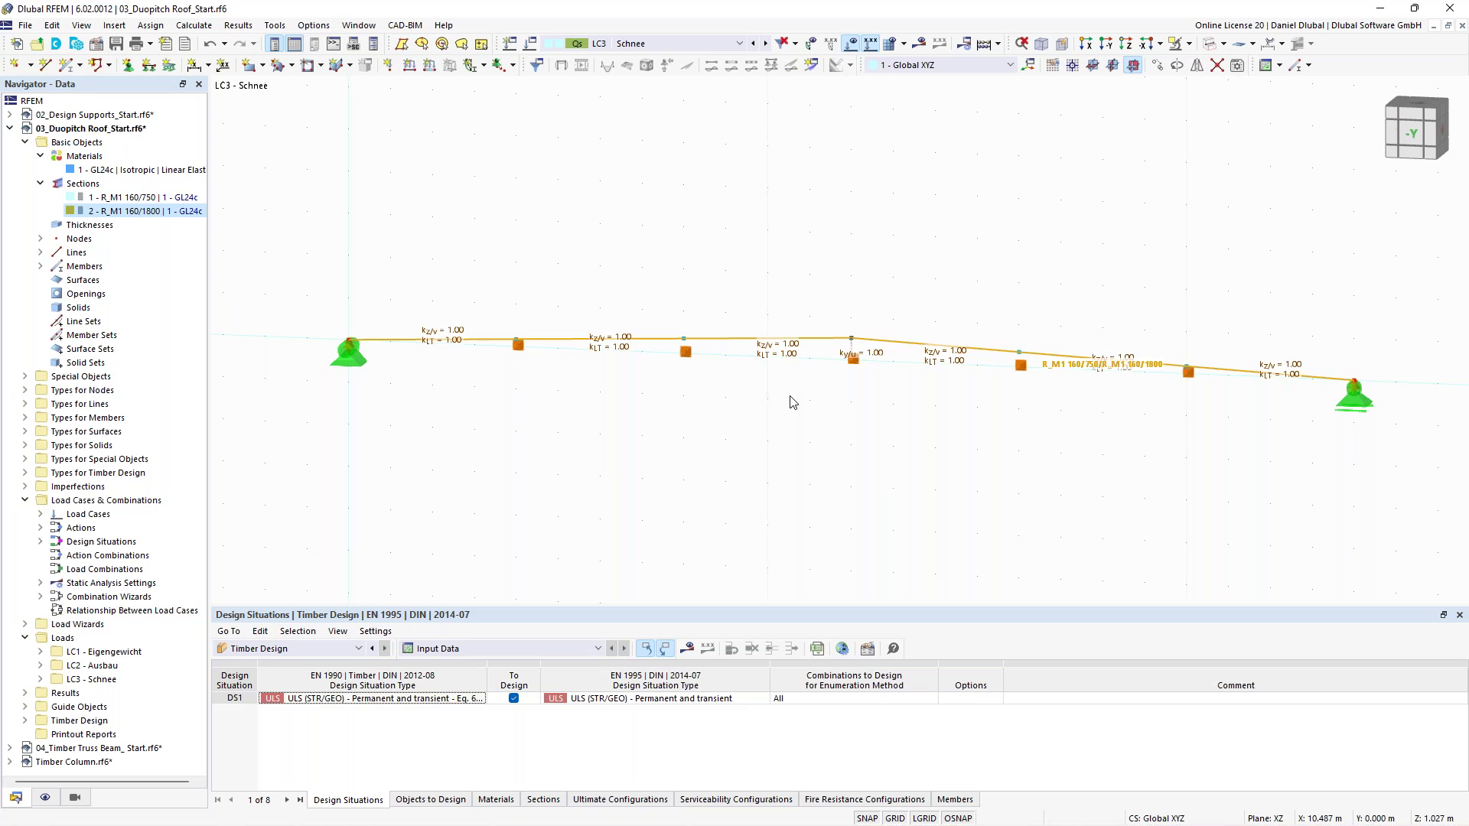
{"action": "scroll", "coordinate": [448, 290], "scroll_direction": "down", "scroll_amount": 1}
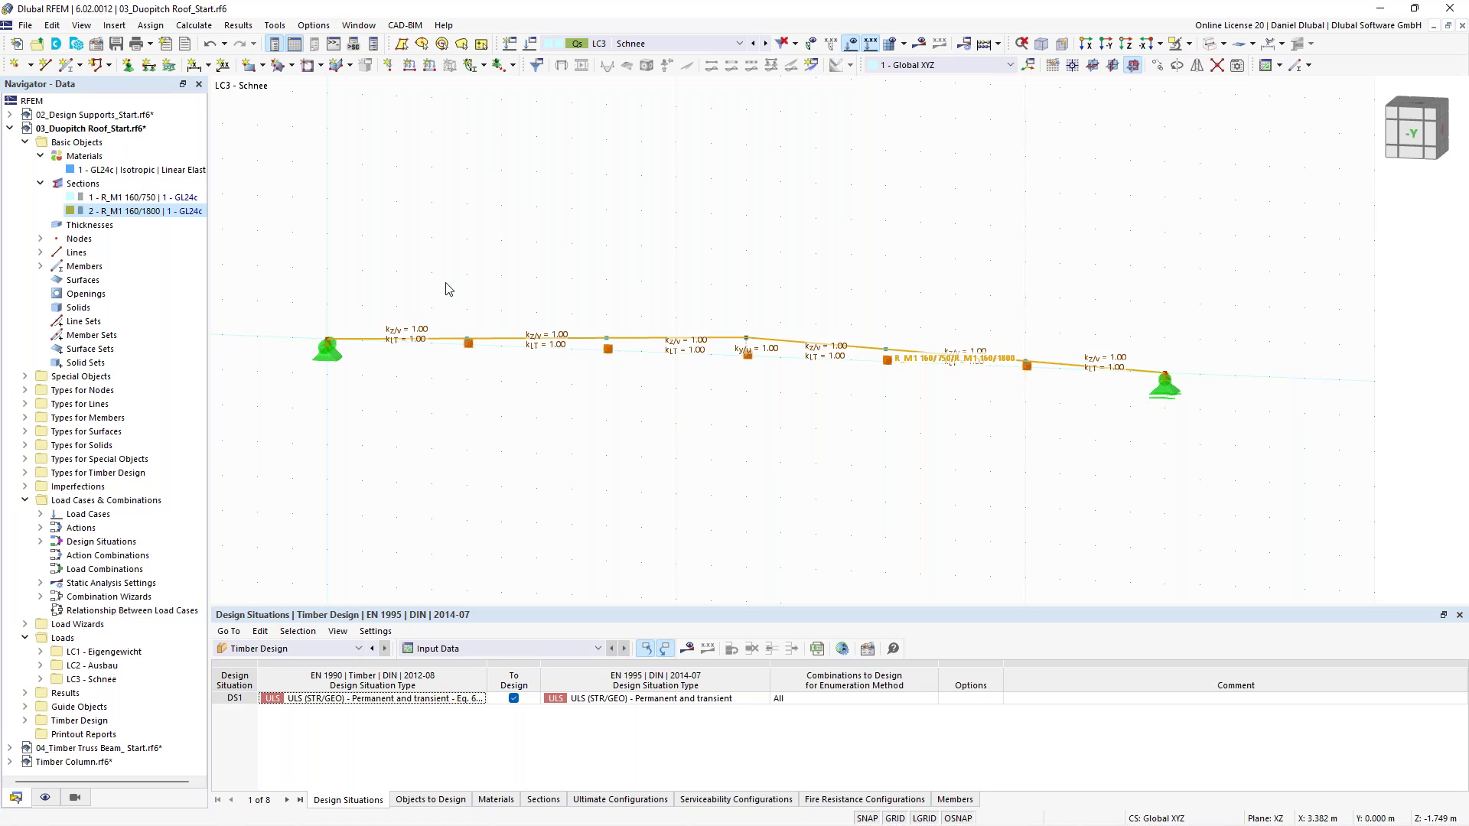
Open the load cases for editing and rename LC1 as Self-weight
{"action": "left_click", "coordinate": [611, 44]}
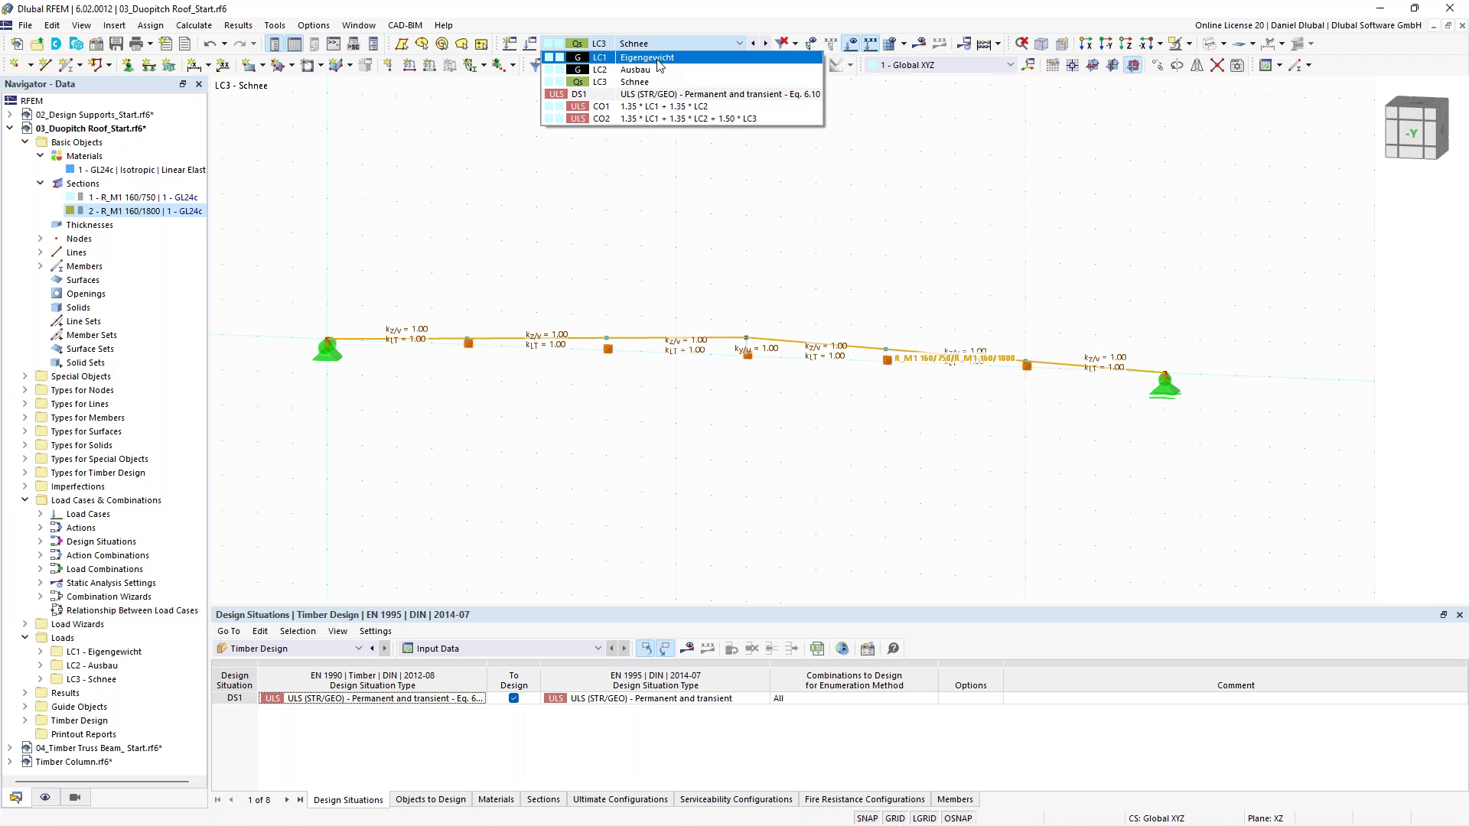
{"action": "left_click", "coordinate": [505, 154]}
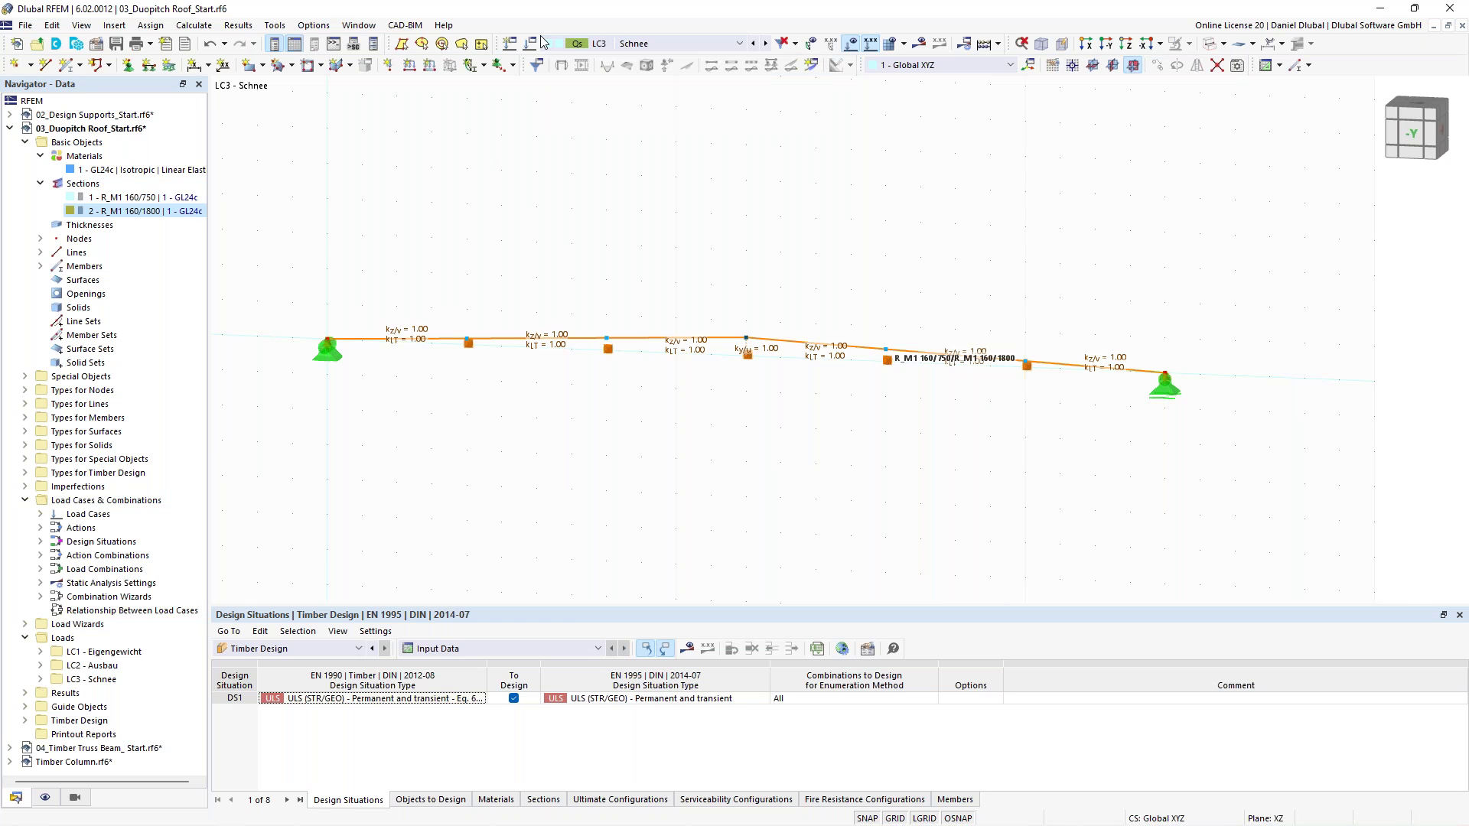
{"action": "left_click", "coordinate": [532, 45]}
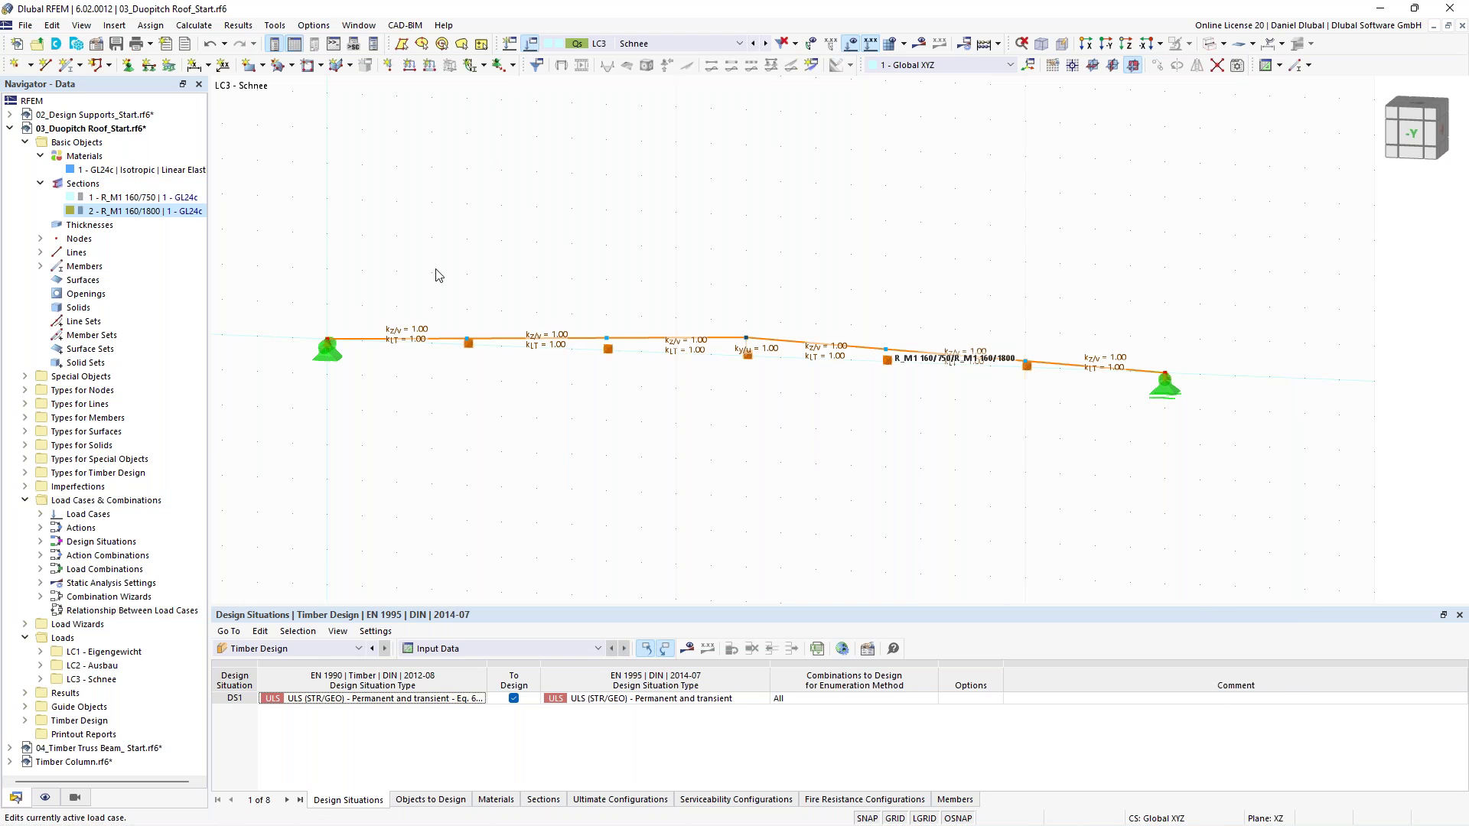
{"action": "left_click", "coordinate": [529, 150]}
{"action": "double_click", "coordinate": [528, 150]}
{"action": "type", "text": "S"}
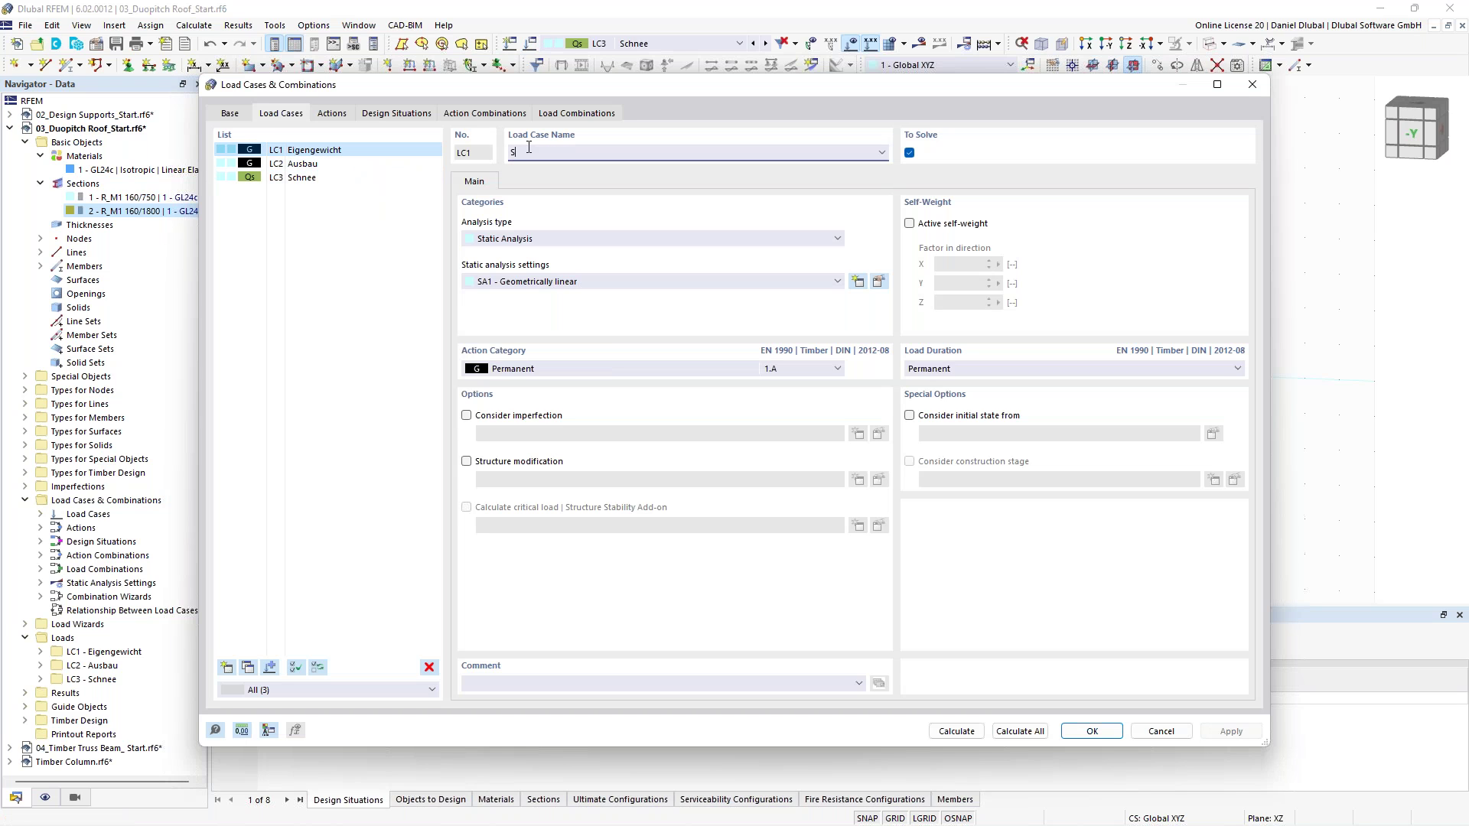
{"action": "type", "text": "elf-weight"}
{"action": "key", "text": "Return"}
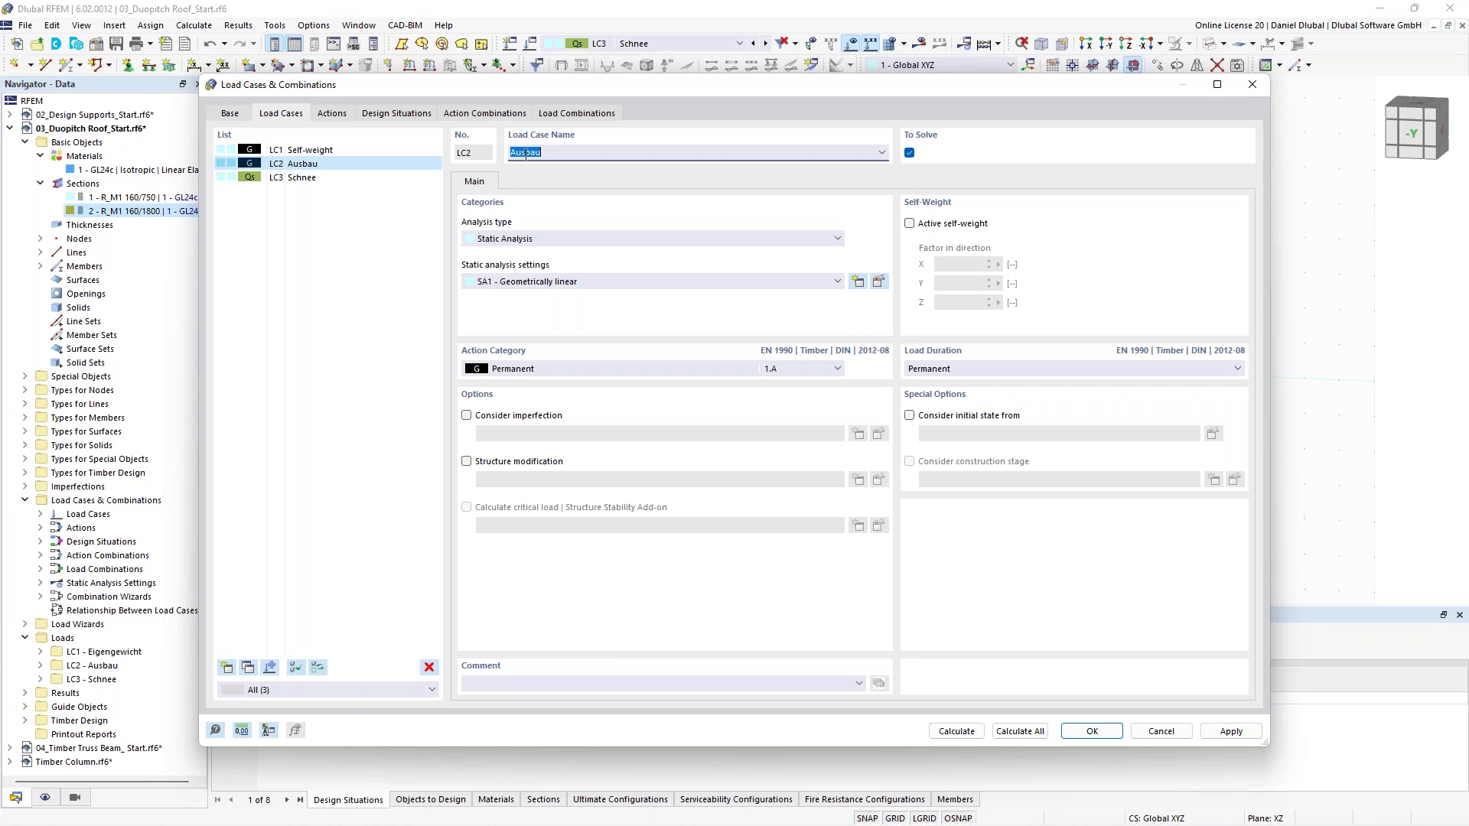
Rename load case LC2 as Permanent and LC3 as Snow
{"action": "type", "text": "Permanent"}
{"action": "key", "text": "Down"}
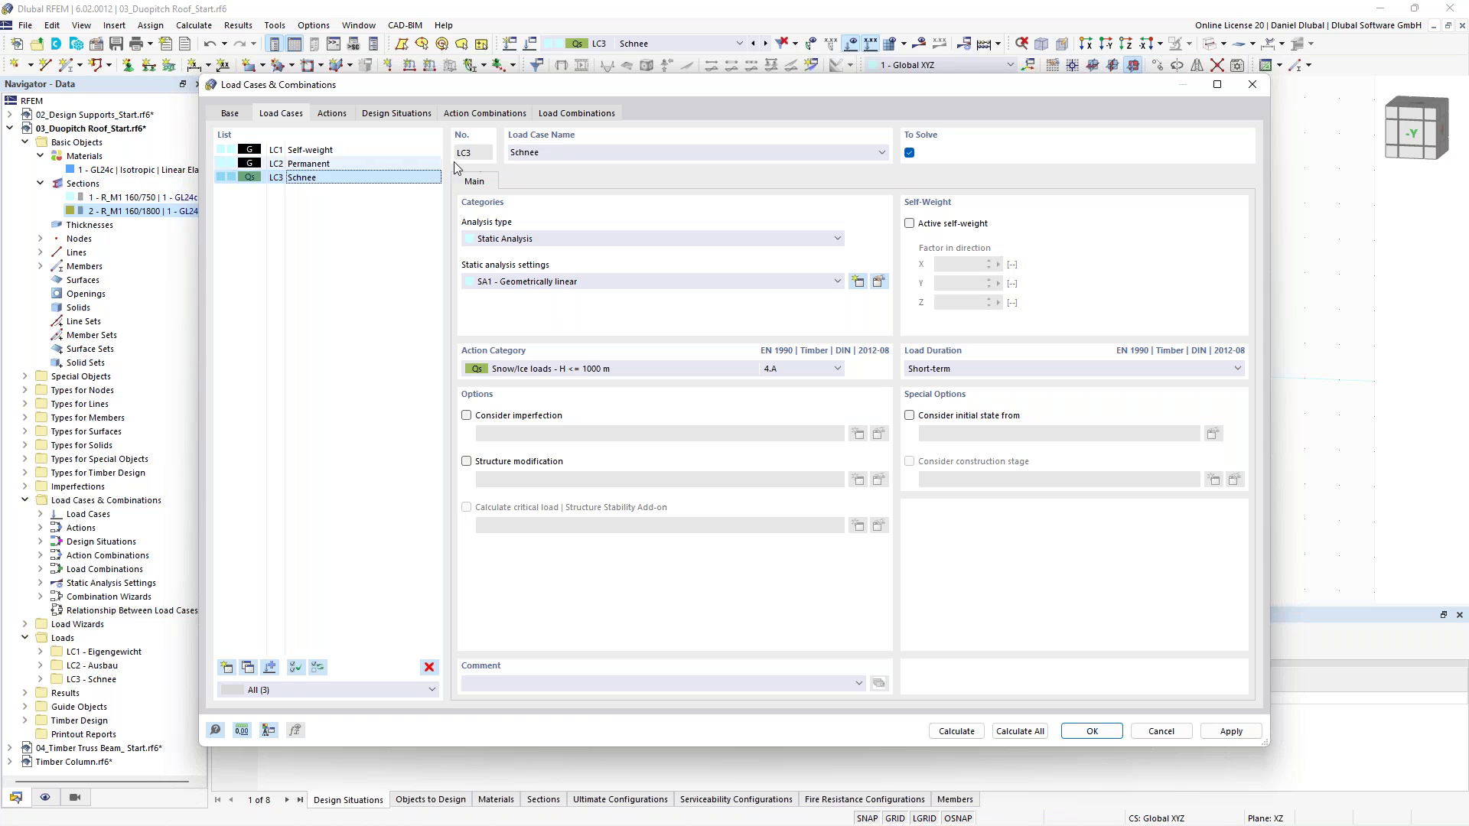
{"action": "double_click", "coordinate": [521, 152]}
{"action": "type", "text": "Snow"}
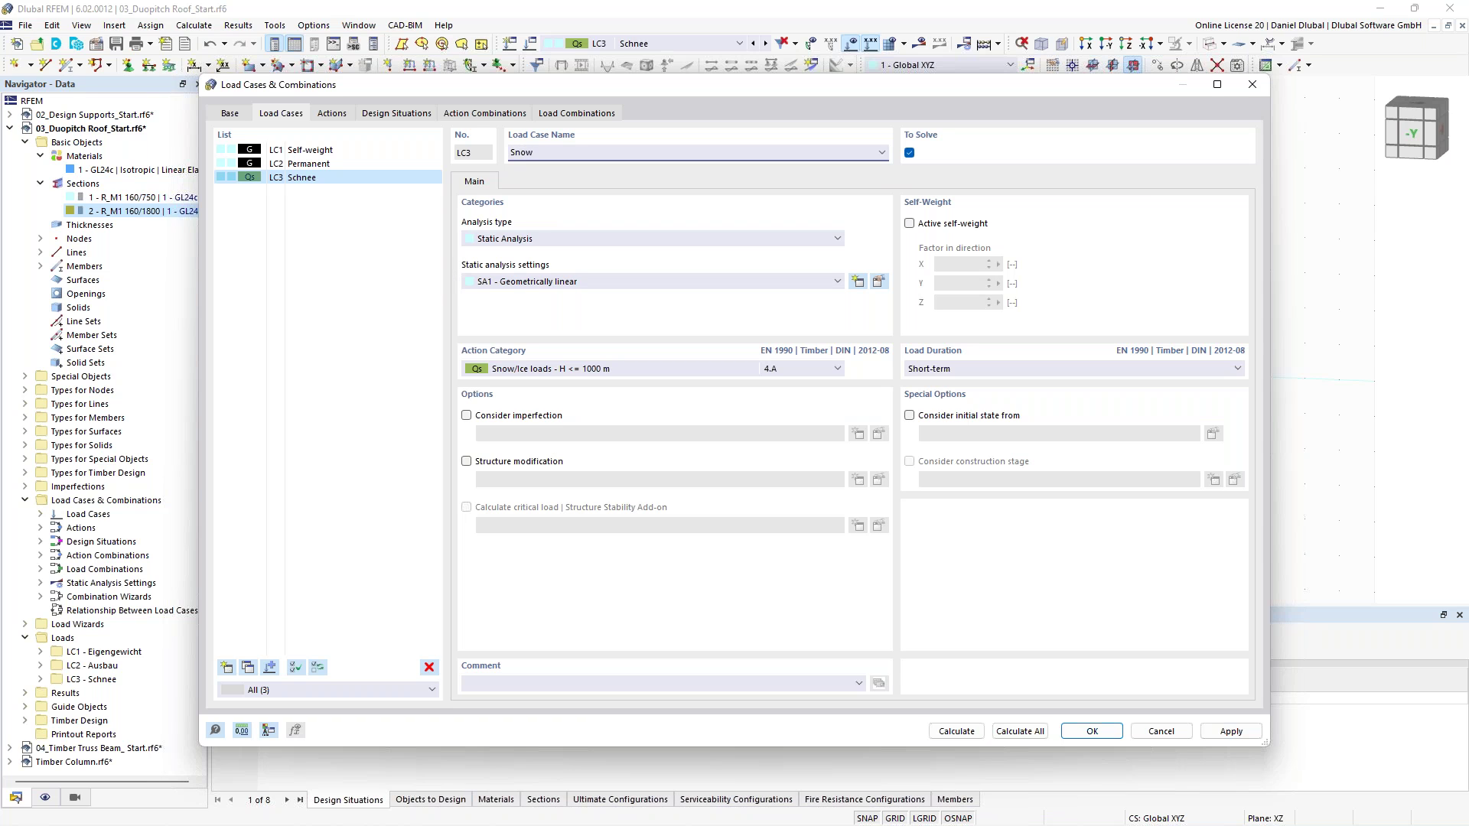
{"action": "left_click", "coordinate": [360, 149]}
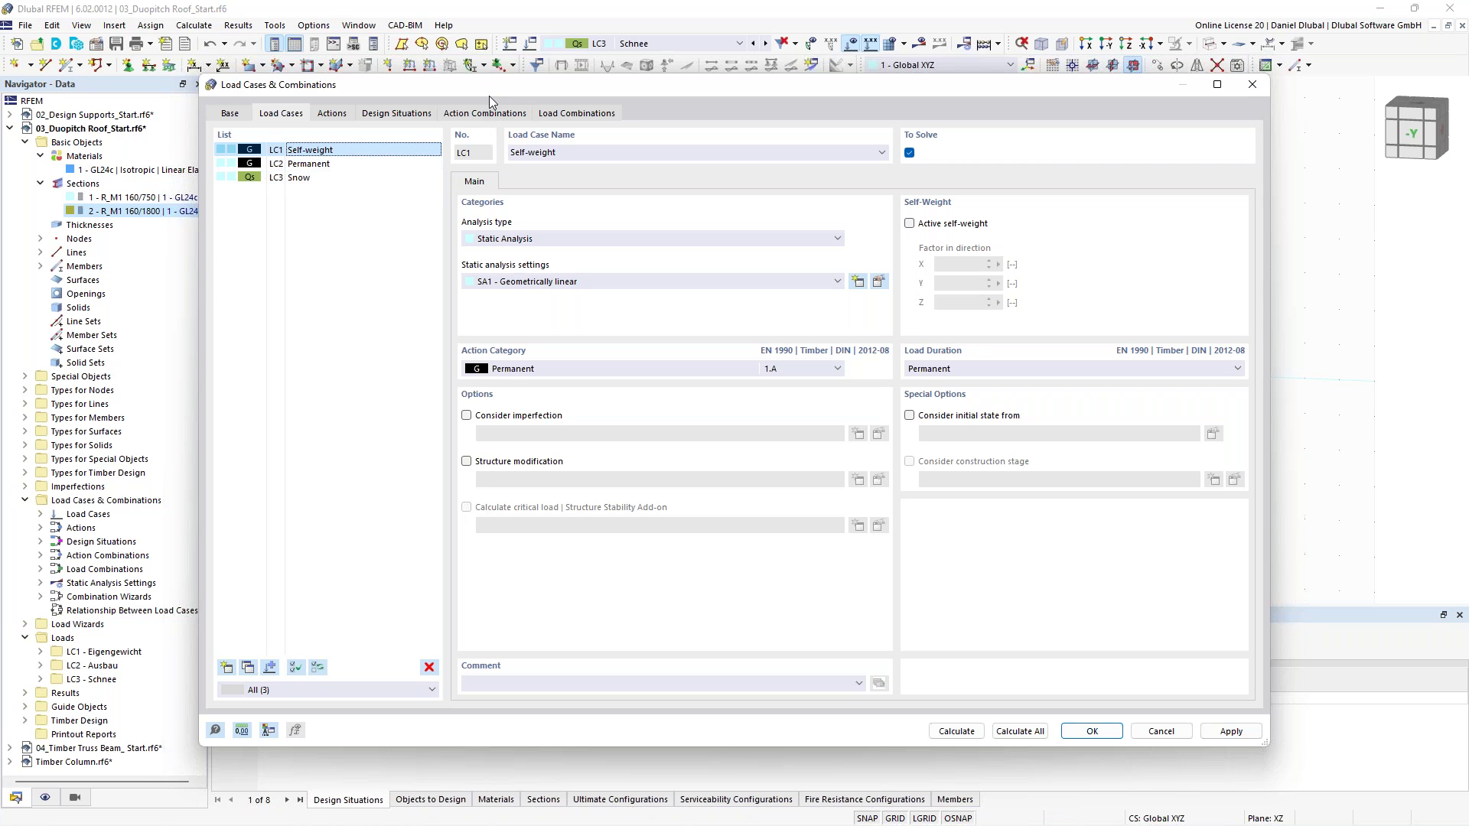
Confirm the load cases and apply a uniform 1.02 kN/m member load in LC1 - Self-weight to member 1
{"action": "left_click", "coordinate": [1085, 733]}
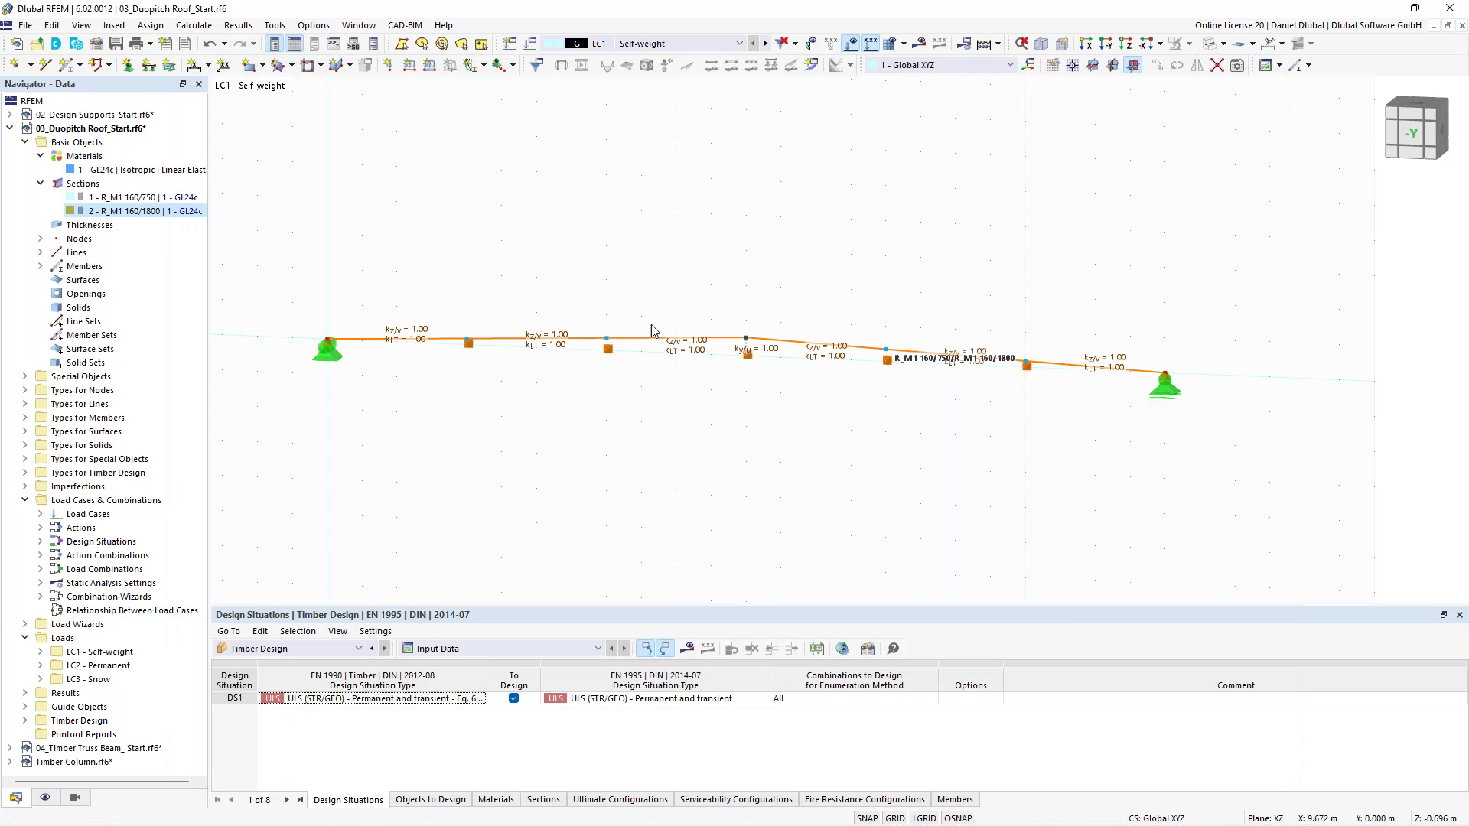
{"action": "left_click", "coordinate": [431, 66]}
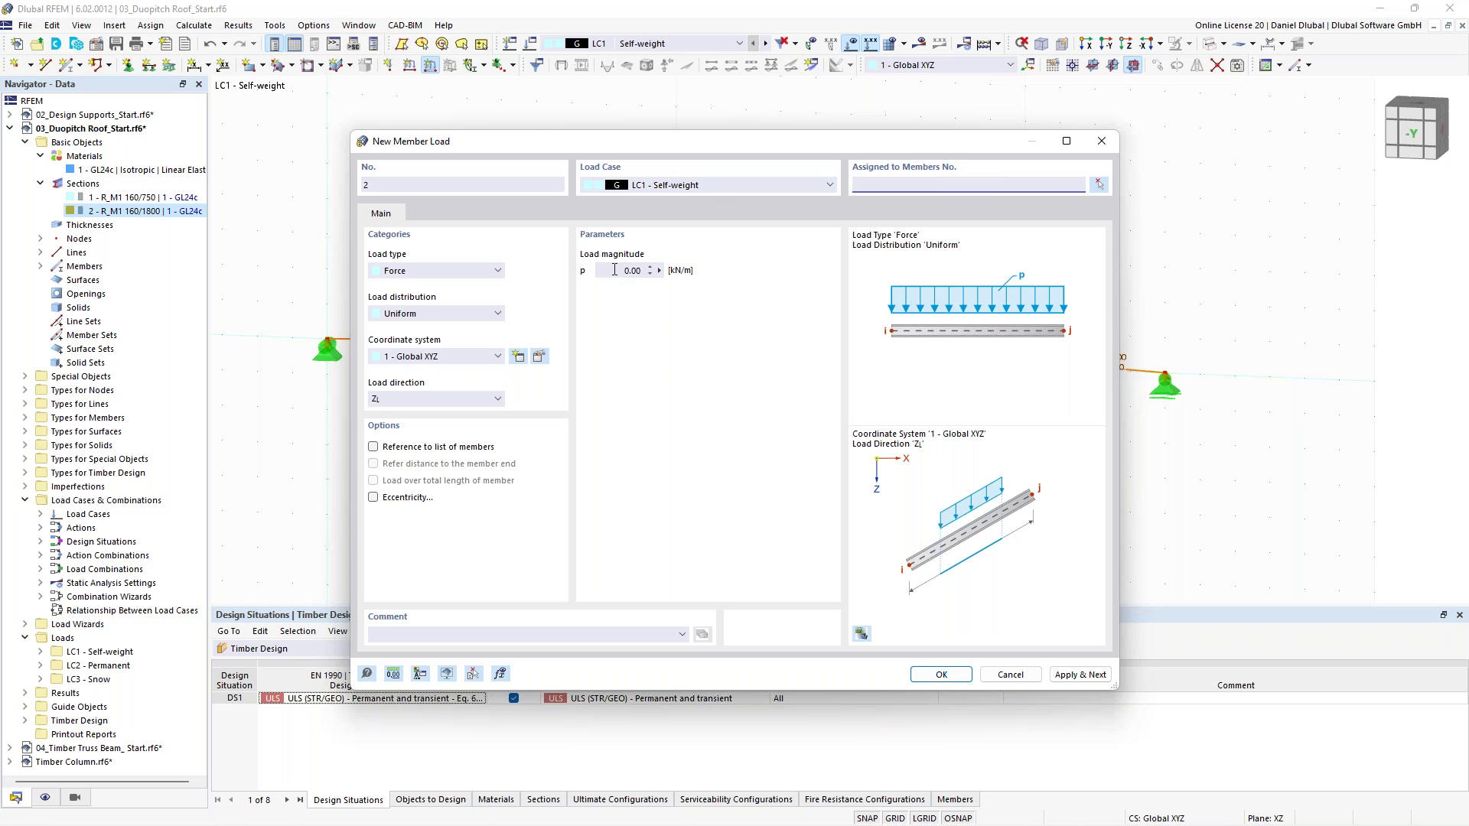
{"action": "left_click", "coordinate": [614, 270]}
{"action": "type", "text": "1,02"}
{"action": "left_click", "coordinate": [1099, 185]}
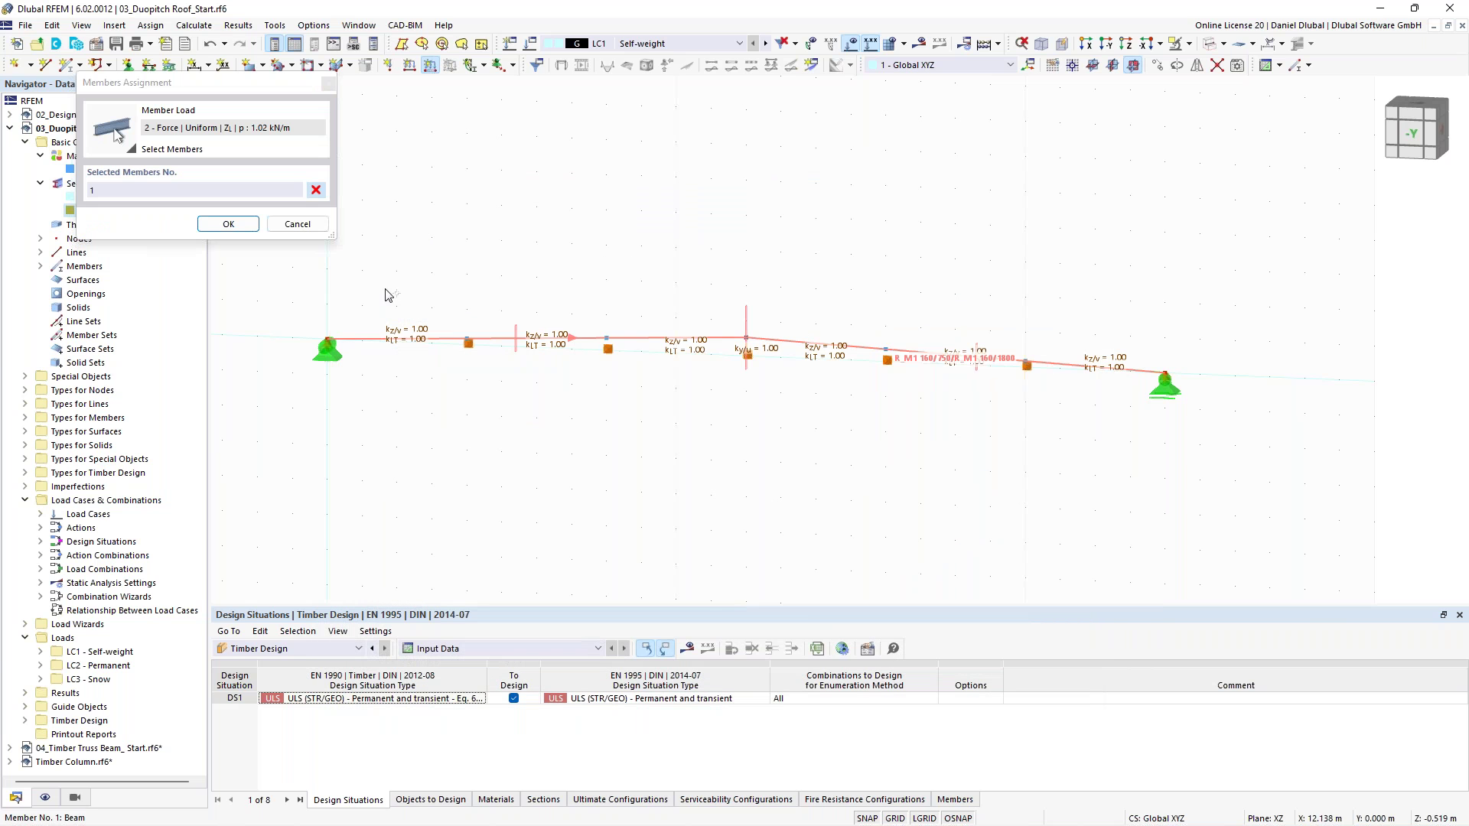
{"action": "left_click", "coordinate": [228, 223]}
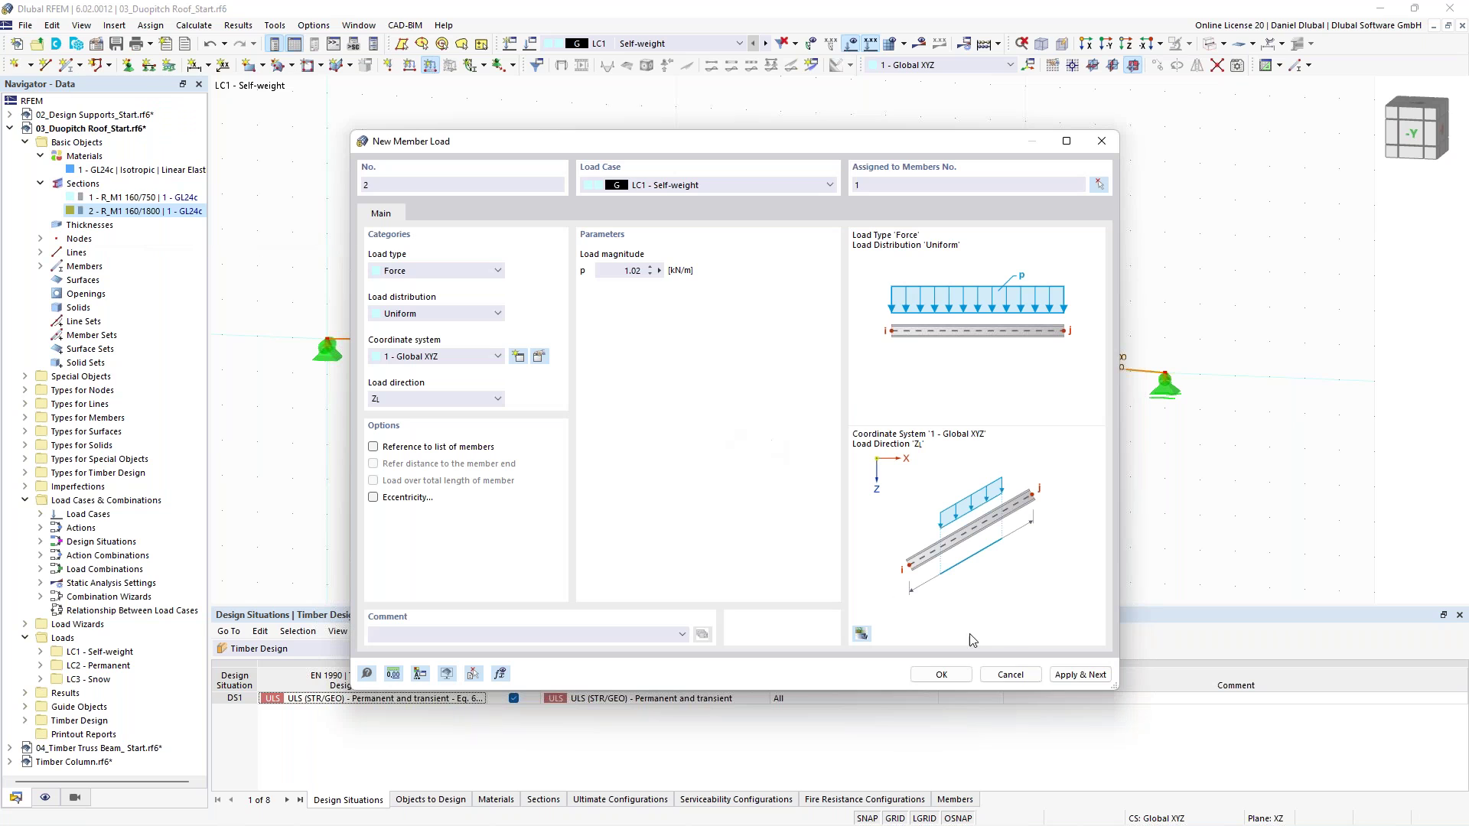
{"action": "left_click", "coordinate": [1079, 674]}
Add a uniform member load of 2.7 kN/m in LC2 - Permanent to the beam
{"action": "left_click", "coordinate": [727, 185]}
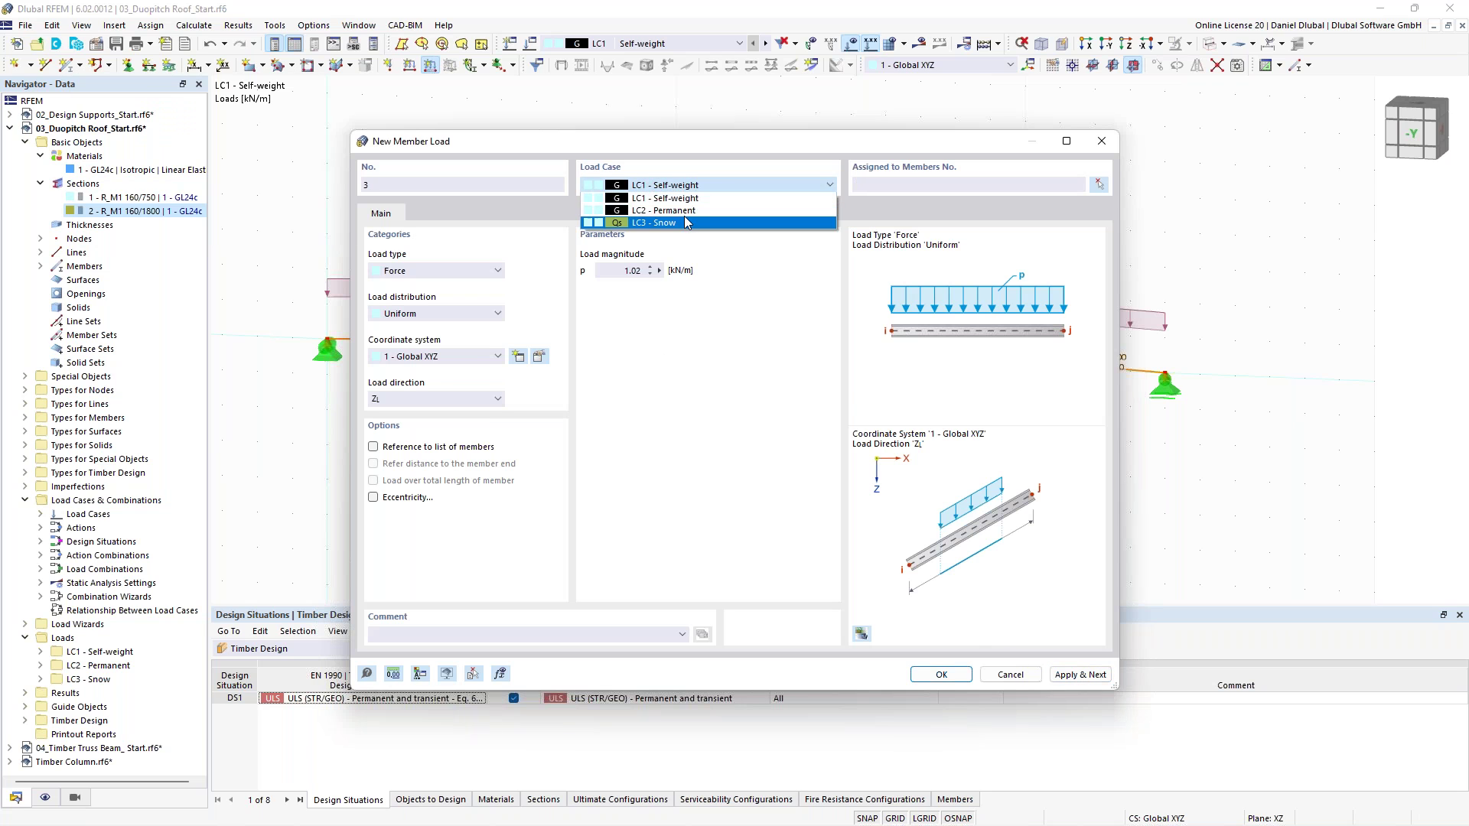
{"action": "left_click", "coordinate": [673, 211]}
{"action": "type", "text": "2,7"}
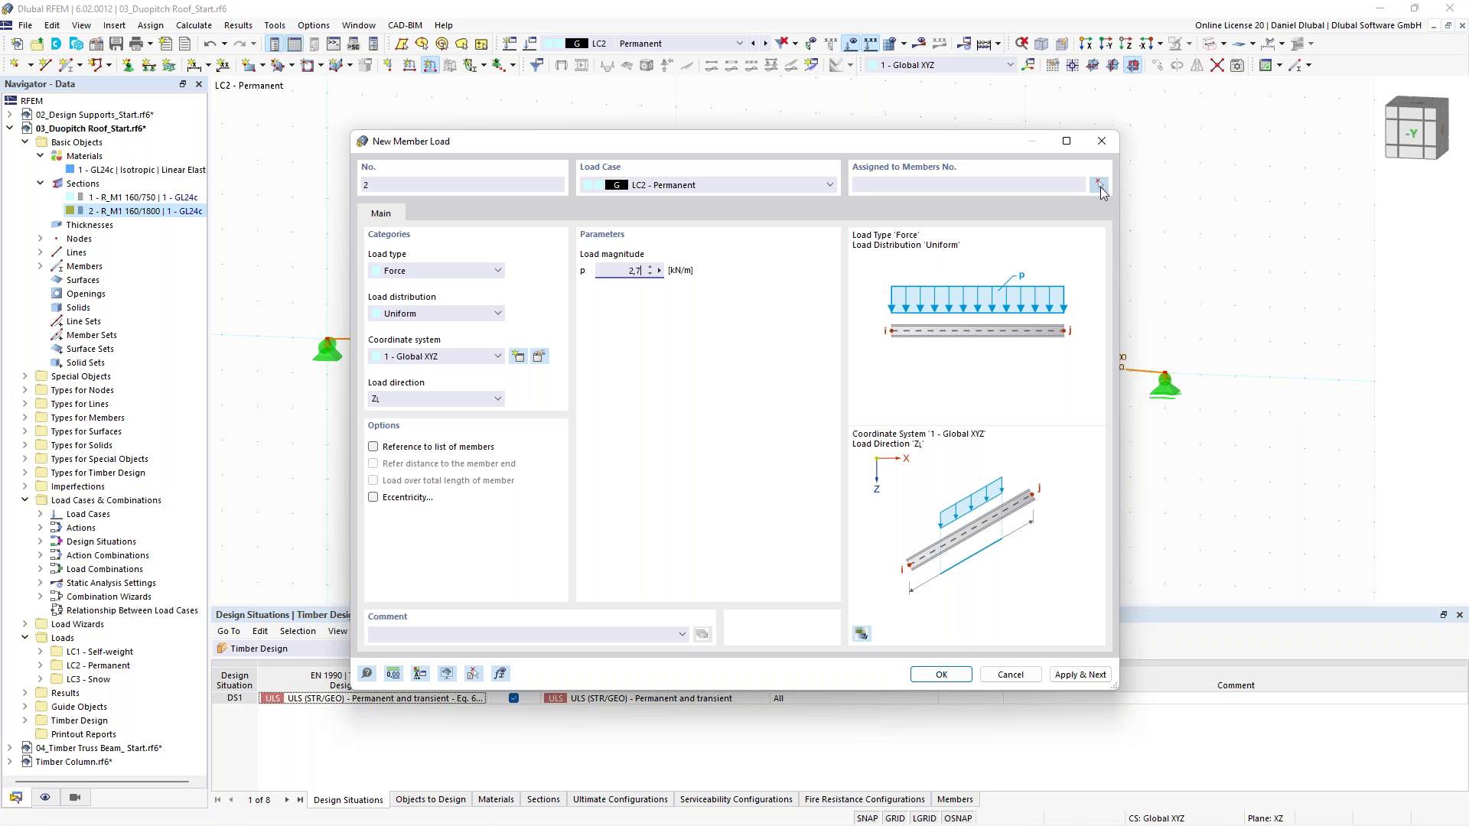
{"action": "left_click", "coordinate": [1100, 184]}
{"action": "left_click", "coordinate": [727, 343]}
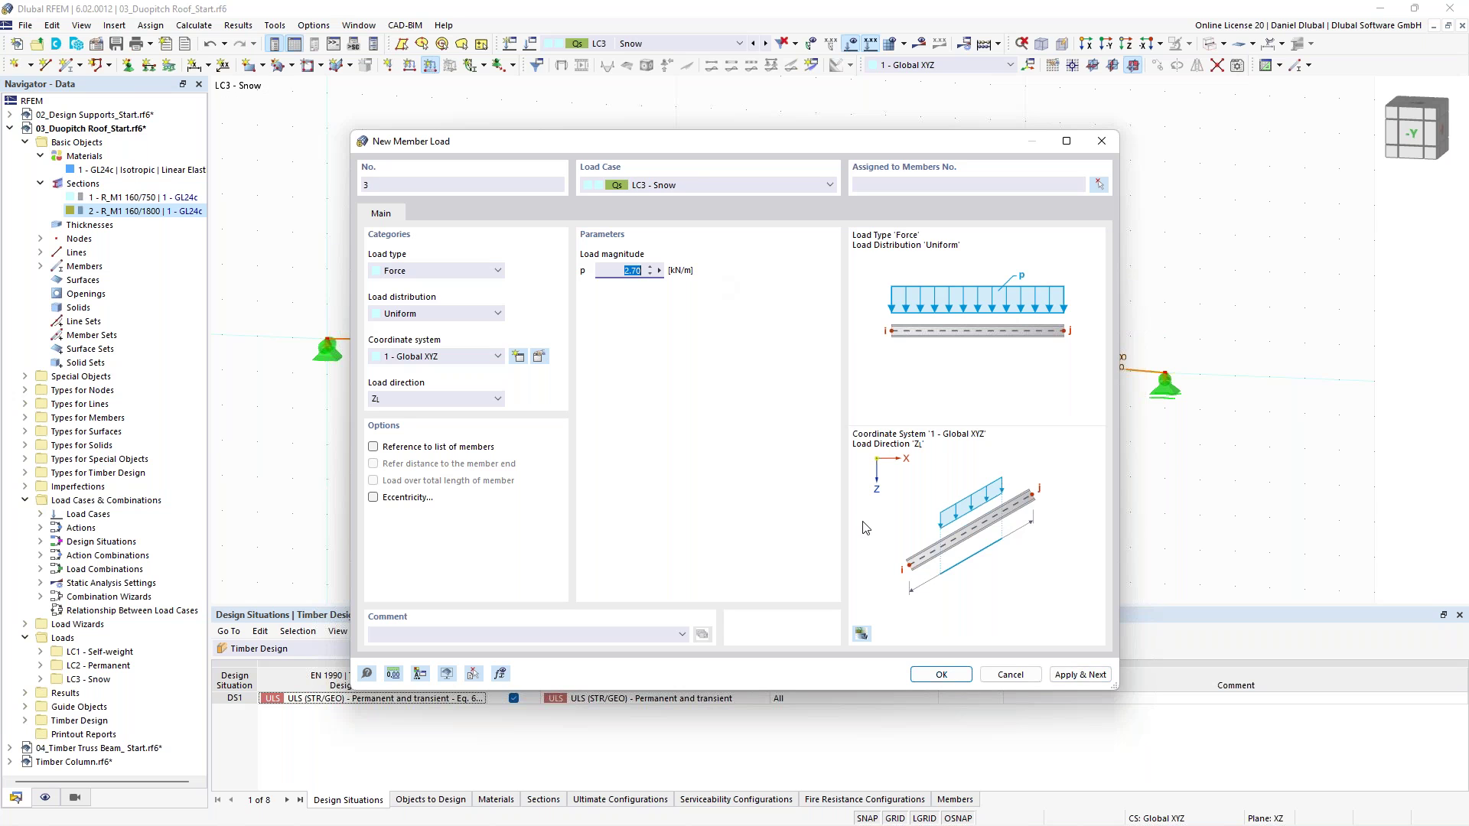
Add a uniform 3.15 kN/m load in LC3 - Snow to the beam, with its Z direction related to the projected length
{"action": "left_click", "coordinate": [941, 674]}
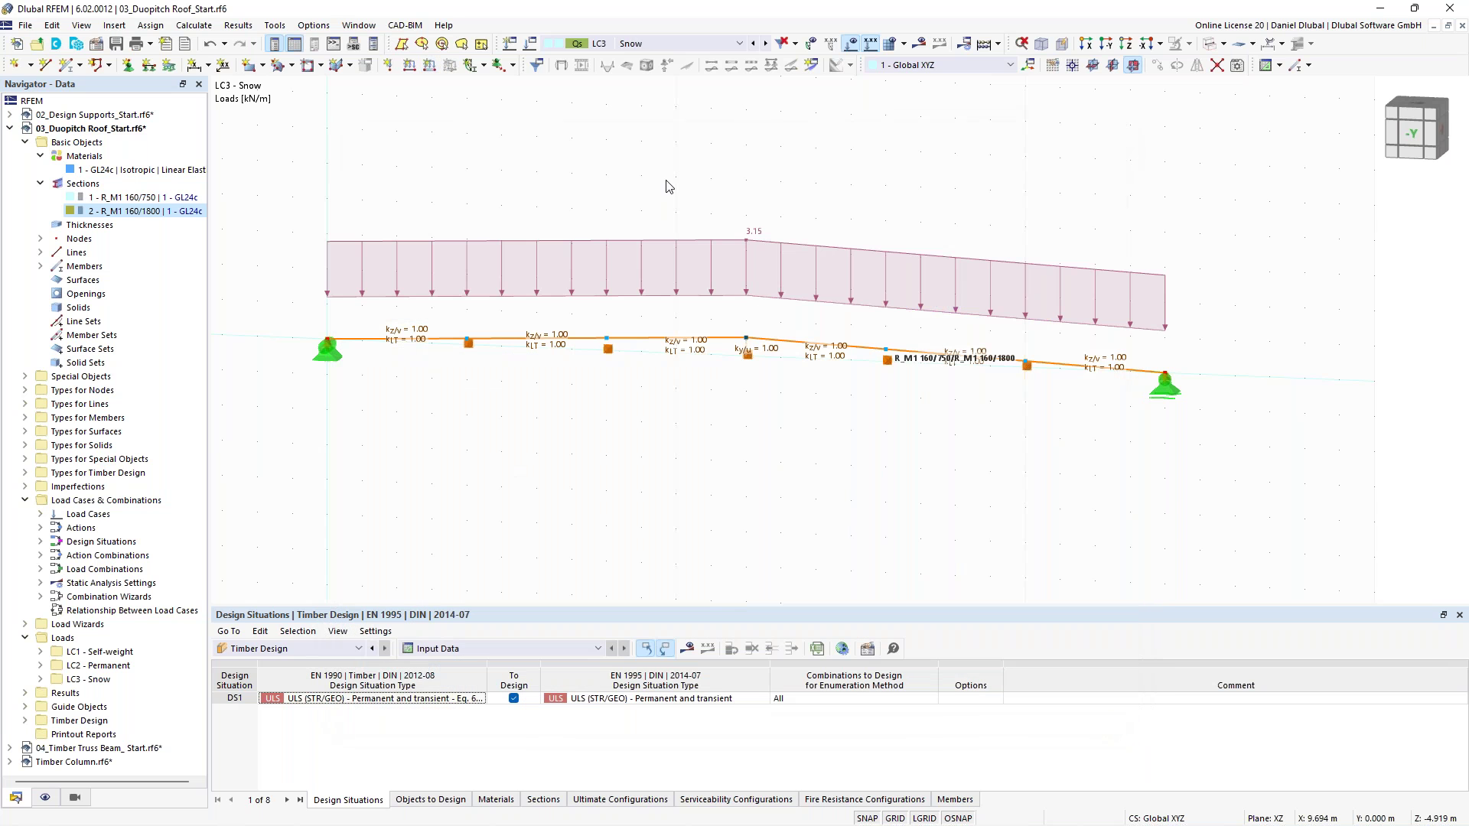
{"action": "double_click", "coordinate": [767, 242]}
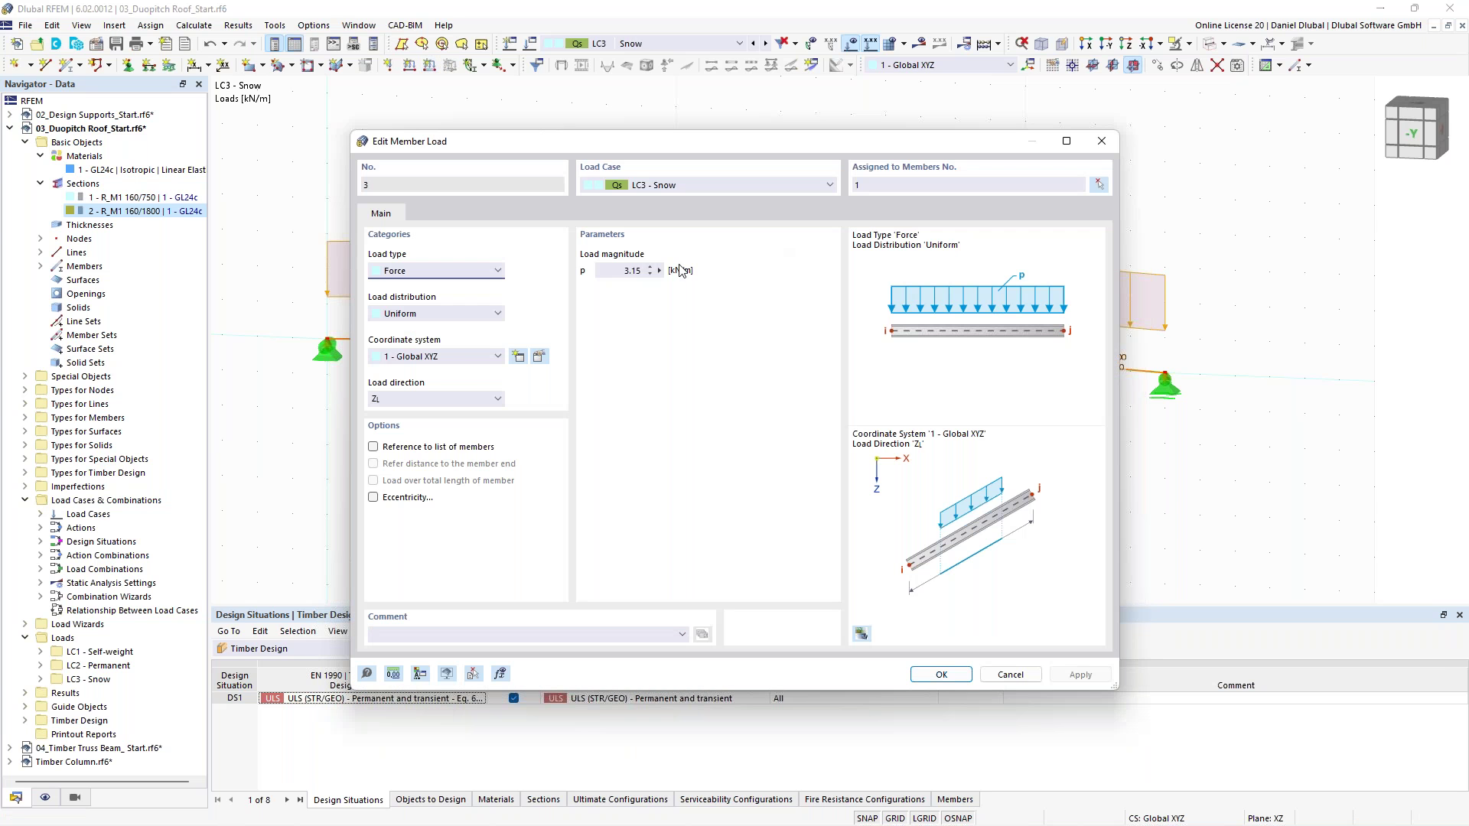
{"action": "left_click", "coordinate": [432, 398]}
{"action": "left_click", "coordinate": [440, 473]}
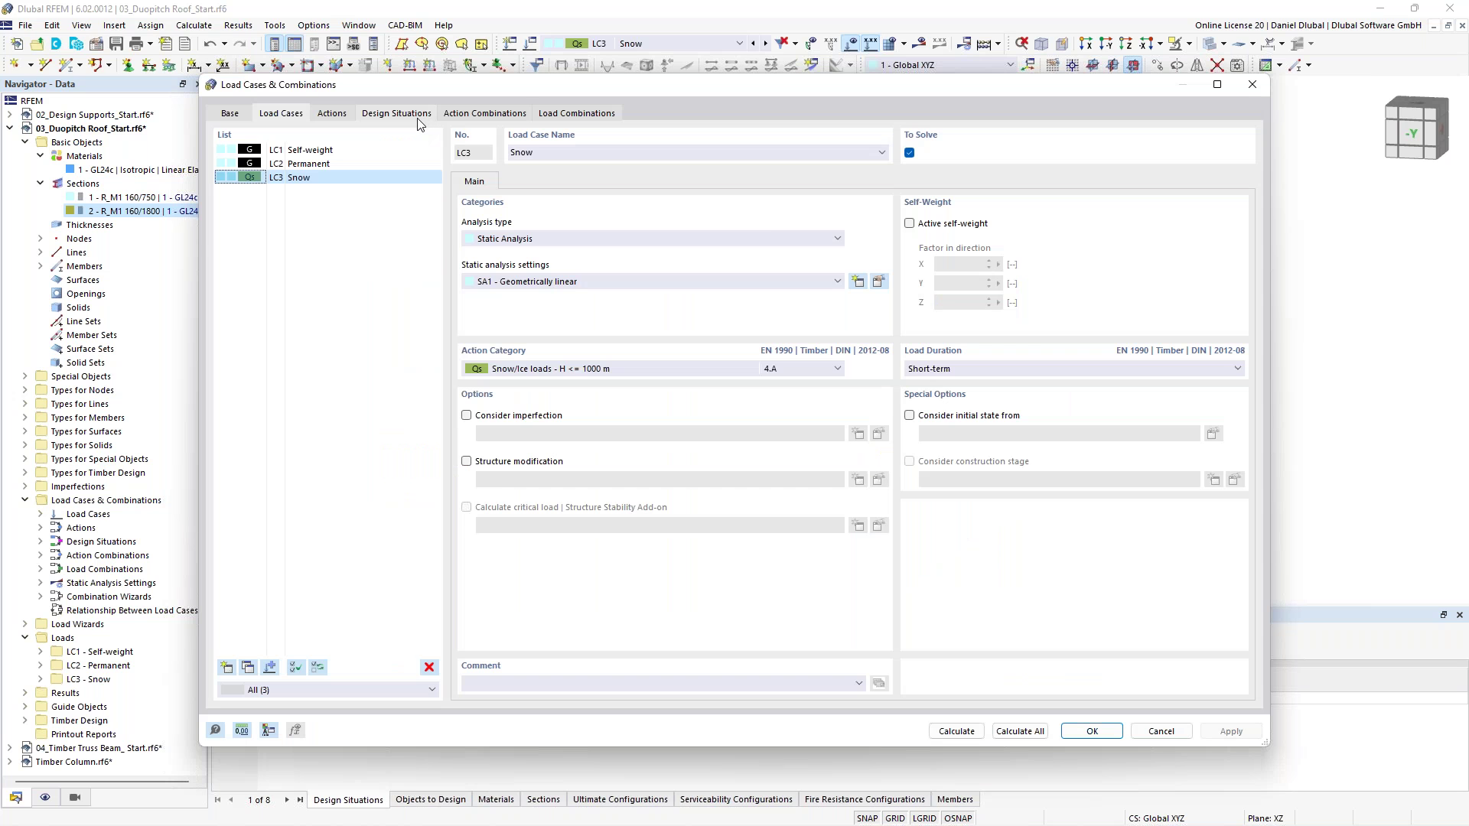
For design situation DS1, choose combination wizard 2 - Load combinations with SA1 - Geometrically linear
{"action": "left_click", "coordinate": [418, 119]}
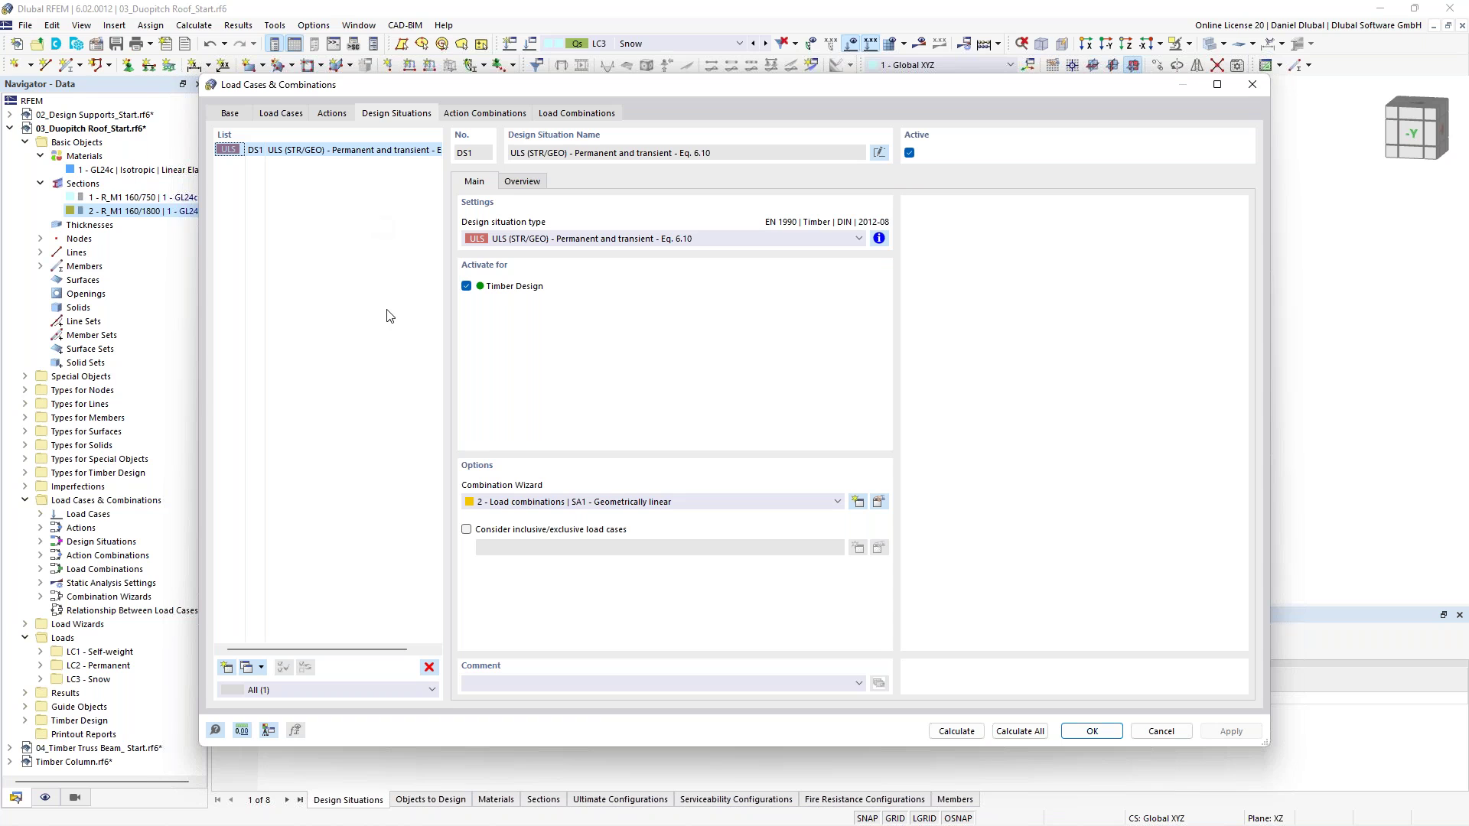
{"action": "left_click", "coordinate": [584, 503]}
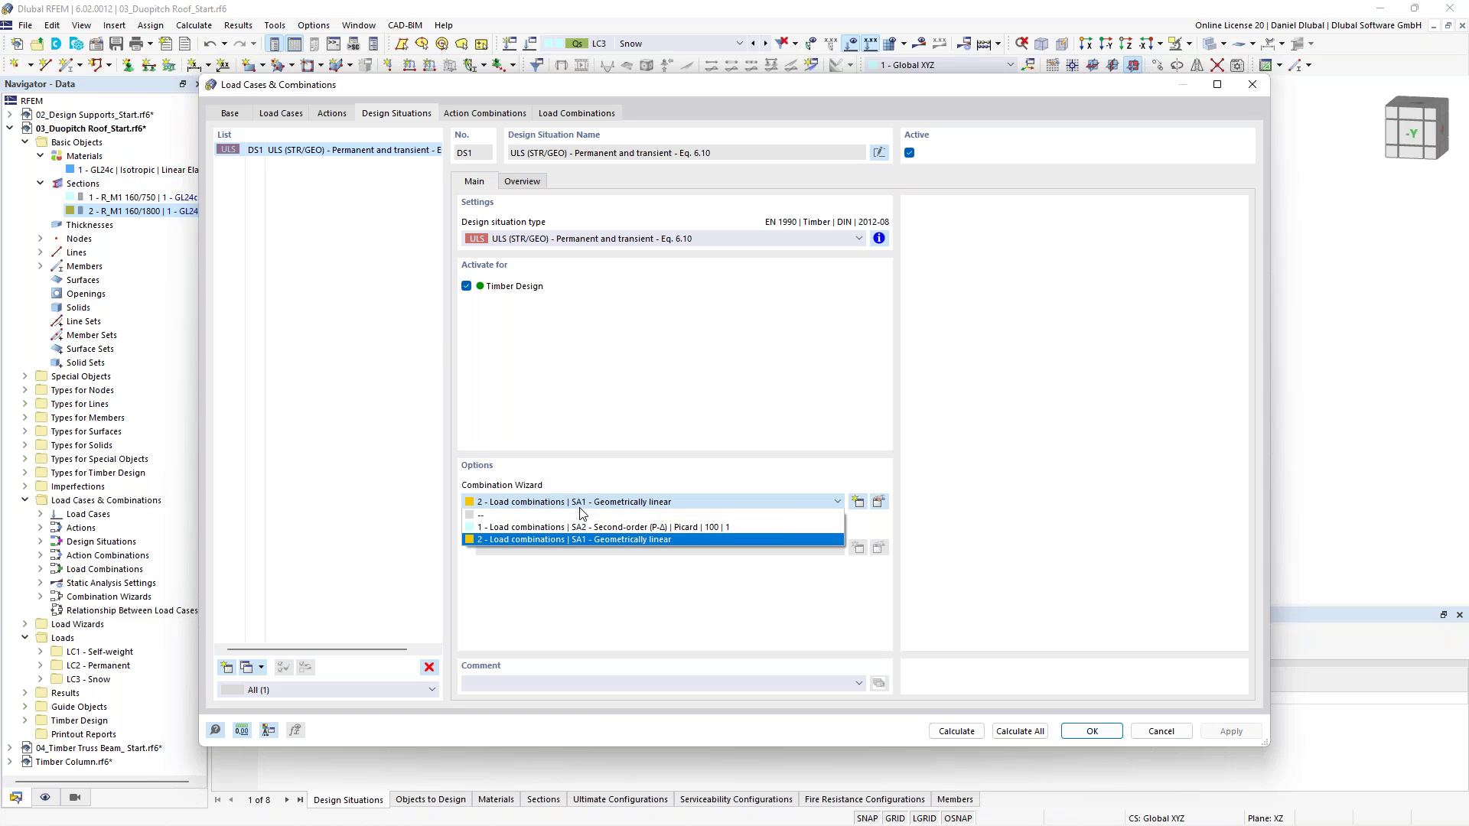
{"action": "left_click", "coordinate": [548, 539]}
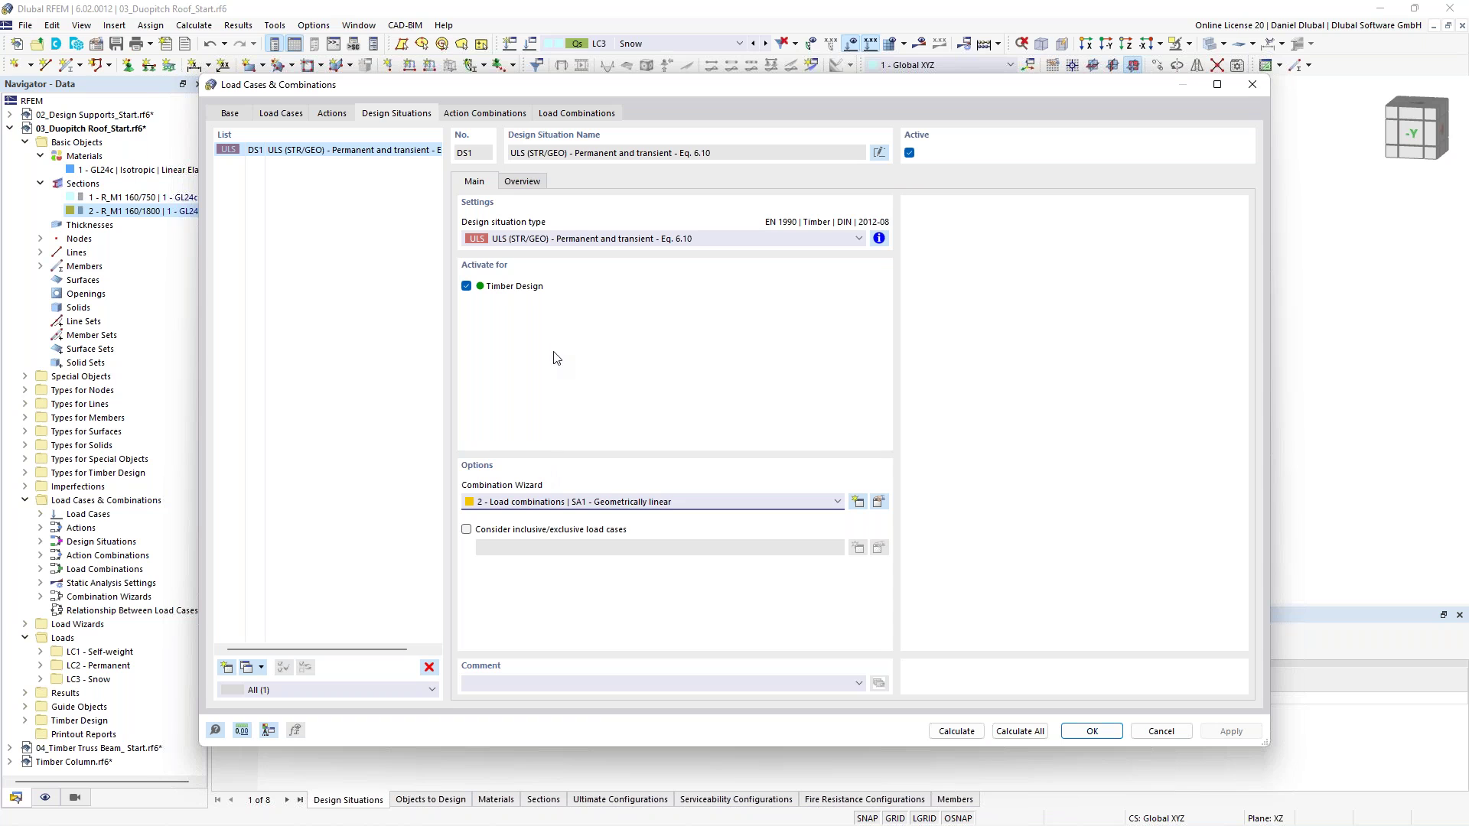
Review the generated action combinations and load combinations CO1 and CO2, and confirm the load case settings
{"action": "left_click", "coordinate": [484, 115]}
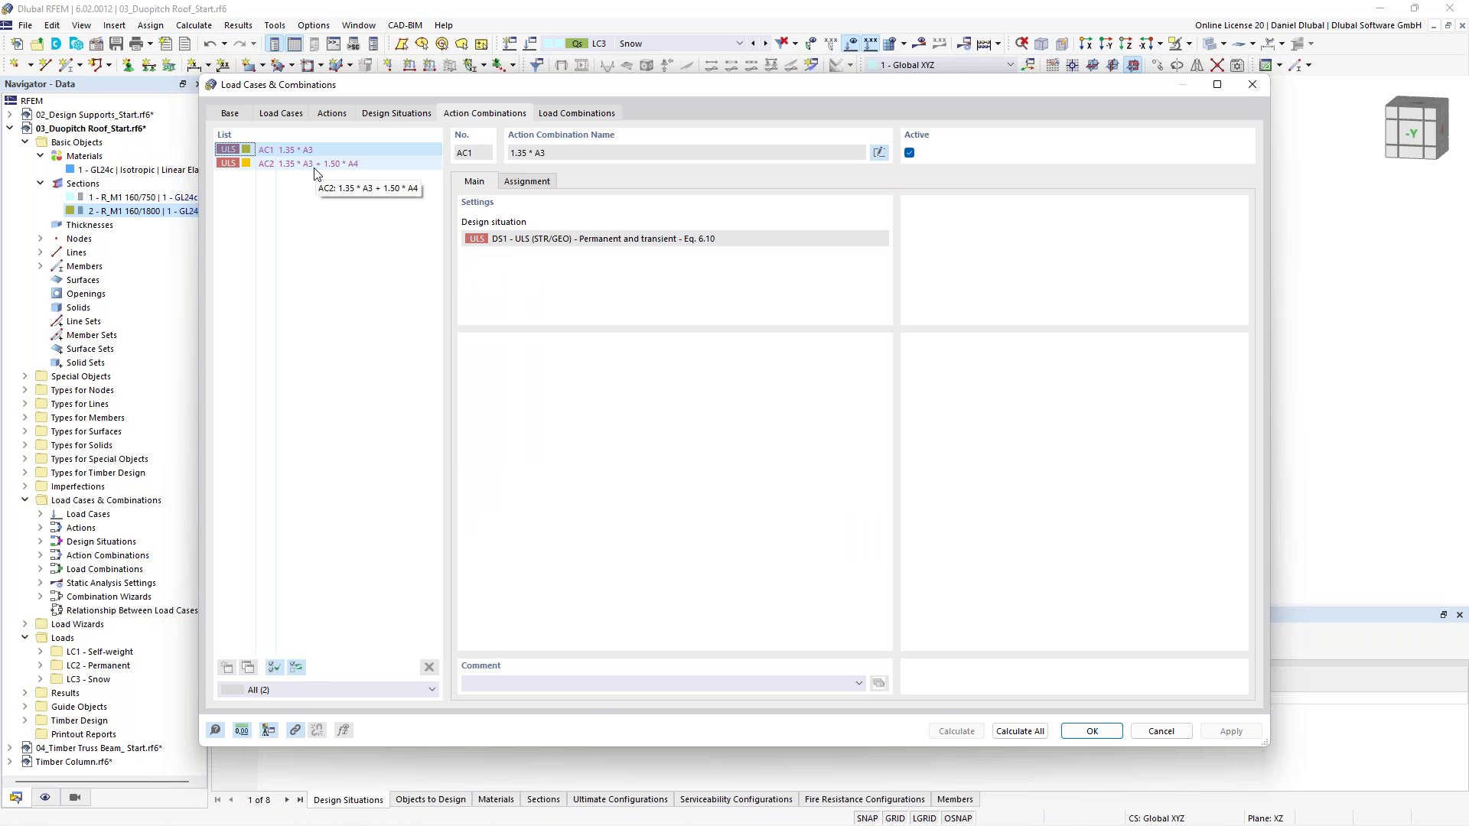
{"action": "left_click", "coordinate": [576, 114]}
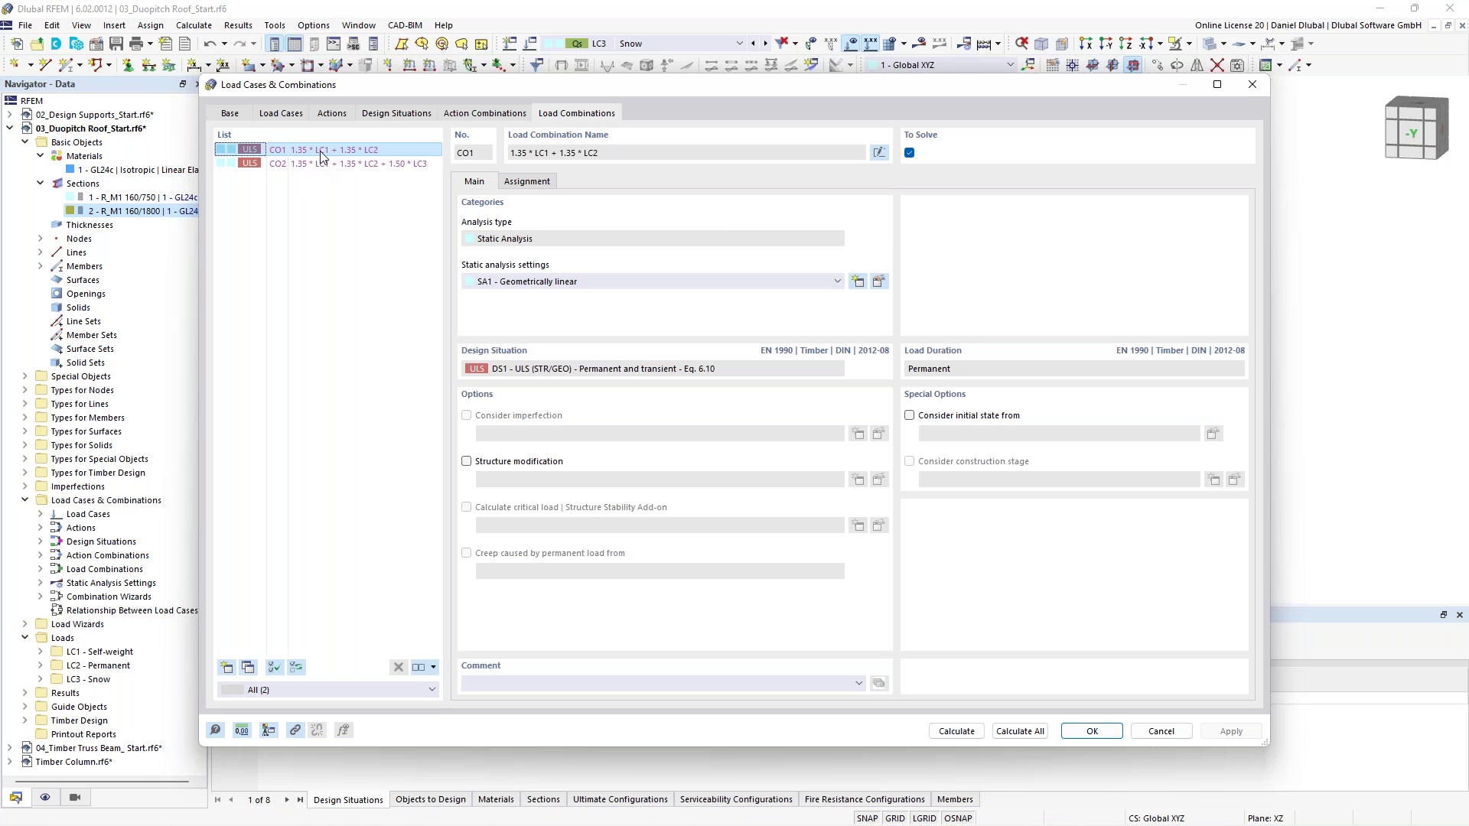
{"action": "left_click", "coordinate": [303, 157]}
{"action": "left_click", "coordinate": [307, 165]}
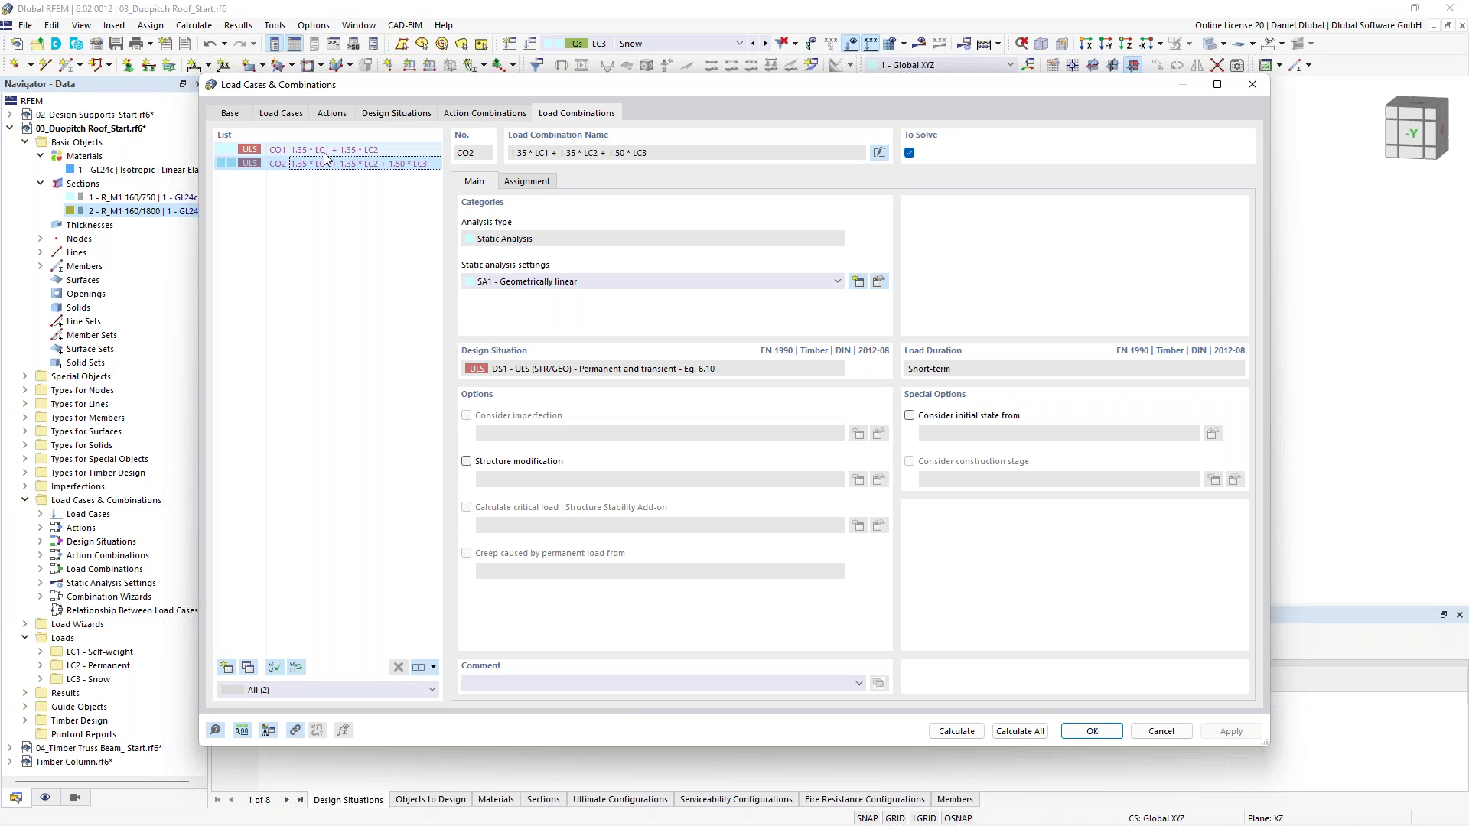
{"action": "left_click", "coordinate": [395, 113]}
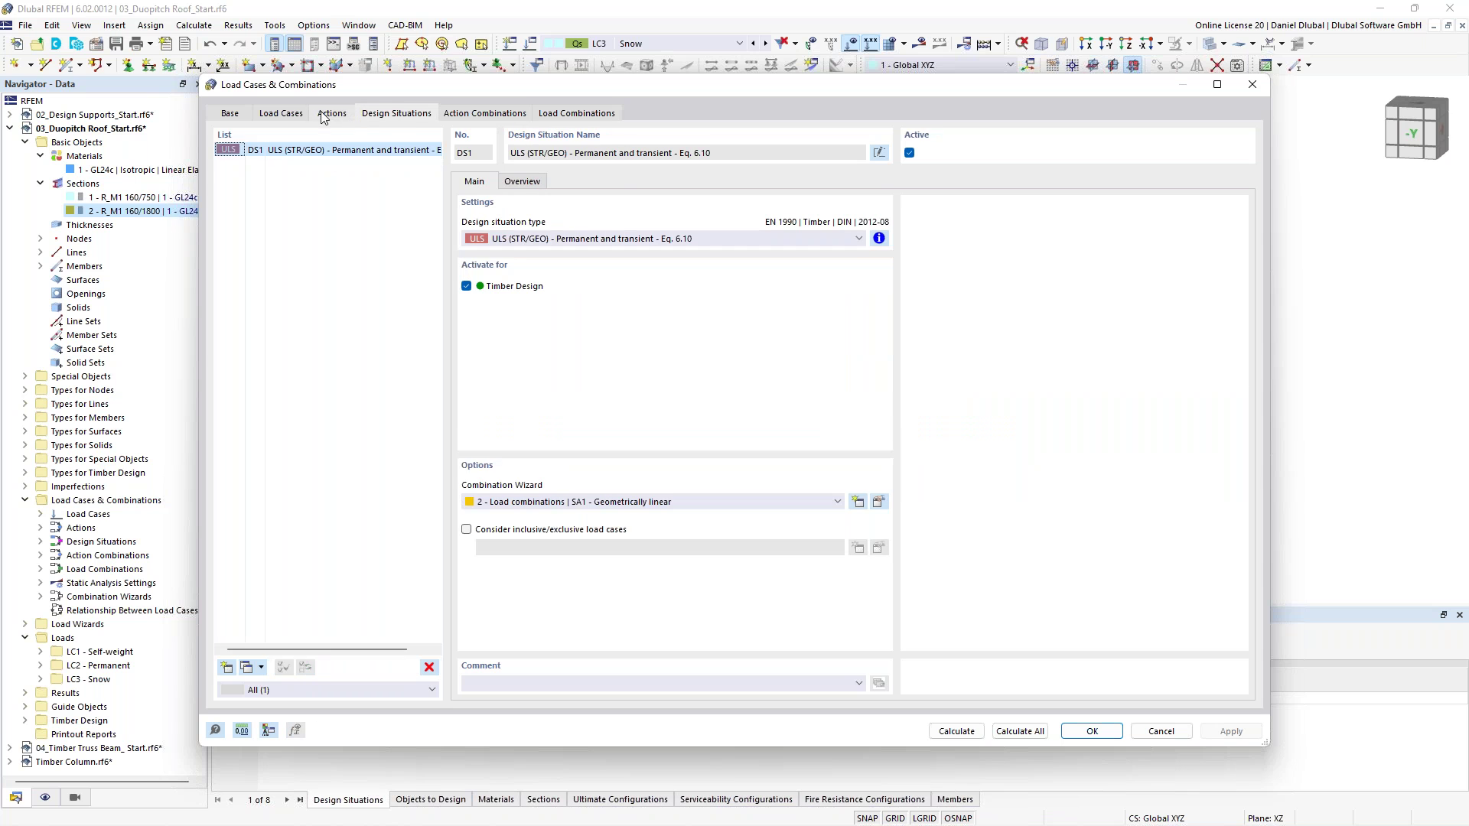
{"action": "left_click", "coordinate": [332, 114]}
{"action": "left_click", "coordinate": [1093, 731]}
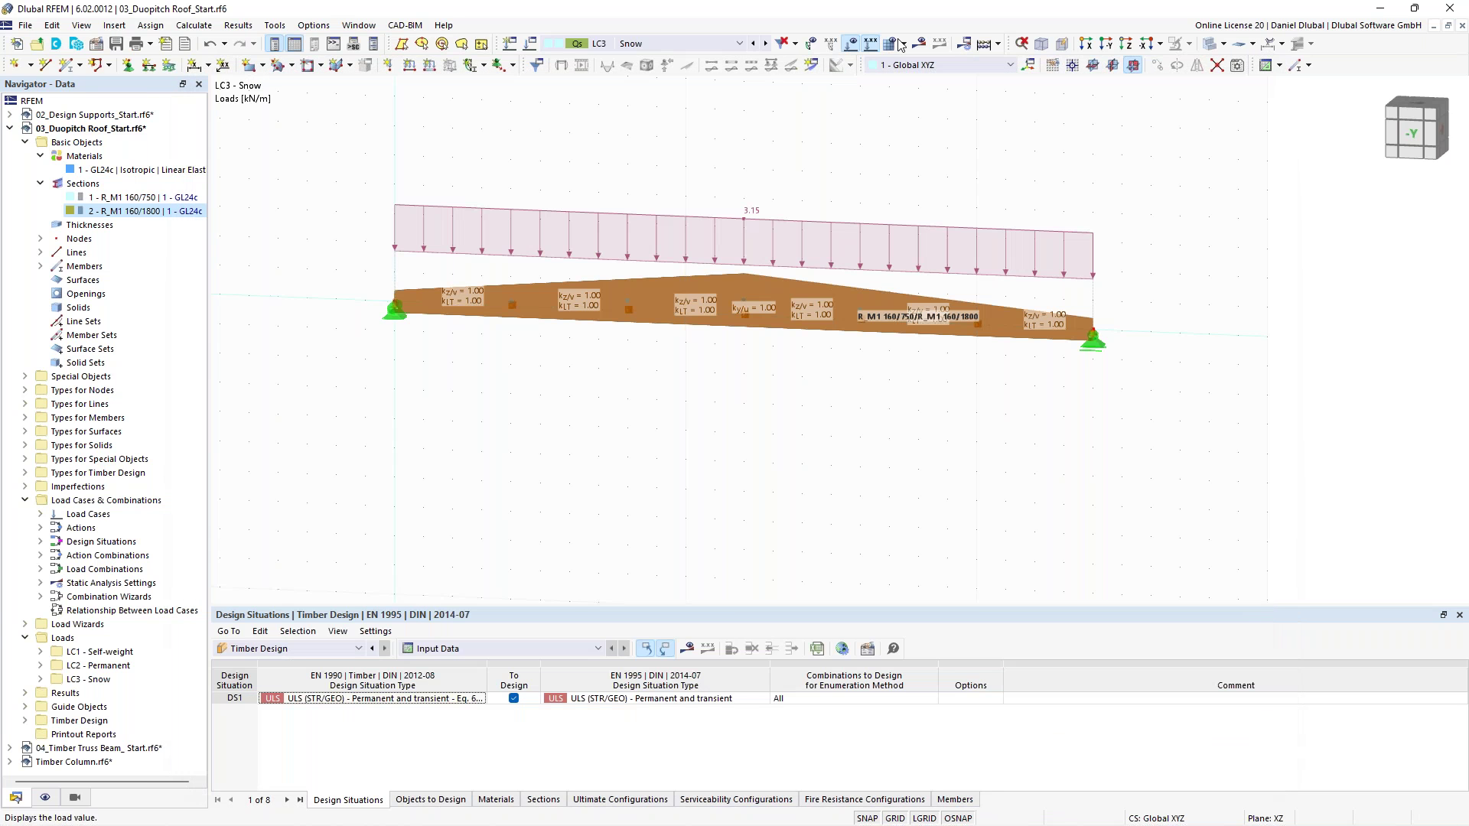
Calculate the model and show the results on the beam's line model, with the loads and effective length labels hidden
{"action": "left_click", "coordinate": [984, 44]}
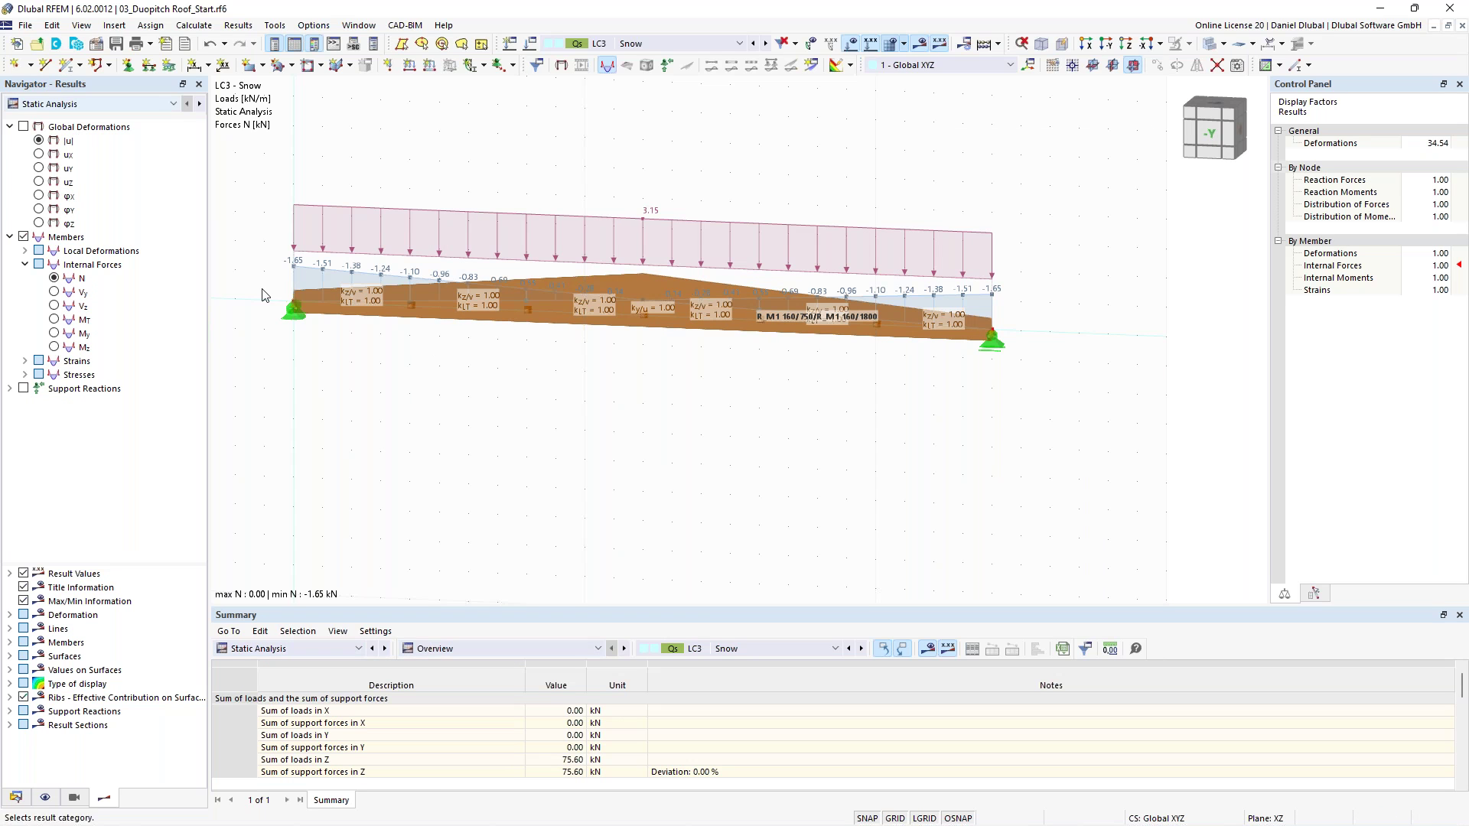
{"action": "left_click", "coordinate": [851, 43]}
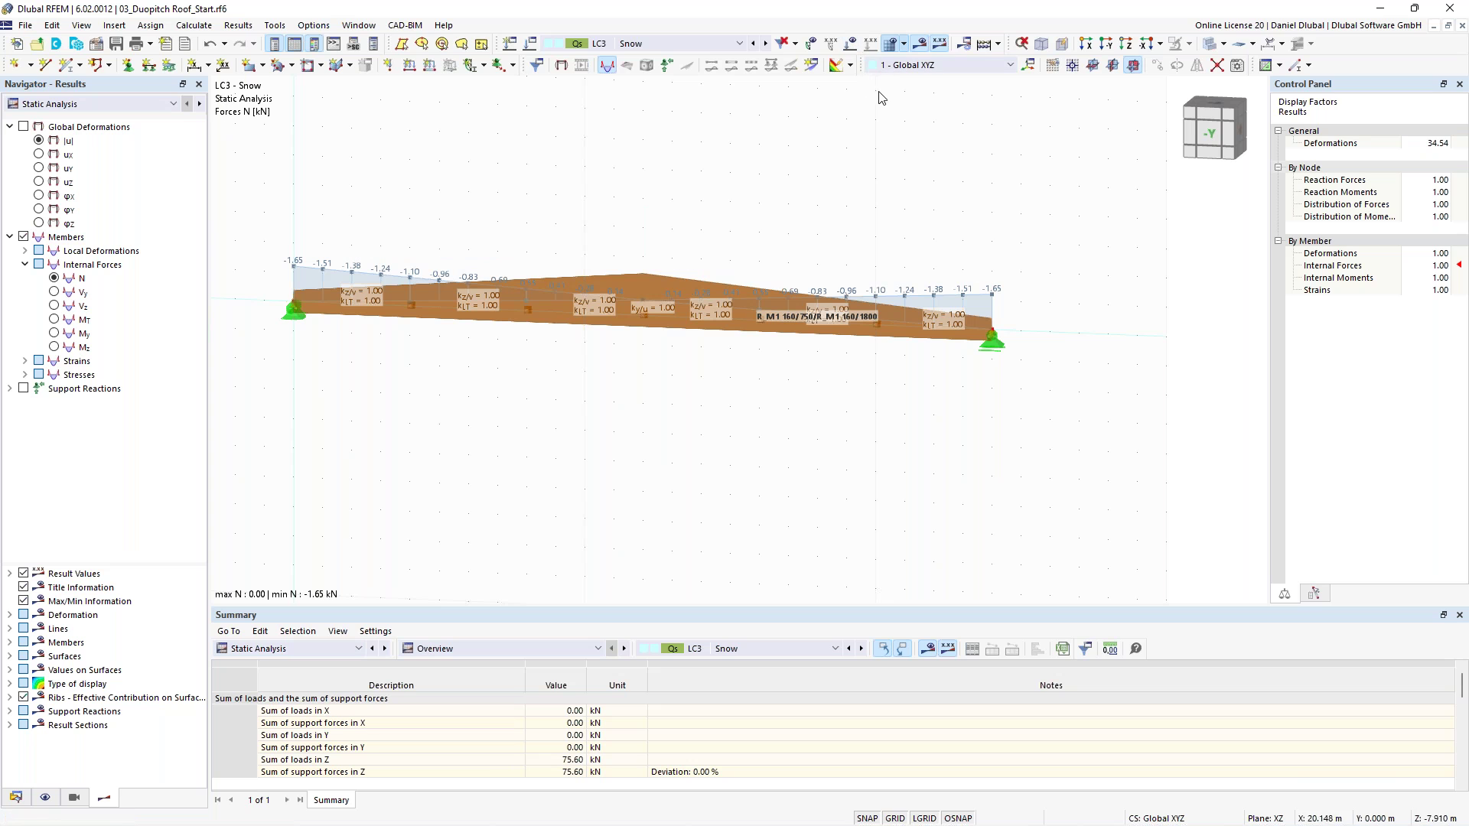
{"action": "left_click", "coordinate": [1209, 44]}
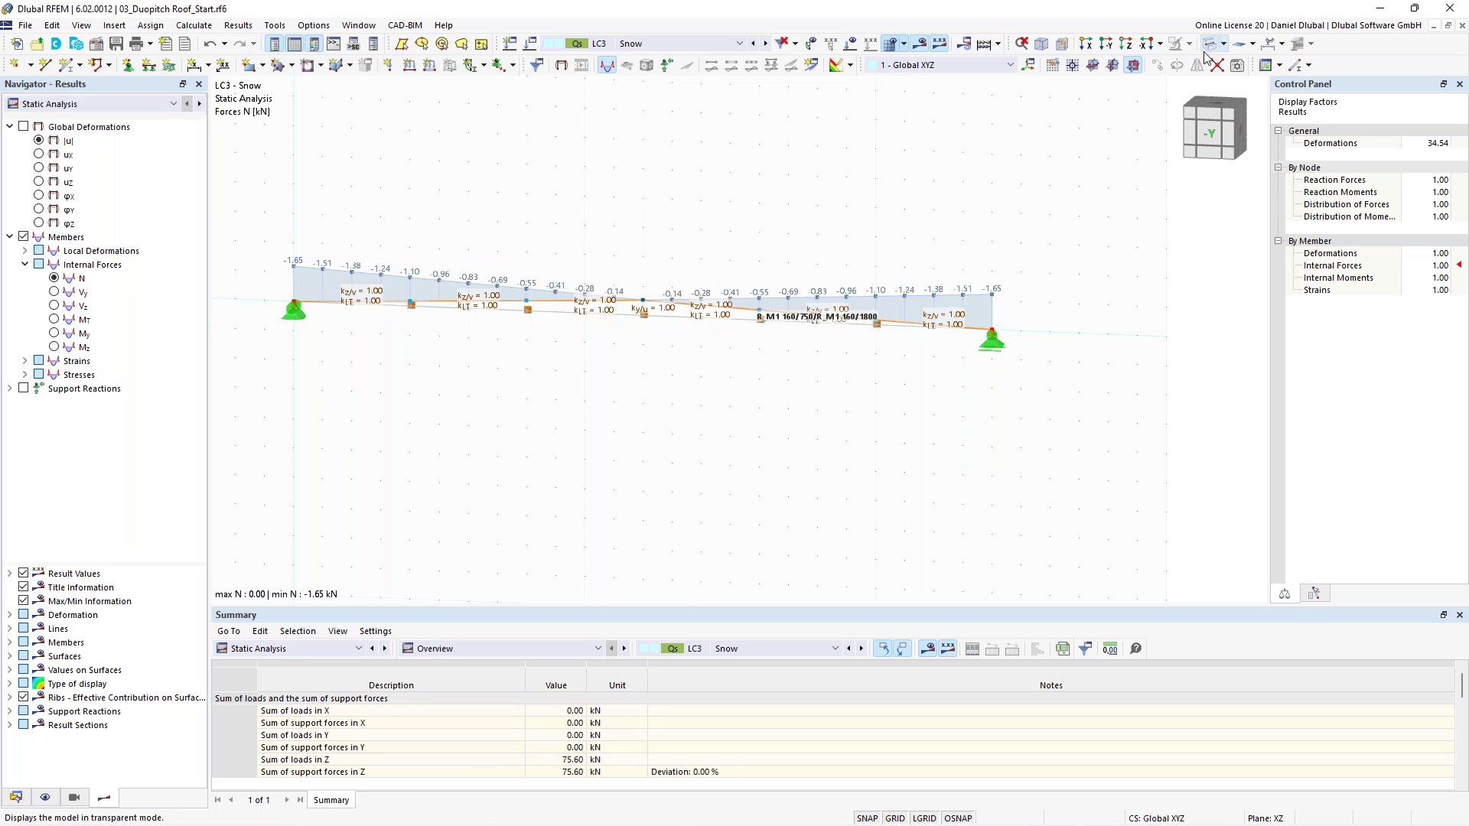
{"action": "middle_click_drag", "start_coordinate": [706, 203], "coordinate": [779, 219]}
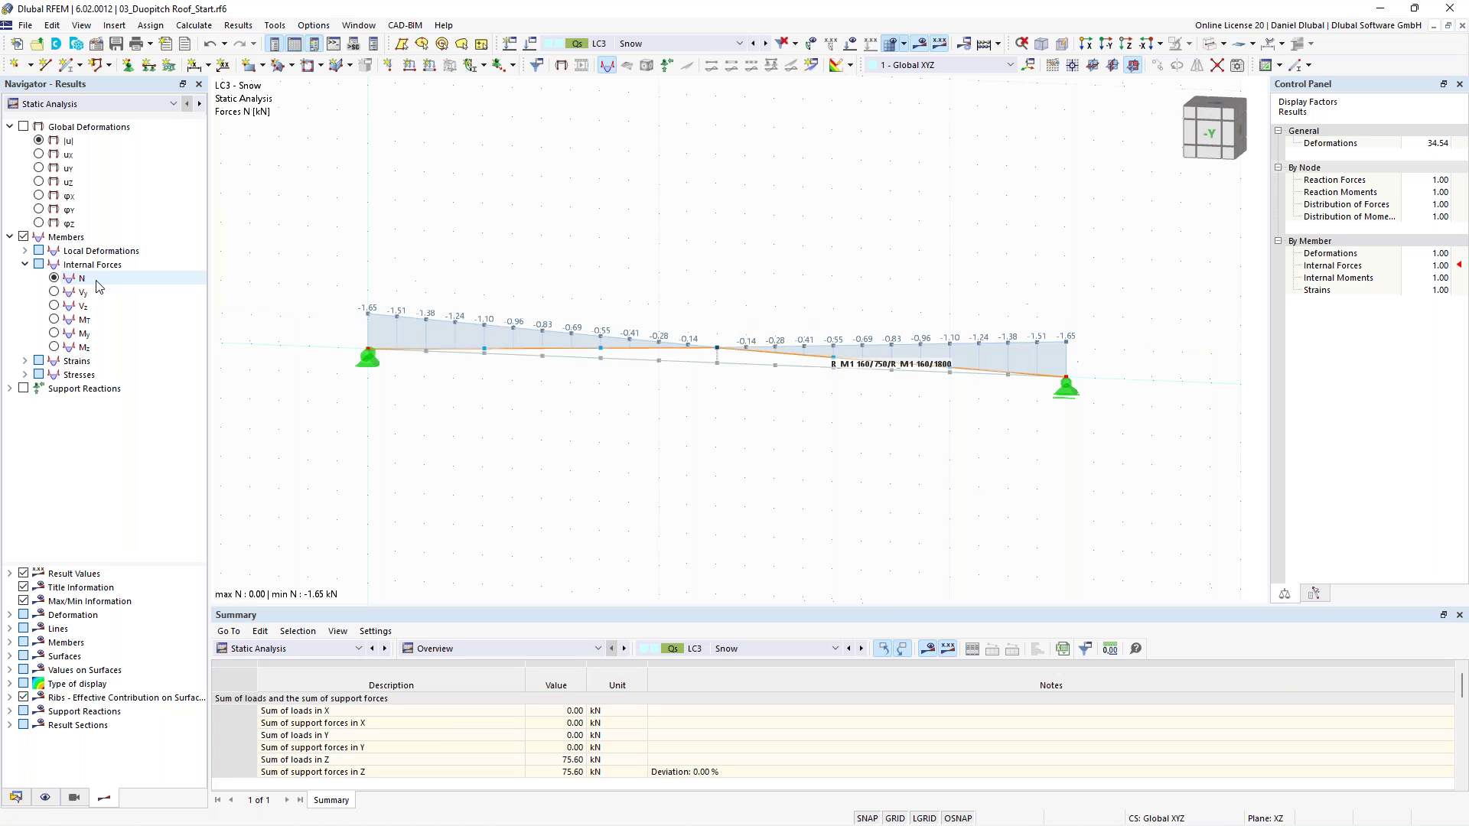
Display load combination CO2 and examine the axial forces N along the beam
{"action": "left_click", "coordinate": [679, 43]}
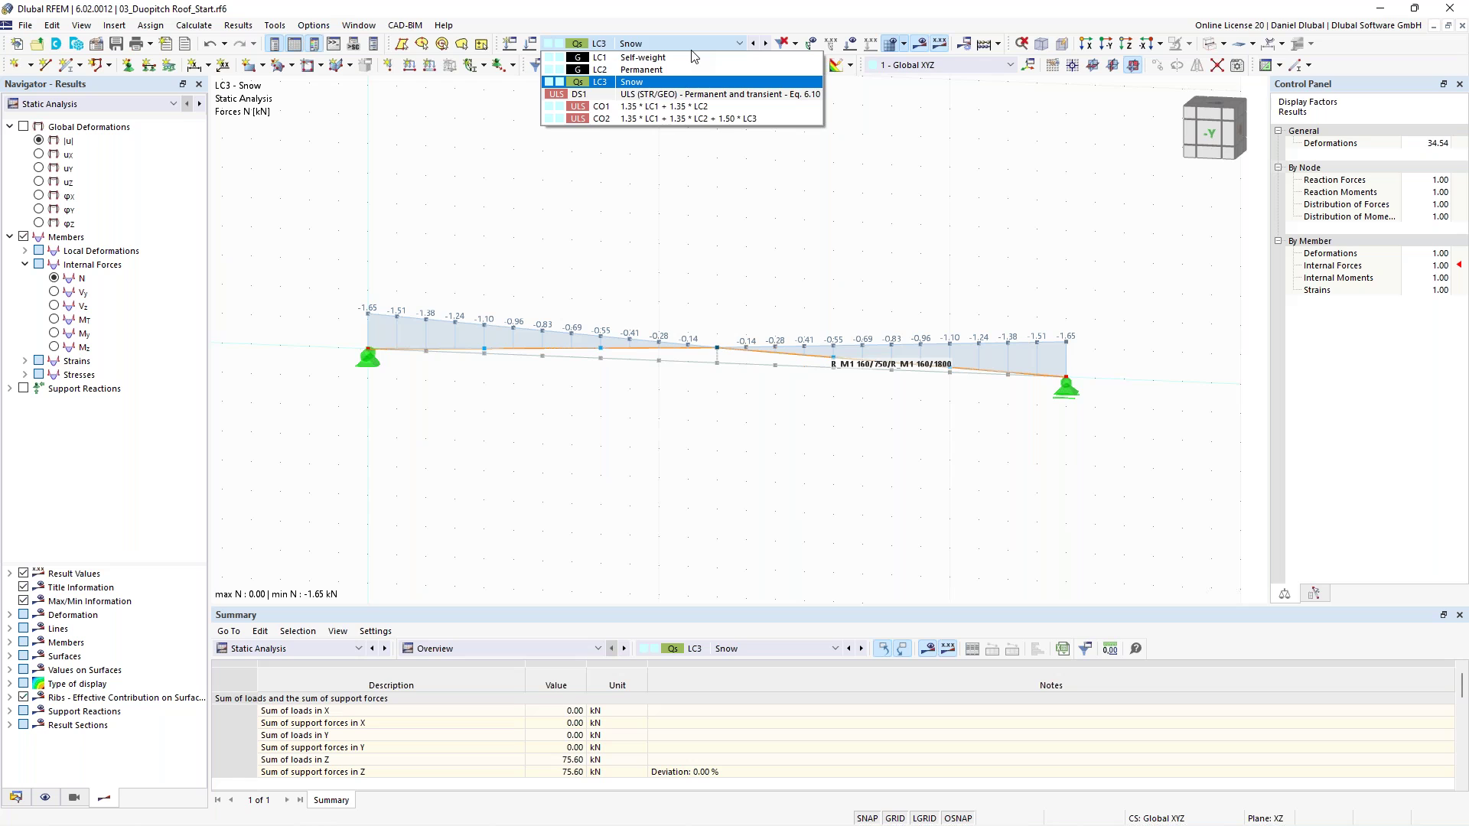
{"action": "left_click", "coordinate": [674, 119]}
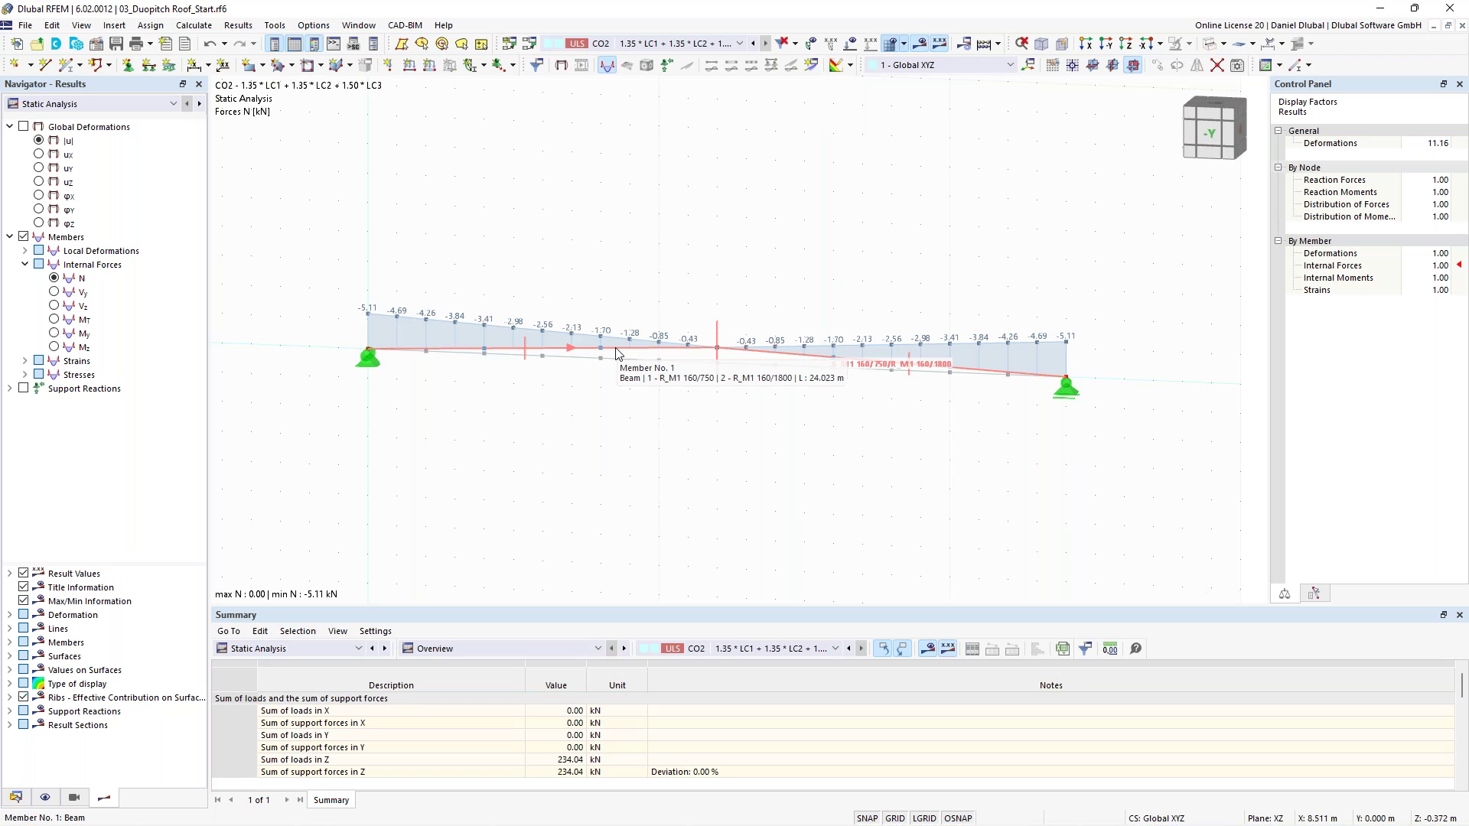
{"action": "left_click", "coordinate": [664, 350]}
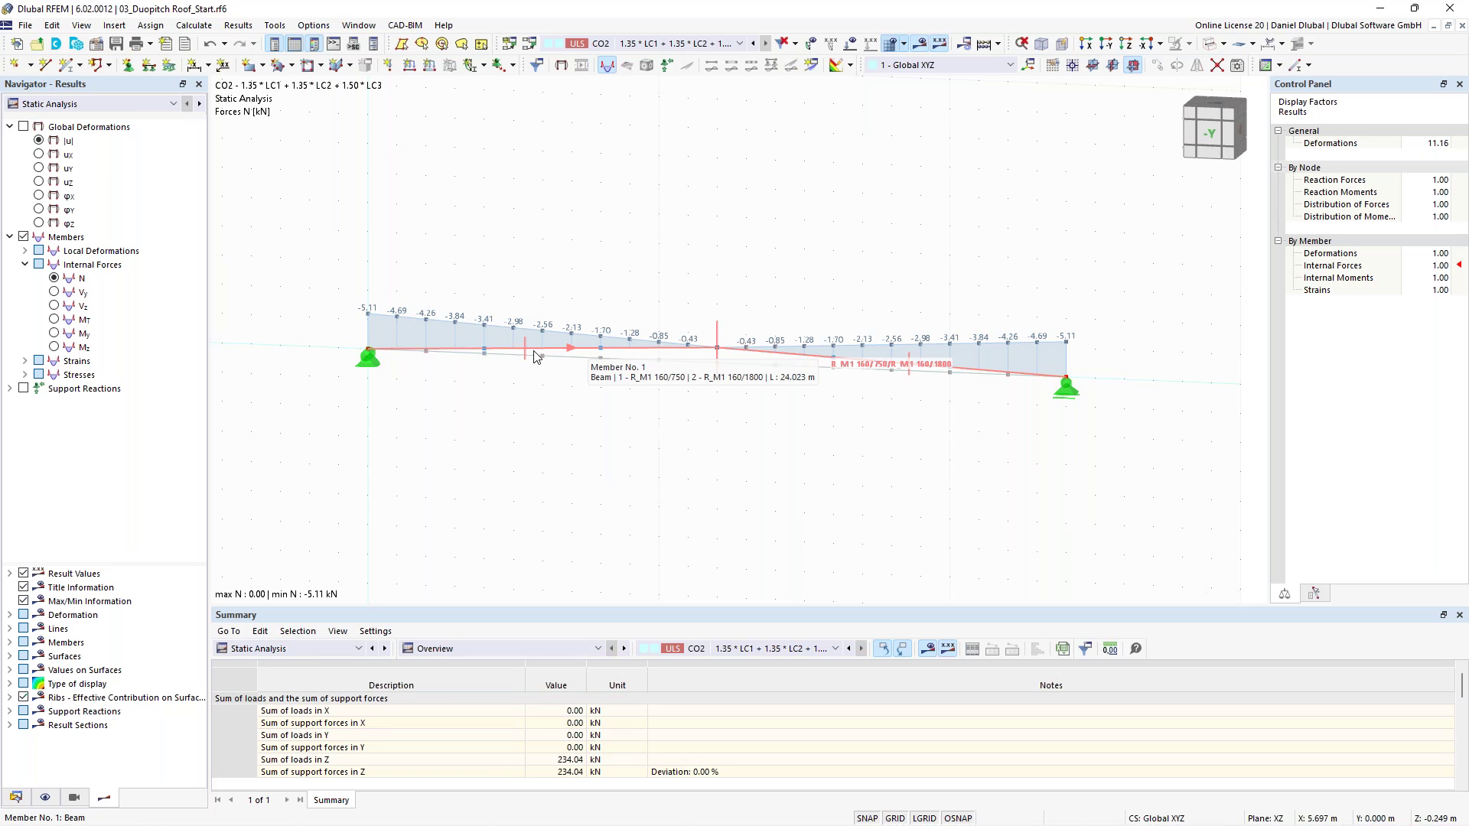
{"action": "left_click", "coordinate": [502, 350]}
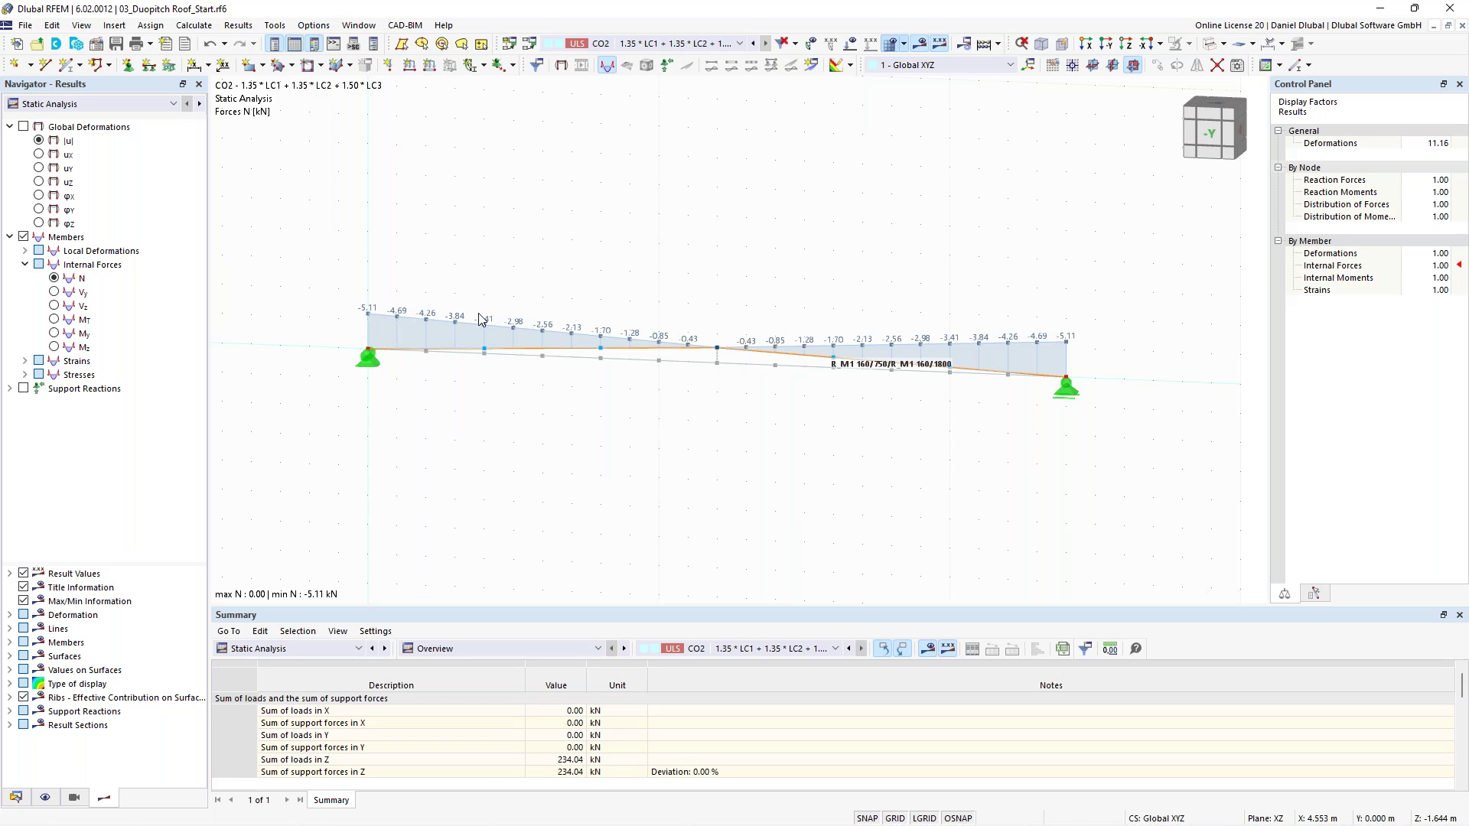
Display the bending moments My for CO2 and examine their distribution along the tapered beam
{"action": "key", "text": "Down"}
{"action": "key", "text": "Down"}
{"action": "key", "text": "Down"}
{"action": "key", "text": "Down"}
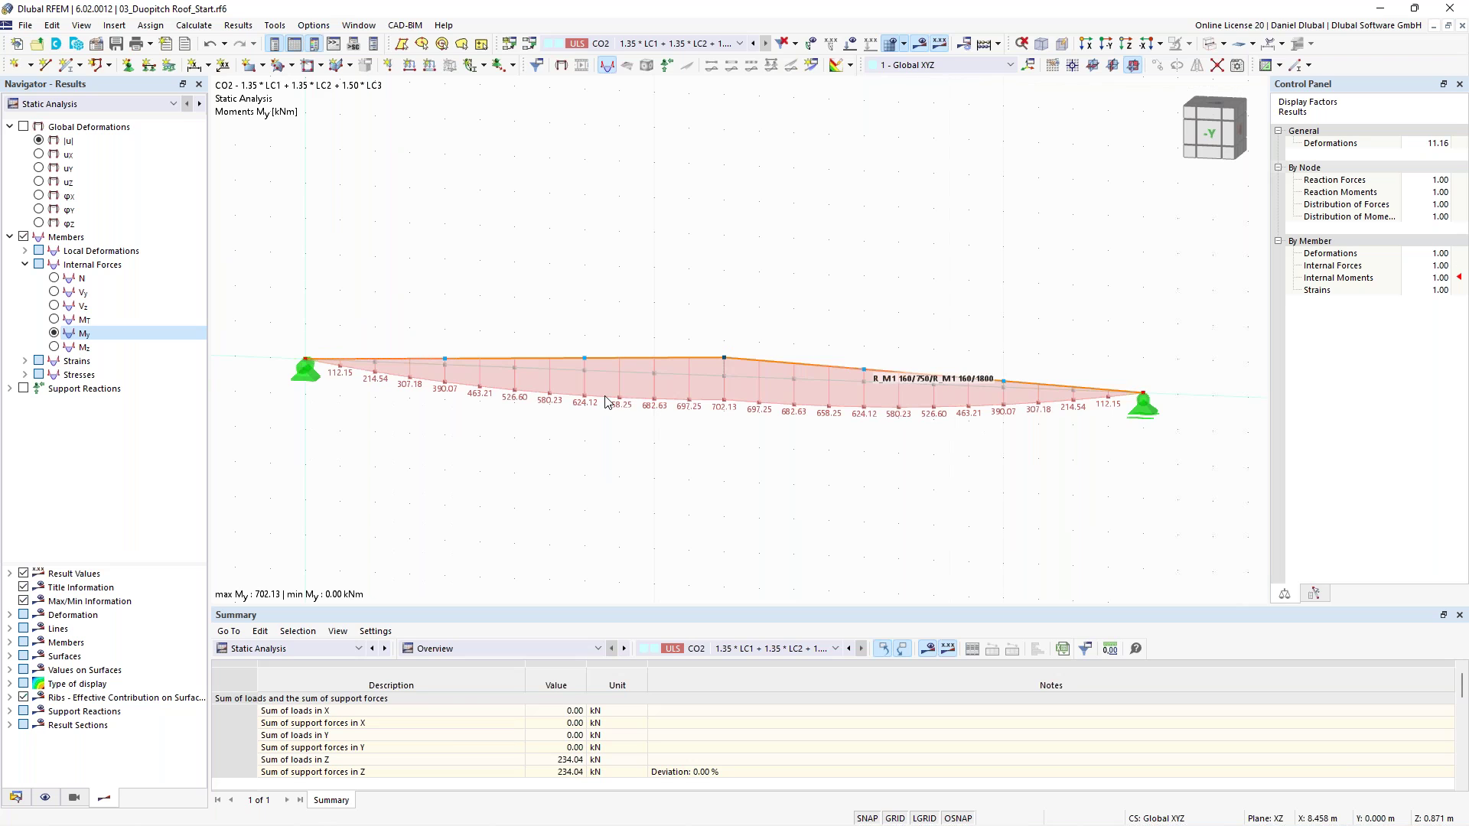
{"action": "scroll", "coordinate": [730, 411], "scroll_direction": "down", "scroll_amount": 1}
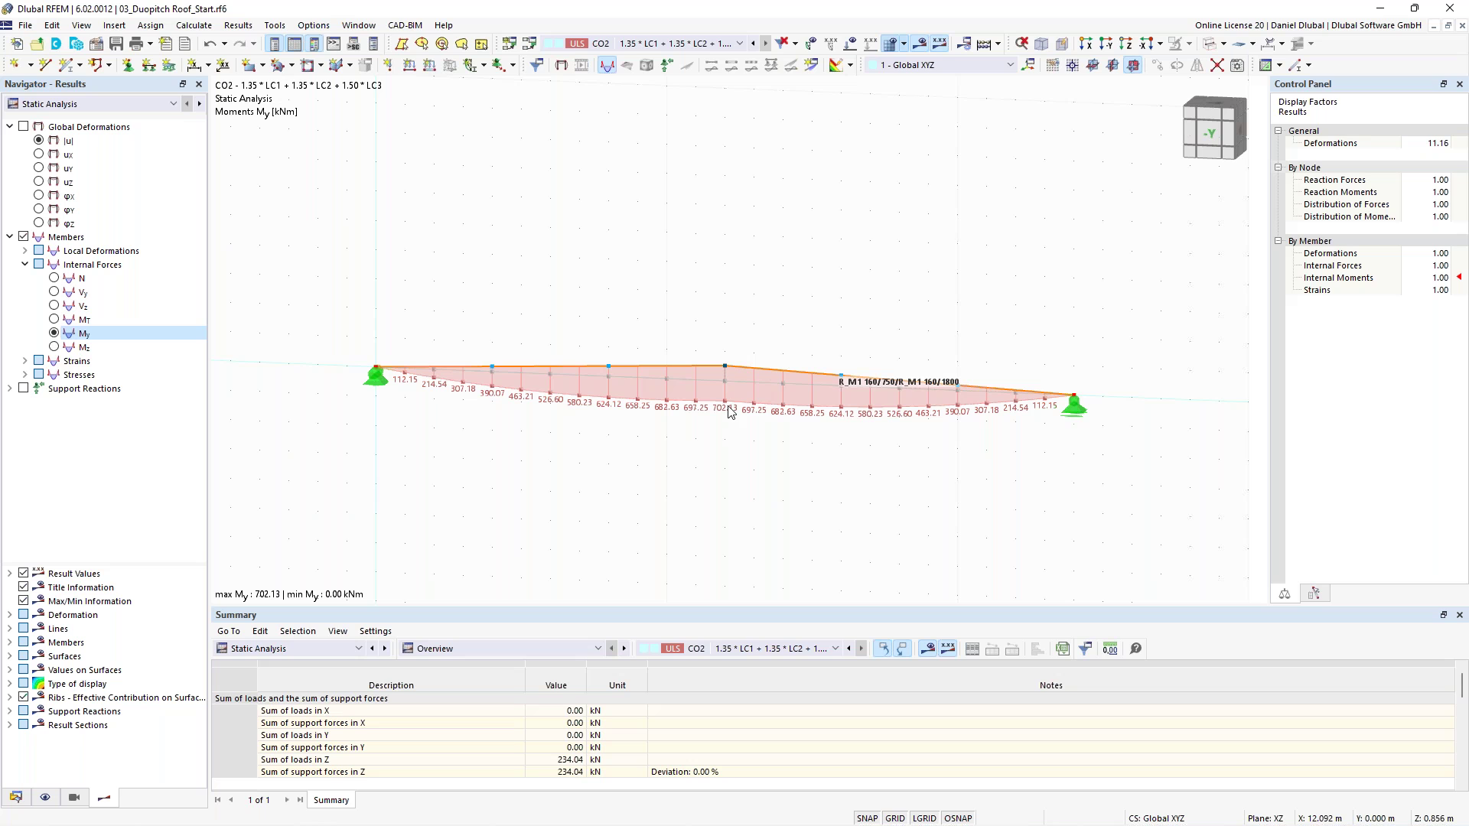
{"action": "scroll", "coordinate": [648, 365], "scroll_direction": "up", "scroll_amount": 1}
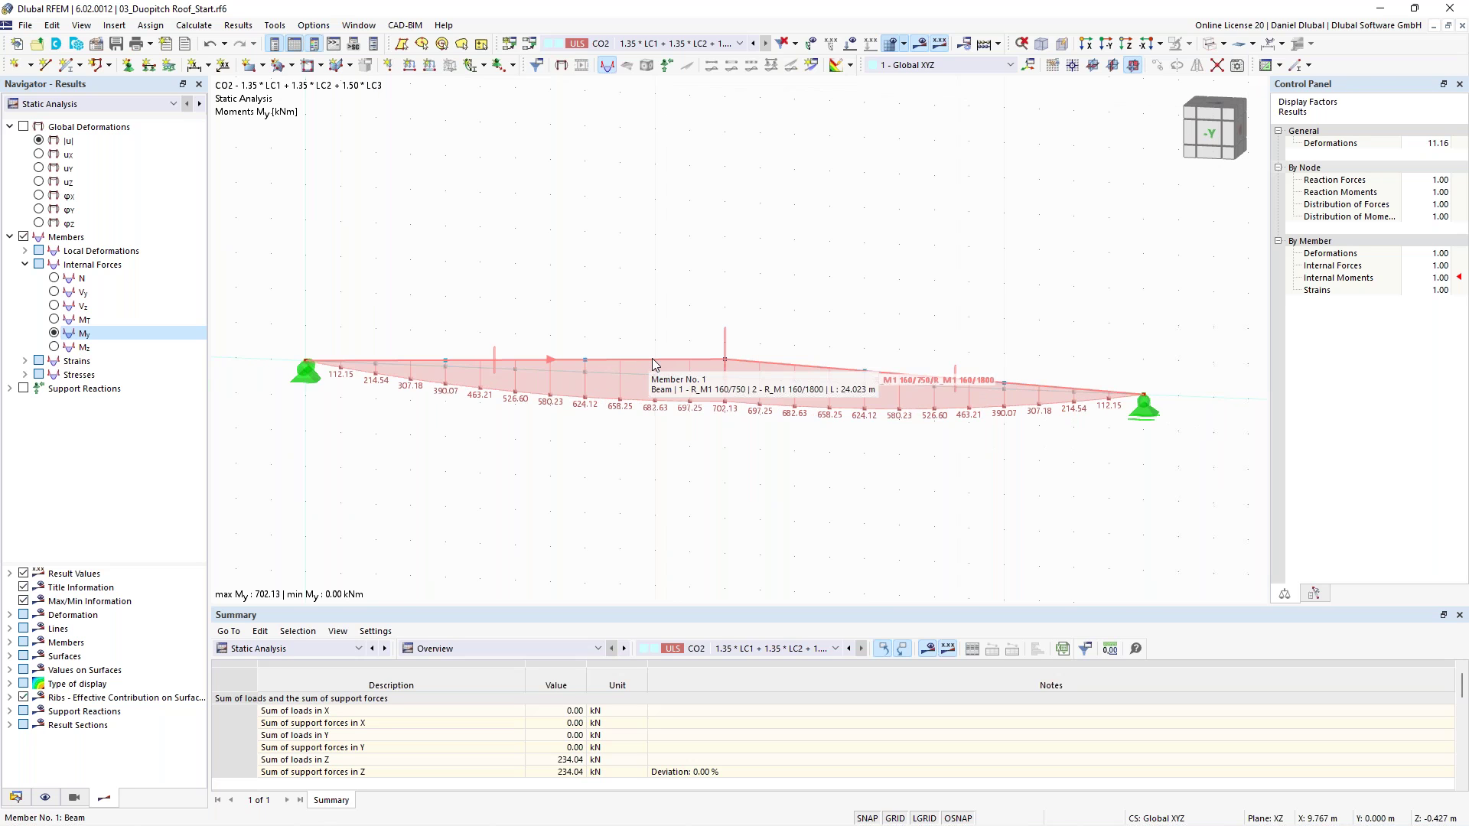
{"action": "left_click", "coordinate": [652, 358]}
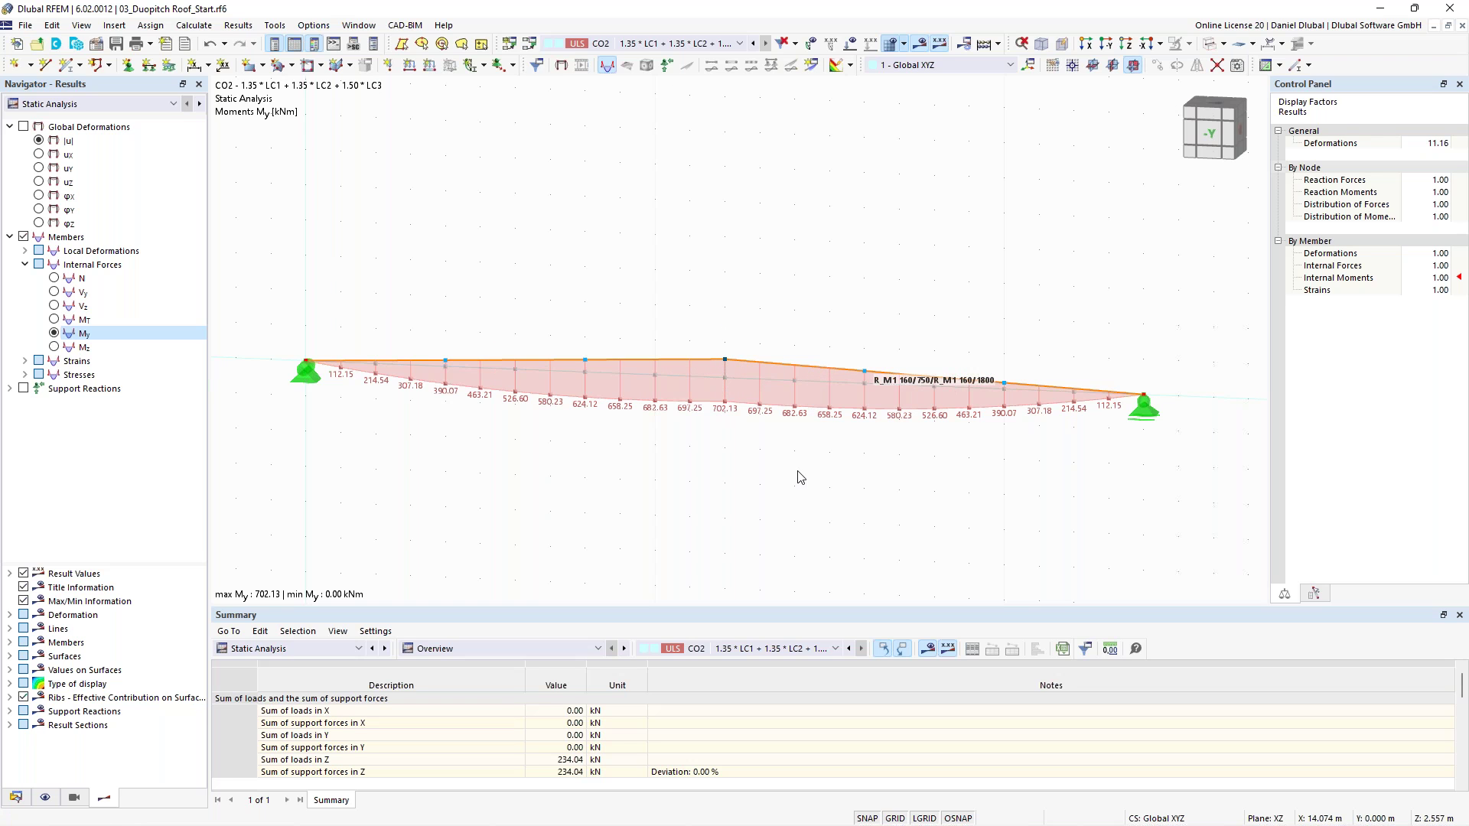
{"action": "scroll", "coordinate": [608, 240], "scroll_direction": "down", "scroll_amount": 1}
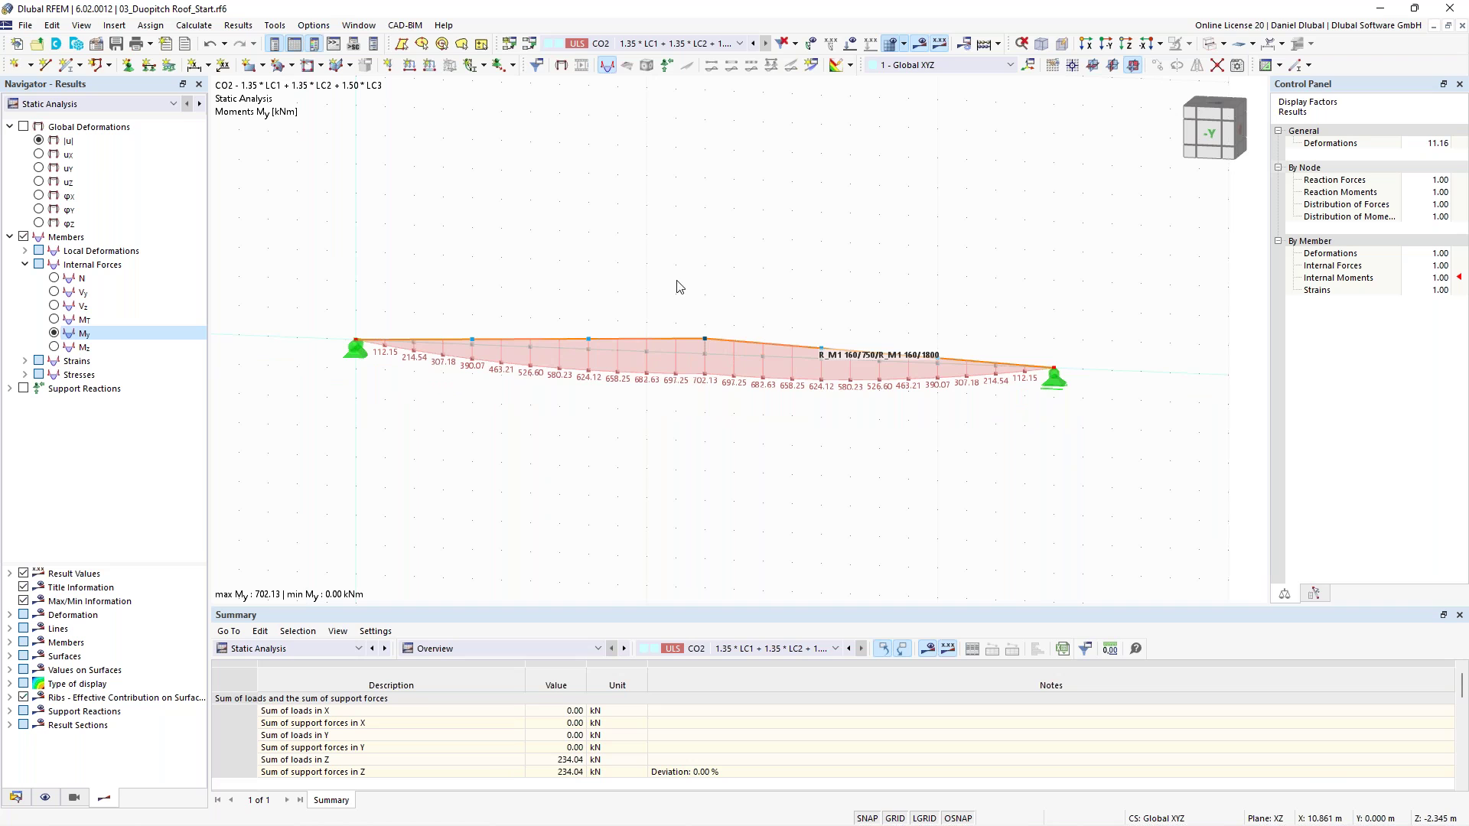
{"action": "middle_click_drag", "start_coordinate": [676, 273], "coordinate": [590, 372], "text": "ctrl"}
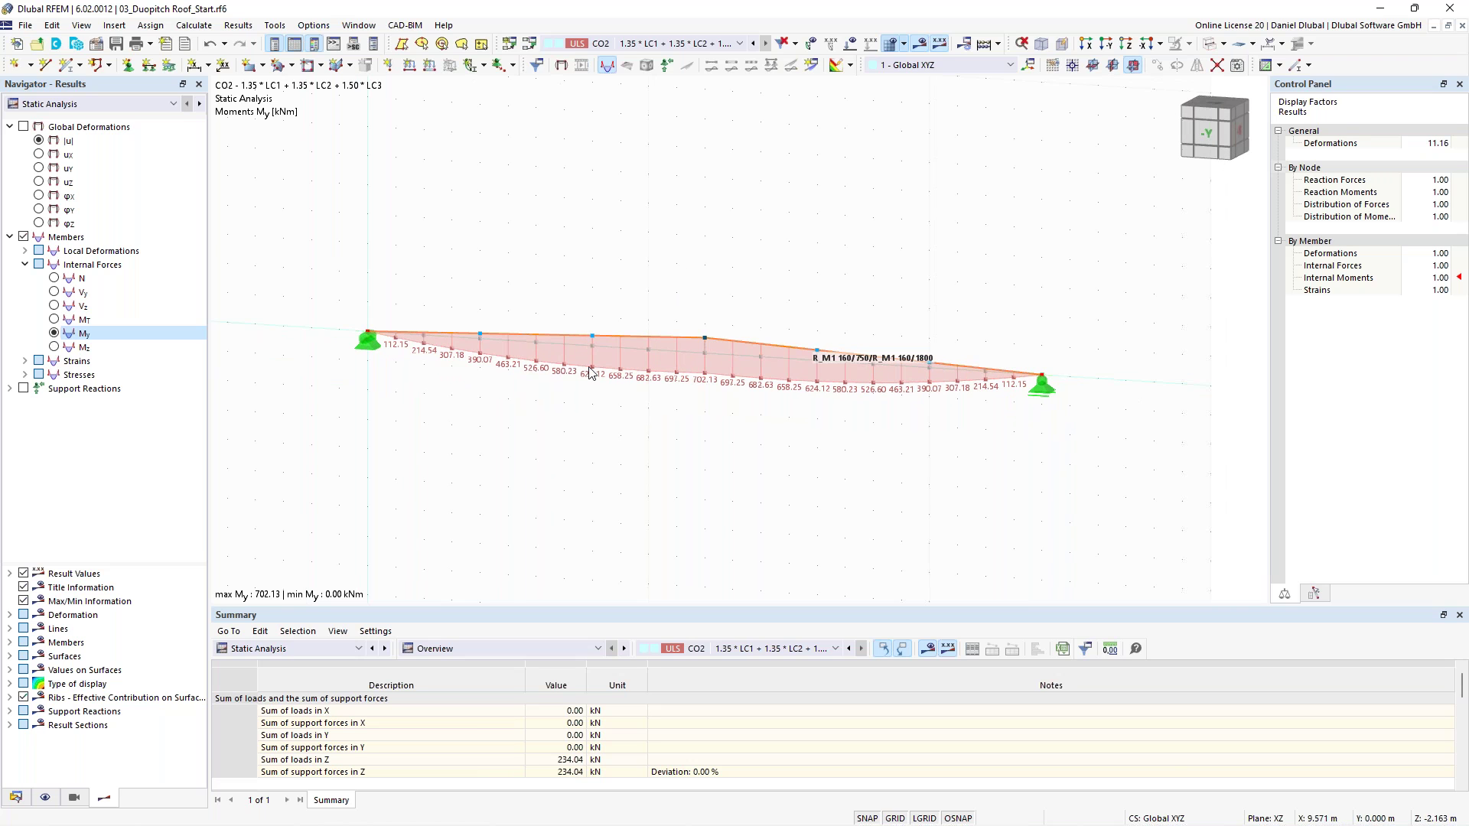
Show the Timber Design results and examine the design ratios and governing internal forces by member
{"action": "left_click", "coordinate": [325, 649]}
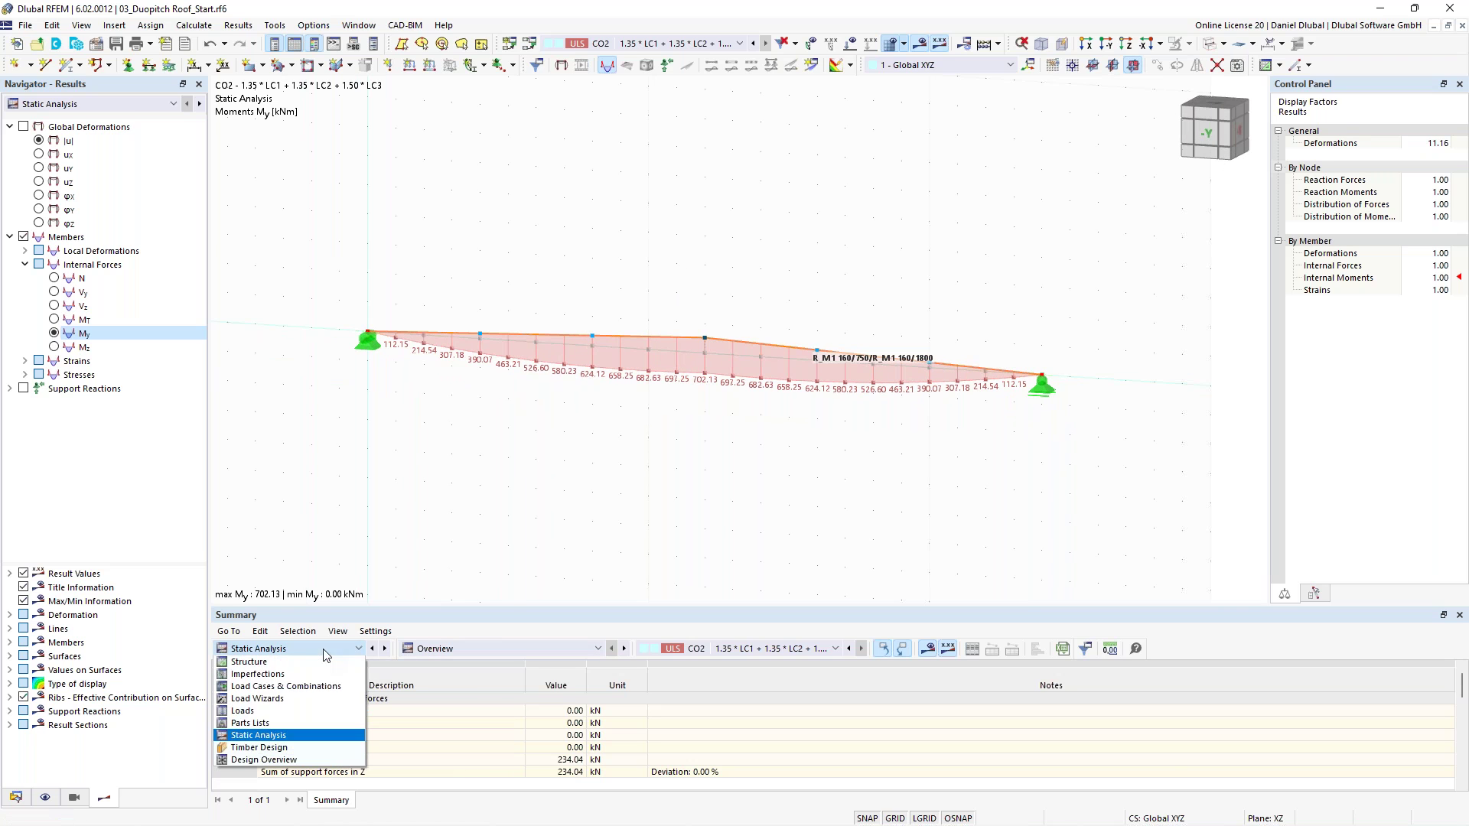
{"action": "left_click", "coordinate": [299, 748]}
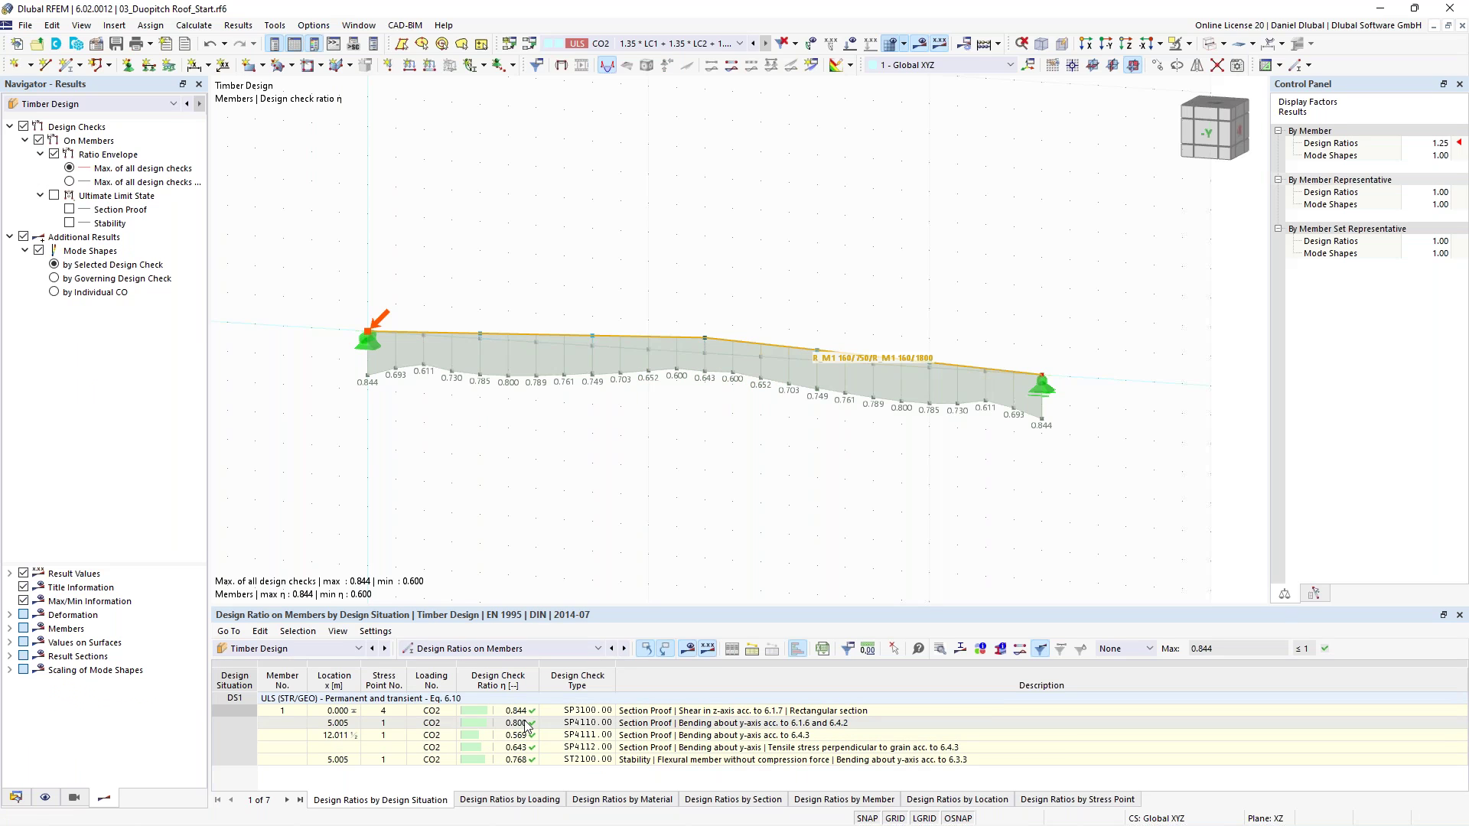
{"action": "left_click", "coordinate": [760, 762]}
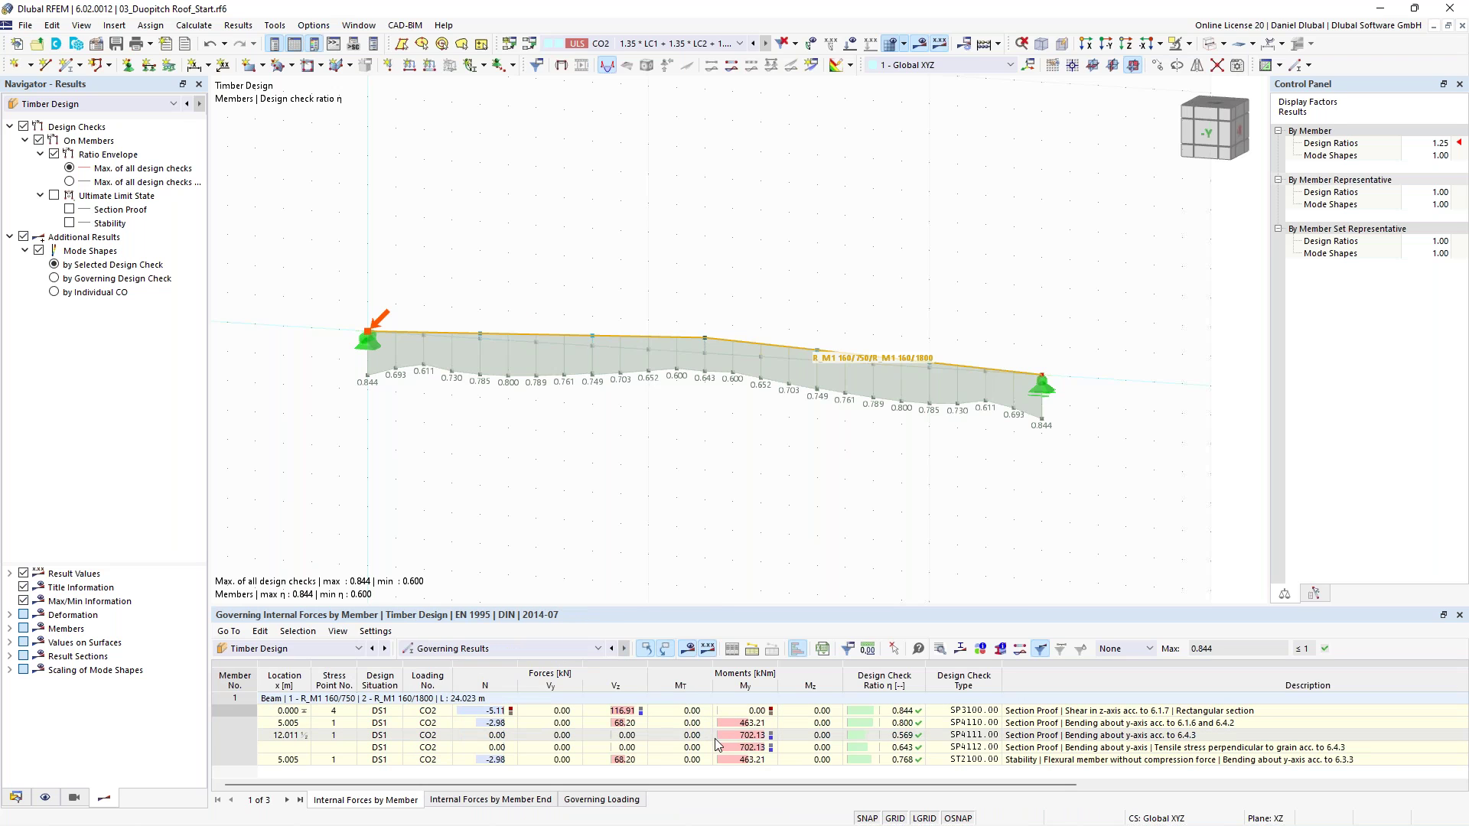
Show the design ratios on members by design situation and examine the SP4111 bending check details at the beam's apex
{"action": "left_click", "coordinate": [503, 649]}
{"action": "left_click", "coordinate": [501, 675]}
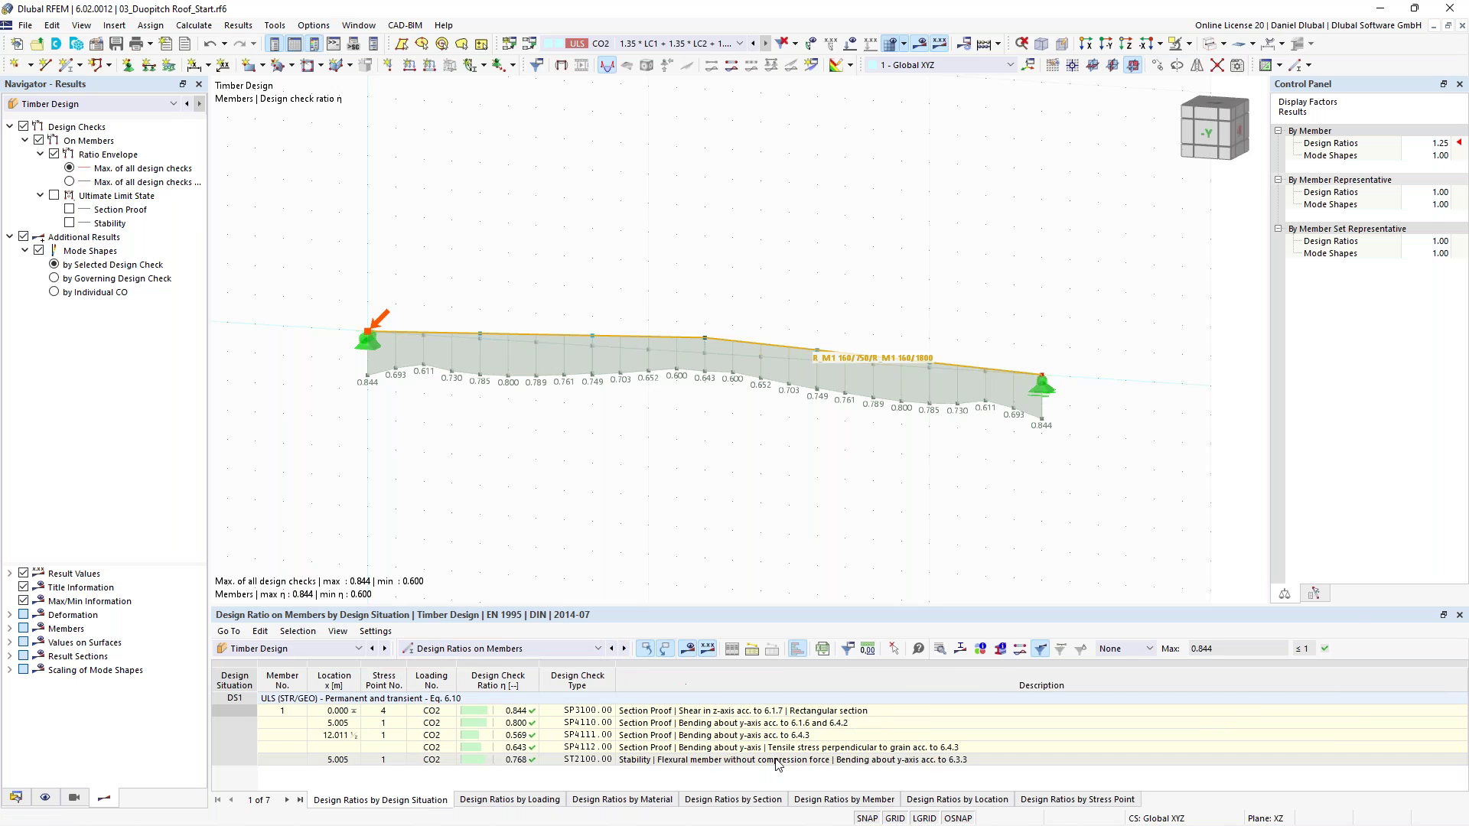
{"action": "double_click", "coordinate": [697, 737]}
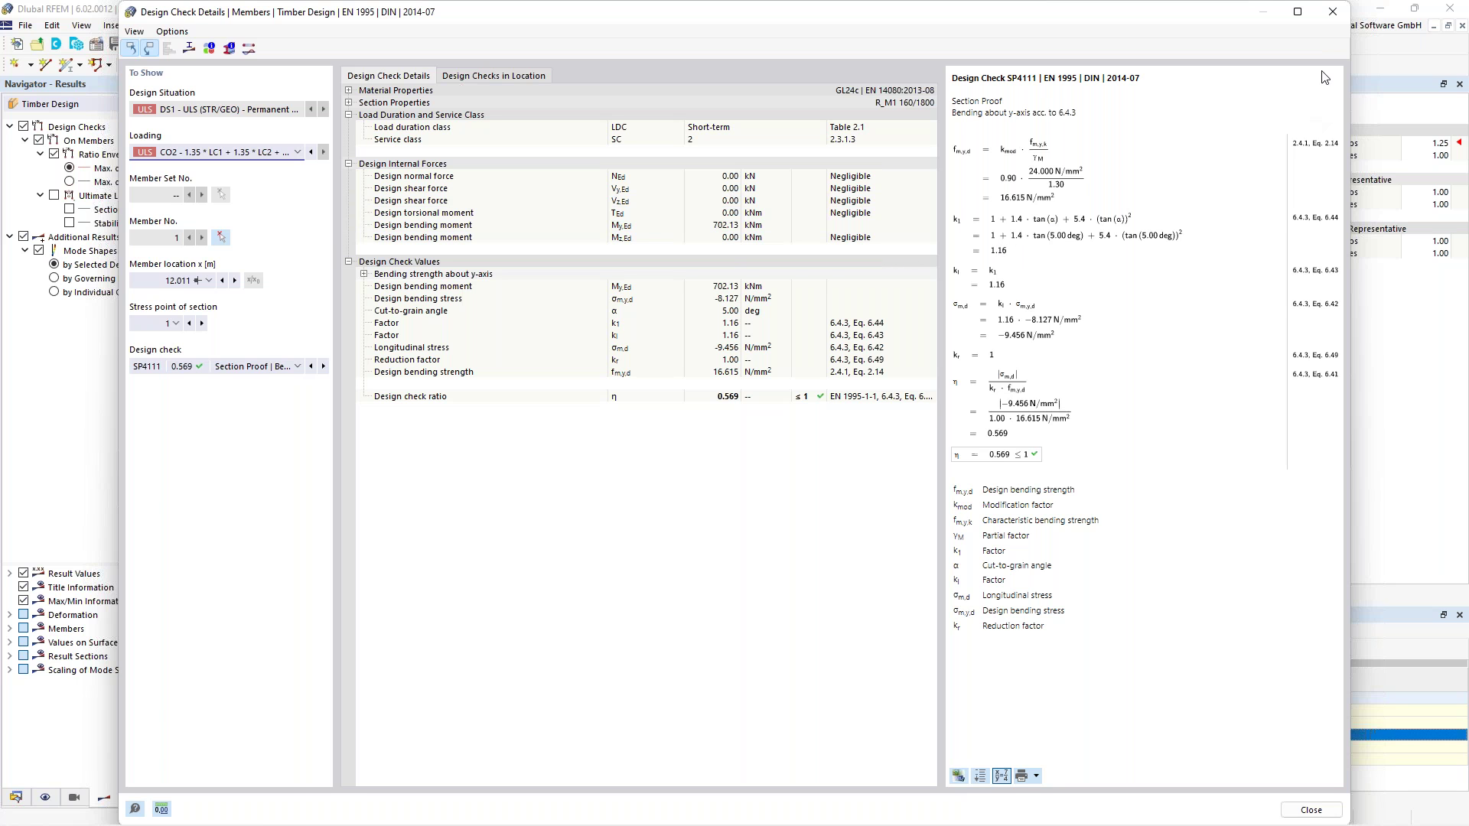
{"action": "left_click", "coordinate": [1329, 18]}
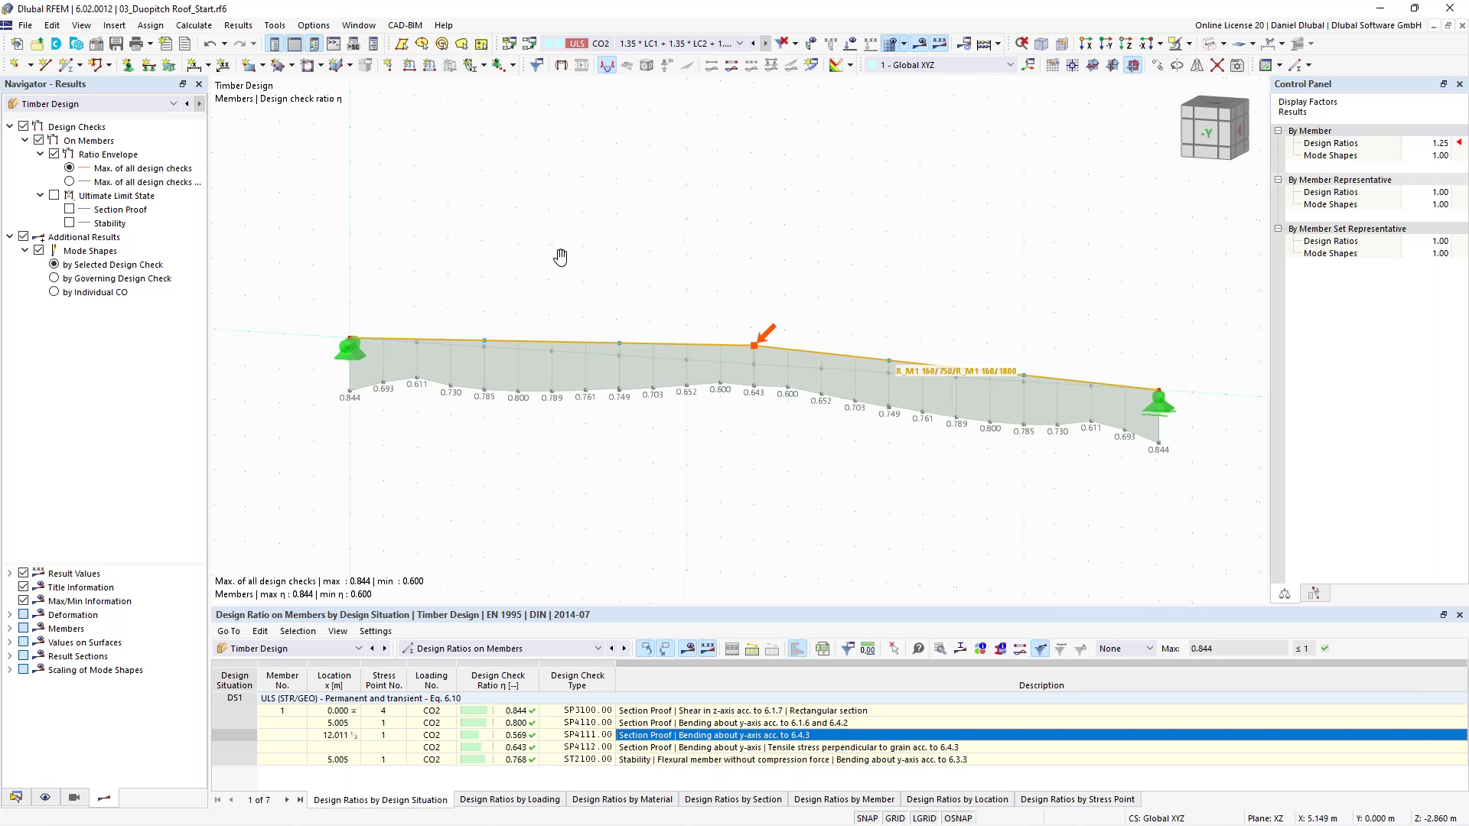
{"action": "scroll", "coordinate": [565, 264], "scroll_direction": "up", "scroll_amount": 1}
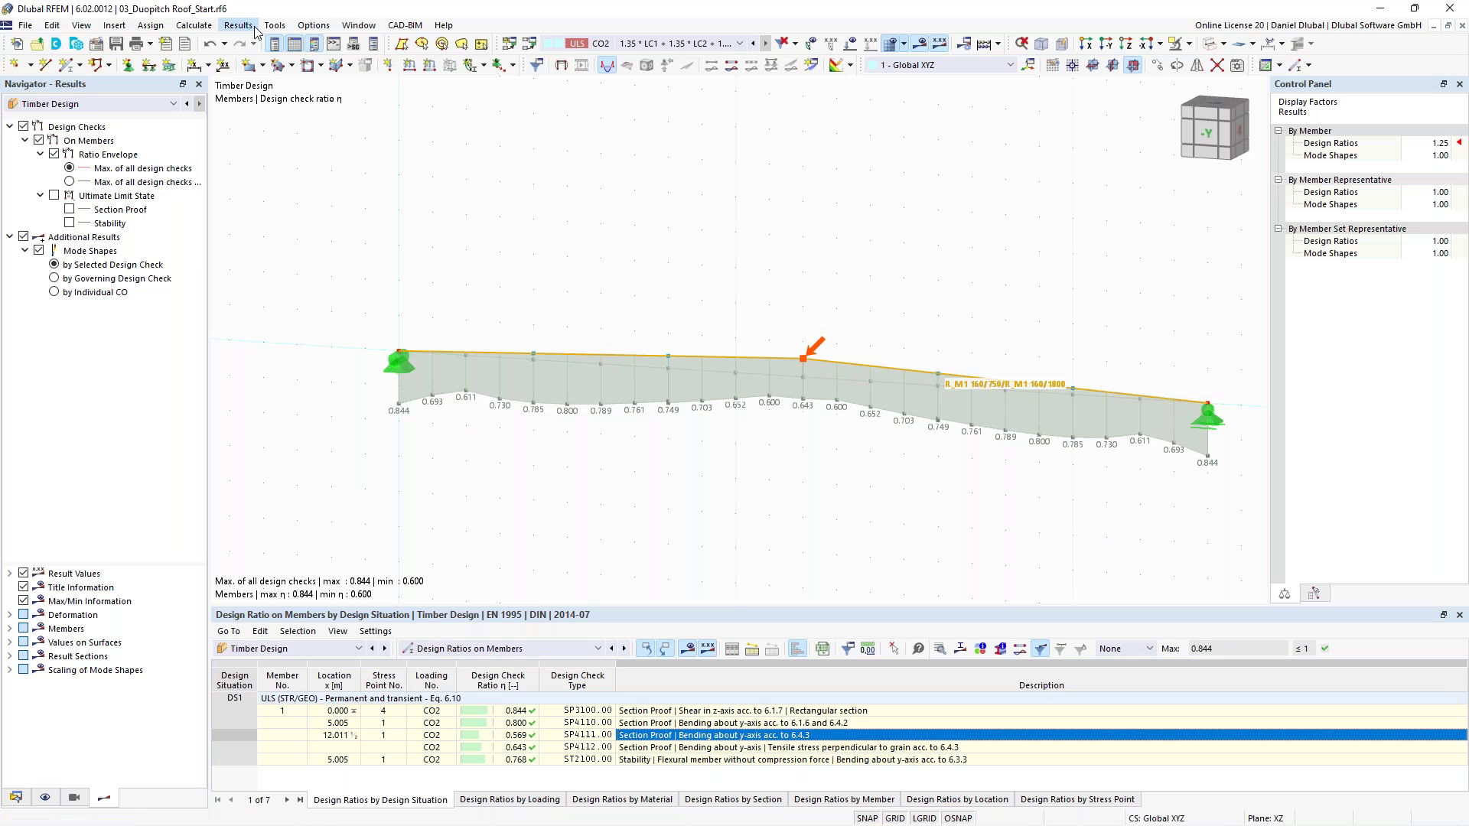
Restore the default member settings in the mesh settings
{"action": "left_click", "coordinate": [211, 31]}
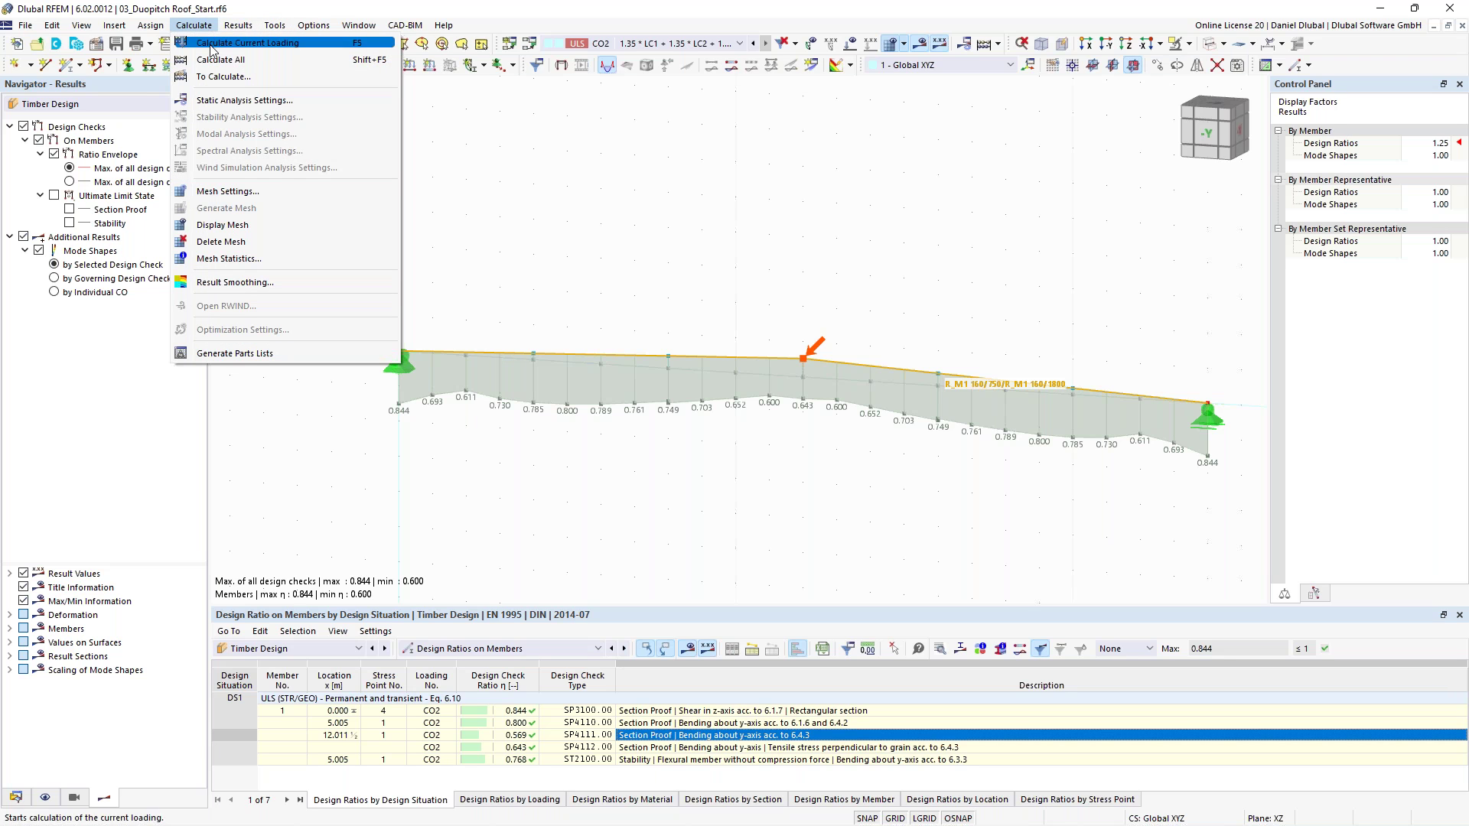
{"action": "left_click", "coordinate": [225, 195]}
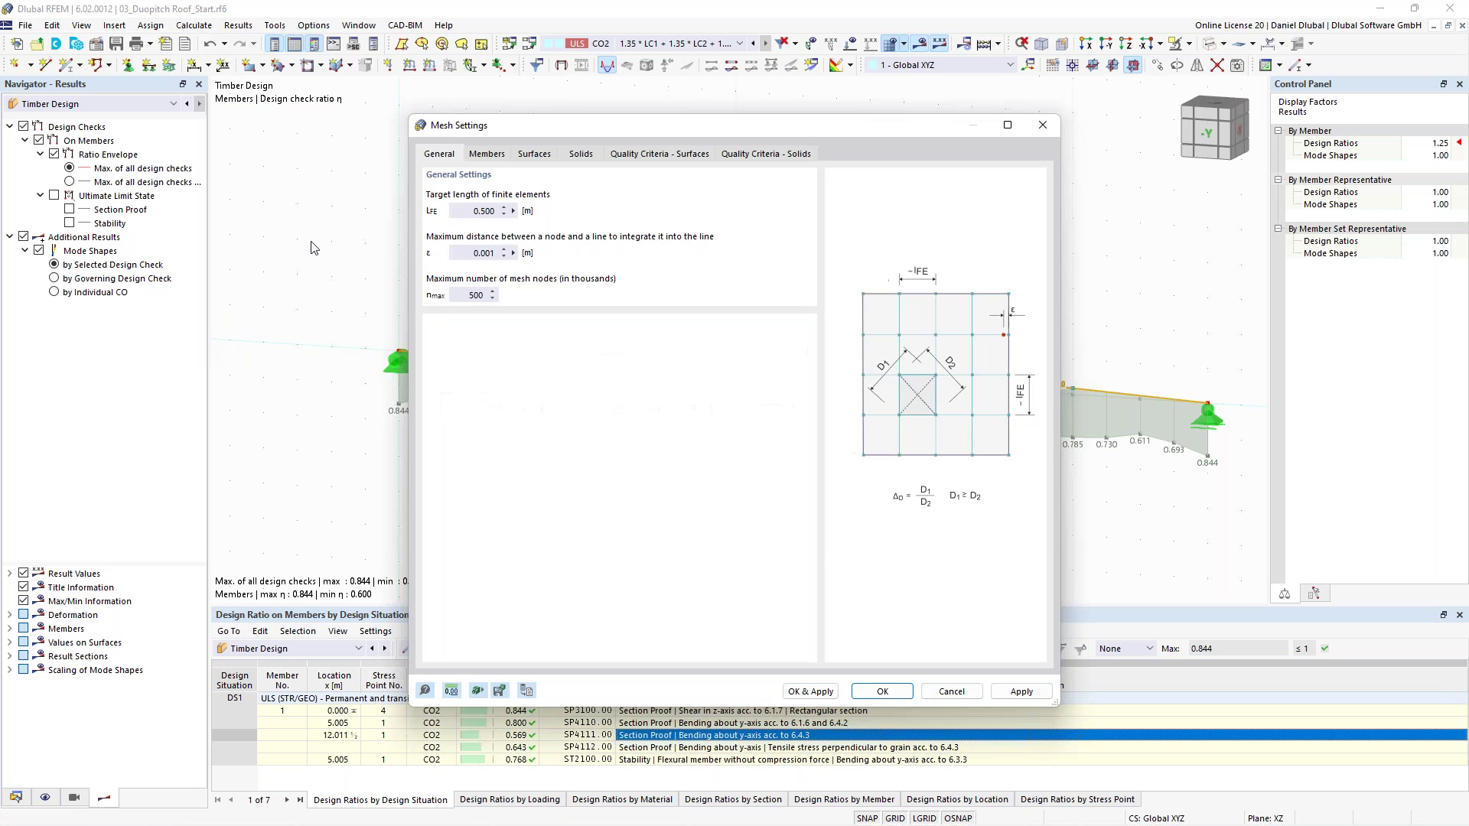
{"action": "left_click", "coordinate": [487, 154]}
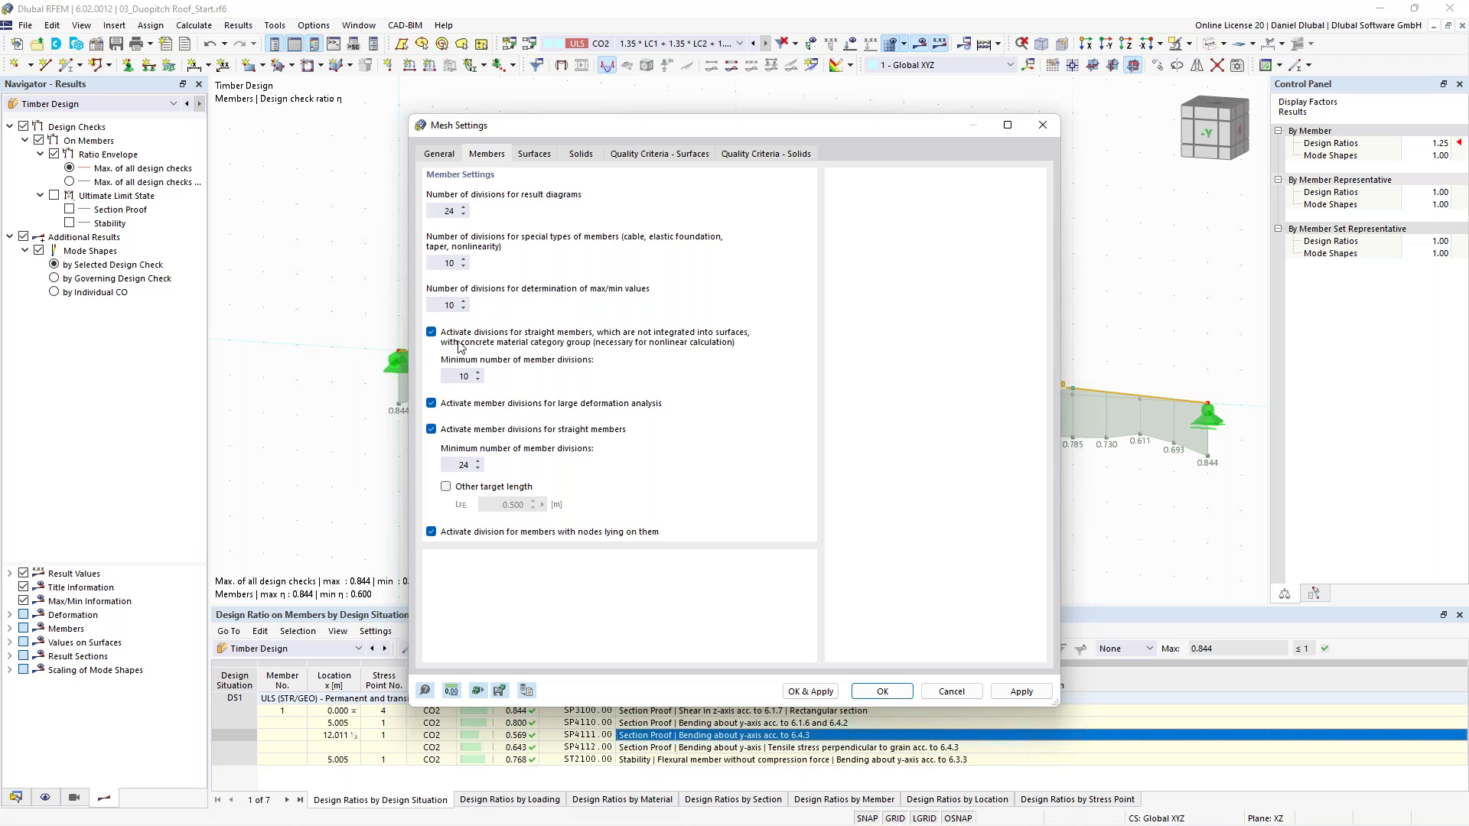
{"action": "left_click", "coordinate": [453, 462]}
{"action": "left_click_drag", "start_coordinate": [530, 122], "coordinate": [496, 66]}
{"action": "left_click", "coordinate": [494, 634]}
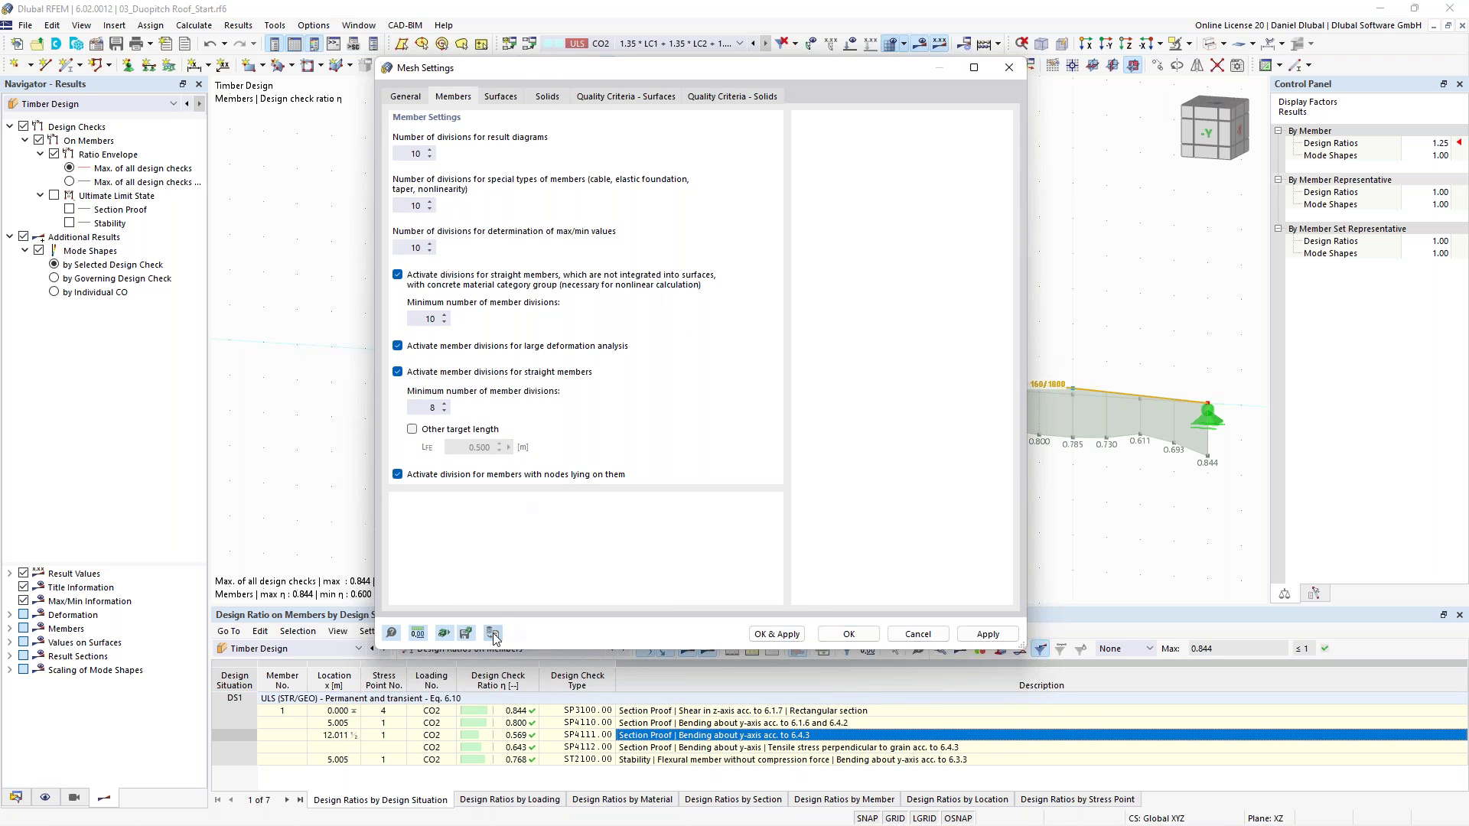
Set the numbers of member divisions in the mesh settings to 4 and apply them
{"action": "double_click", "coordinate": [406, 154]}
{"action": "type", "text": "4"}
{"action": "key", "text": "Tab"}
{"action": "type", "text": "4"}
{"action": "key", "text": "Tab"}
{"action": "type", "text": "4"}
{"action": "key", "text": "Tab"}
{"action": "type", "text": "4"}
{"action": "key", "text": "Tab"}
{"action": "type", "text": "4"}
{"action": "left_click", "coordinate": [848, 633]}
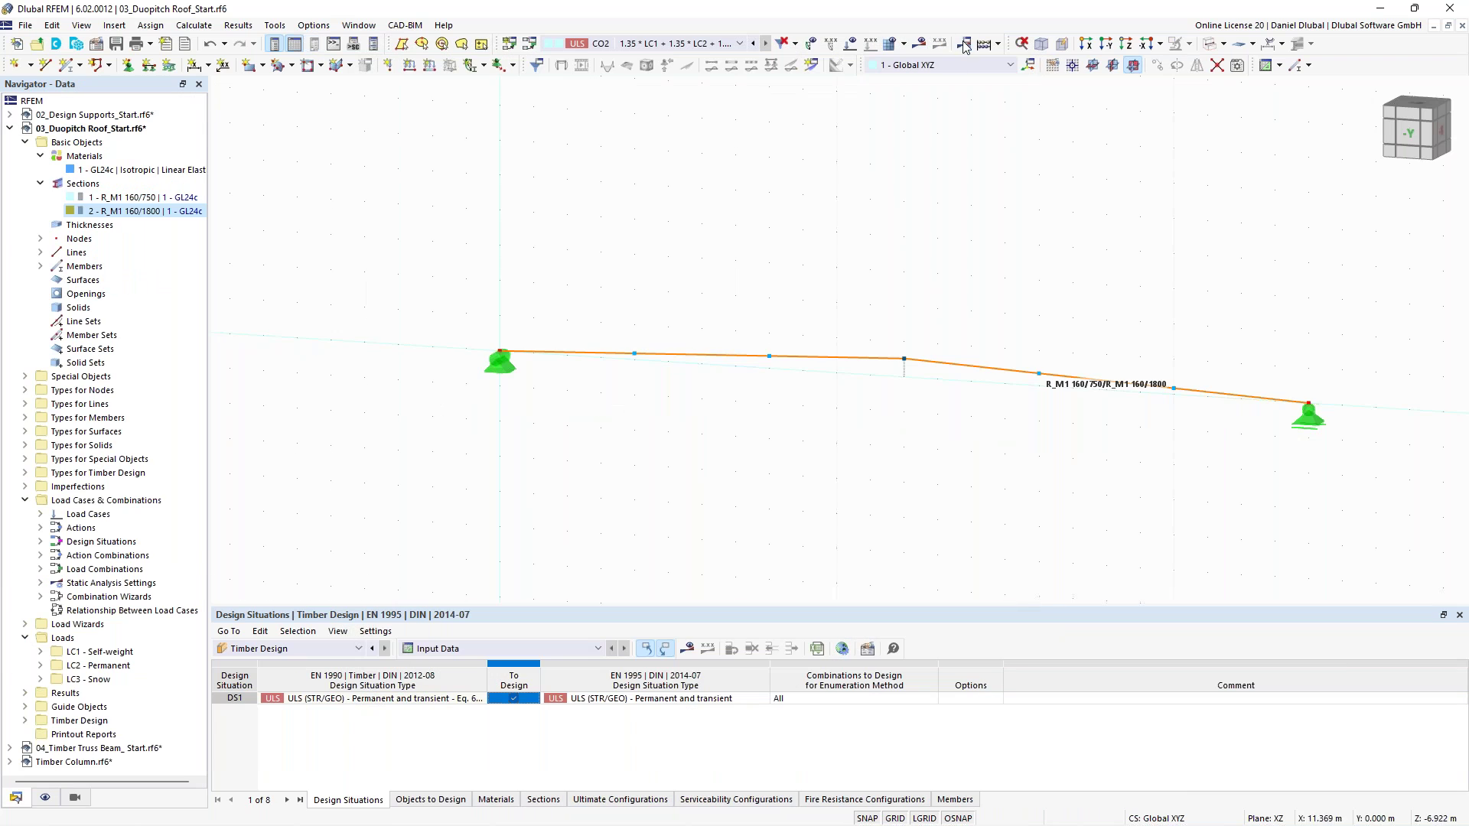
Display the FE mesh on members and examine the mesh nodes along the beam
{"action": "left_click", "coordinate": [965, 46]}
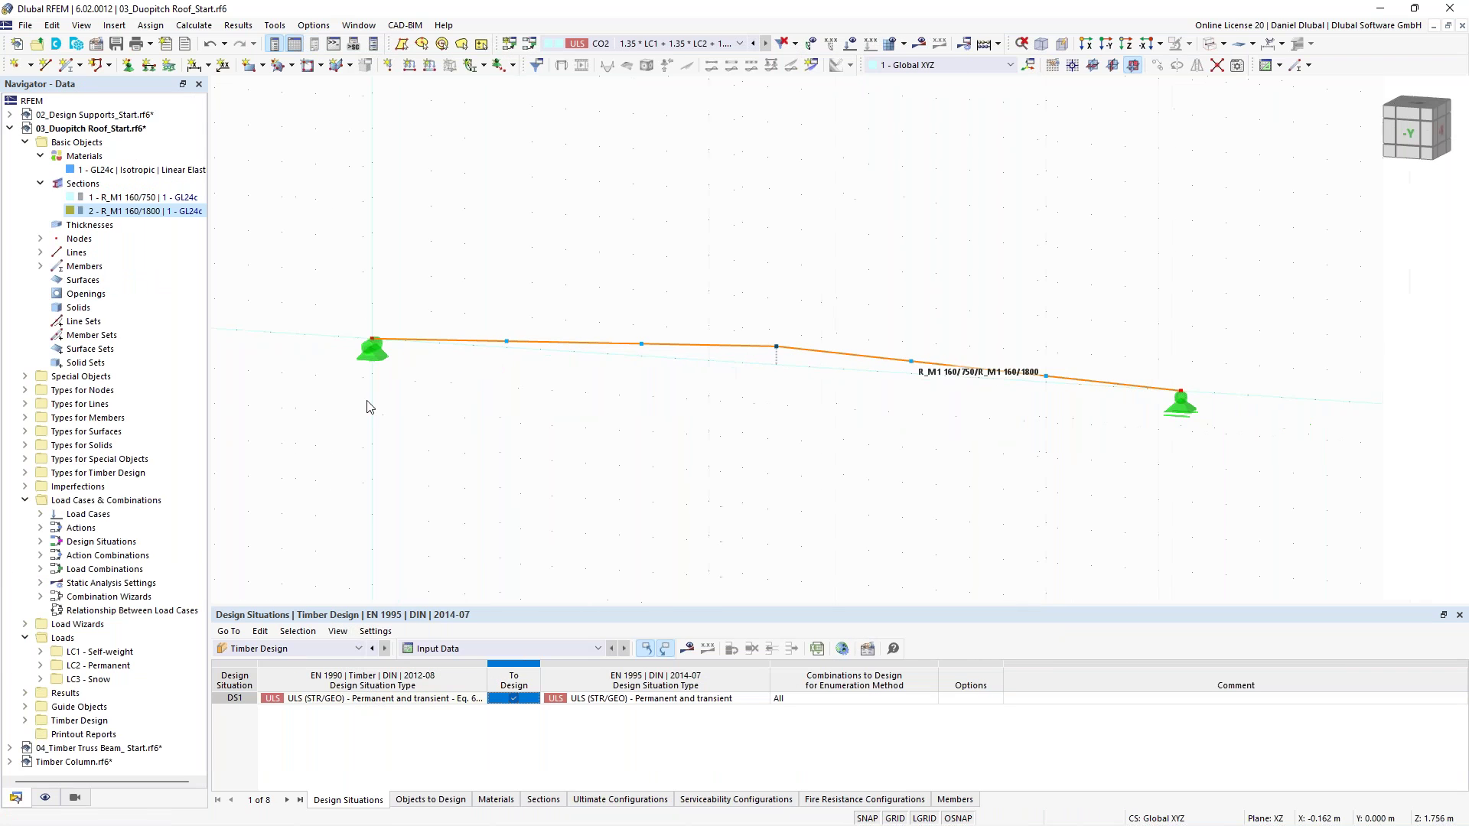
{"action": "left_click", "coordinate": [46, 797]}
{"action": "scroll", "coordinate": [145, 610], "scroll_direction": "down", "scroll_amount": 5}
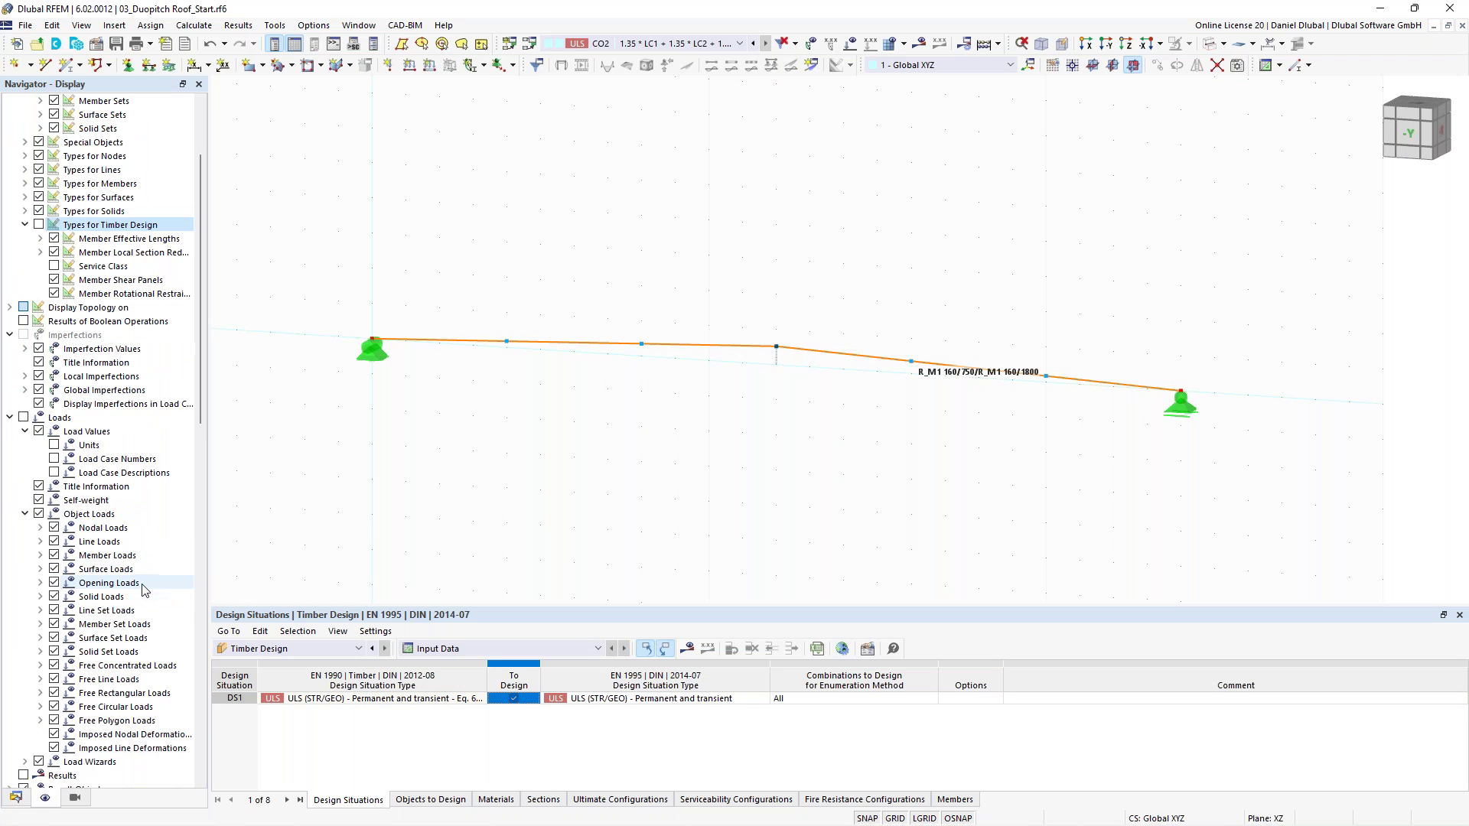
{"action": "scroll", "coordinate": [43, 455], "scroll_direction": "down", "scroll_amount": 6}
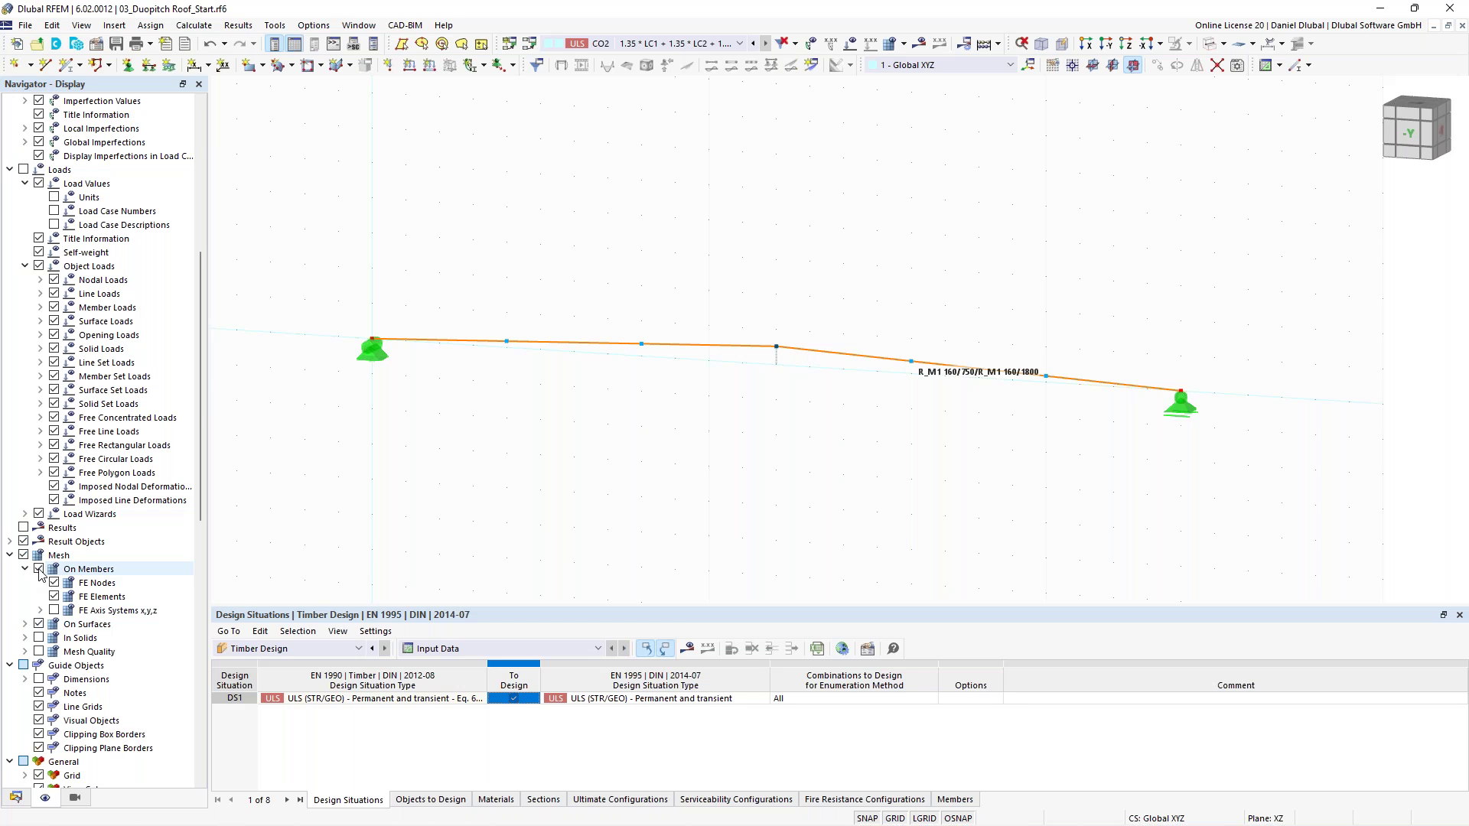
{"action": "scroll", "coordinate": [645, 383], "scroll_direction": "up", "scroll_amount": 2}
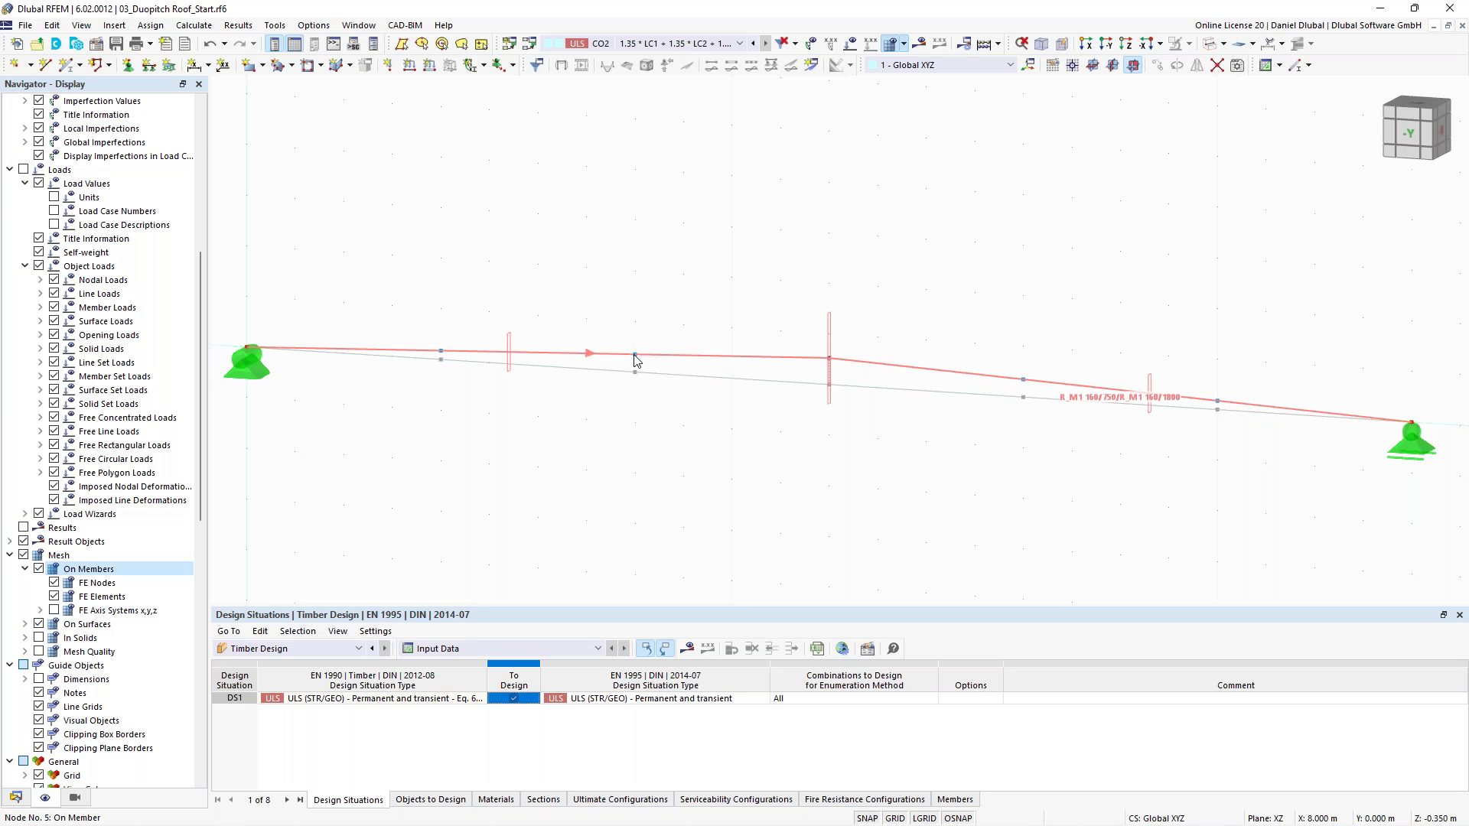
{"action": "left_click", "coordinate": [635, 360]}
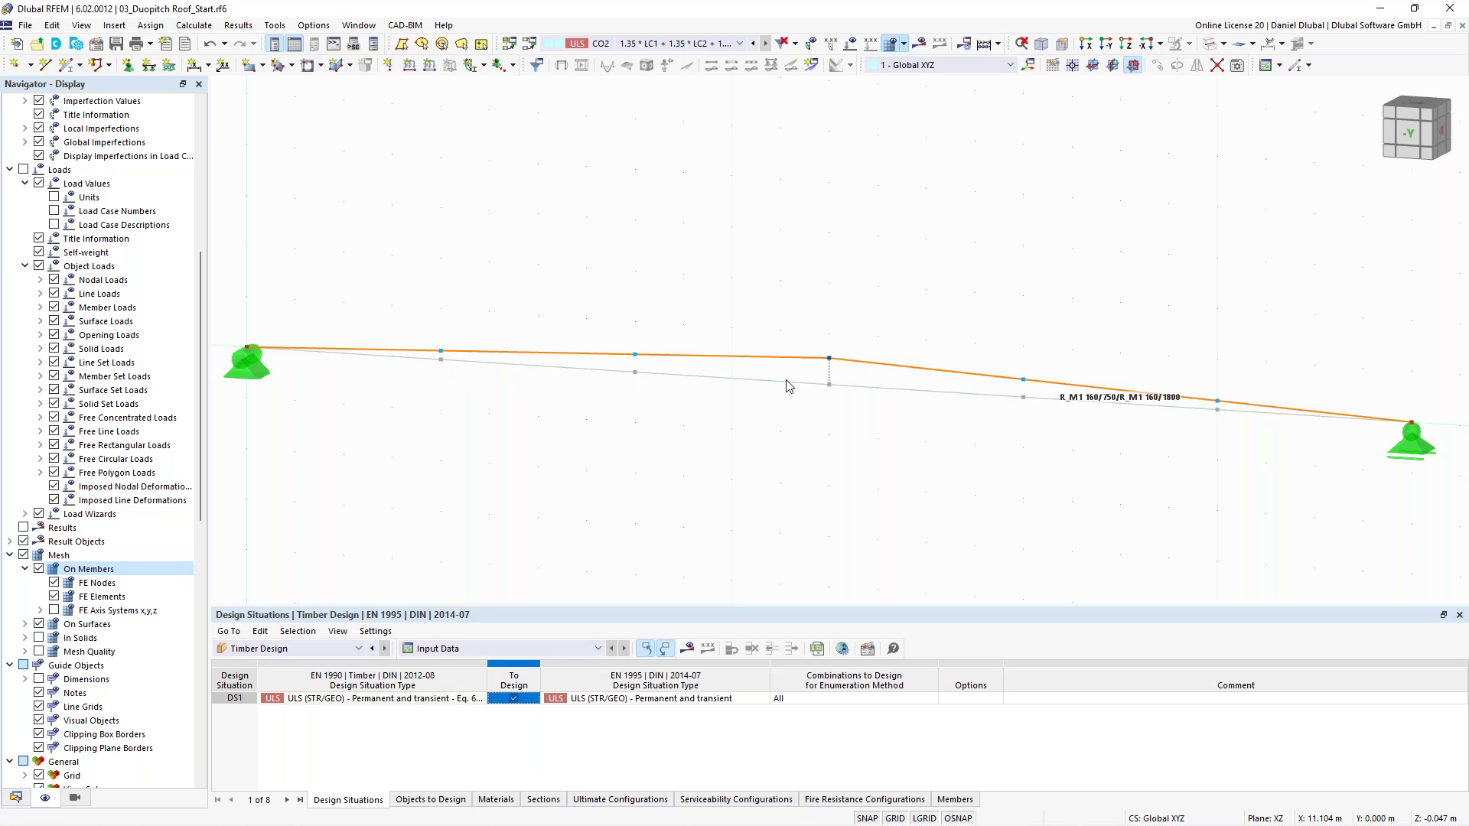
Calculate the Timber Design add-on with the coarse member divisions and show its design check ratios on the beam
{"action": "scroll", "coordinate": [730, 271], "scroll_direction": "down", "scroll_amount": 1}
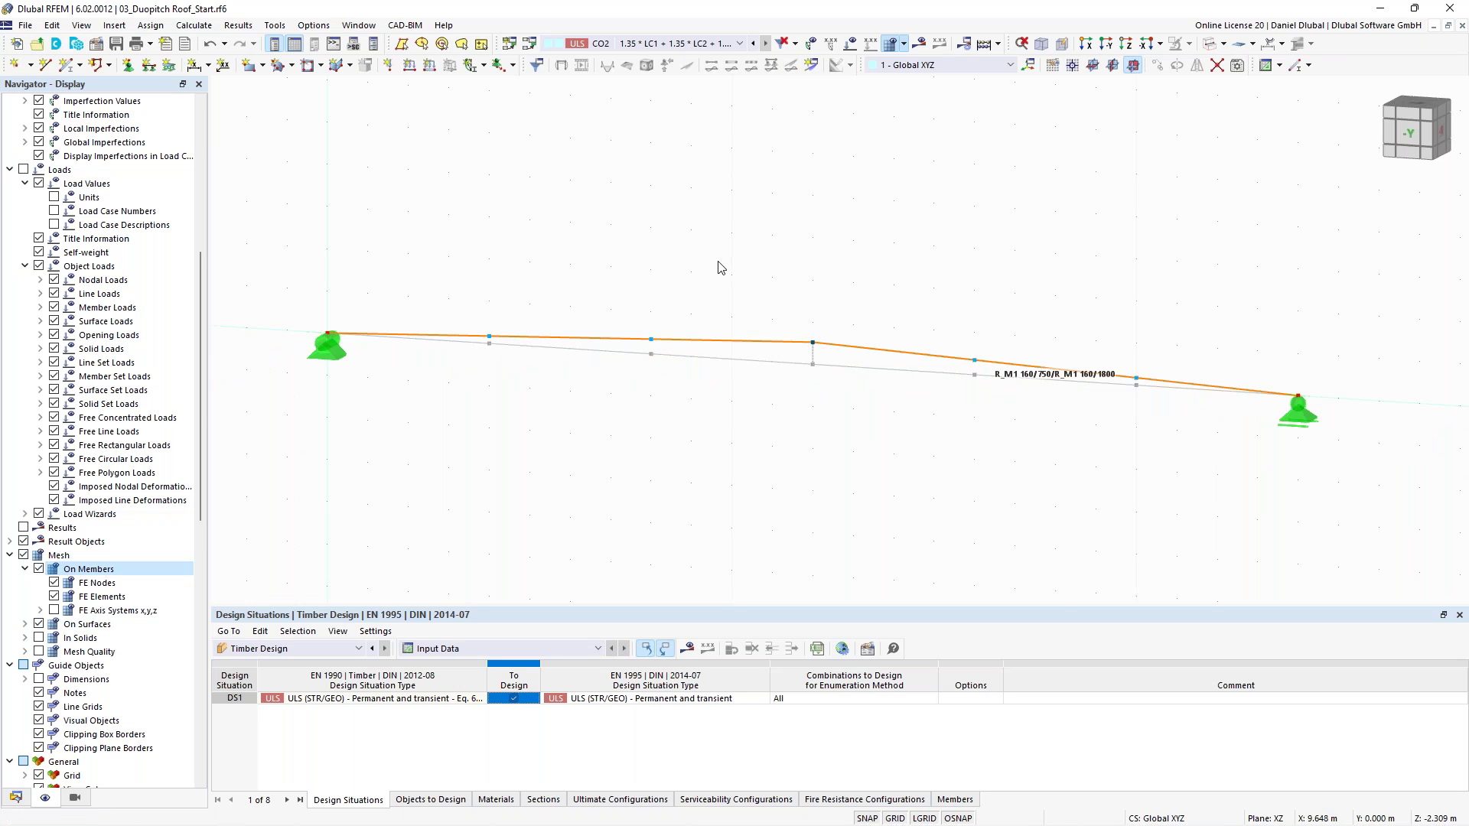
{"action": "middle_click_drag", "start_coordinate": [719, 266], "coordinate": [689, 278]}
{"action": "scroll", "coordinate": [766, 300], "scroll_direction": "down", "scroll_amount": 1}
{"action": "left_click", "coordinate": [998, 44]}
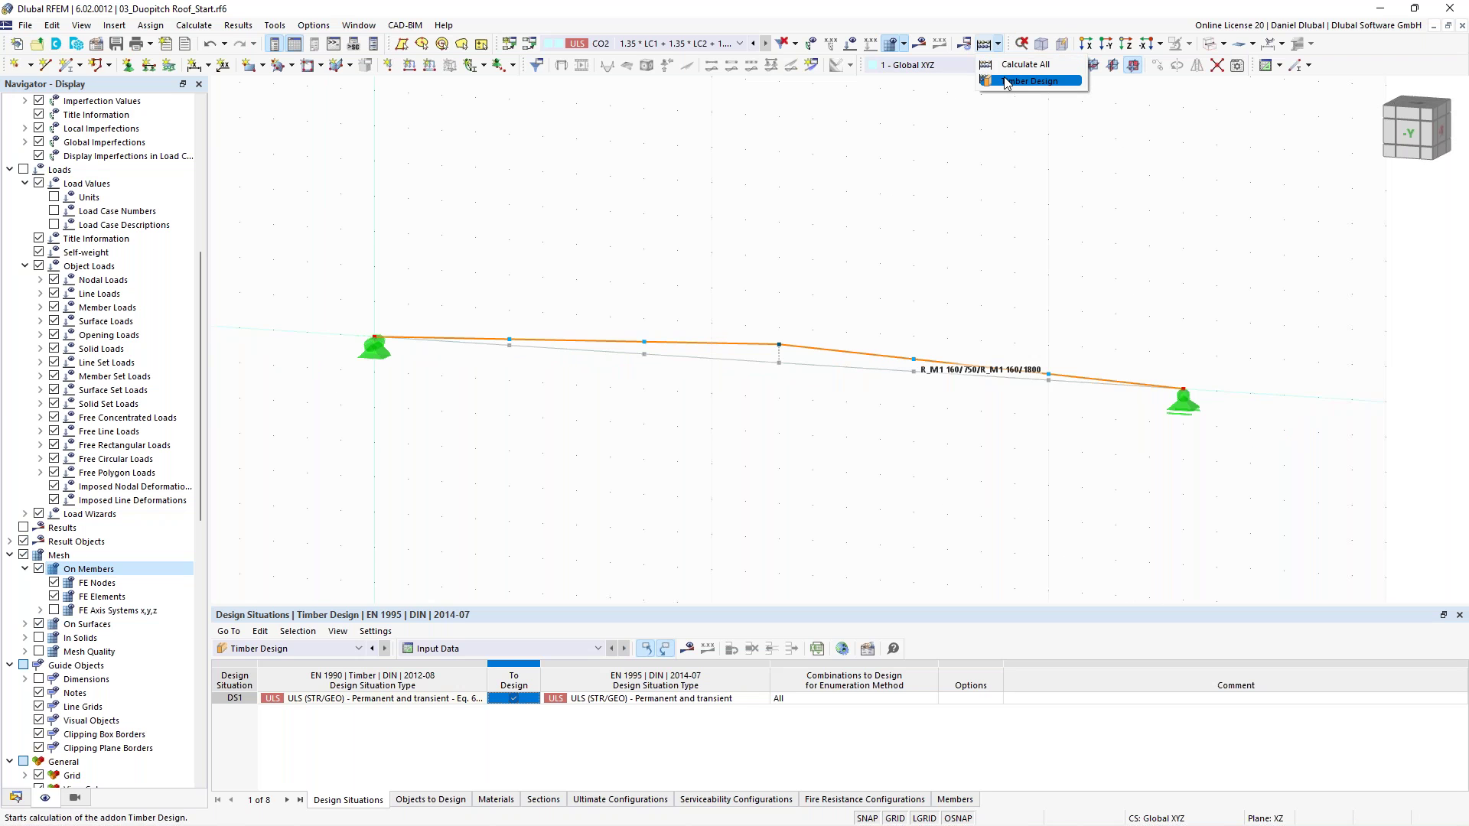
{"action": "left_click", "coordinate": [1005, 83]}
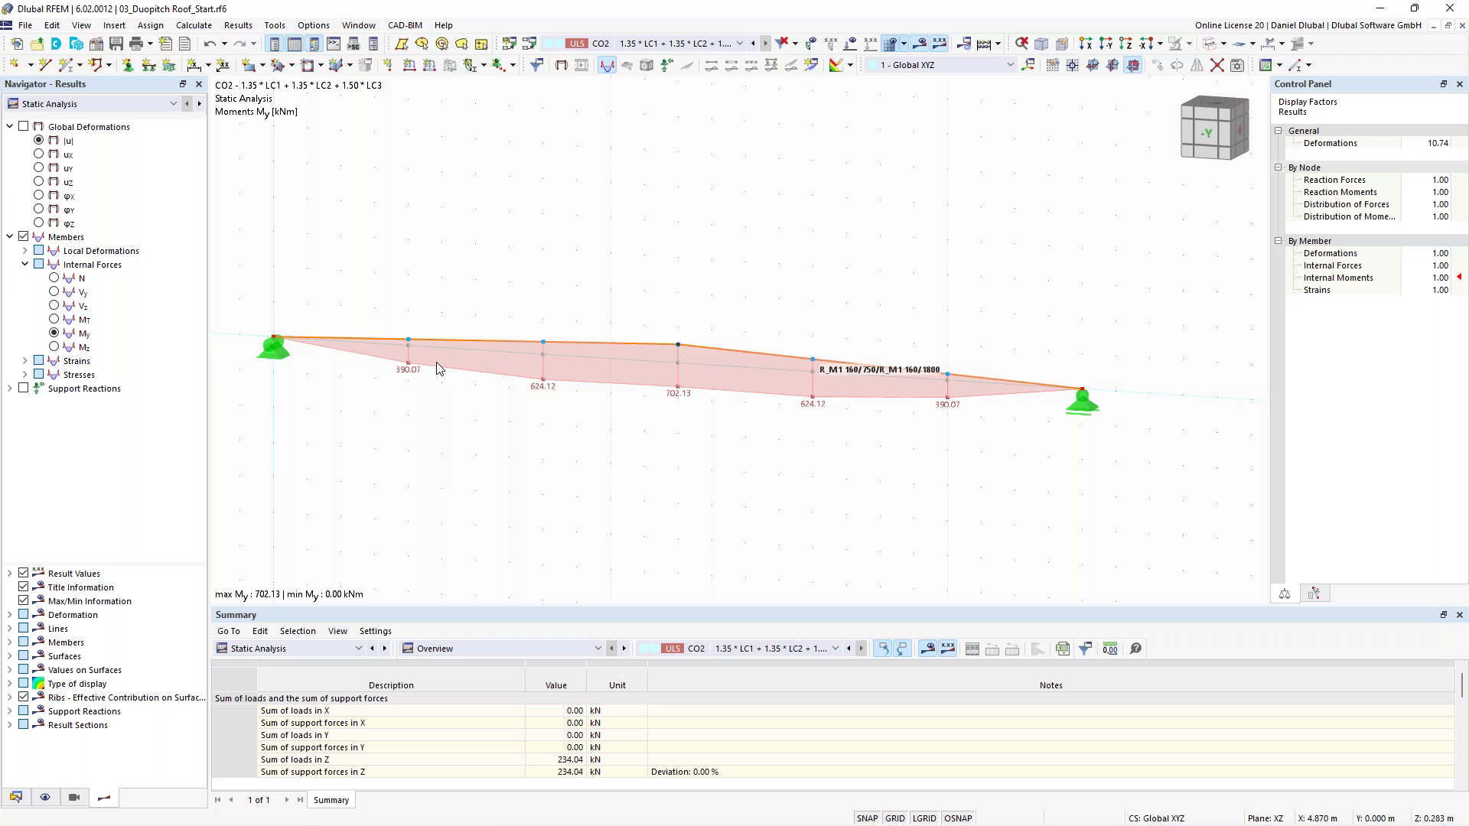
{"action": "left_click", "coordinate": [126, 104]}
{"action": "left_click", "coordinate": [125, 130]}
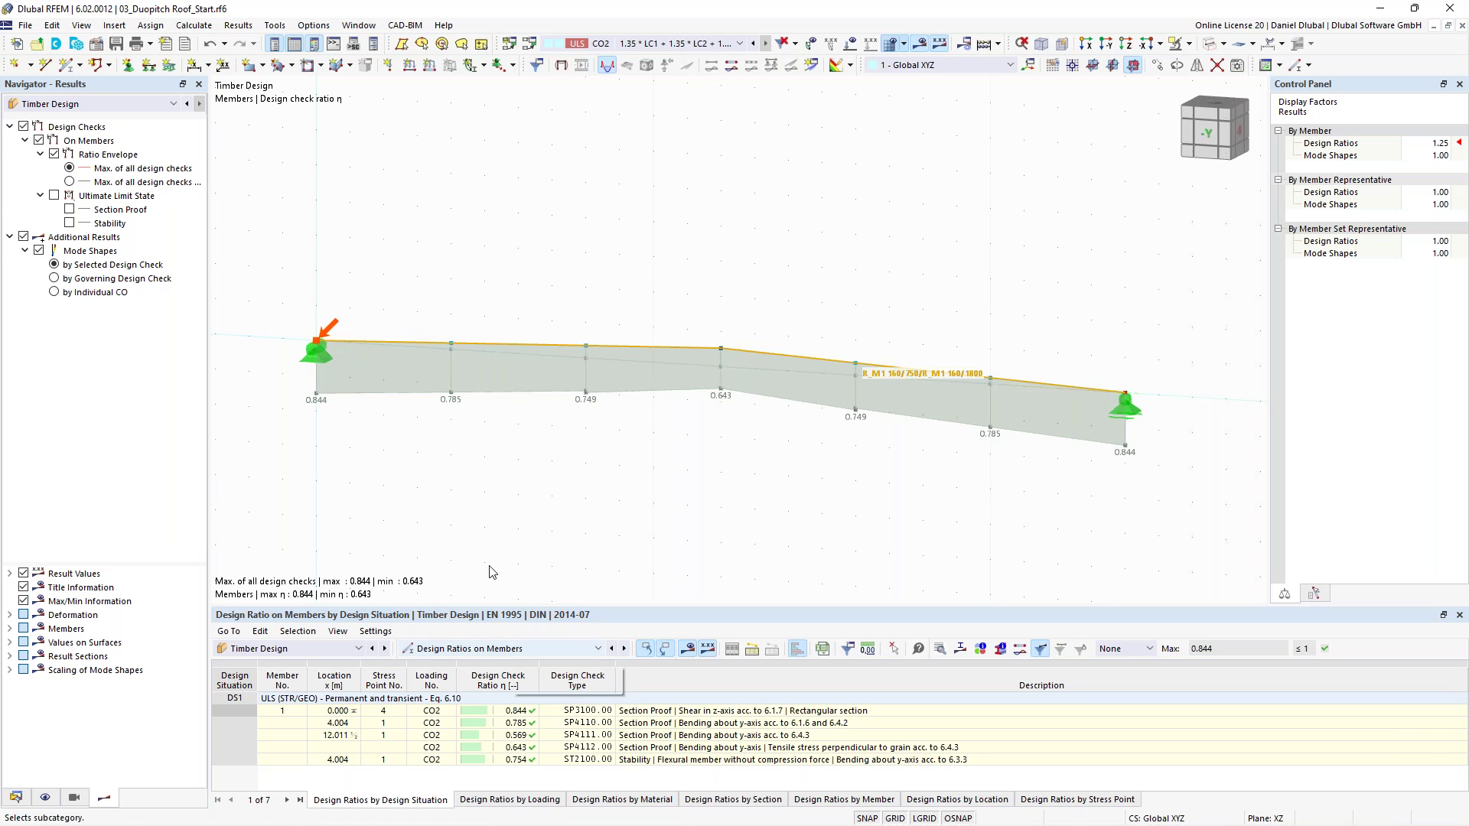
Reset the member mesh divisions to 10, with a minimum of 8 for straight members, and recalculate the timber design
{"action": "left_click", "coordinate": [275, 26]}
{"action": "mouse_move", "coordinate": [240, 31]}
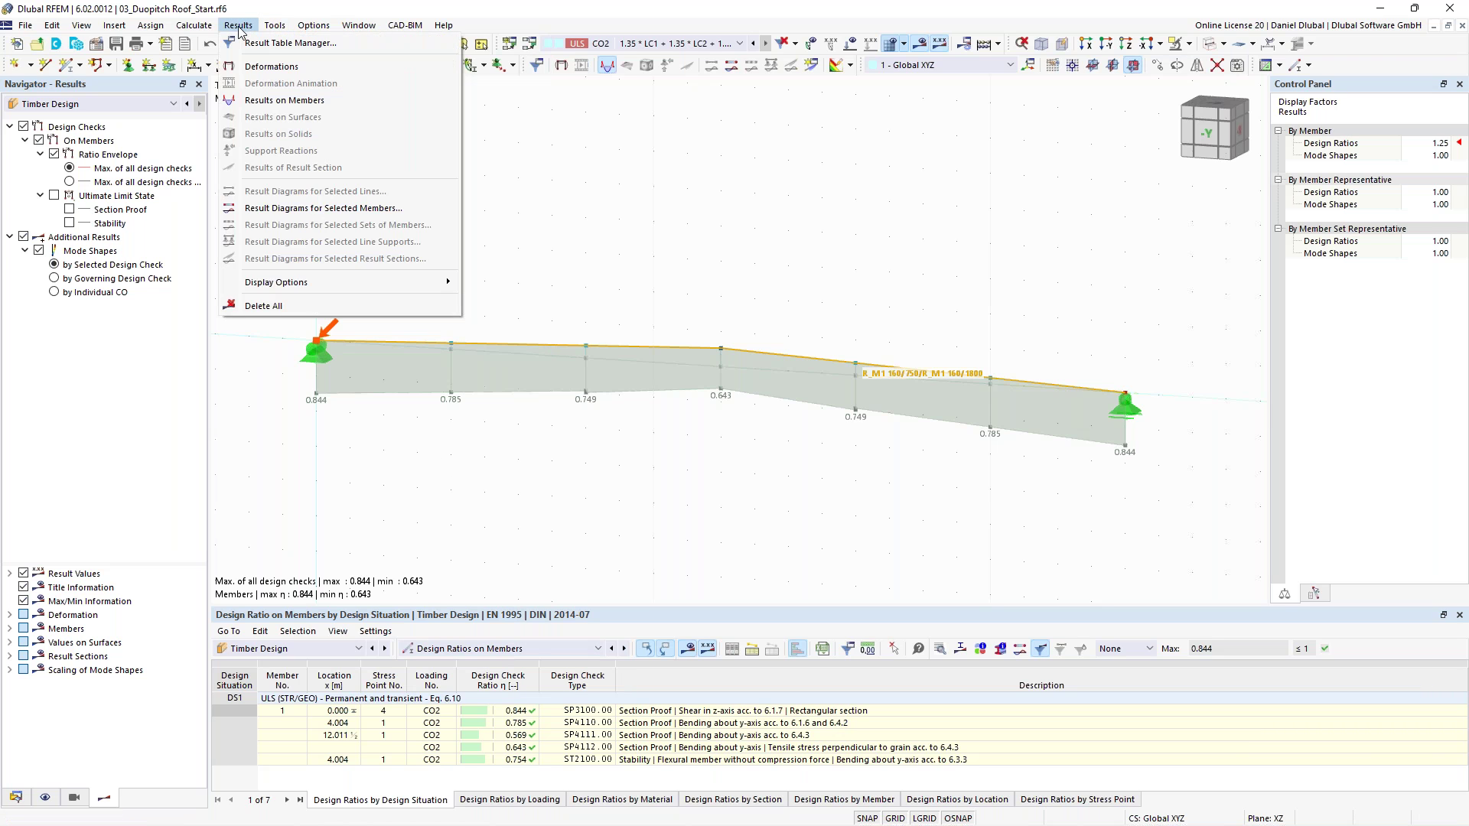
{"action": "mouse_move", "coordinate": [194, 25]}
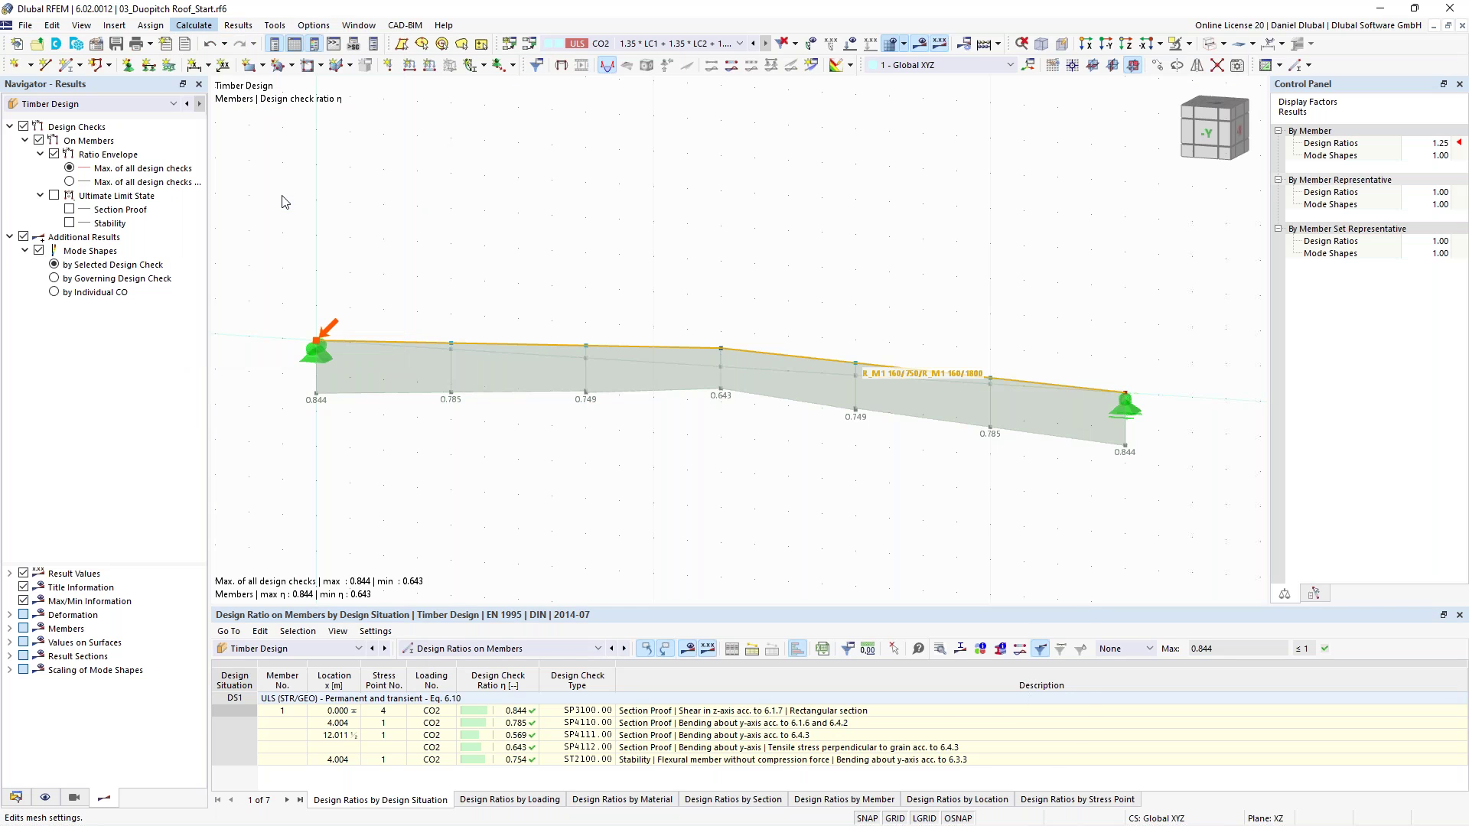
{"action": "left_click", "coordinate": [495, 155]}
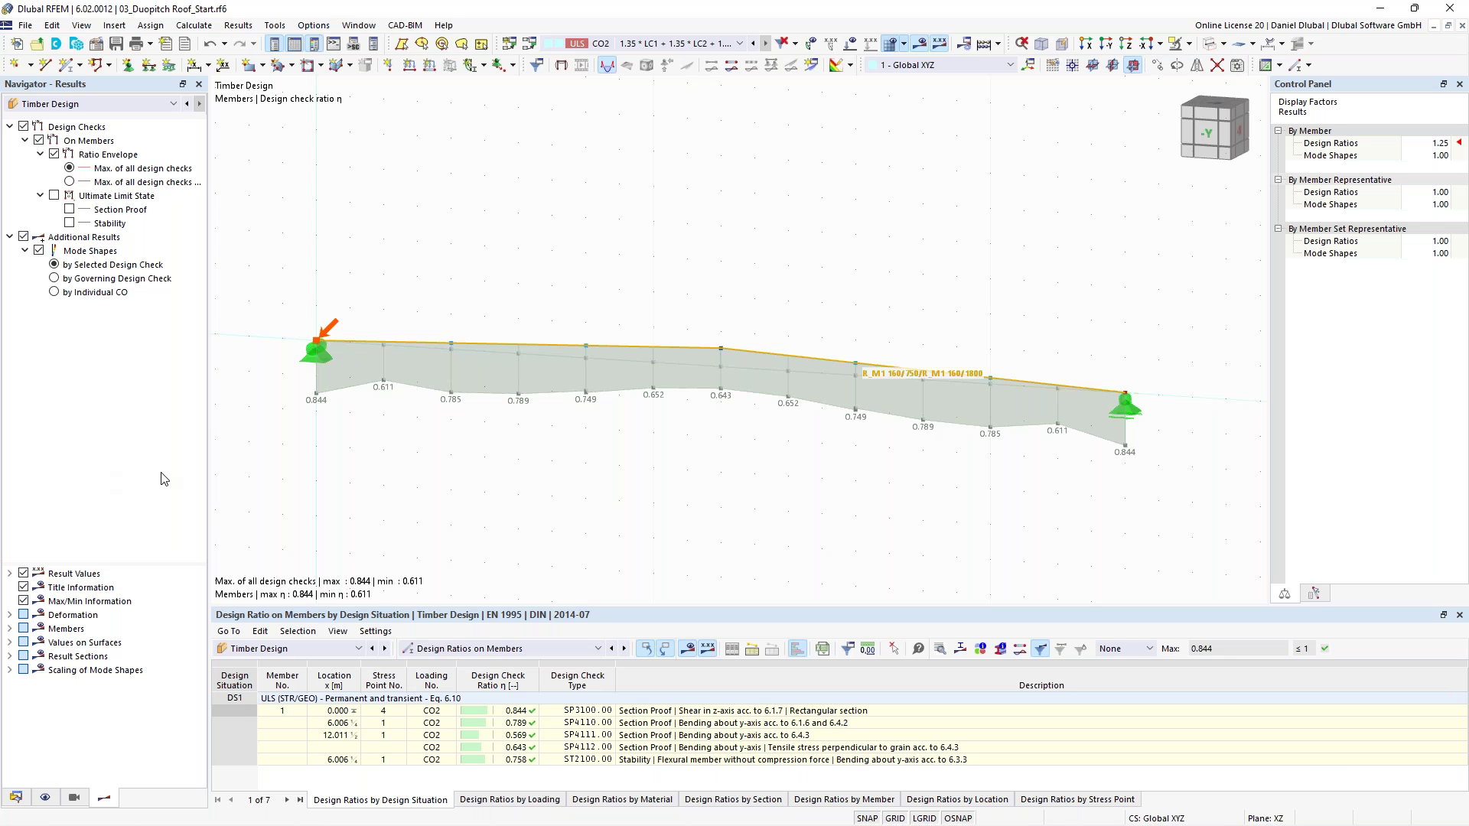
Open the SP4110 bending check details and examine the cut-to-grain angle, strengths and design check formulas
{"action": "left_click", "coordinate": [636, 727]}
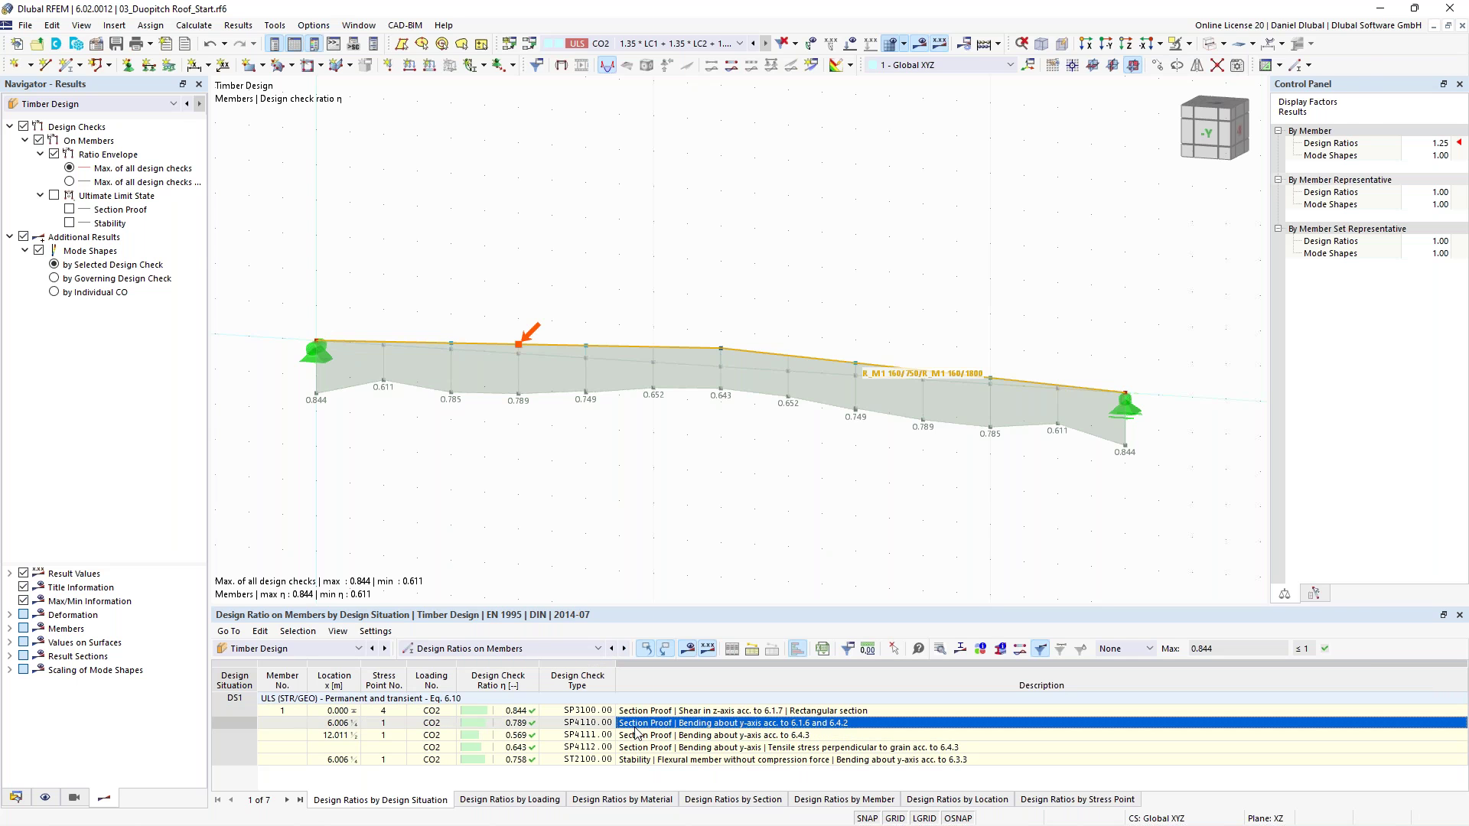
{"action": "double_click", "coordinate": [636, 727]}
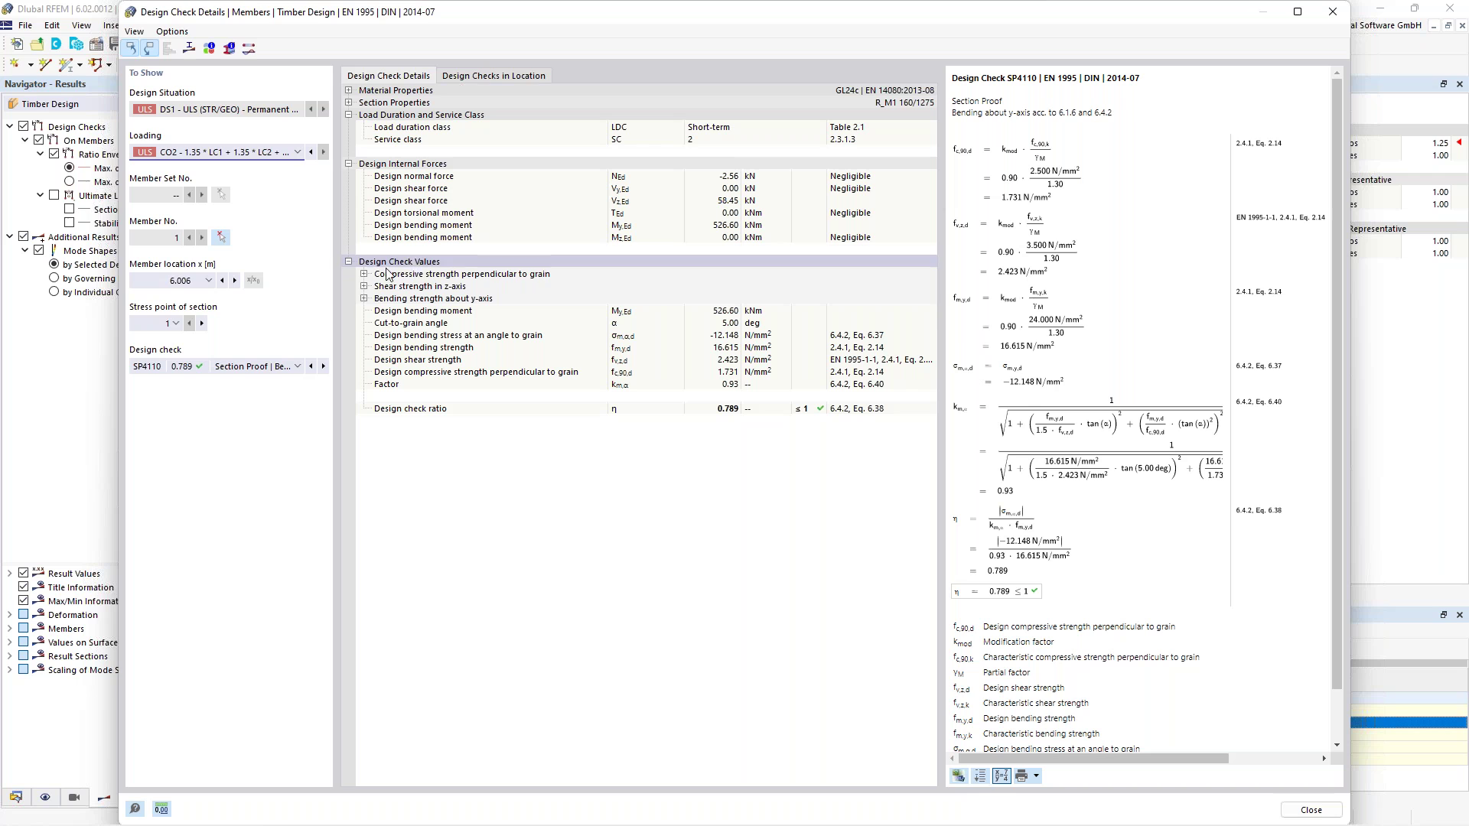
{"action": "left_click", "coordinate": [379, 325]}
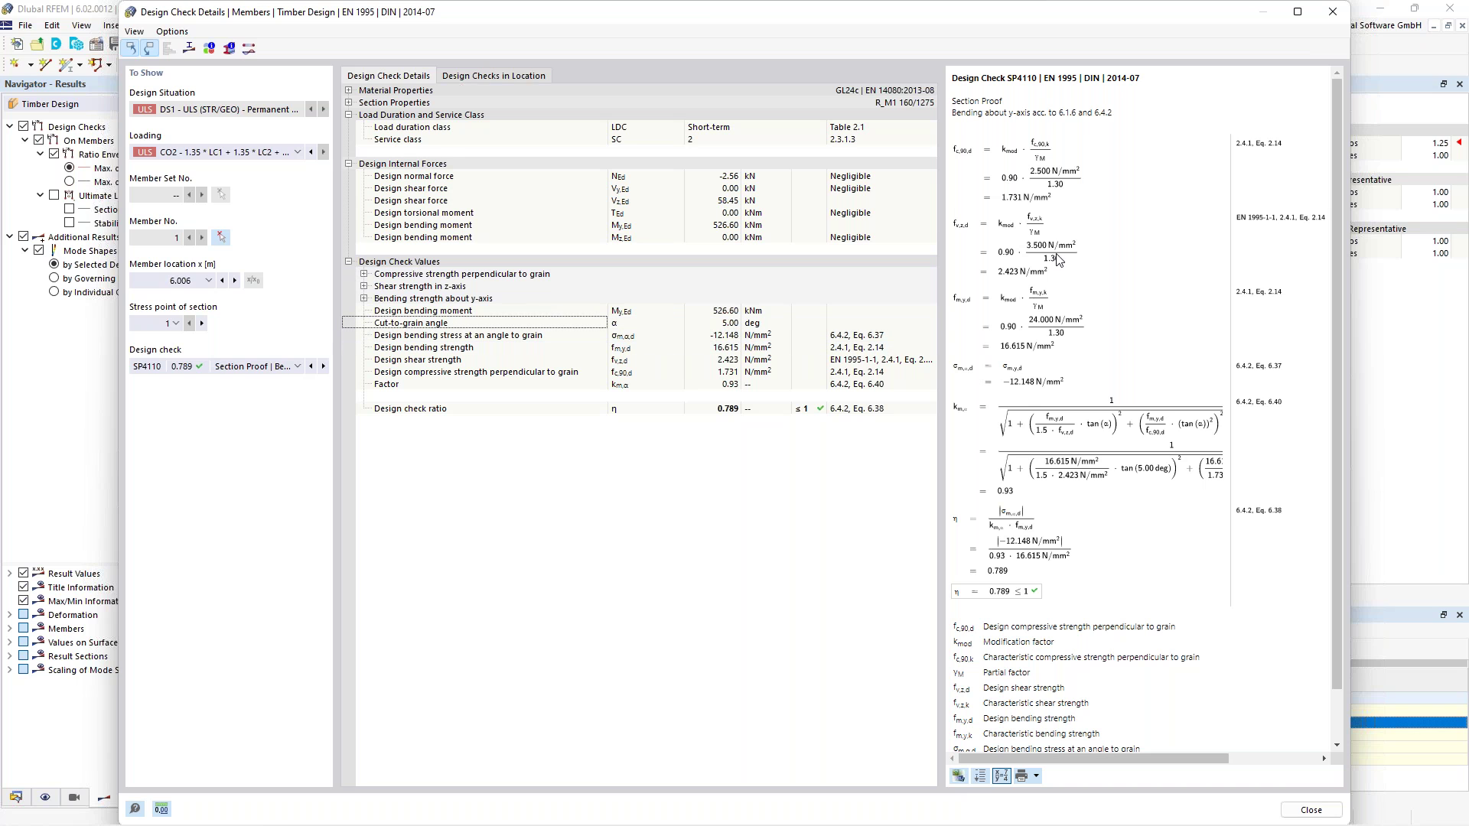
{"action": "left_click_drag", "start_coordinate": [1339, 126], "coordinate": [1344, 213]}
{"action": "scroll", "coordinate": [1343, 208], "scroll_direction": "down", "scroll_amount": 1}
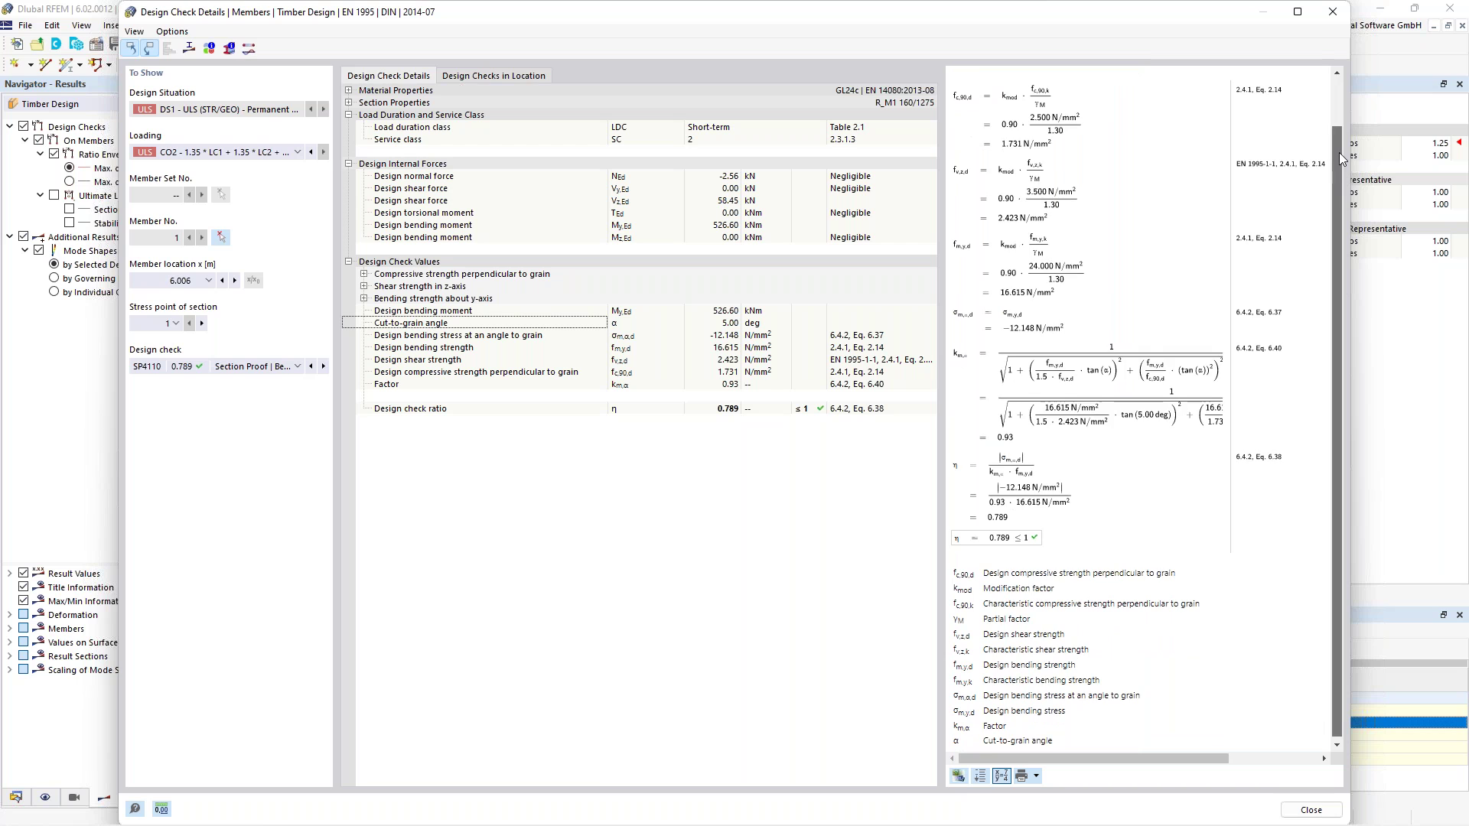
{"action": "scroll", "coordinate": [1126, 337], "scroll_direction": "up", "scroll_amount": 2}
{"action": "left_click_drag", "start_coordinate": [958, 103], "coordinate": [1017, 107]}
{"action": "left_click", "coordinate": [1017, 109]}
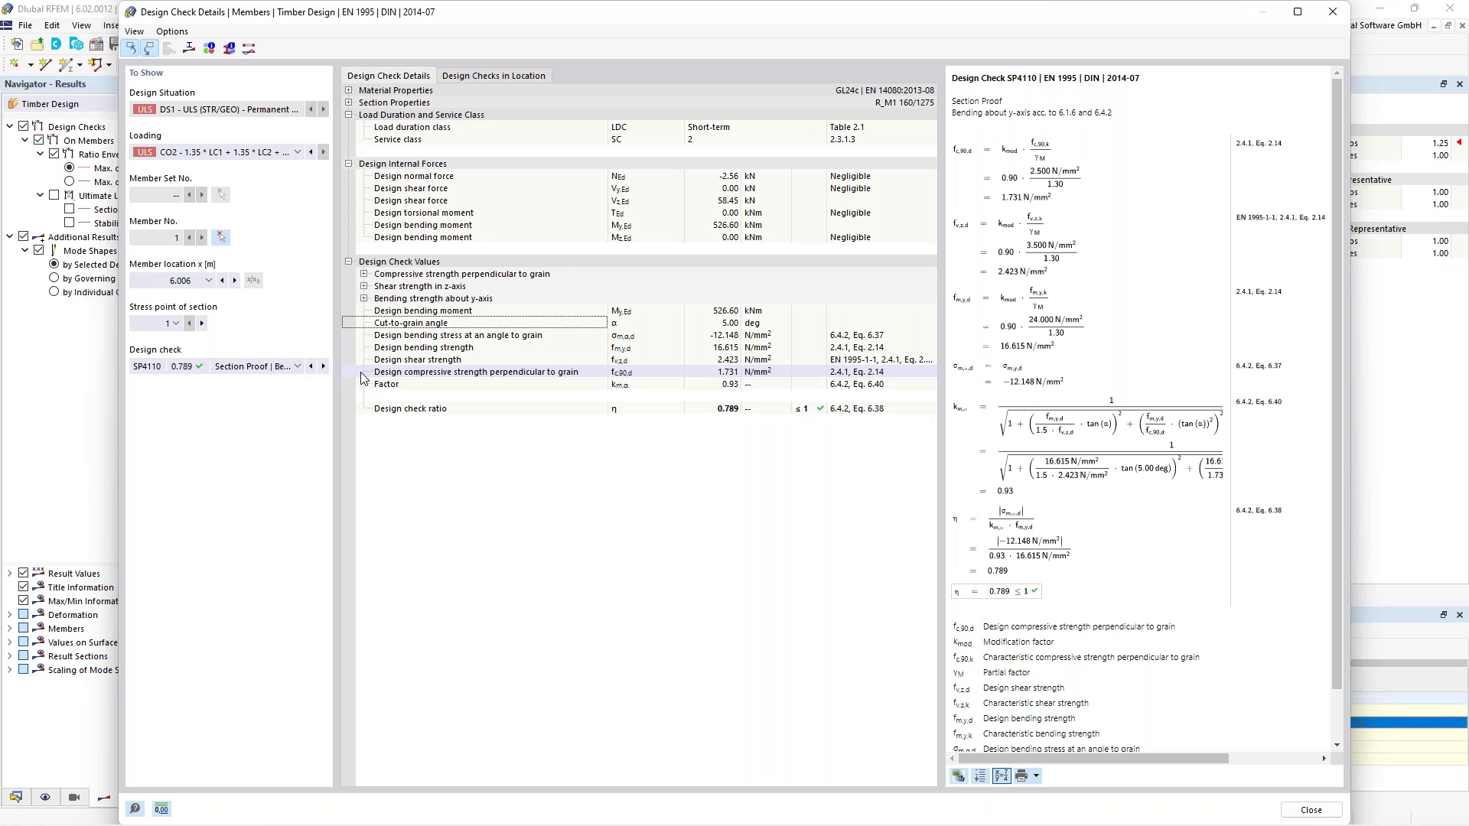
Review the member locations available for the SP4110 check and close the design check details
{"action": "left_click", "coordinate": [183, 280]}
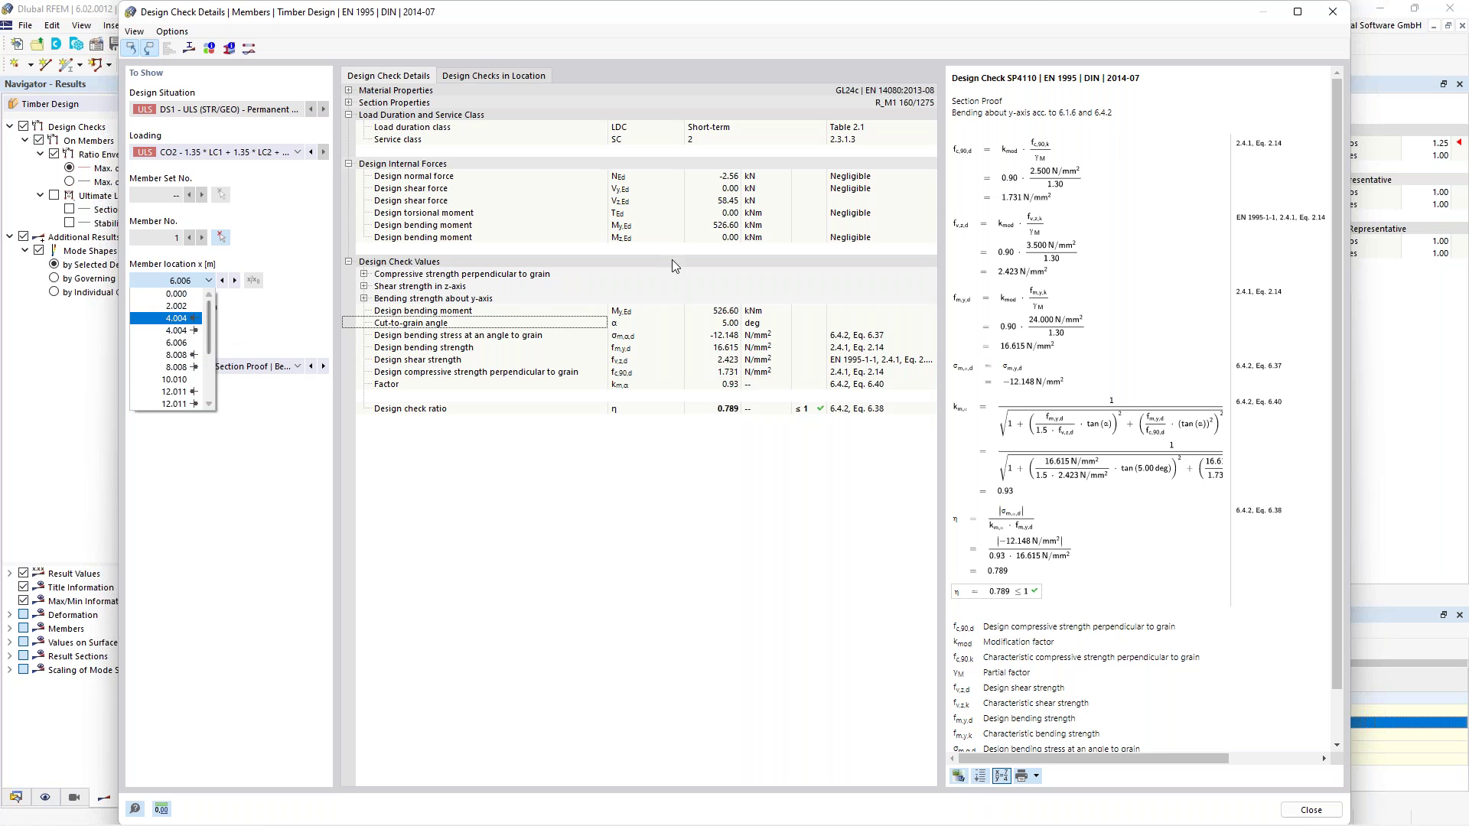
{"action": "left_click", "coordinate": [1332, 26]}
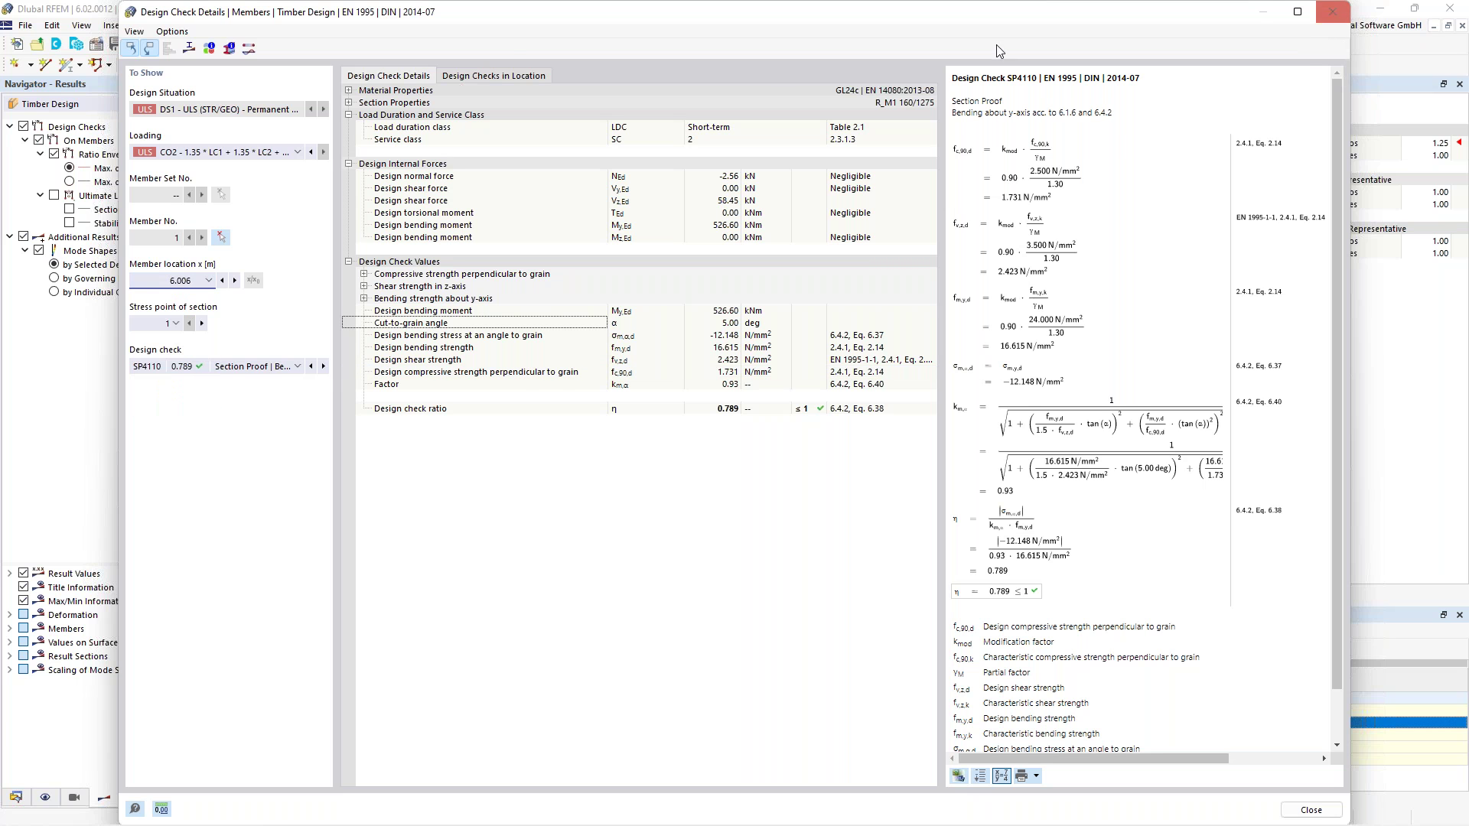
{"action": "left_click", "coordinate": [1332, 11]}
Refine the member mesh divisions to 24 and recalculate the timber design results
{"action": "left_click", "coordinate": [194, 26]}
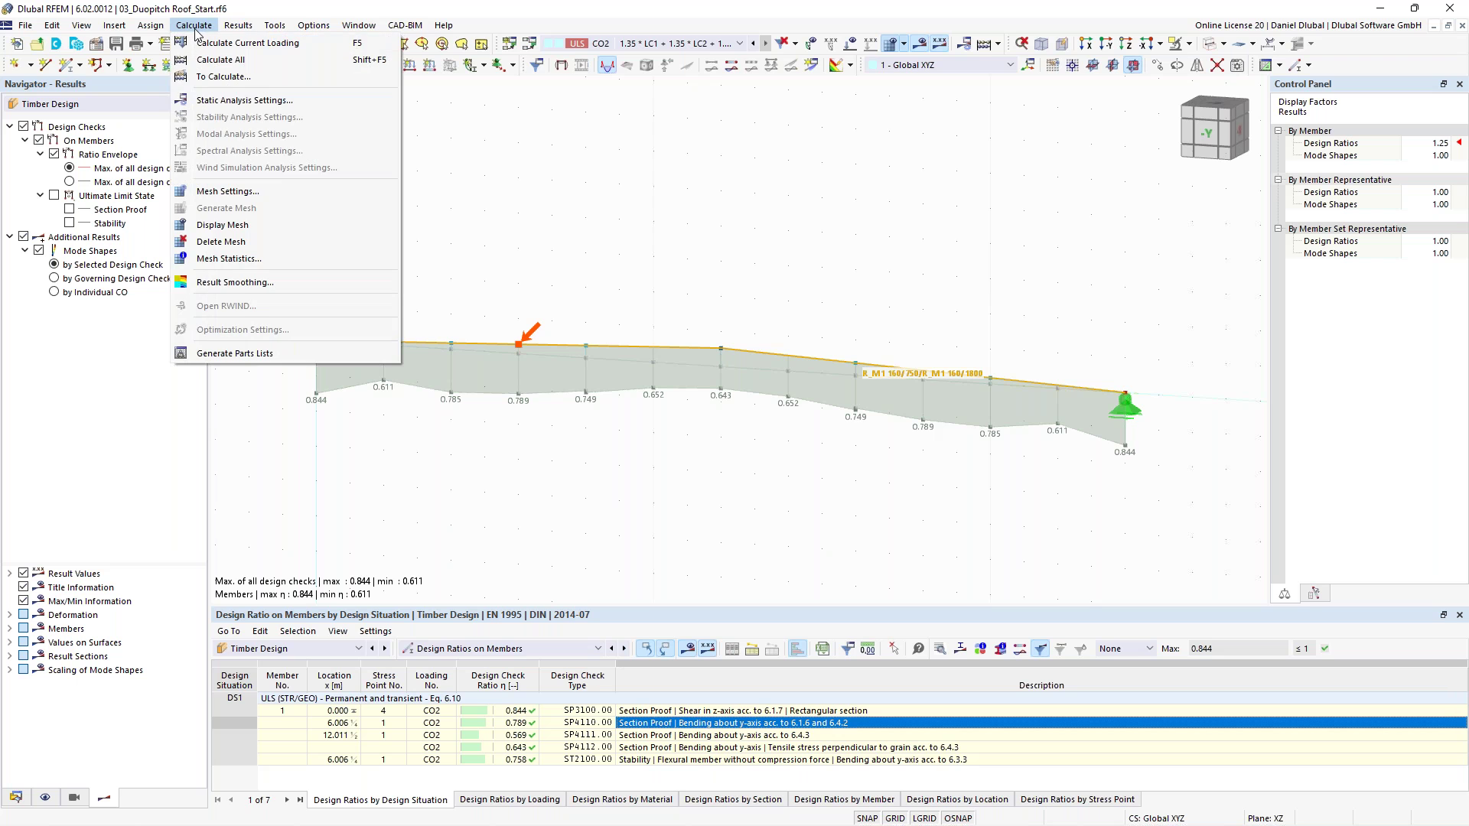
{"action": "left_click", "coordinate": [224, 192]}
{"action": "left_click", "coordinate": [471, 151]}
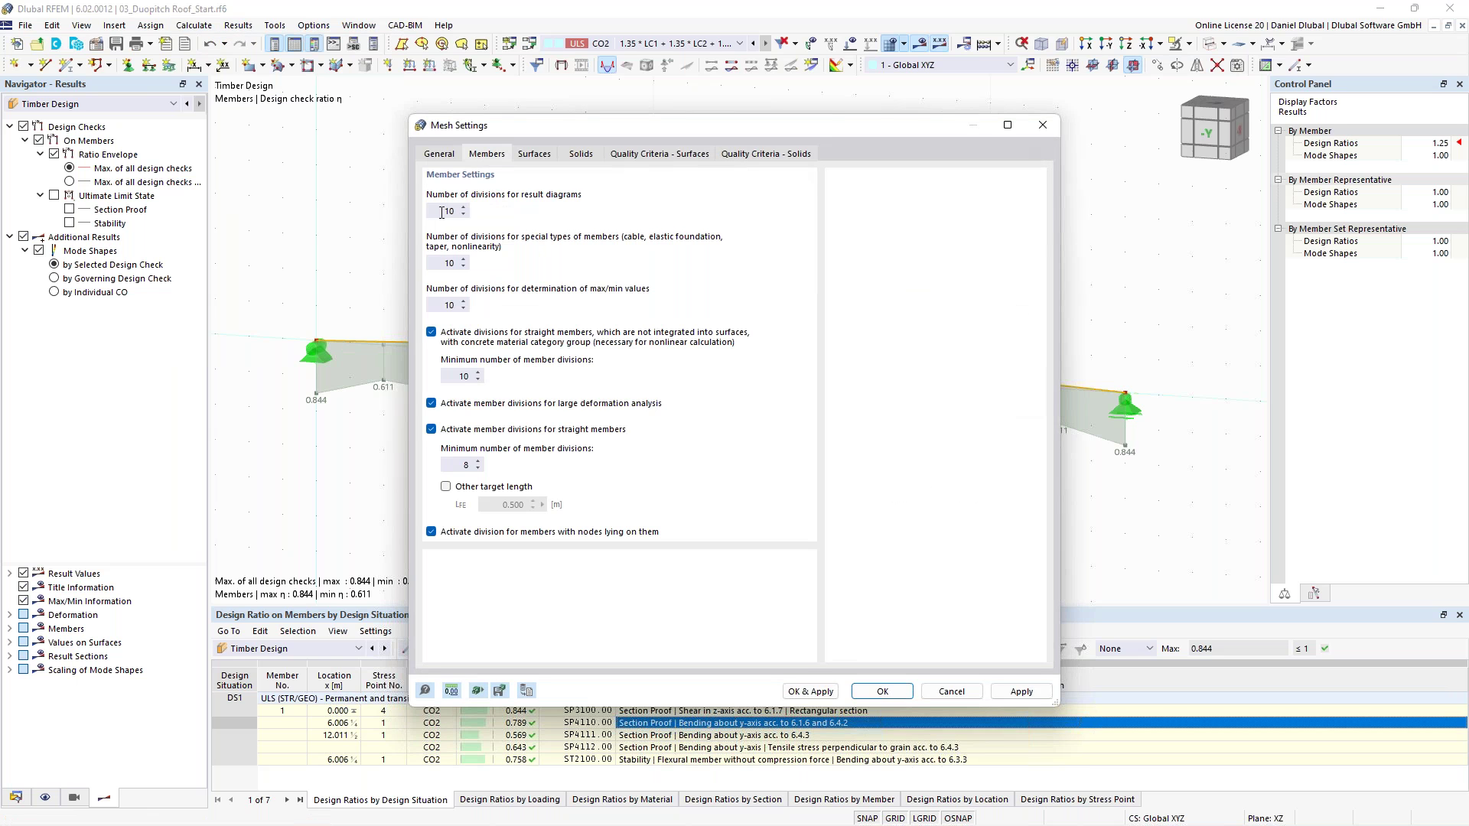
{"action": "left_click", "coordinate": [882, 691]}
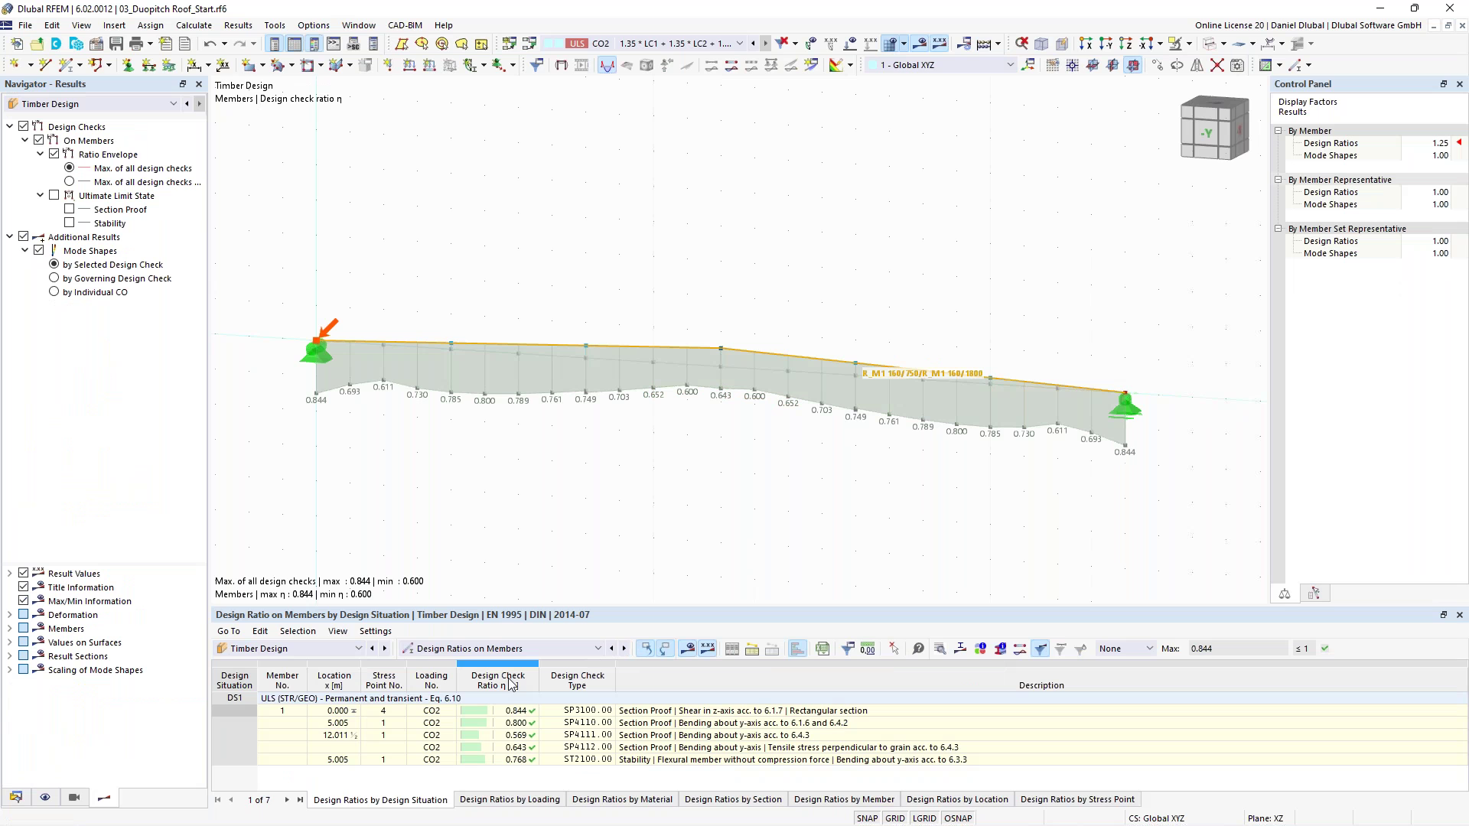
Open the SP4110 bending check details and compare the check at member location x = 6.006 m
{"action": "double_click", "coordinate": [511, 724]}
{"action": "left_click", "coordinate": [203, 281]}
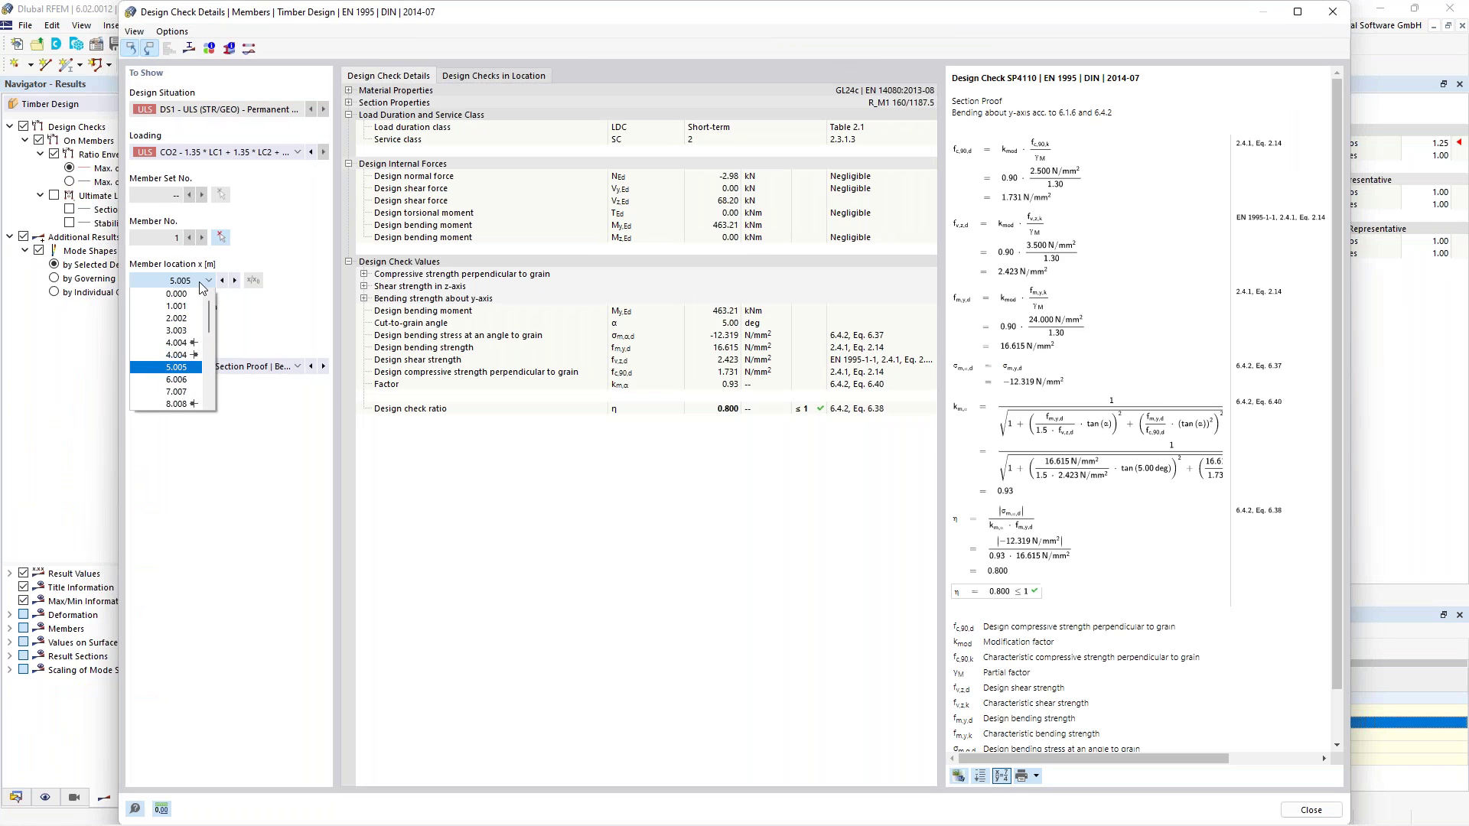
{"action": "left_click", "coordinate": [182, 380]}
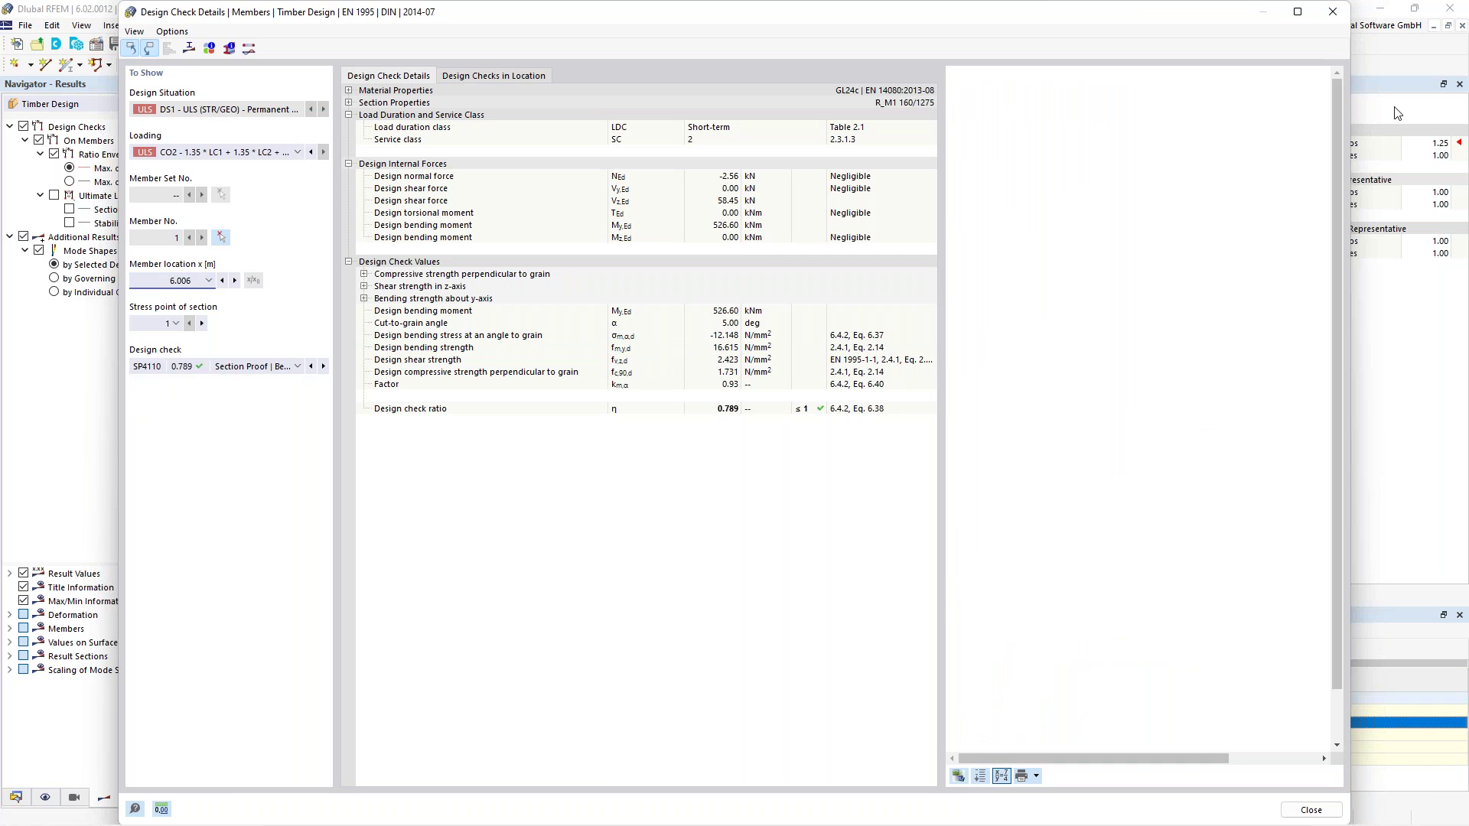
{"action": "left_click", "coordinate": [1332, 11]}
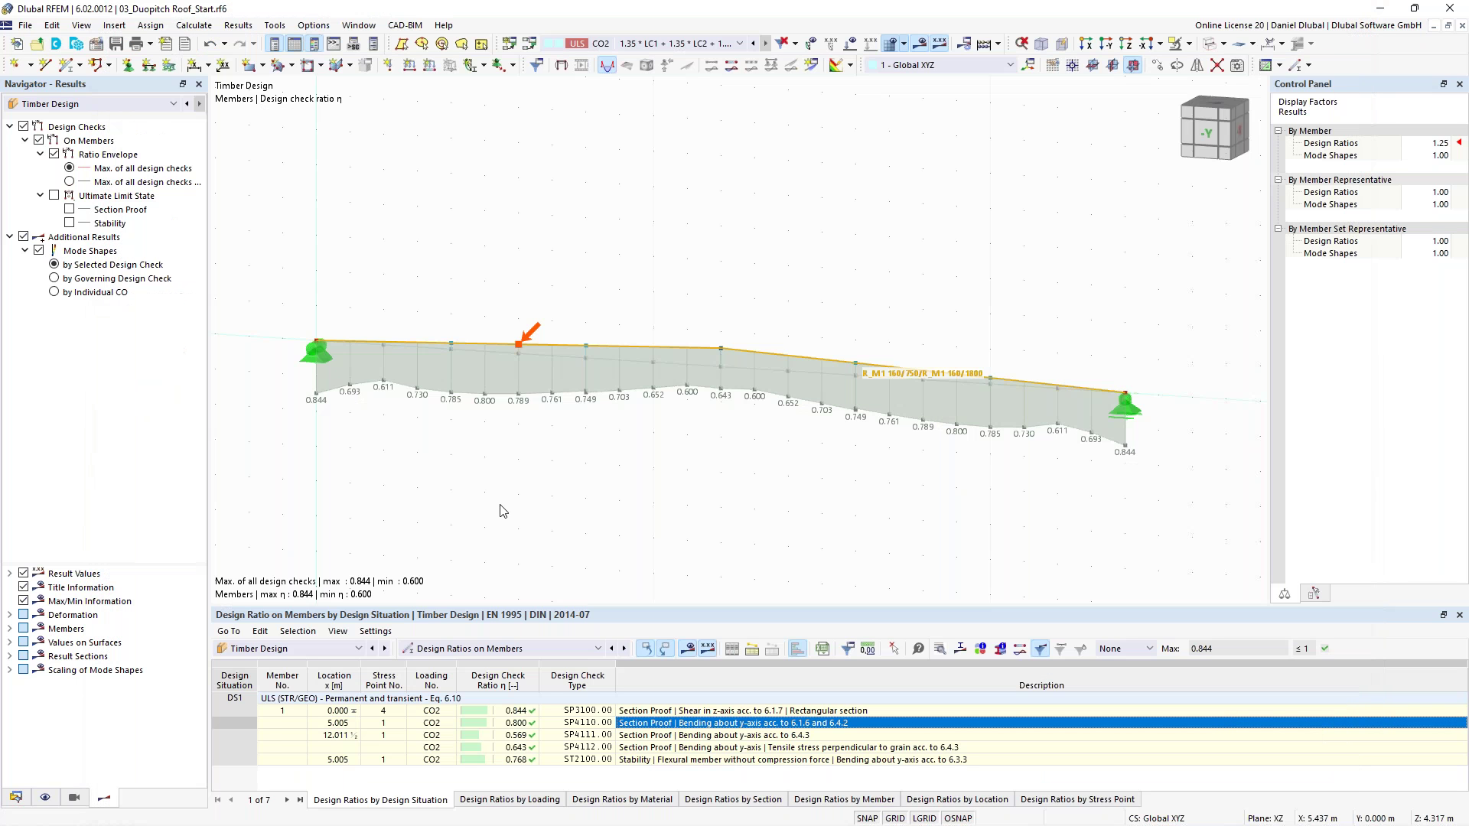
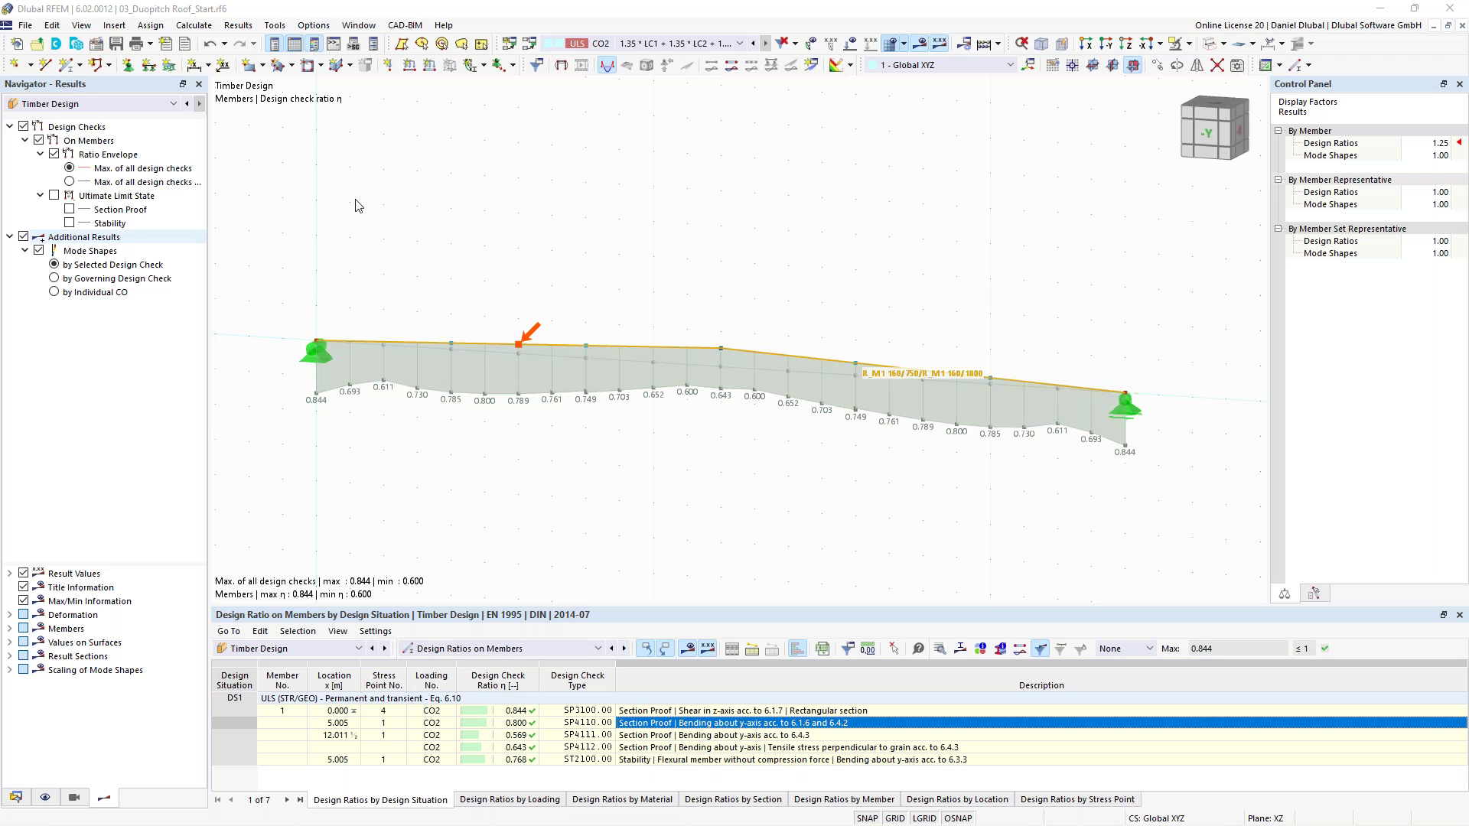
Switch to the 04_Timber Truss Beam_Start.rf6 model and review its predefined materials, sections and loads
{"action": "left_click", "coordinate": [365, 27]}
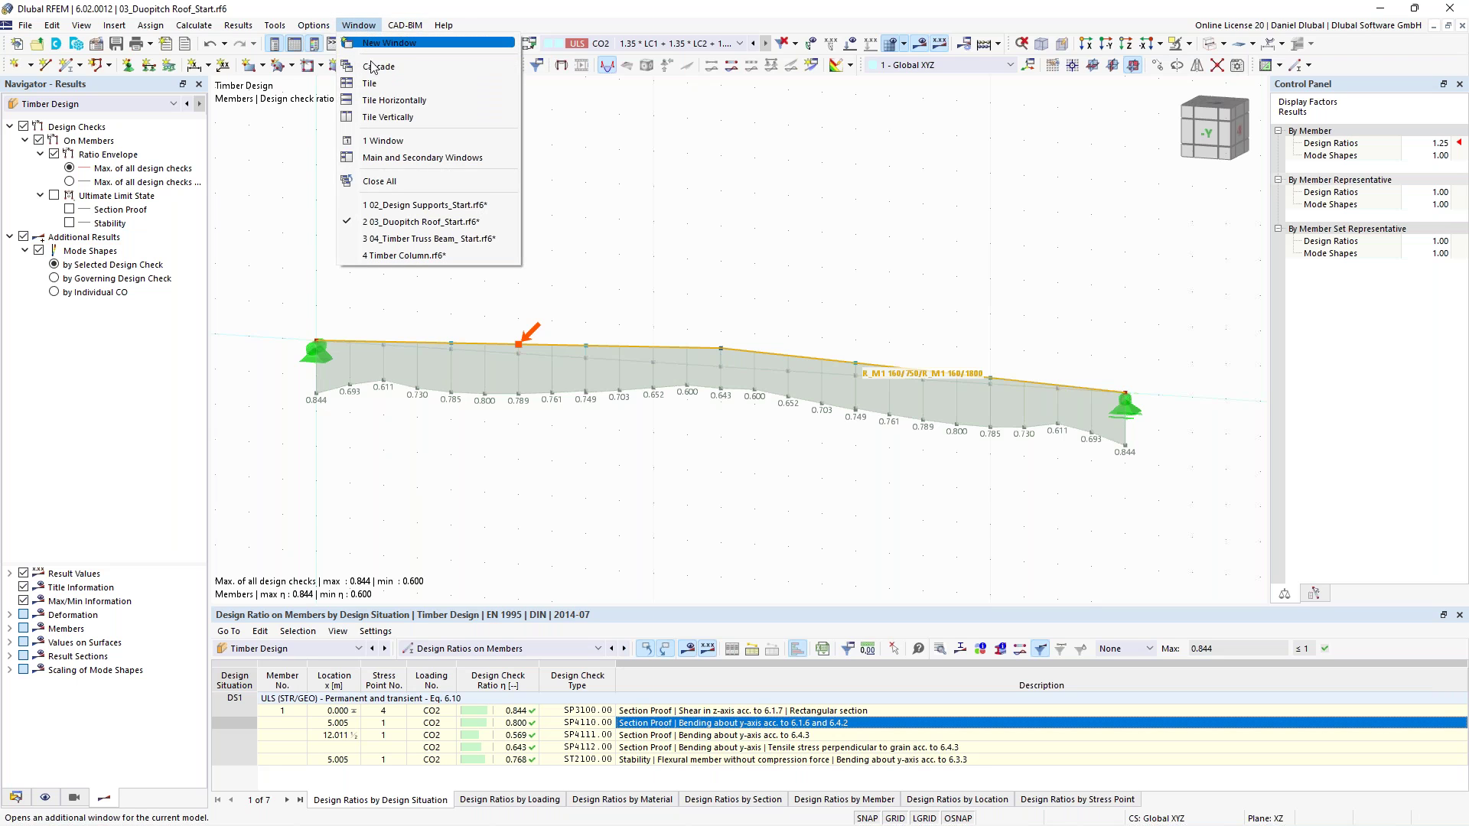
{"action": "left_click", "coordinate": [414, 239]}
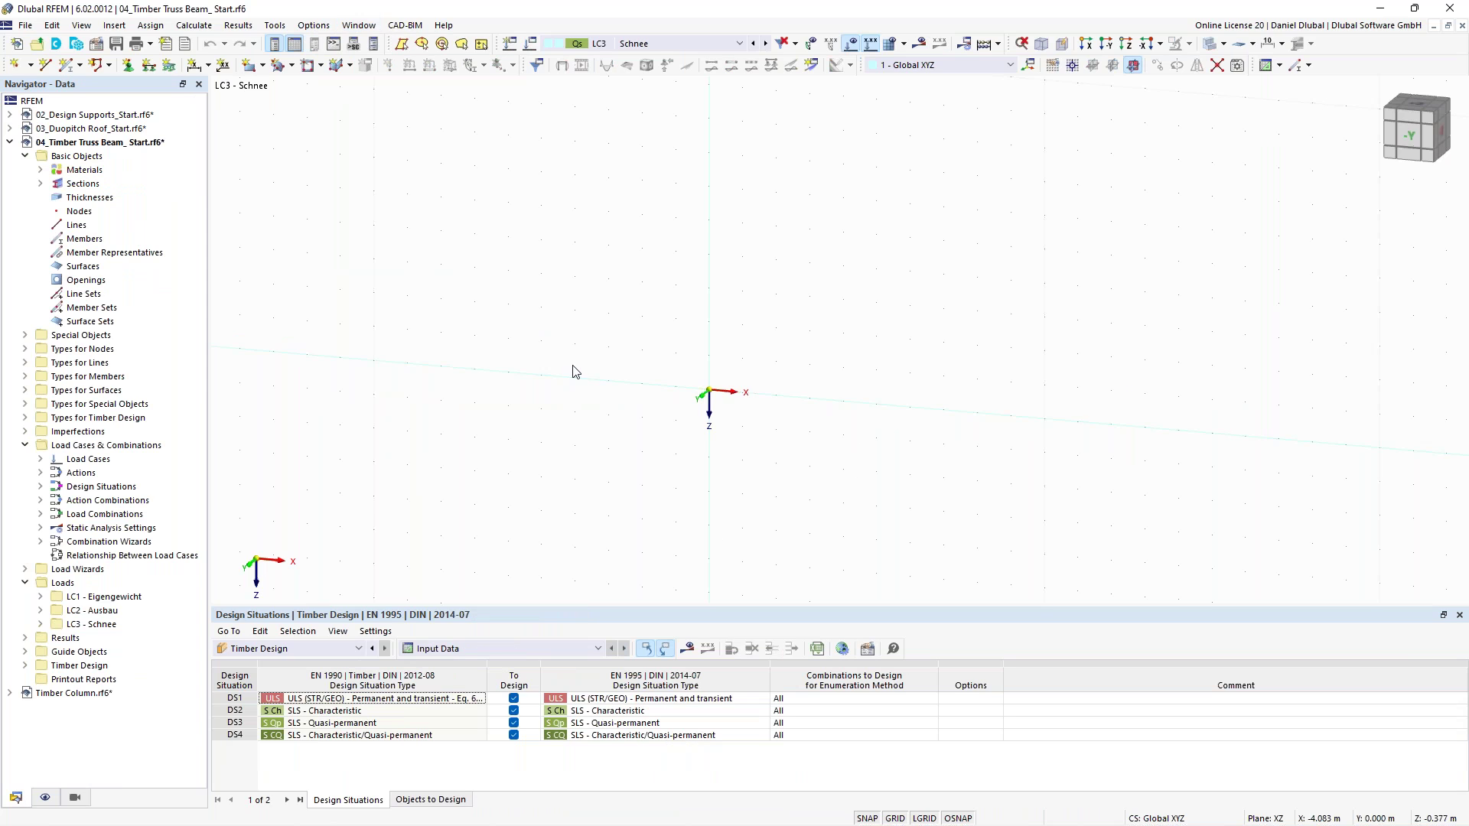
{"action": "left_click", "coordinate": [40, 169]}
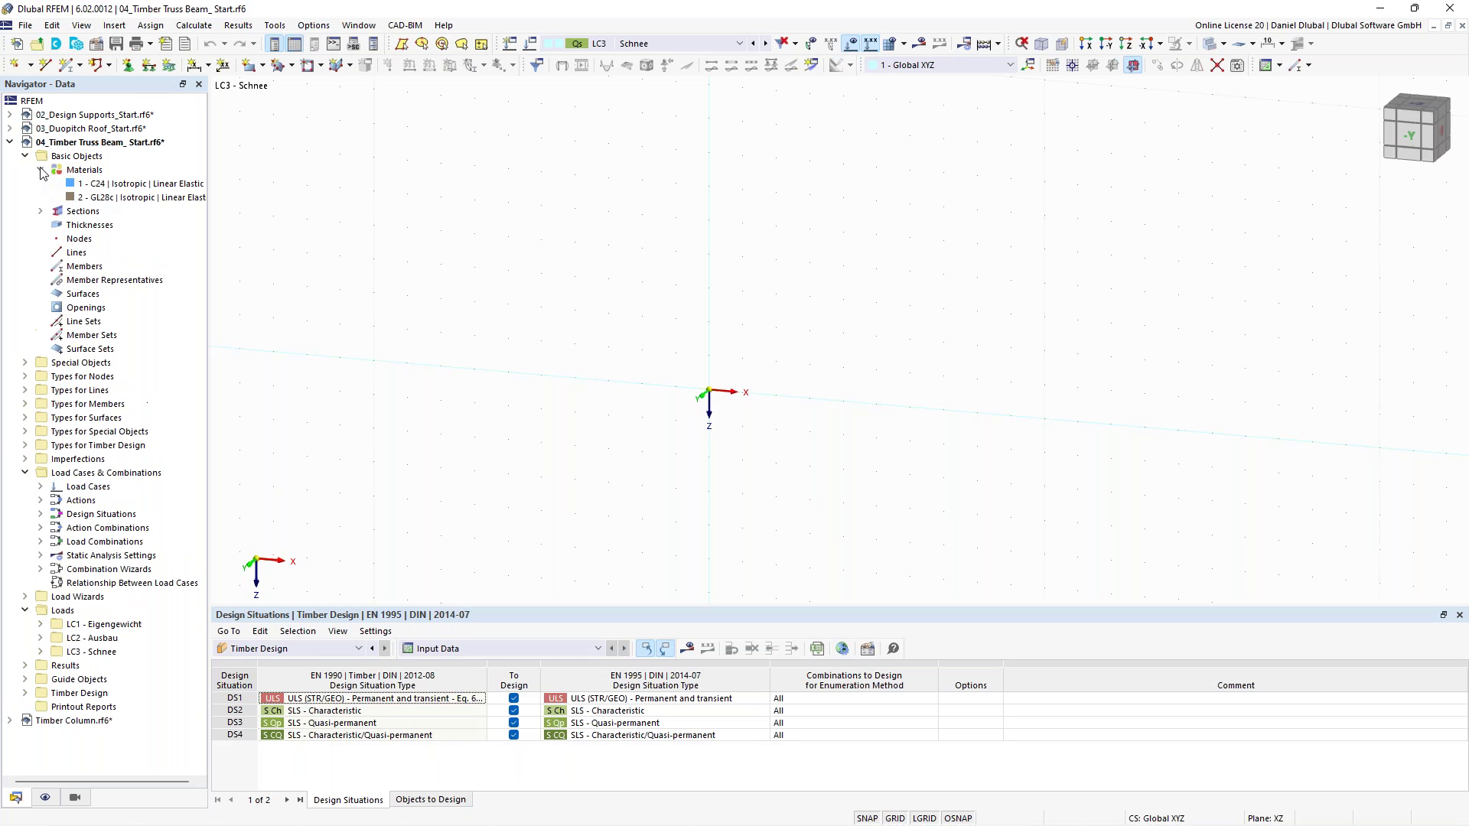
{"action": "left_click", "coordinate": [41, 211]}
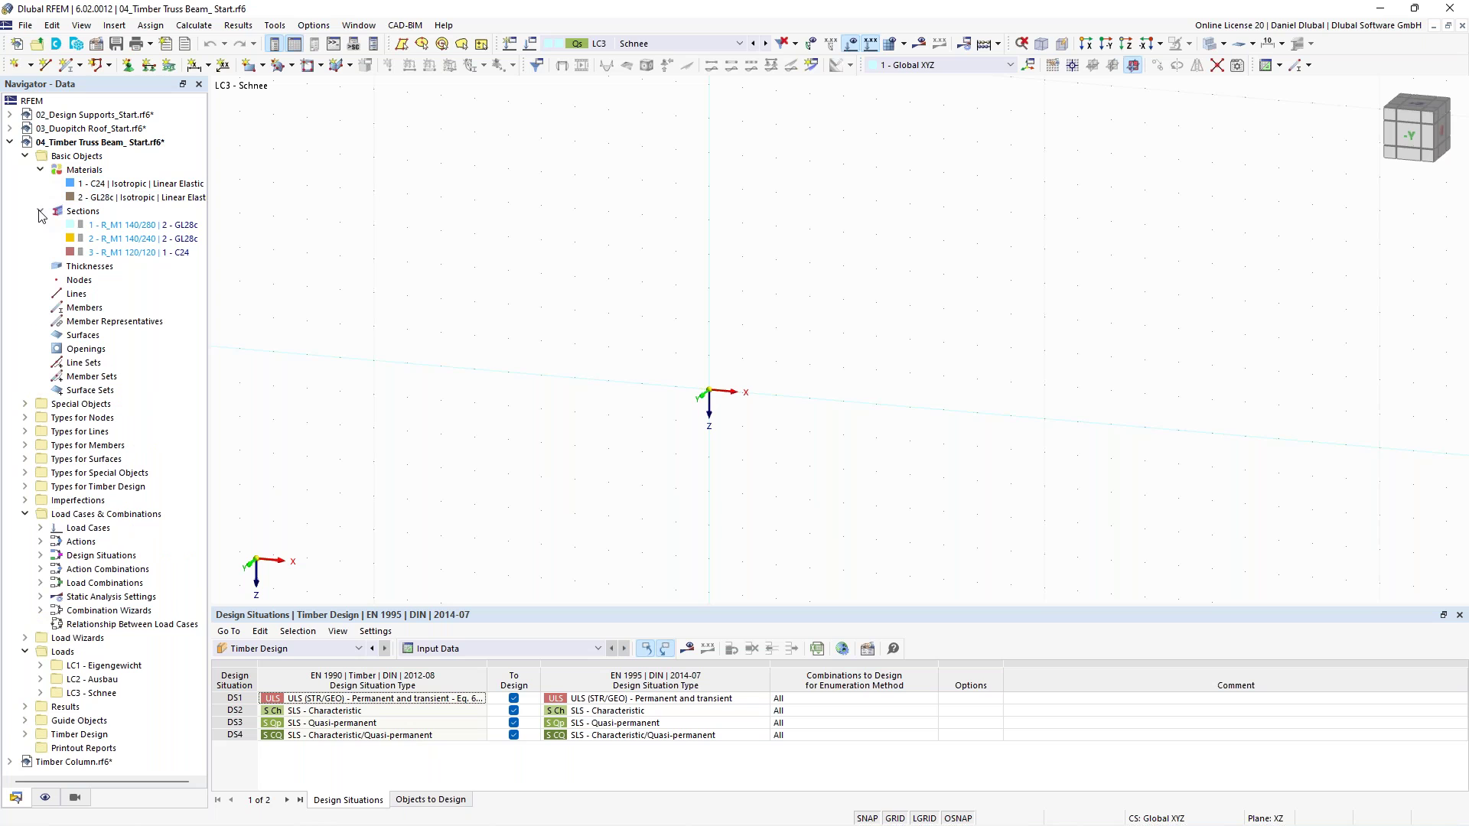
{"action": "left_click", "coordinate": [40, 666]}
{"action": "left_click", "coordinate": [40, 666]}
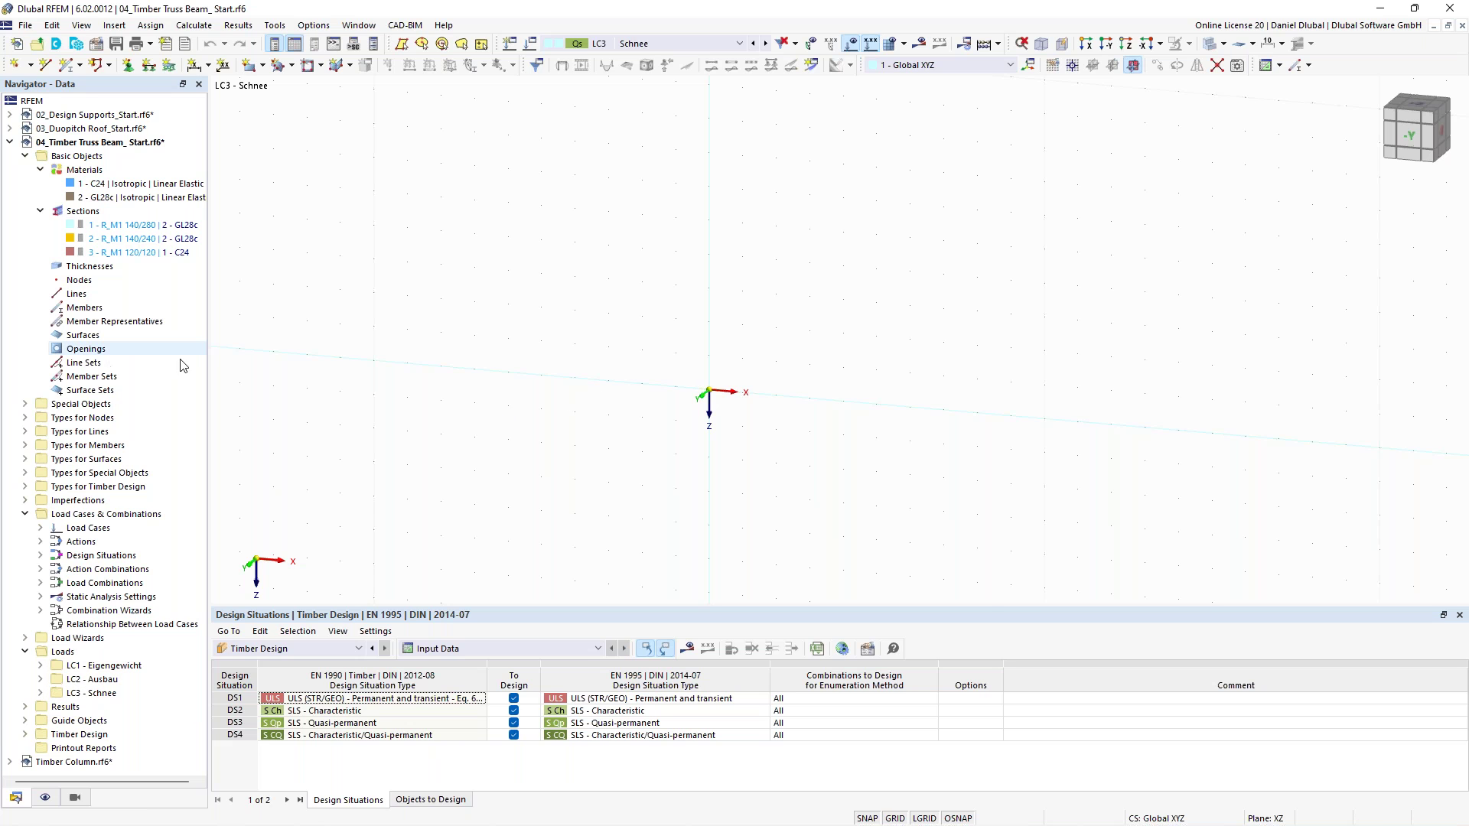
{"action": "middle_click_drag", "start_coordinate": [627, 296], "coordinate": [669, 419]}
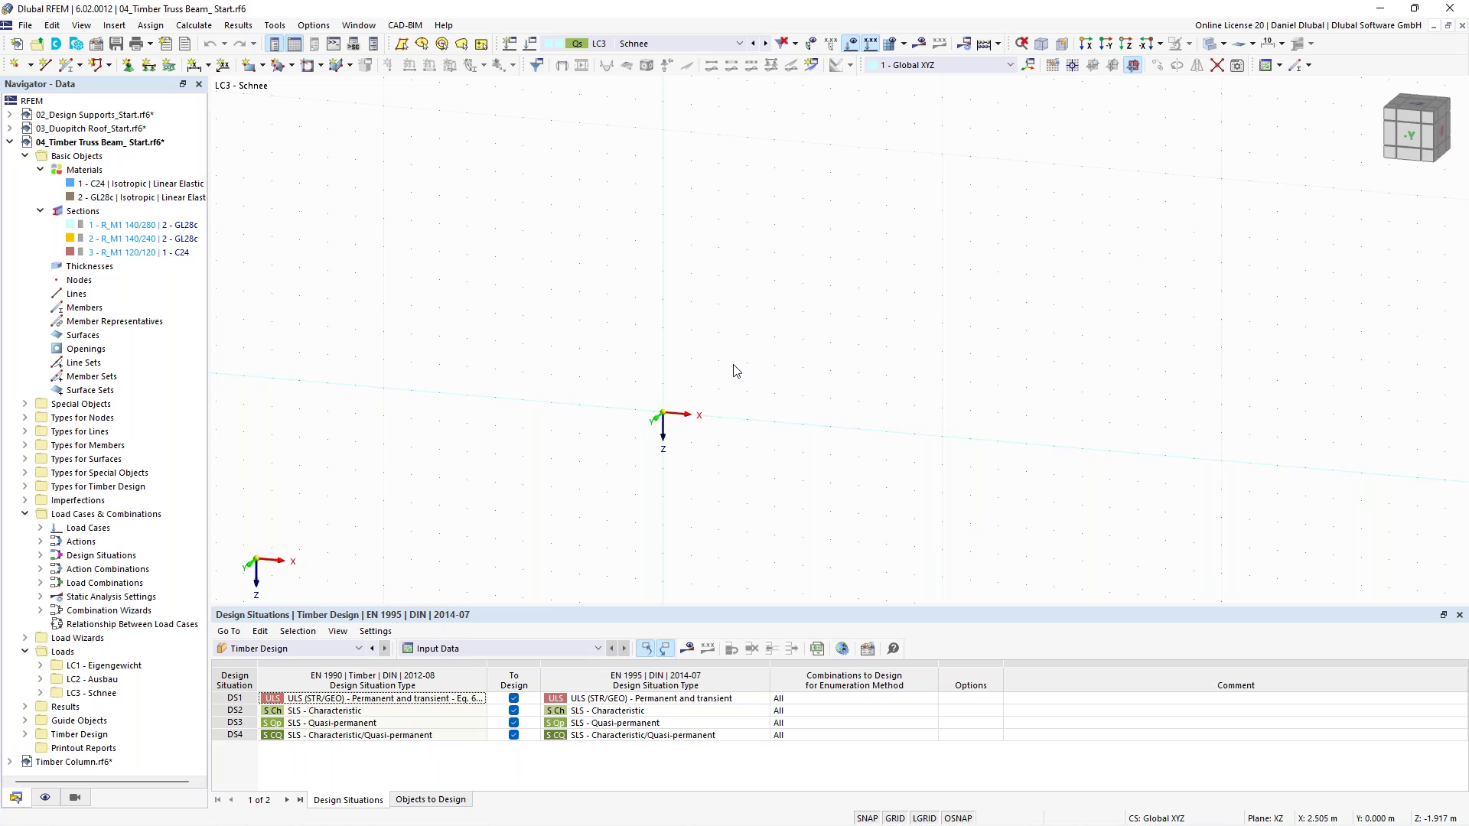
Review the model's base data for the Member Representatives option and the member properties the representatives wizard considers
{"action": "right_click", "coordinate": [125, 144]}
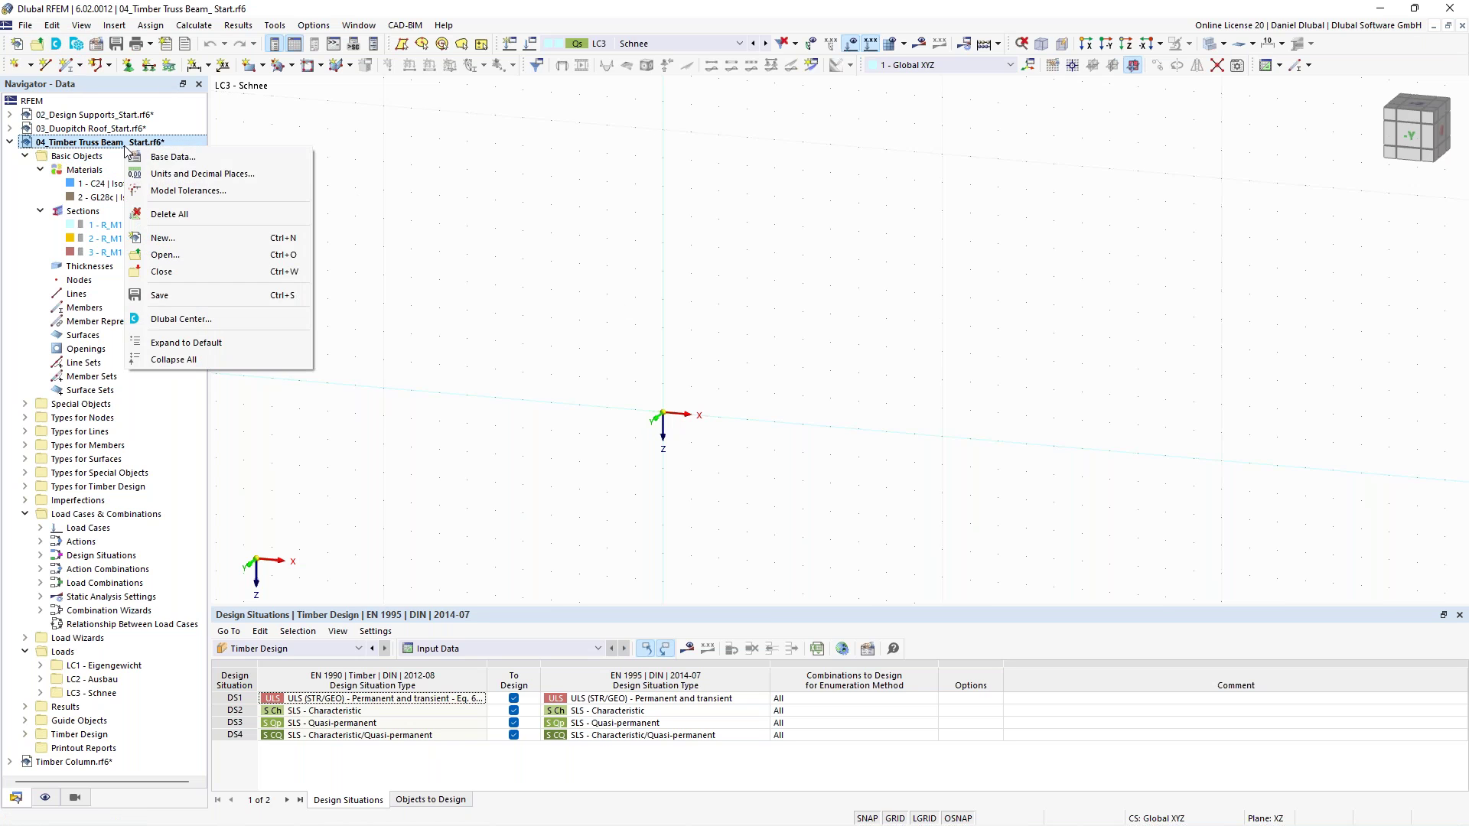
{"action": "left_click", "coordinate": [173, 157]}
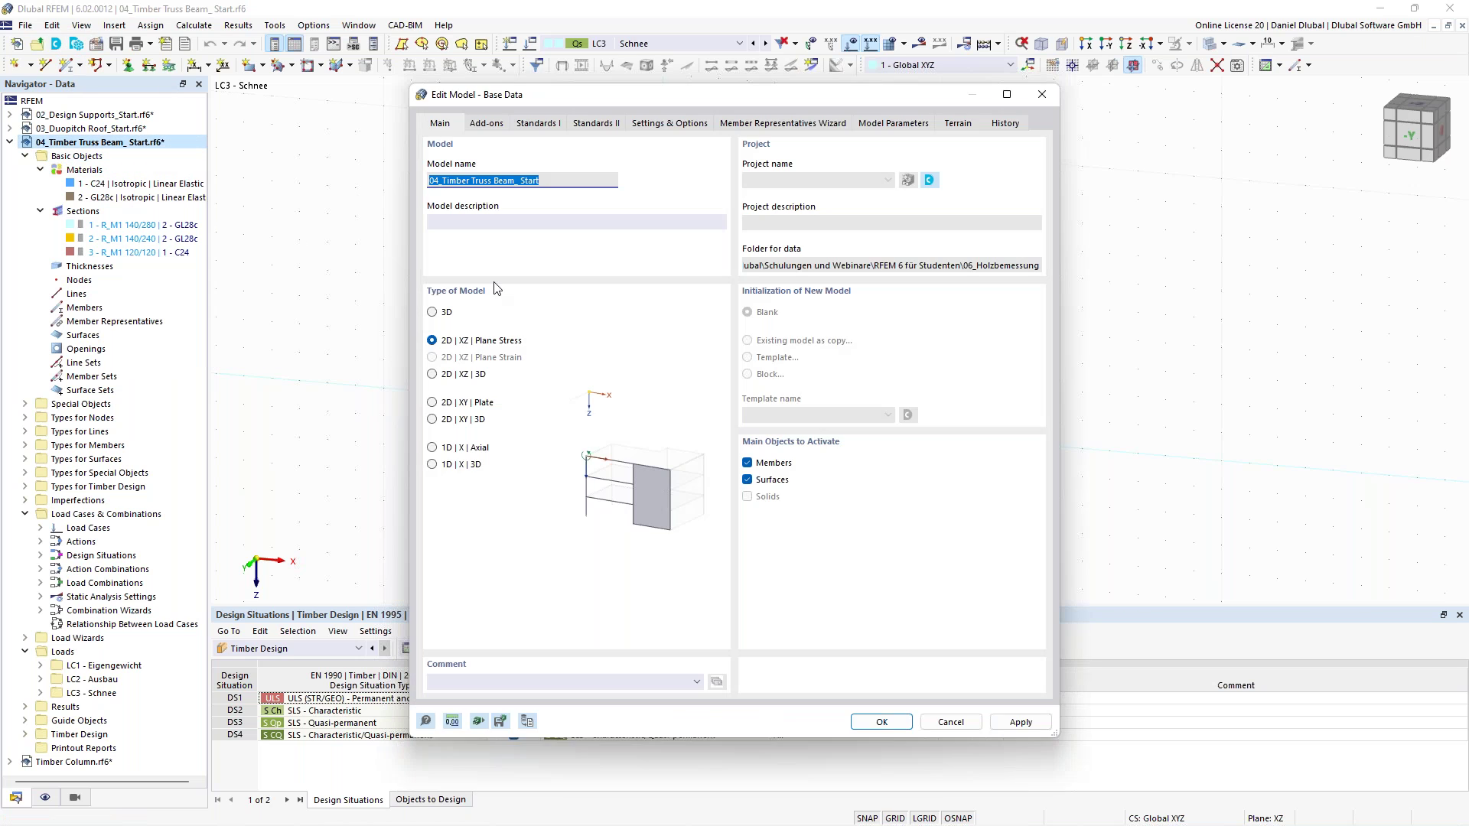
{"action": "left_click", "coordinate": [635, 128]}
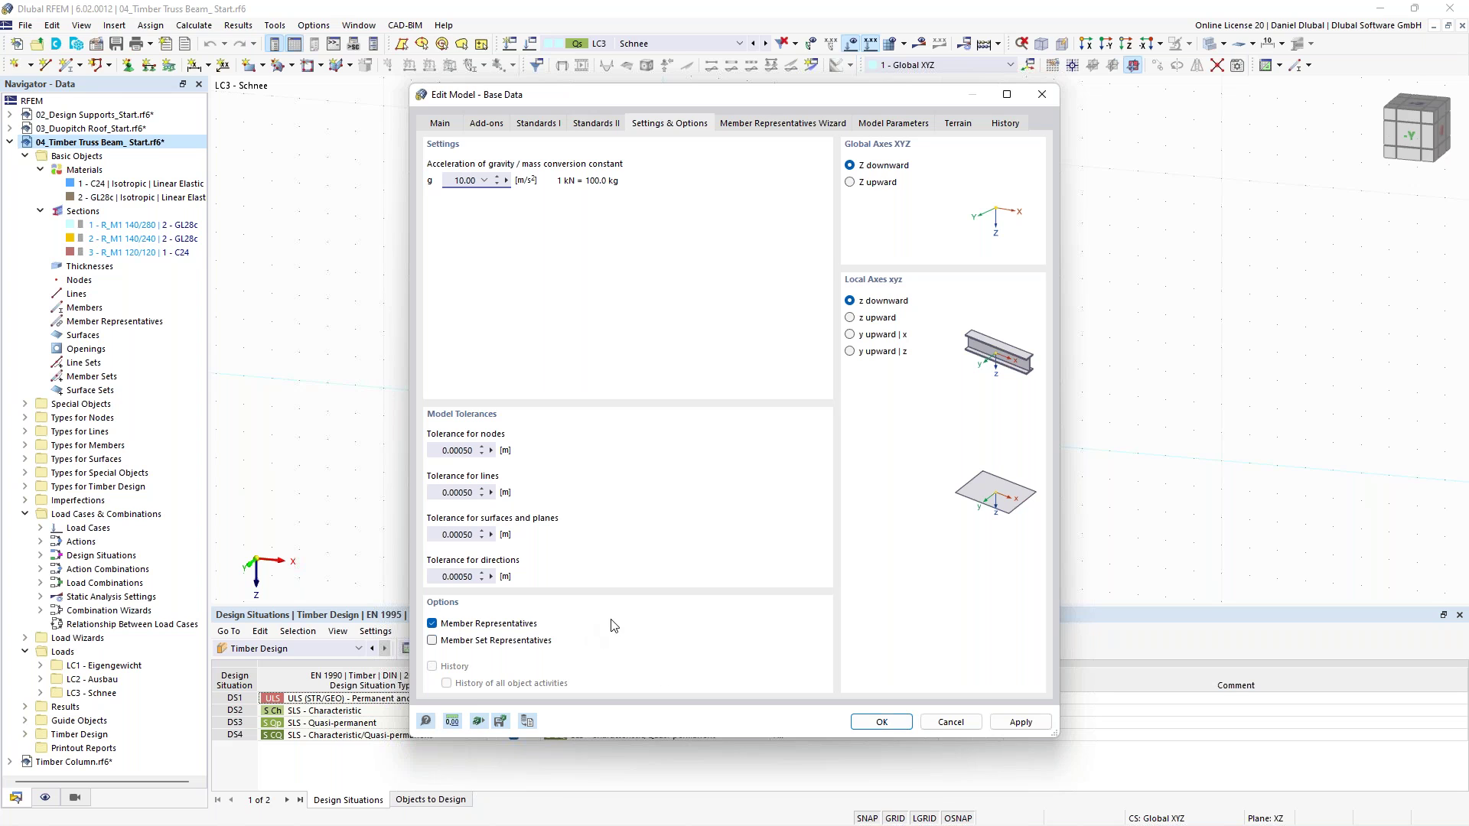
{"action": "left_click", "coordinate": [734, 129]}
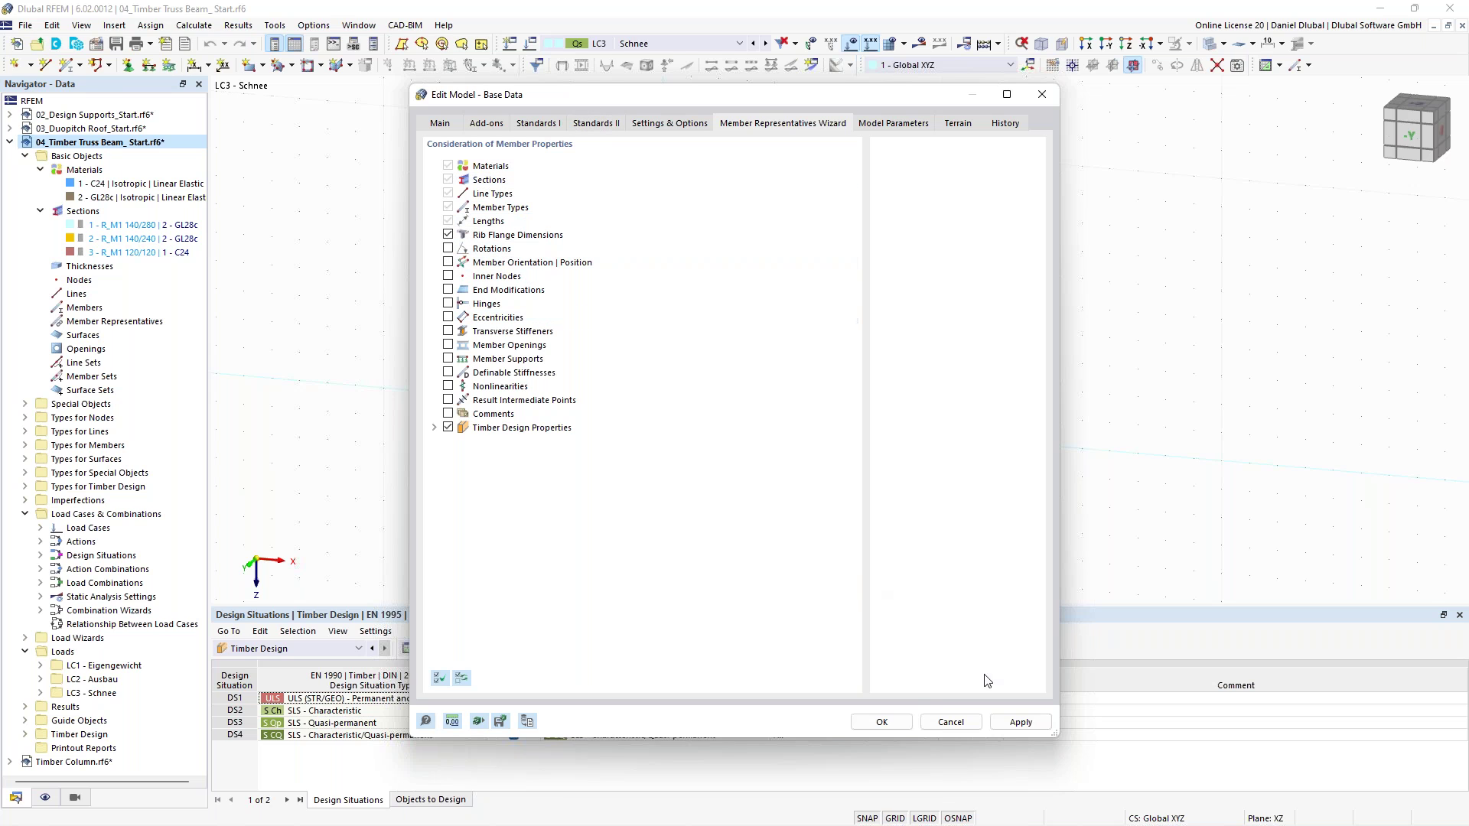
{"action": "left_click", "coordinate": [881, 722]}
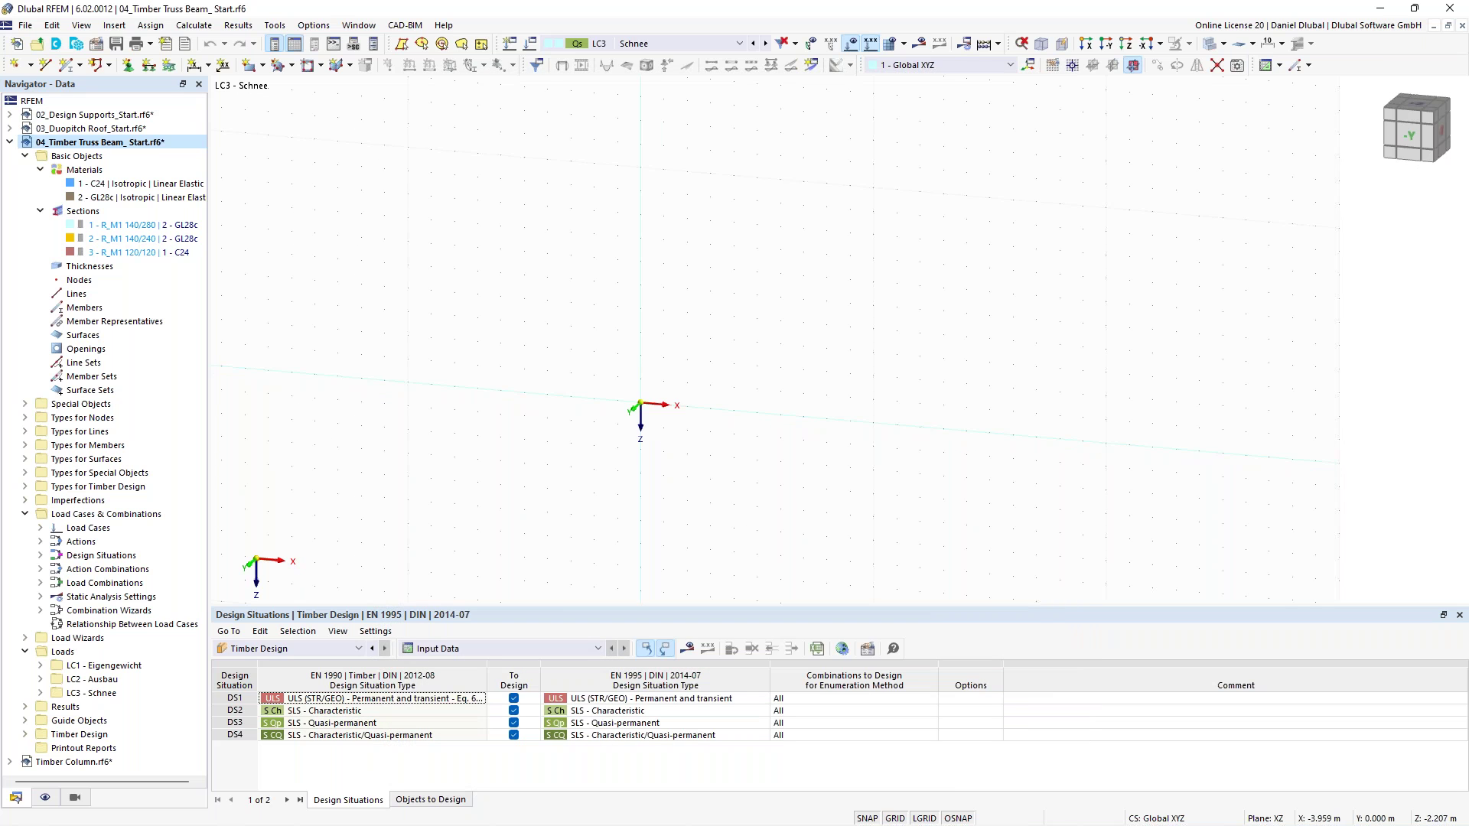
Create a 14 m Beam member along X from the origin with section R_M1 140/280 in GL28c
{"action": "left_click", "coordinate": [65, 69]}
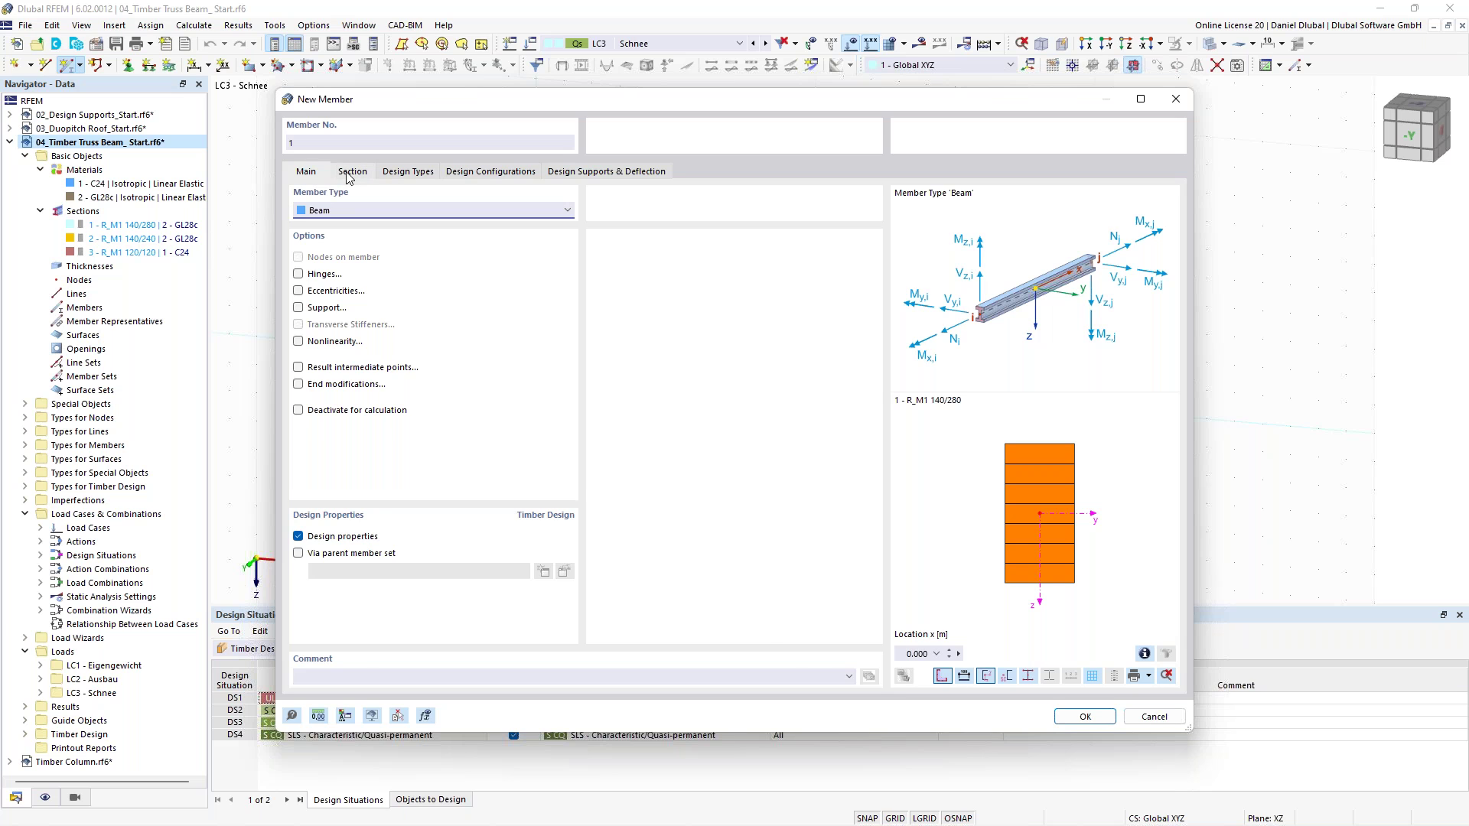
{"action": "left_click", "coordinate": [352, 174]}
{"action": "left_click", "coordinate": [477, 546]}
{"action": "left_click", "coordinate": [448, 563]}
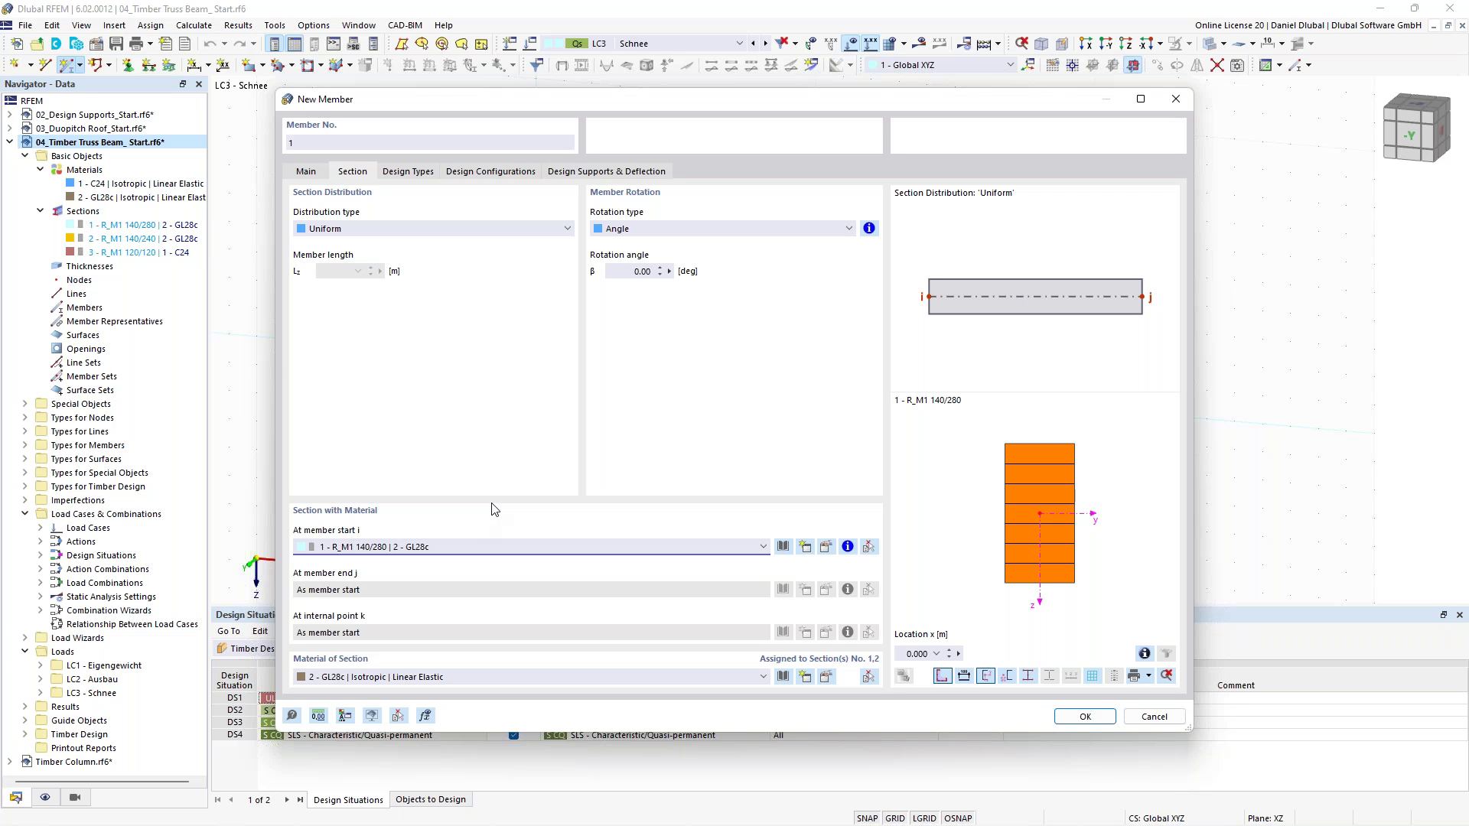
{"action": "left_click", "coordinate": [306, 172]}
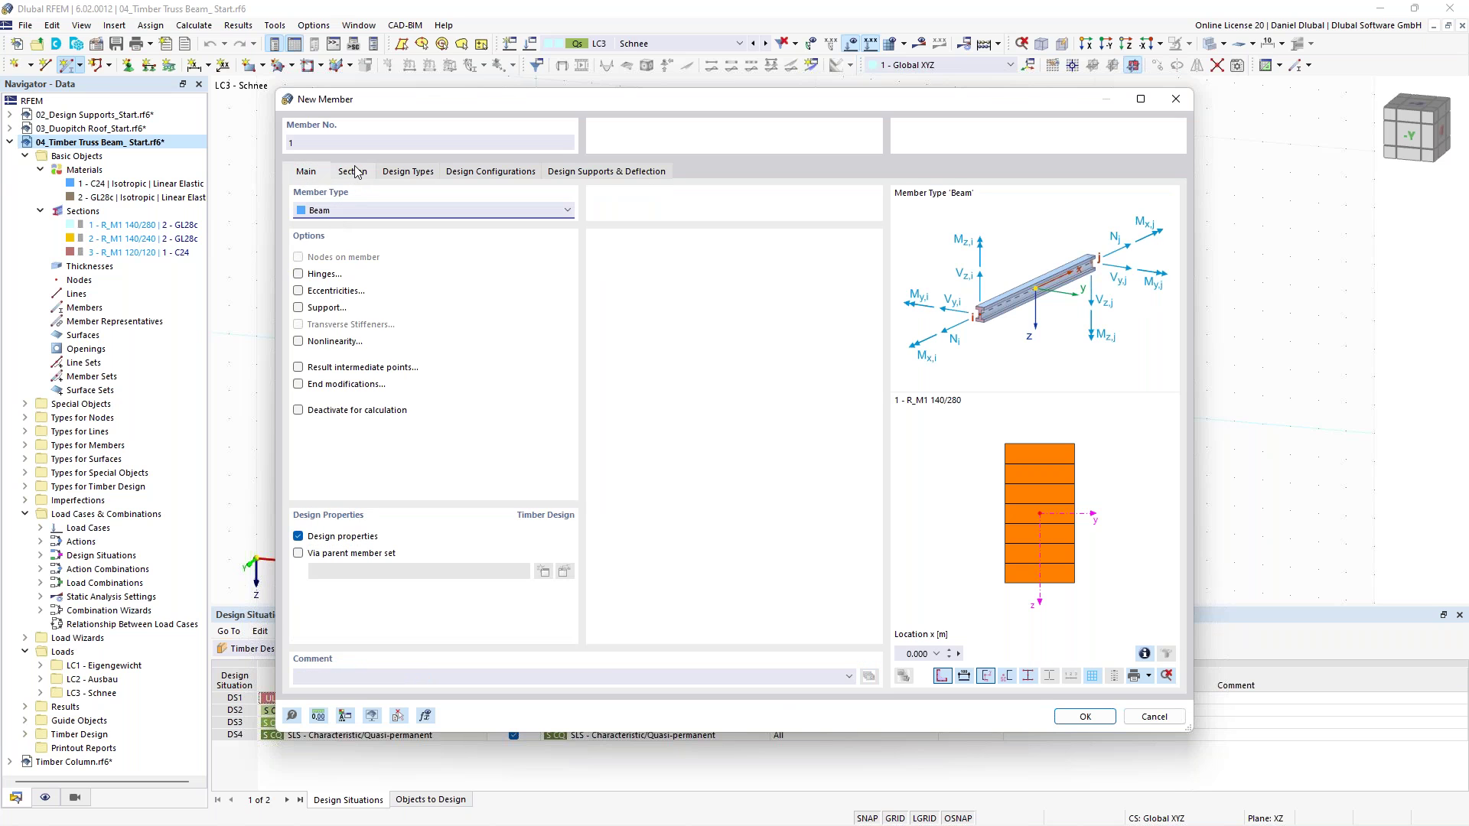
{"action": "left_click", "coordinate": [1067, 717]}
{"action": "left_click", "coordinate": [536, 361]}
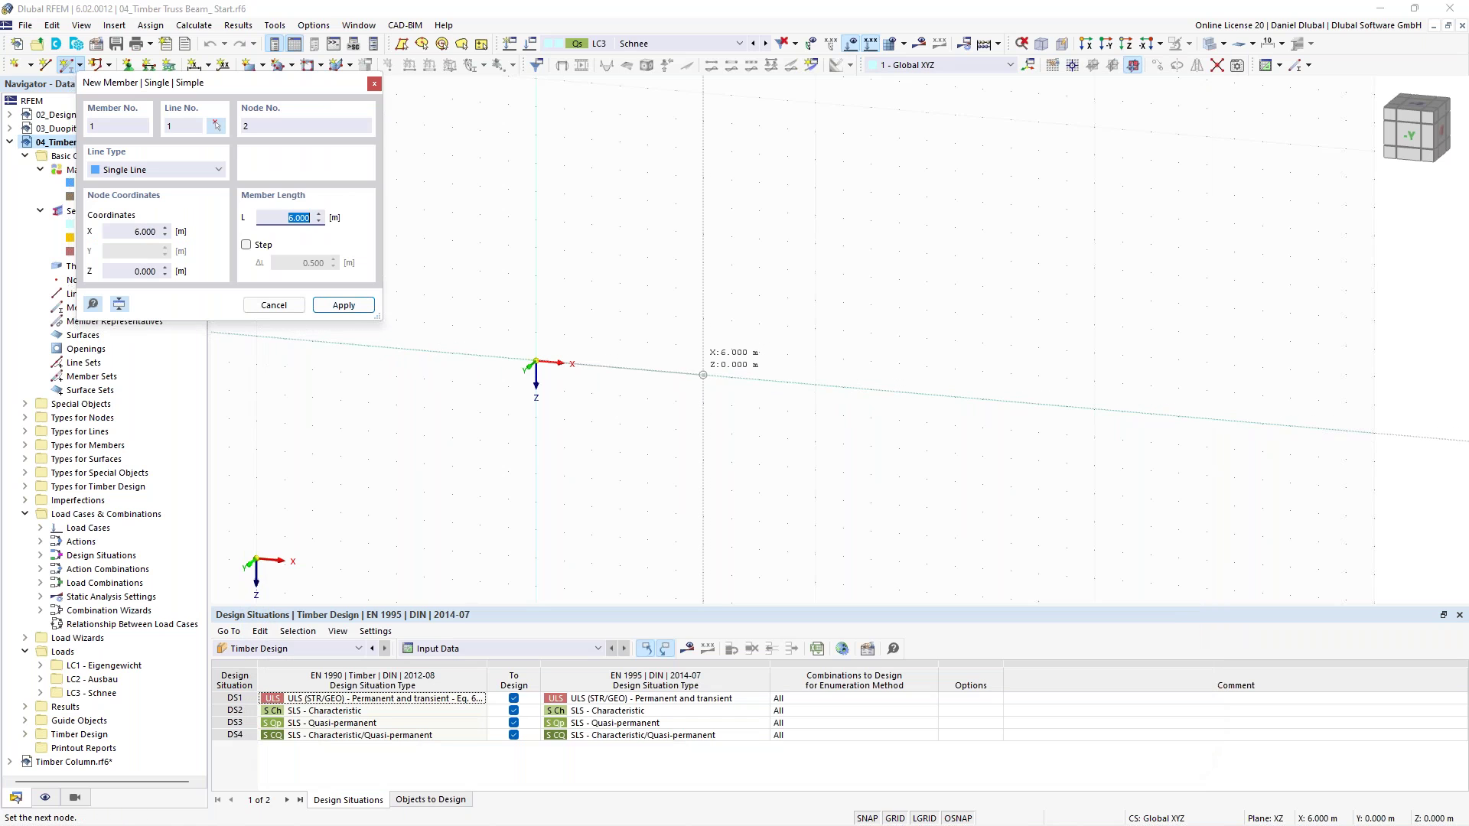
{"action": "type", "text": "14"}
{"action": "key", "text": "Return"}
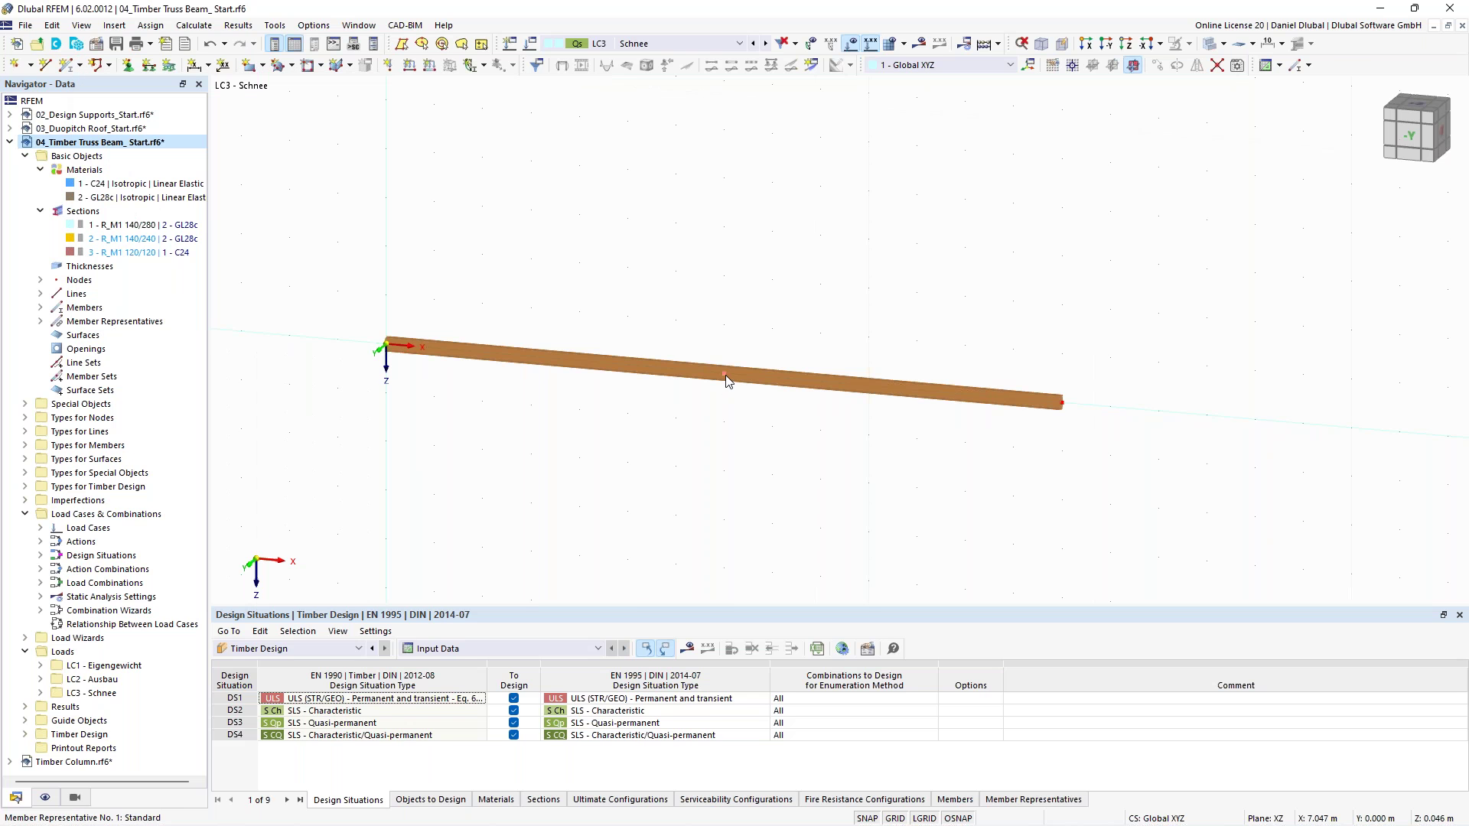
{"action": "scroll", "coordinate": [727, 381], "scroll_direction": "down", "scroll_amount": 3}
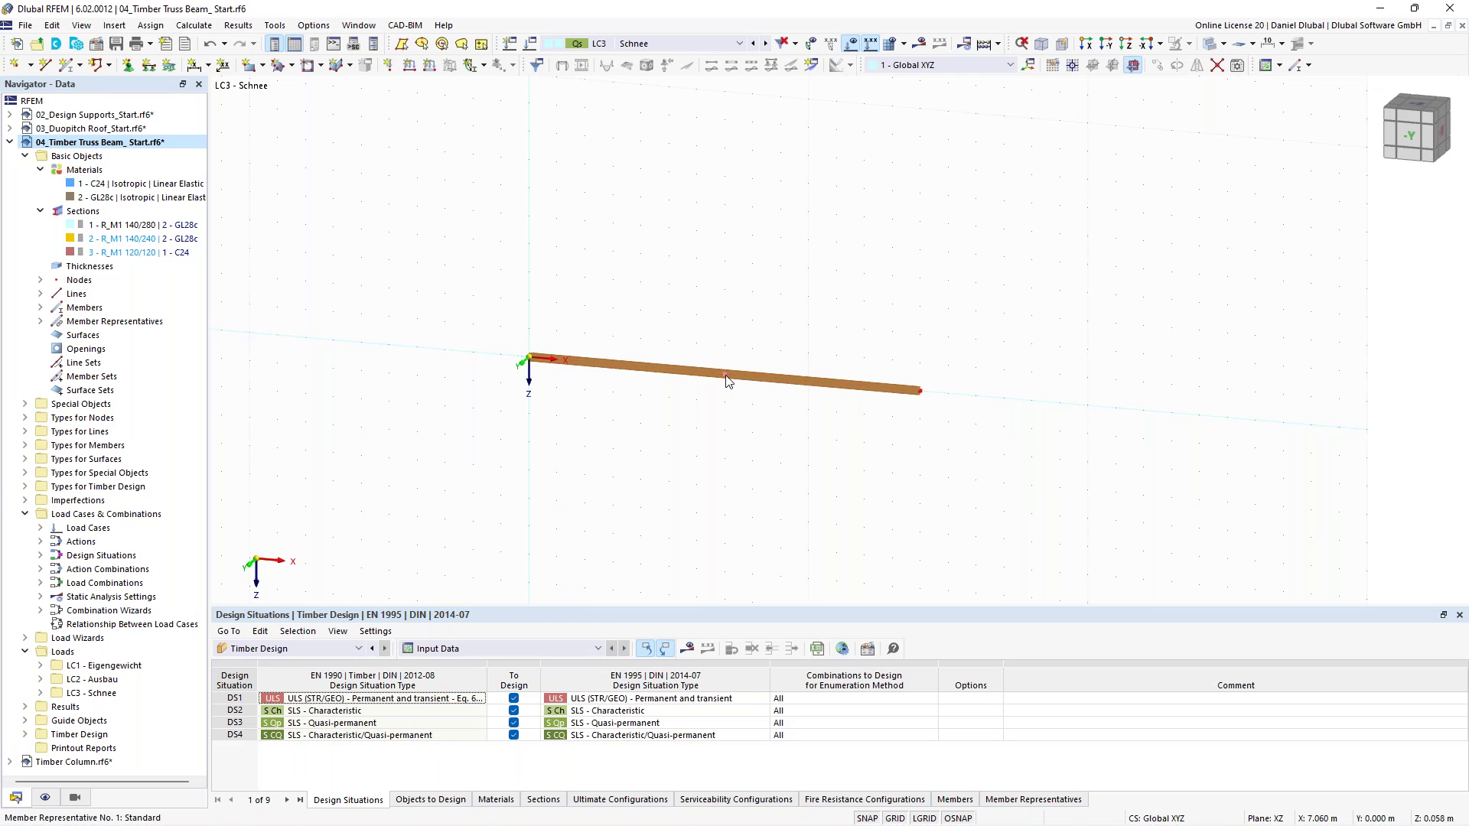
Check the display setting for member representatives in the model
{"action": "left_click", "coordinate": [45, 798]}
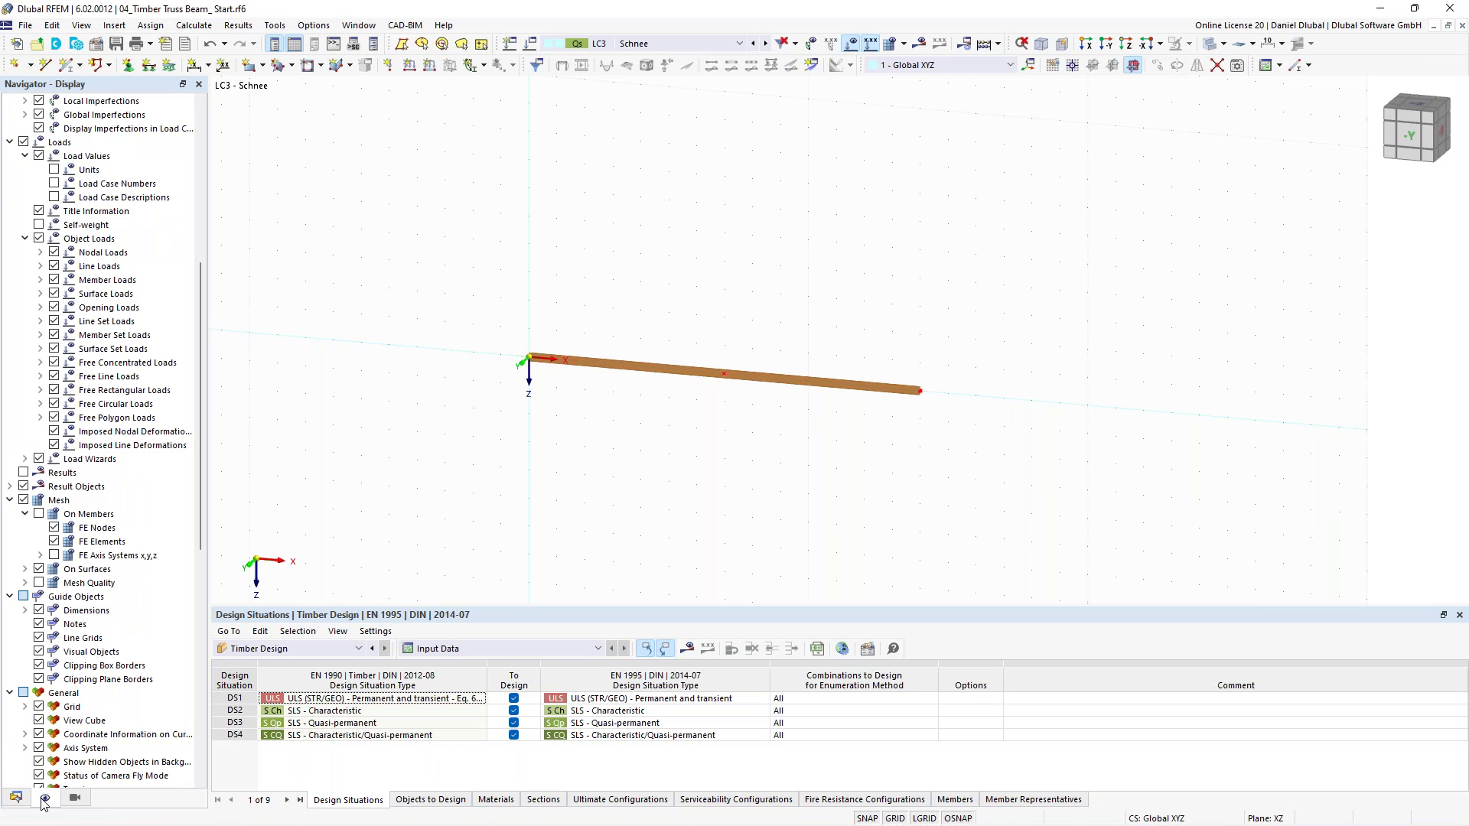
{"action": "scroll", "coordinate": [136, 266], "scroll_direction": "up", "scroll_amount": 7}
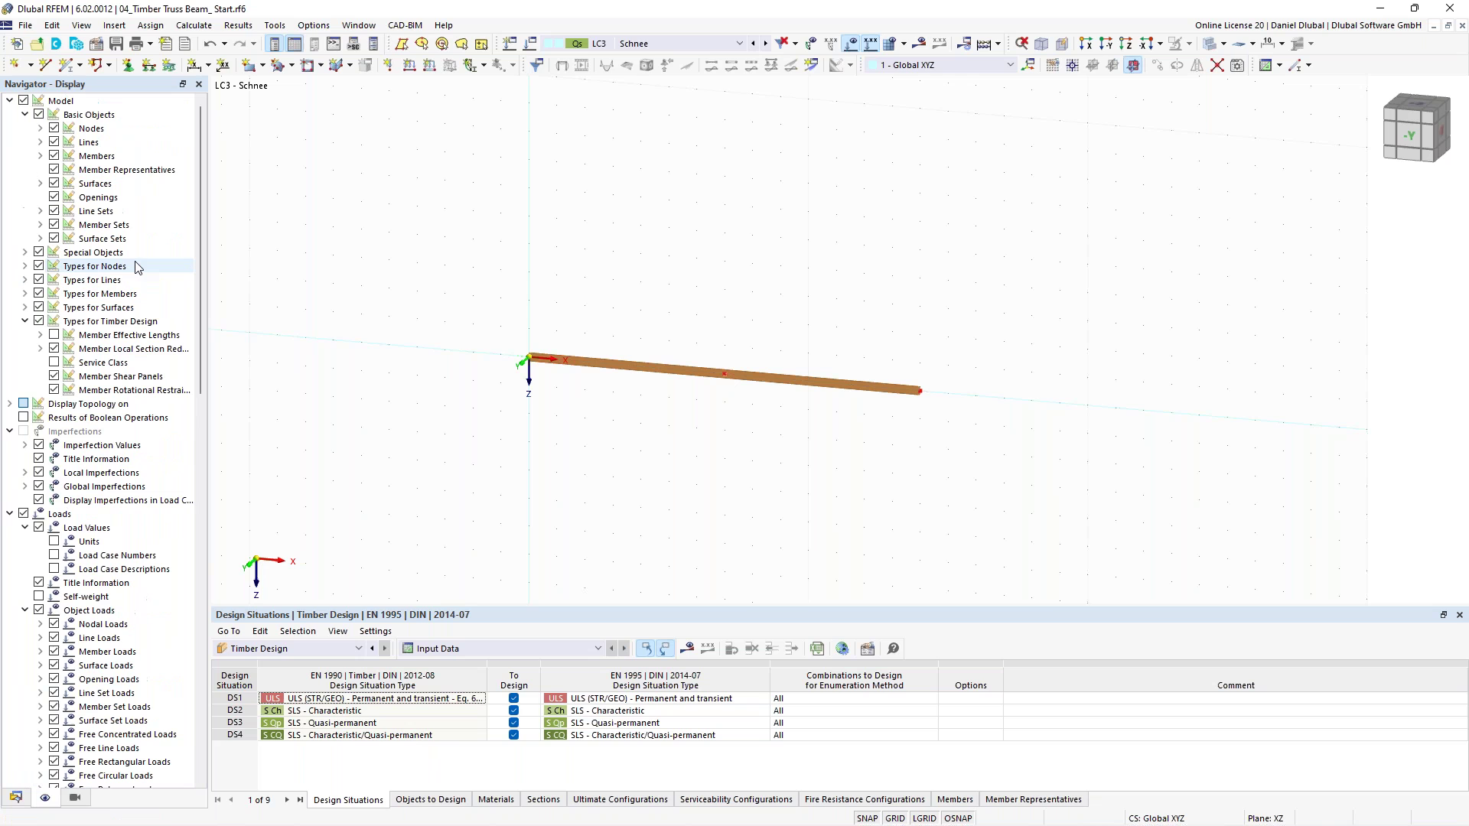
{"action": "left_click", "coordinate": [53, 169]}
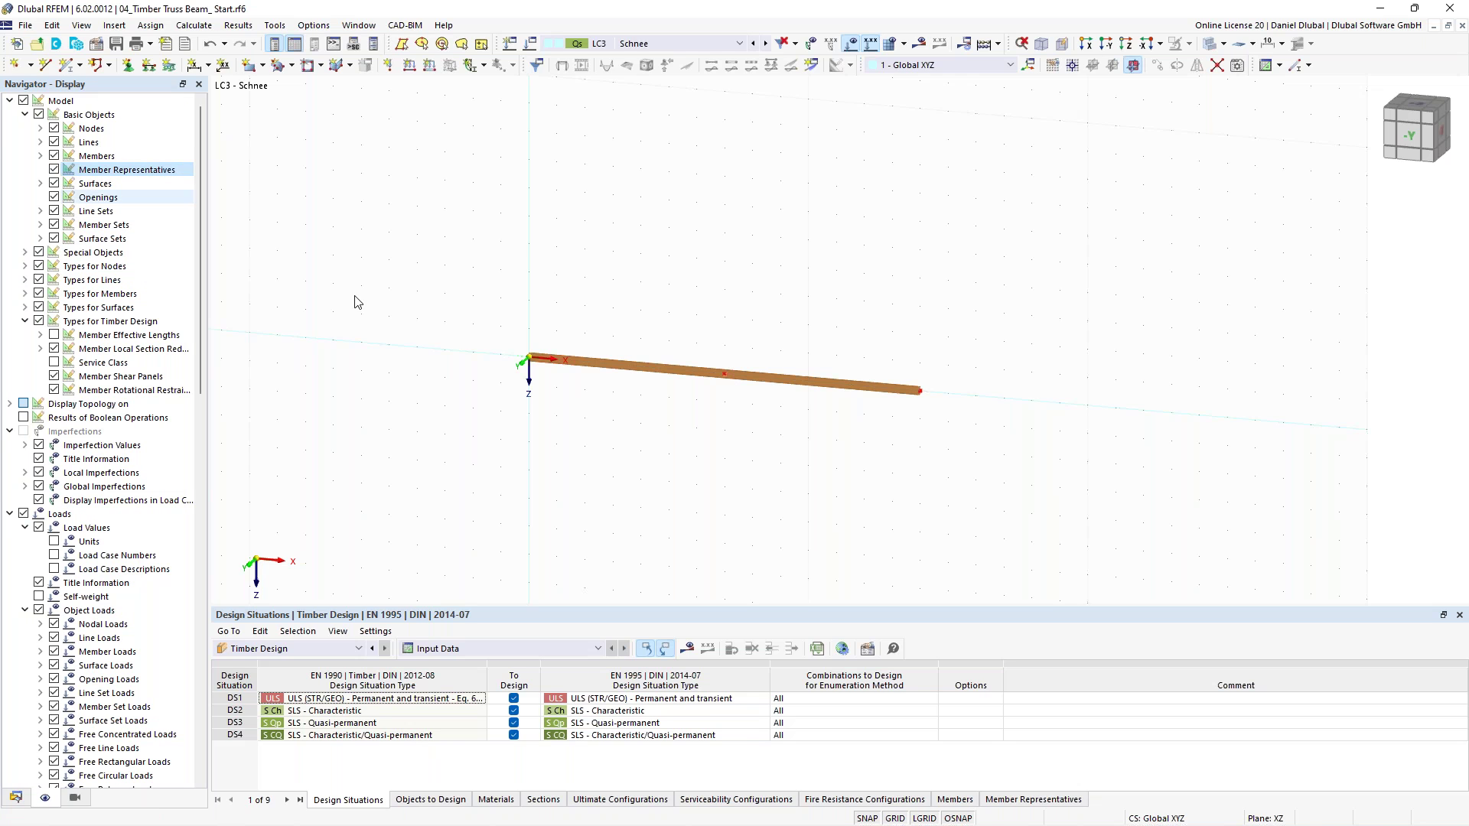
Divide the 14 m beam using 1 intermediate node and raise the middle node to form the roof ridge
{"action": "right_click", "coordinate": [801, 391]}
{"action": "mouse_move", "coordinate": [910, 437]}
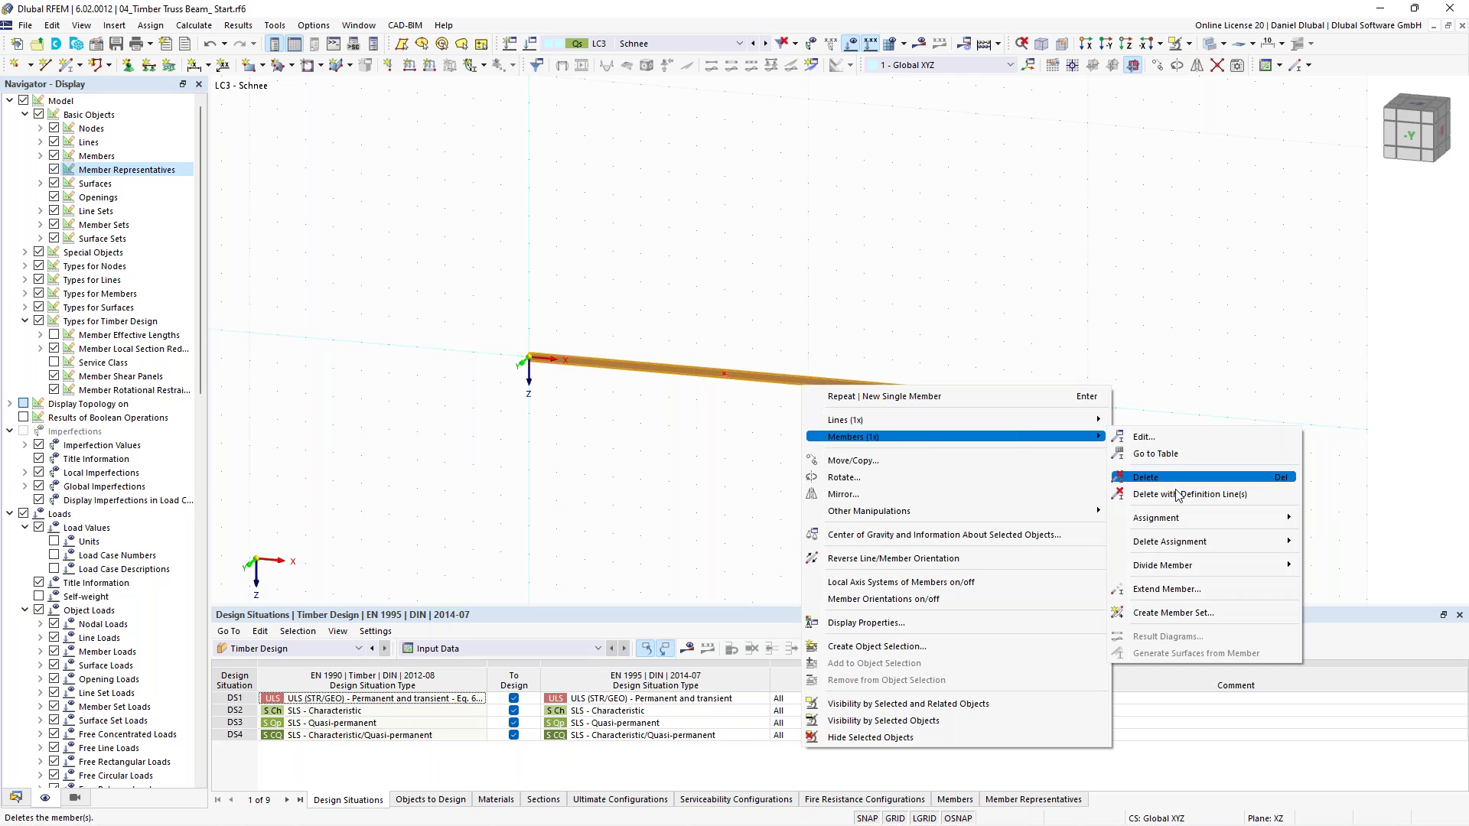
{"action": "mouse_move", "coordinate": [1218, 565]}
{"action": "left_click", "coordinate": [1332, 586]}
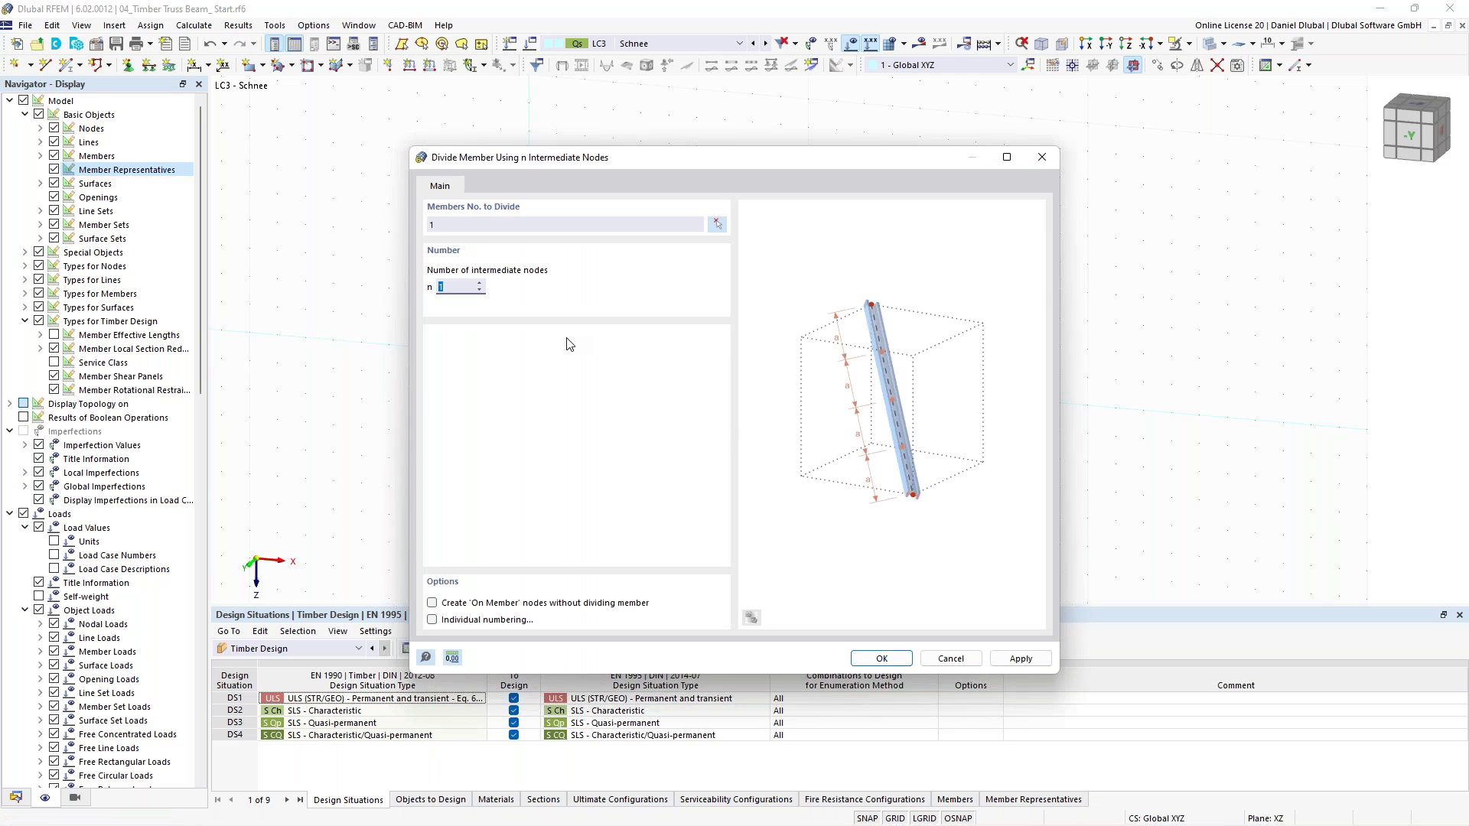
{"action": "key", "text": "Return"}
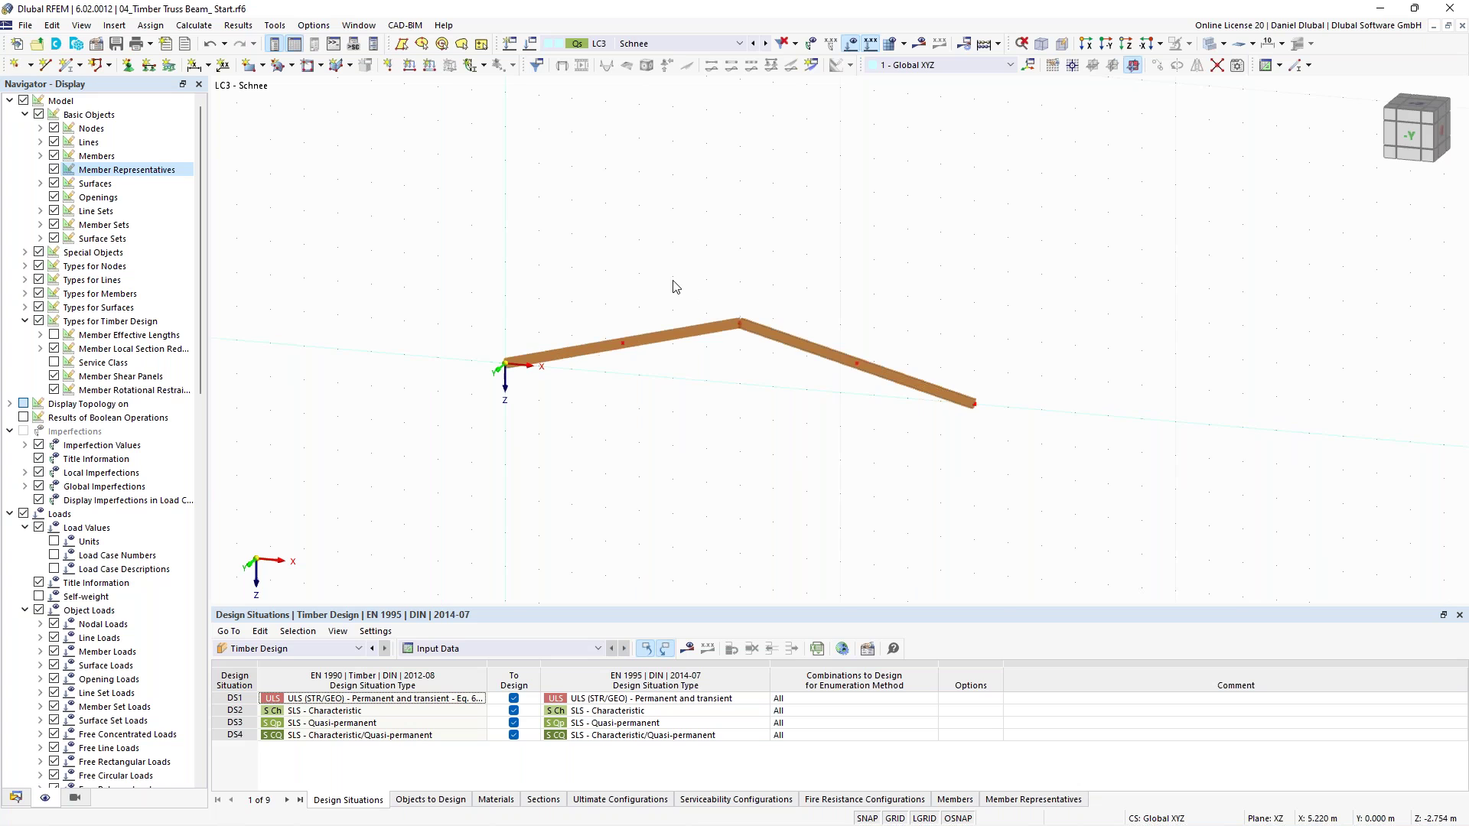
{"action": "scroll", "coordinate": [677, 287], "scroll_direction": "up", "scroll_amount": 1}
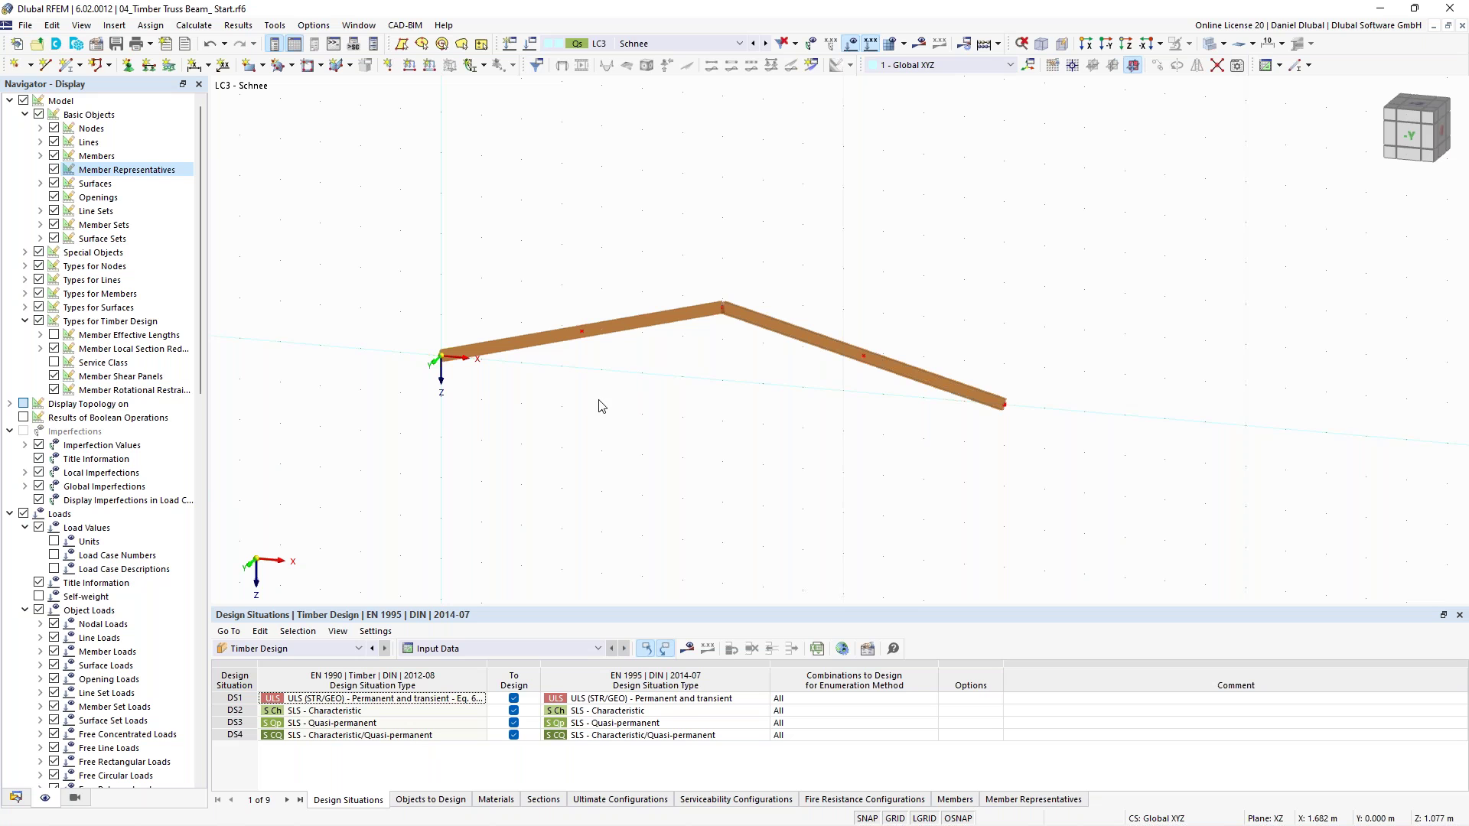
Activate hinges on the first rafter (member 1) and assign a Local xyz member hinge at its ridge end j
{"action": "double_click", "coordinate": [695, 306]}
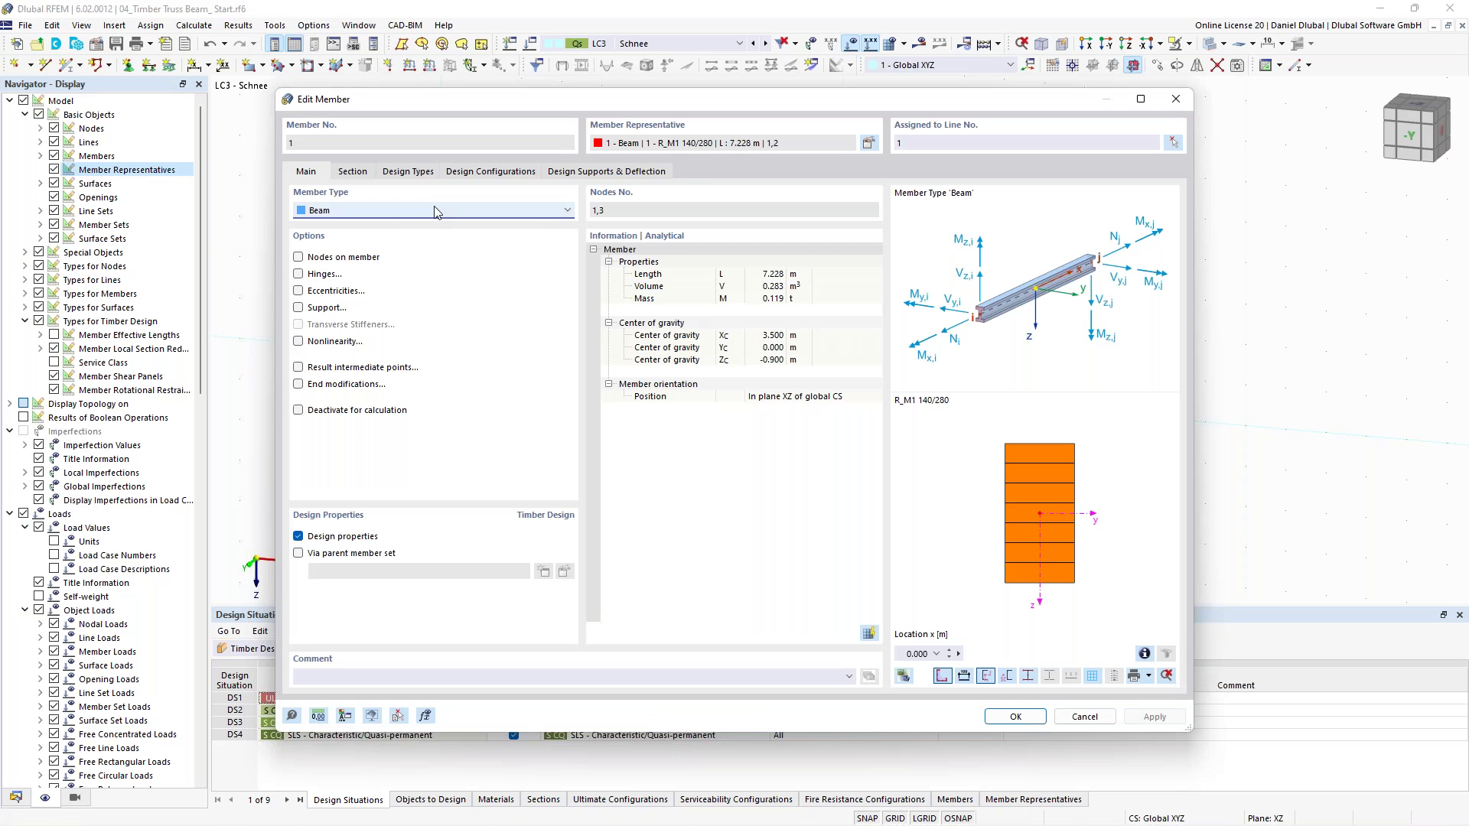
{"action": "left_click", "coordinate": [320, 275]}
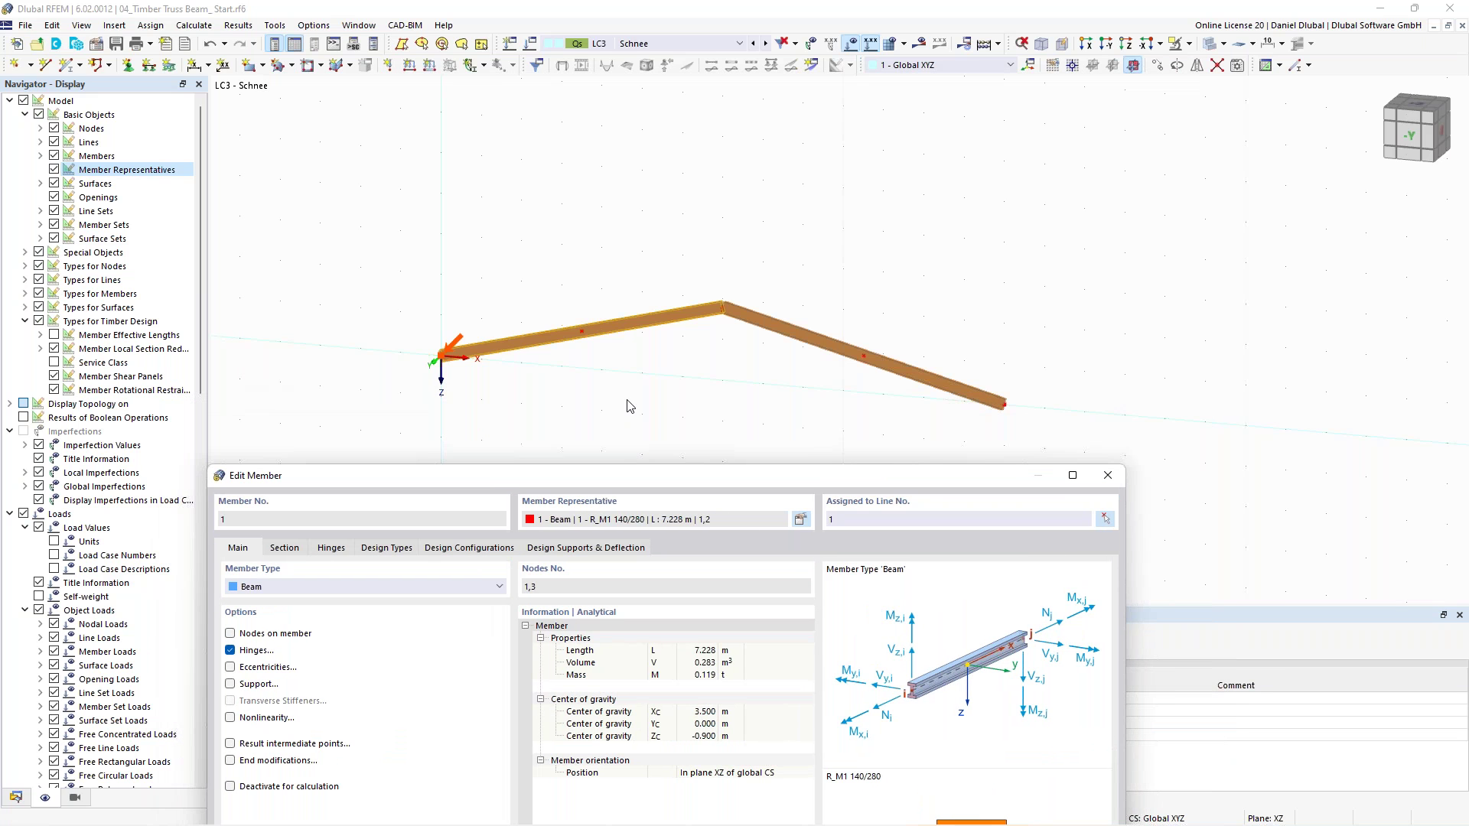
{"action": "left_click_drag", "start_coordinate": [629, 475], "coordinate": [664, 98]}
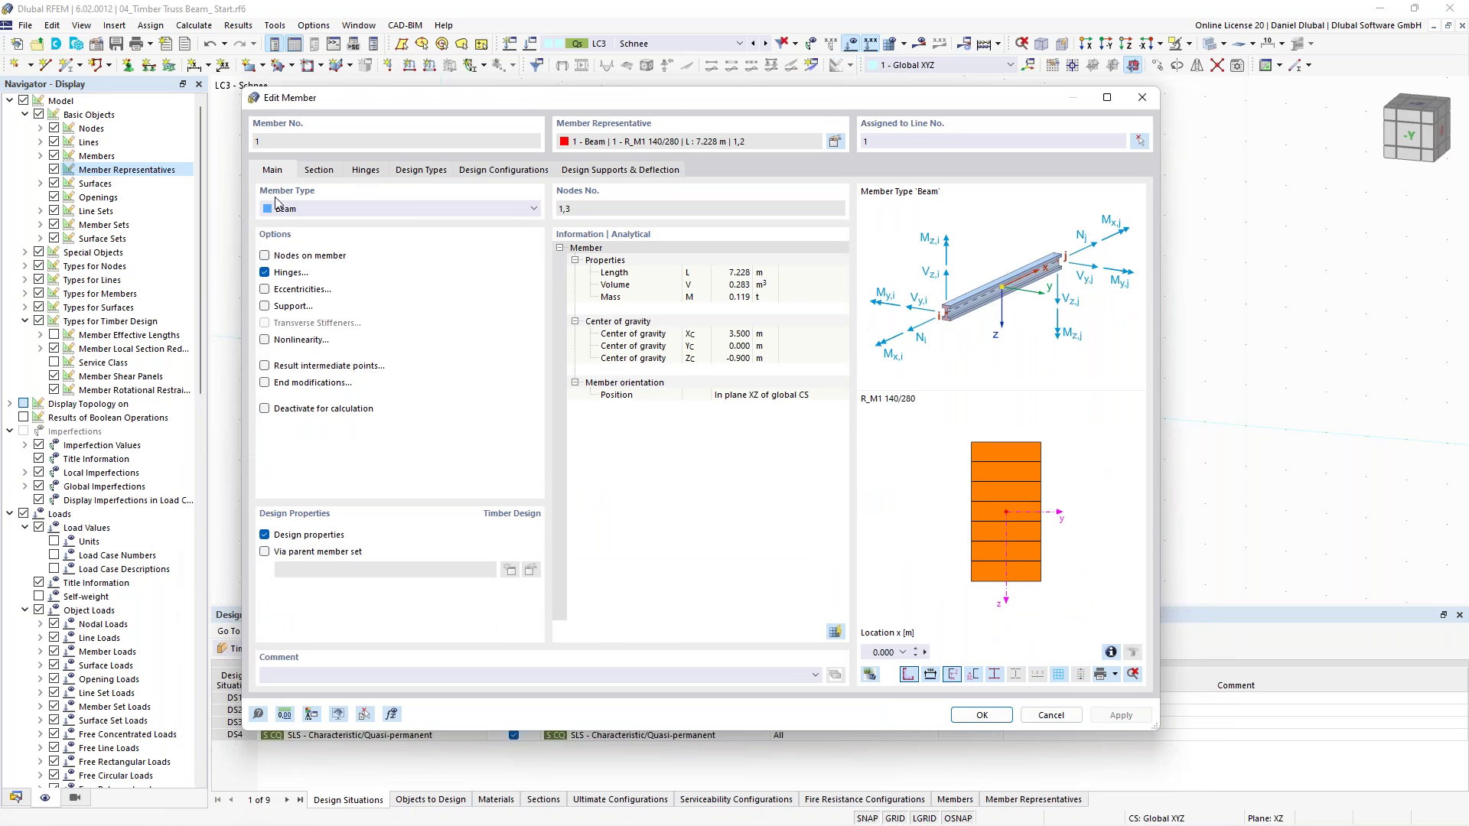
{"action": "left_click", "coordinate": [363, 170]}
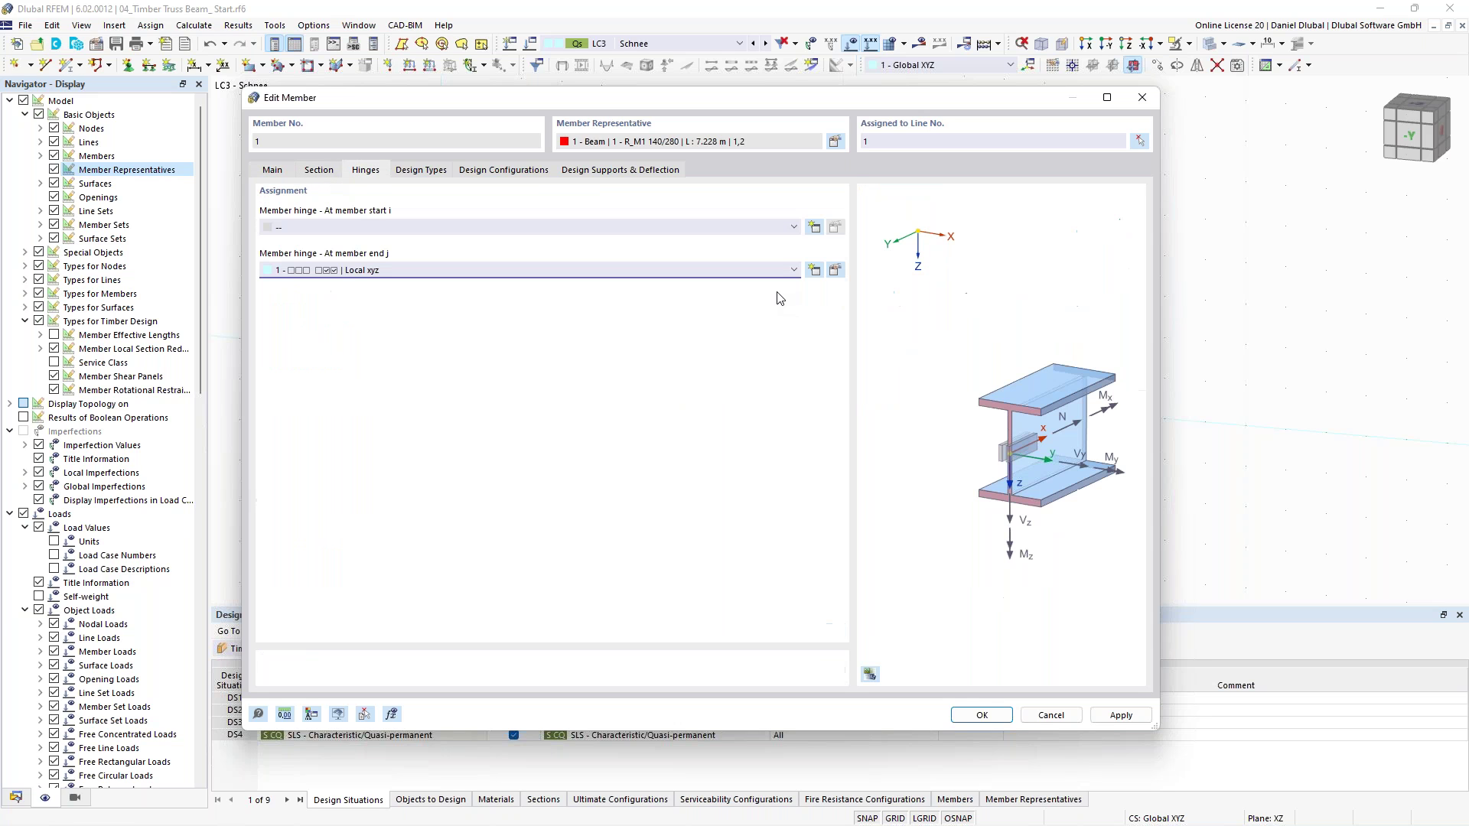
{"action": "left_click", "coordinate": [984, 714]}
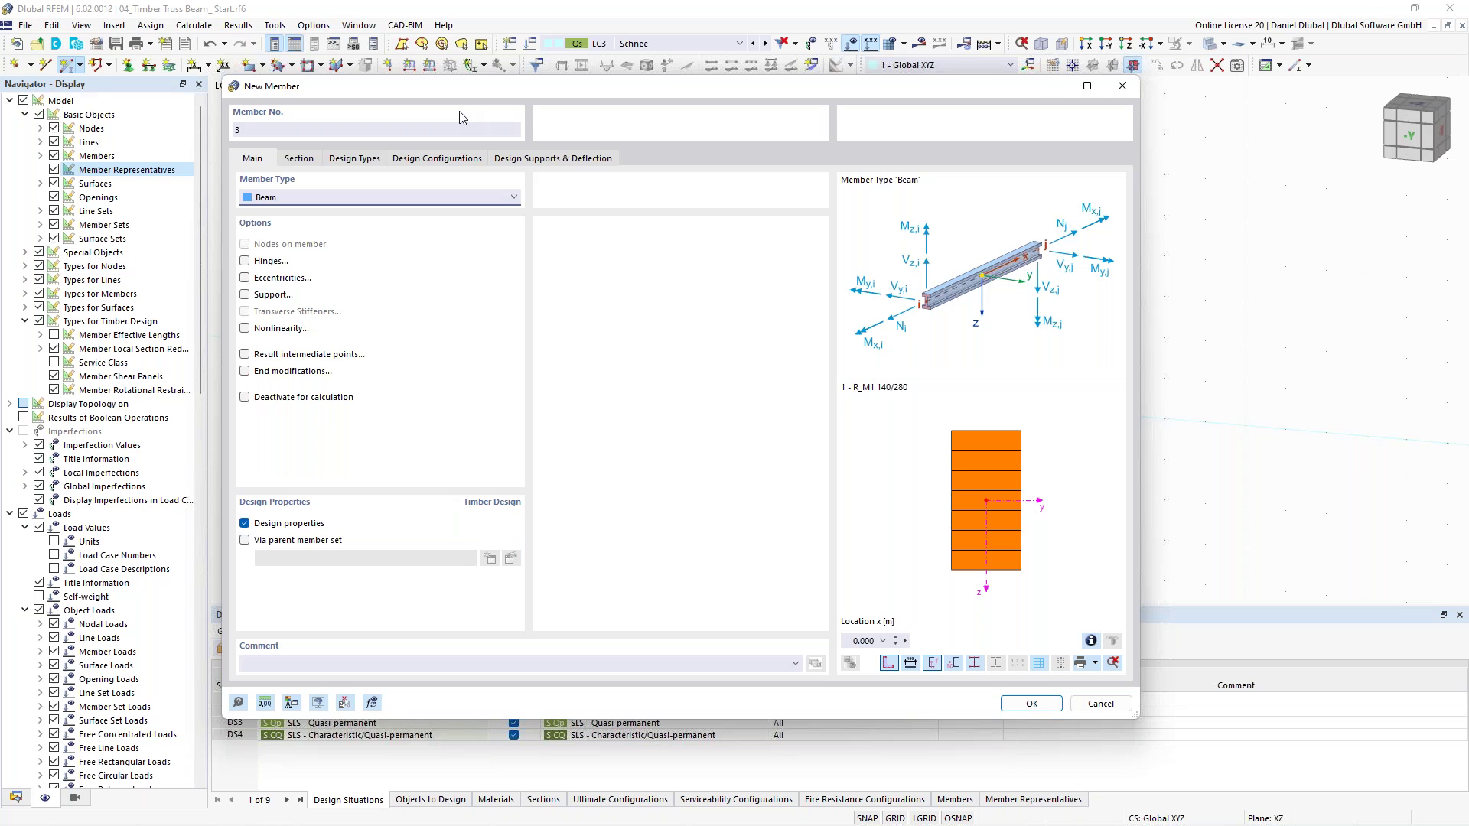
Create the bottom chord between the lower rafter ends as a Truss member with section R_M1 140/240 in GL28c
{"action": "left_click", "coordinate": [299, 158]}
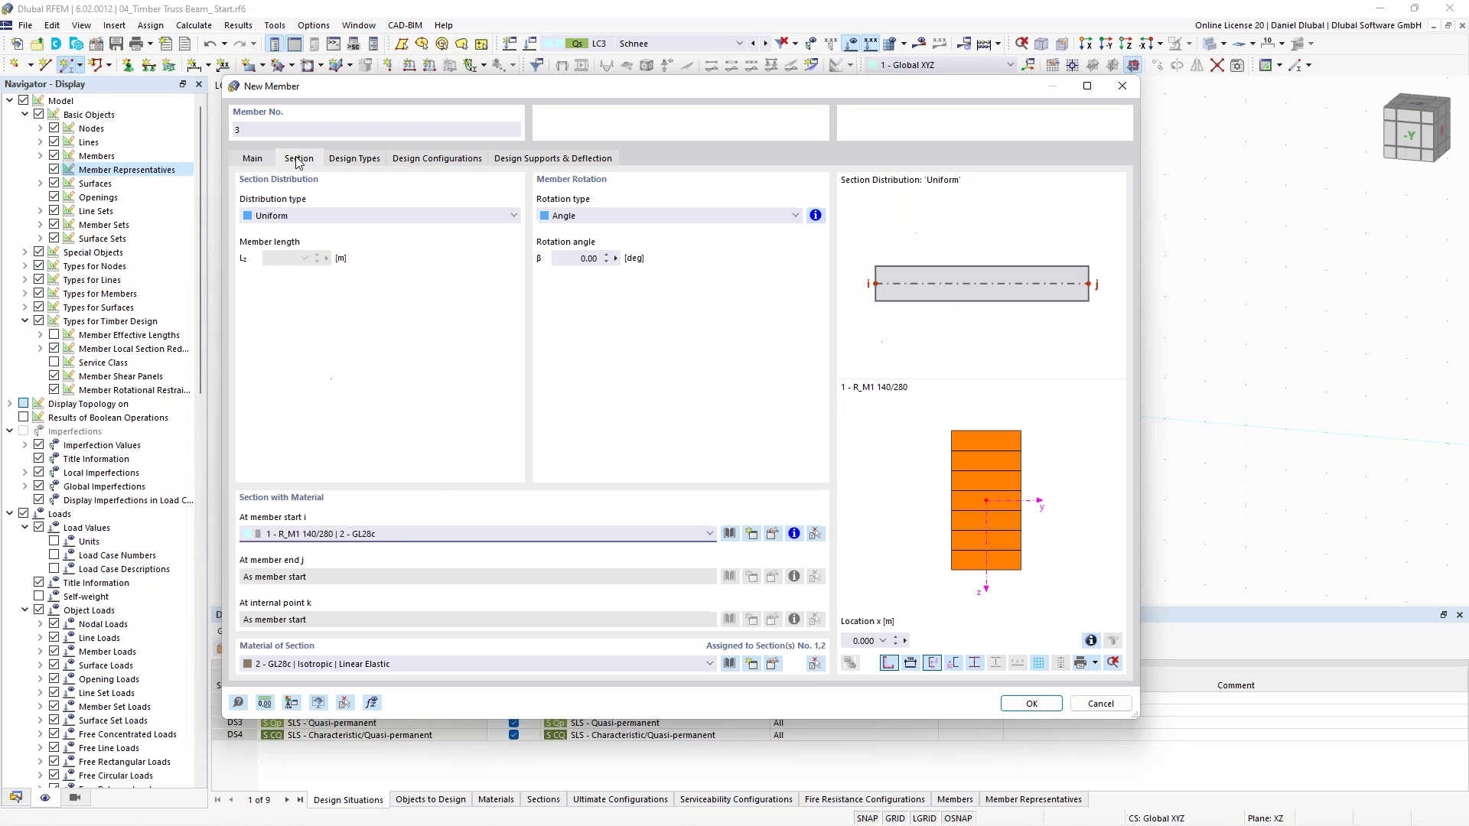
{"action": "left_click", "coordinate": [398, 534]}
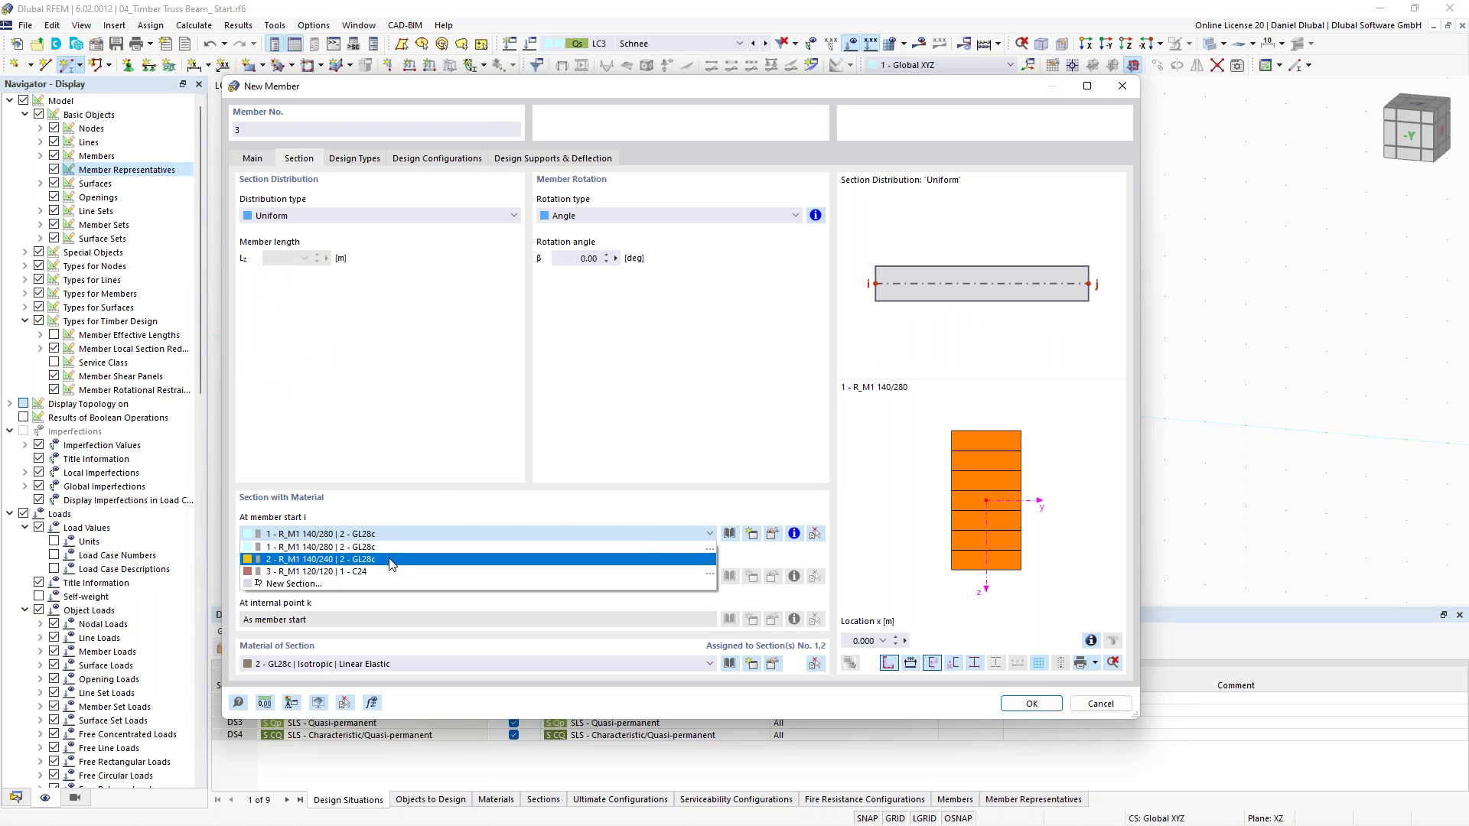
{"action": "left_click", "coordinate": [306, 559]}
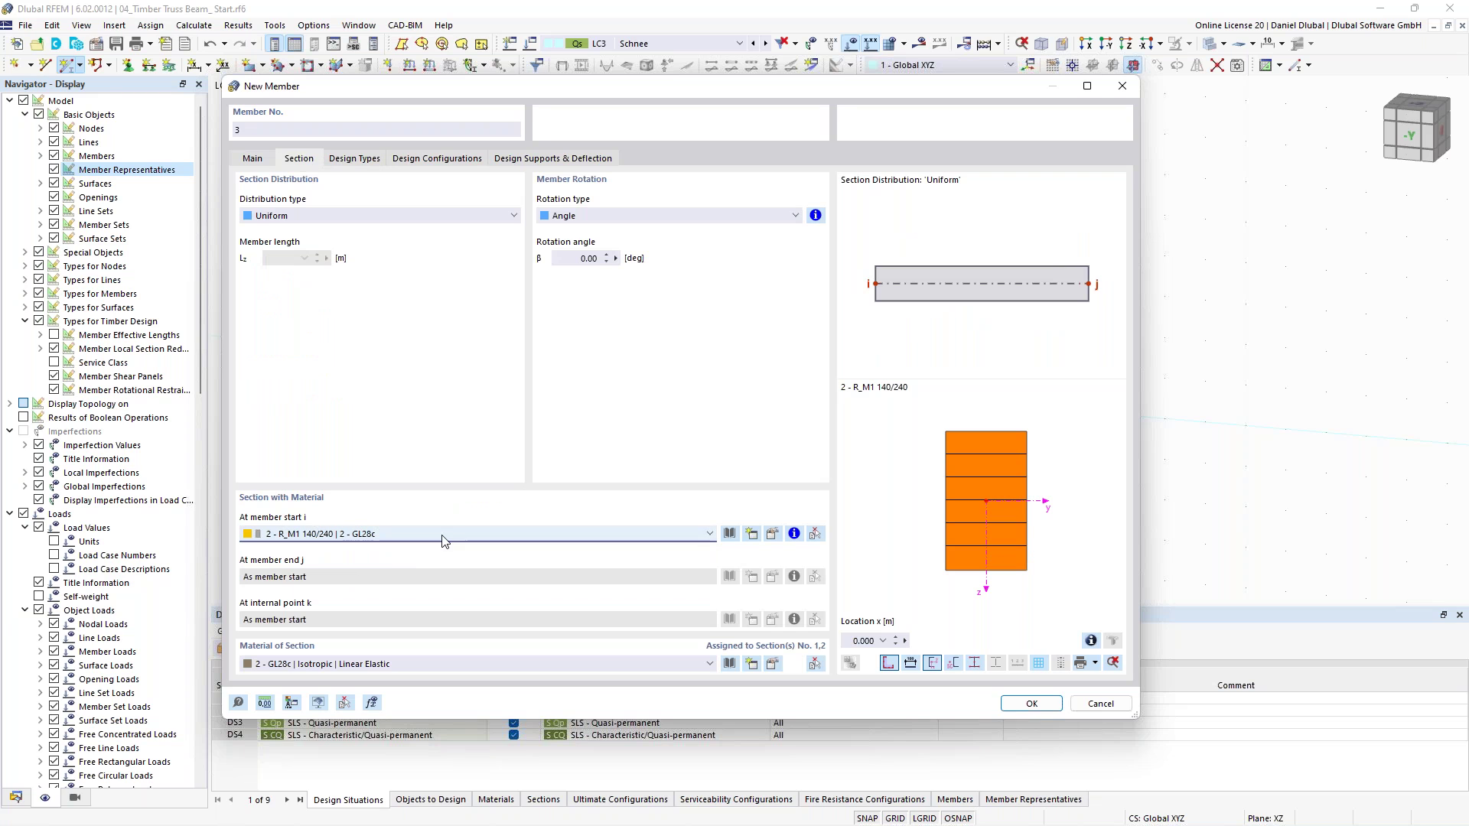
{"action": "left_click", "coordinate": [255, 159]}
{"action": "left_click", "coordinate": [287, 198]}
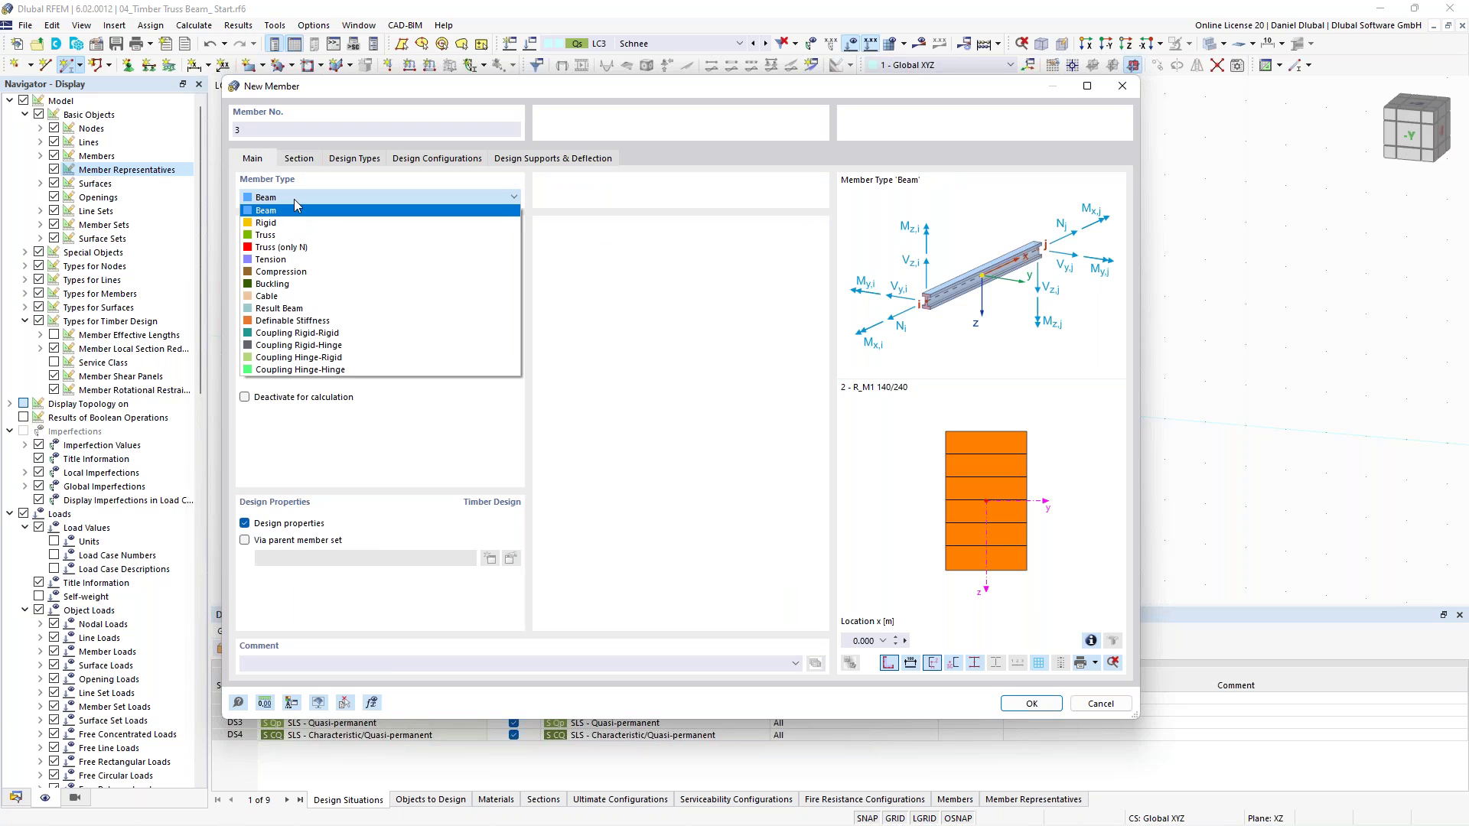
{"action": "left_click", "coordinate": [292, 242]}
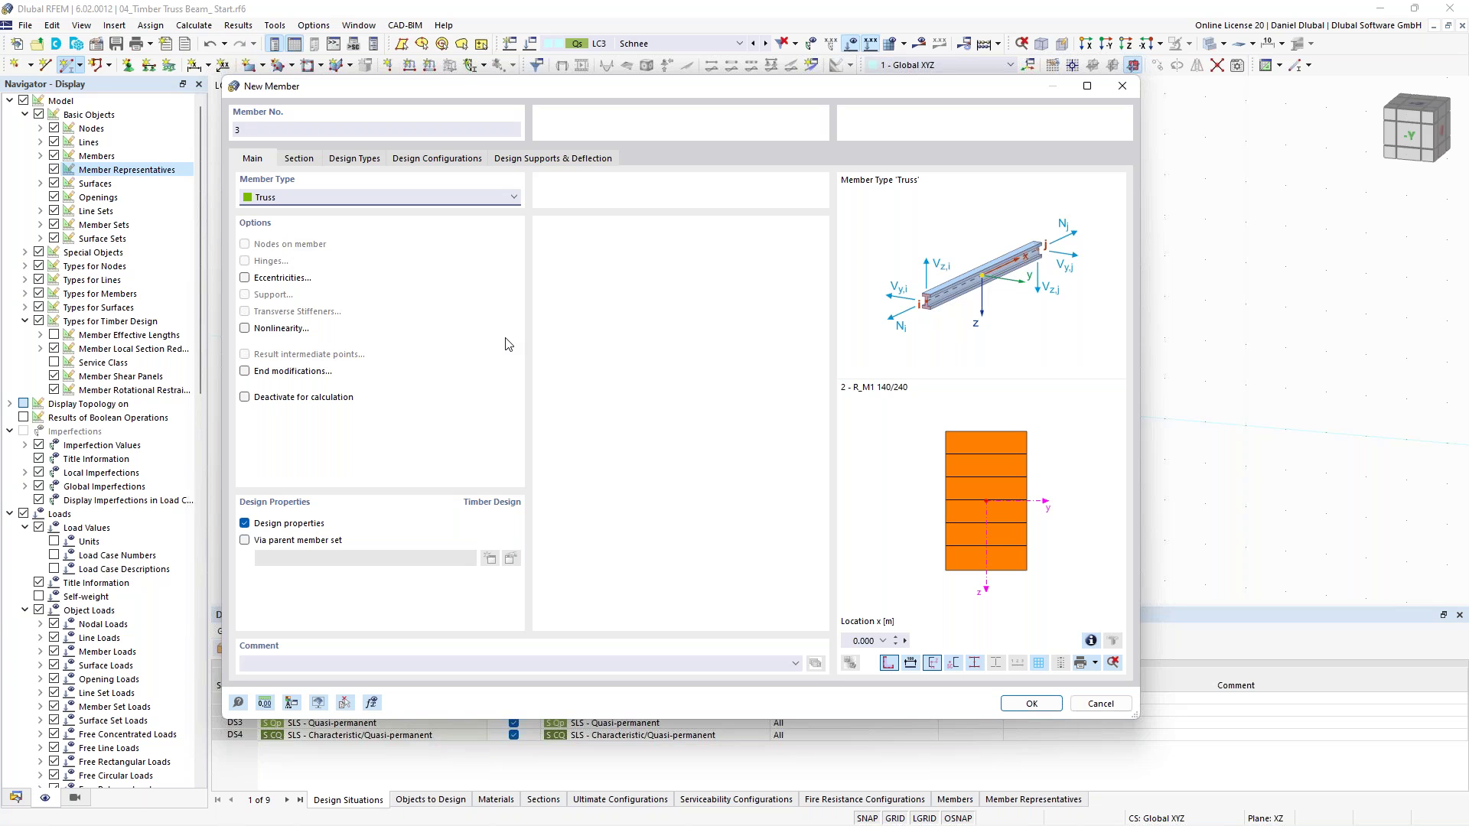
{"action": "left_click", "coordinate": [1045, 710]}
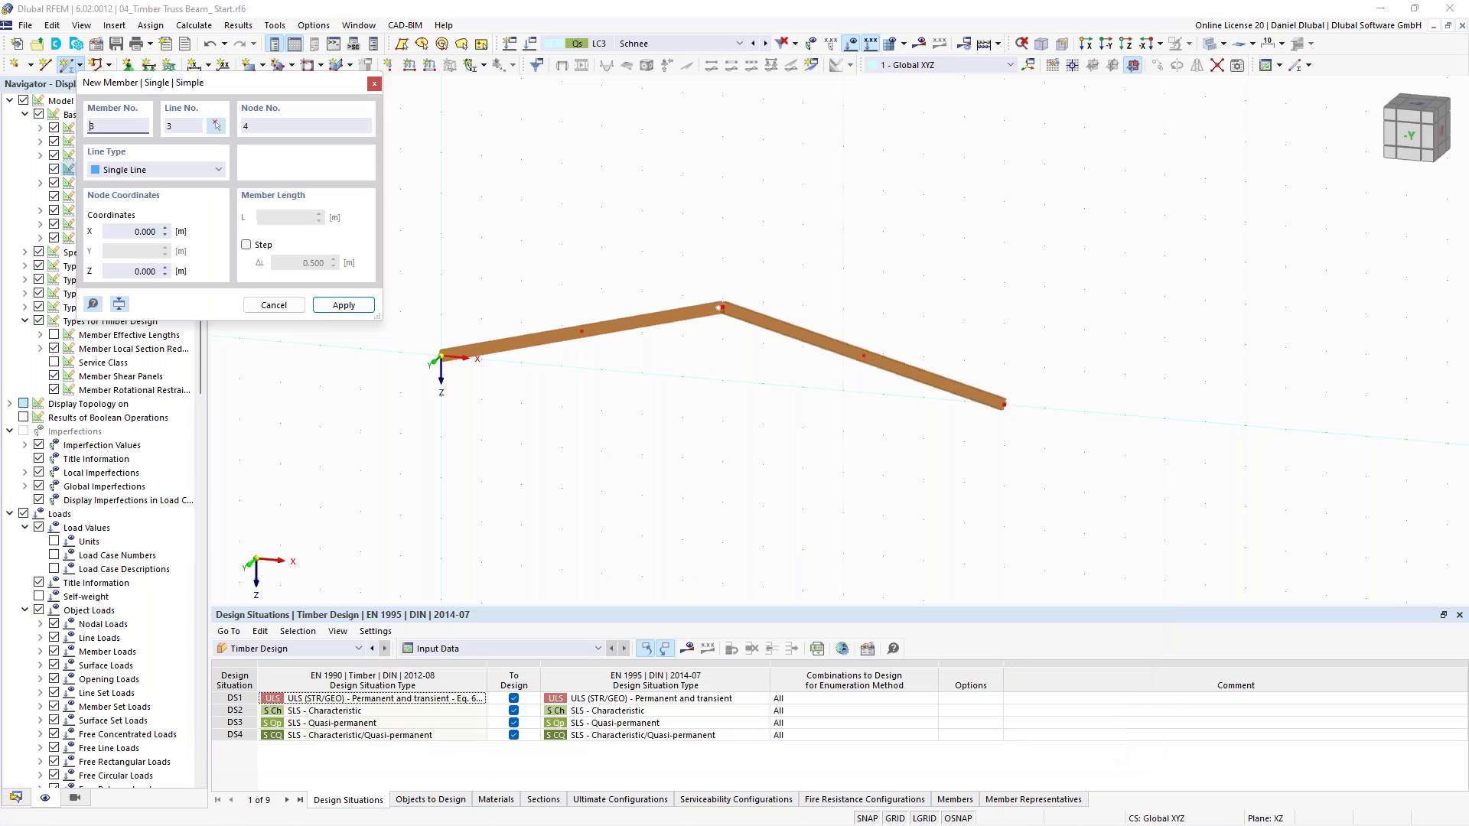
{"action": "left_click", "coordinate": [443, 359]}
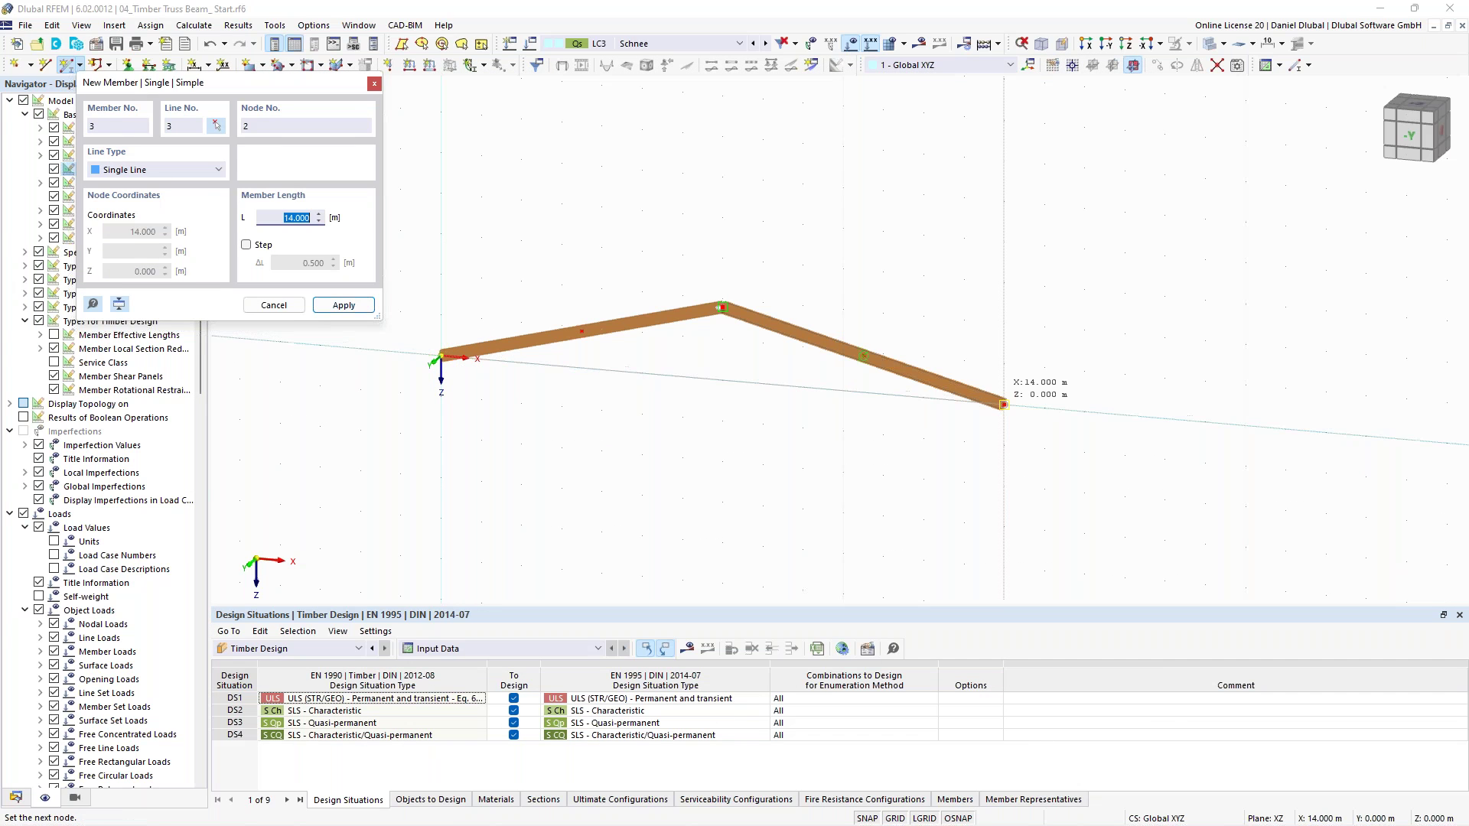
{"action": "left_click", "coordinate": [710, 470]}
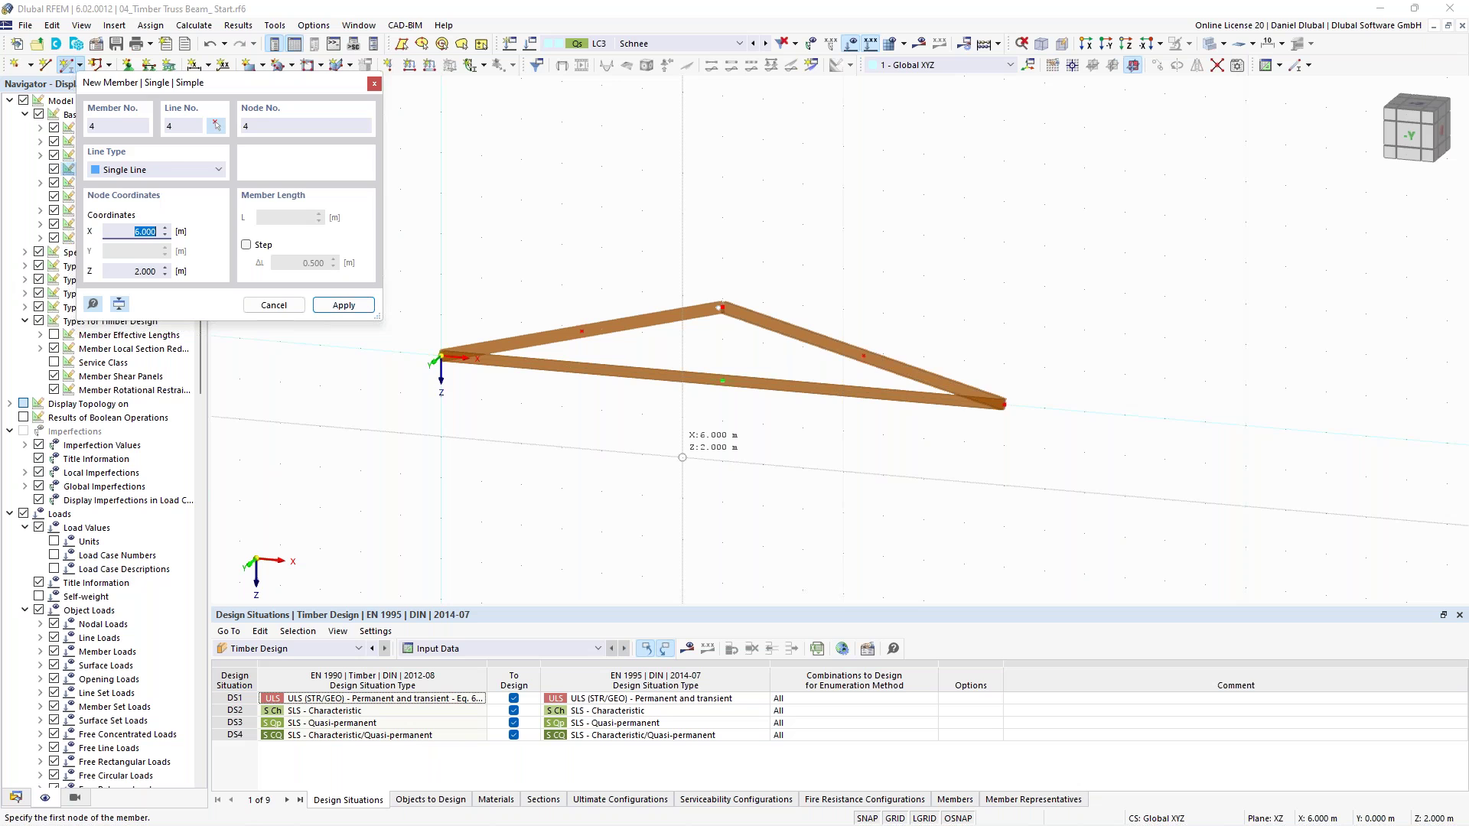
{"action": "key", "text": "Escape"}
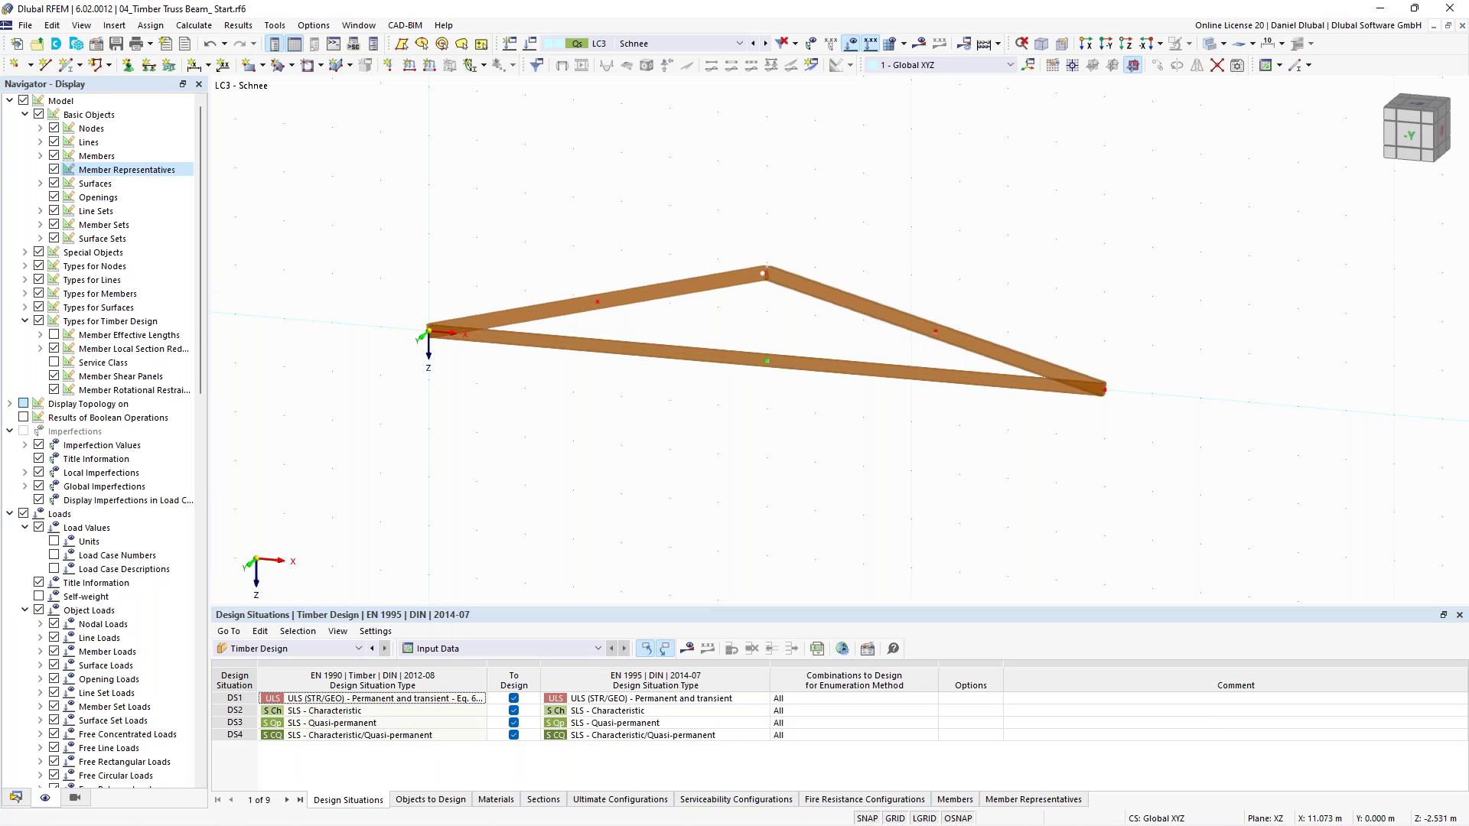
Add 2 intermediate nodes to each of members 1-3 as On Member nodes without dividing the members
{"action": "right_click", "coordinate": [897, 266]}
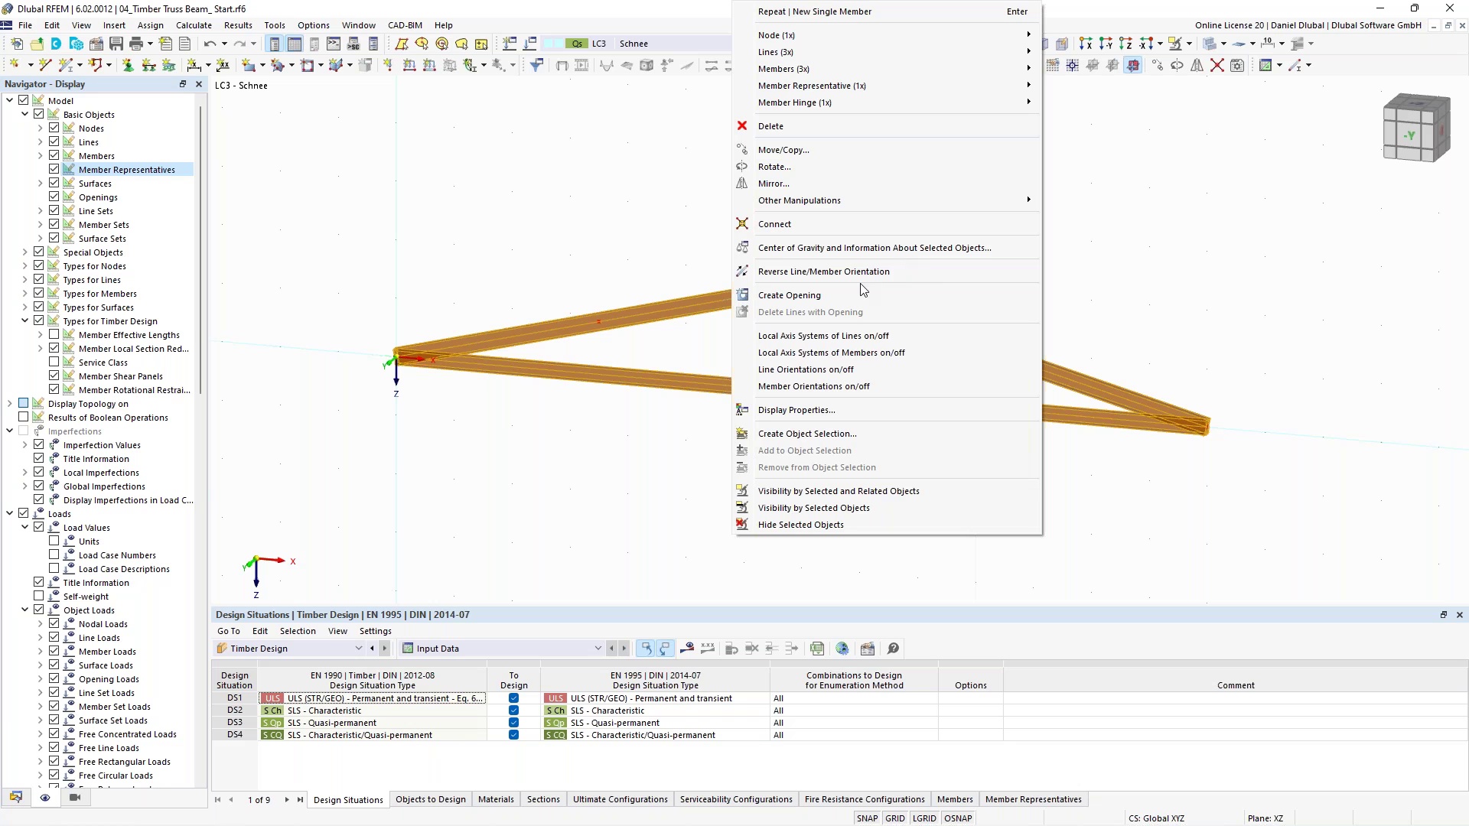
{"action": "mouse_move", "coordinate": [952, 200]}
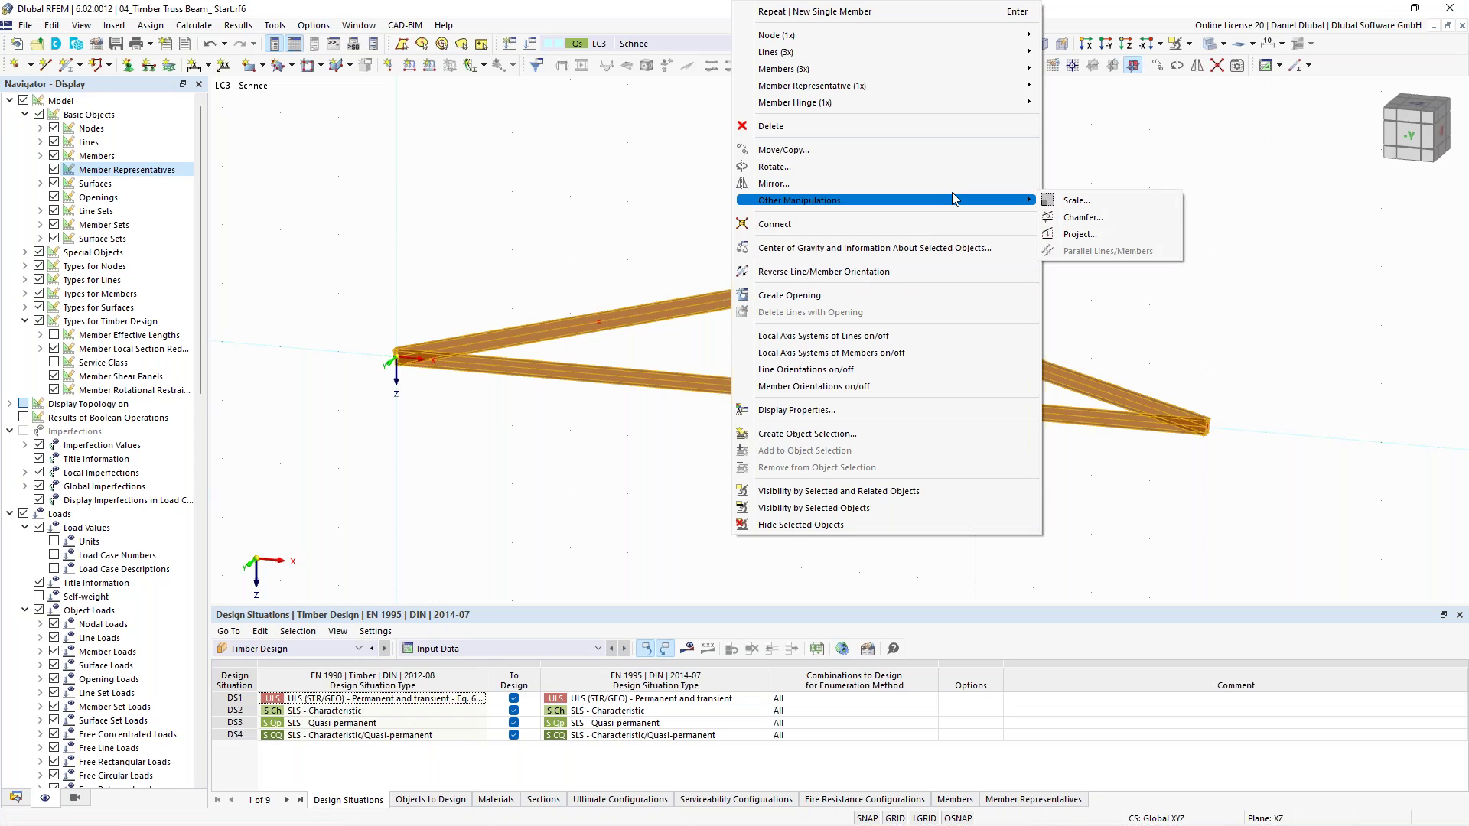
{"action": "mouse_move", "coordinate": [986, 69]}
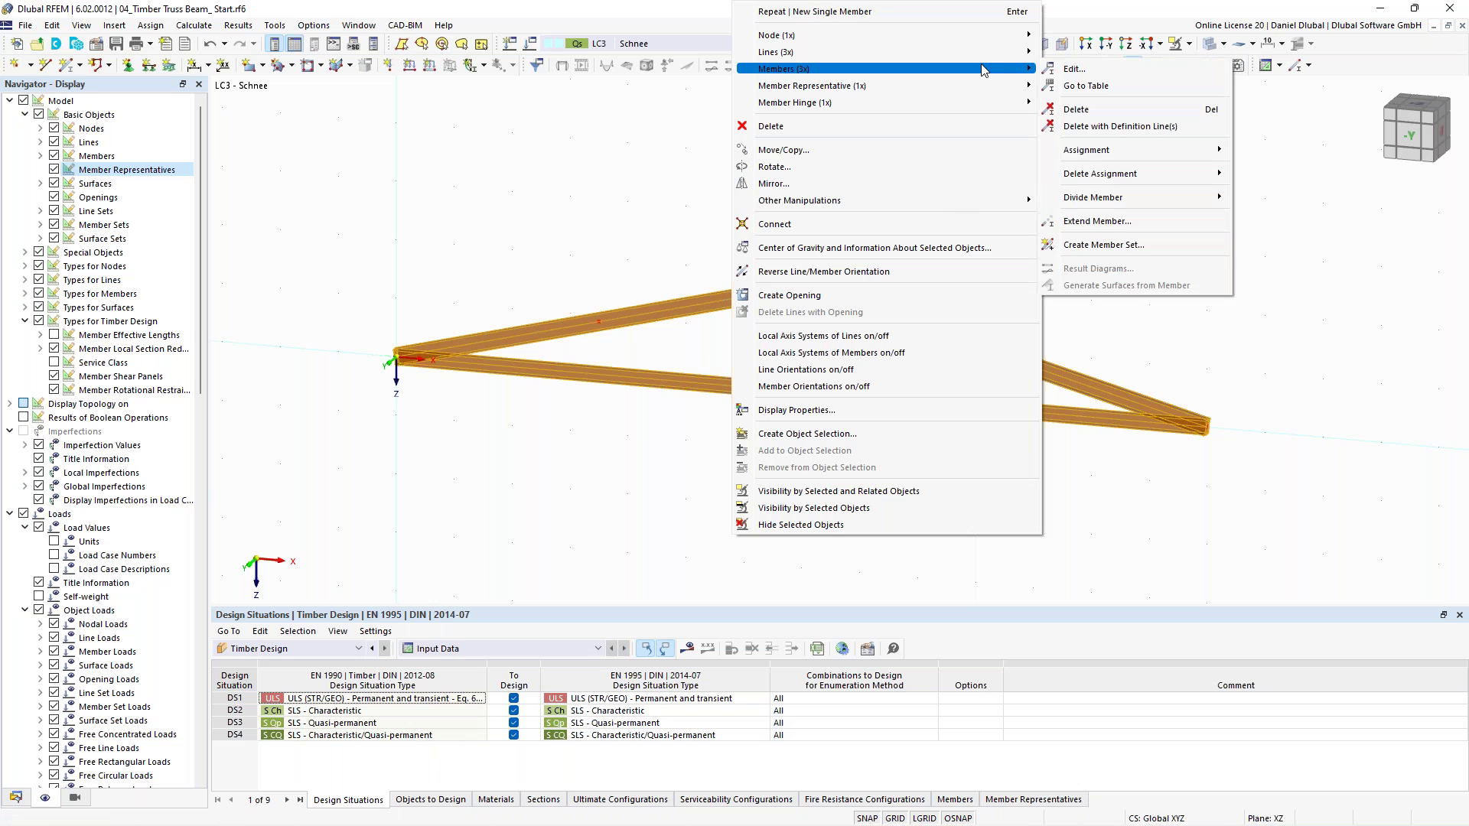
{"action": "mouse_move", "coordinate": [1133, 197]}
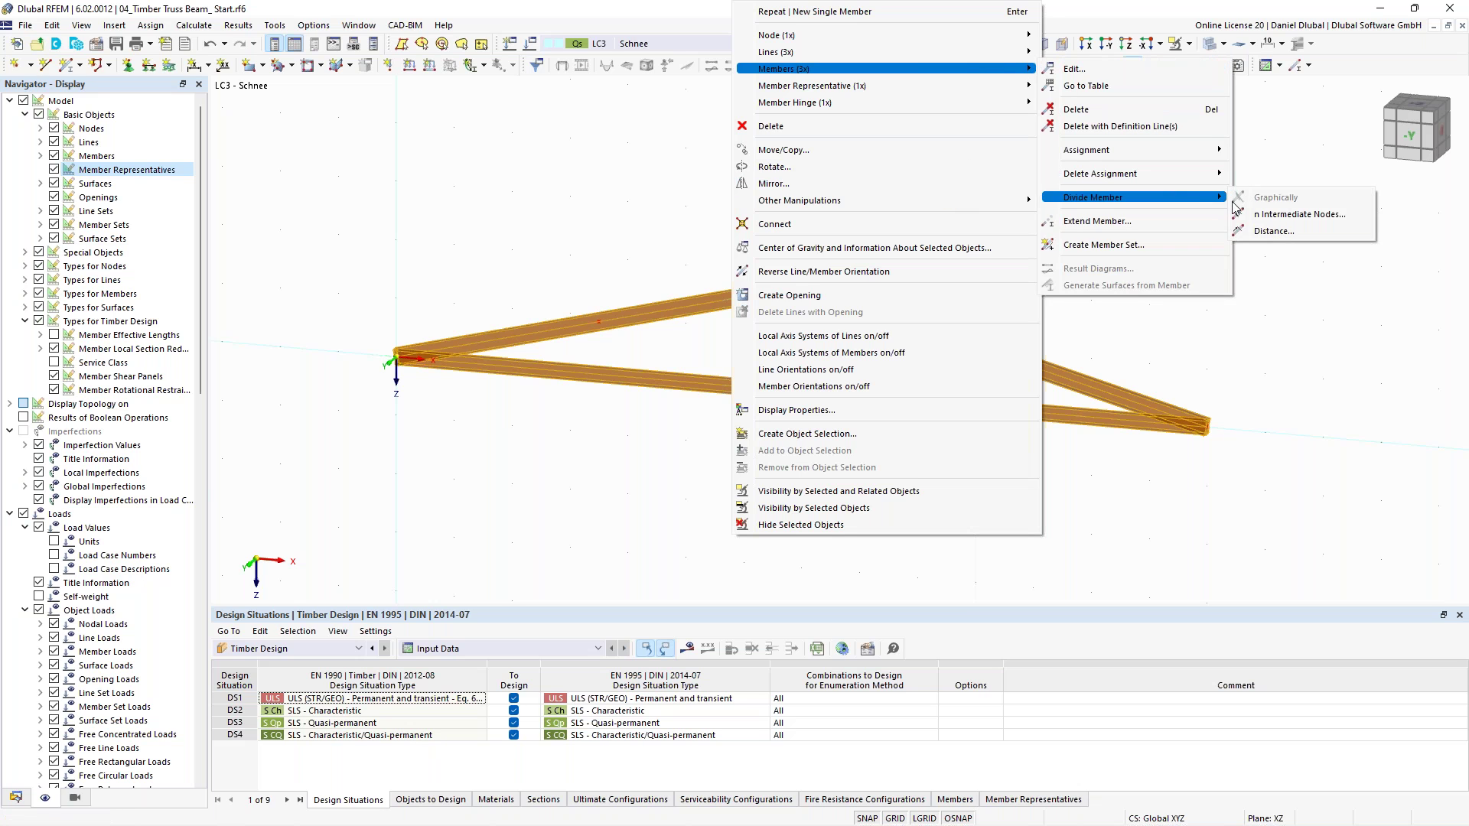
{"action": "left_click", "coordinate": [1301, 215]}
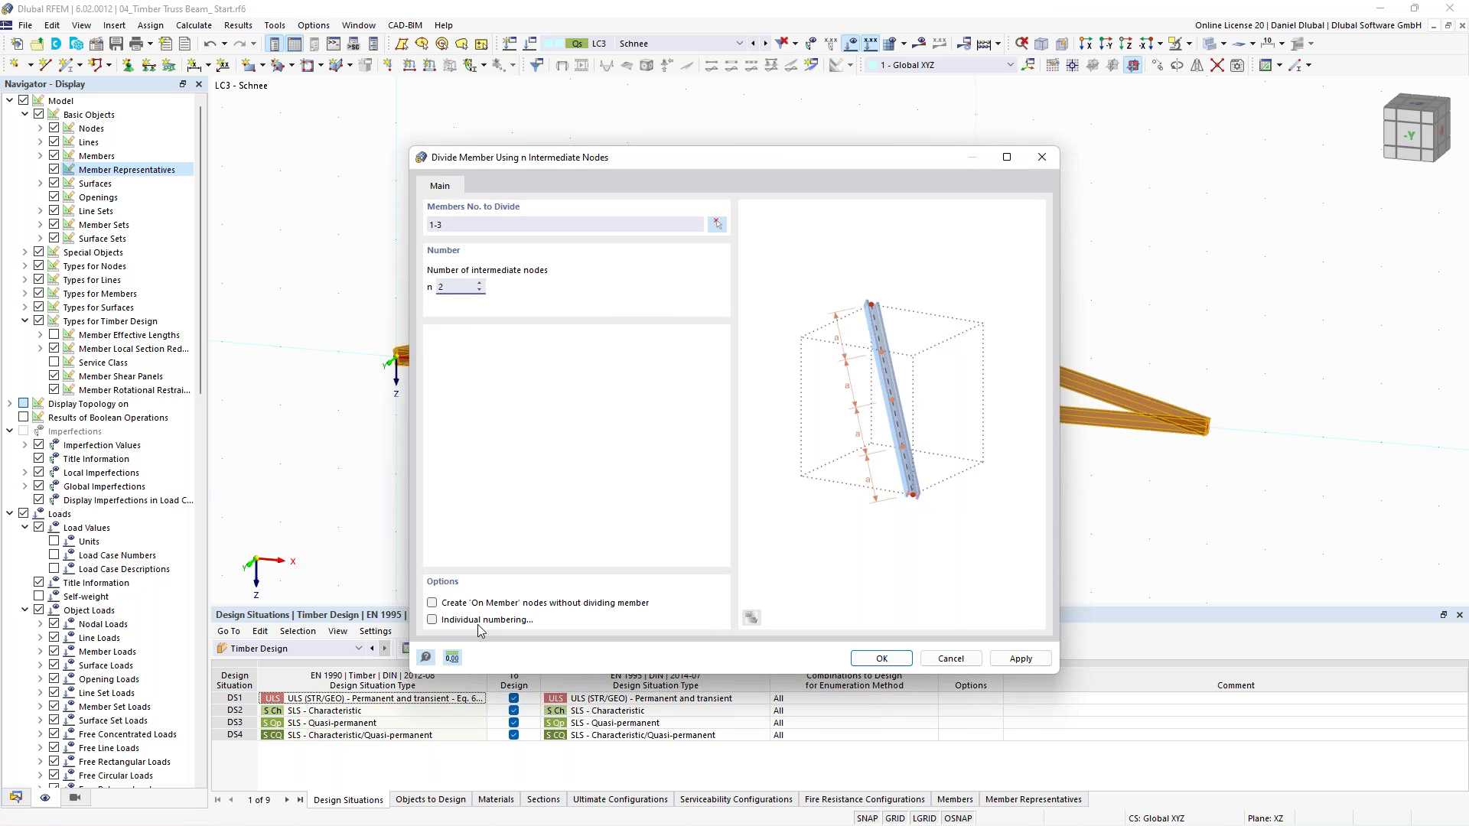
{"action": "left_click", "coordinate": [453, 606]}
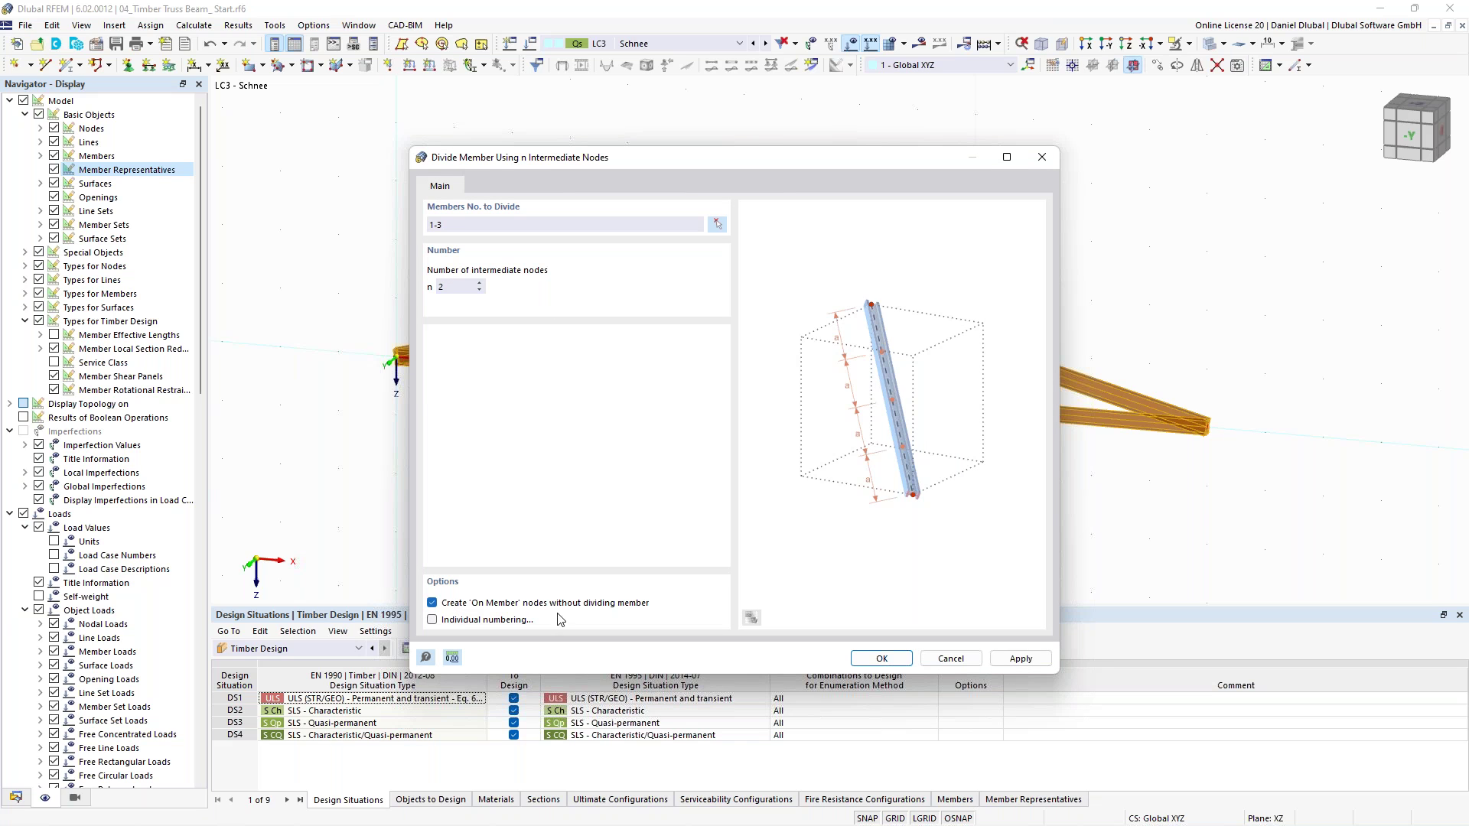
{"action": "left_click", "coordinate": [881, 659]}
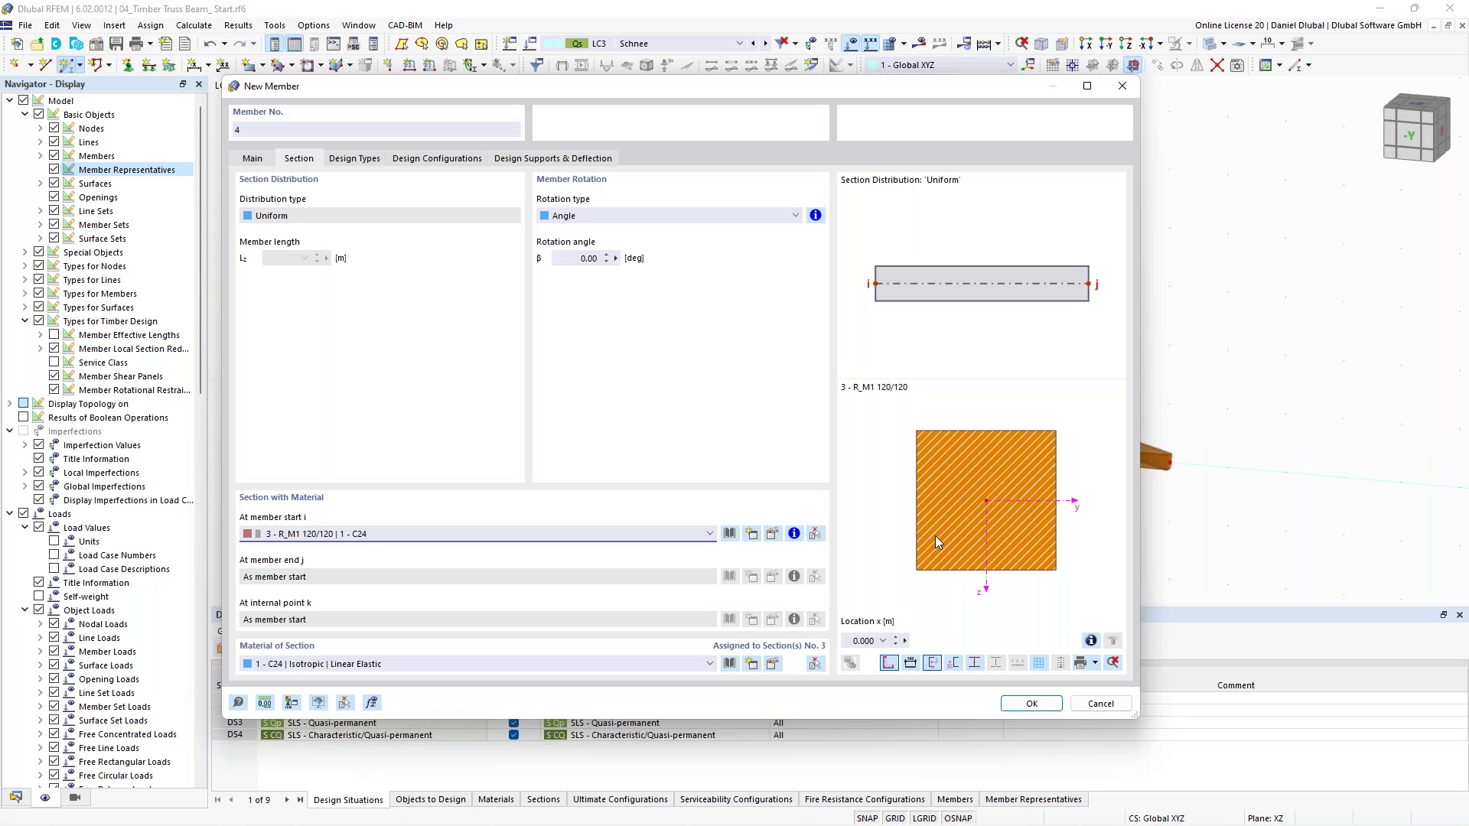
Create the truss web posts and diagonals between the chord nodes and the ridge with section R_M1 120/120 in C24
{"action": "left_click", "coordinate": [1031, 703]}
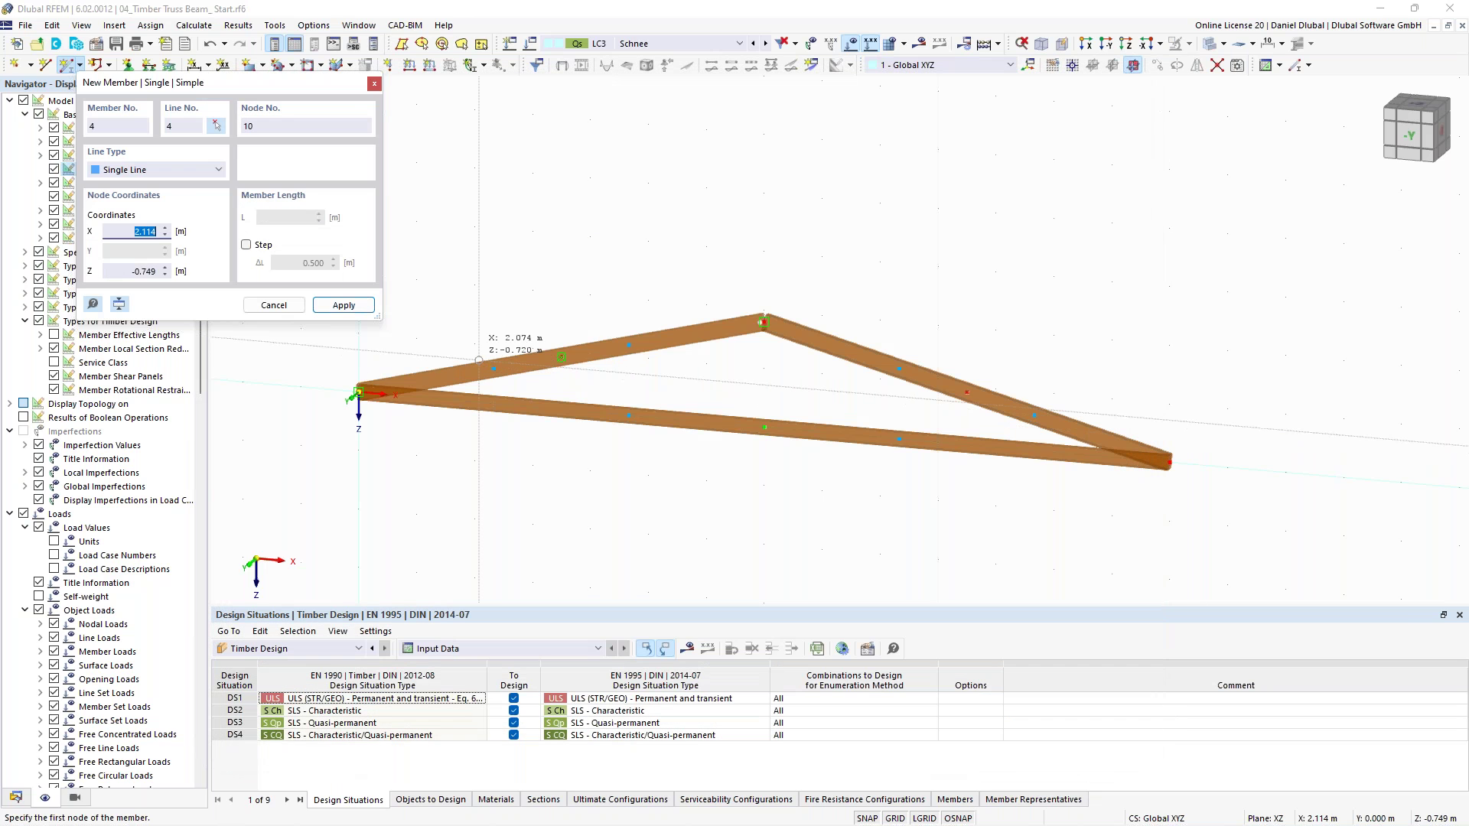
{"action": "left_click", "coordinate": [494, 368]}
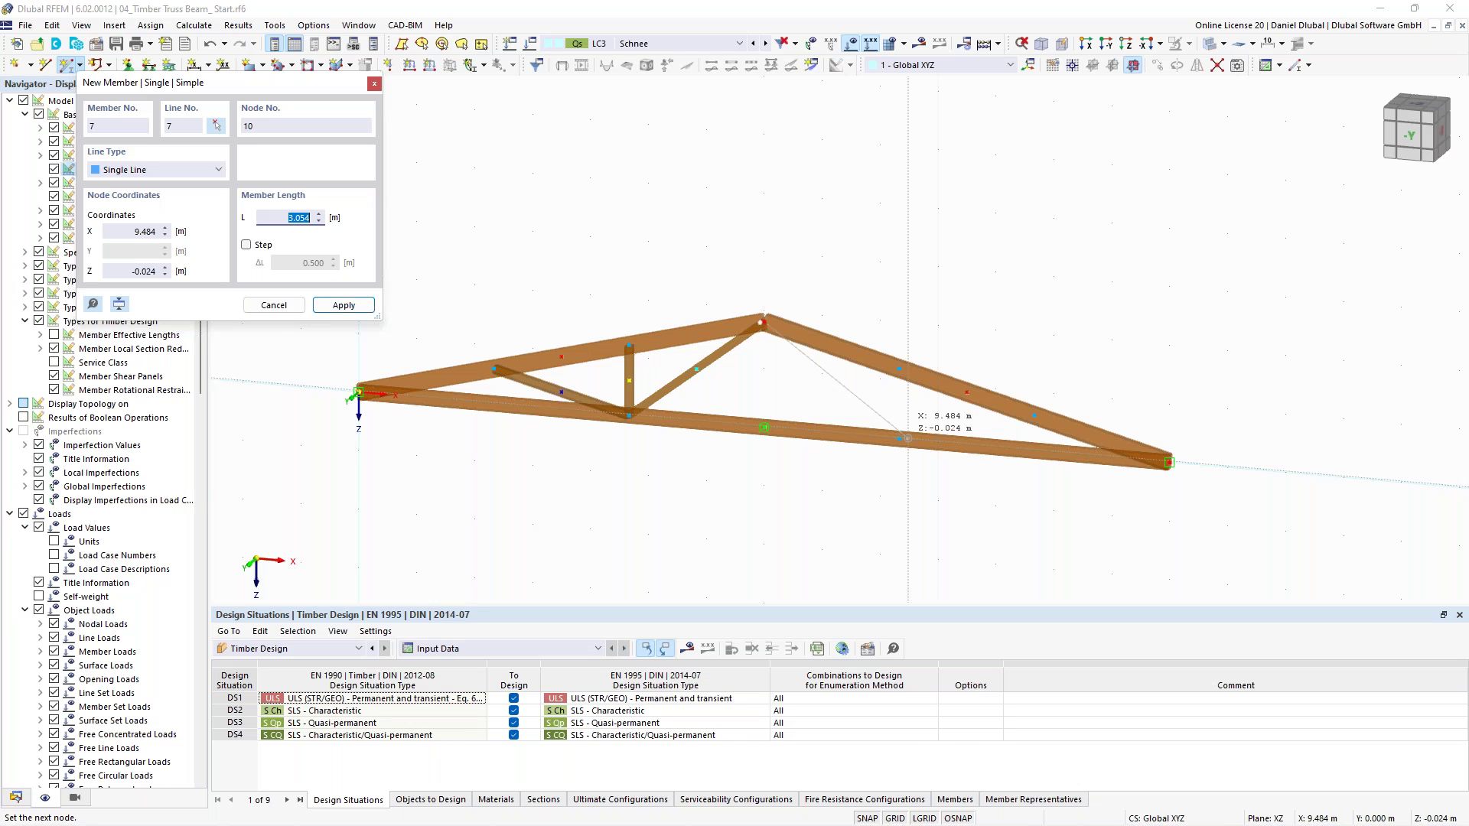
{"action": "left_click", "coordinate": [899, 439]}
{"action": "left_click", "coordinate": [899, 369]}
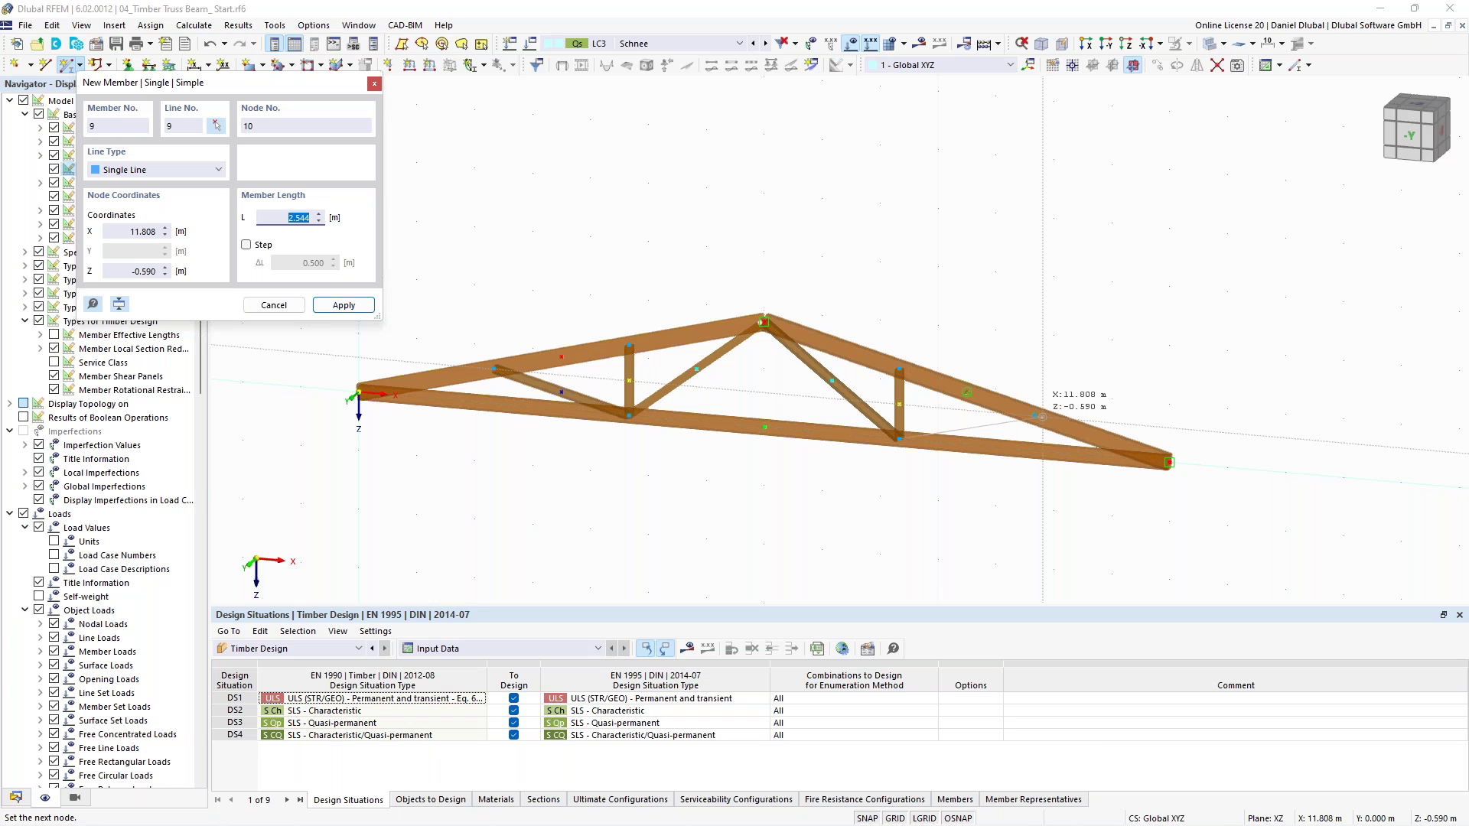
{"action": "left_click", "coordinate": [1042, 417]}
{"action": "key", "text": "Escape"}
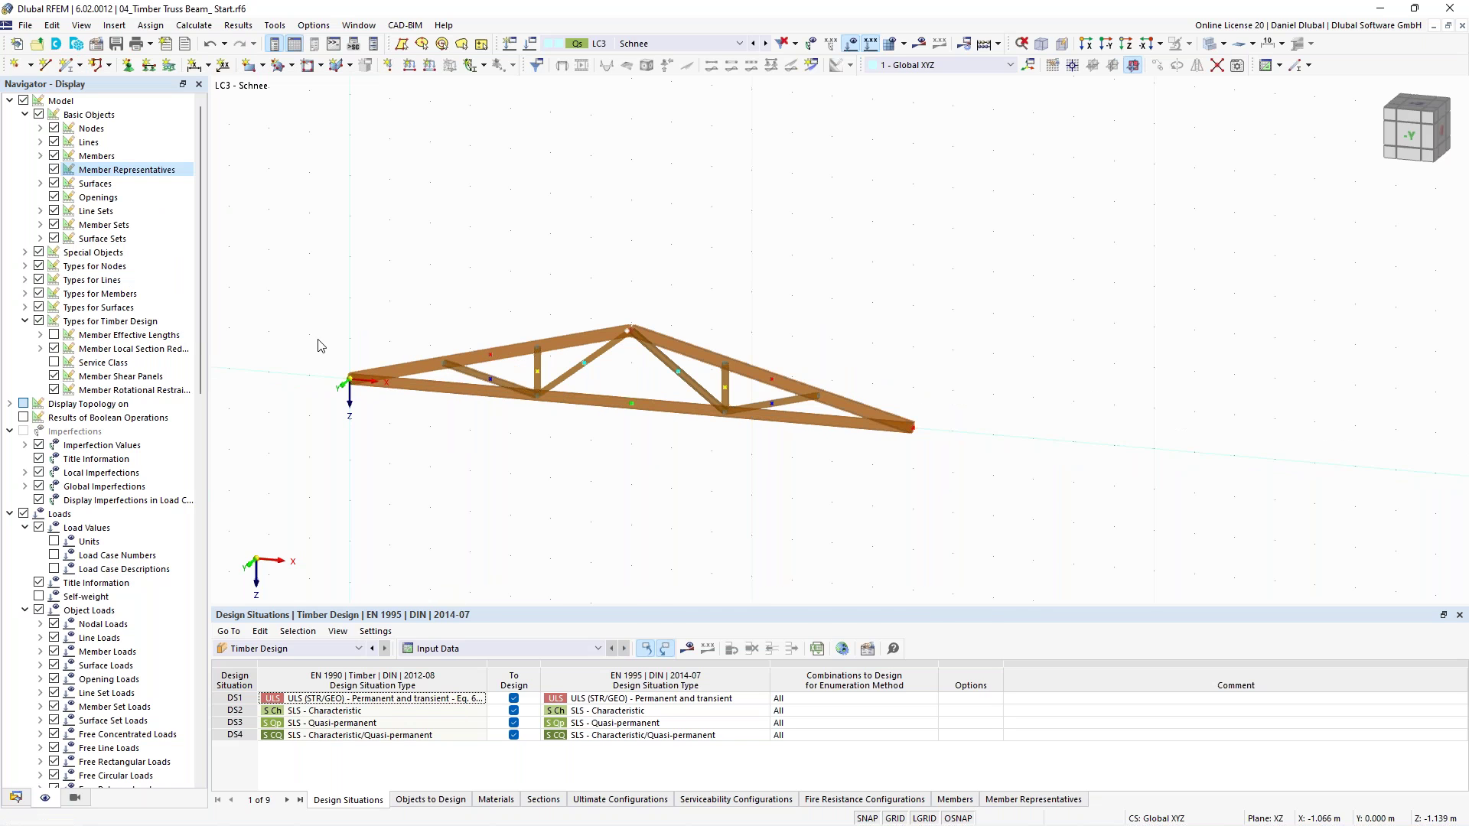
Assign nodal supports to both lower ends of the truss
{"action": "left_click", "coordinate": [625, 367]}
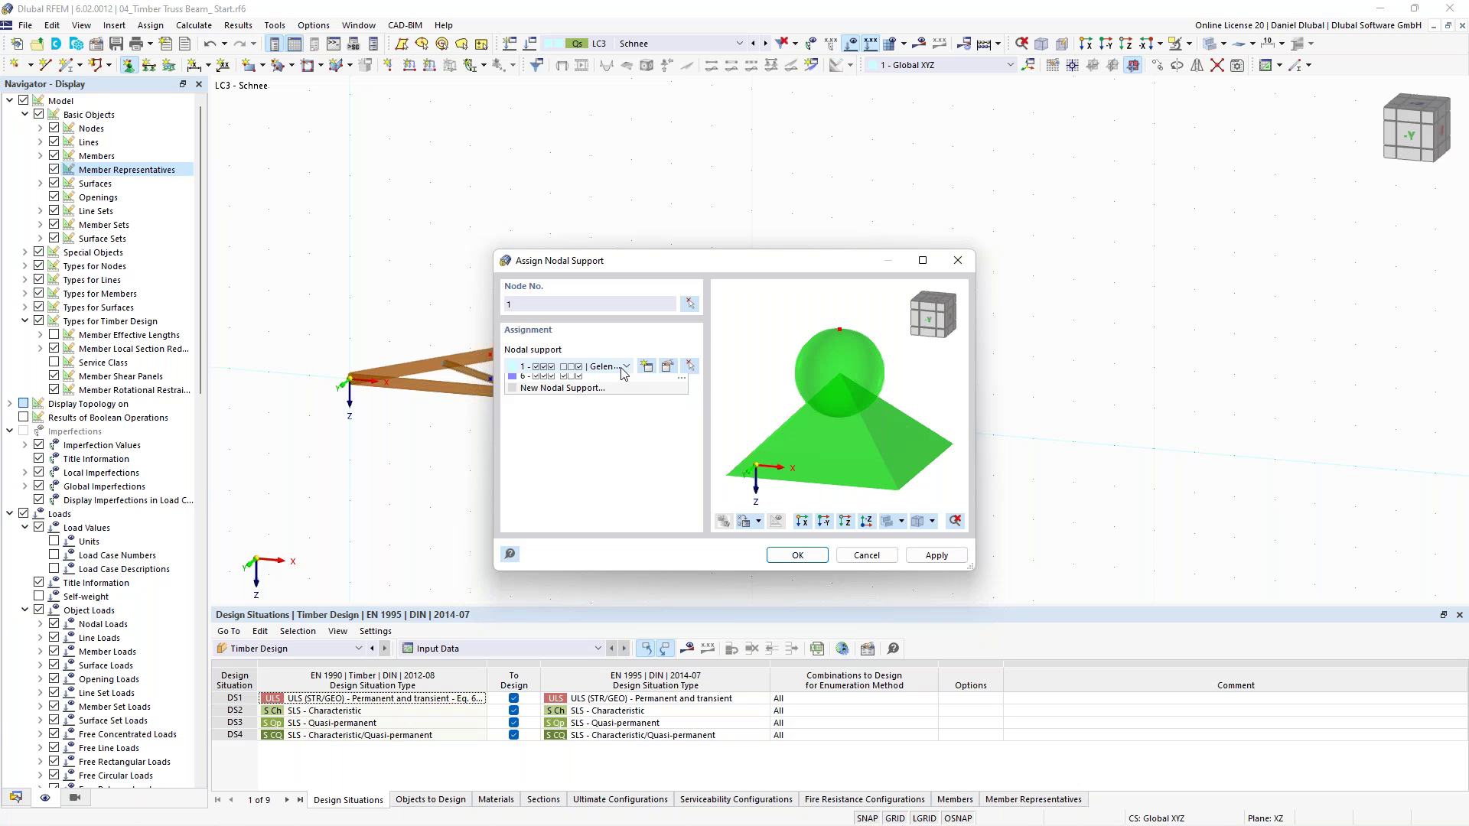
{"action": "left_click", "coordinate": [622, 373]}
{"action": "key", "text": "Return"}
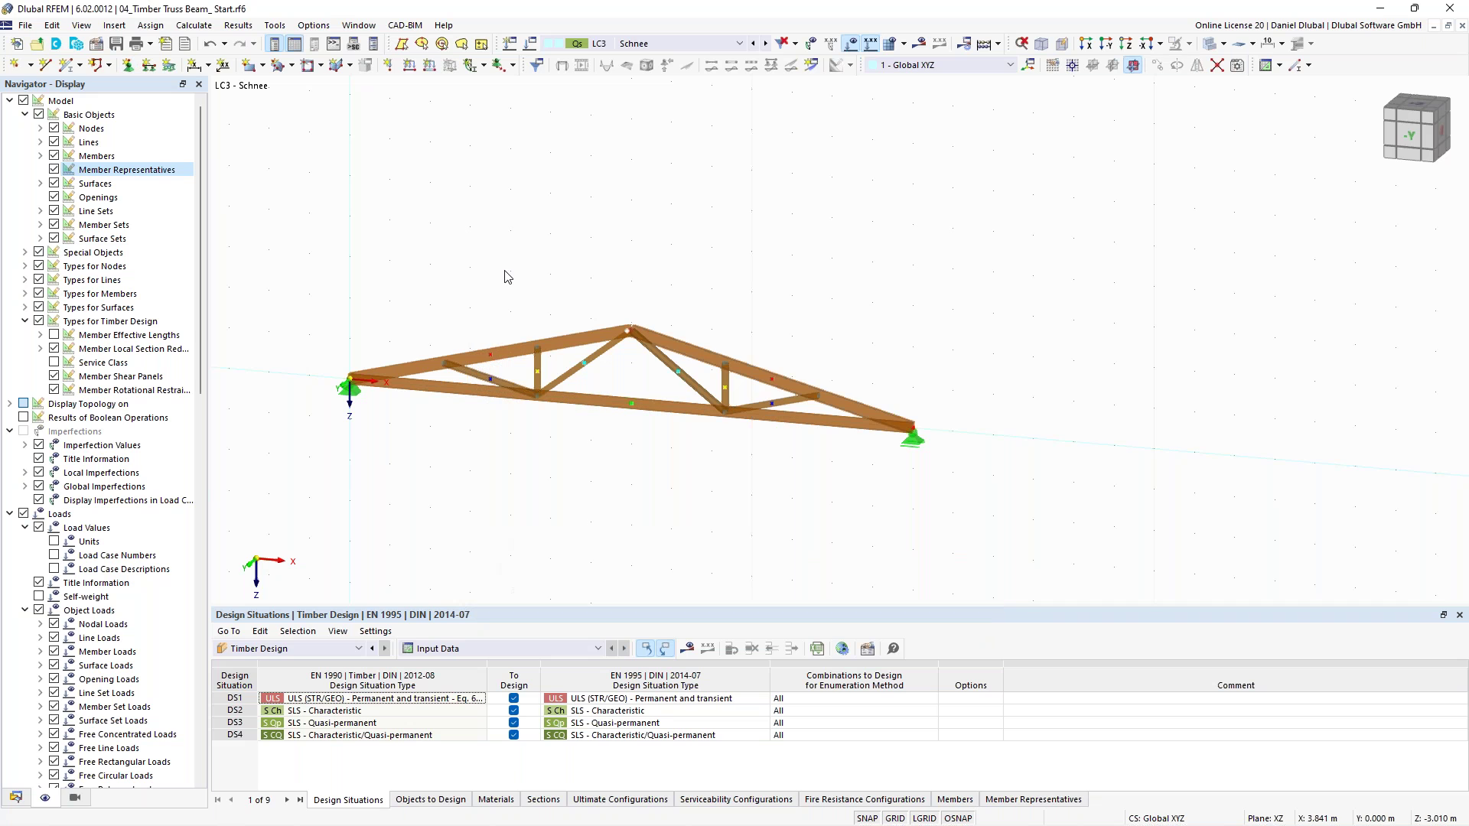
Review the self-weight and action category settings of load cases LC1 Eigengewicht and LC2 Ausbau
{"action": "left_click", "coordinate": [626, 44]}
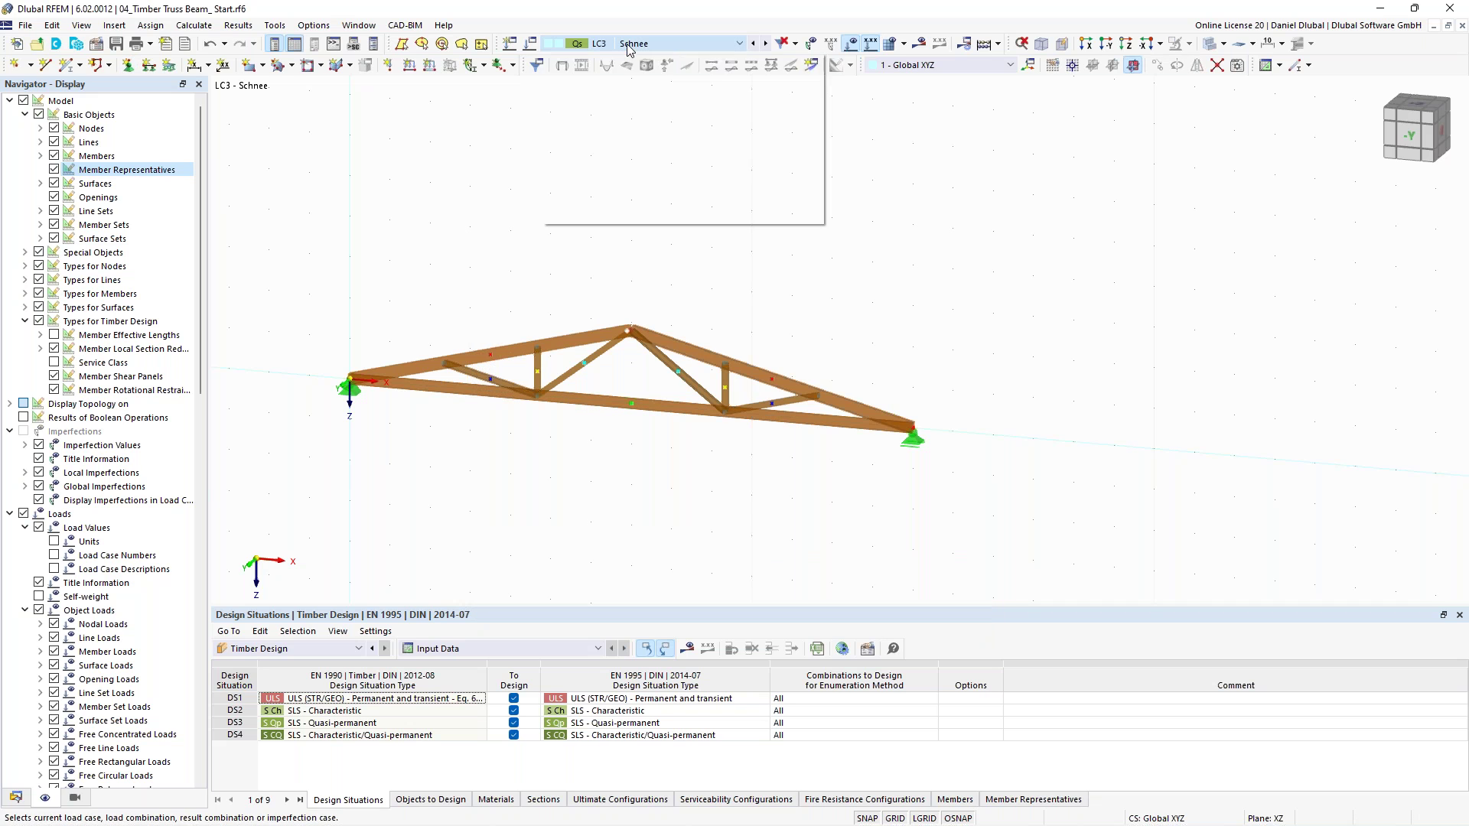
{"action": "left_click", "coordinate": [617, 55]}
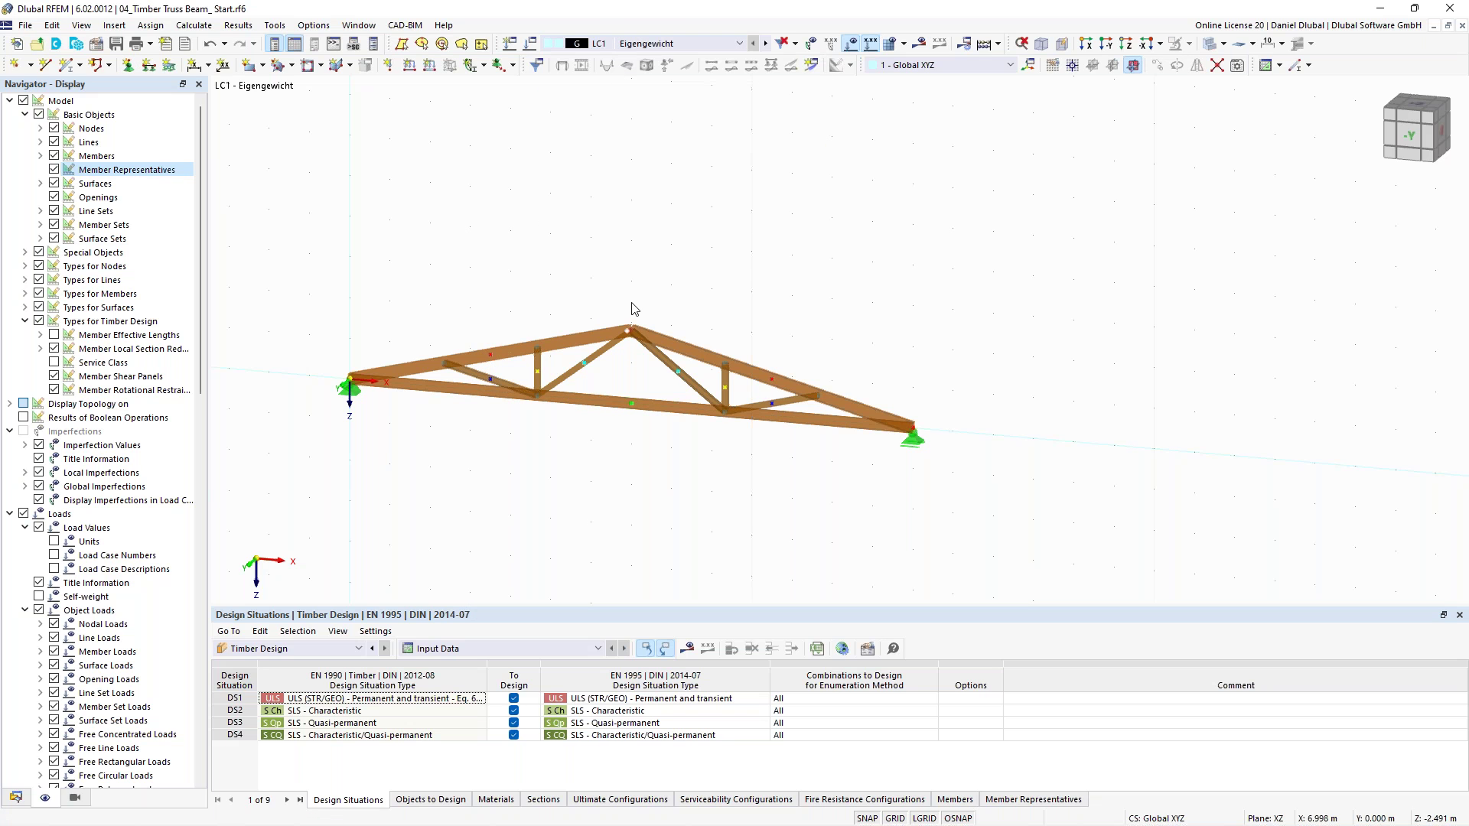
{"action": "middle_click_drag", "start_coordinate": [605, 296], "coordinate": [705, 274]}
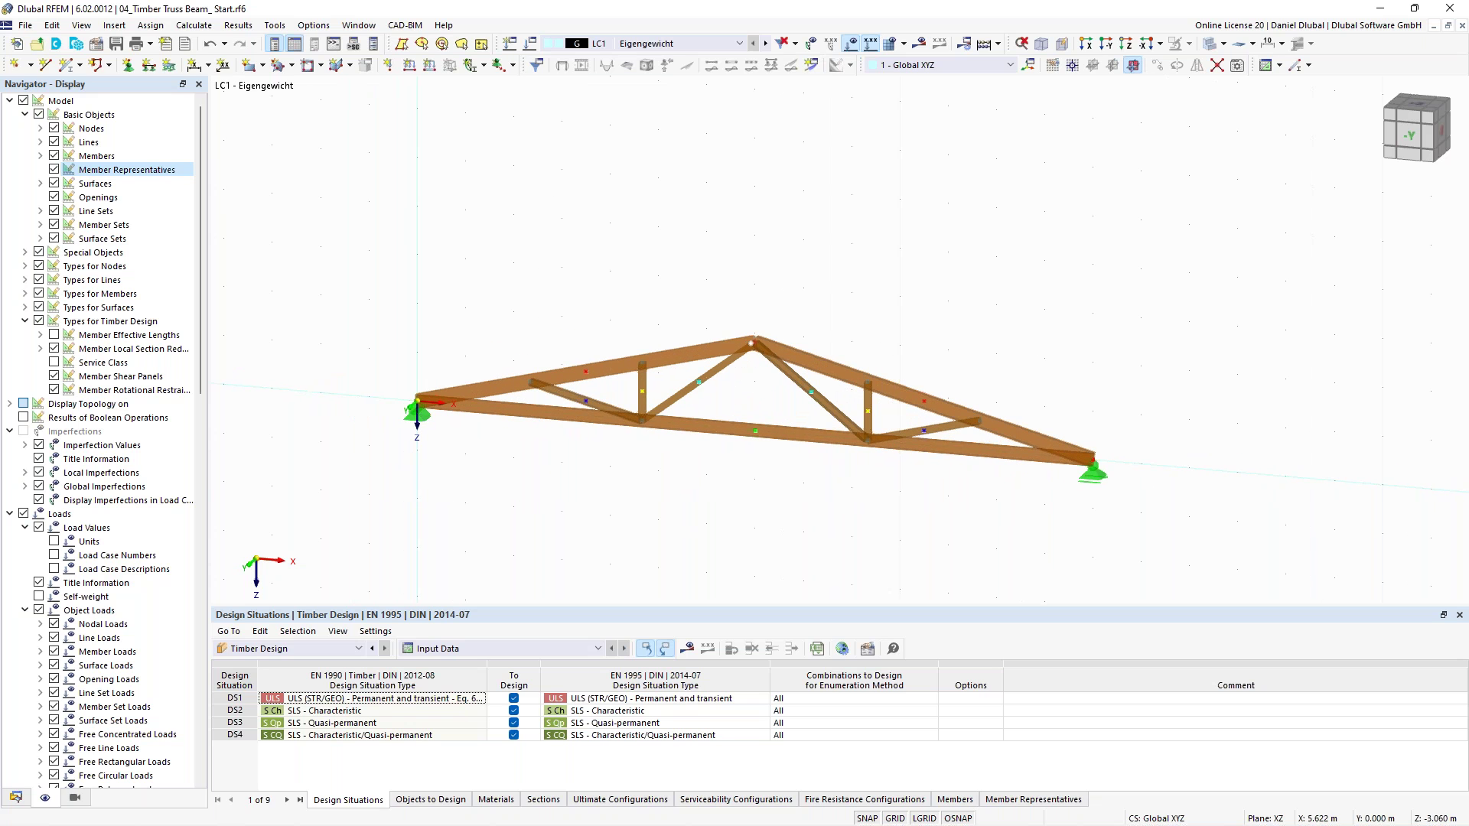
{"action": "left_click", "coordinate": [530, 43]}
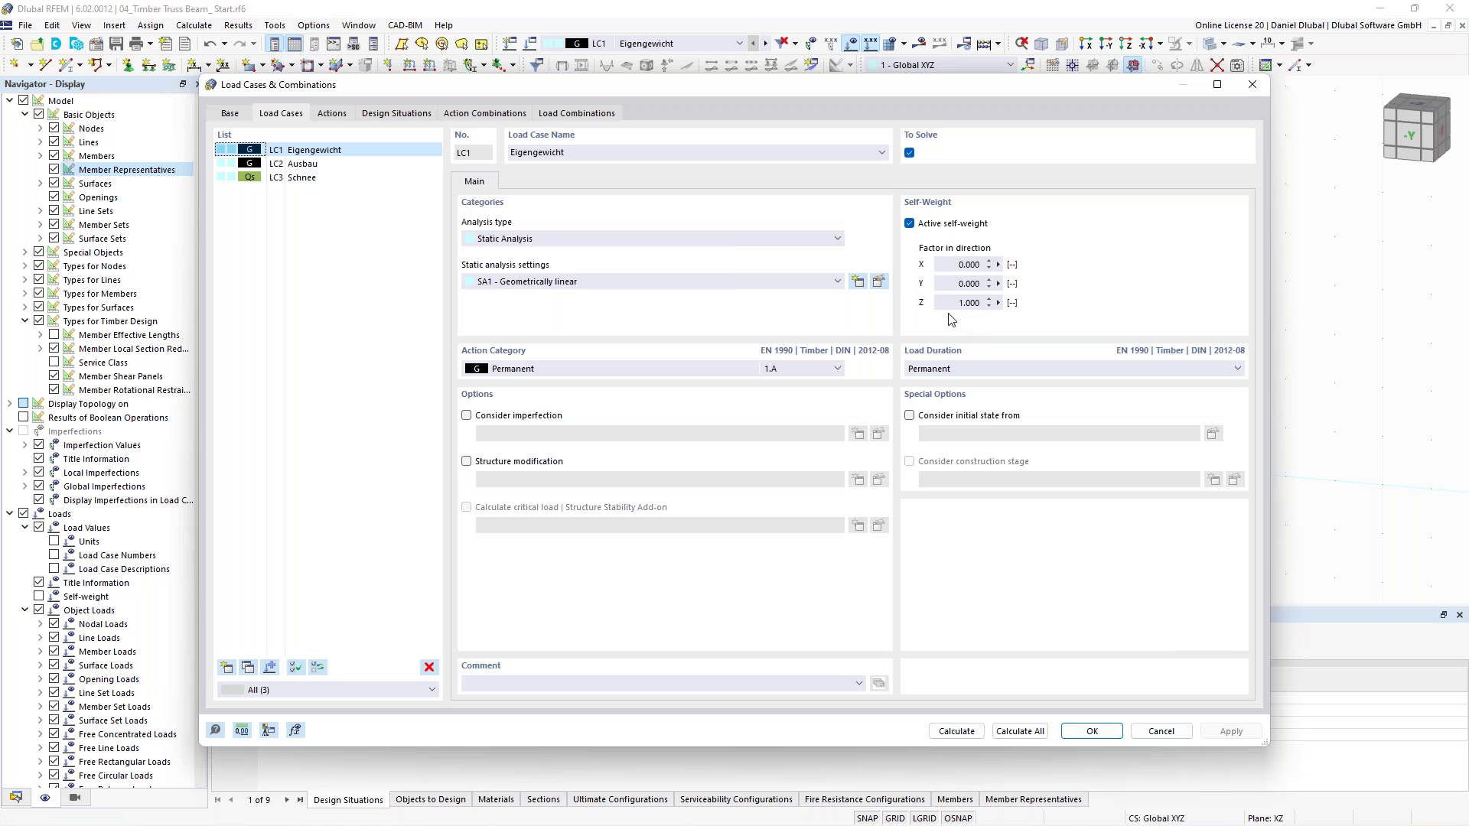
{"action": "left_click", "coordinate": [301, 164]}
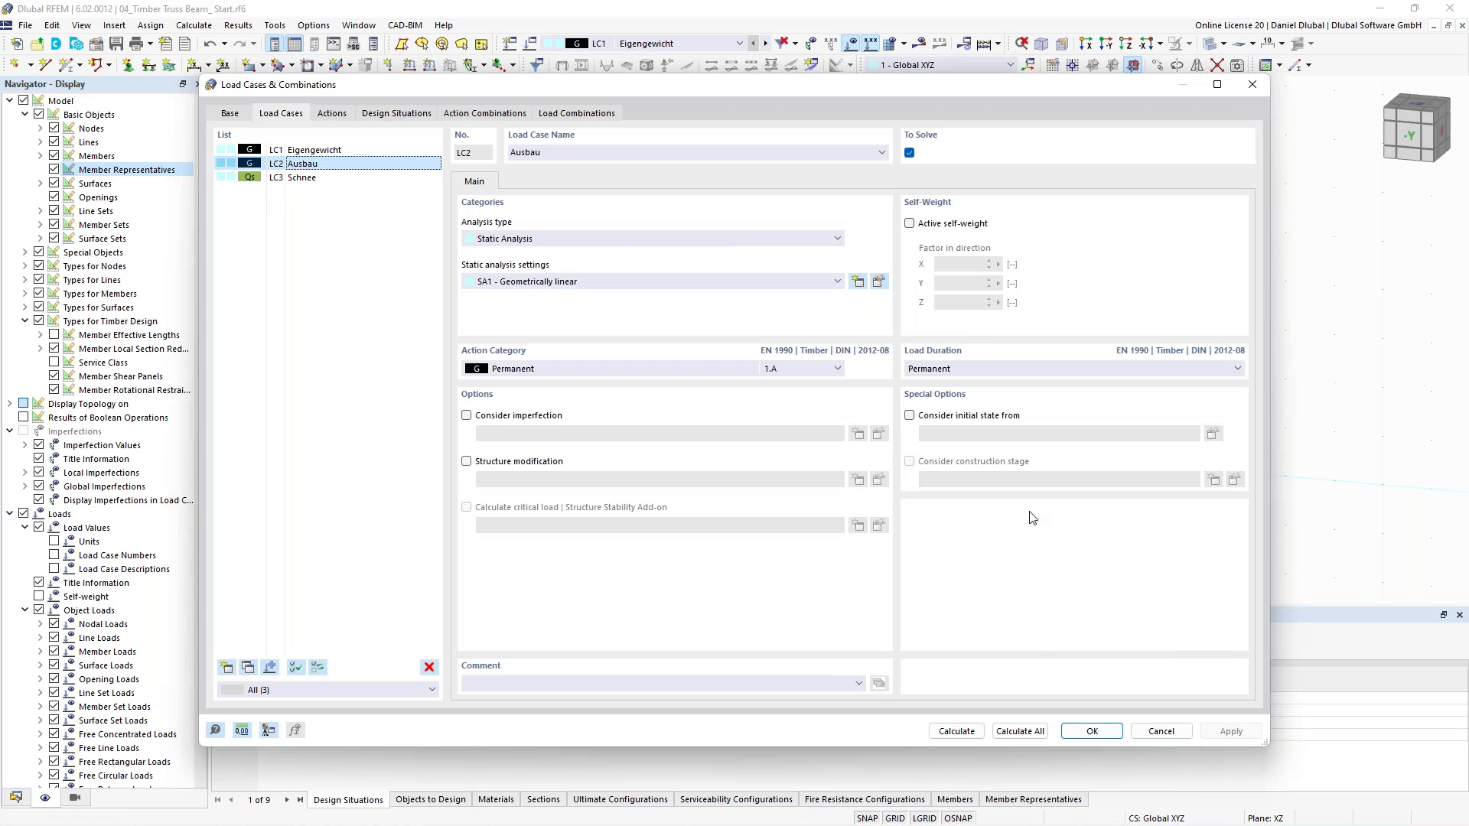
{"action": "left_click", "coordinate": [1082, 732]}
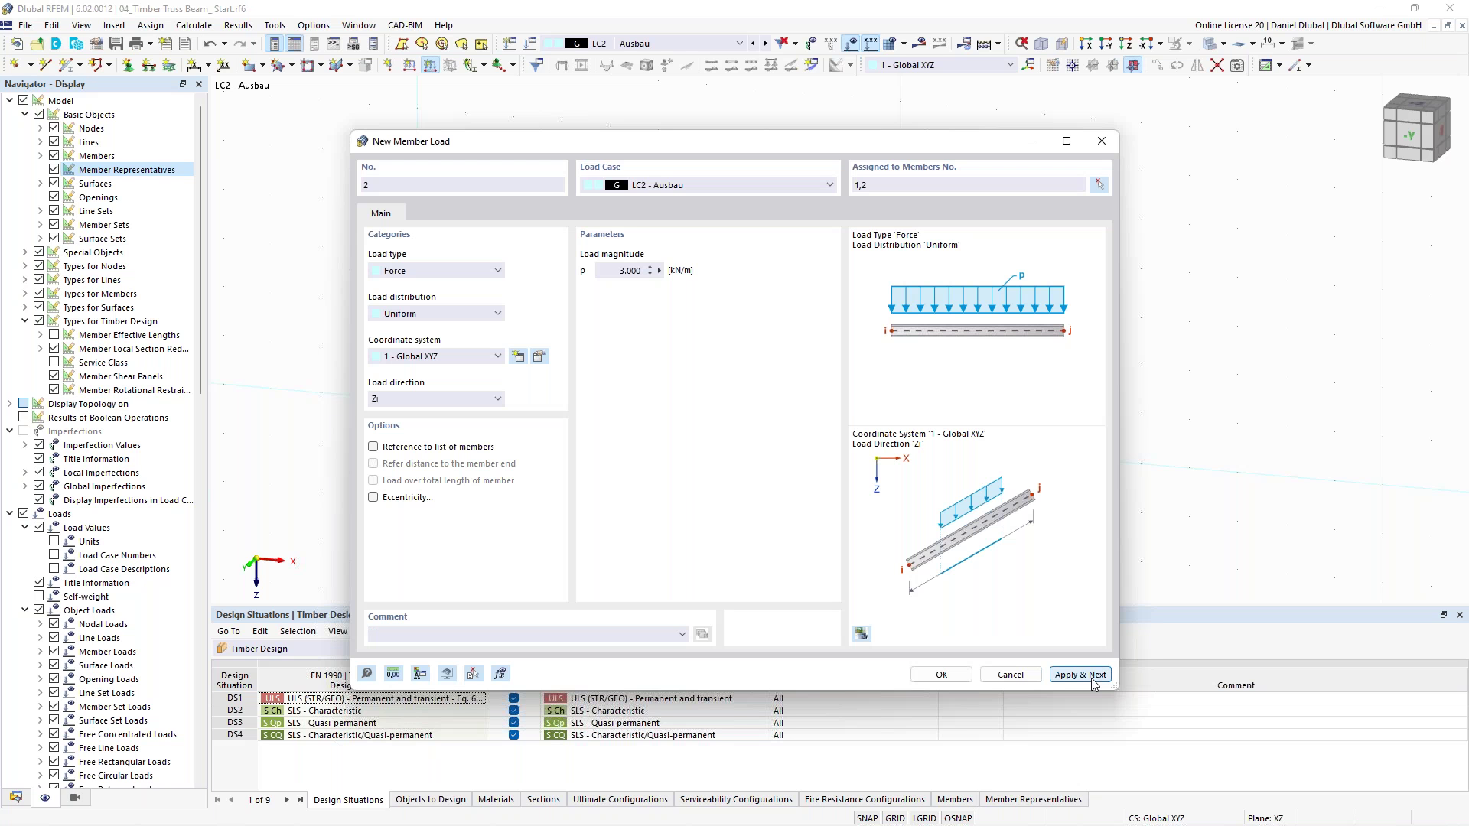
Apply uniform global Z member loads to both rafters: 3 kN/m in LC2 Ausbau and 3.5 kN/m in LC3 Schnee
{"action": "left_click", "coordinate": [1090, 676]}
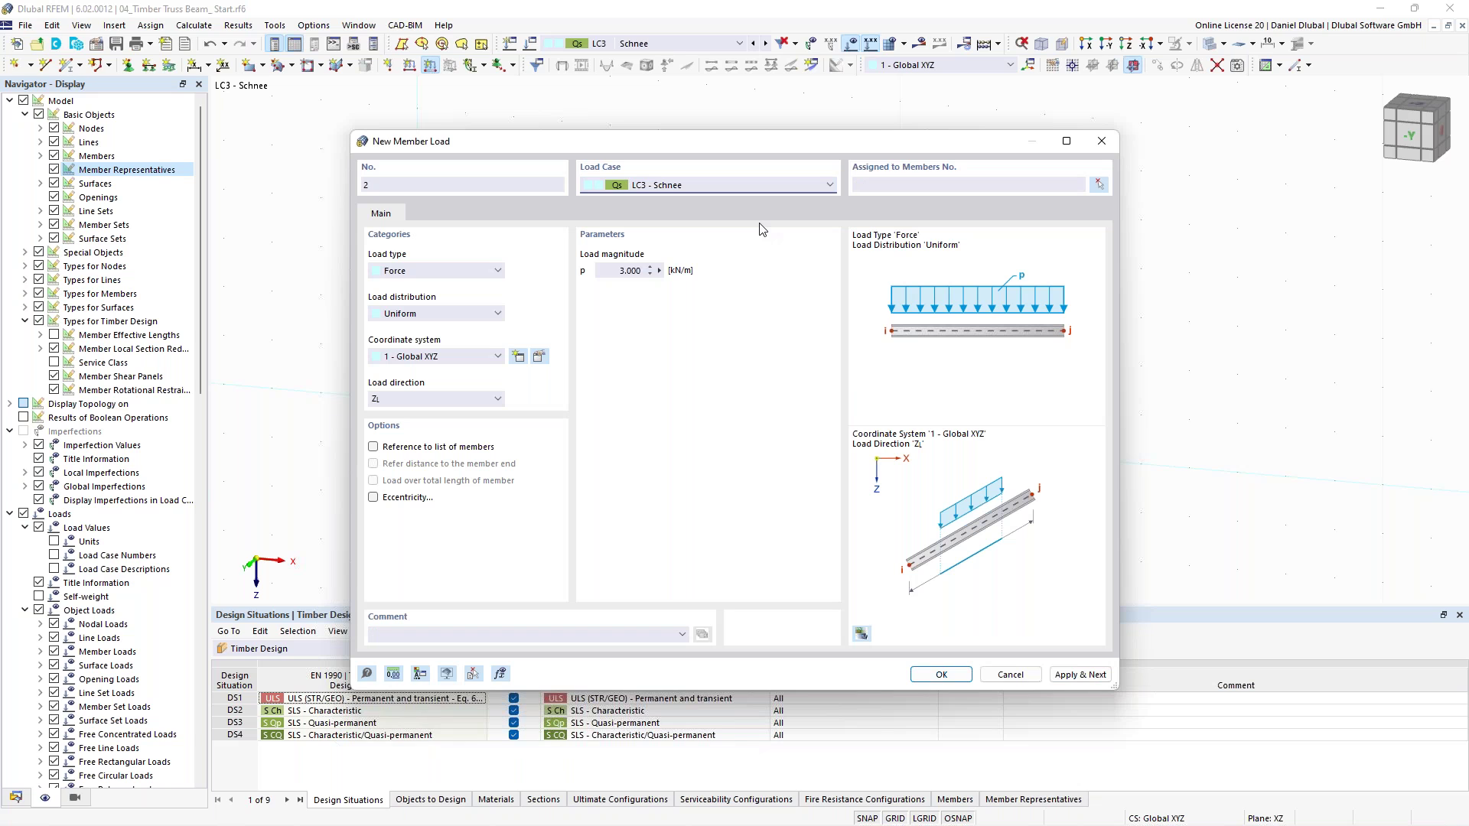
{"action": "double_click", "coordinate": [631, 270]}
{"action": "type", "text": "3,5"}
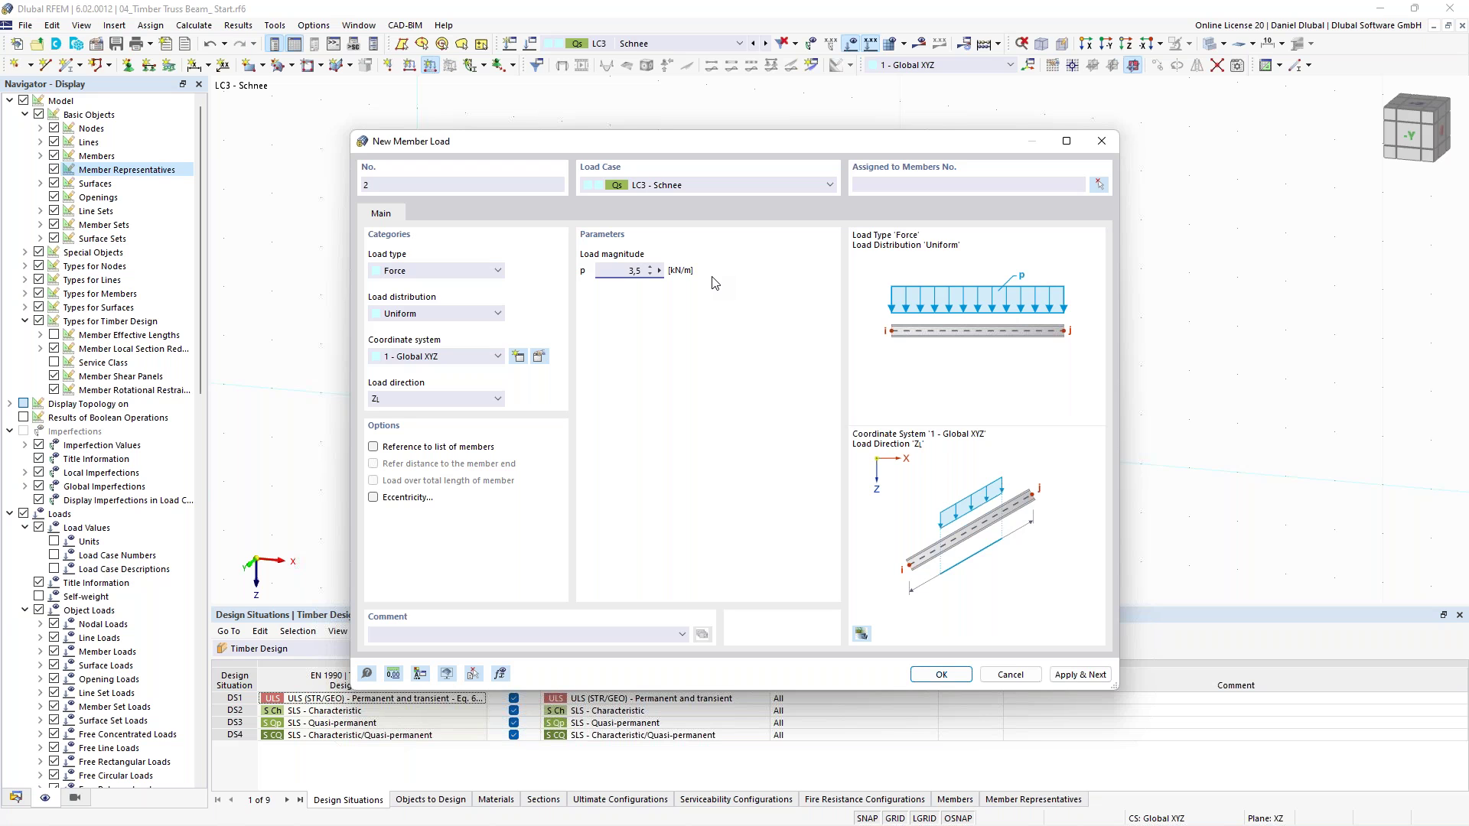
{"action": "left_click", "coordinate": [1100, 186]}
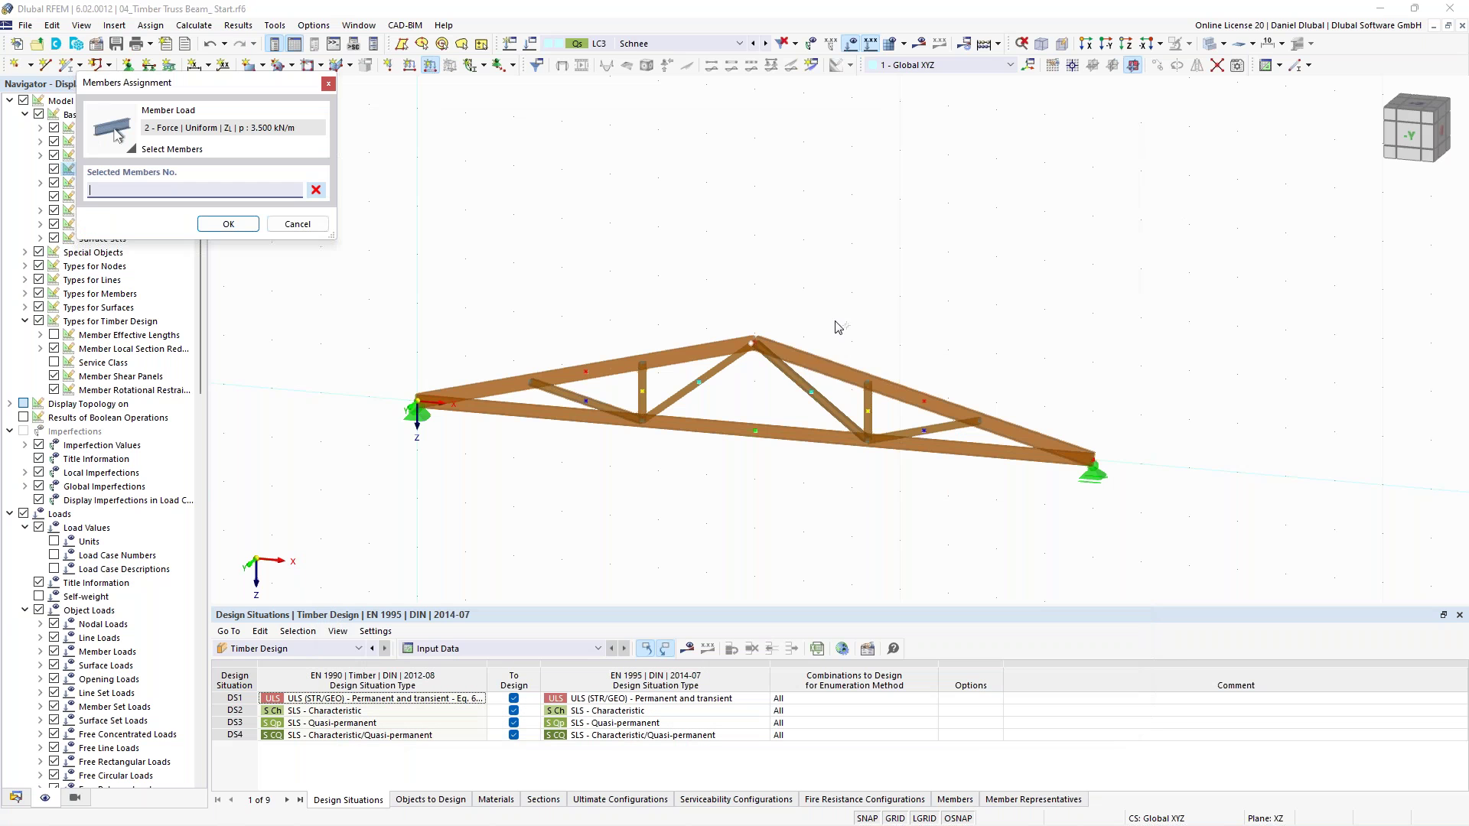
{"action": "left_click", "coordinate": [749, 342]}
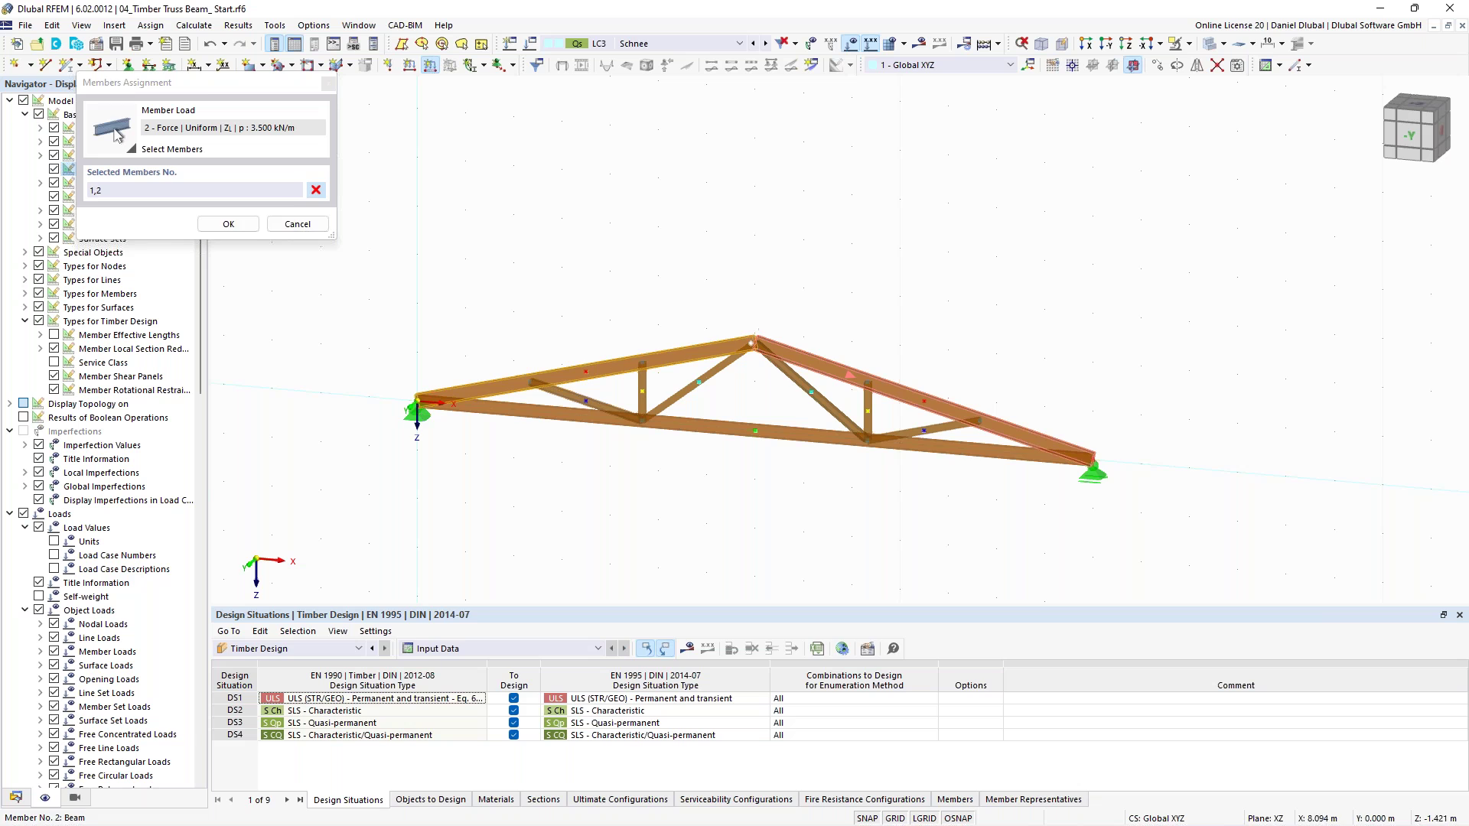
{"action": "left_click", "coordinate": [228, 223]}
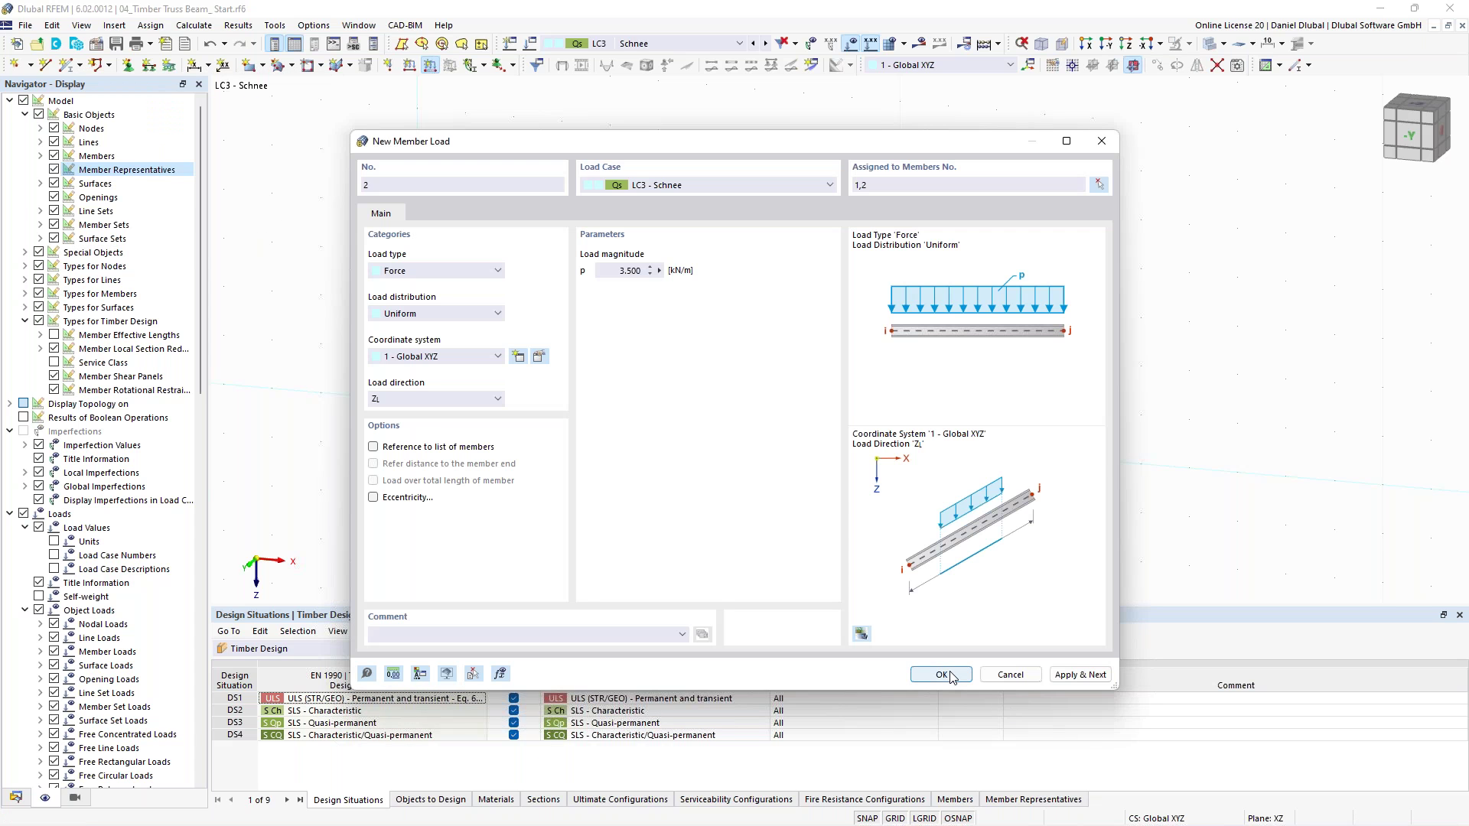
{"action": "left_click", "coordinate": [942, 675]}
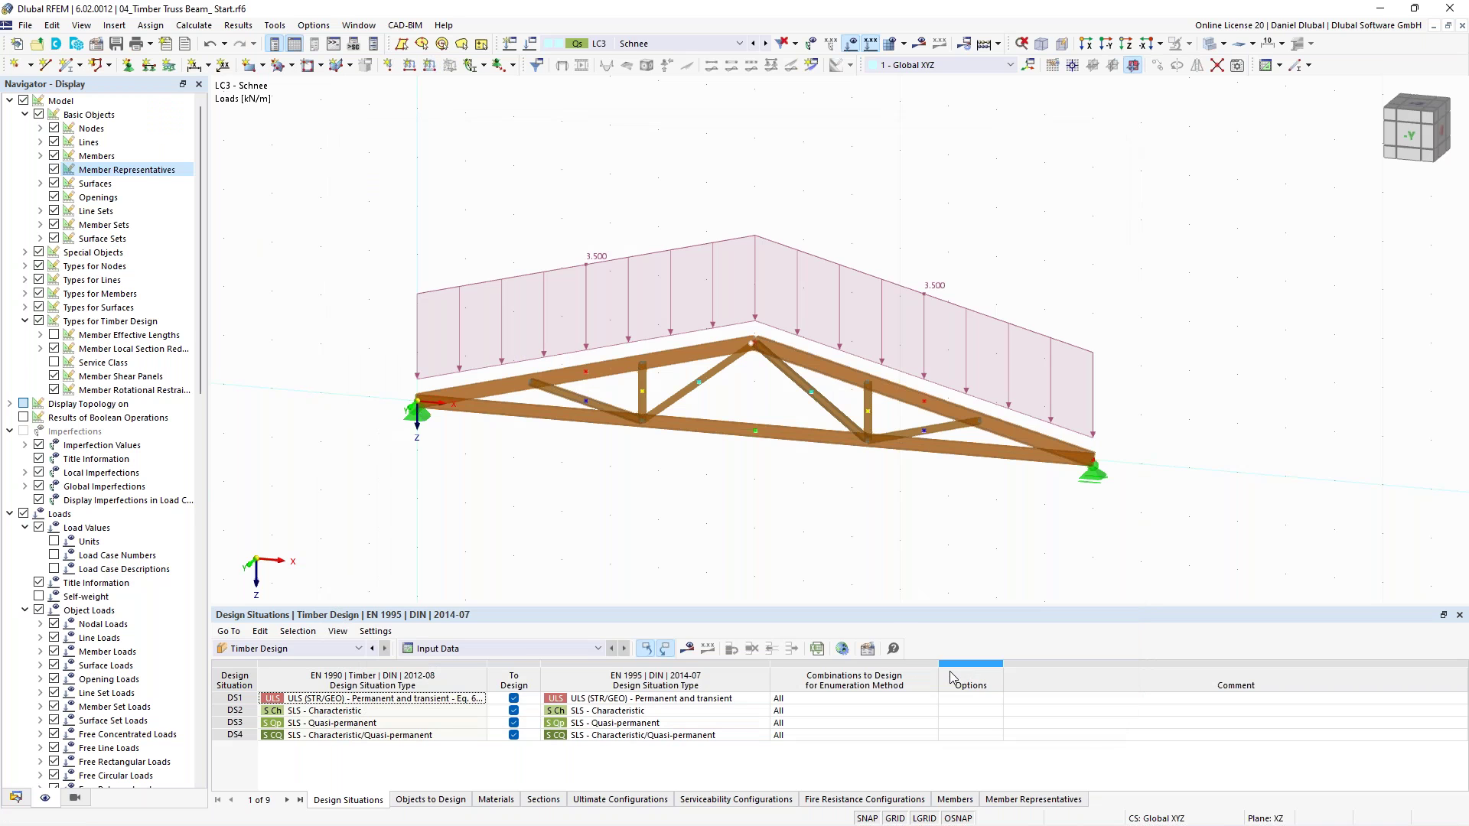
Change the 3.5 kN/m member load on both rafters in LC3 Schnee to the projected load direction ZP
{"action": "double_click", "coordinate": [469, 483]}
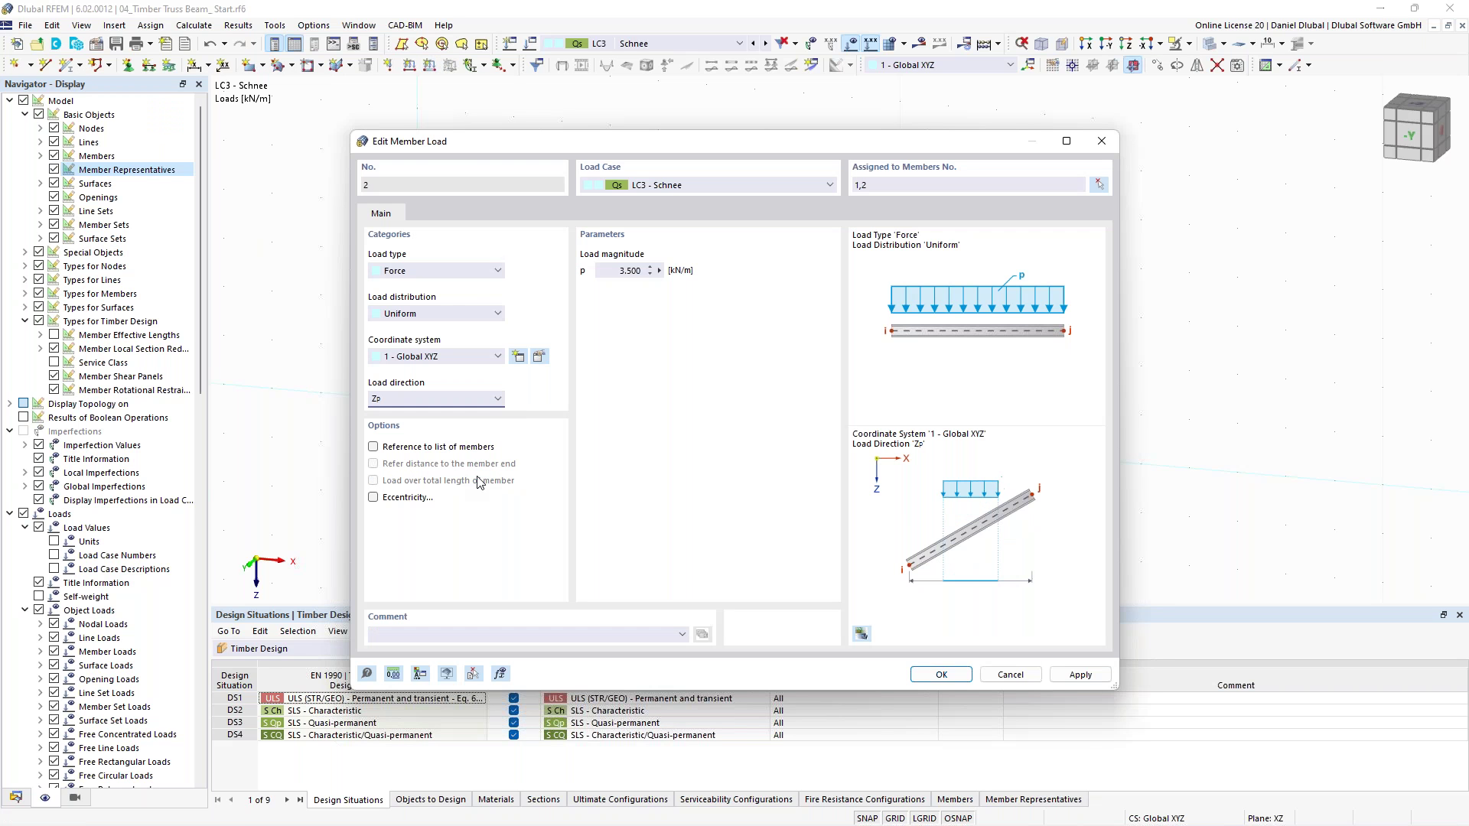
{"action": "left_click", "coordinate": [942, 675]}
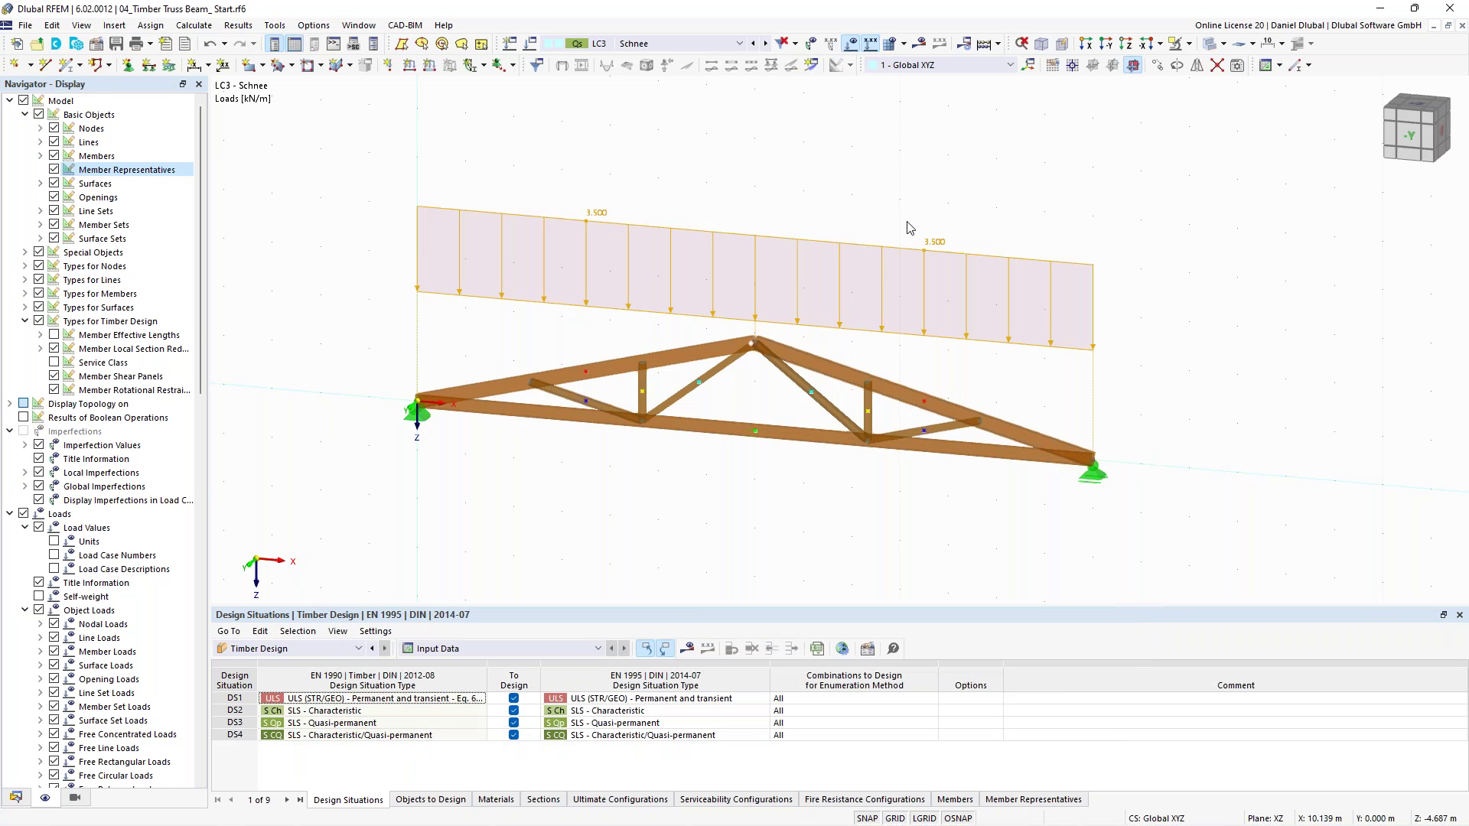
{"action": "scroll", "coordinate": [659, 230], "scroll_direction": "down", "scroll_amount": 1}
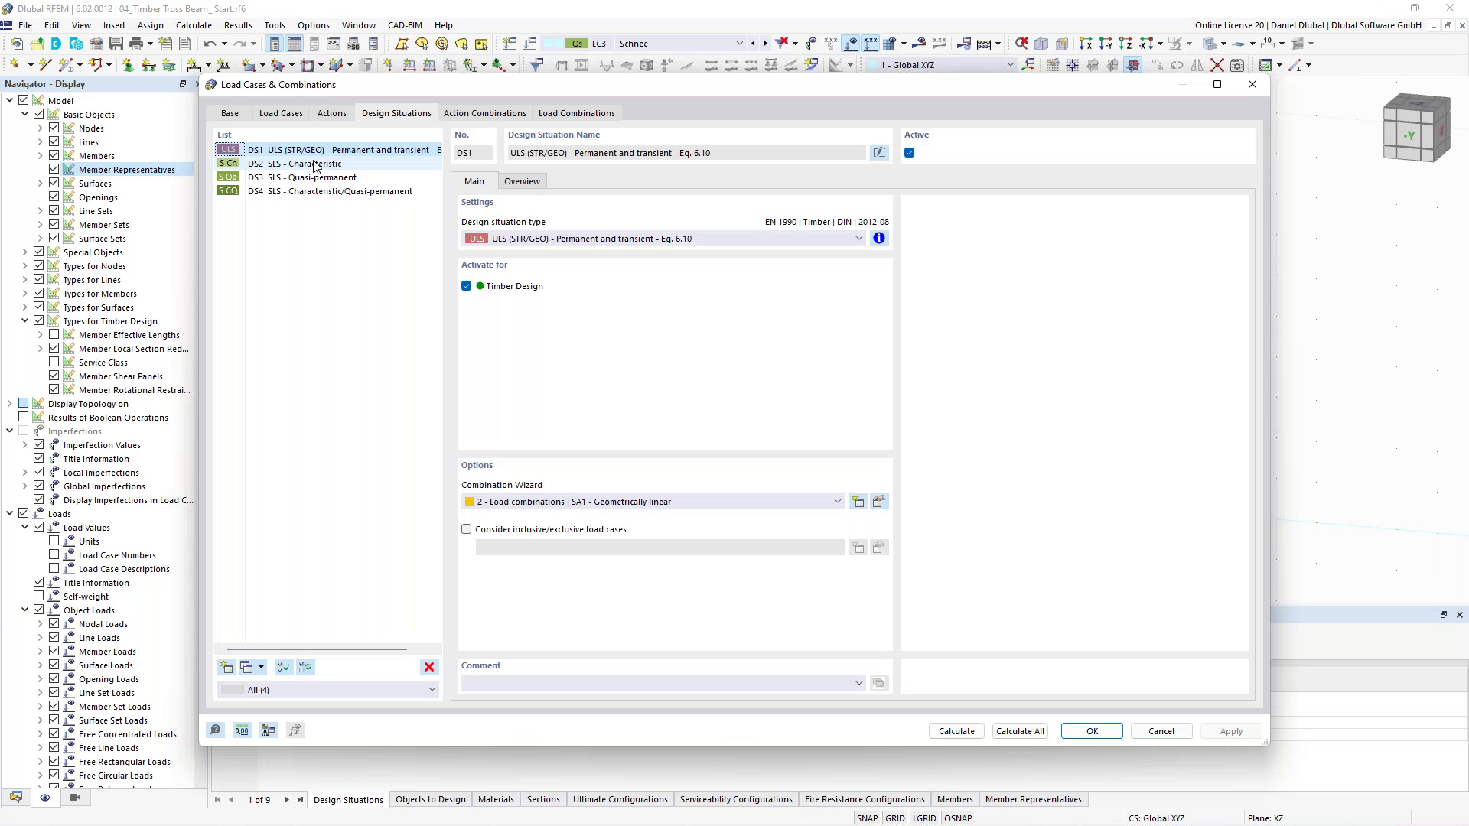
Assign combination wizard 2 - Load combinations | SA1 - Geometrically linear to all four design situations DS1 to DS4
{"action": "left_click", "coordinate": [315, 163]}
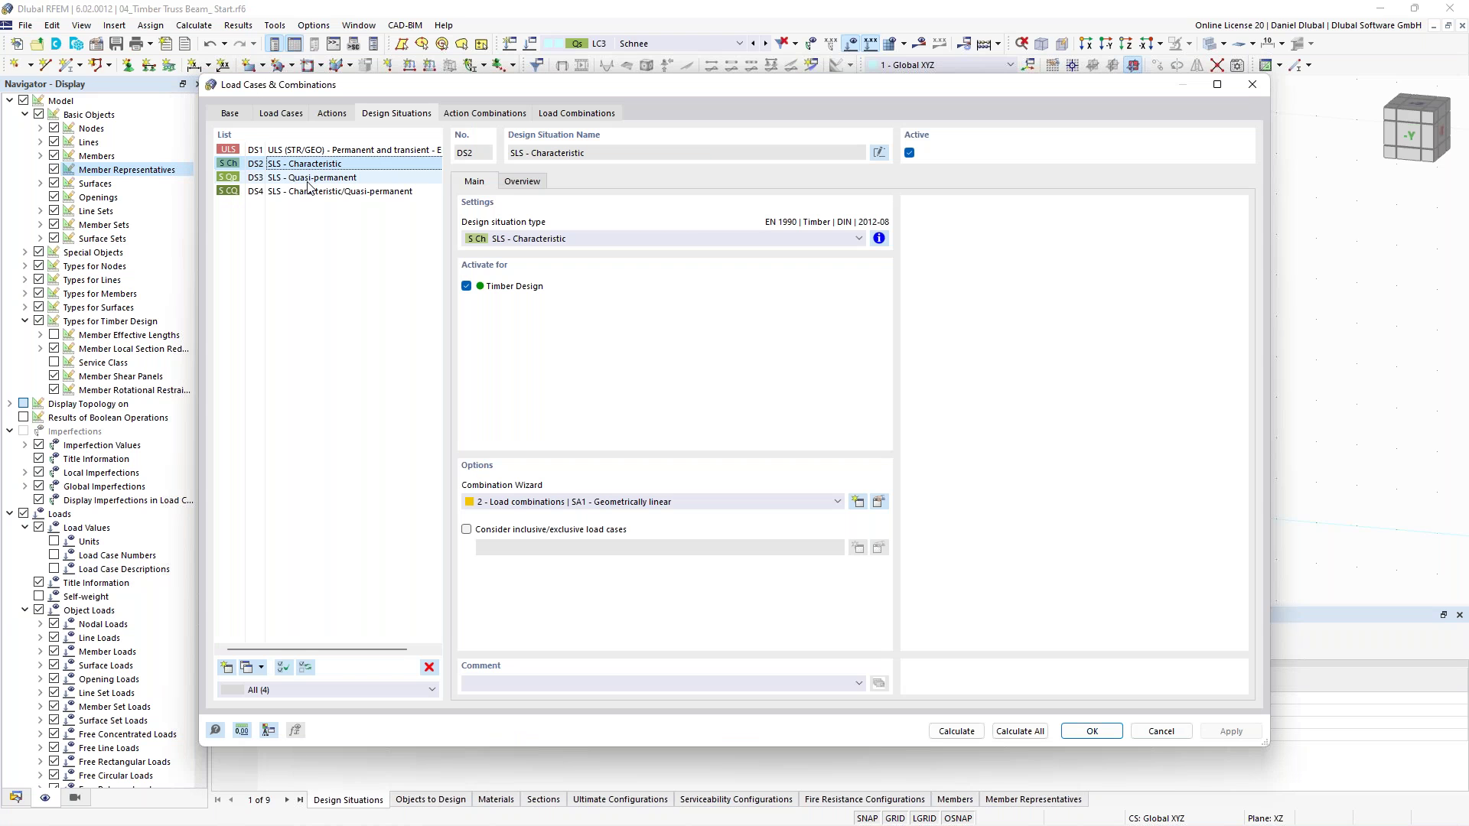
{"action": "left_click", "coordinate": [309, 179]}
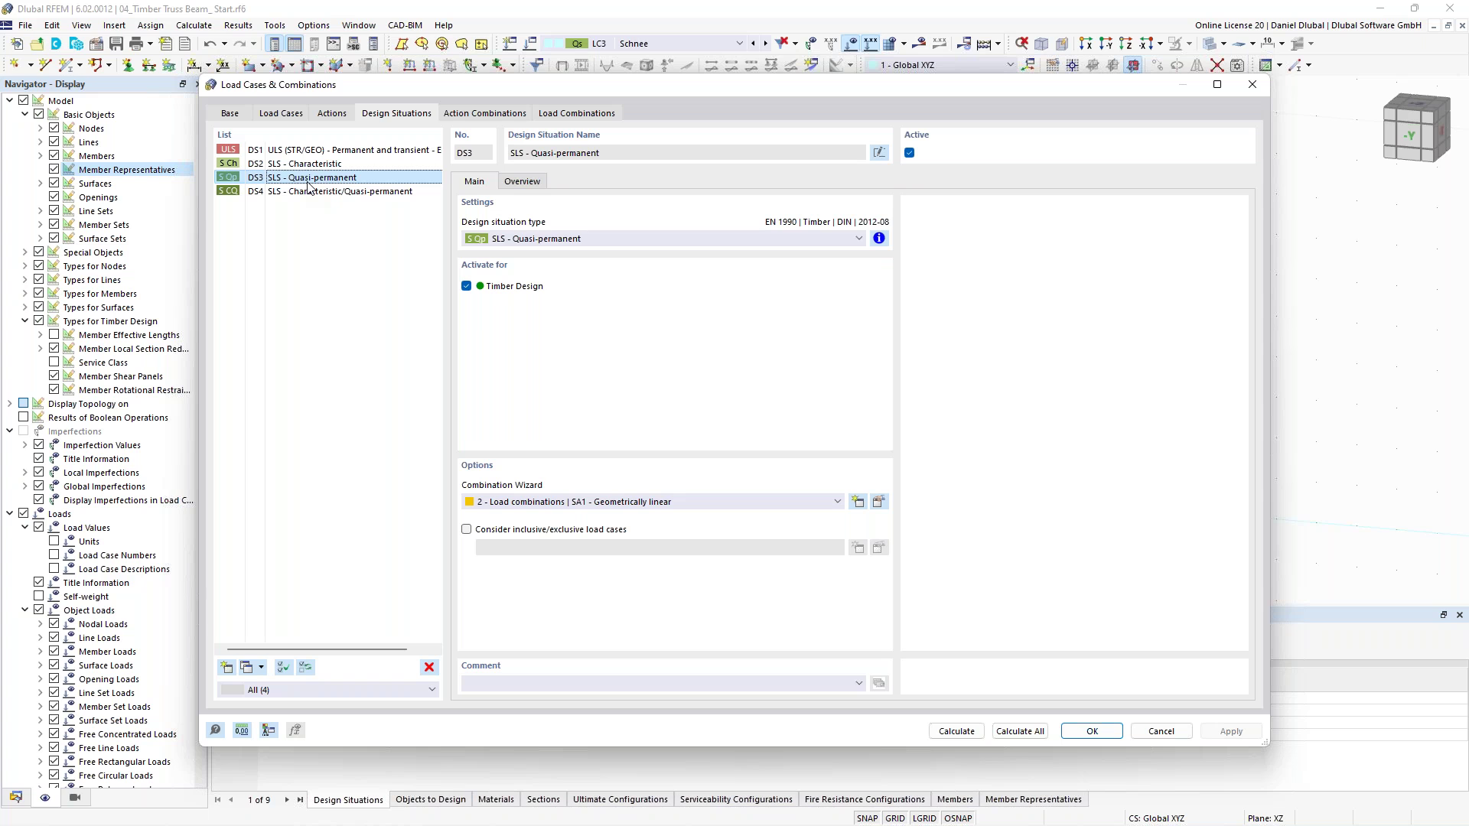
{"action": "key", "text": "ctrl+a"}
{"action": "left_click", "coordinate": [590, 504]}
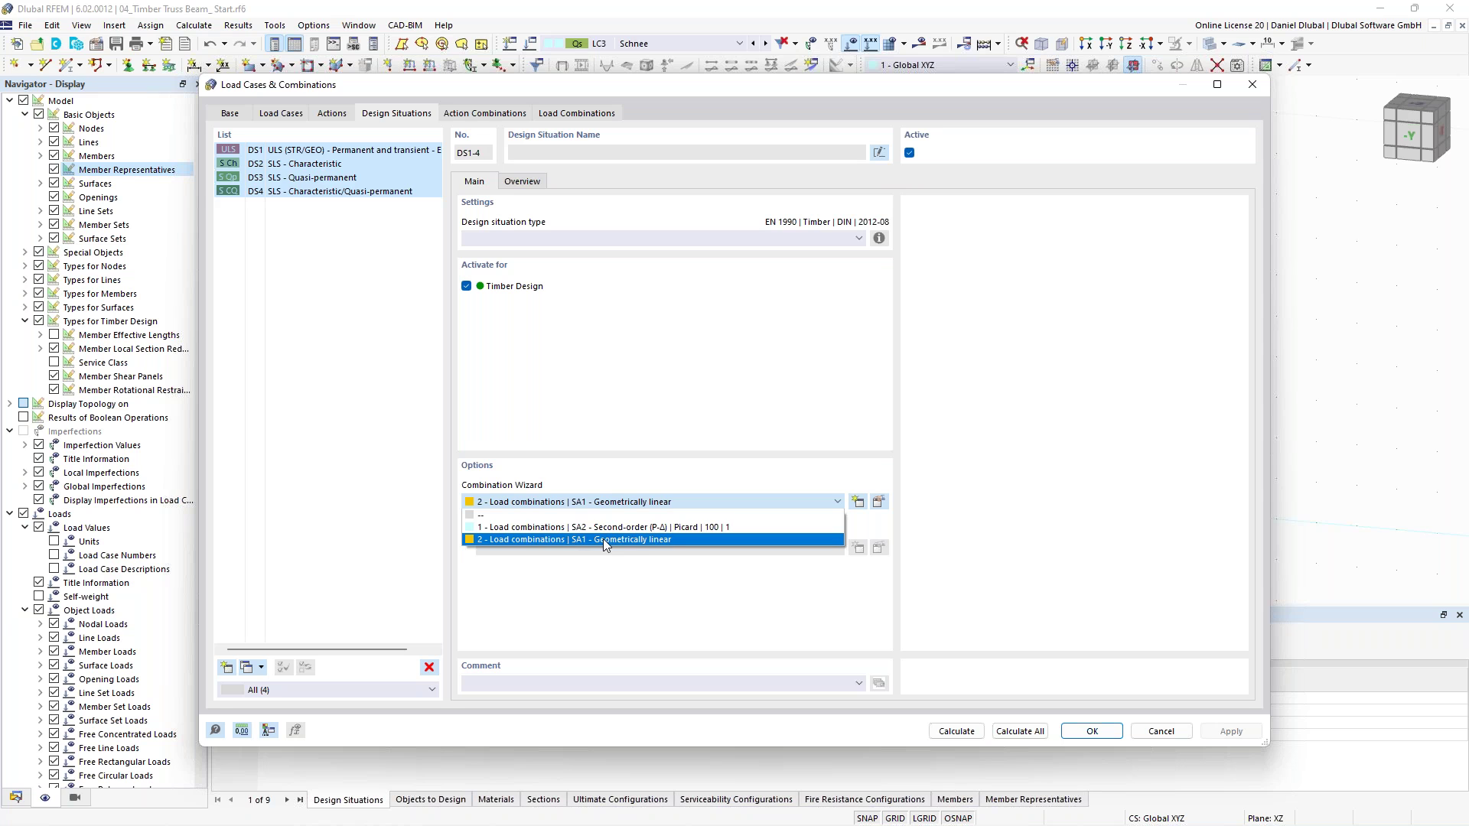
{"action": "left_click", "coordinate": [603, 538]}
Review the generated load combinations, including the settings of CO2 and CO3
{"action": "left_click", "coordinate": [495, 114]}
{"action": "left_click", "coordinate": [560, 117]}
{"action": "left_click", "coordinate": [335, 163]}
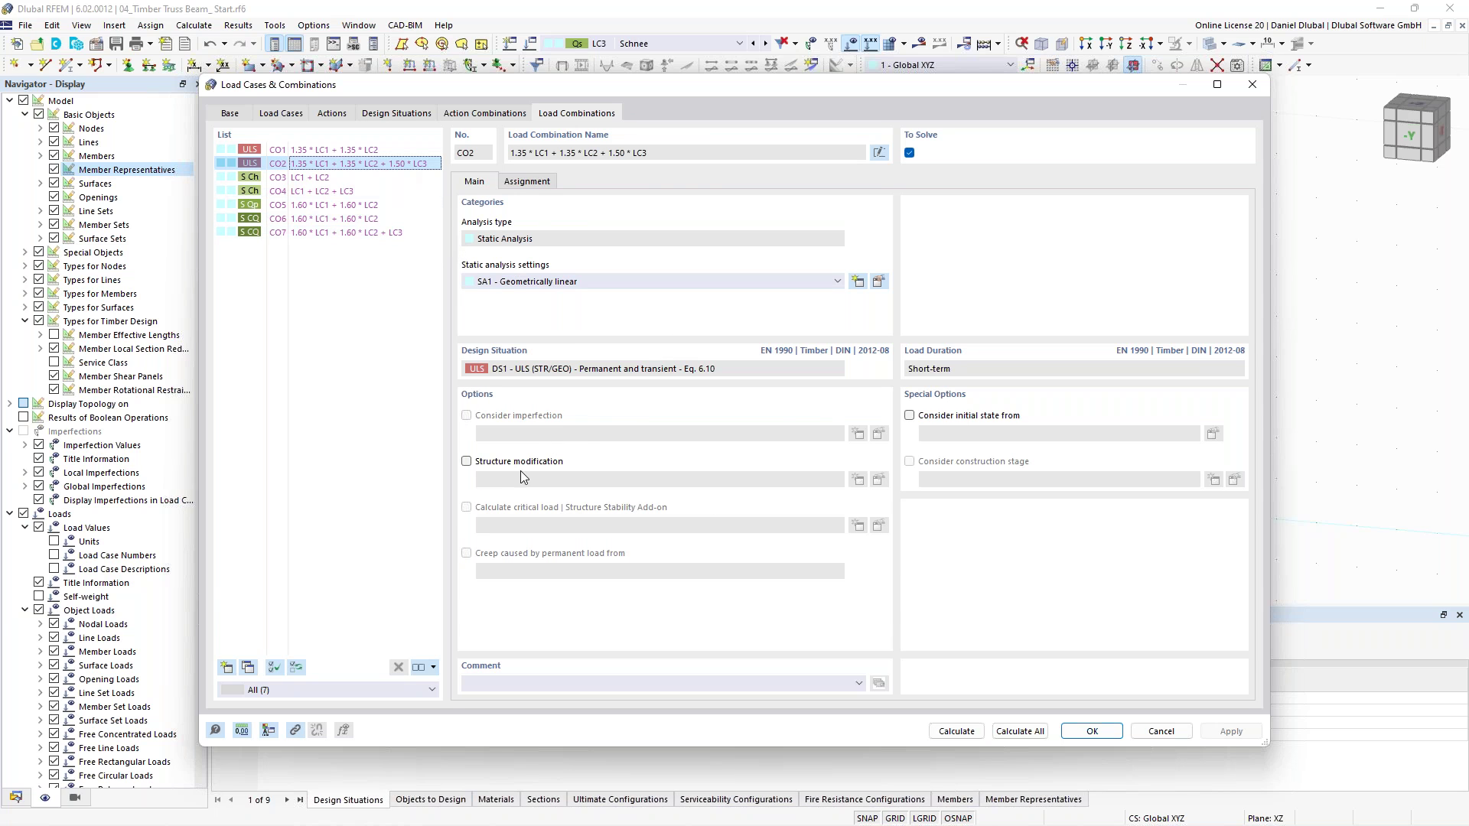
{"action": "left_click", "coordinate": [337, 177]}
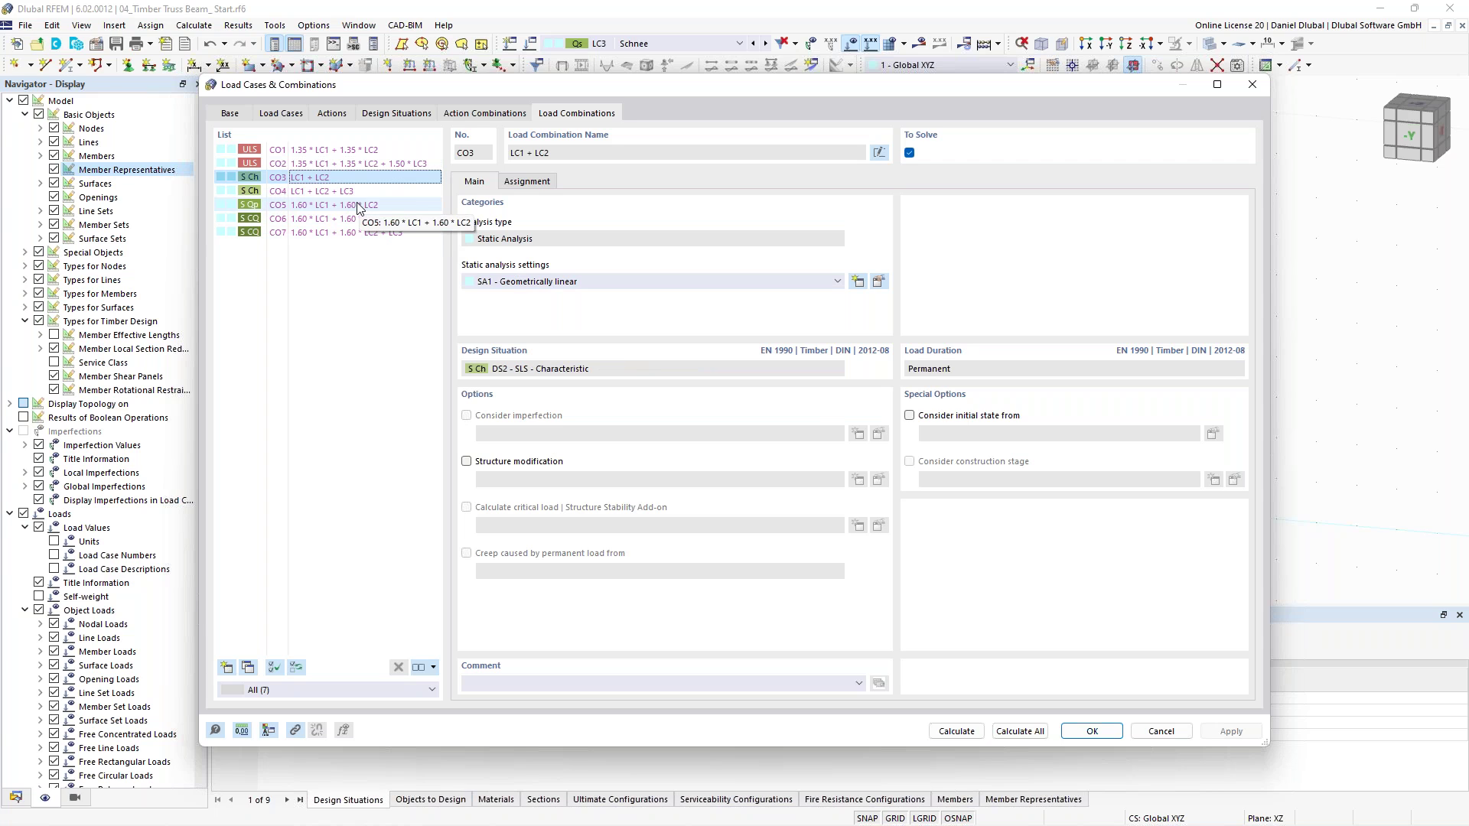
{"action": "left_click", "coordinate": [1250, 85]}
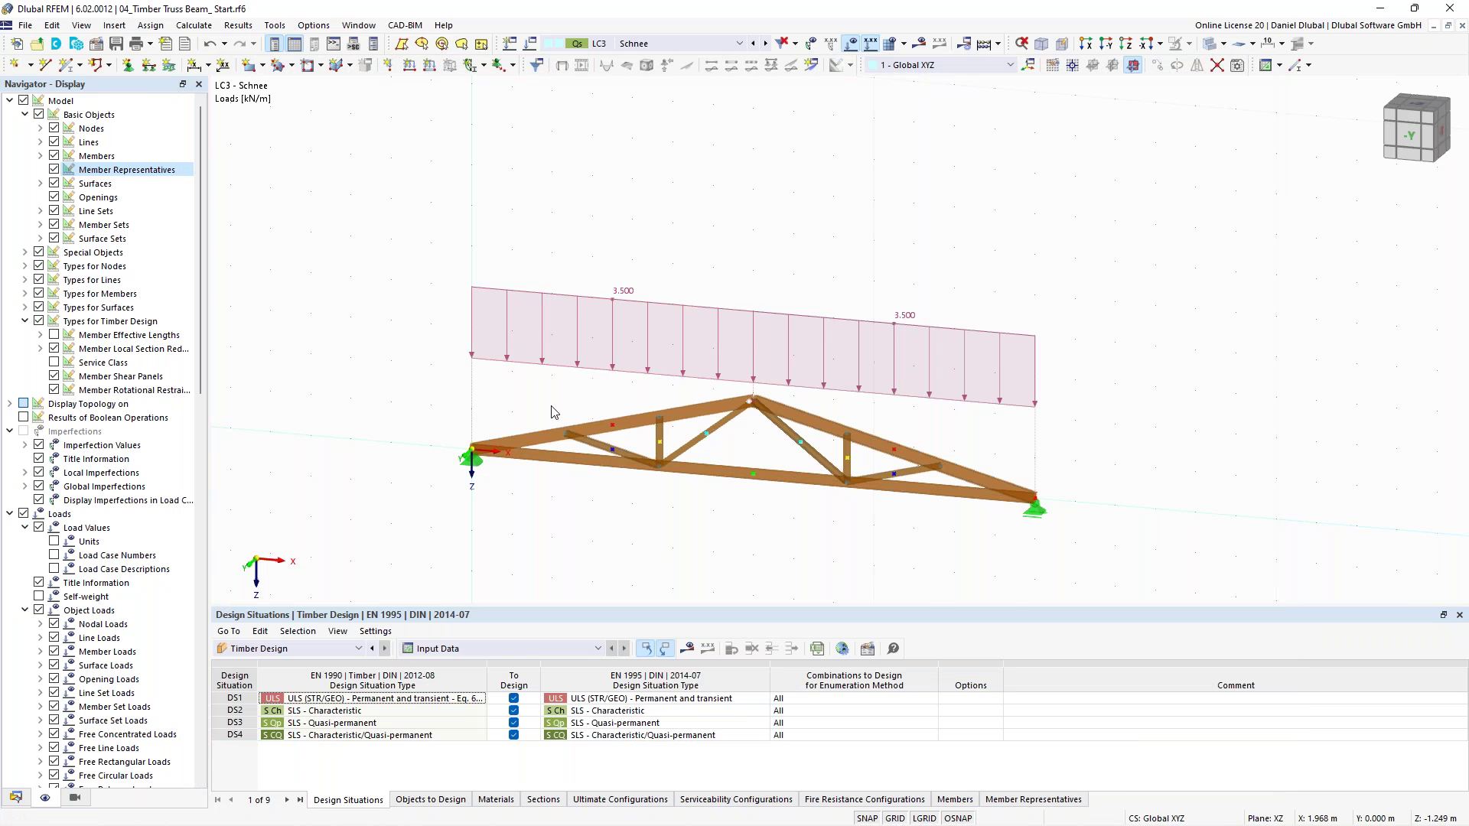
{"action": "scroll", "coordinate": [557, 410], "scroll_direction": "up", "scroll_amount": 1}
{"action": "middle_click_drag", "start_coordinate": [528, 374], "coordinate": [459, 313]}
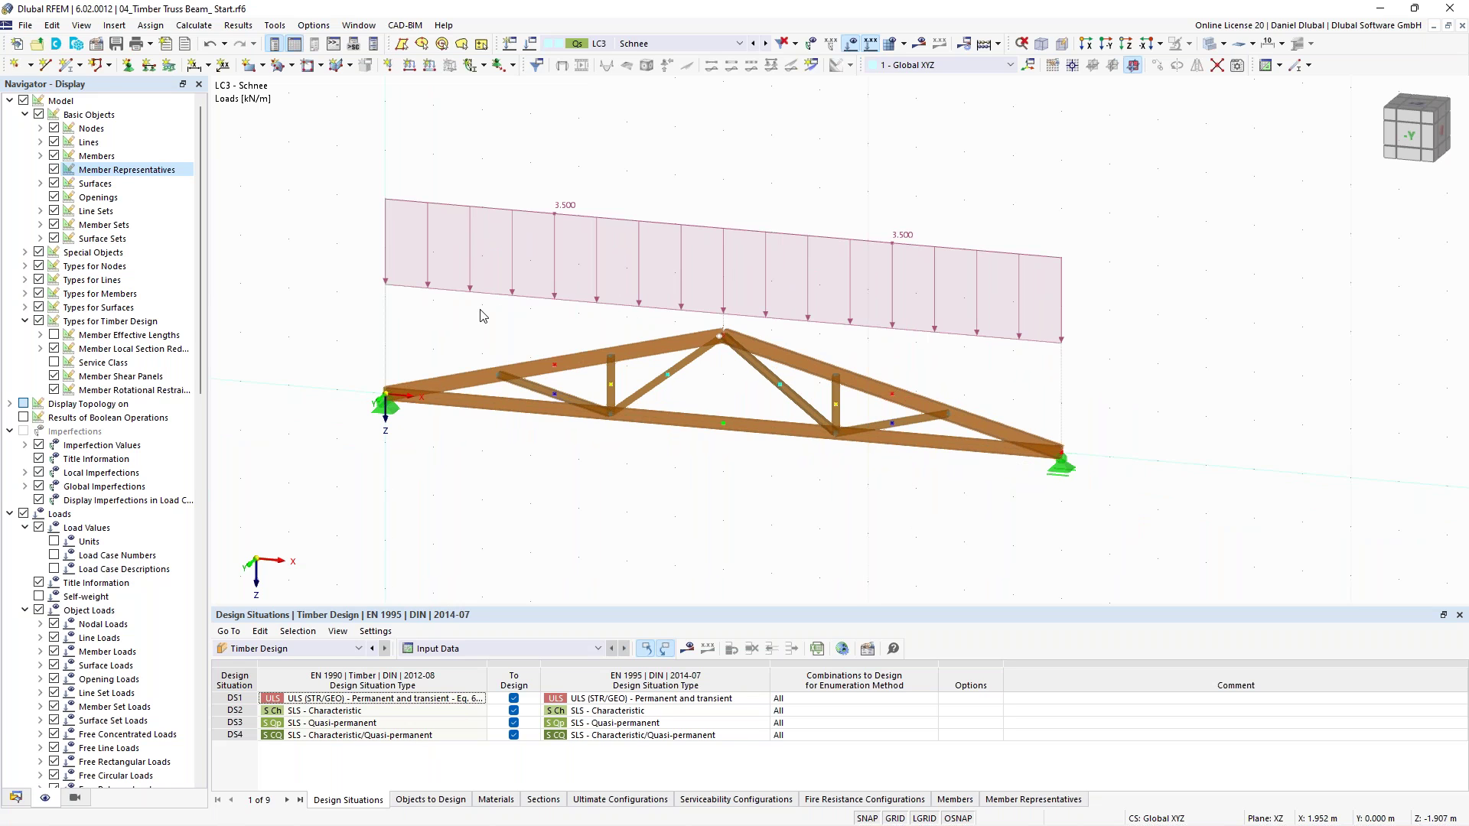
{"action": "left_click", "coordinate": [571, 369]}
{"action": "left_click", "coordinate": [807, 369]}
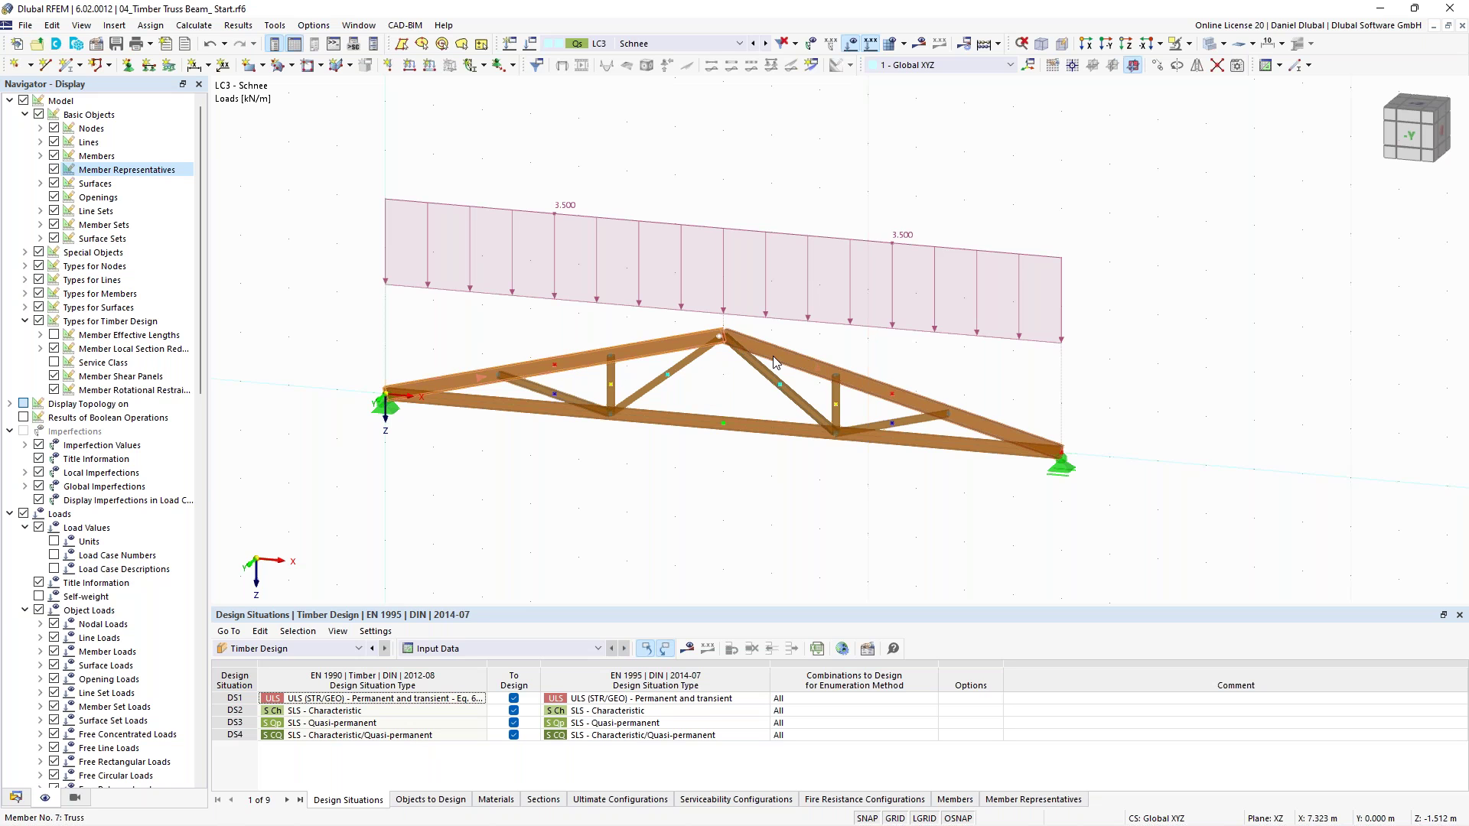
{"action": "left_click", "coordinate": [543, 303]}
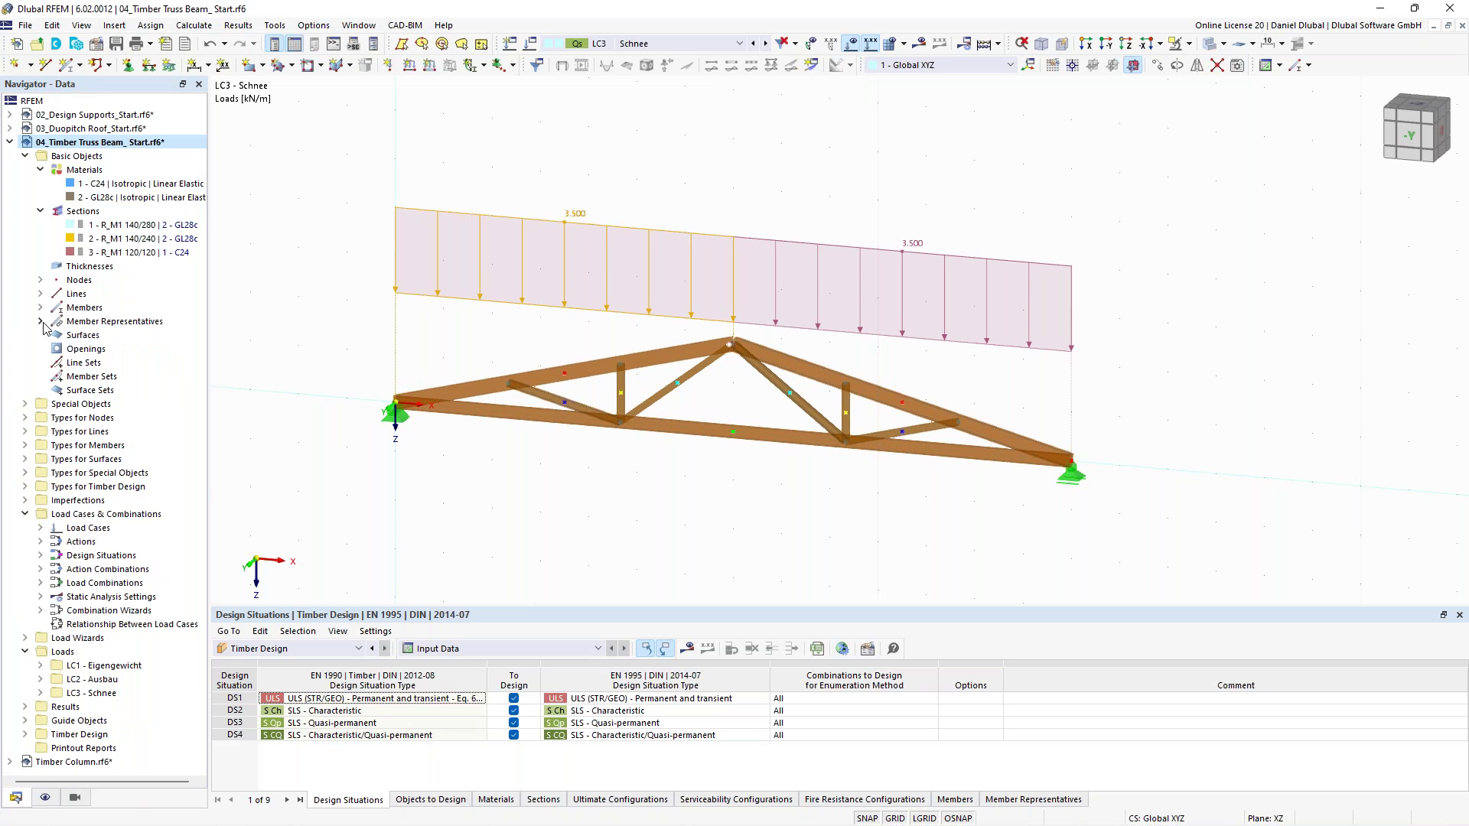
Create a new effective lengths entry for the rafters' member representative with section R_M1 140/280
{"action": "left_click", "coordinate": [41, 321]}
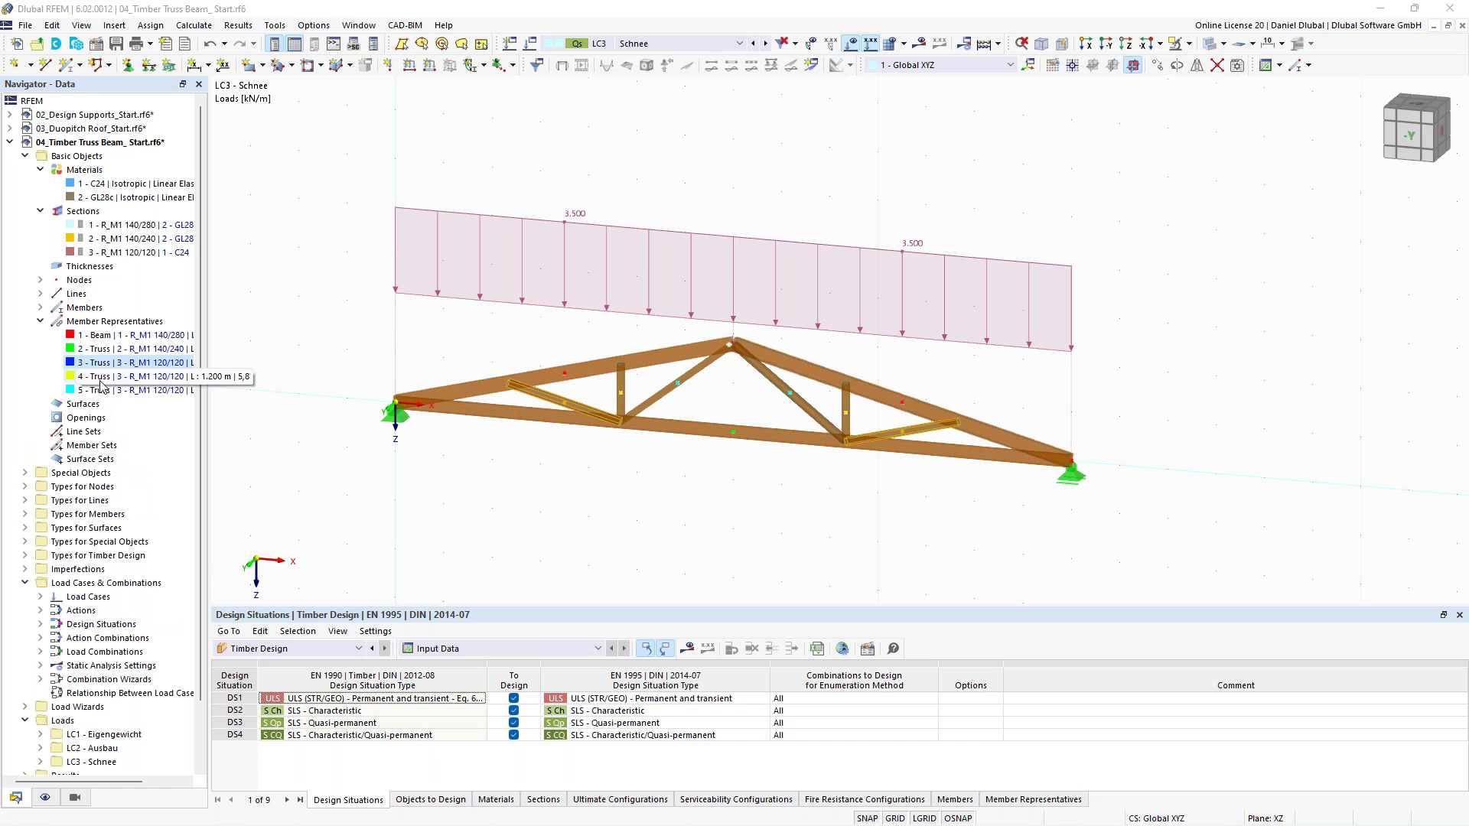
{"action": "double_click", "coordinate": [115, 335]}
{"action": "left_click", "coordinate": [484, 109]}
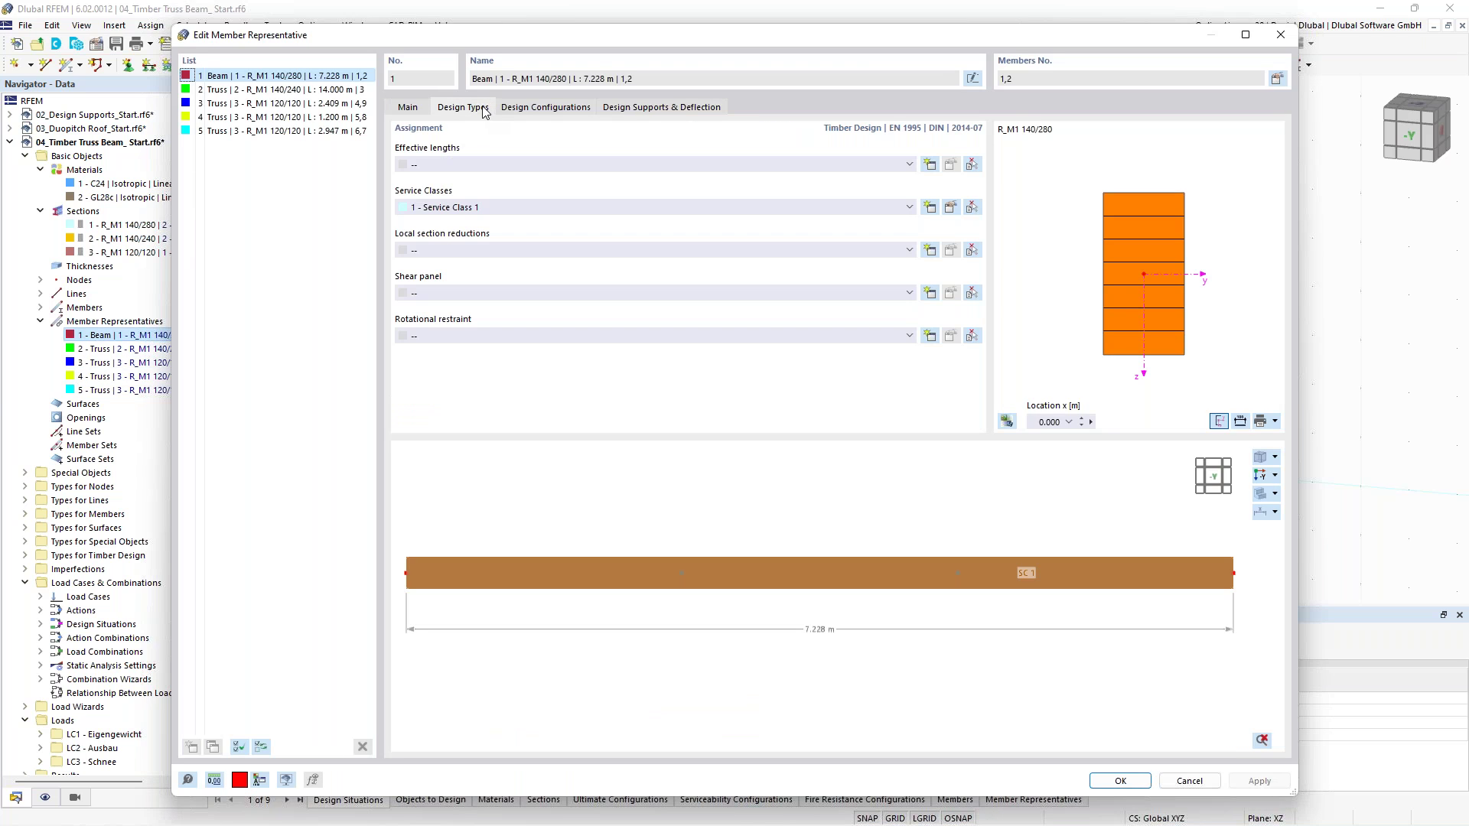
{"action": "double_click", "coordinate": [478, 162]}
{"action": "left_click", "coordinate": [590, 90]}
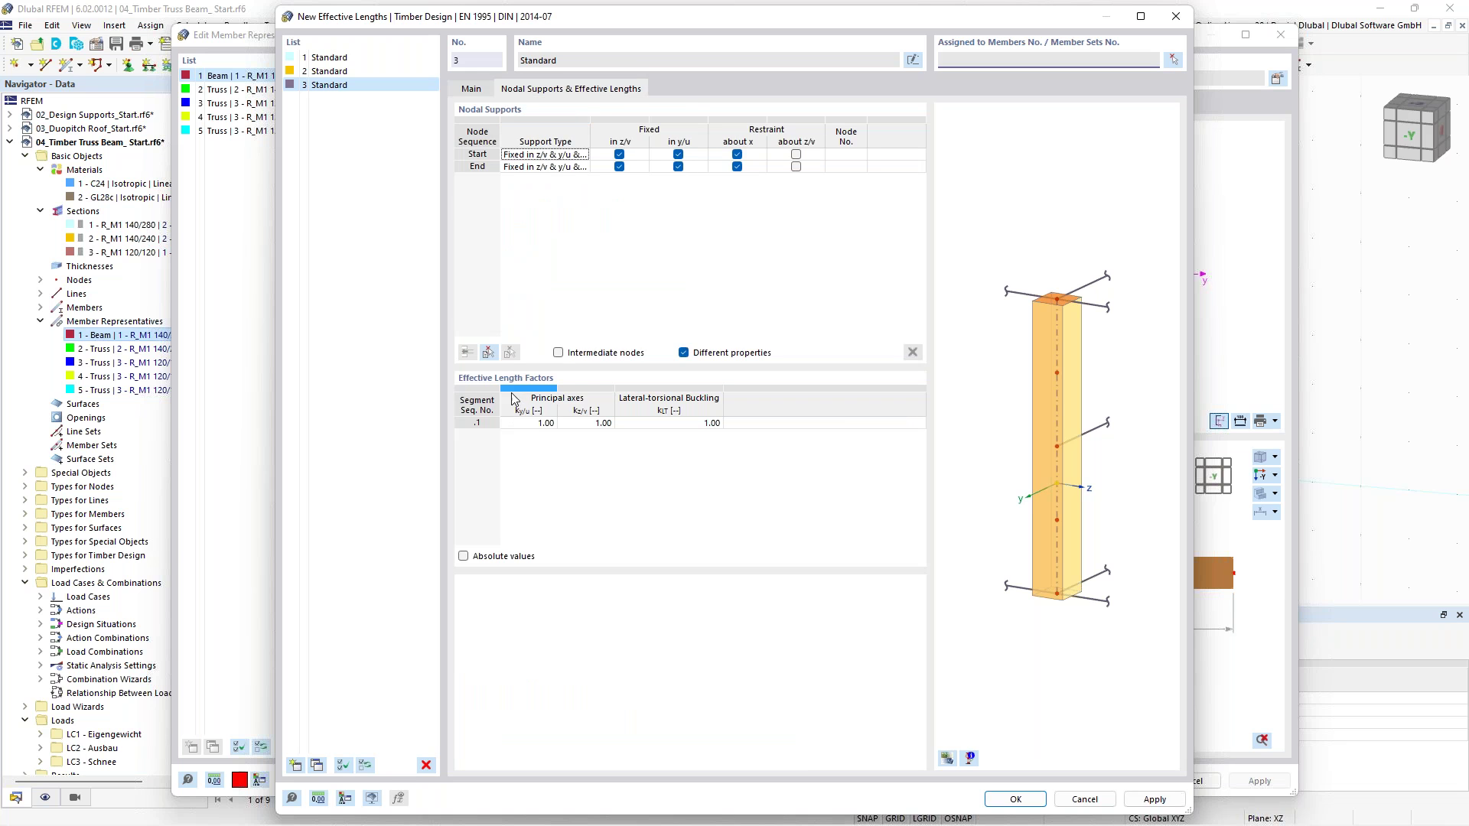
Set the rafters' effective length factors to 7.00 about y/u, 2.58 about z/v and 2.58 for lateral-torsional buckling
{"action": "left_click", "coordinate": [535, 423]}
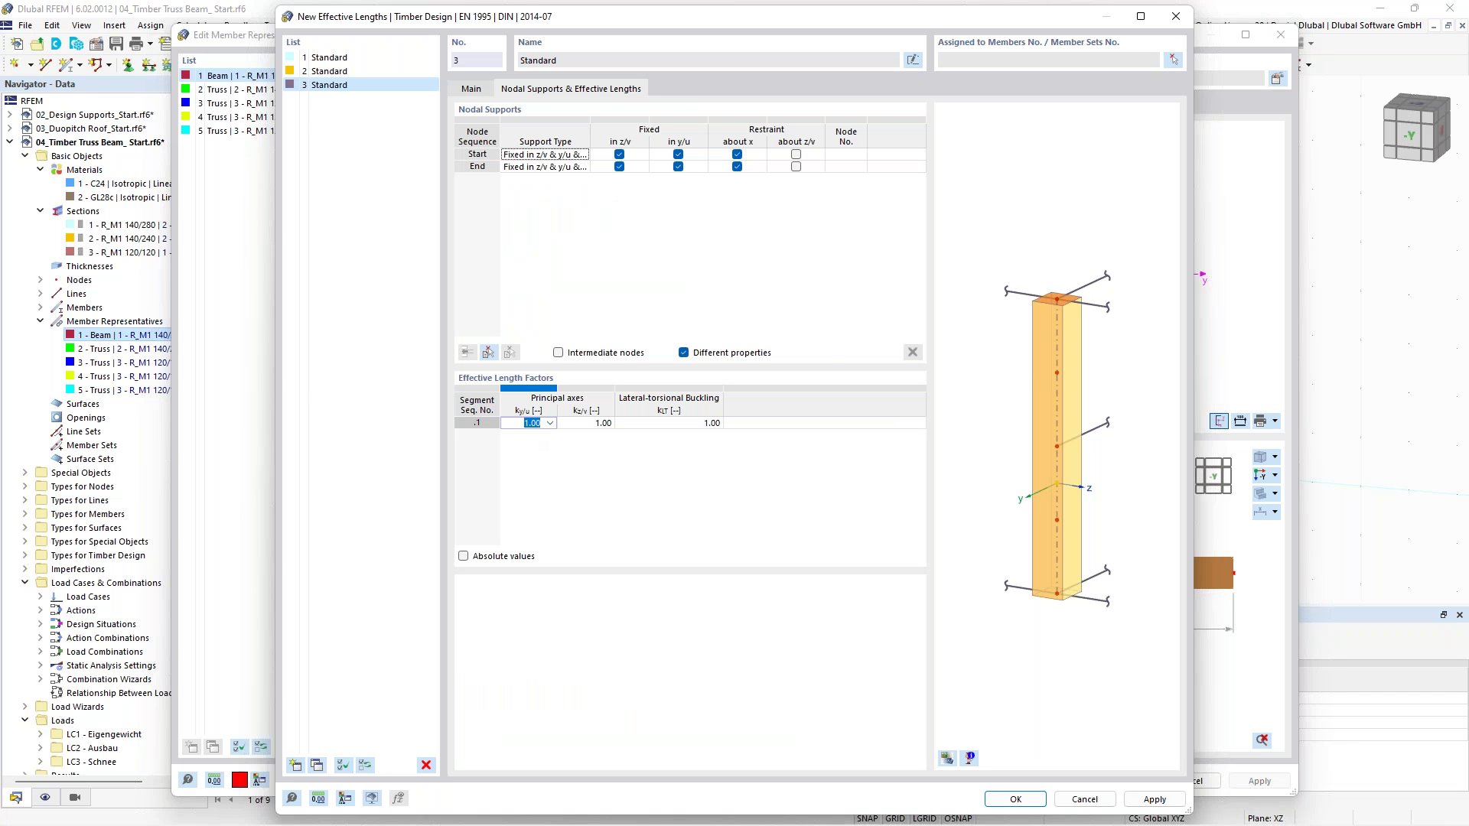
{"action": "type", "text": "7"}
{"action": "key", "text": "Return"}
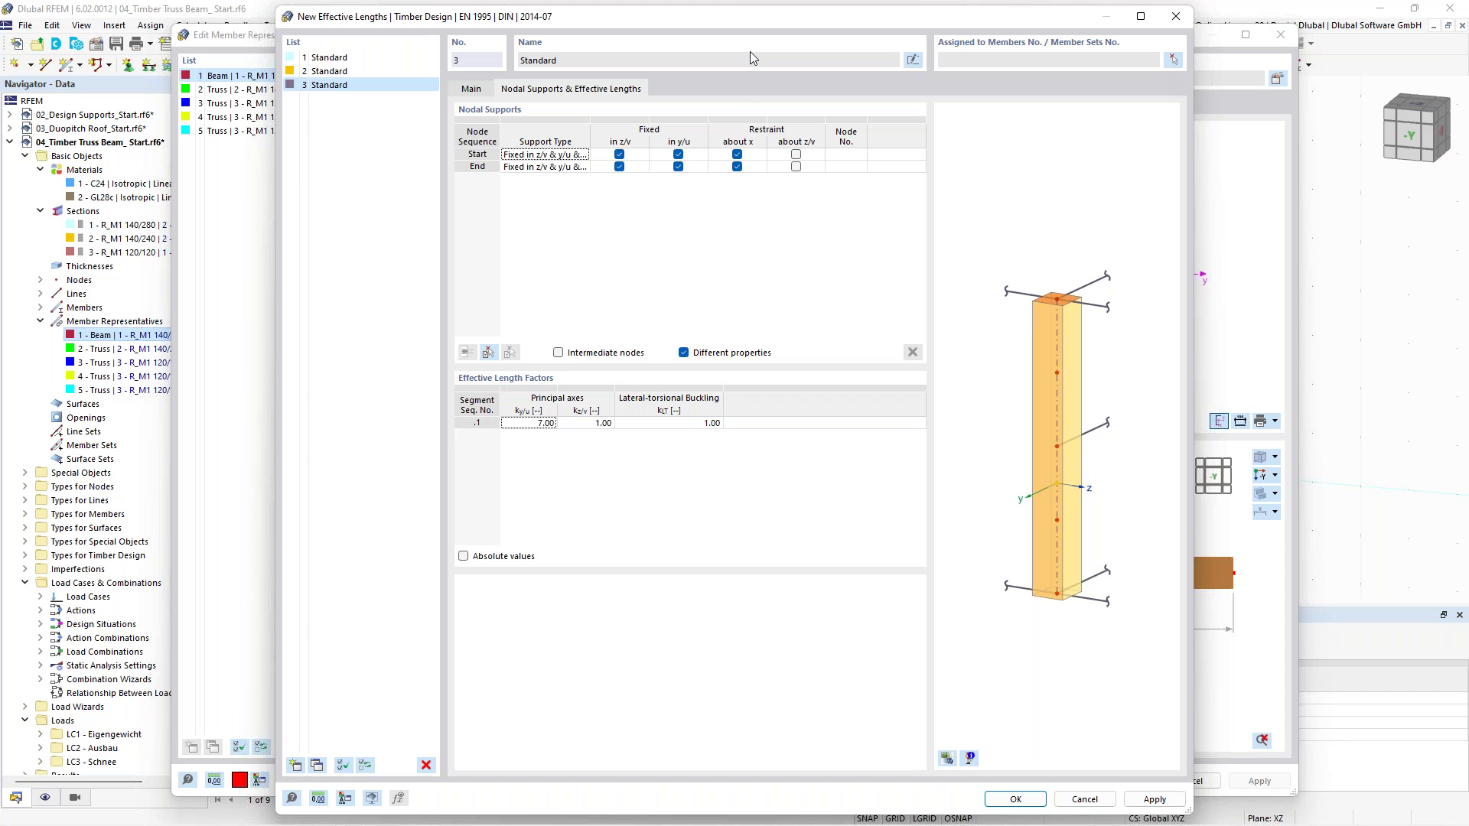
{"action": "left_click", "coordinate": [587, 423]}
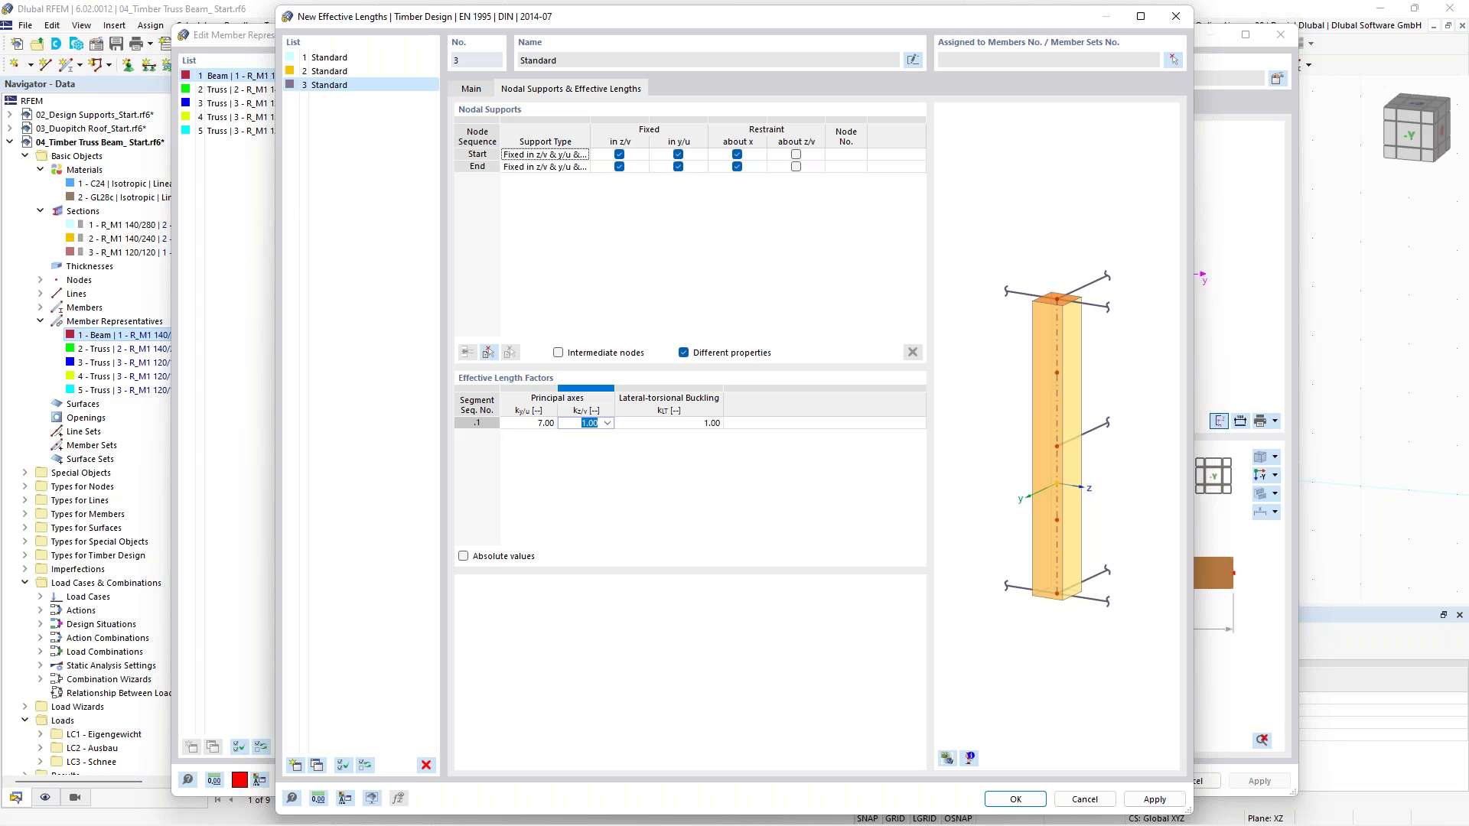
{"action": "type", "text": "2,58"}
{"action": "left_click", "coordinate": [602, 436]}
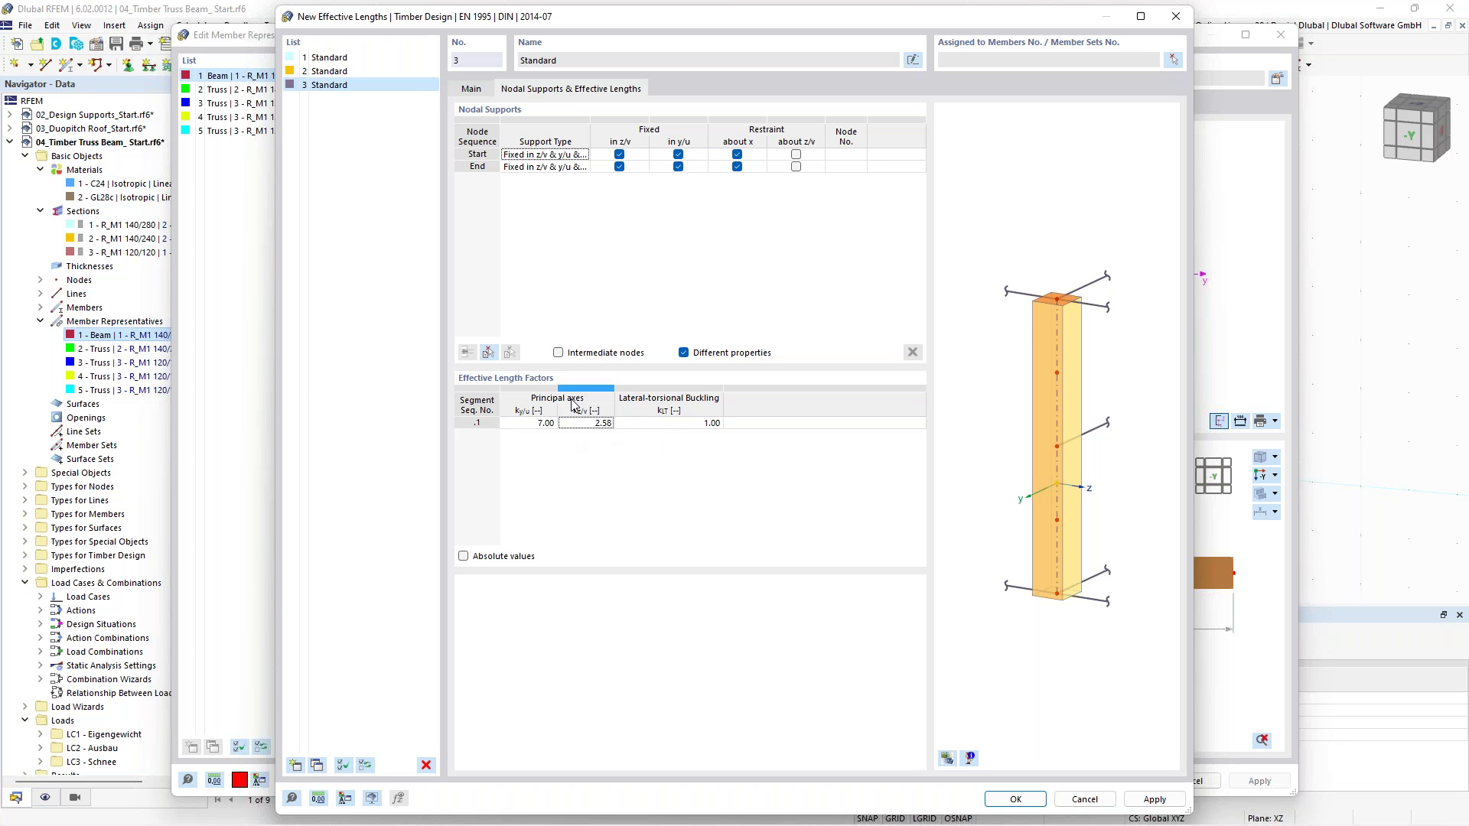
{"action": "left_click", "coordinate": [710, 427]}
{"action": "type", "text": "2,58"}
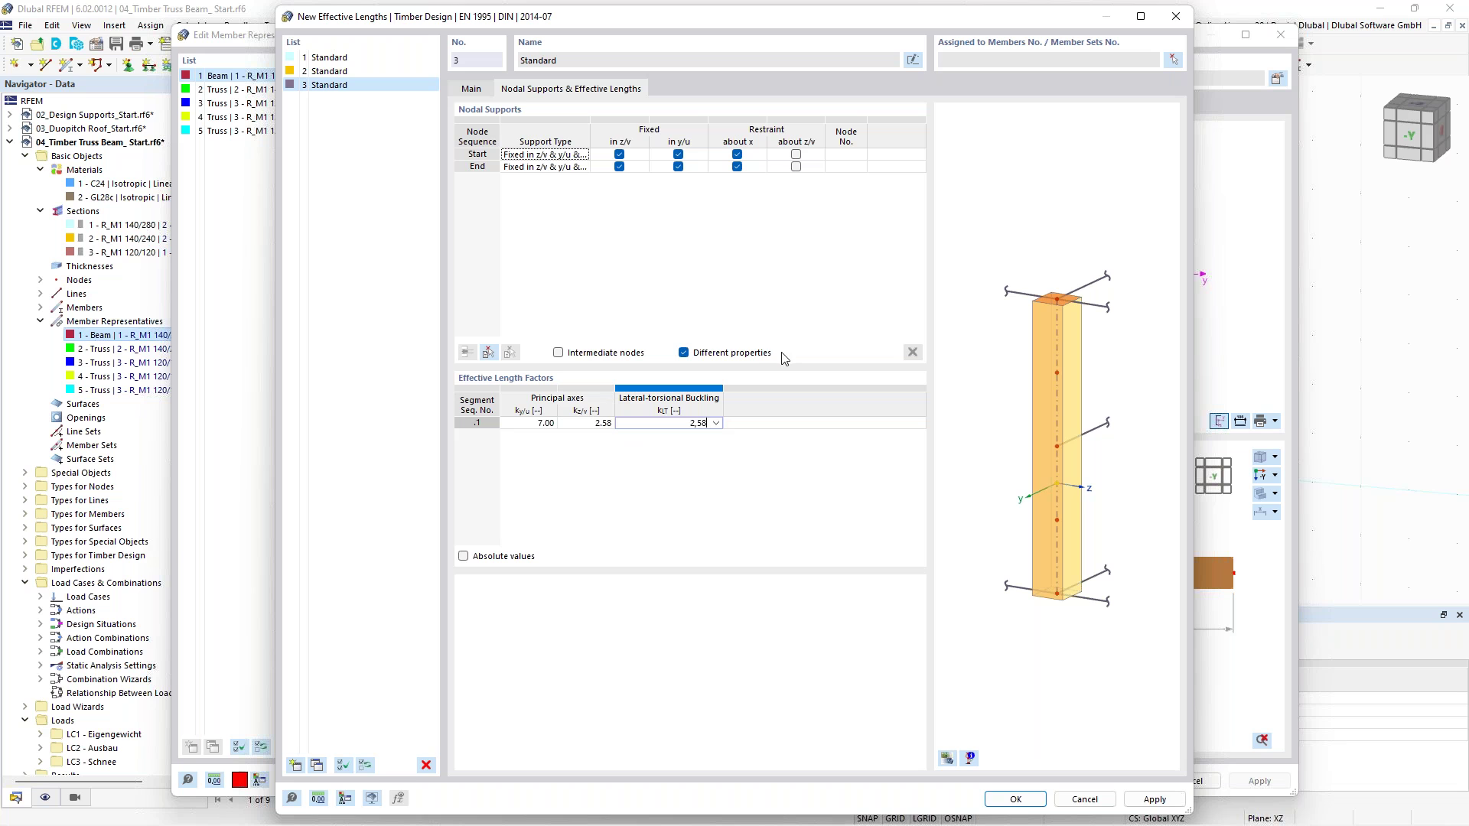
{"action": "left_click", "coordinate": [1015, 800]}
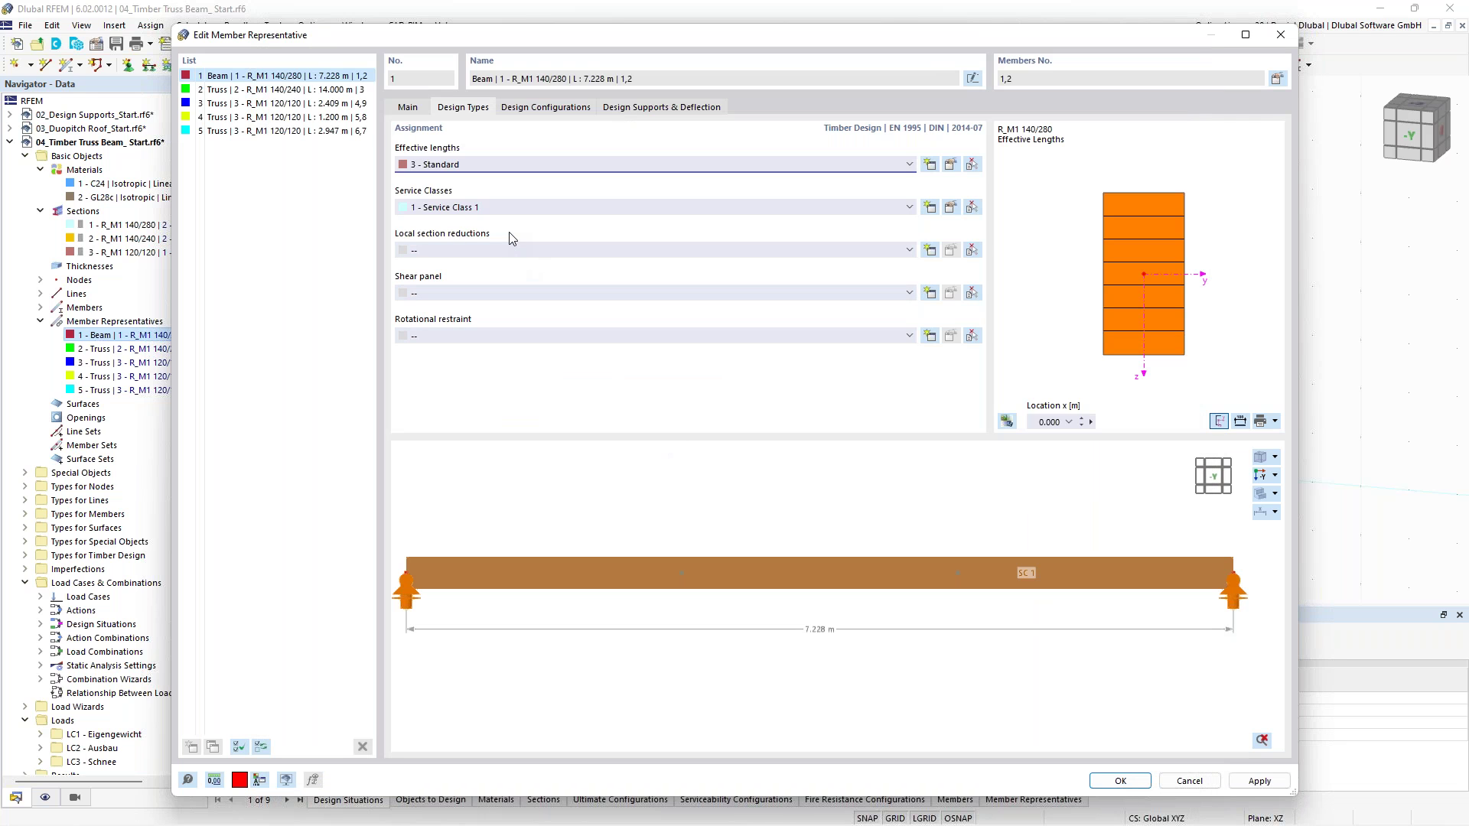
Review the general, stability and standard parameters of the ultimate configuration assigned to the rafters
{"action": "left_click", "coordinate": [563, 111]}
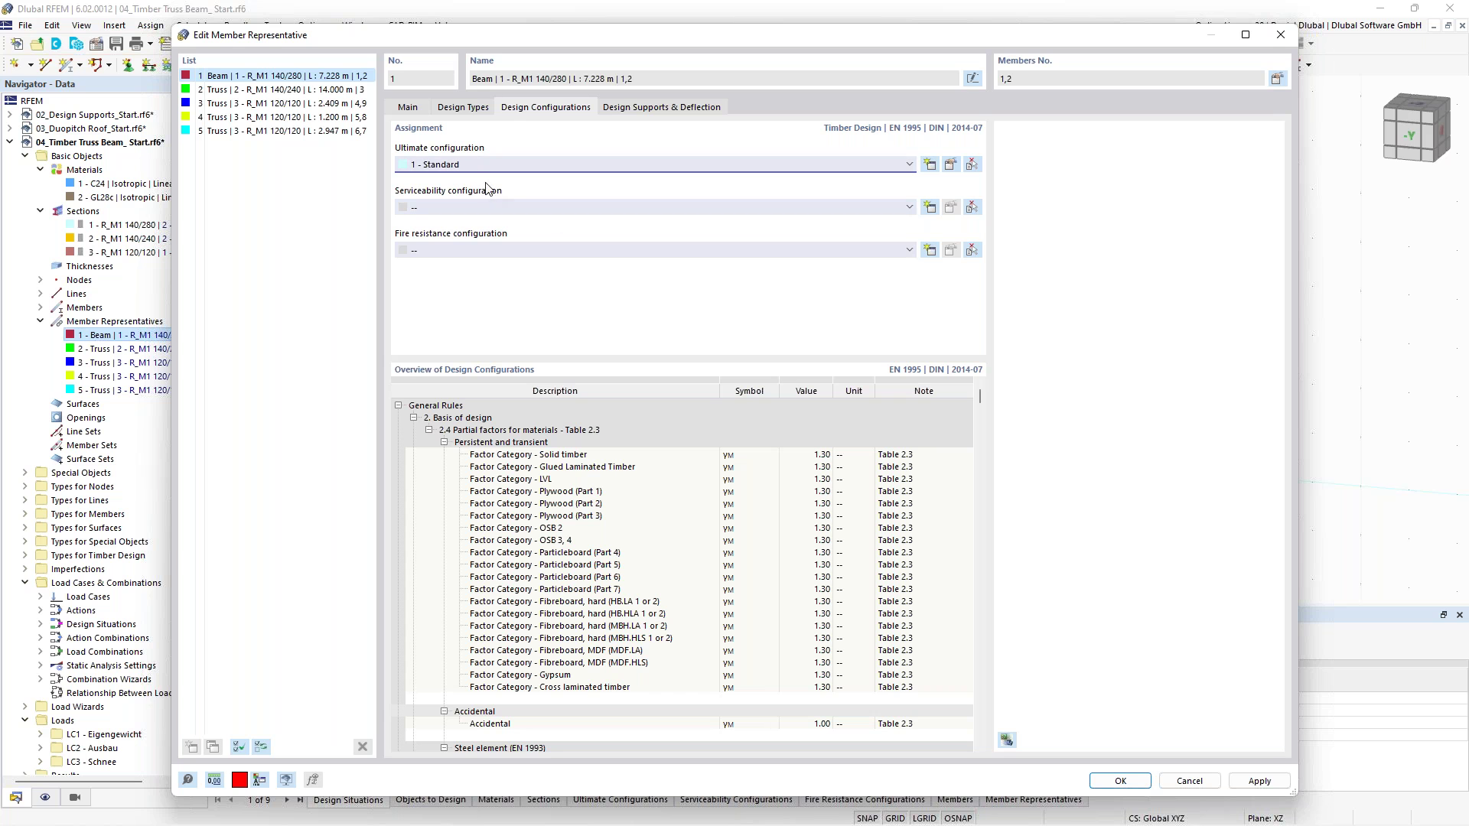
{"action": "left_click", "coordinate": [951, 164]}
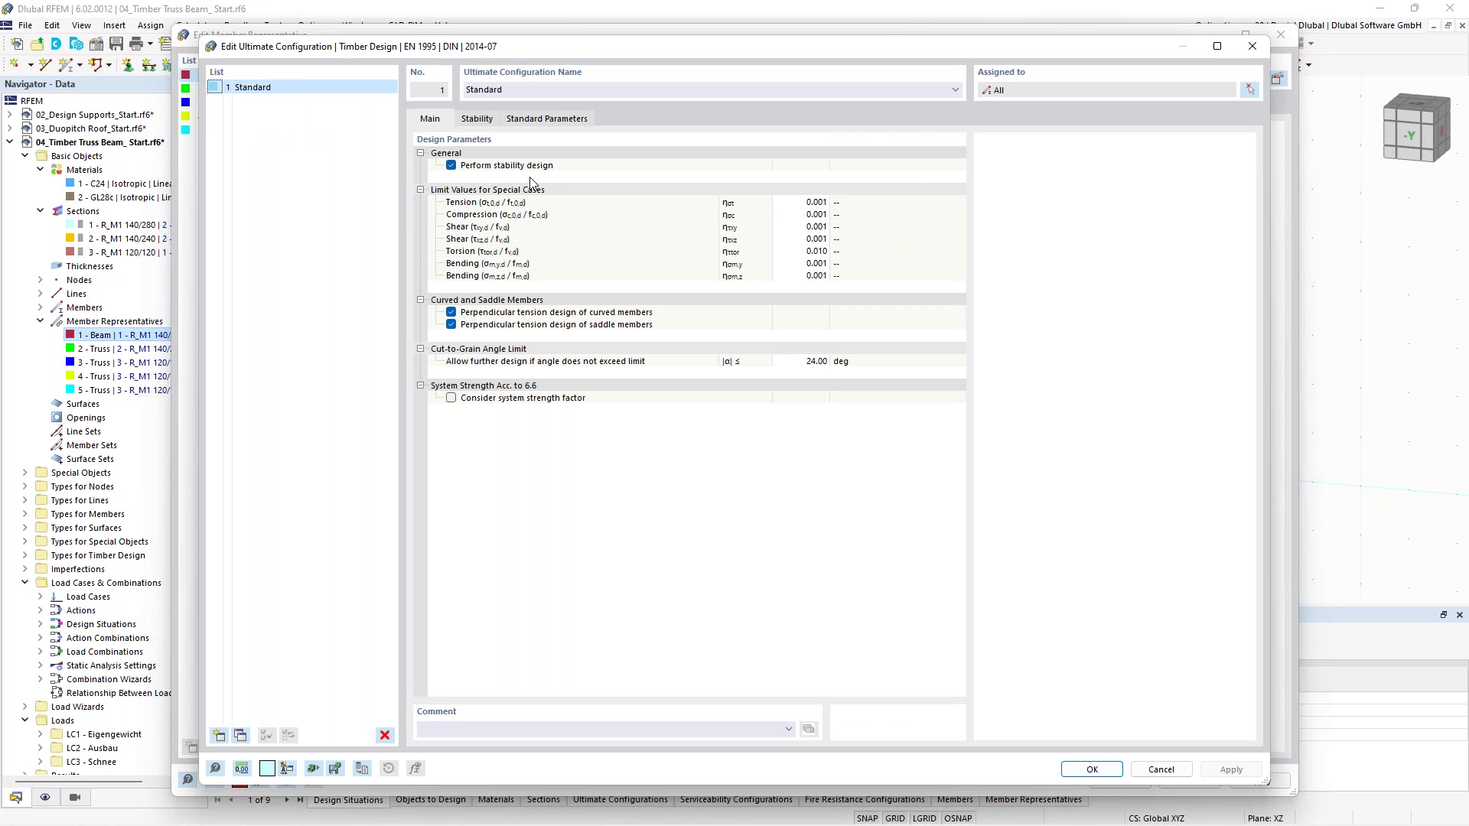
{"action": "left_click", "coordinate": [477, 119]}
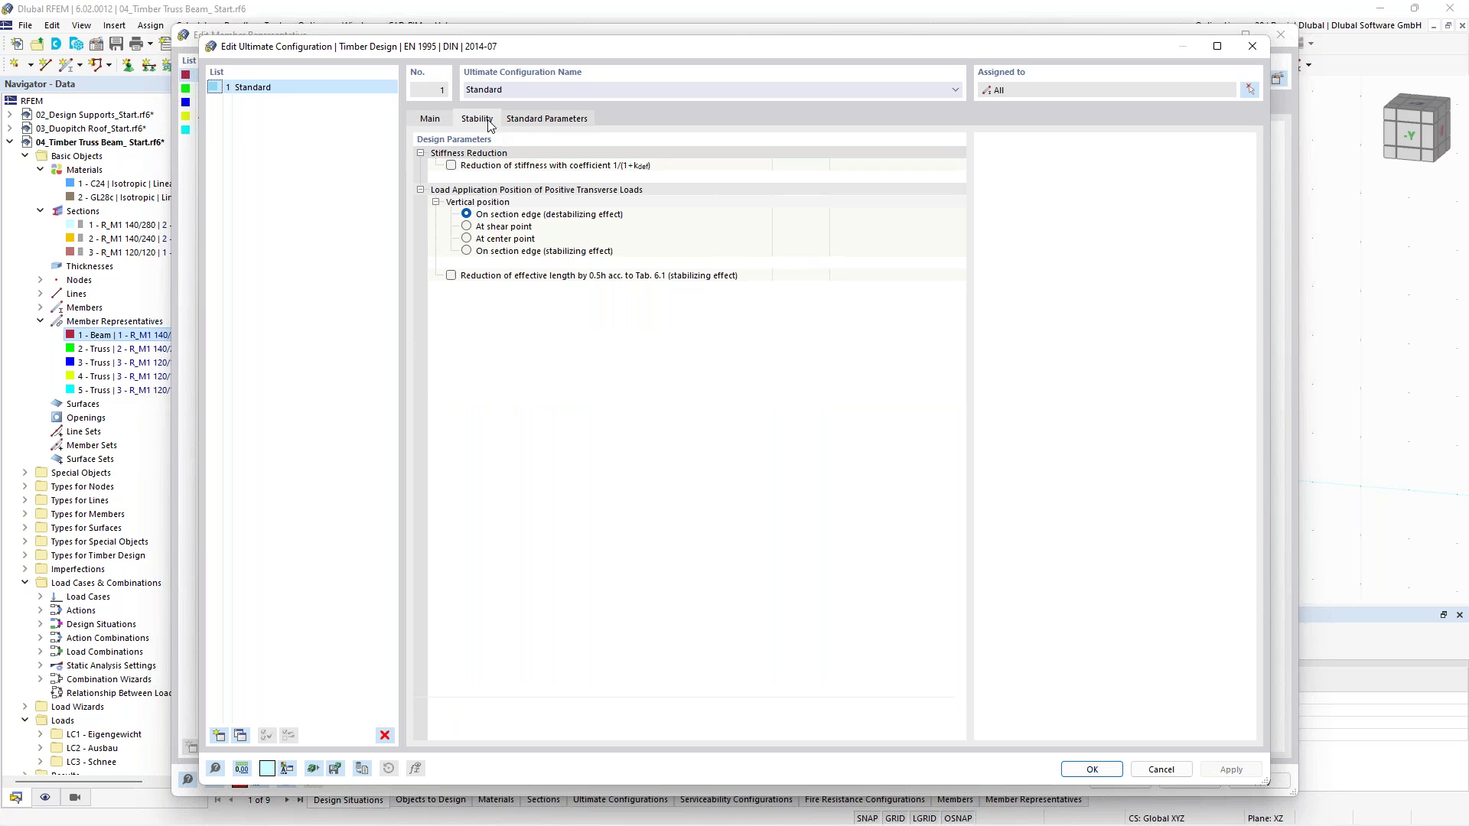
{"action": "left_click", "coordinate": [539, 121]}
{"action": "left_click", "coordinate": [430, 118]}
{"action": "left_click", "coordinate": [1252, 46]}
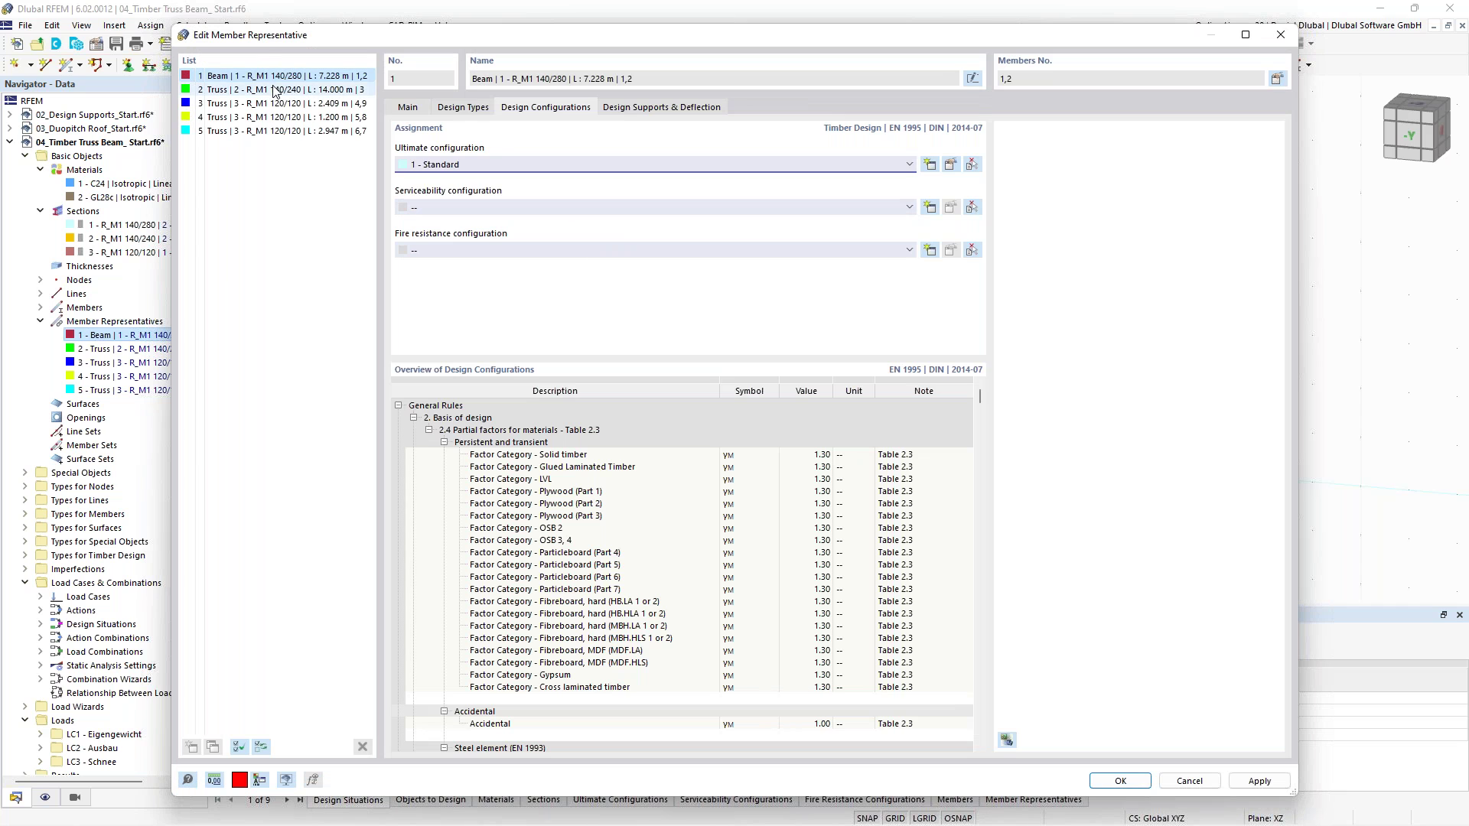
Assign new effective lengths to the 14 m bottom chord representative with lateral-torsional buckling excluded
{"action": "left_click", "coordinate": [275, 90]}
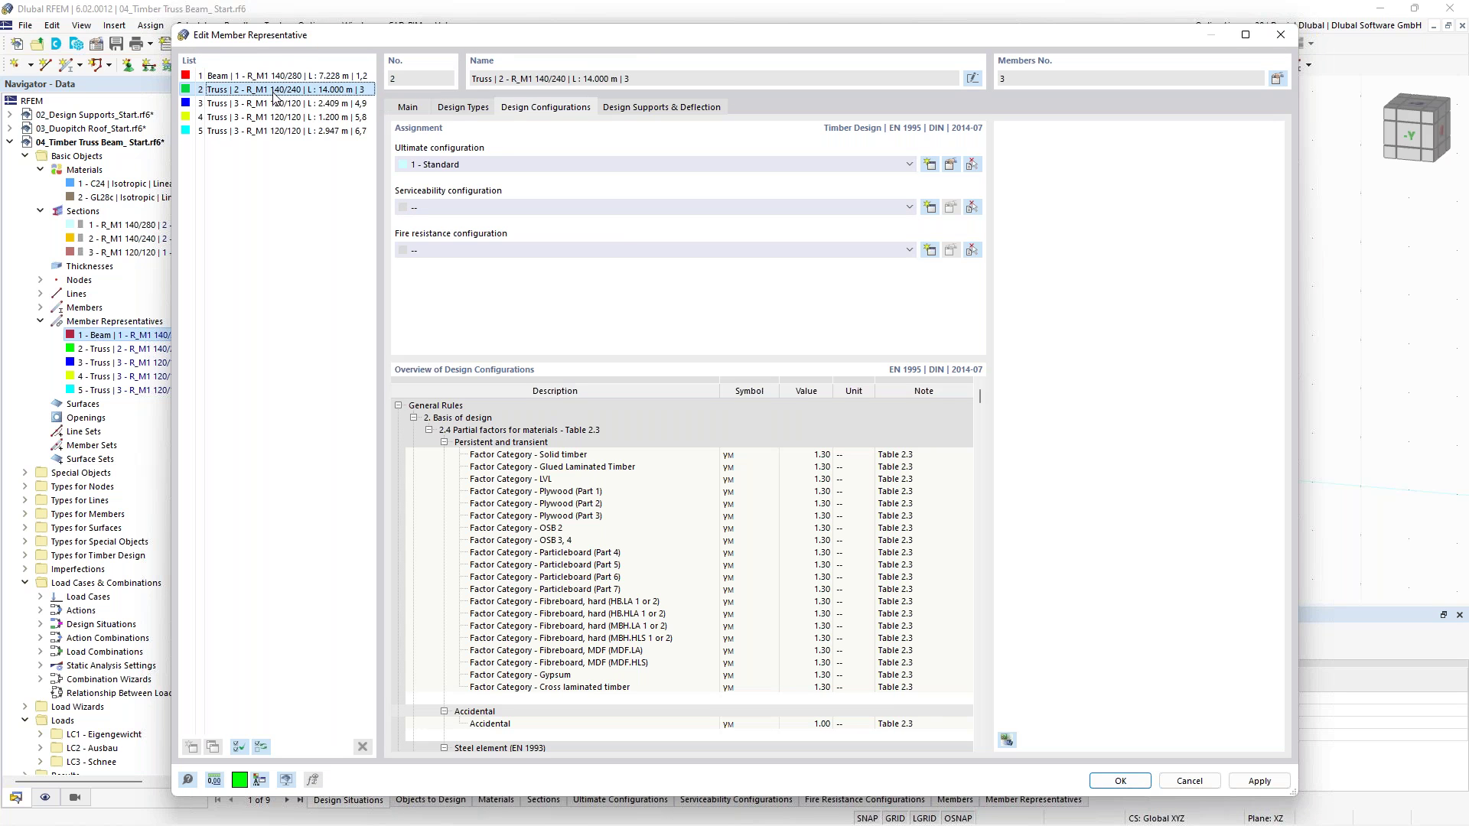
{"action": "left_click_drag", "start_coordinate": [413, 40], "coordinate": [420, 575]}
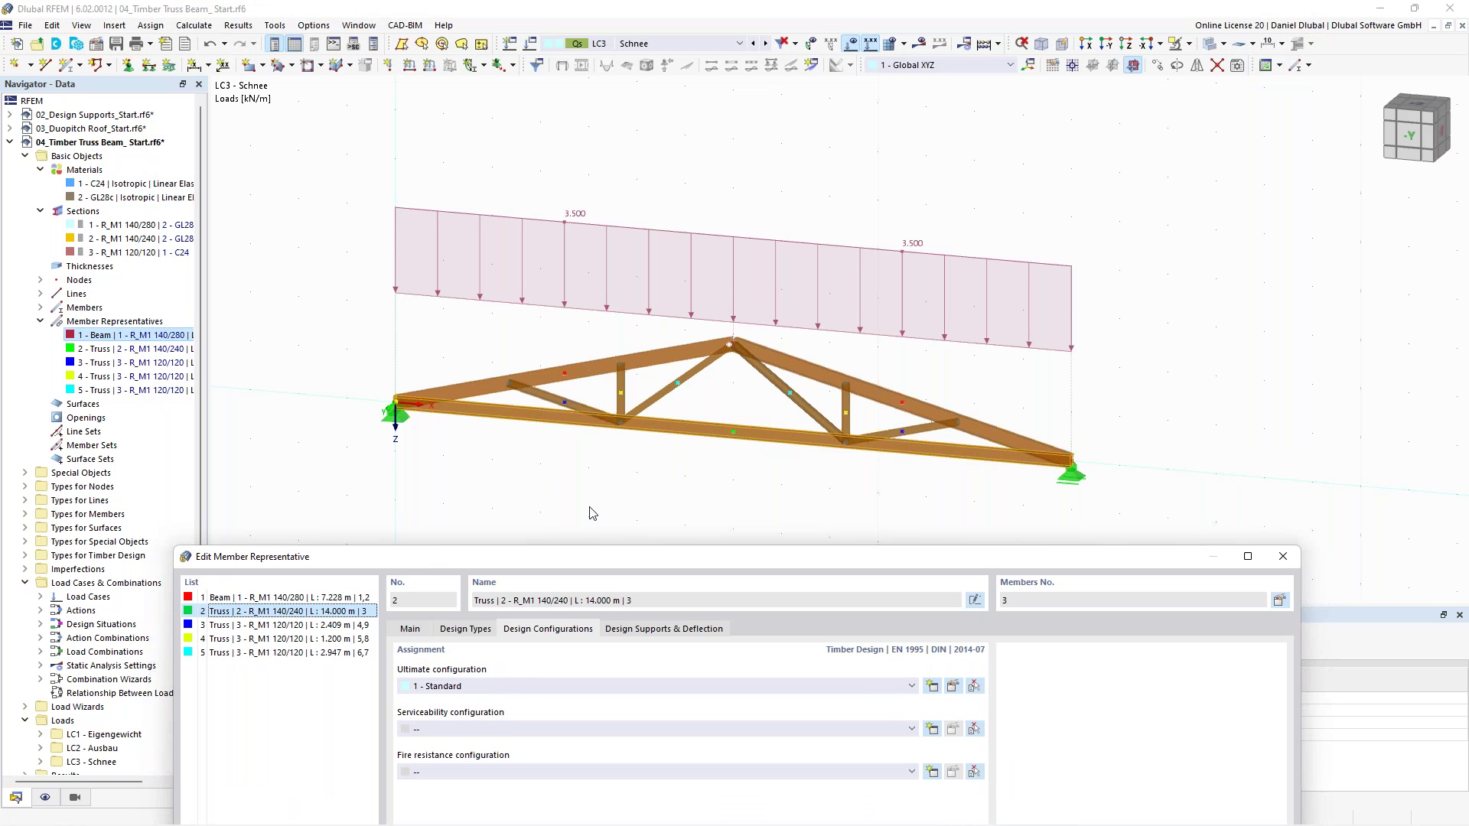
{"action": "left_click_drag", "start_coordinate": [580, 557], "coordinate": [571, 65]}
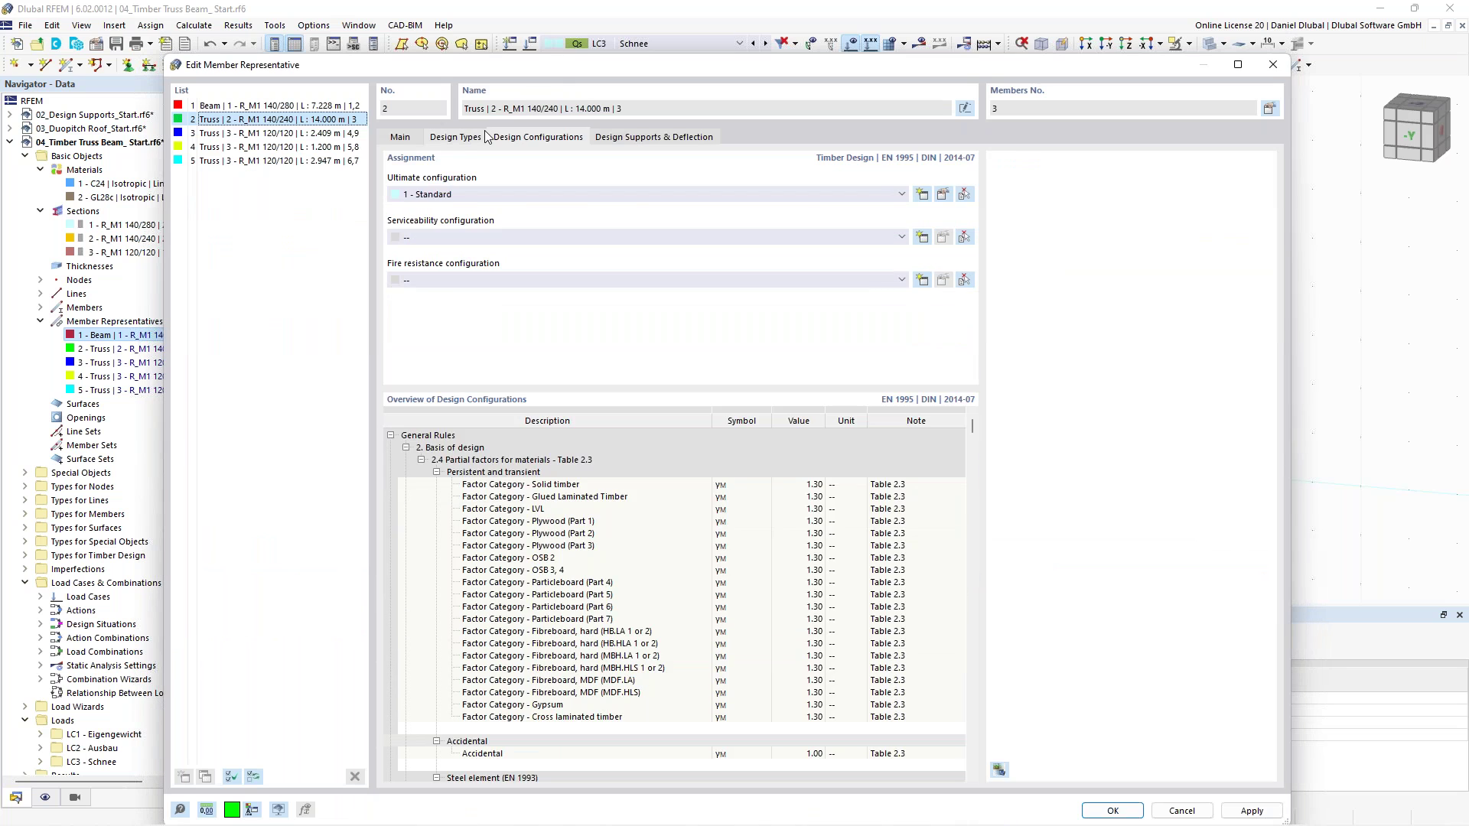
{"action": "left_click", "coordinate": [484, 132]}
{"action": "left_click", "coordinate": [924, 197]}
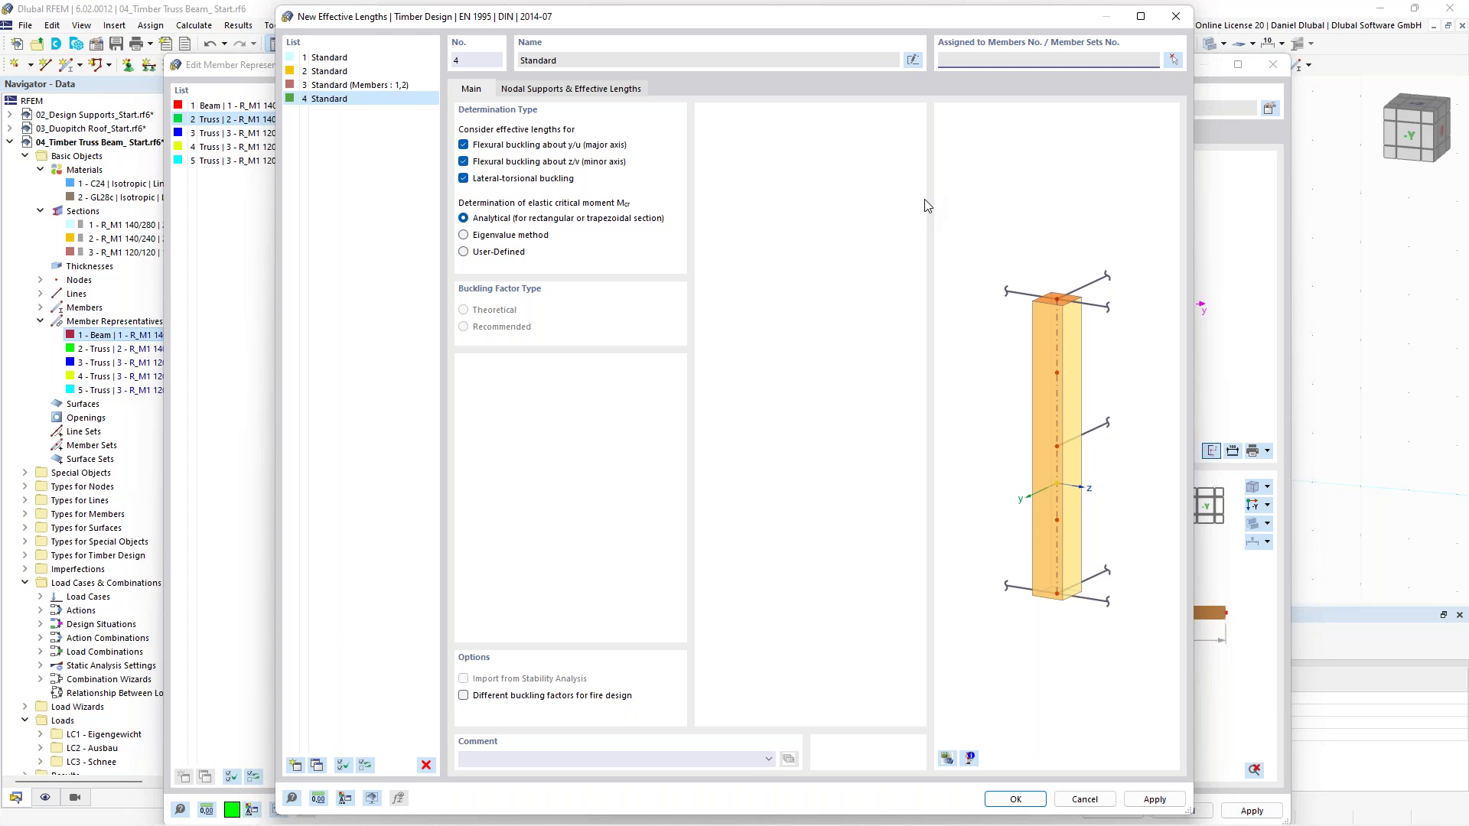
{"action": "left_click", "coordinate": [528, 178]}
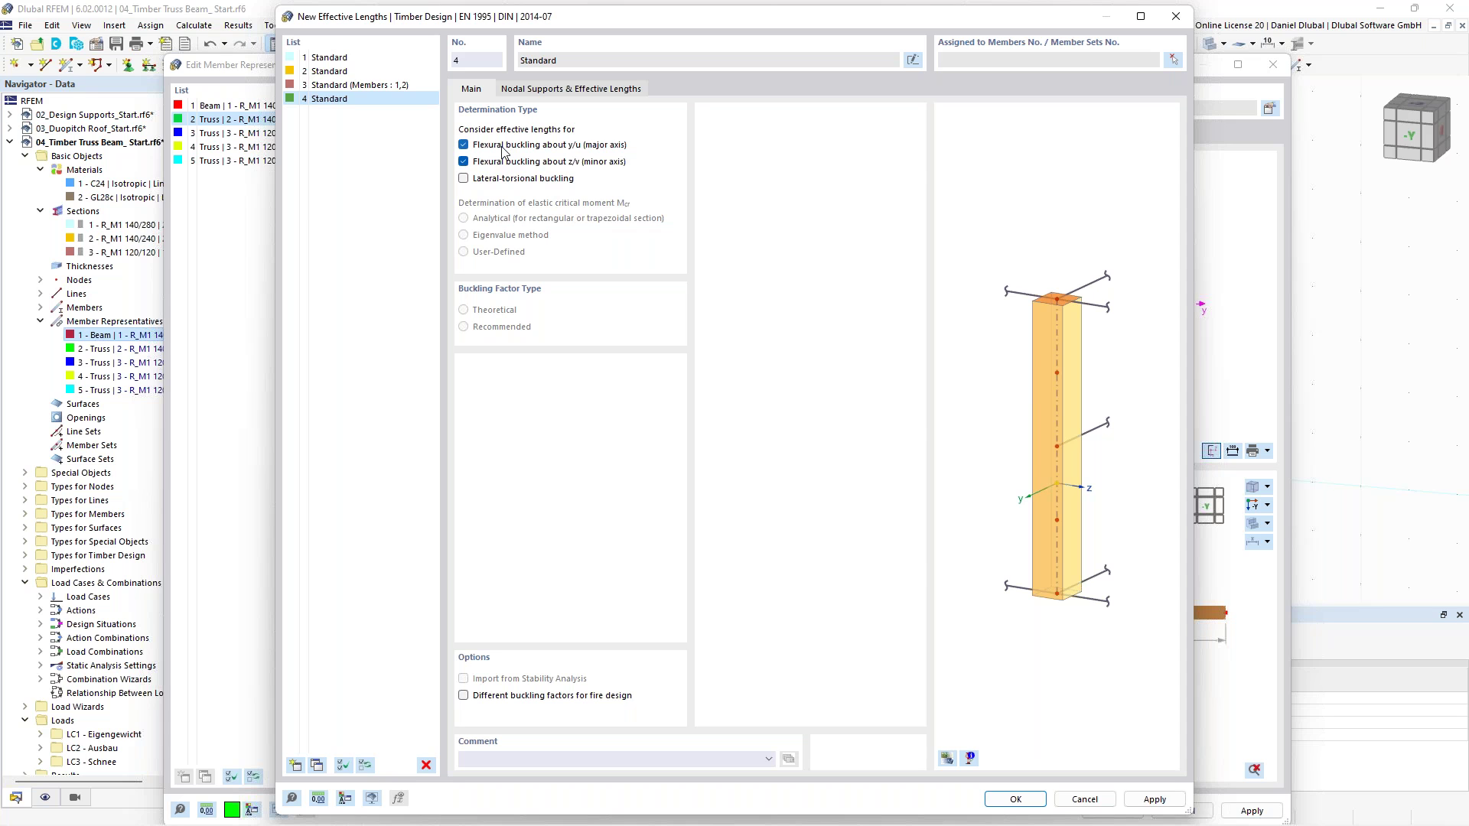
{"action": "left_click", "coordinate": [571, 88]}
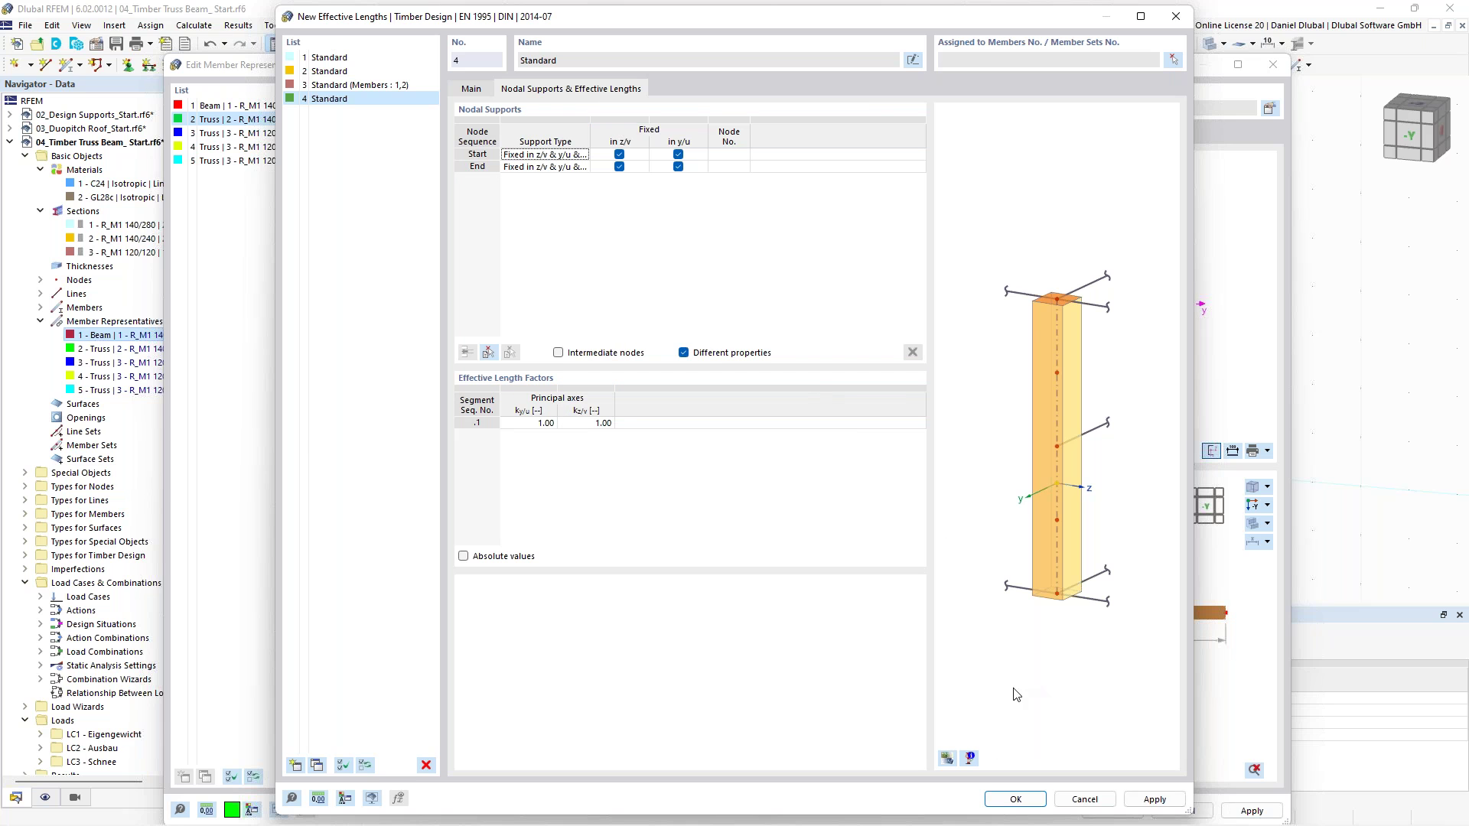
{"action": "left_click", "coordinate": [1015, 799]}
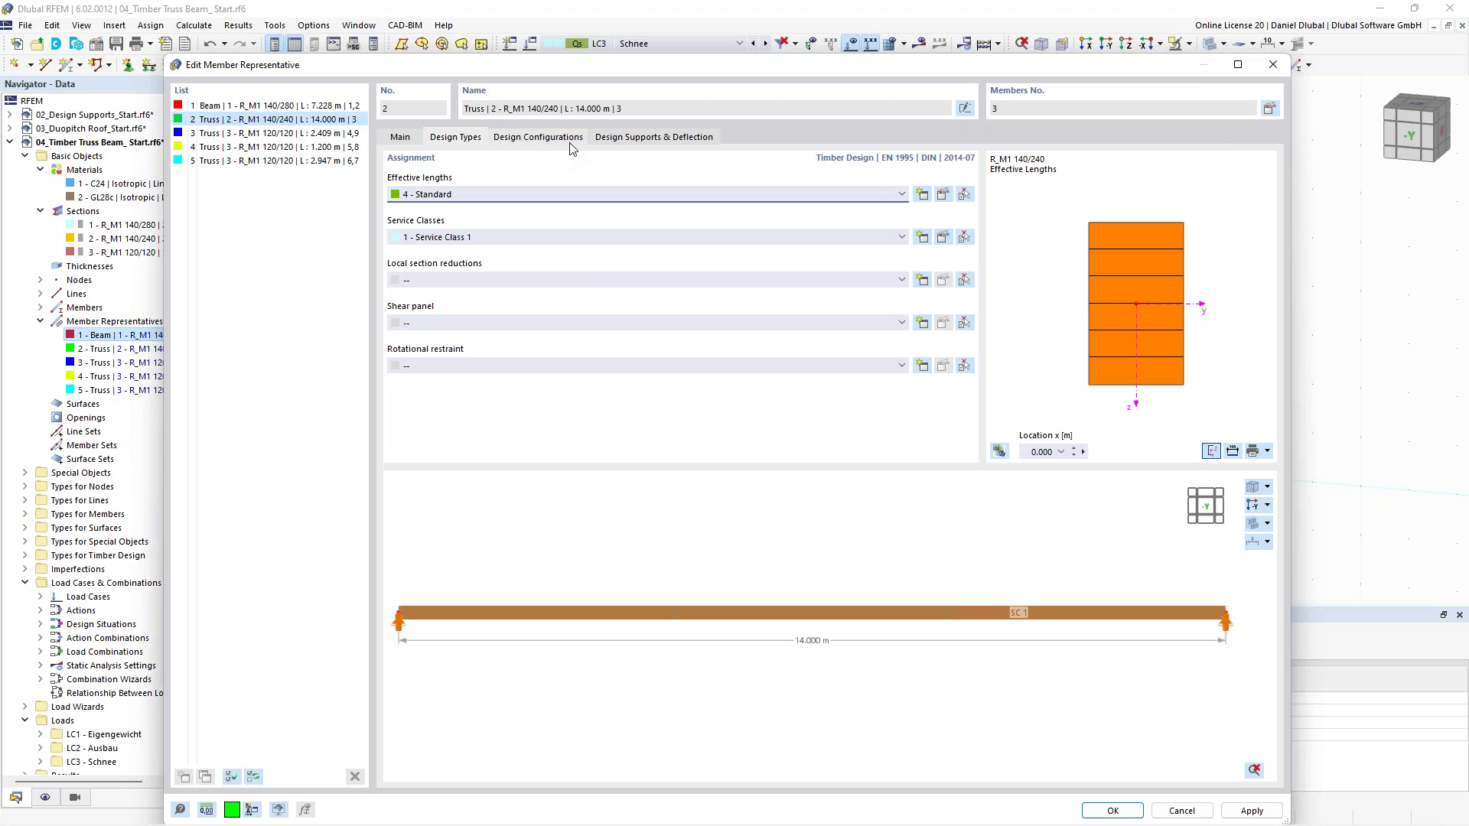
Assign serviceability configuration 1 - Standard to the bottom chord representative and open its deflection limits for review
{"action": "left_click", "coordinate": [552, 138]}
{"action": "left_click", "coordinate": [535, 239]}
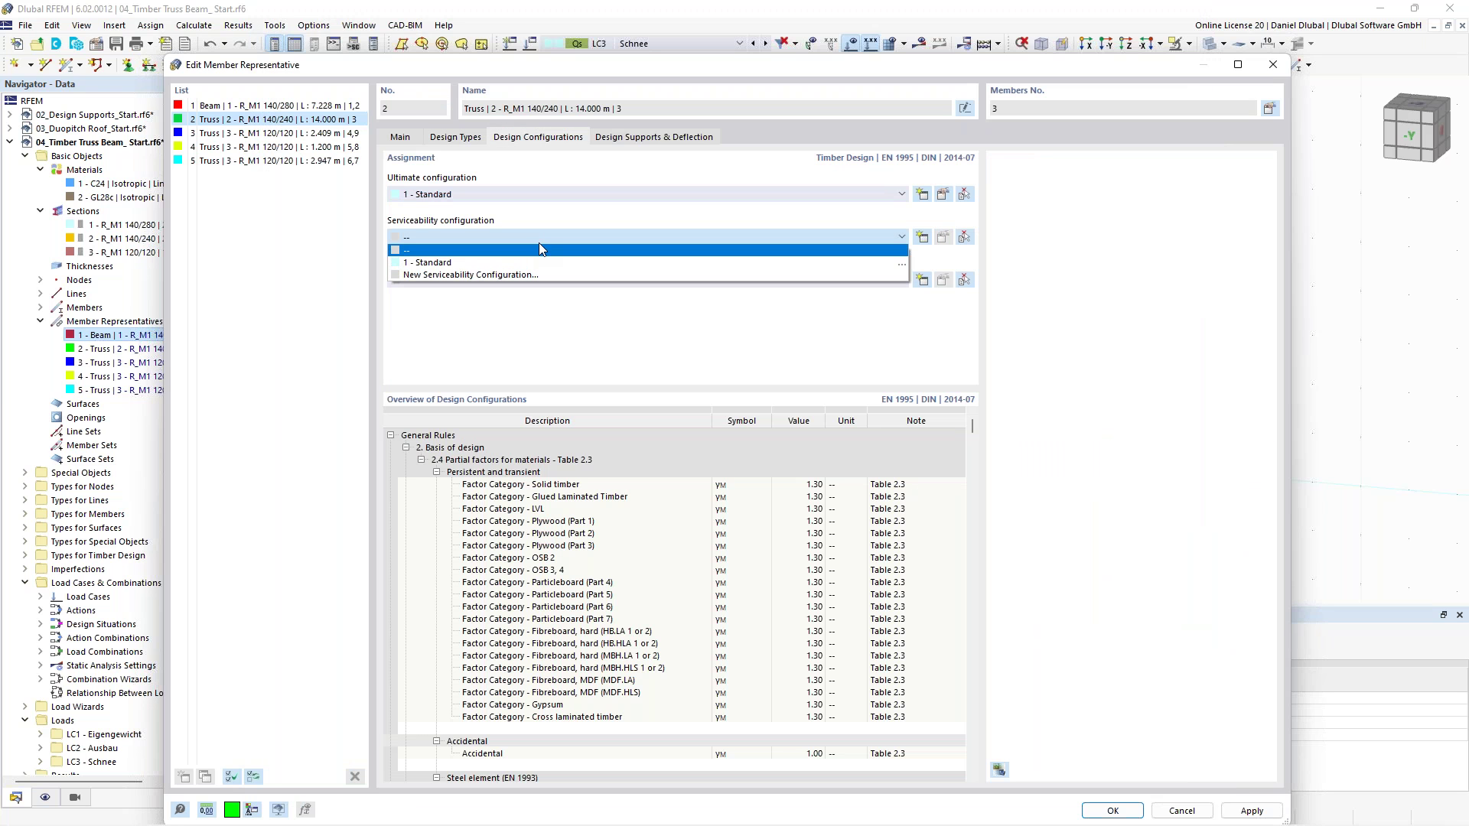
{"action": "left_click", "coordinate": [539, 262]}
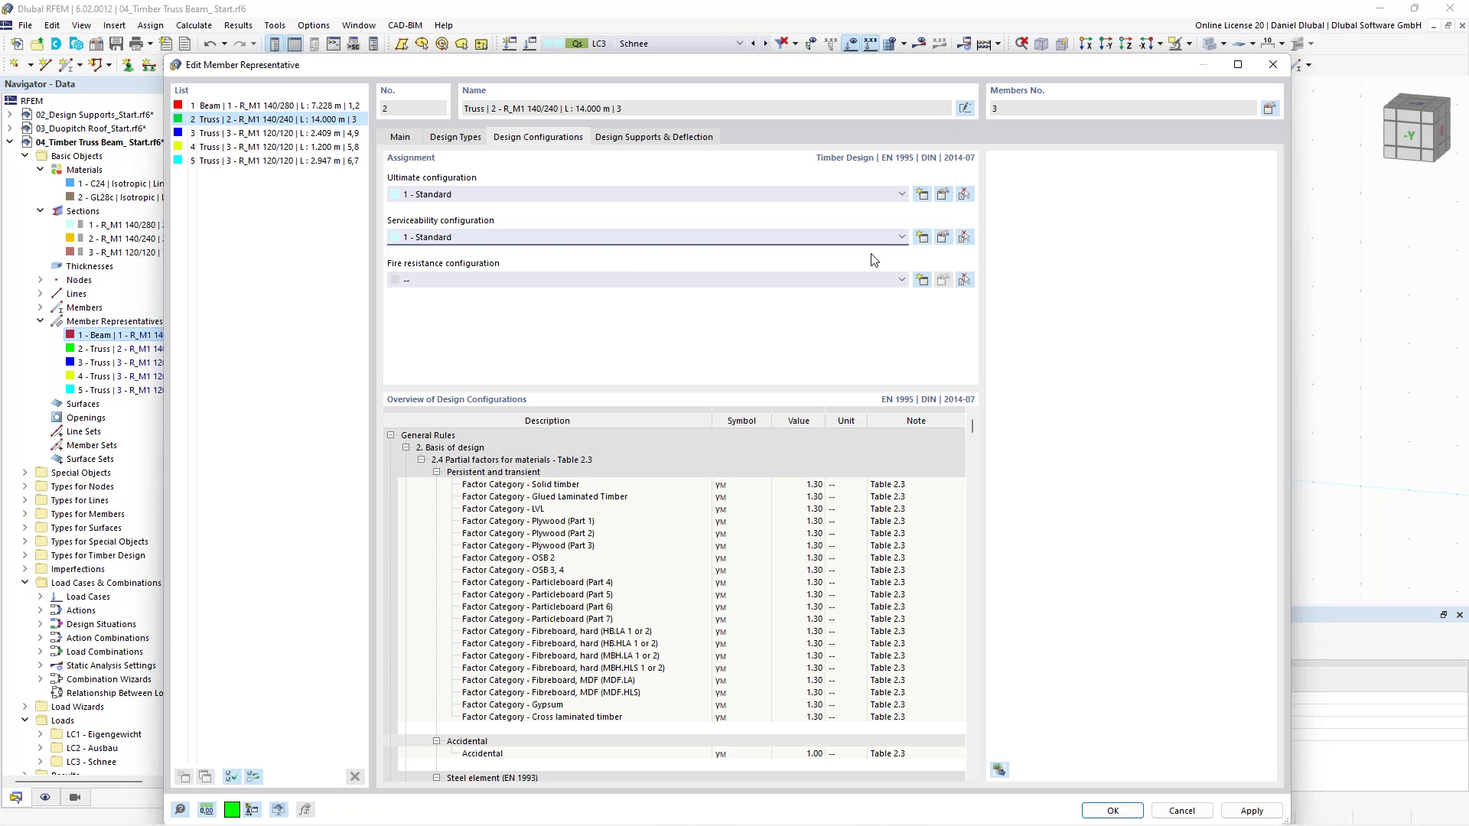
{"action": "left_click", "coordinate": [946, 243]}
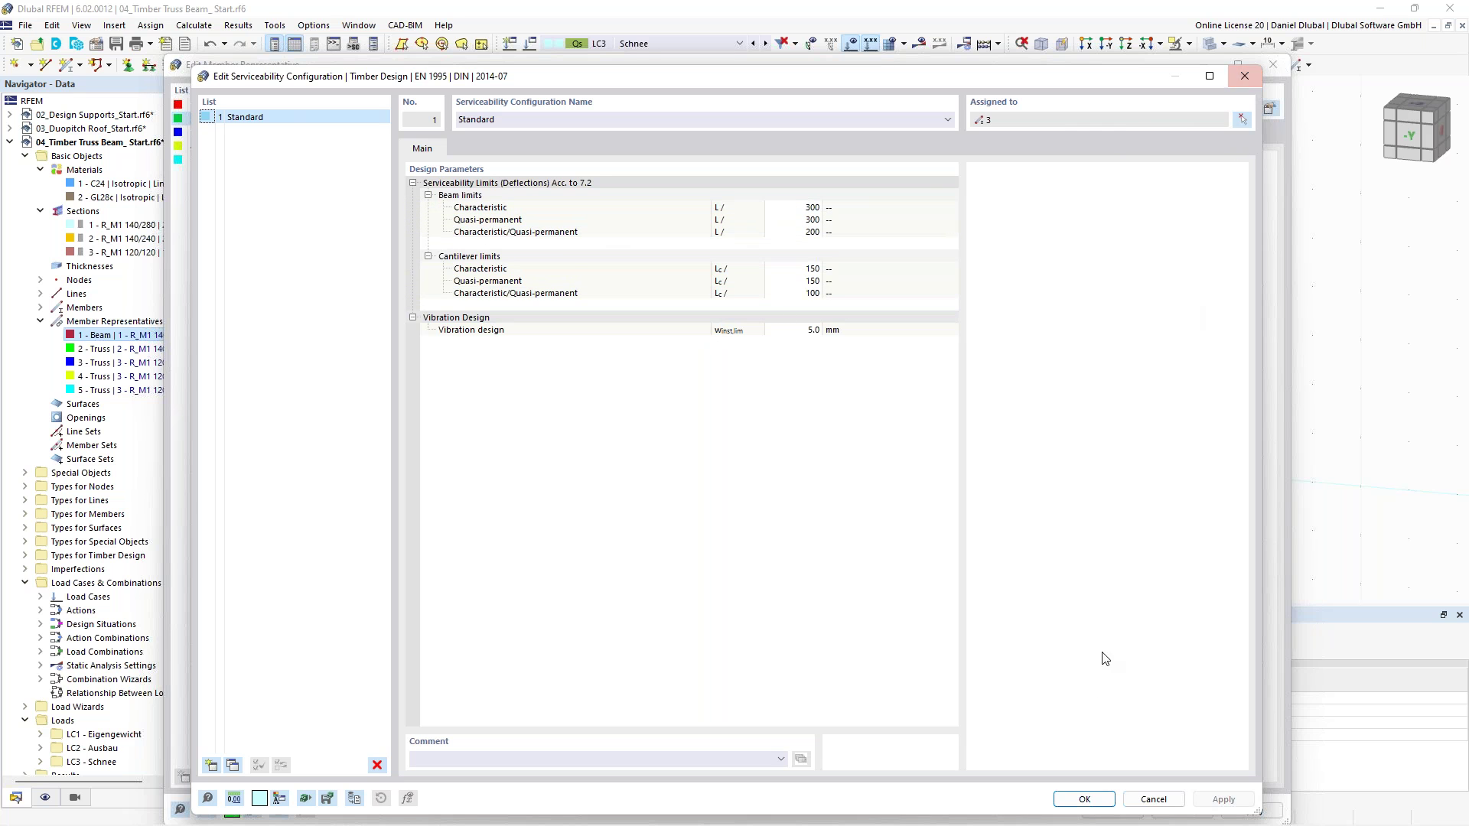
Accept the serviceability limits and open the design types of the three 120/120 web member representatives together
{"action": "left_click", "coordinate": [1084, 799]}
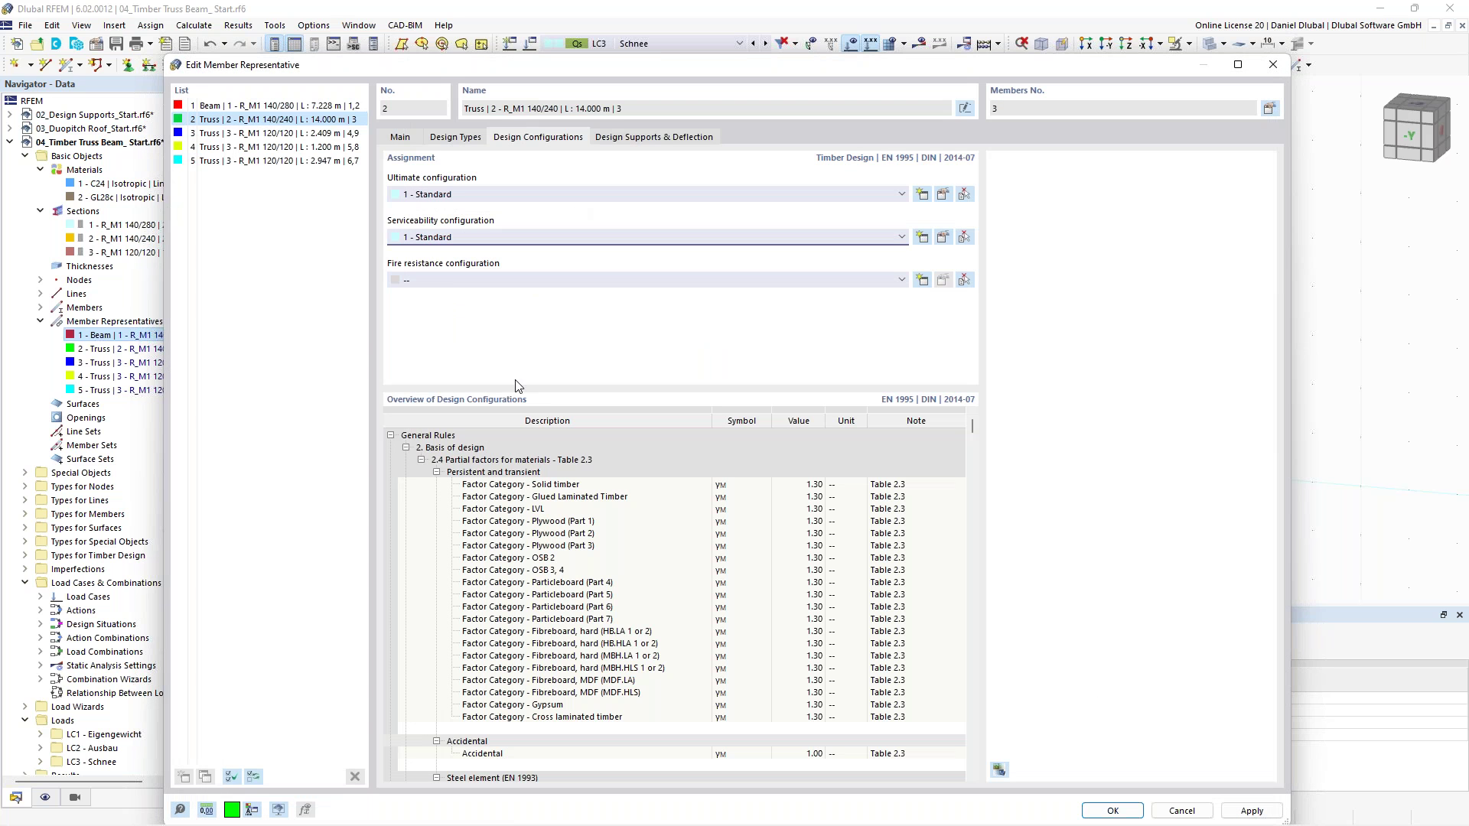
{"action": "left_click", "coordinate": [274, 135]}
{"action": "left_click_drag", "start_coordinate": [273, 134], "coordinate": [274, 162]}
{"action": "left_click", "coordinate": [470, 143]}
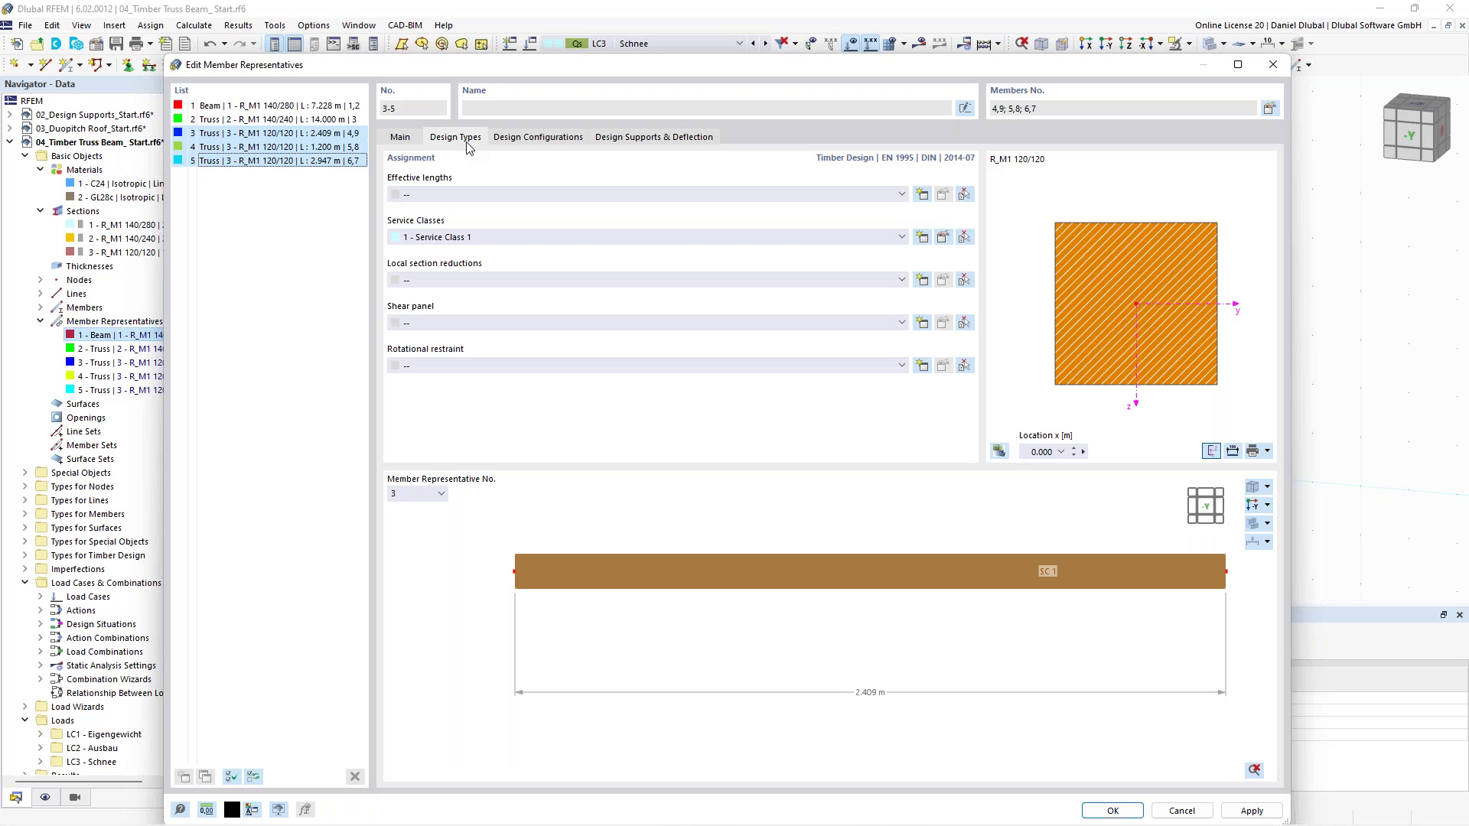
Calculate the Timber Design results and display the design ratios on member representatives
{"action": "left_click", "coordinate": [999, 44]}
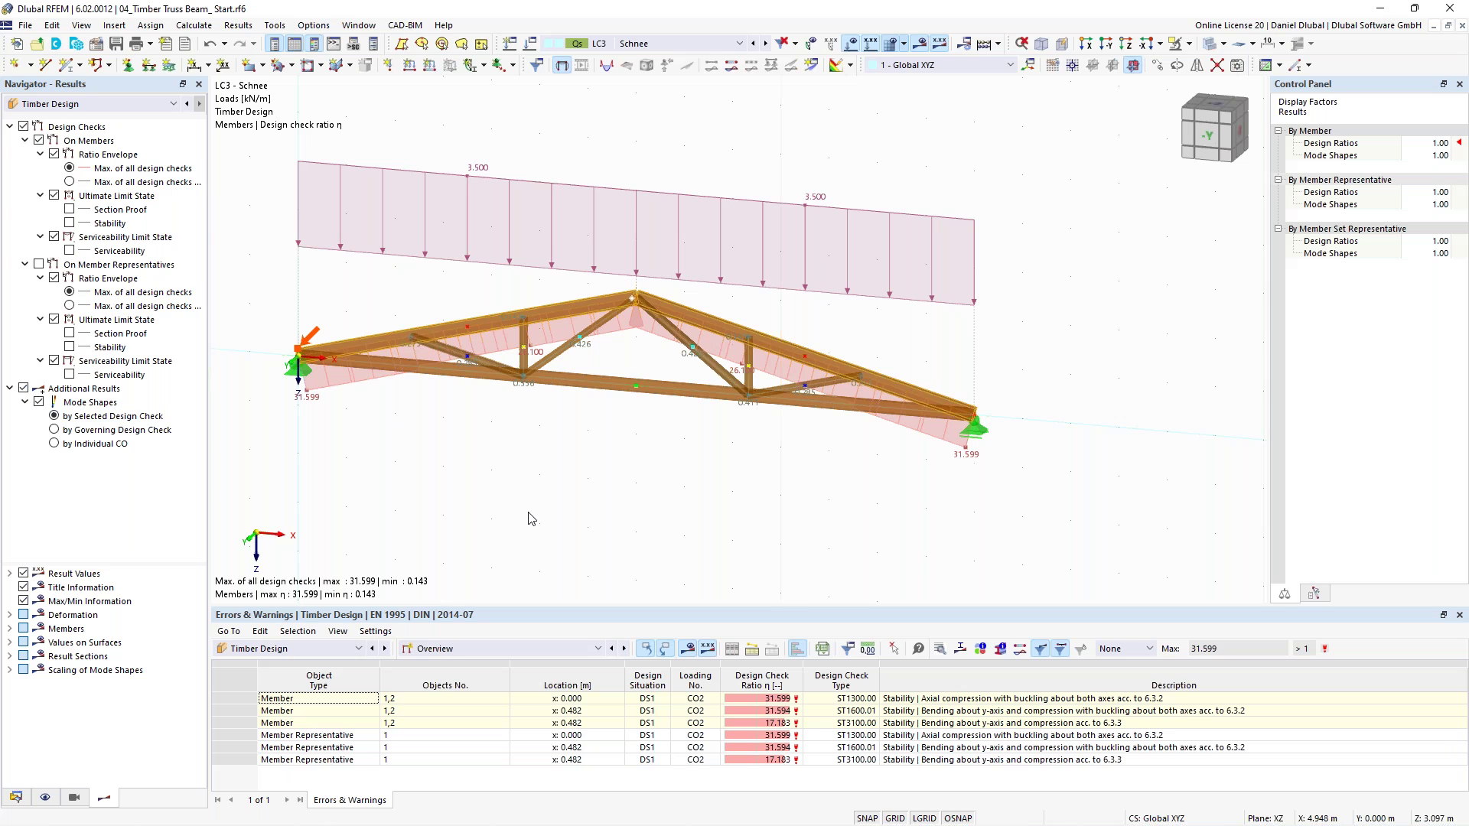
{"action": "left_click", "coordinate": [950, 702]}
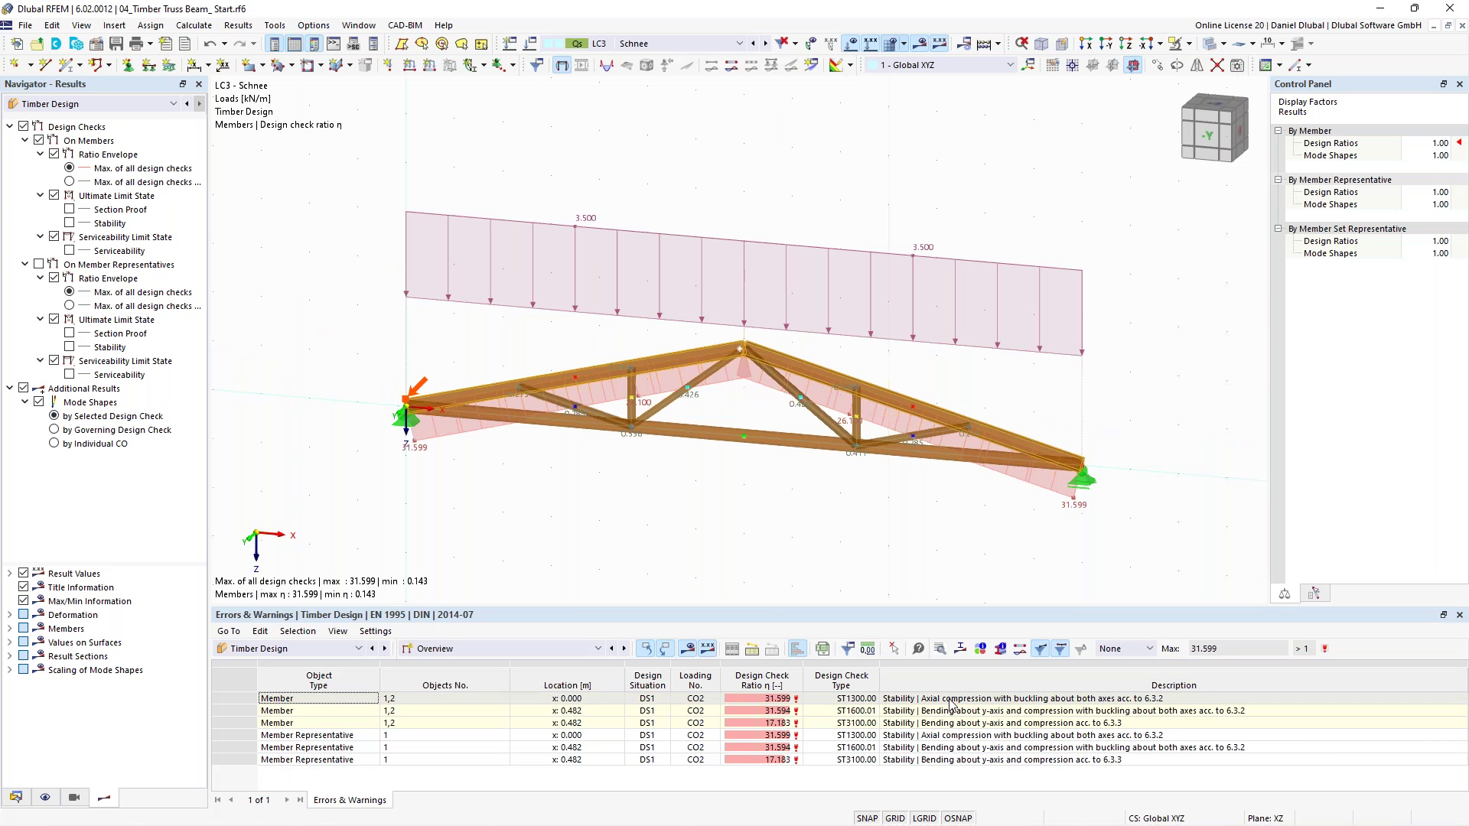
{"action": "left_click", "coordinate": [502, 648]}
{"action": "left_click", "coordinate": [490, 677]}
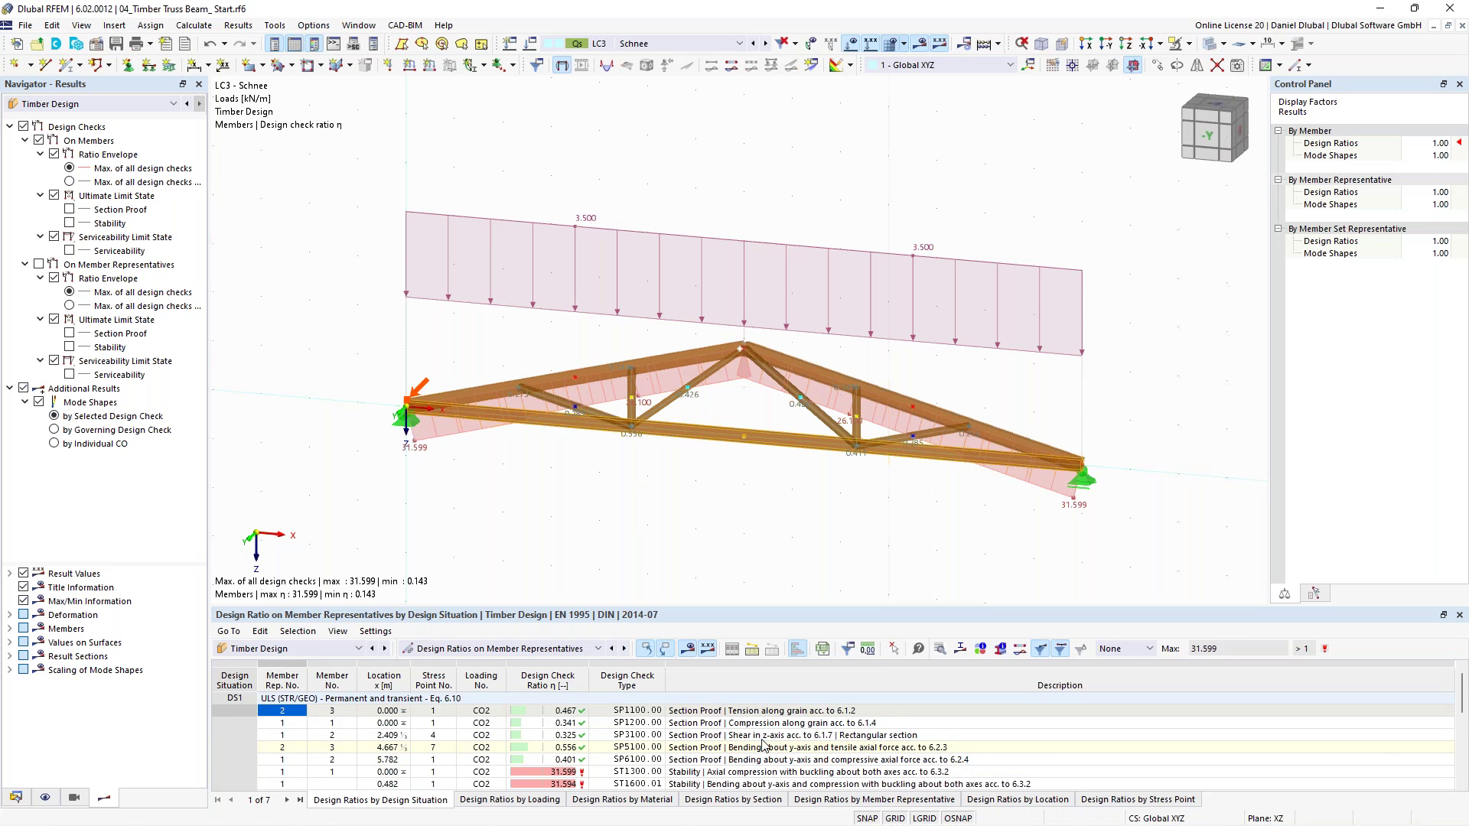
Examine the details of stability check ST1300, axial compression with buckling about both axes, for the rafter representative
{"action": "scroll", "coordinate": [487, 723], "scroll_direction": "down", "scroll_amount": 1}
{"action": "left_click", "coordinate": [627, 734]}
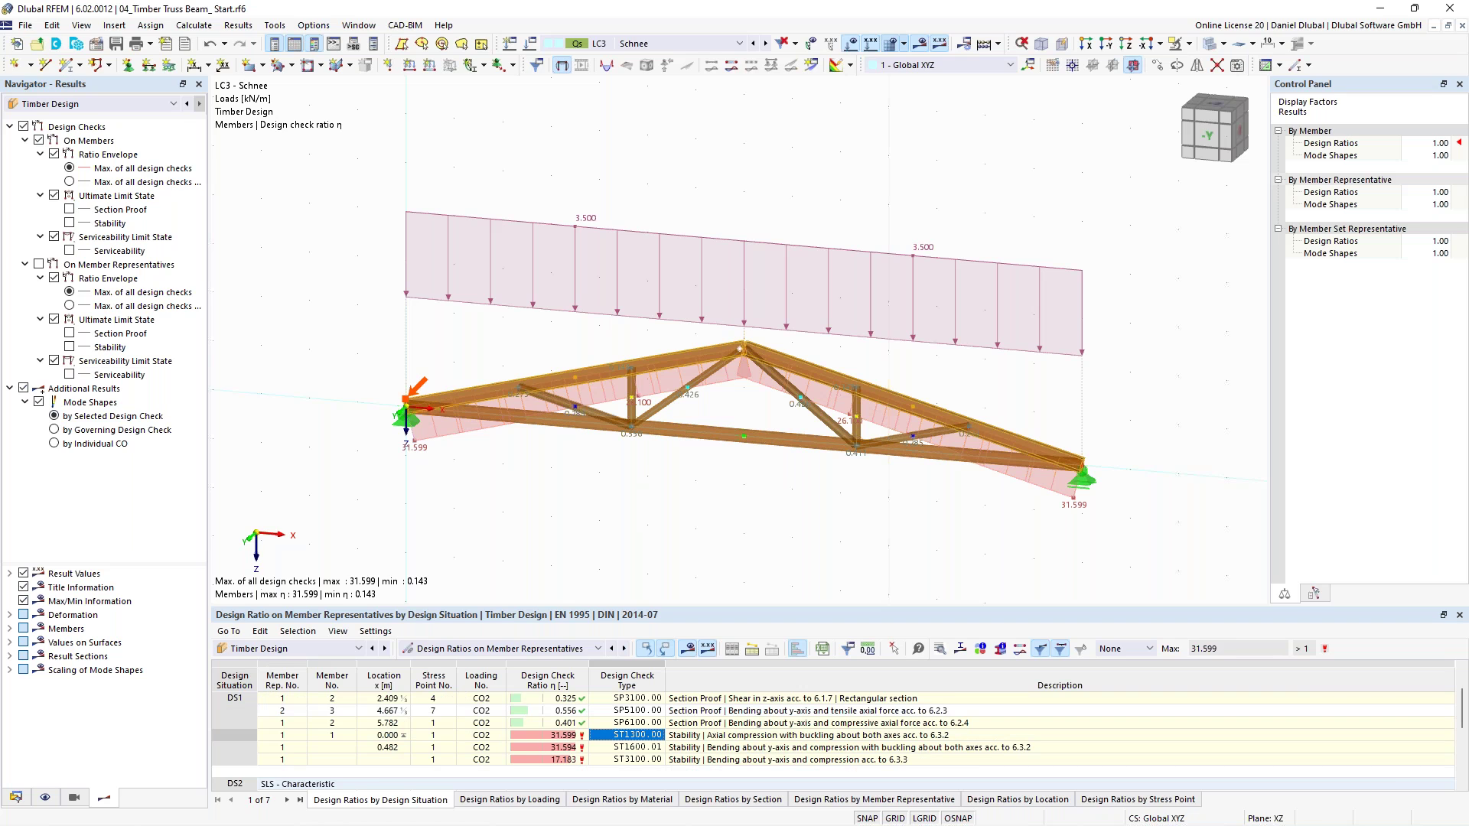
{"action": "double_click", "coordinate": [710, 737]}
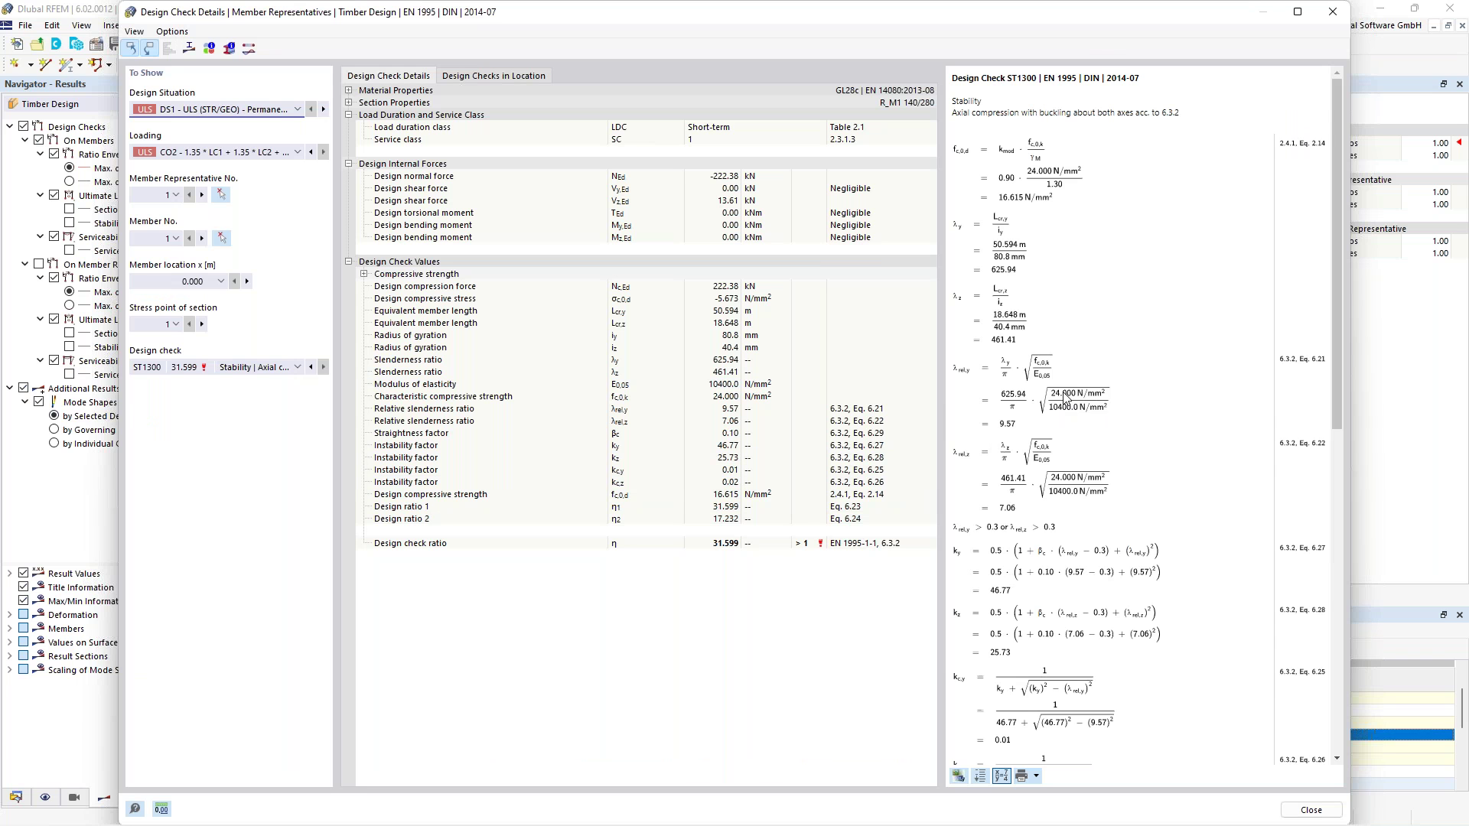
{"action": "scroll", "coordinate": [1064, 398], "scroll_direction": "down", "scroll_amount": 5}
{"action": "key", "text": "Escape"}
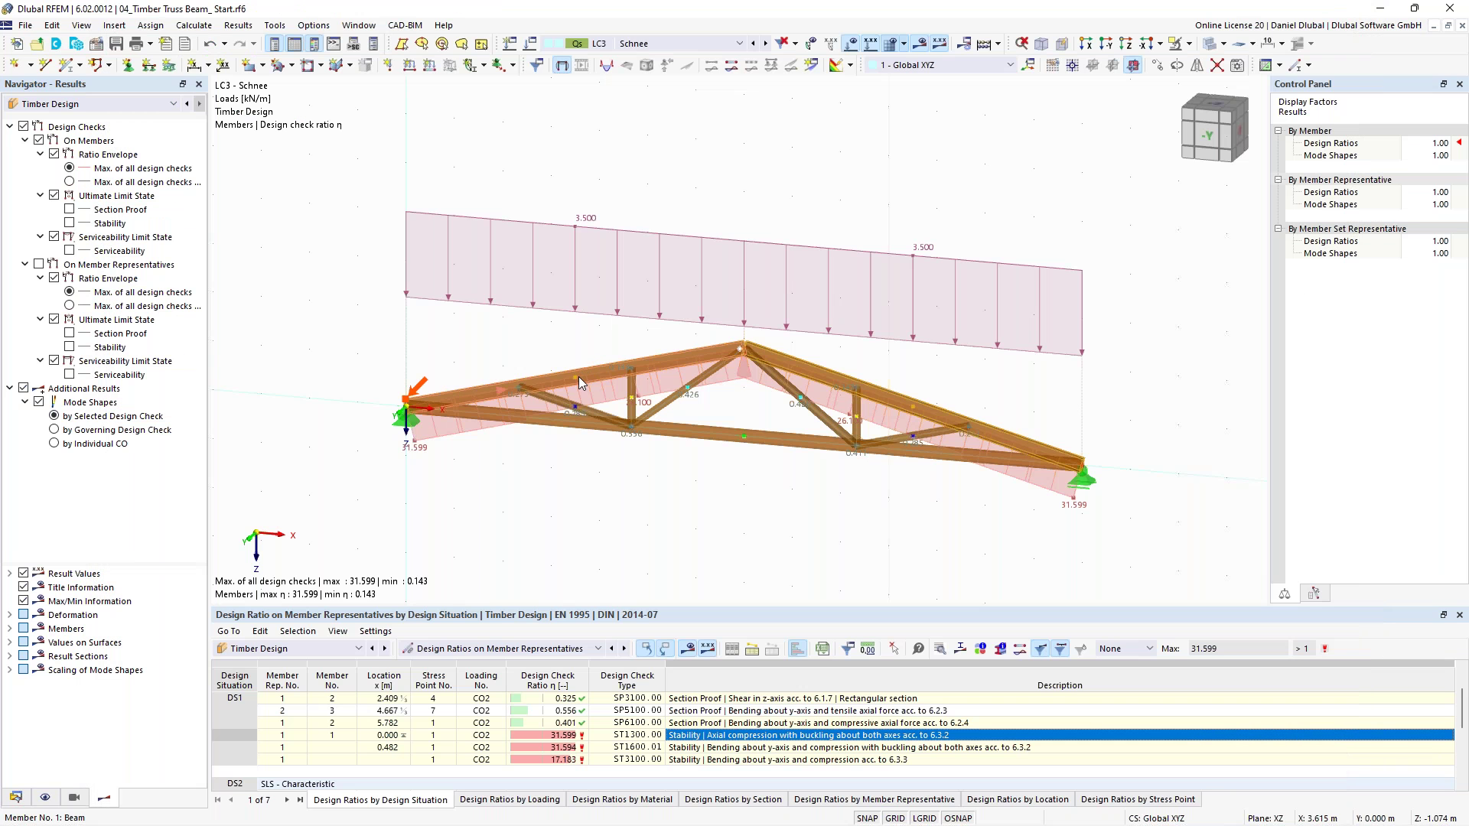
Check the rafter members' properties and their assigned effective length factors without changing them
{"action": "double_click", "coordinate": [597, 372]}
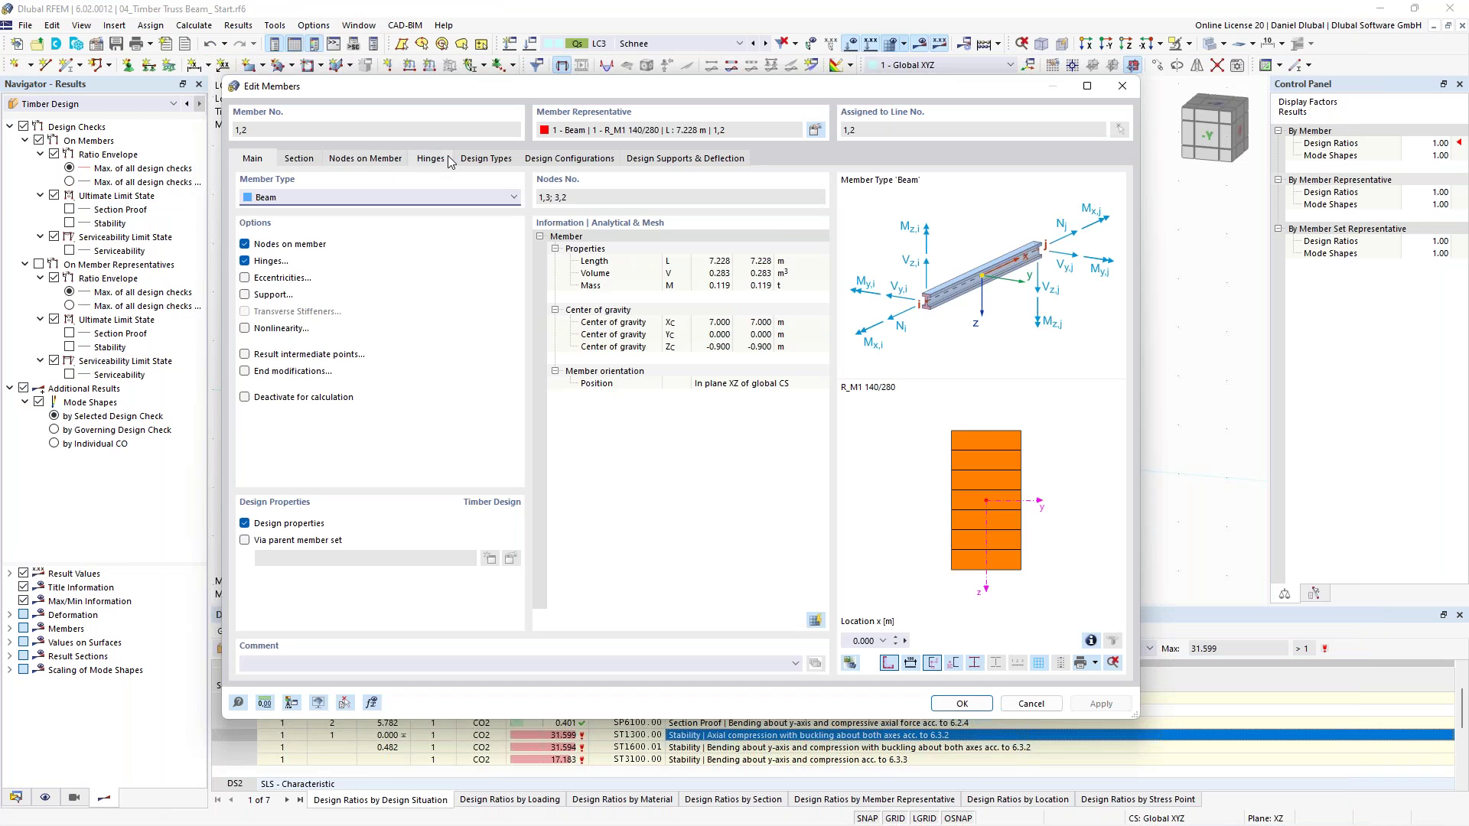
{"action": "left_click", "coordinate": [435, 161]}
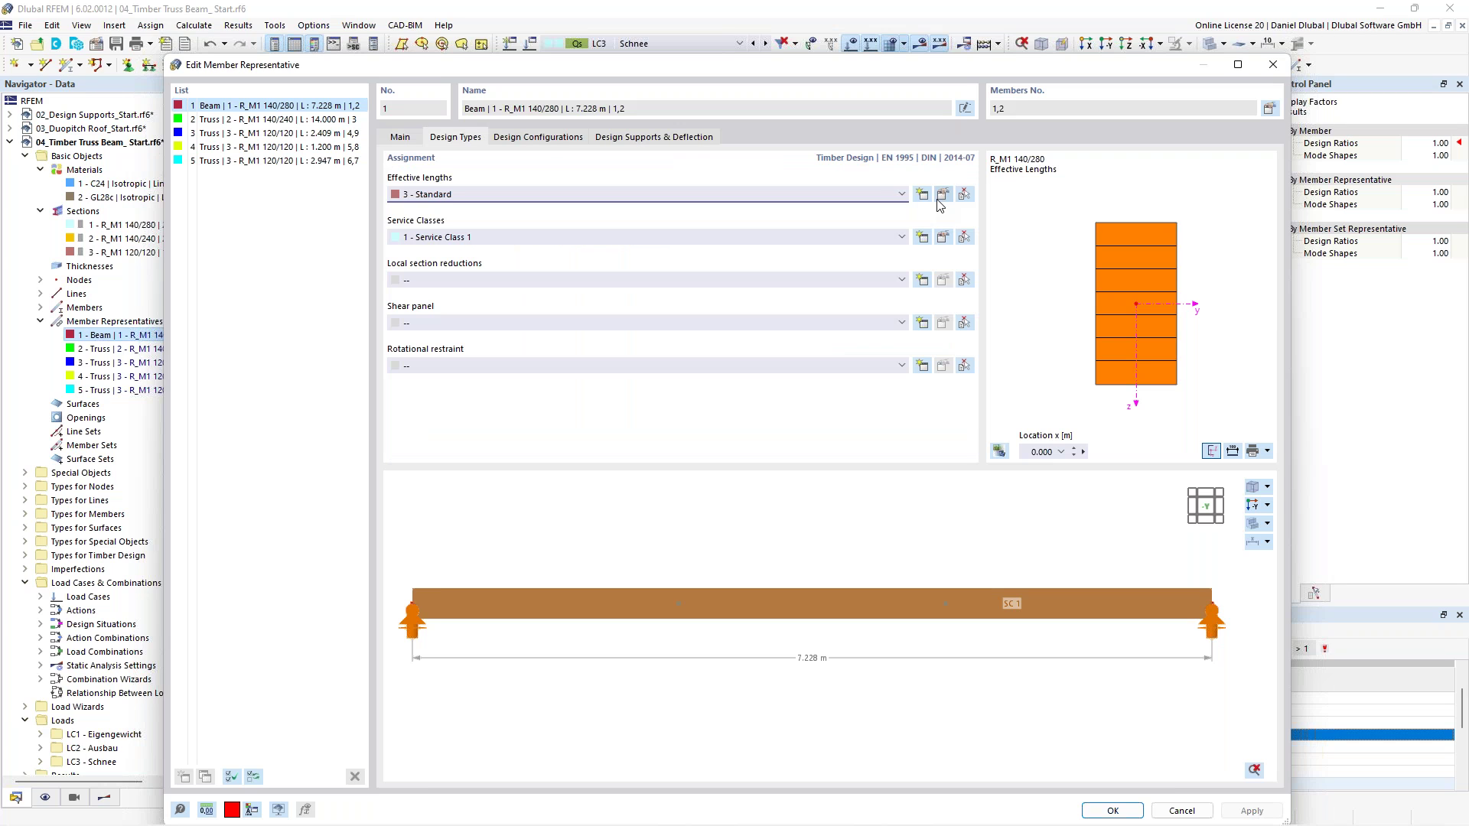
{"action": "left_click", "coordinate": [941, 197]}
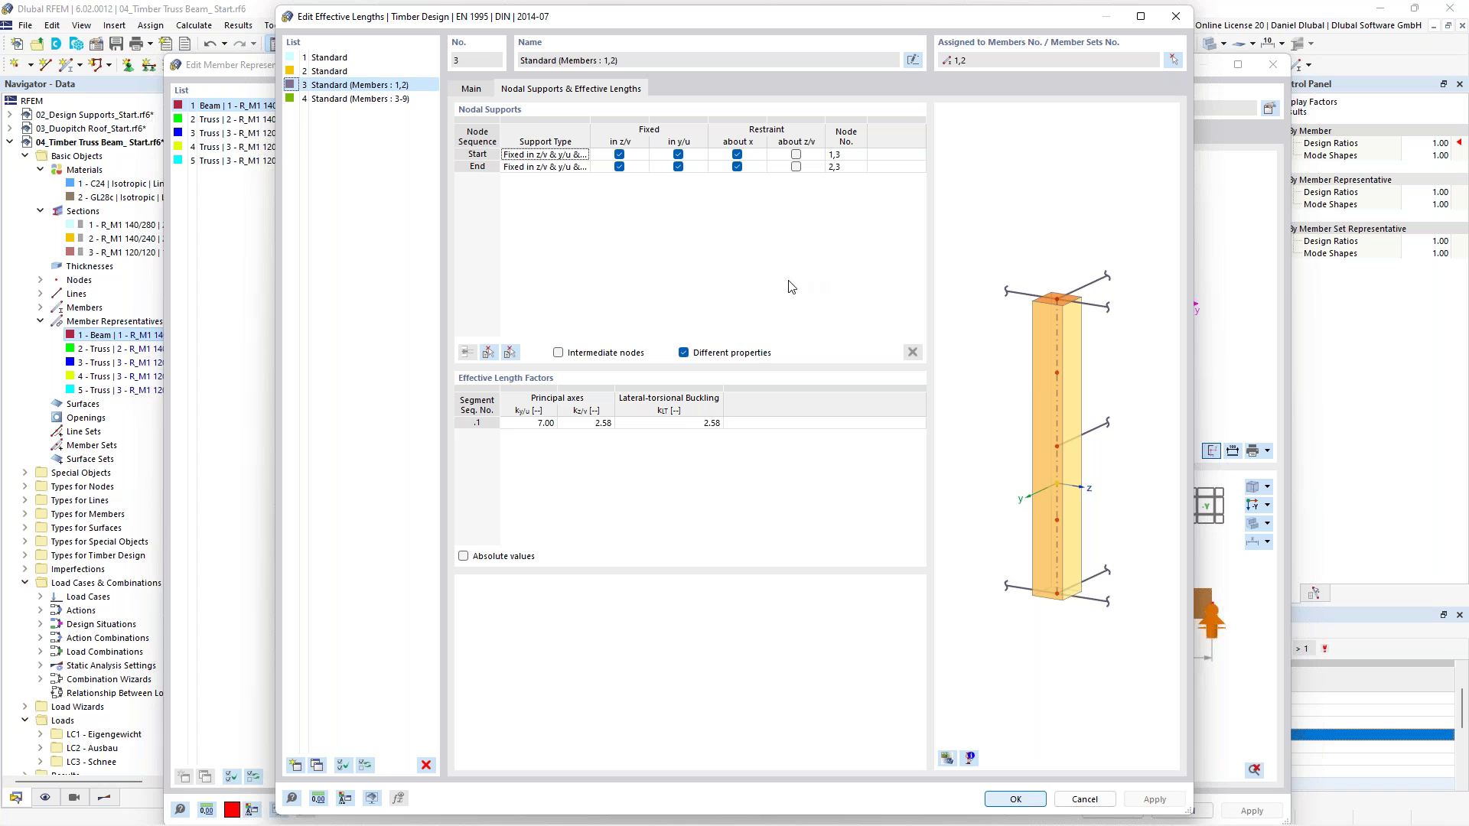
{"action": "left_click", "coordinate": [1178, 17]}
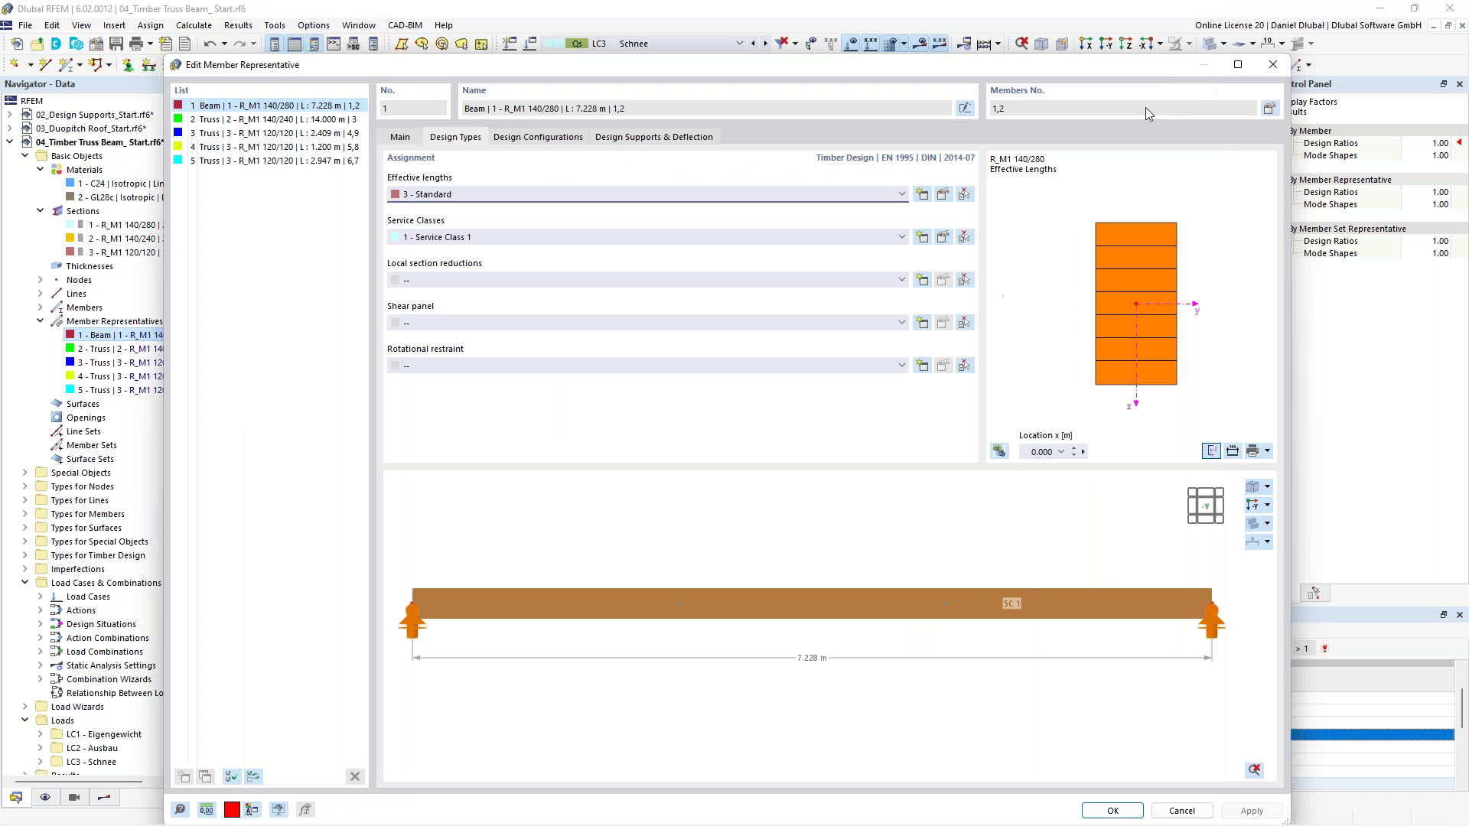
{"action": "left_click", "coordinate": [1273, 64]}
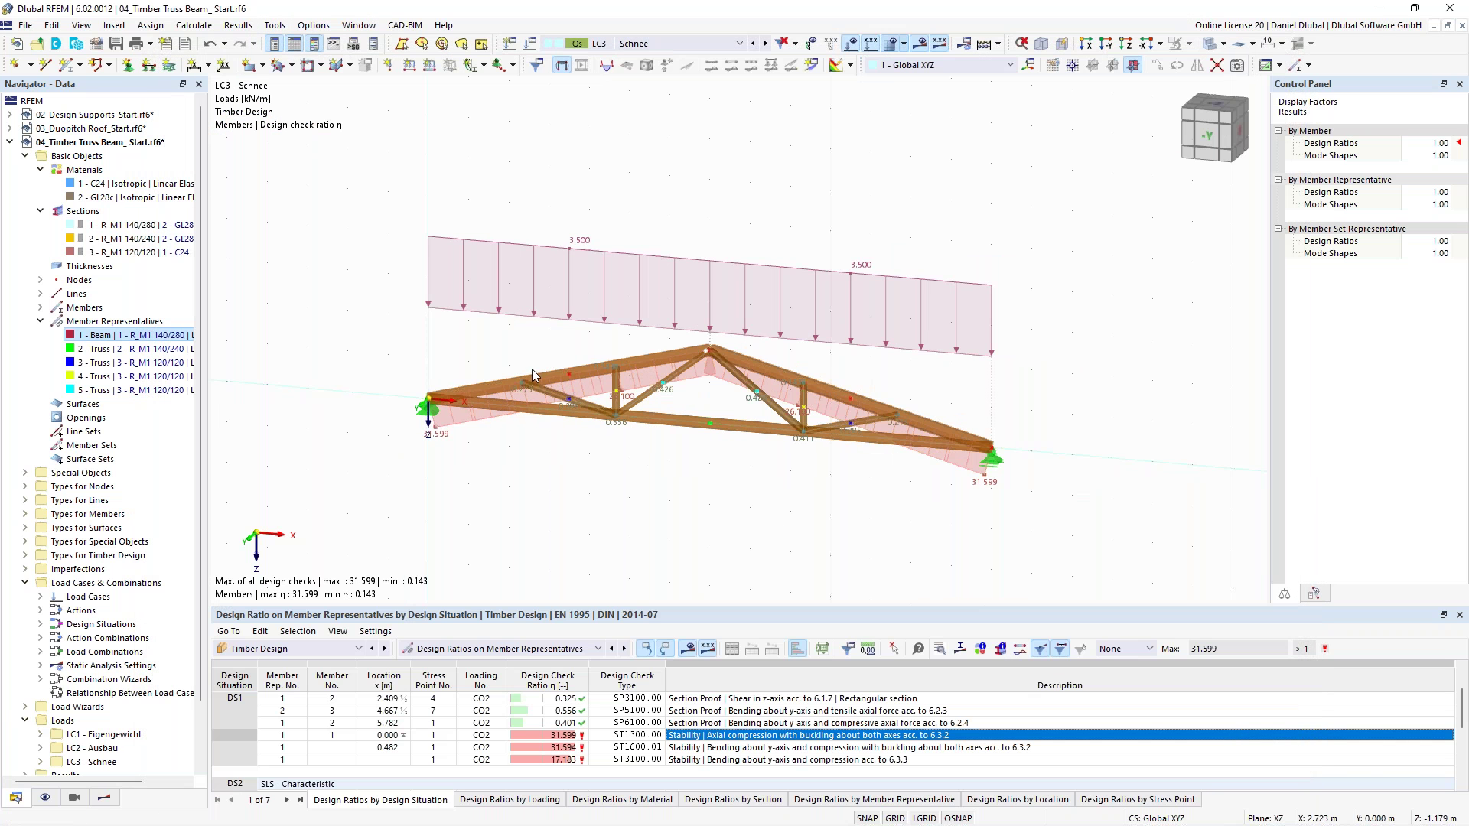
{"action": "scroll", "coordinate": [531, 369], "scroll_direction": "up", "scroll_amount": 1}
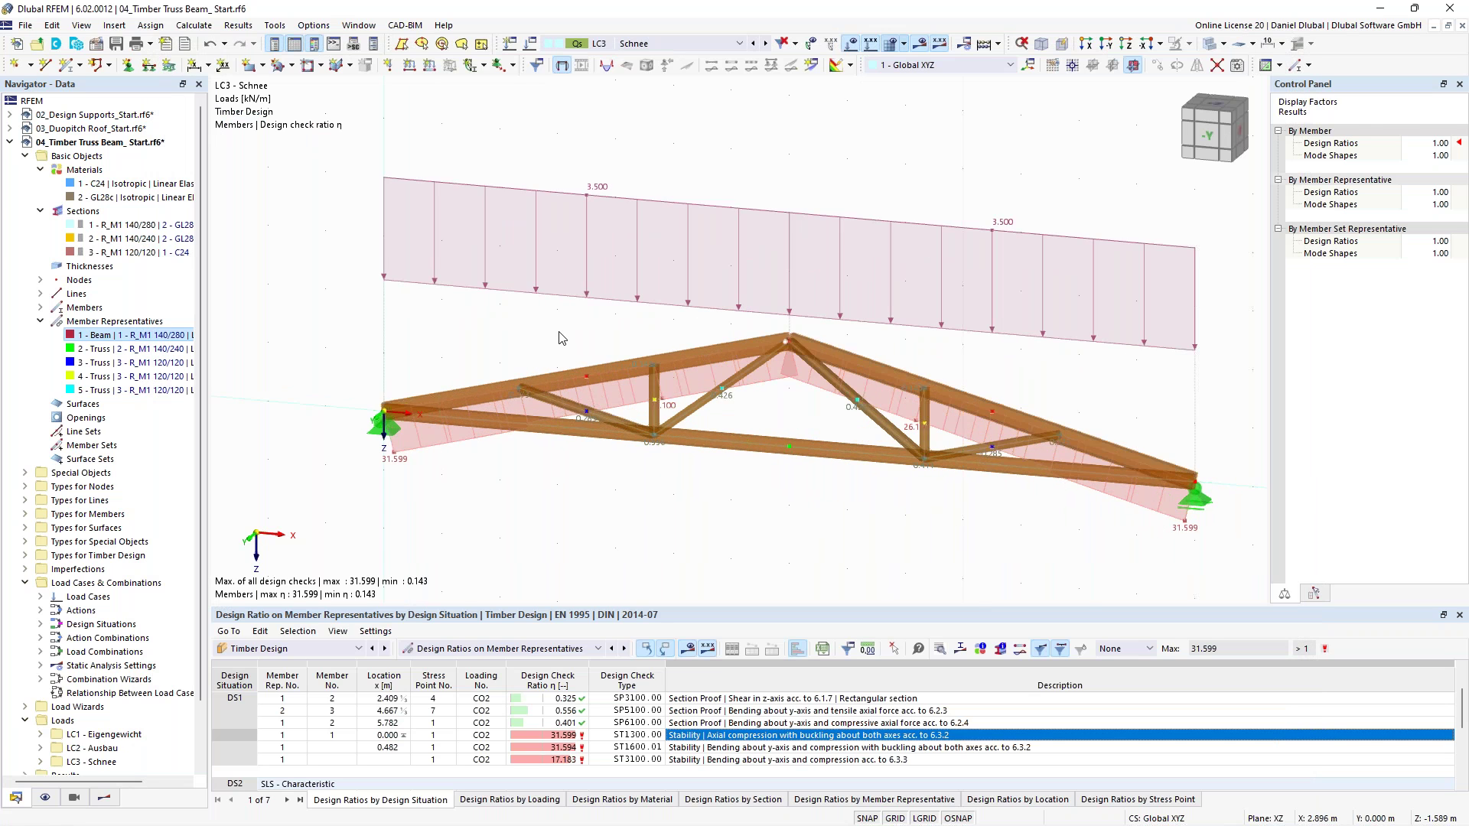
{"action": "scroll", "coordinate": [562, 335], "scroll_direction": "down", "scroll_amount": 1}
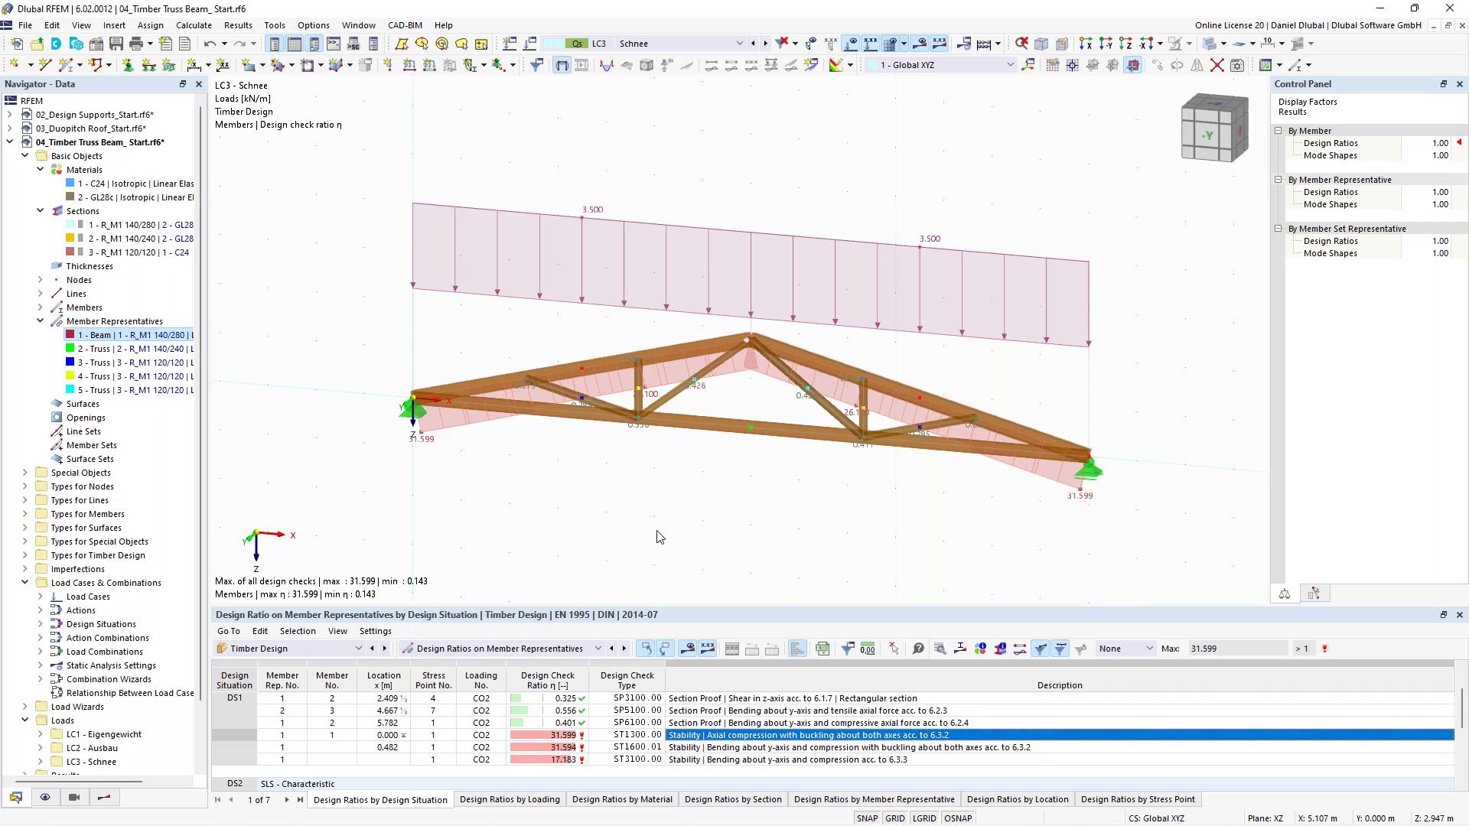
{"action": "scroll", "coordinate": [660, 528], "scroll_direction": "down", "scroll_amount": 1}
{"action": "scroll", "coordinate": [576, 387], "scroll_direction": "up", "scroll_amount": 1}
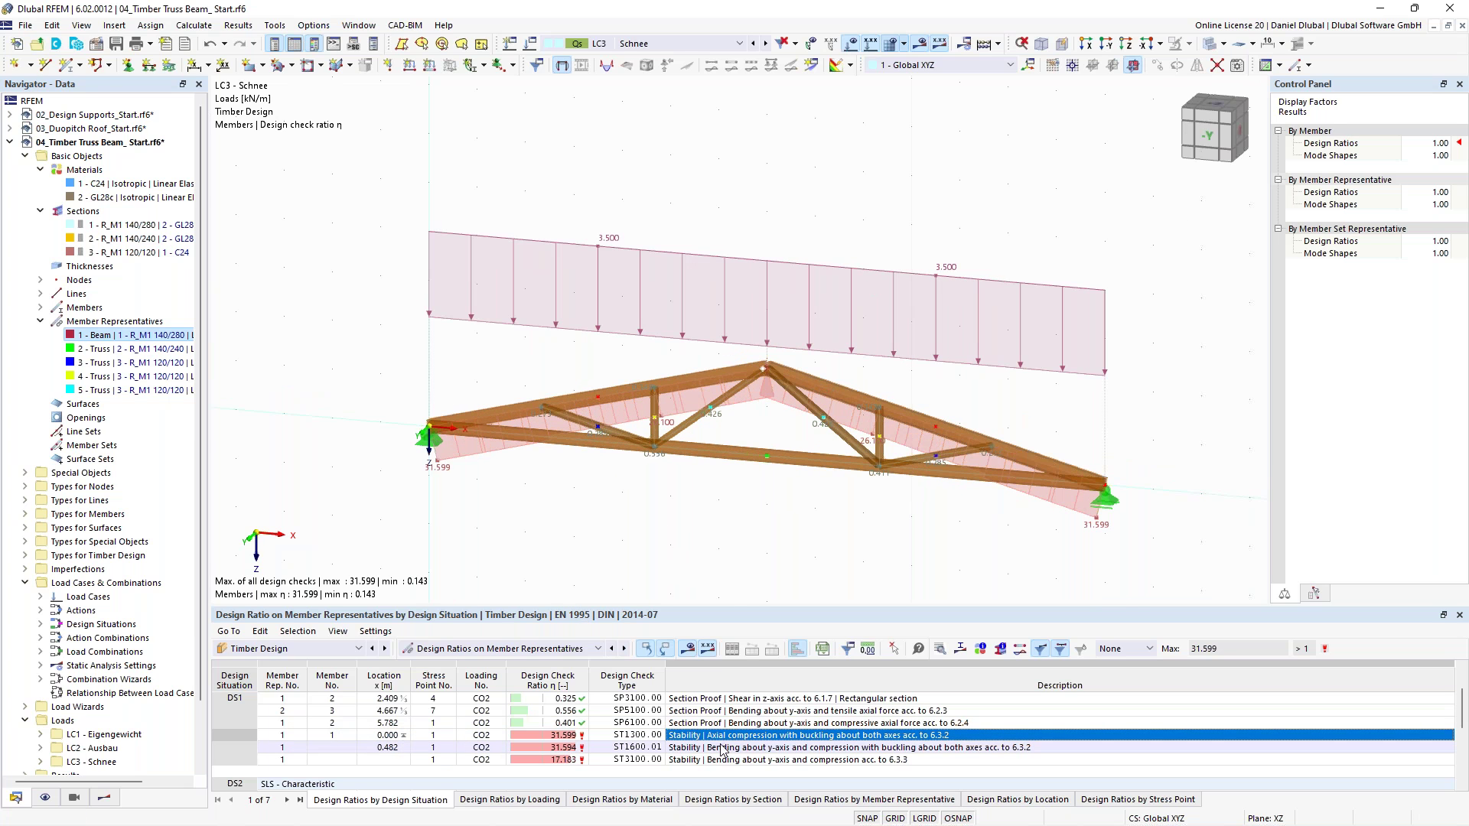
{"action": "scroll", "coordinate": [722, 750], "scroll_direction": "down", "scroll_amount": 2}
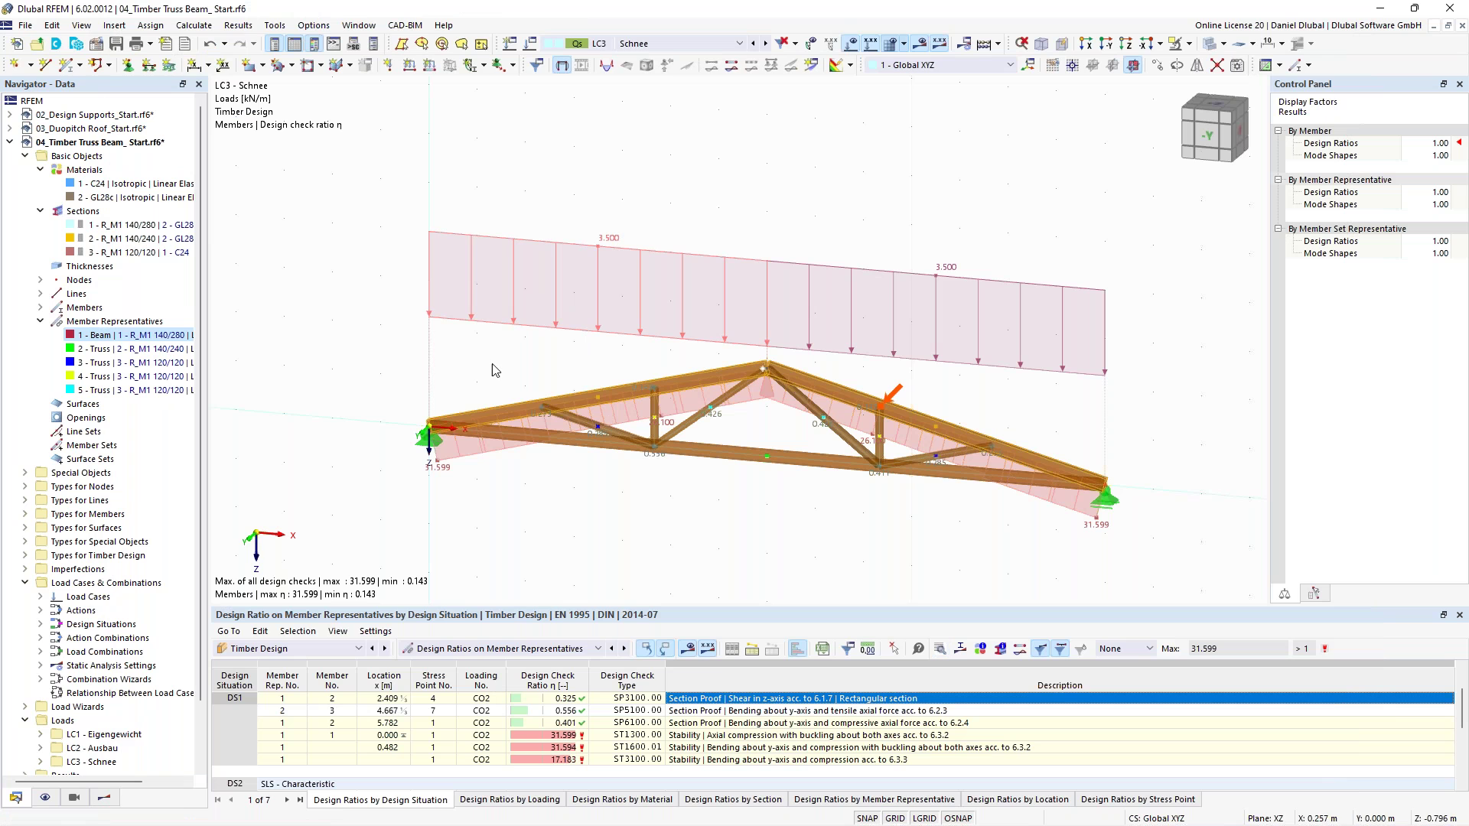
Switch to the 03_Duopitch Roof model and display its beam as a solid
{"action": "left_click", "coordinate": [661, 45]}
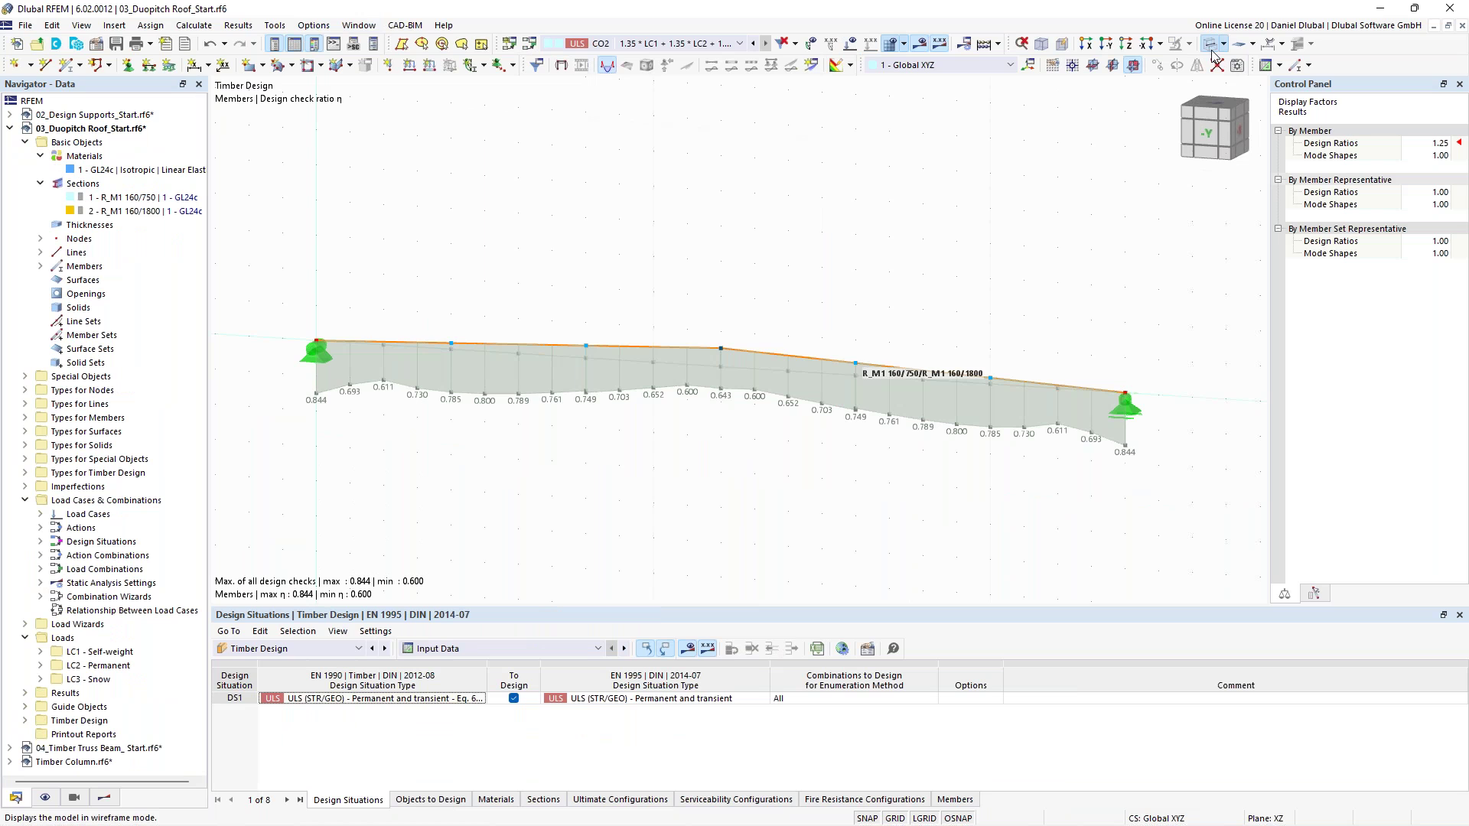
{"action": "left_click", "coordinate": [1211, 48]}
{"action": "scroll", "coordinate": [564, 191], "scroll_direction": "down", "scroll_amount": 2}
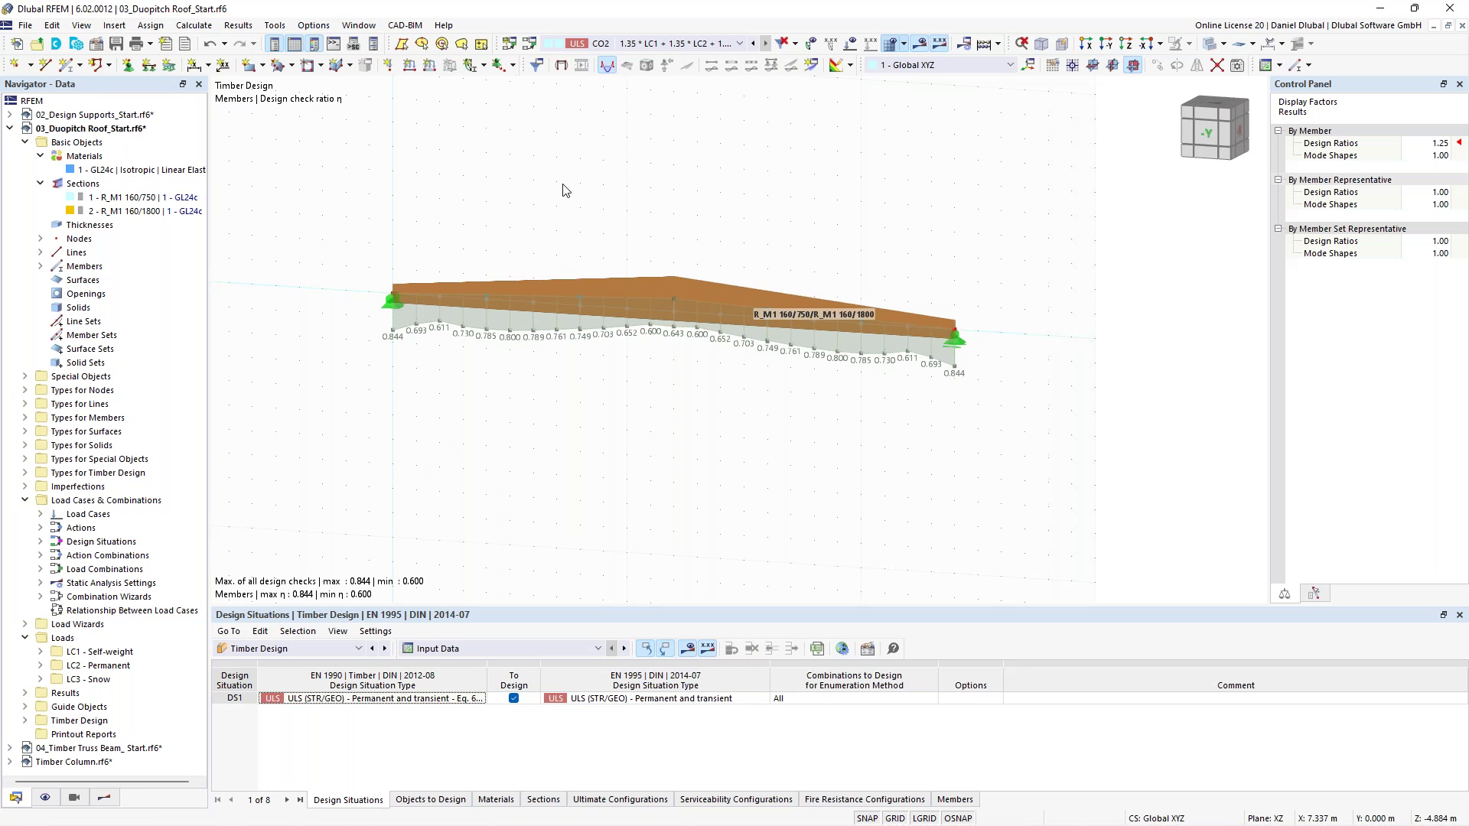
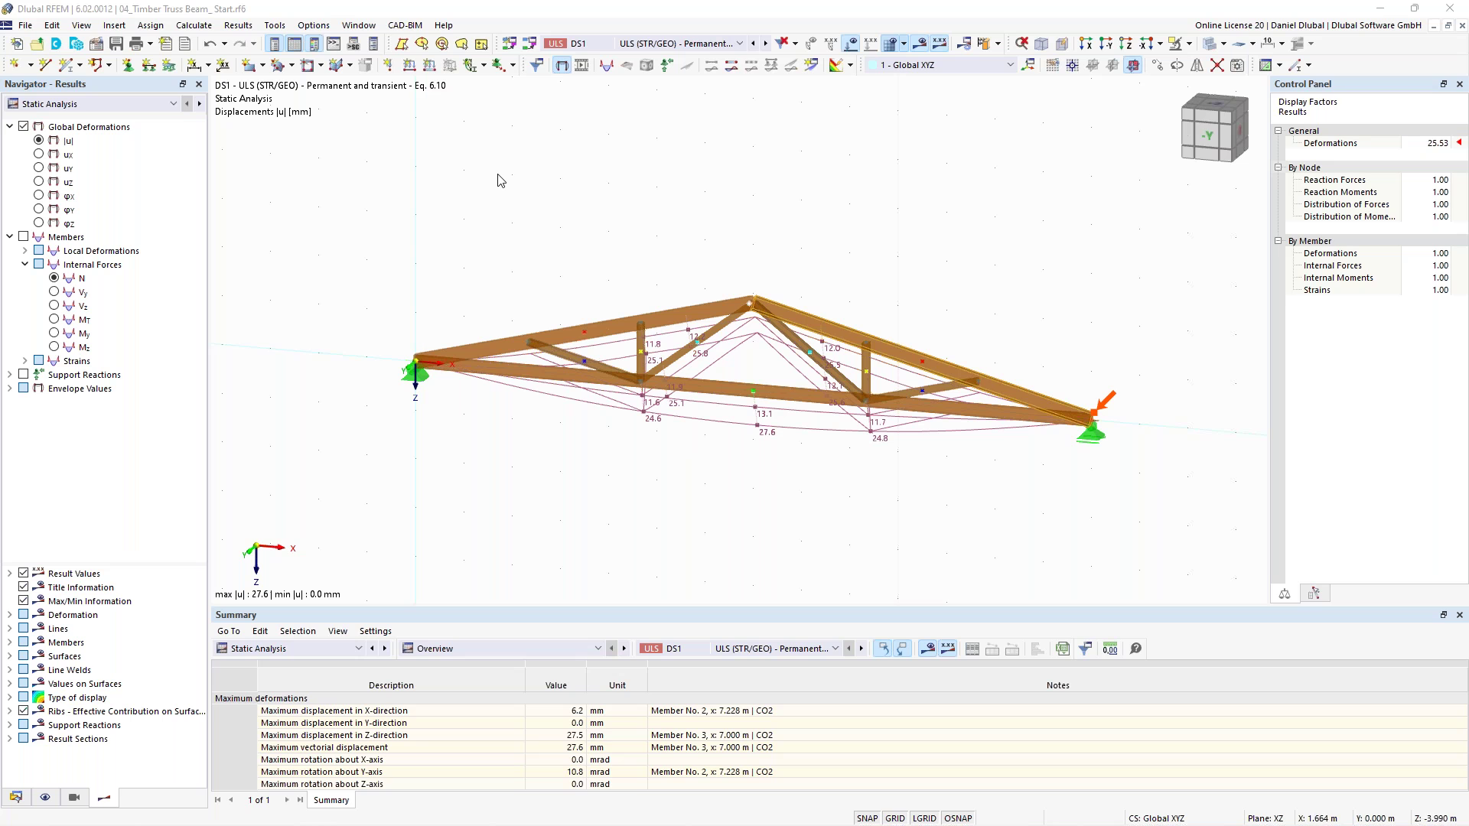
Return to the data of the 04_Timber Truss Beam model and inspect the rafters' R_M1 140/280 section
{"action": "left_click", "coordinate": [415, 26]}
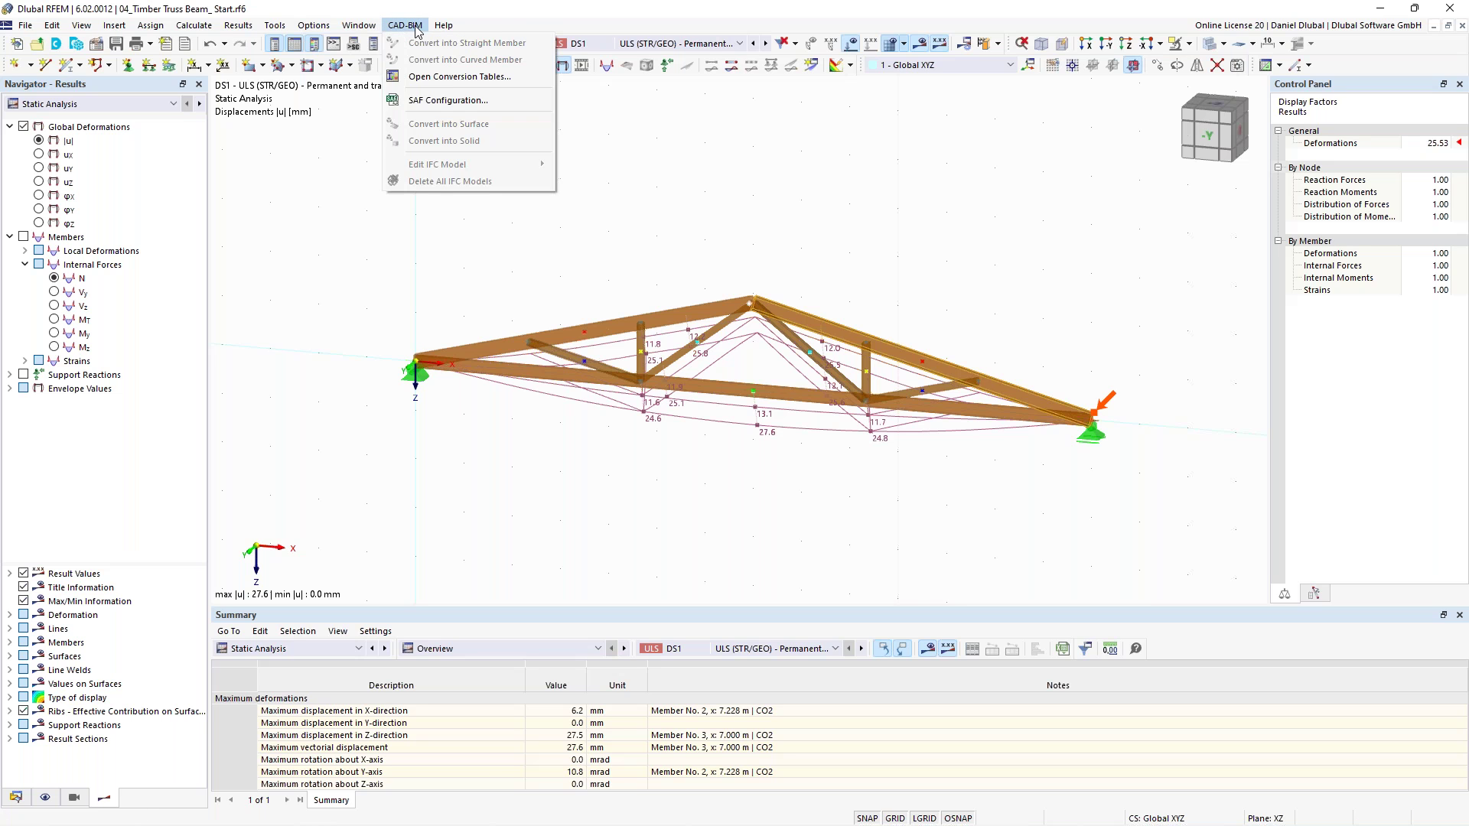
{"action": "mouse_move", "coordinate": [359, 25]}
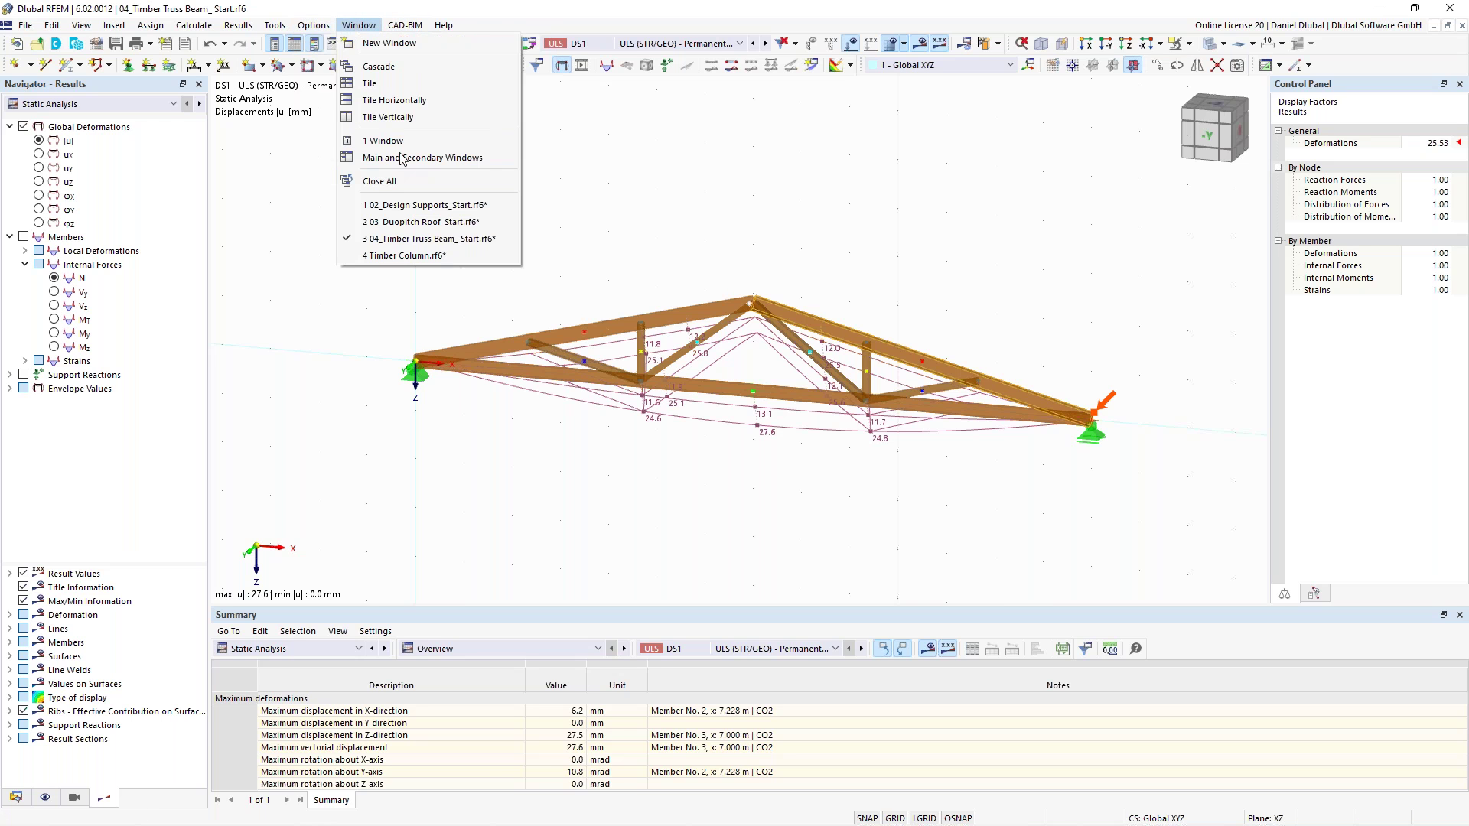
{"action": "left_click", "coordinate": [439, 236]}
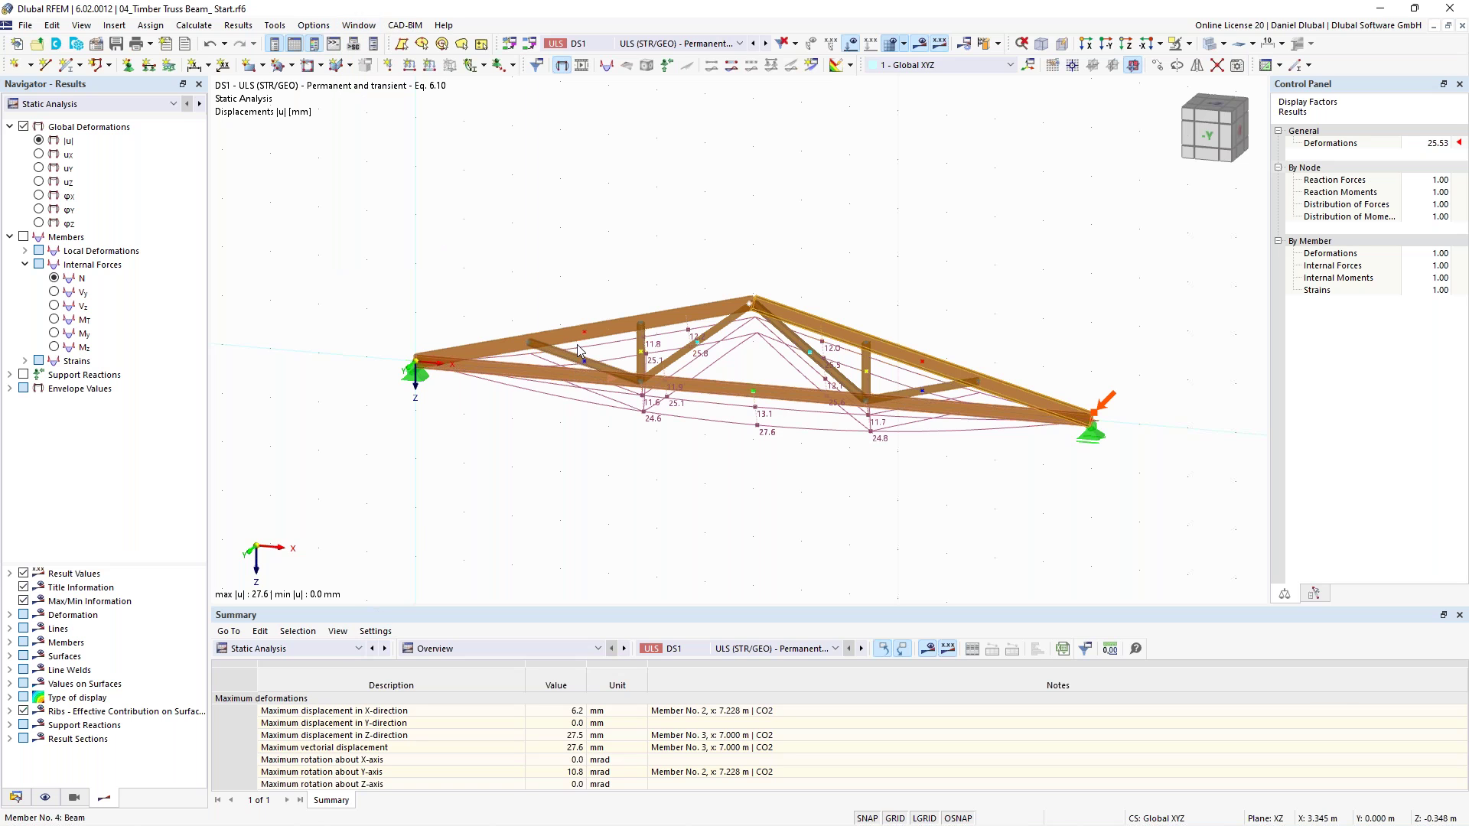
{"action": "left_click", "coordinate": [16, 796]}
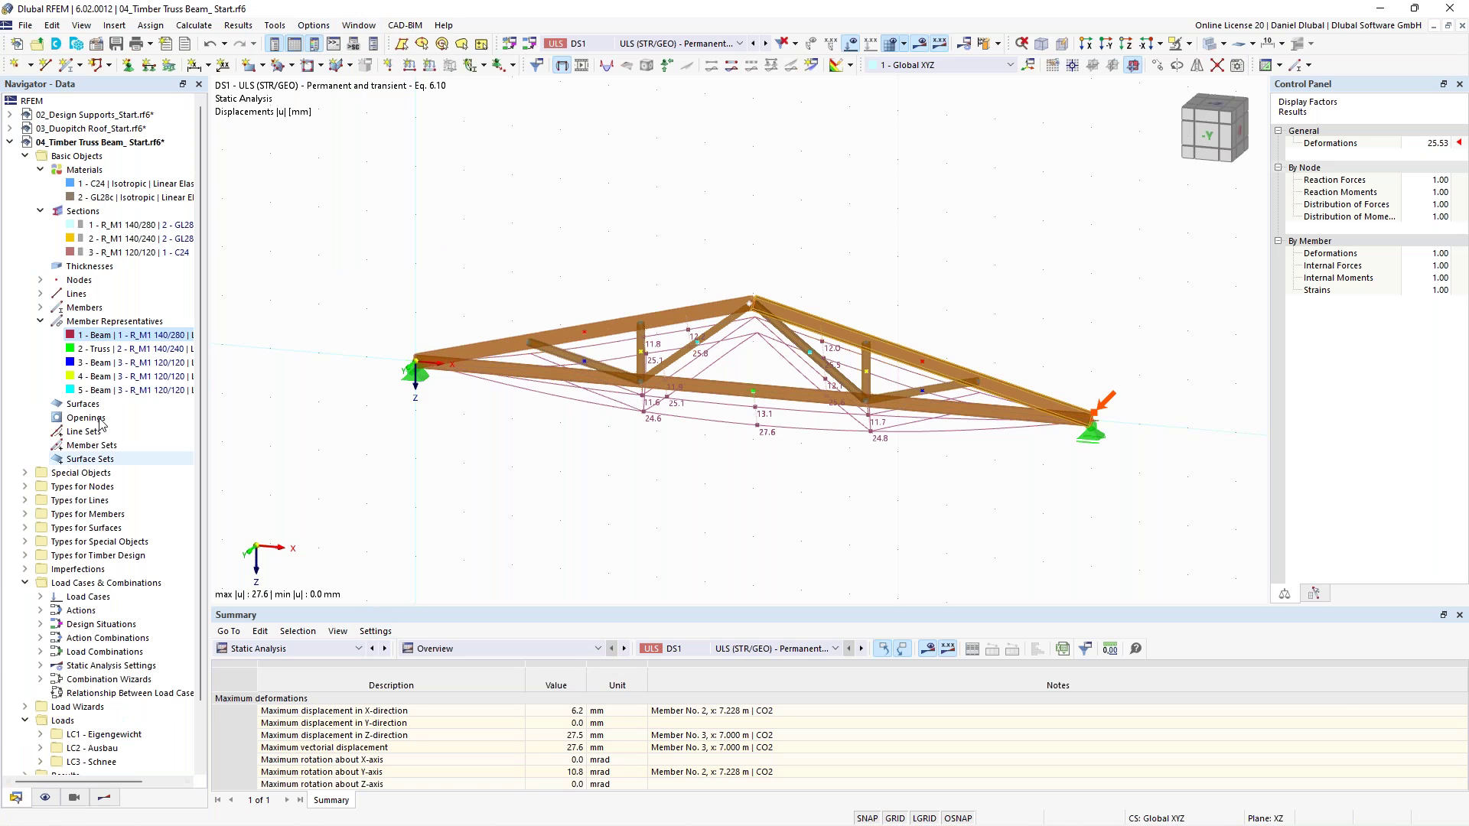
{"action": "double_click", "coordinate": [139, 342]}
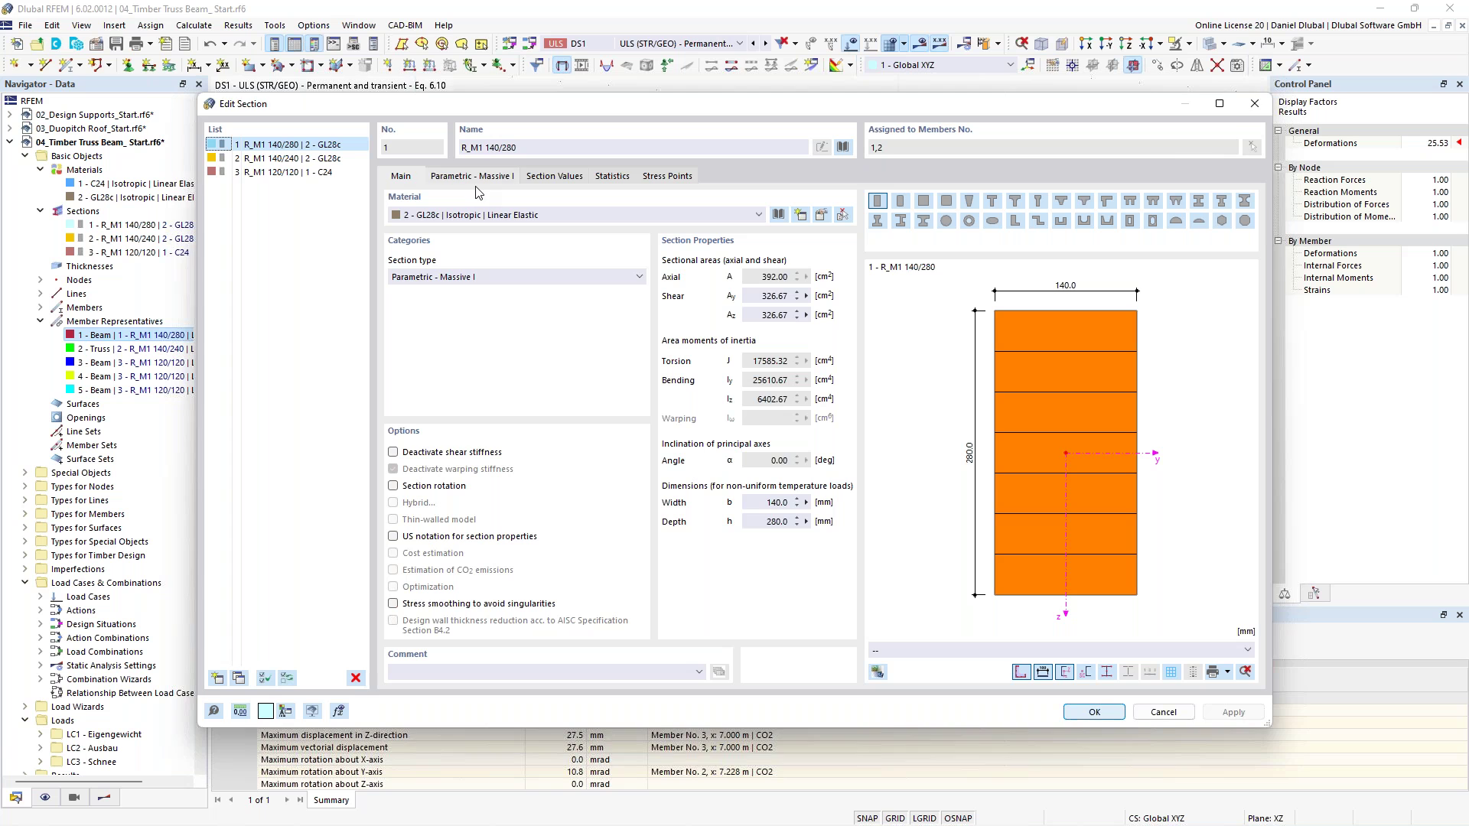
{"action": "left_click", "coordinate": [1252, 112]}
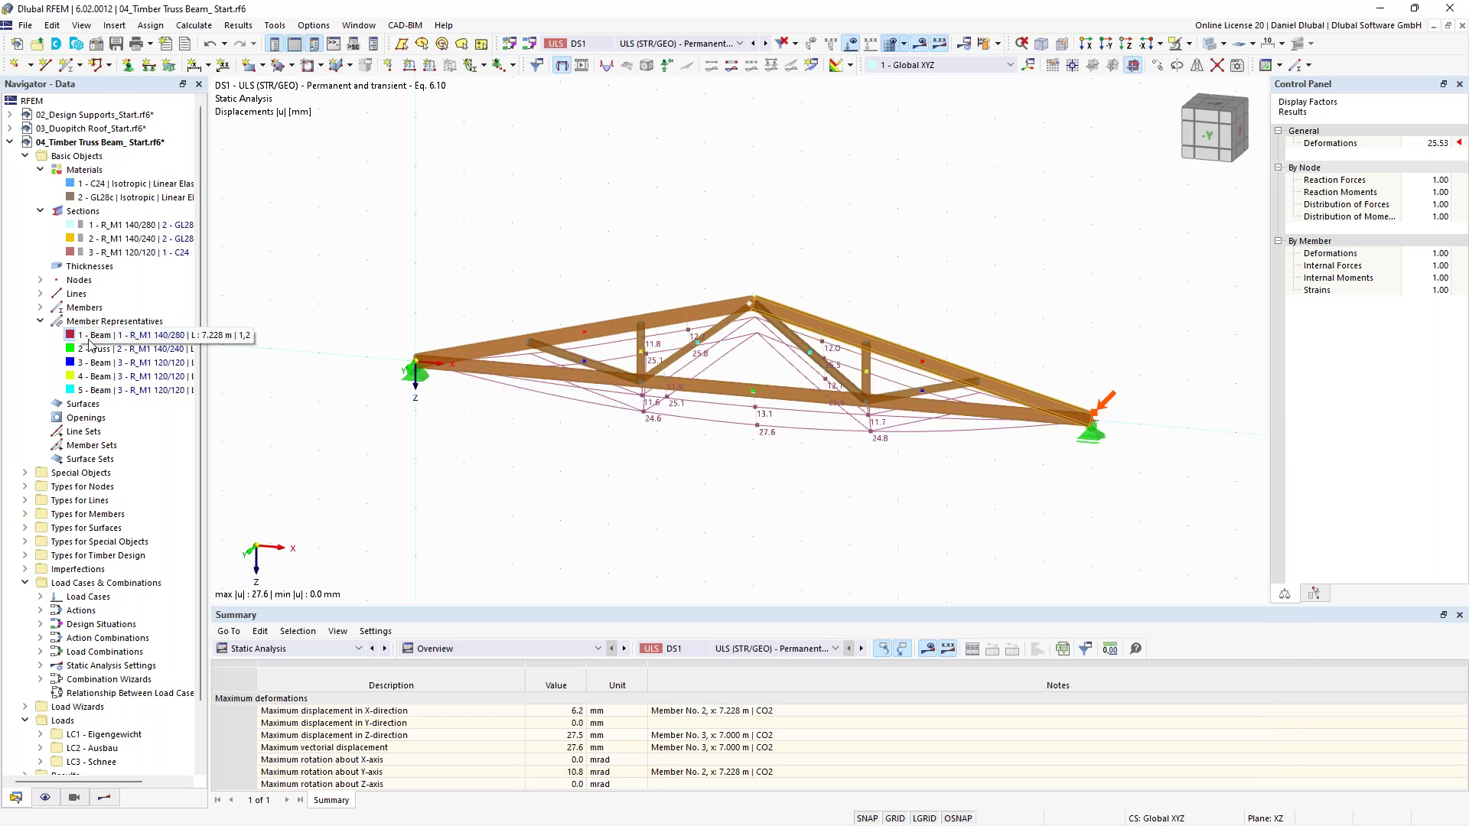
Open the effective lengths of the rafter representative for editing and switch from factors to absolute values
{"action": "left_click", "coordinate": [501, 137]}
{"action": "left_click", "coordinate": [475, 137]}
{"action": "left_click", "coordinate": [942, 195]}
{"action": "left_click", "coordinate": [567, 89]}
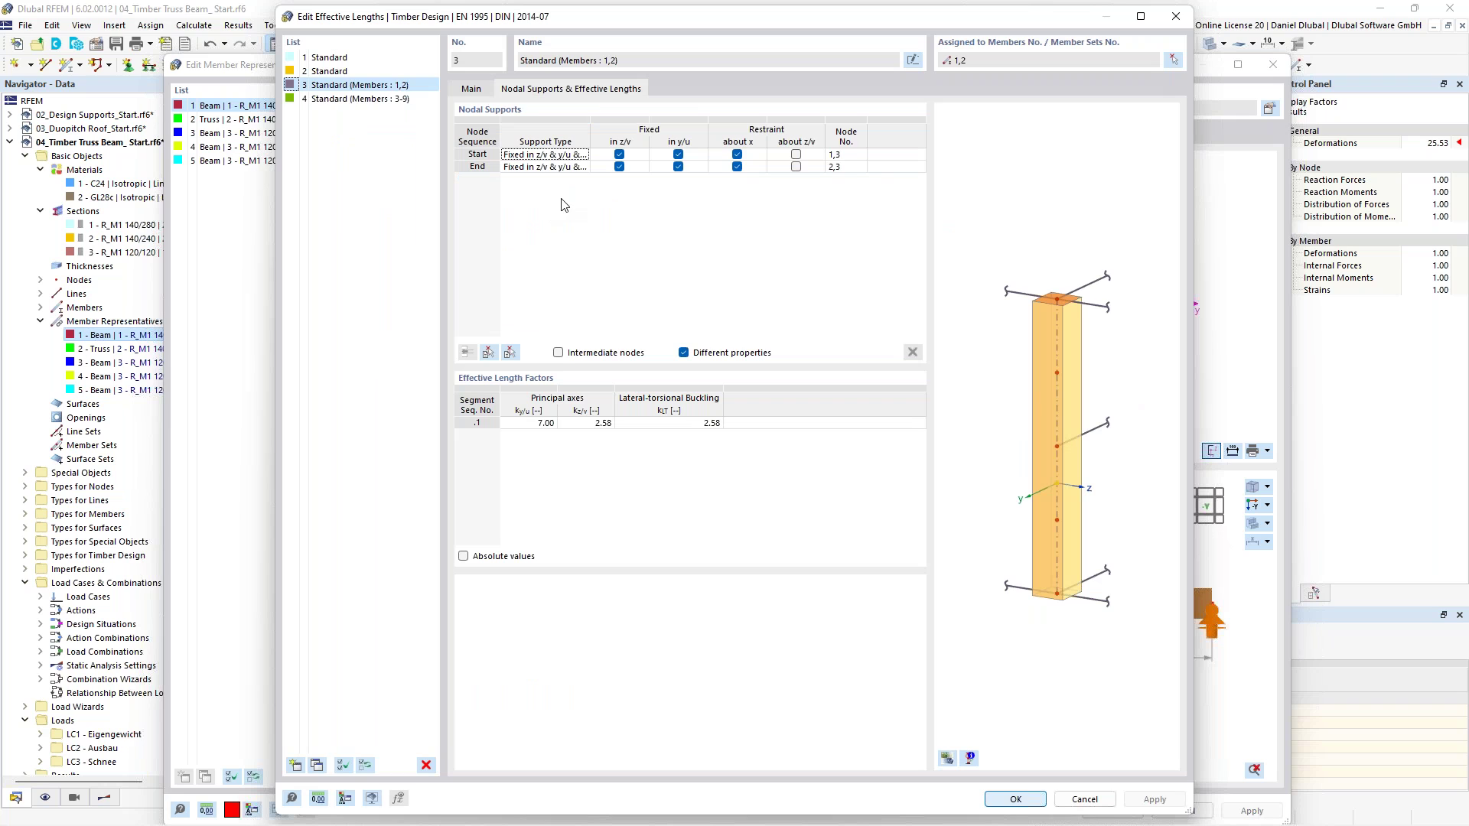
{"action": "left_click", "coordinate": [463, 557]}
{"action": "left_click", "coordinate": [465, 557]}
{"action": "left_click", "coordinate": [483, 558]}
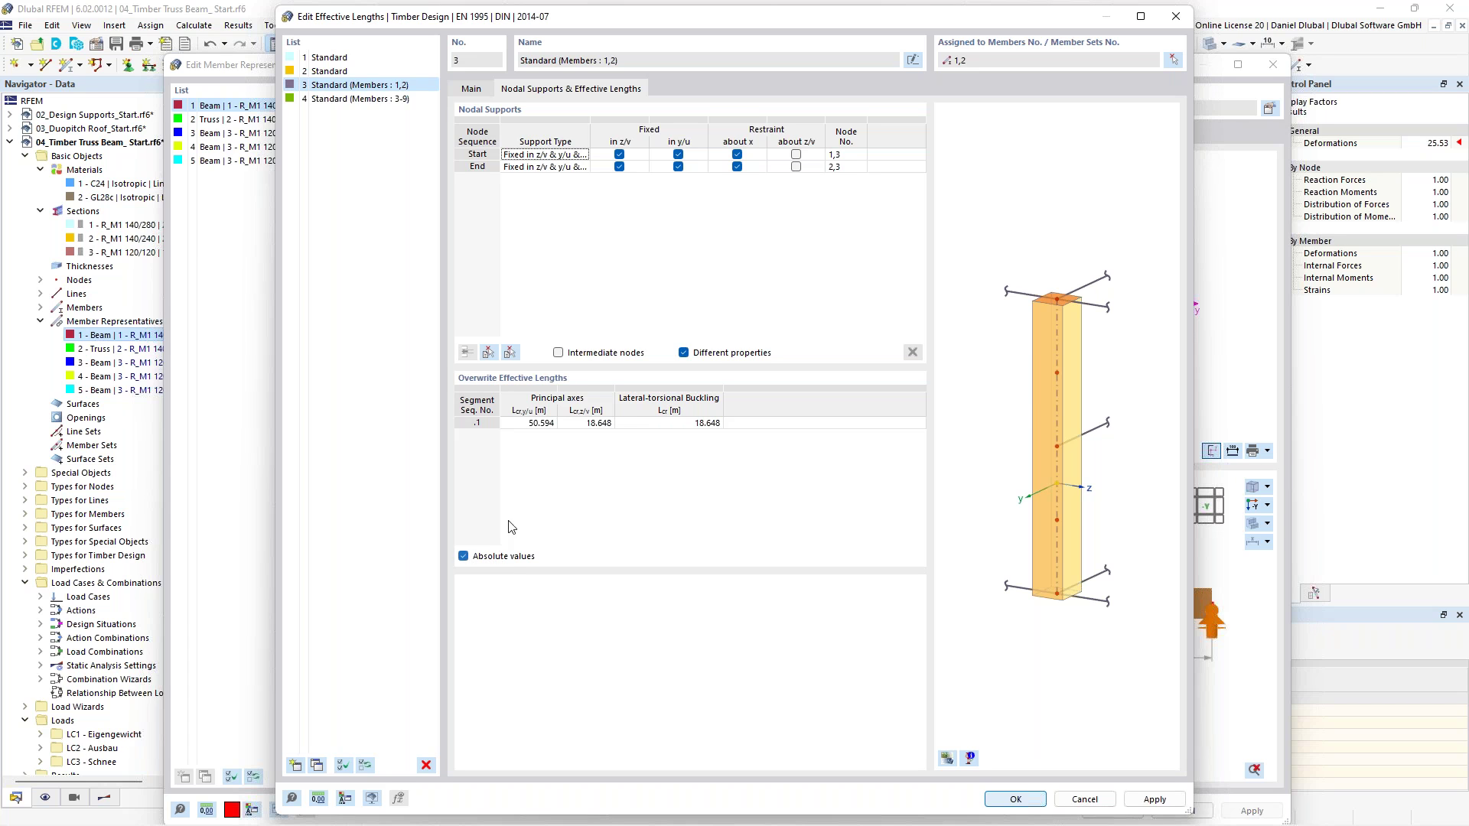
Set the rafters' absolute effective lengths to 7.000 m about y/u, 2.580 m about z/v and 2.580 m for lateral-torsional buckling
{"action": "left_click", "coordinate": [532, 424]}
{"action": "type", "text": "7"}
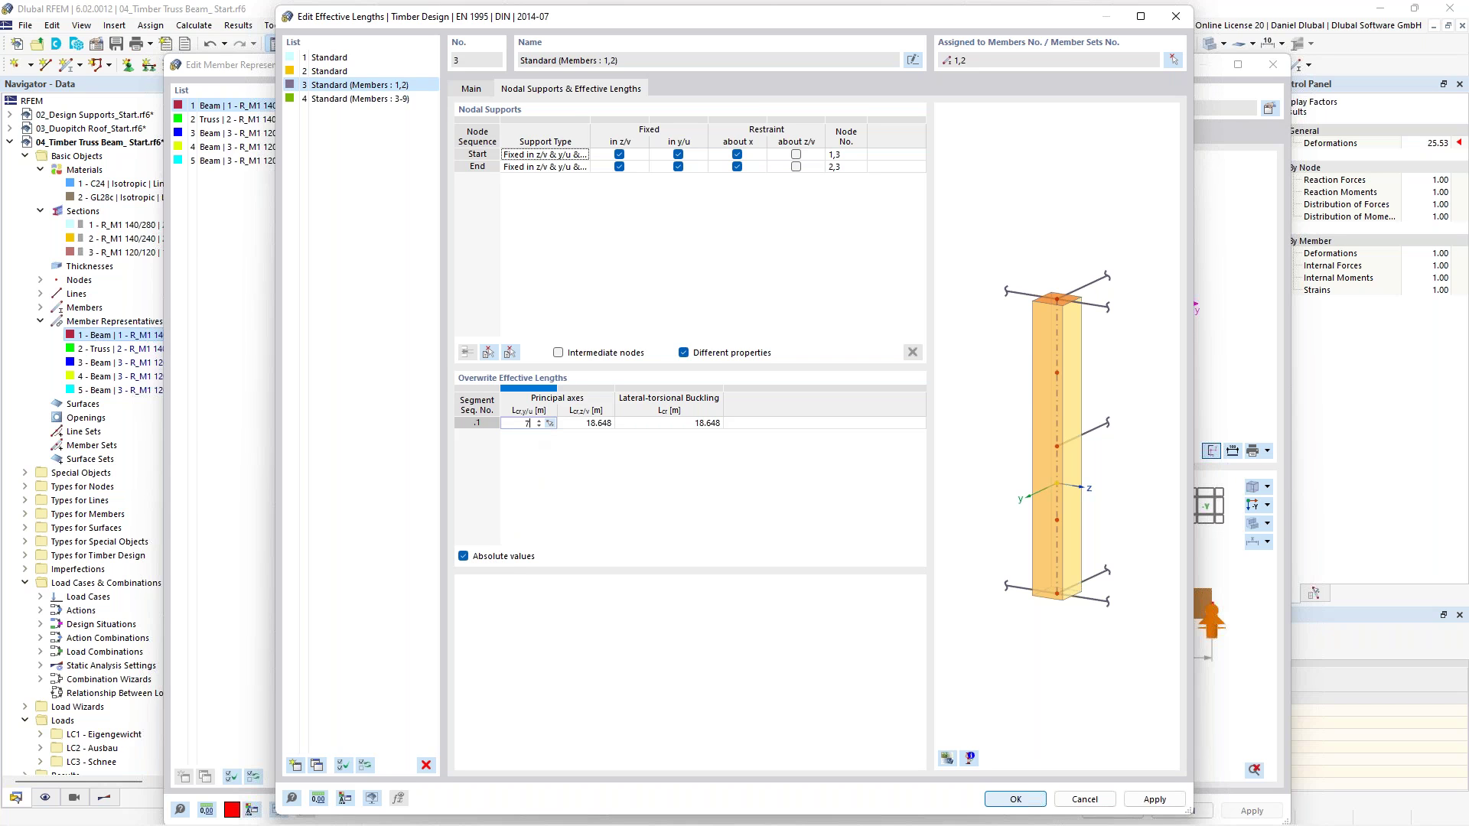
{"action": "key", "text": "Tab"}
{"action": "type", "text": "2,58"}
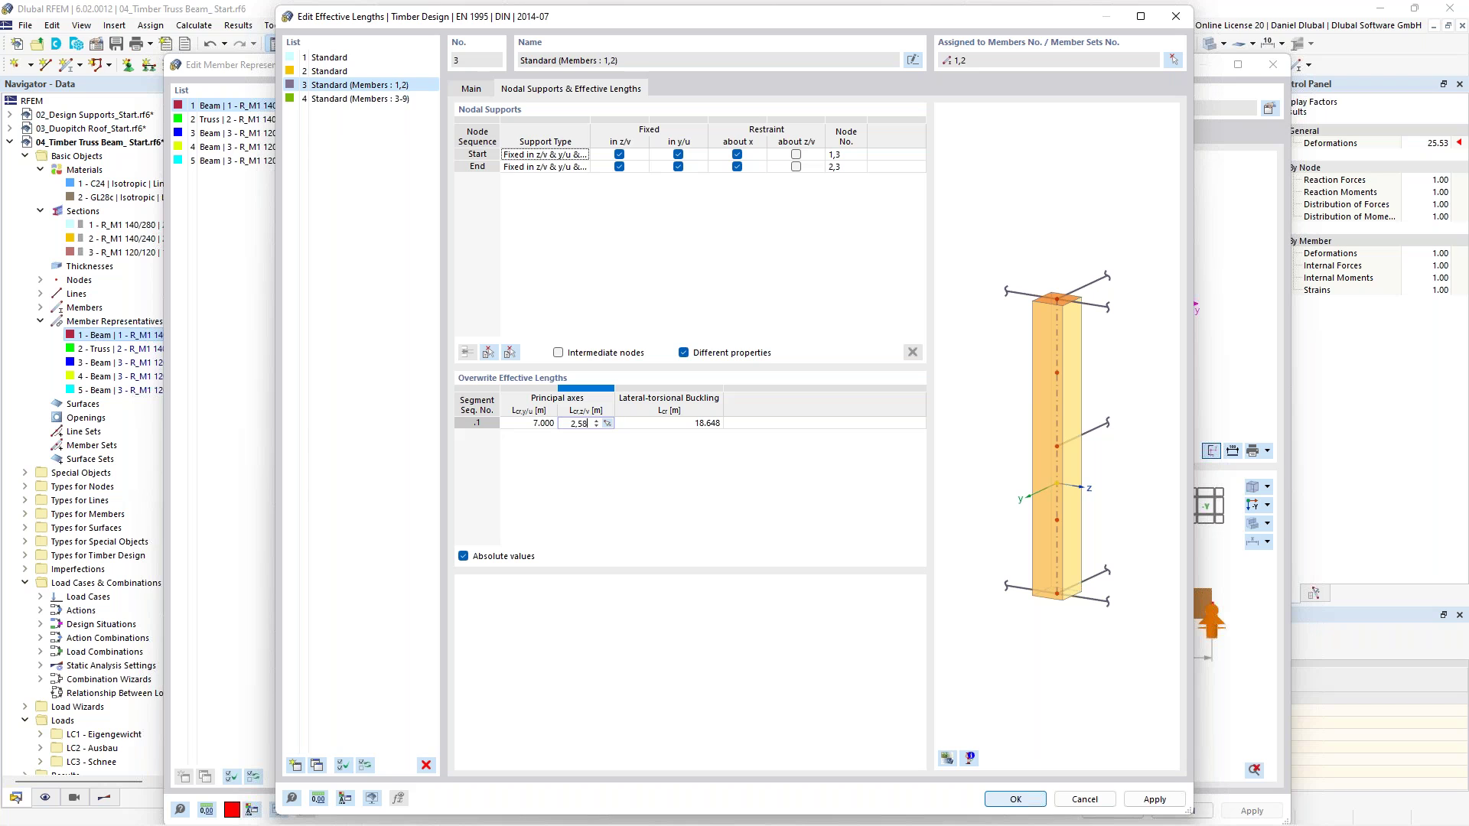
{"action": "key", "text": "Tab"}
{"action": "type", "text": "2,58"}
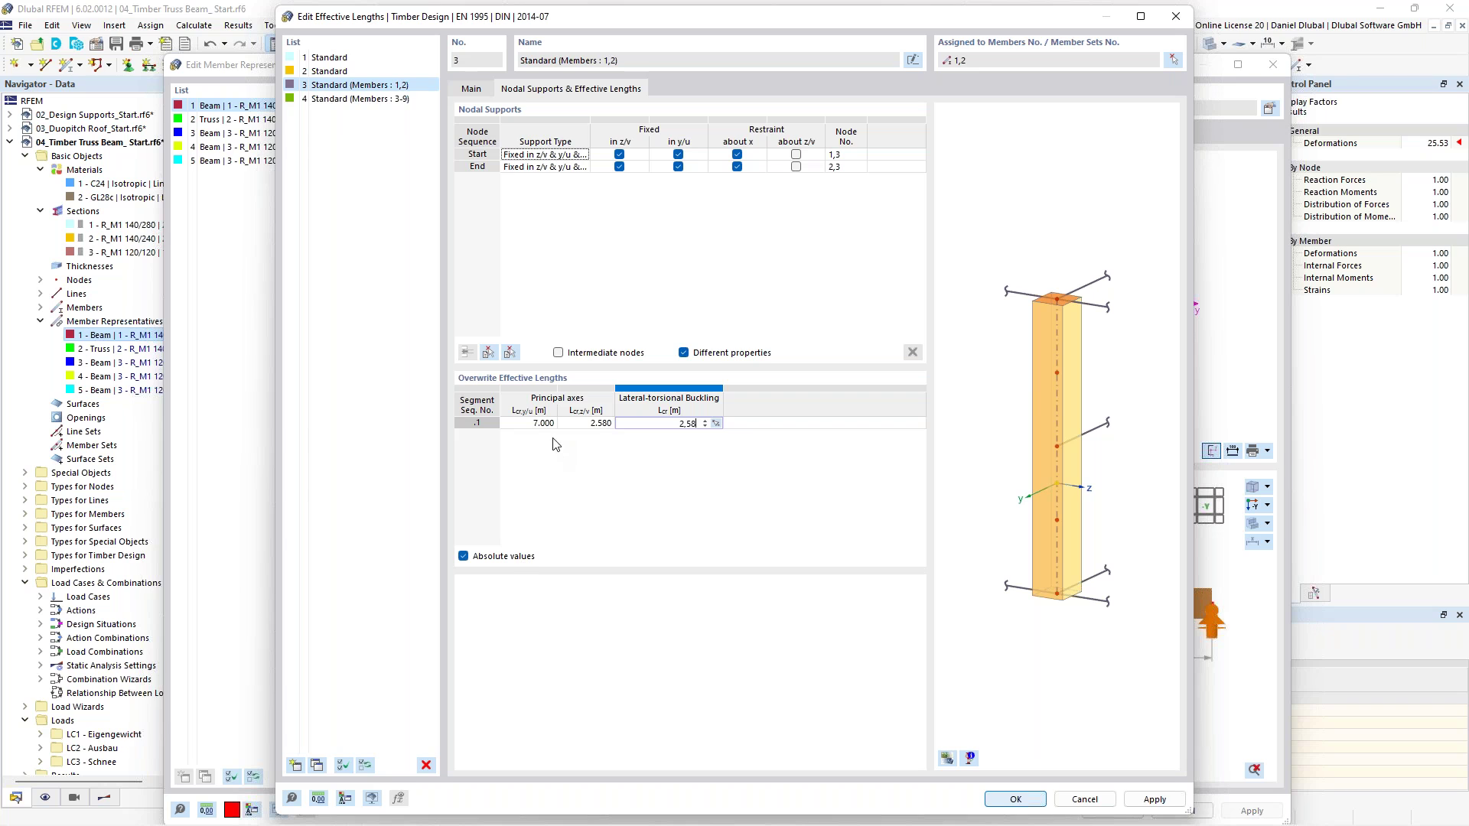
Compare the rafters' absolute effective lengths with the equivalent length factors, keeping absolute values active
{"action": "left_click", "coordinate": [529, 424]}
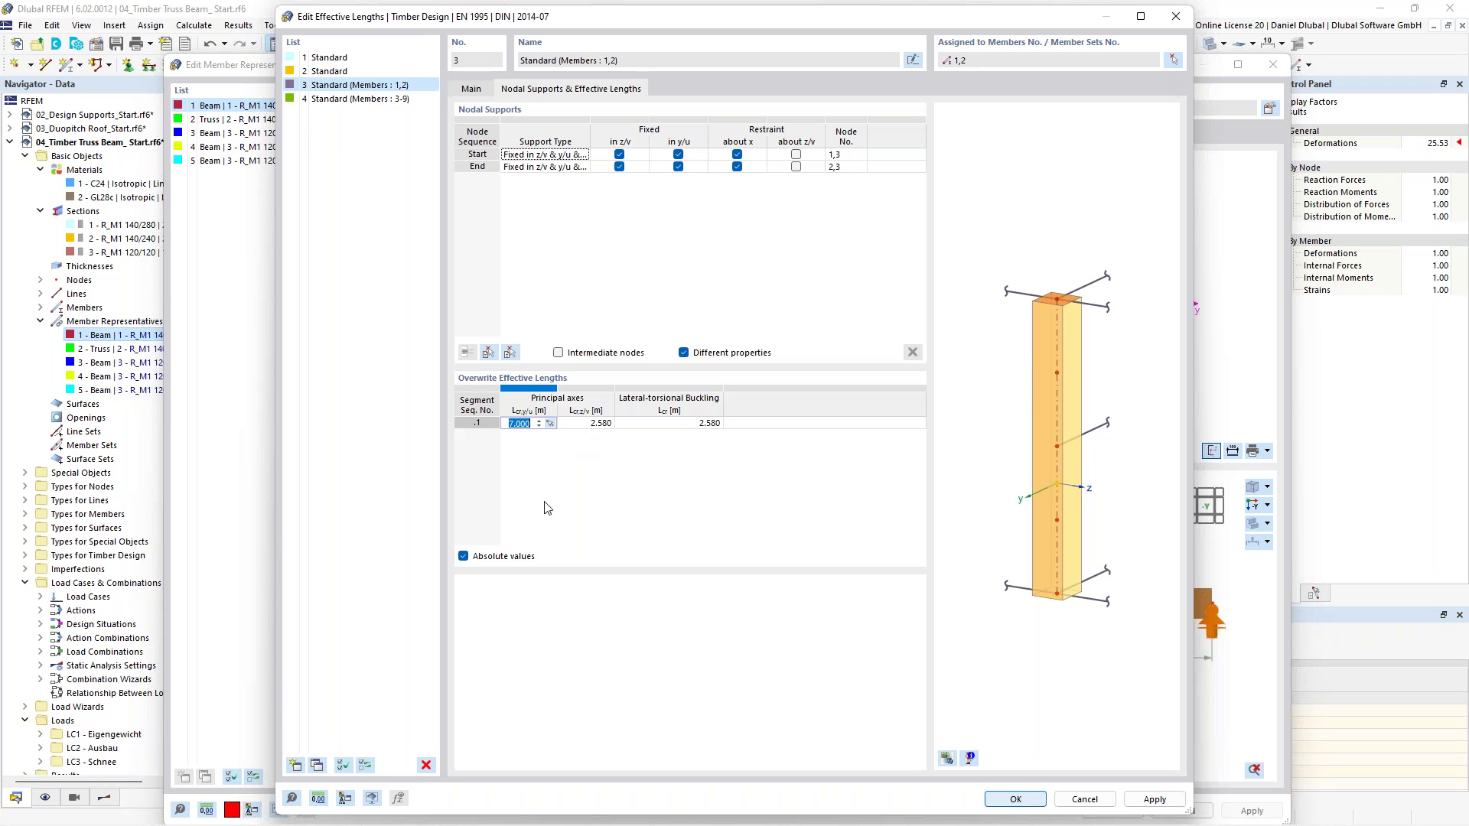
{"action": "left_click", "coordinate": [487, 556]}
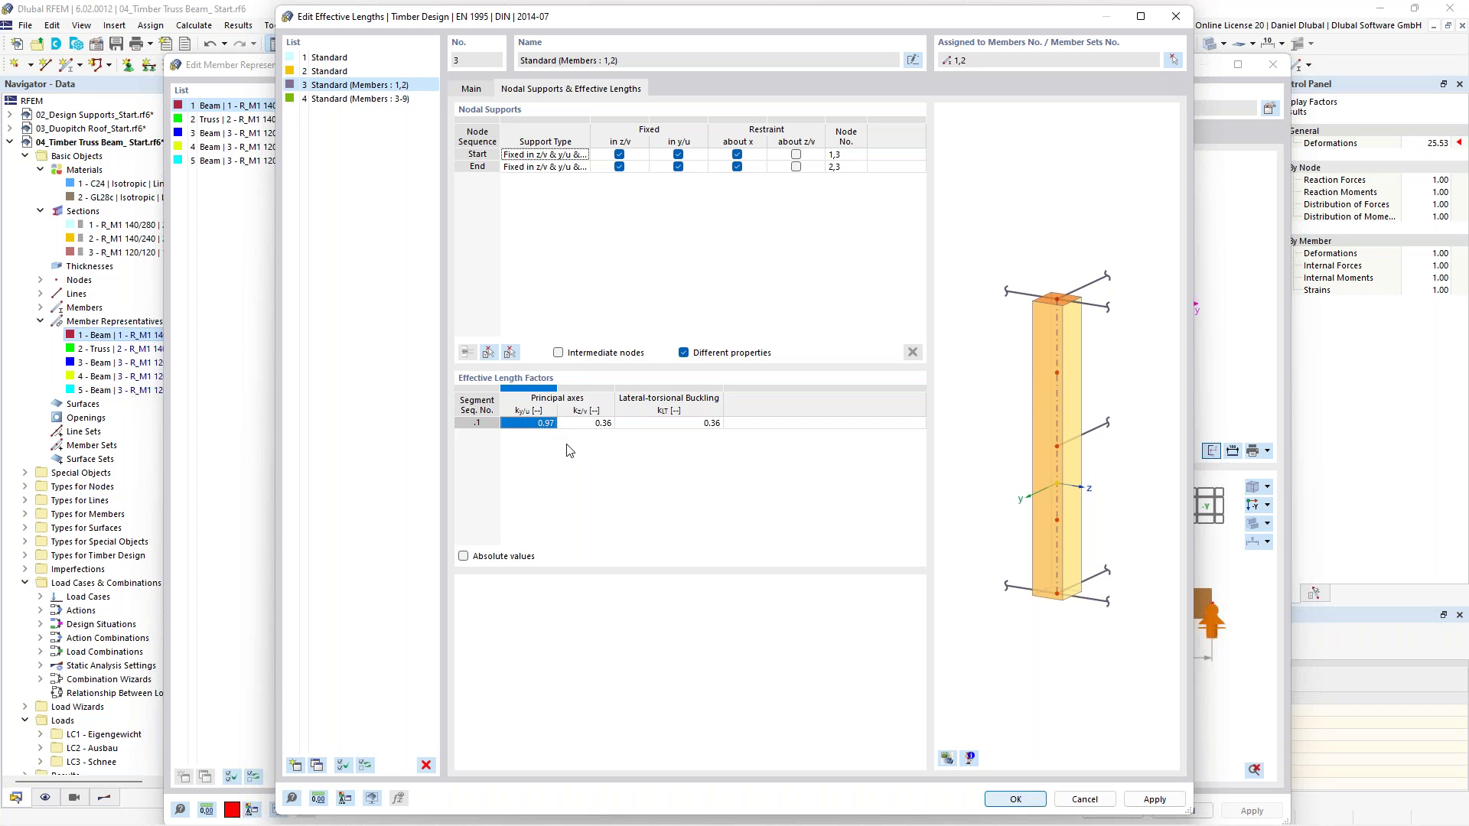
{"action": "left_click", "coordinate": [480, 557]}
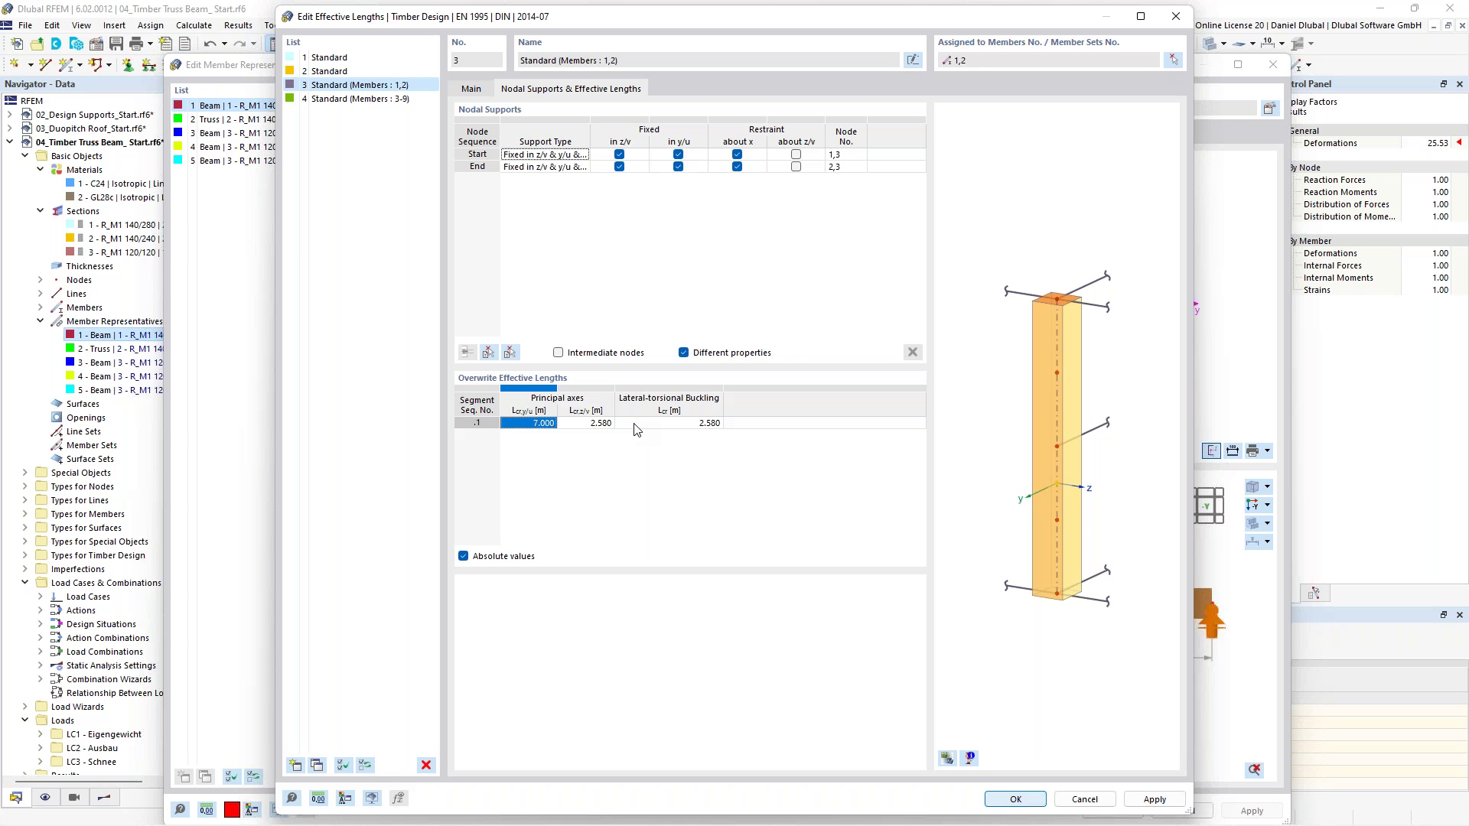
Apply the rafters' effective lengths, accept deleting the existing Timber Design results and rerun the Timber Design calculation
{"action": "left_click", "coordinate": [1008, 800]}
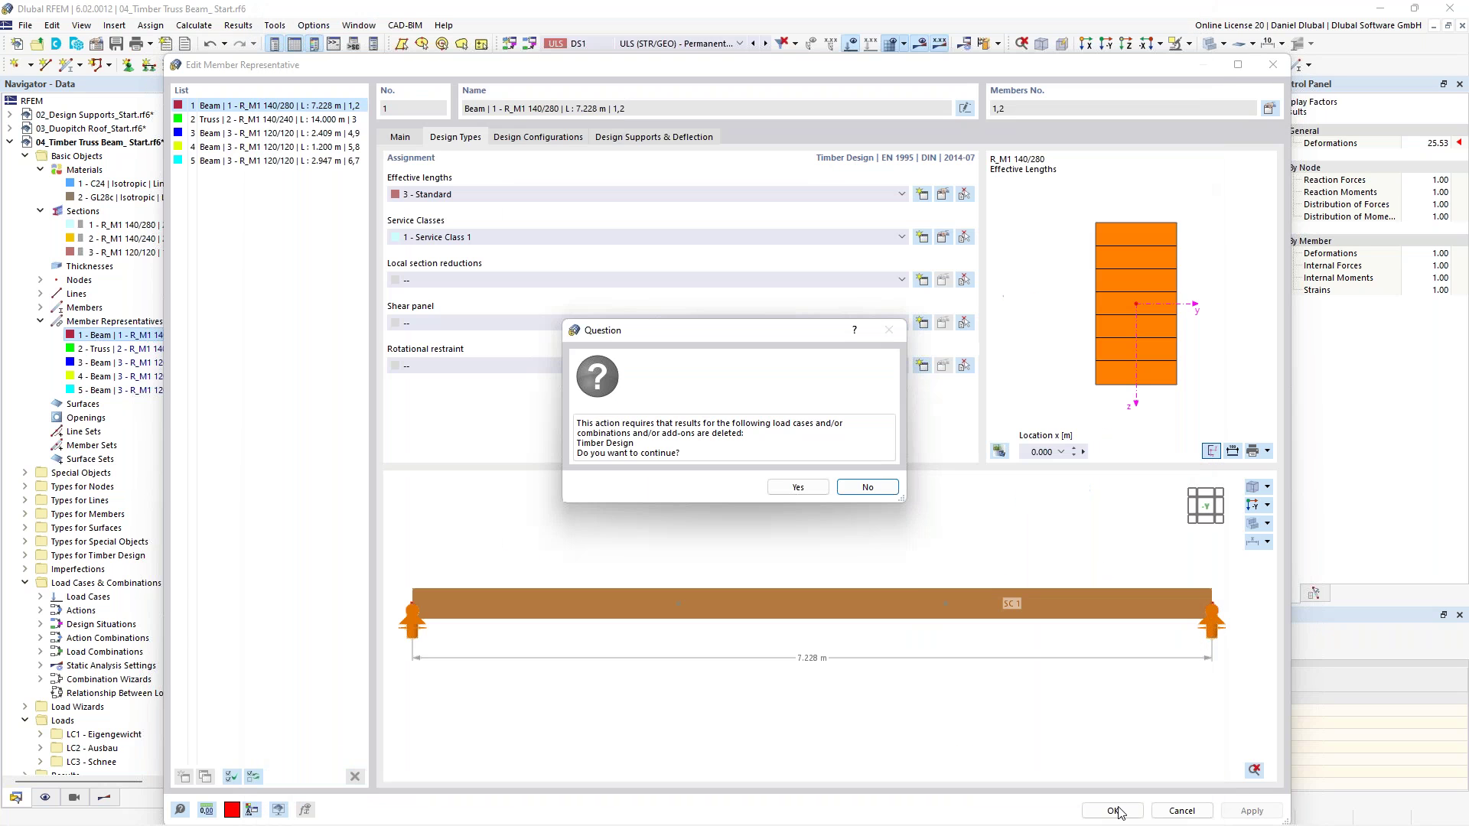
{"action": "left_click", "coordinate": [798, 487]}
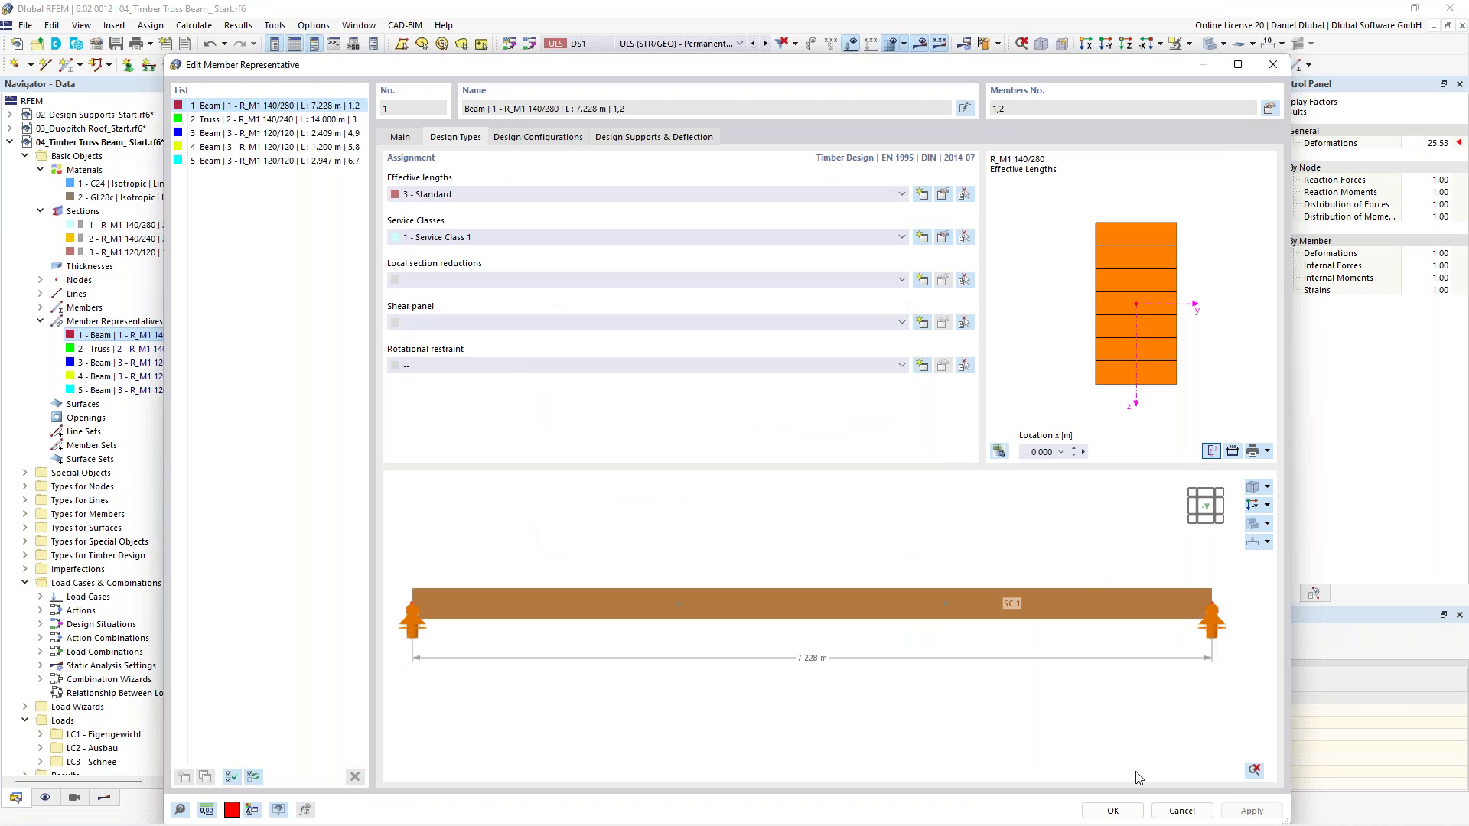
{"action": "left_click", "coordinate": [1127, 813]}
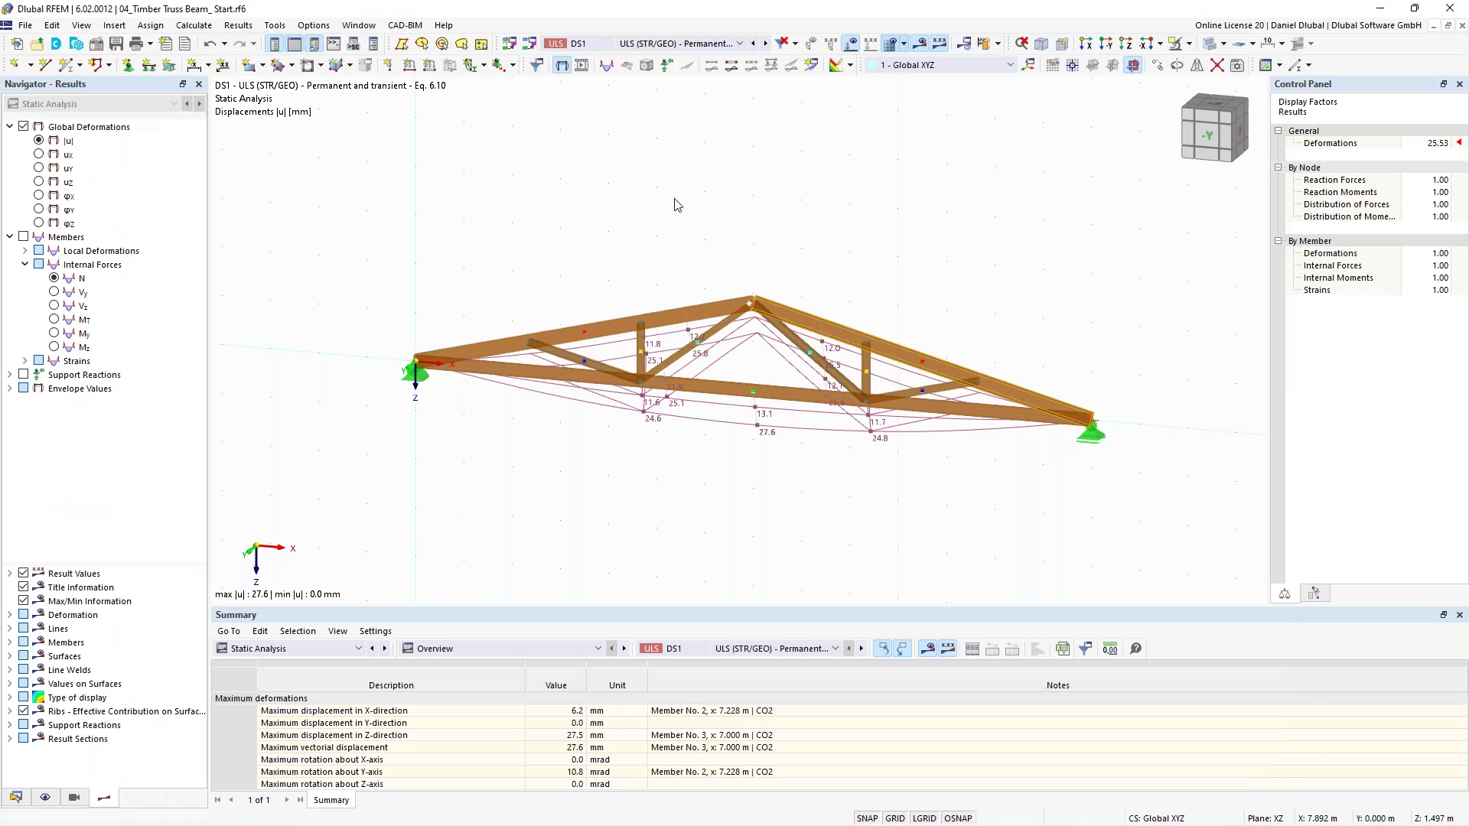
{"action": "left_click", "coordinate": [999, 44]}
{"action": "left_click", "coordinate": [1026, 80]}
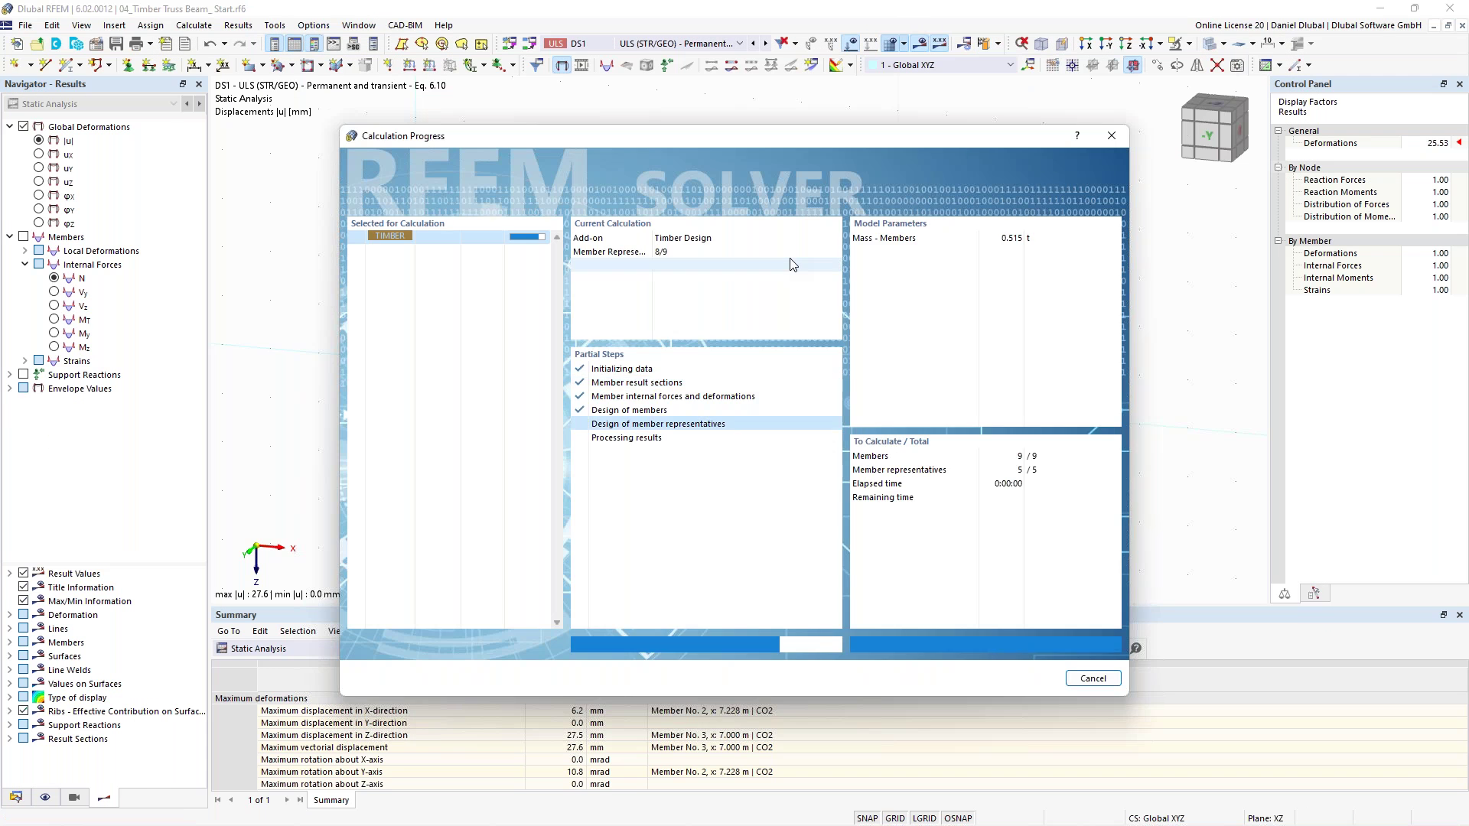